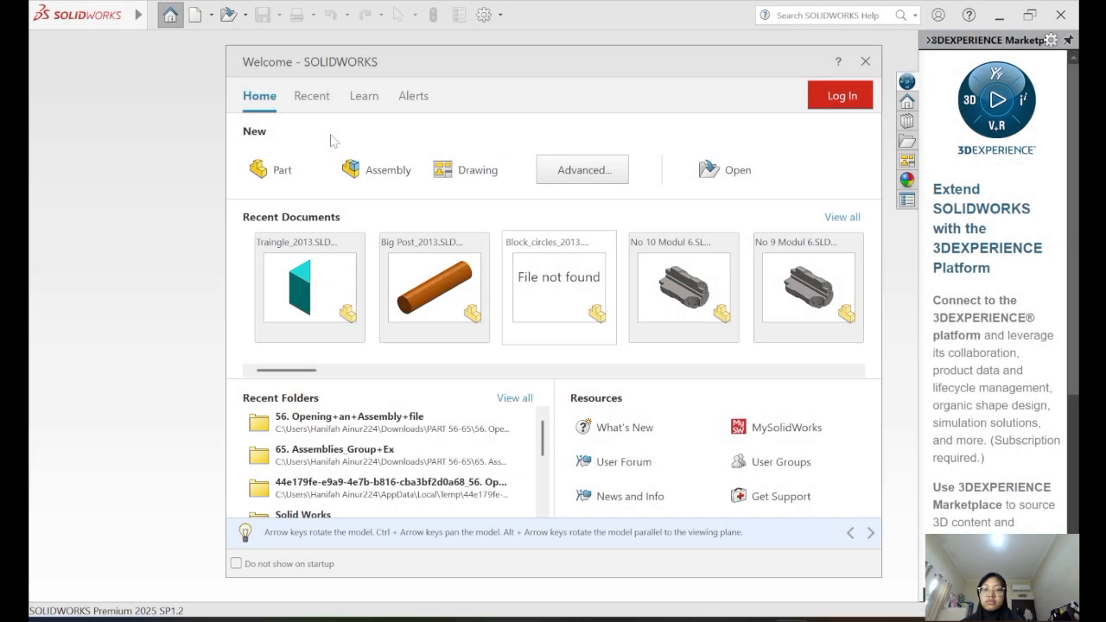
- Create a new assembly and place Block_circles_2013 from the 56. Opening+an+Assembly+file folder as its first component
click(391, 173)
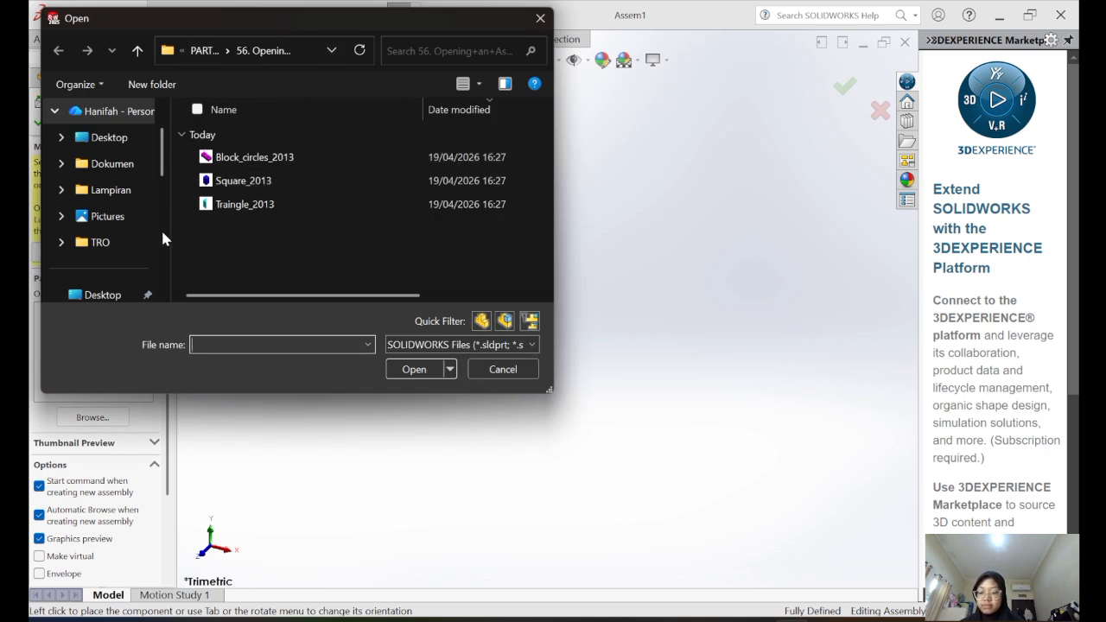
scroll(130, 222, down, 5)
click(116, 243)
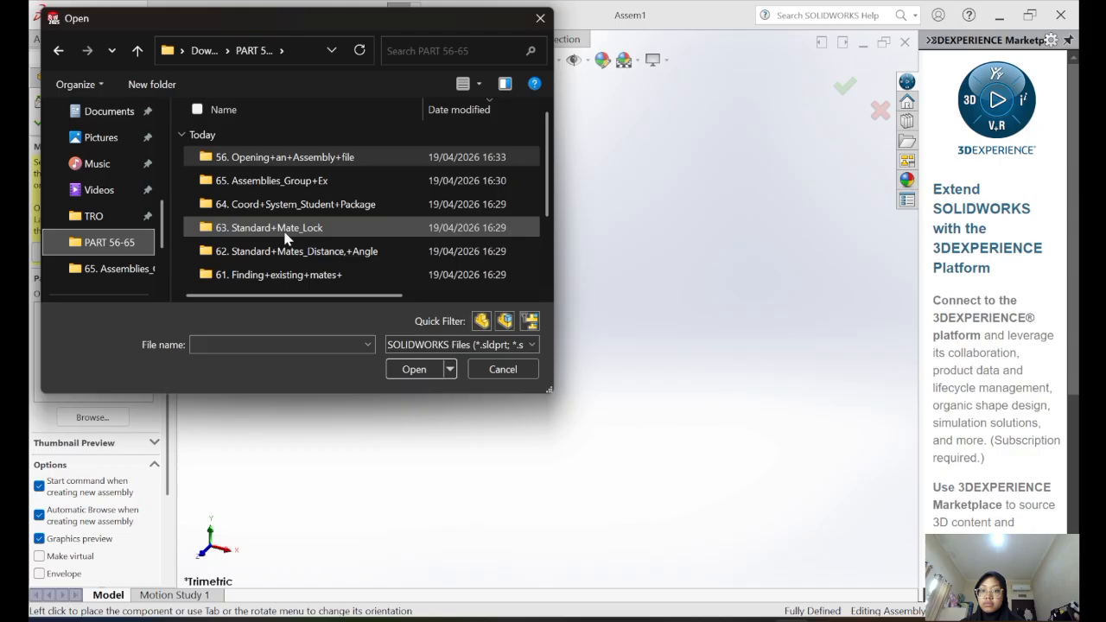
double_click(292, 164)
click(259, 158)
click(414, 369)
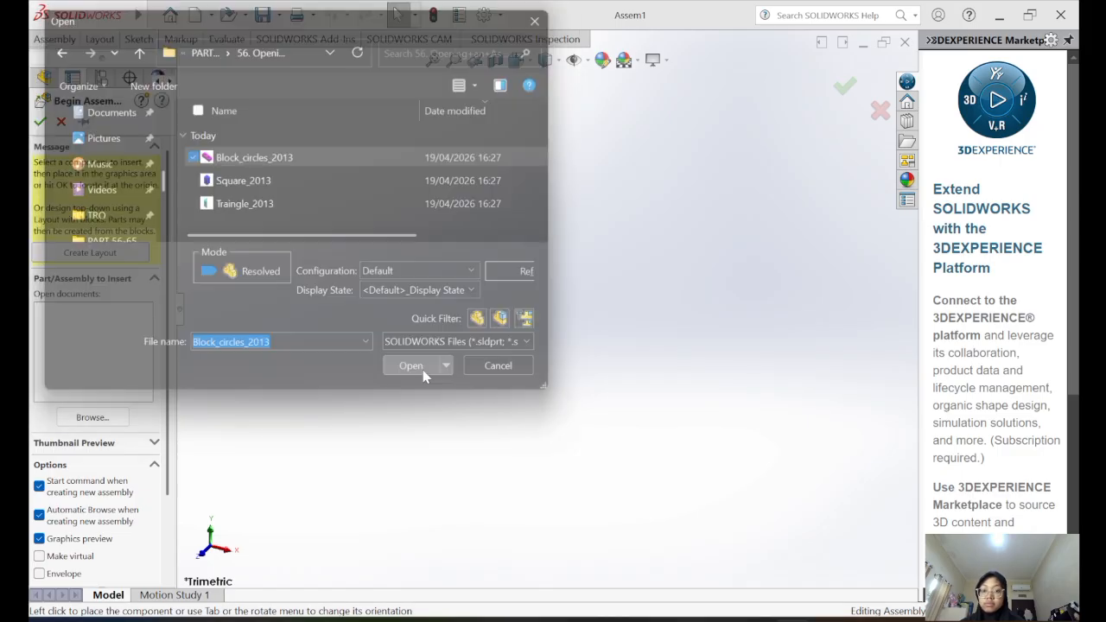
click(471, 315)
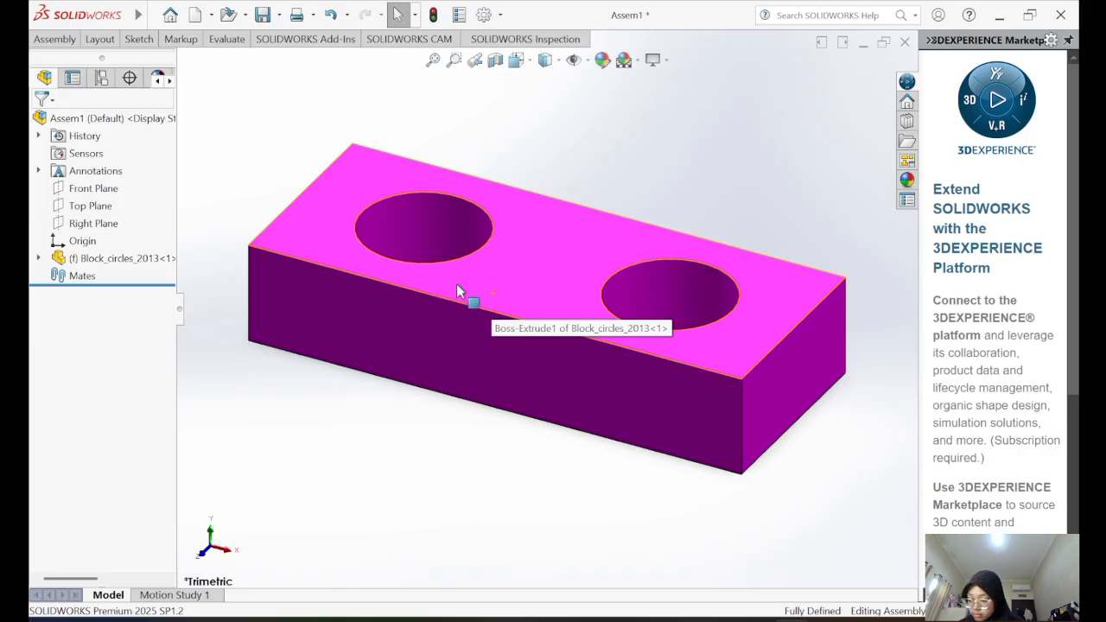
- Insert the Square_2013 part into the assembly and place it beyond the block's short end, near the first circular hole
click(54, 39)
click(115, 68)
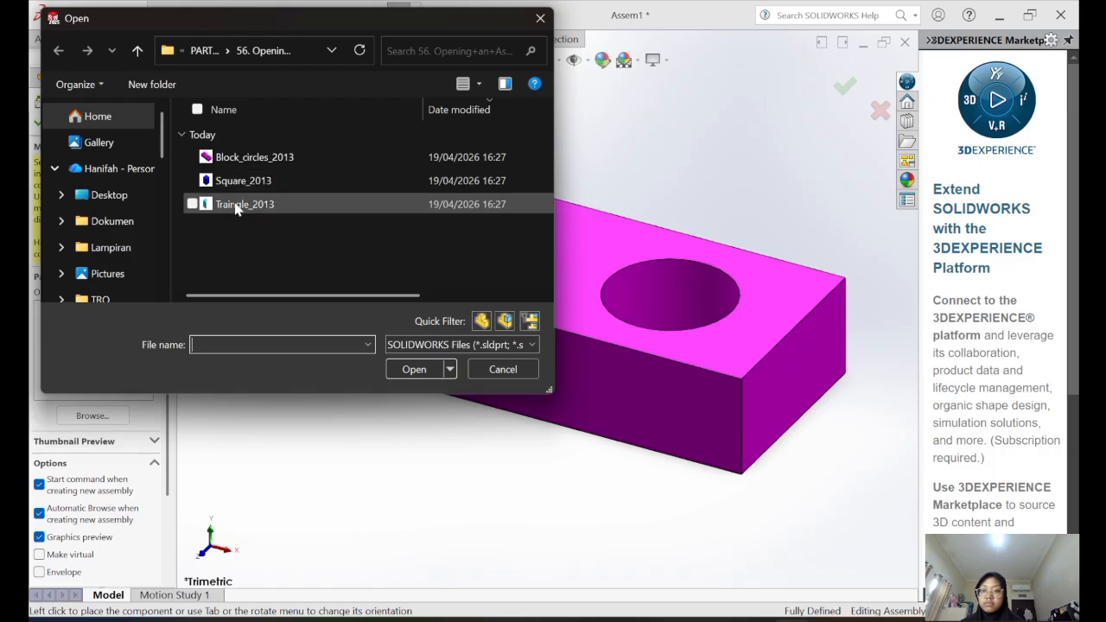
click(244, 181)
click(414, 369)
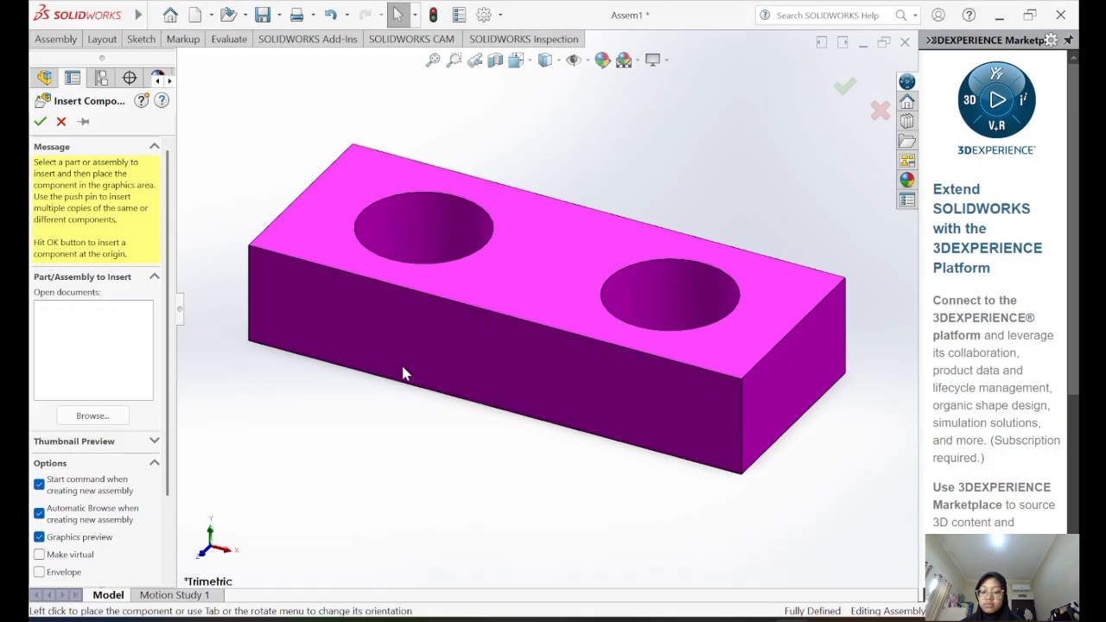
click(268, 166)
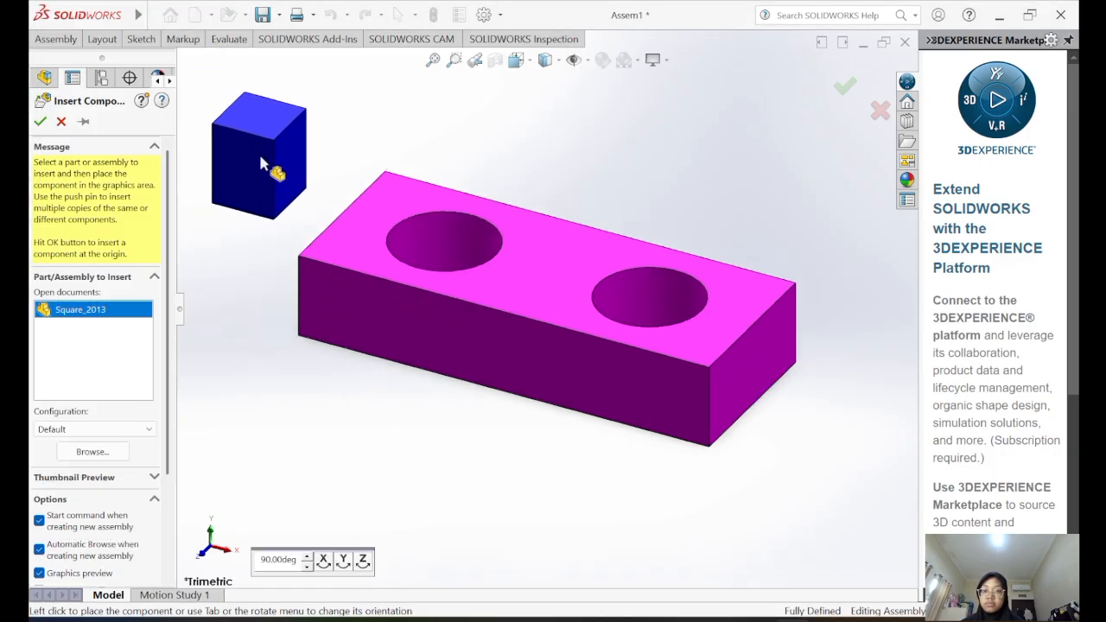
- Insert the Traingle_2013 part and place it above the block's rear edge, beside the square part
click(102, 39)
click(55, 39)
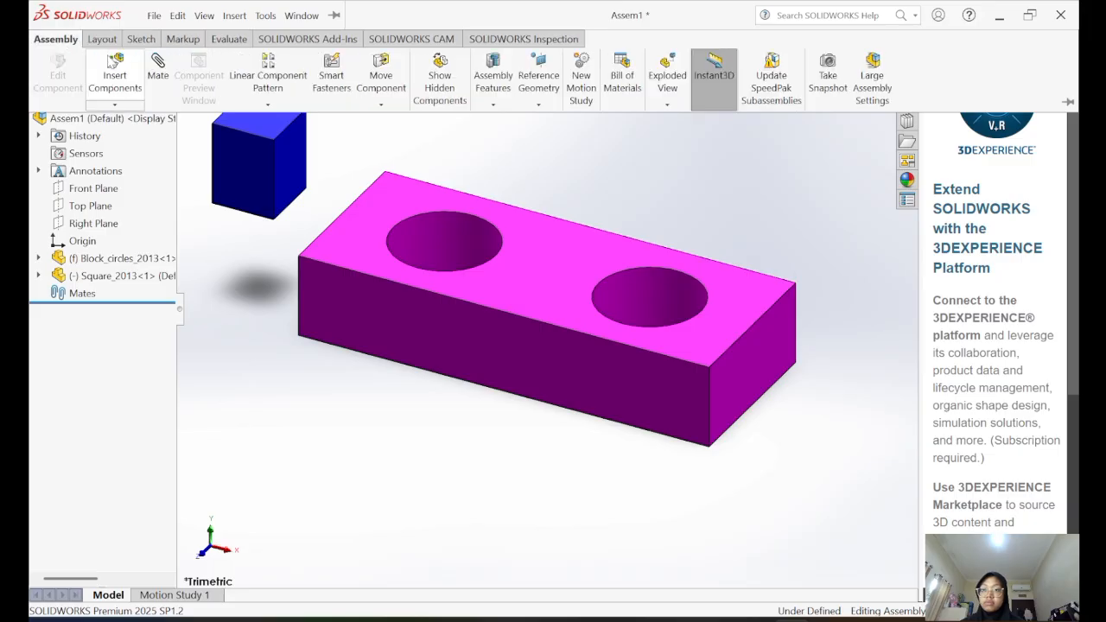
click(111, 69)
click(245, 204)
click(414, 369)
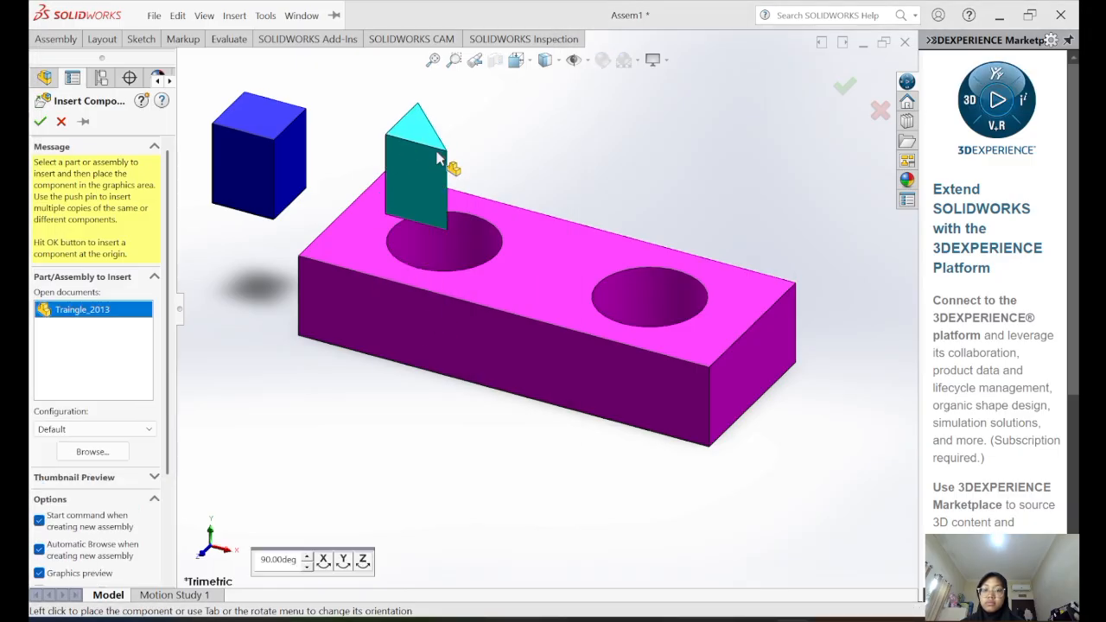
click(483, 120)
scroll(629, 204, up, 1)
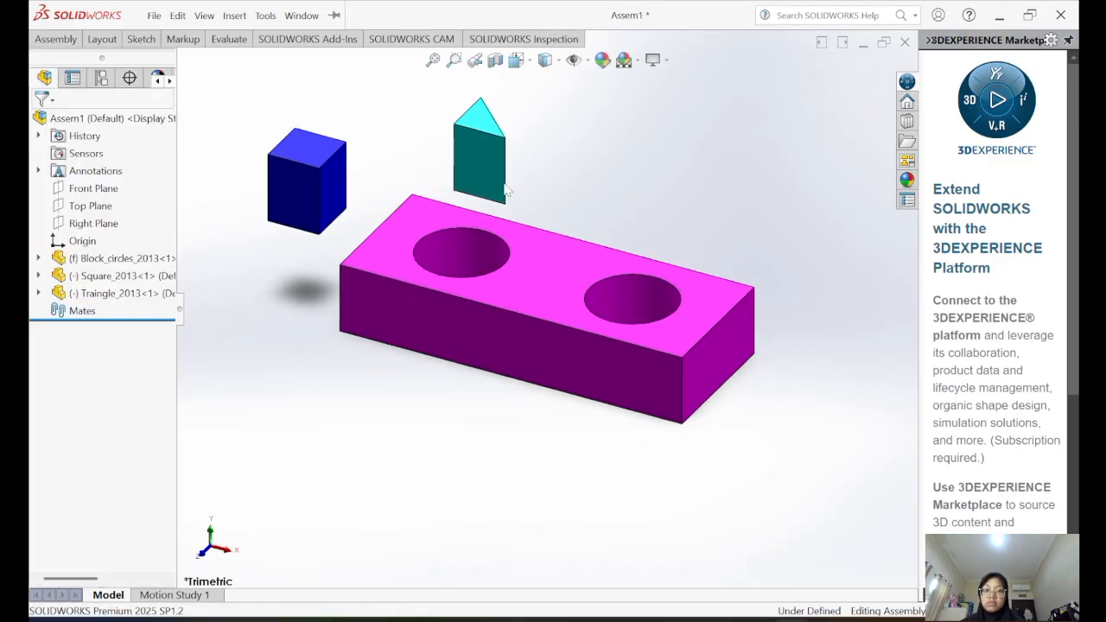
- Move the square and triangle parts slightly and try to move the block with circular holes
drag(312, 182, 329, 189)
drag(485, 169, 507, 164)
drag(515, 289, 518, 344)
click(416, 441)
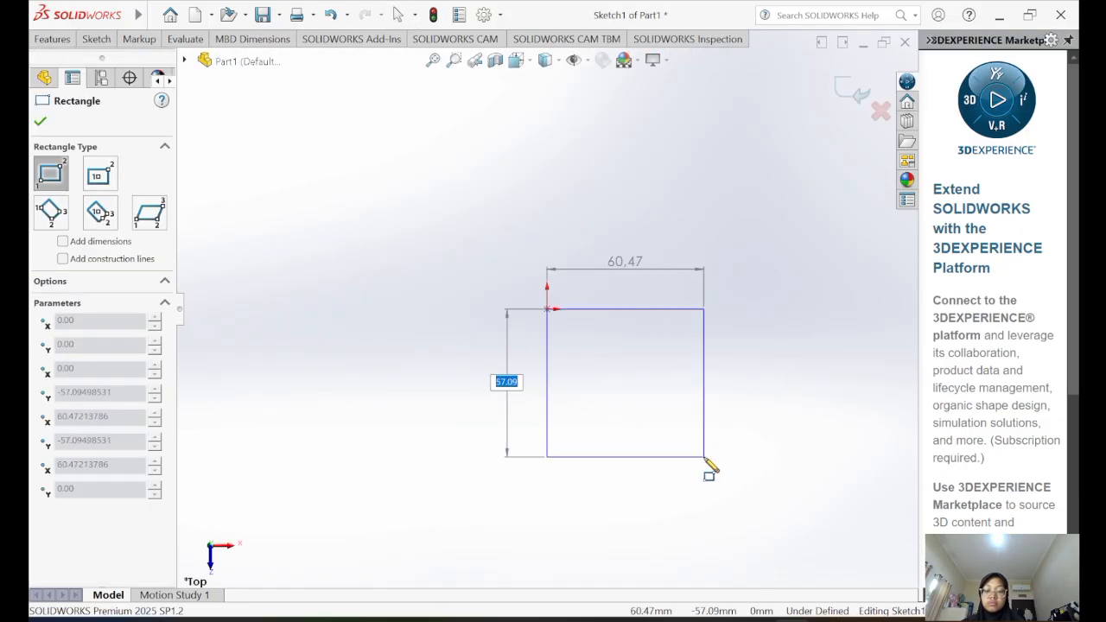
- Sketch a corner rectangle about 60 by 57 mm from the origin on the Top plane and dimension its horizontal side
click(704, 457)
key(Escape)
click(647, 308)
click(622, 245)
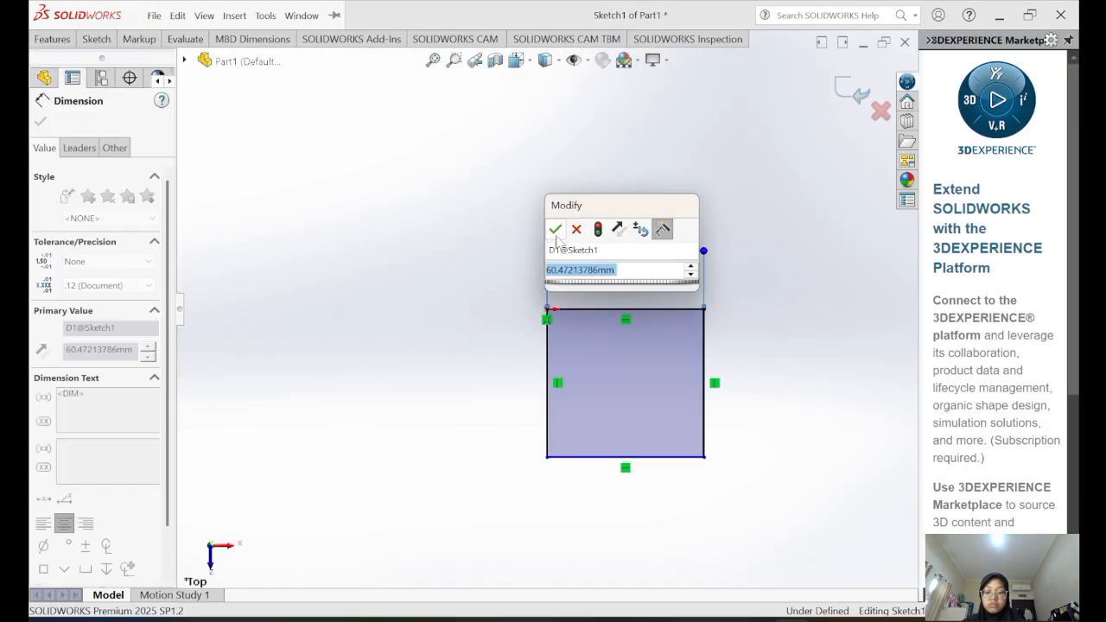
click(556, 231)
key(Escape)
- Dimension the rectangle's vertical side at its drawn length
double_click(704, 397)
key(Escape)
click(95, 40)
click(86, 72)
click(704, 397)
click(776, 382)
click(709, 369)
- Extrude the rectangle 40 mm as a blind boss
click(51, 42)
click(52, 75)
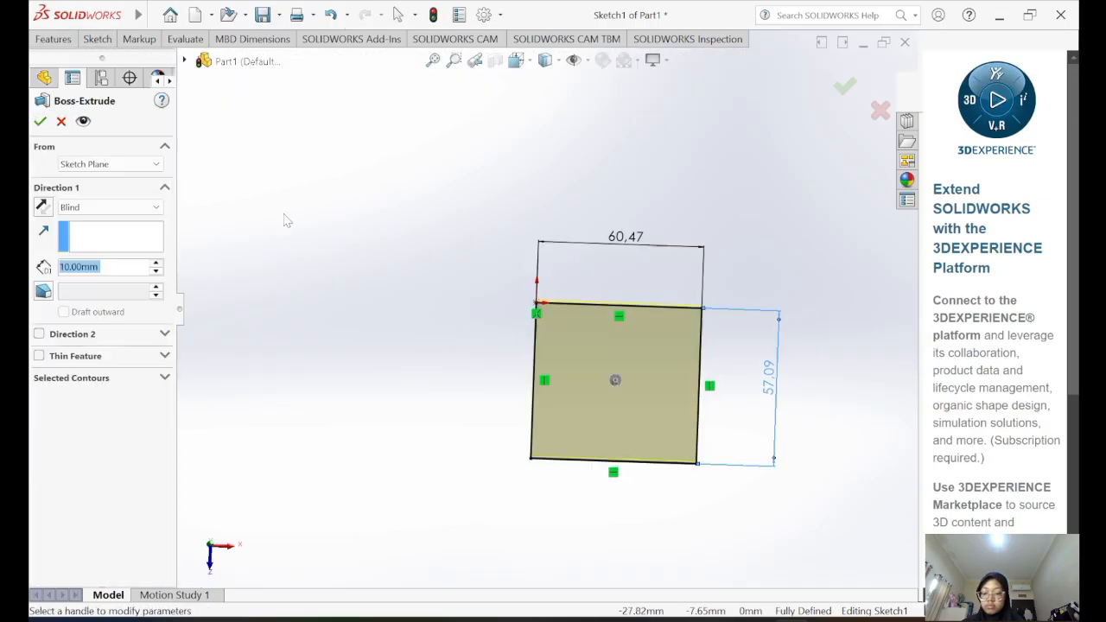
double_click(155, 263)
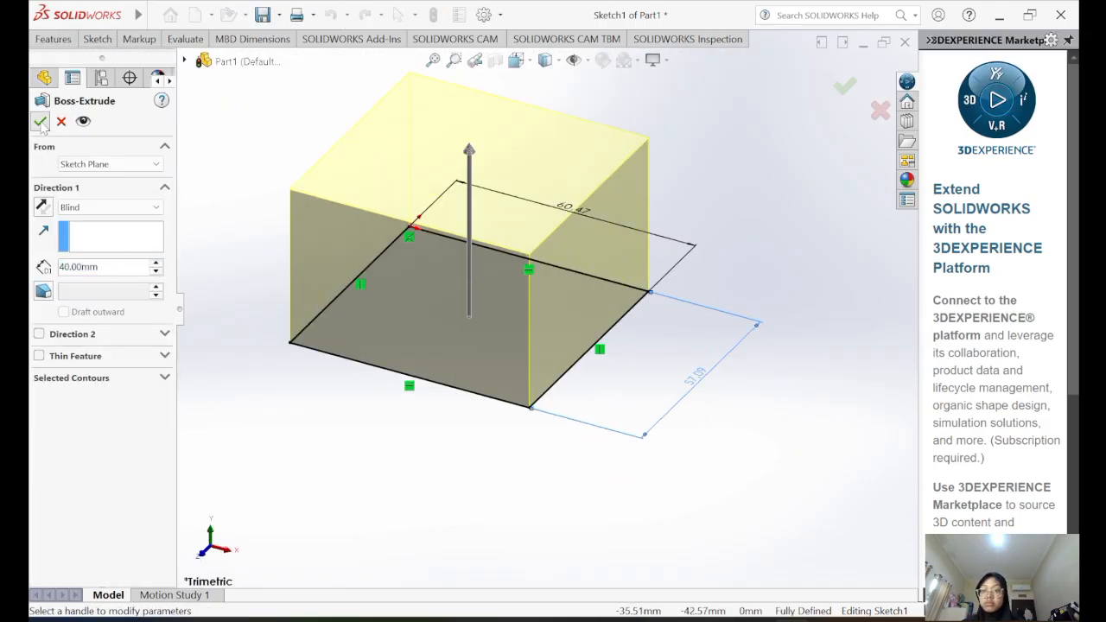
click(40, 121)
- Make an assembly from the extruded part, saving the part as Part1 in the PART 56-65 folder
click(211, 15)
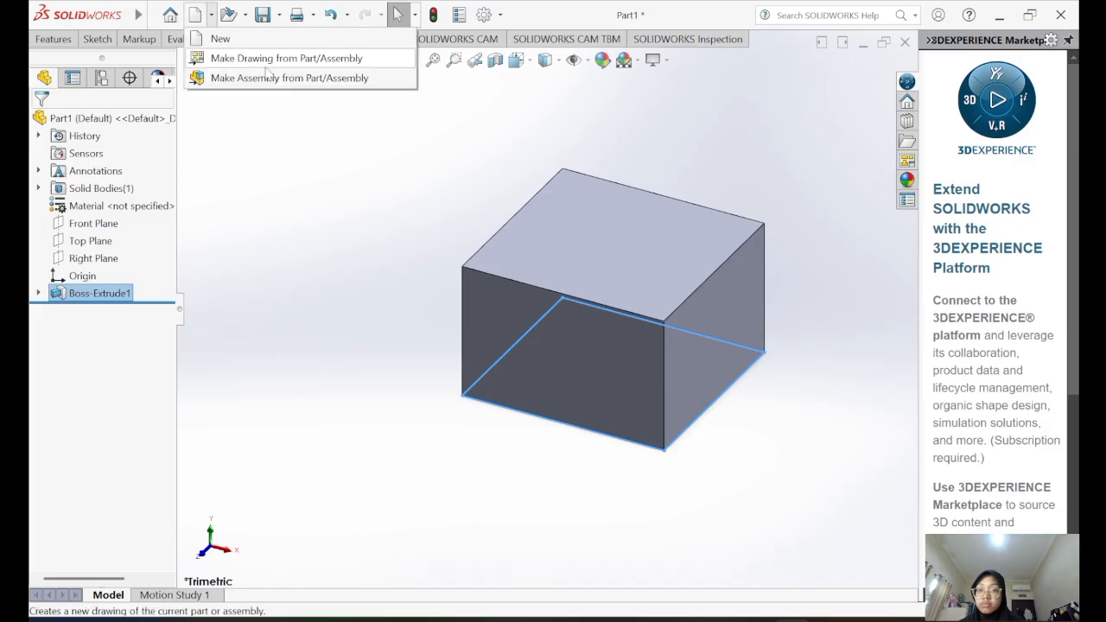
click(285, 76)
click(530, 334)
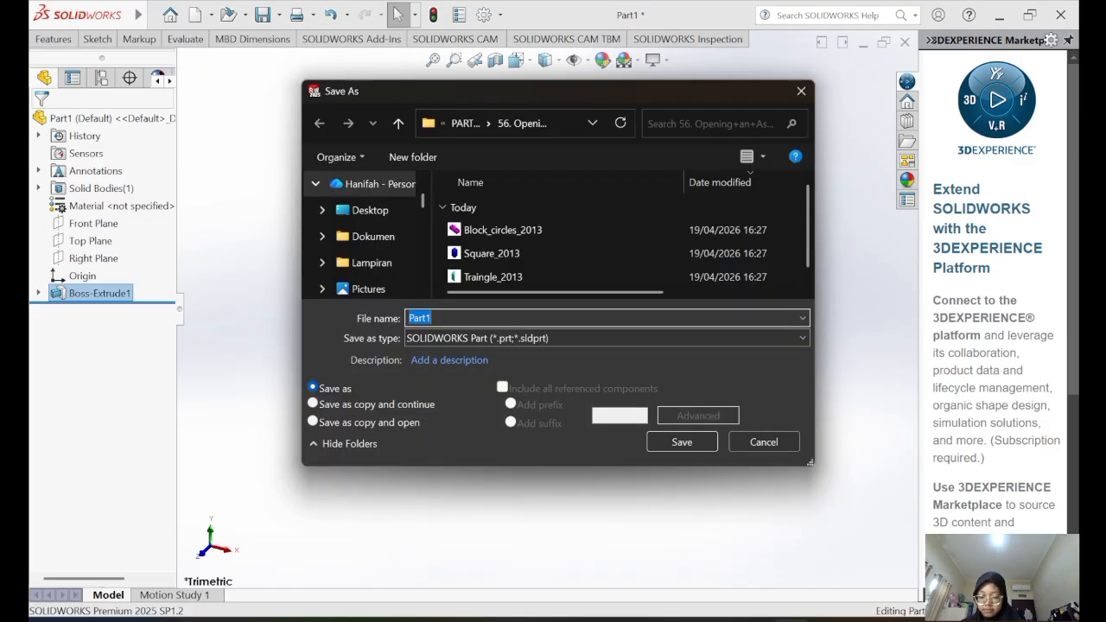
scroll(384, 239, down, 2)
click(387, 287)
double_click(576, 234)
click(681, 441)
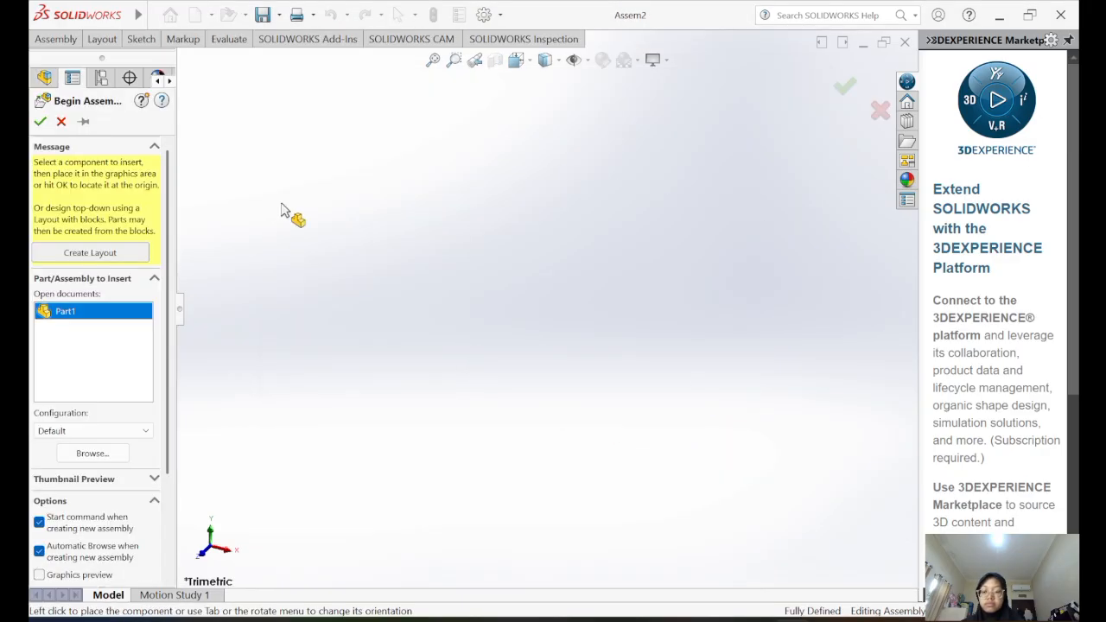
- Place Part1 in the new assembly as its first component
click(91, 316)
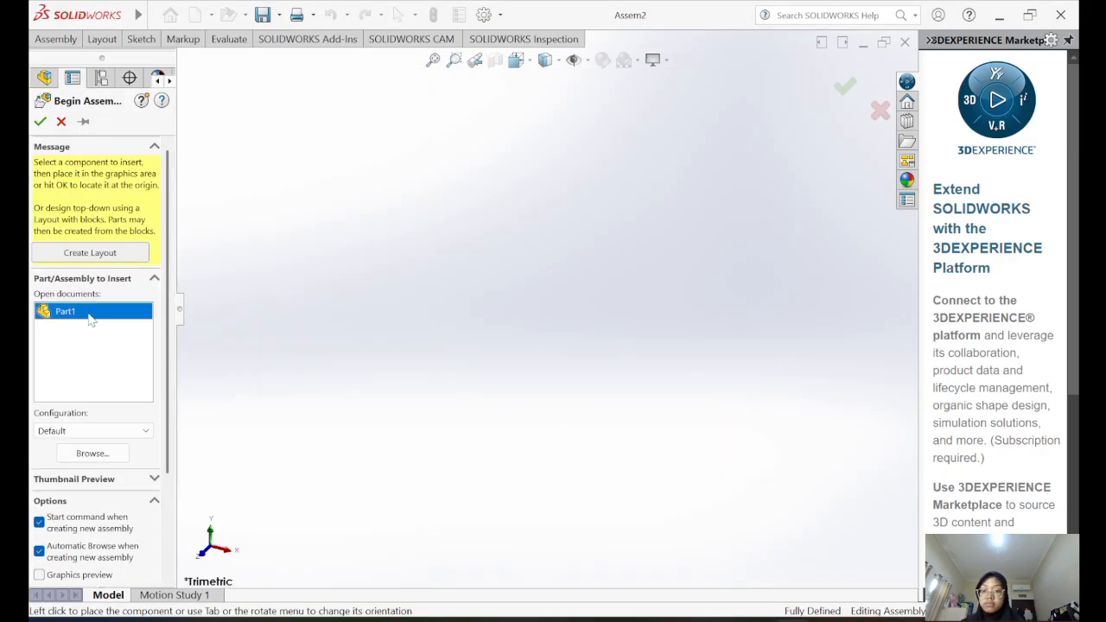
click(523, 321)
scroll(558, 323, up, 2)
middle_drag(558, 323, 567, 287)
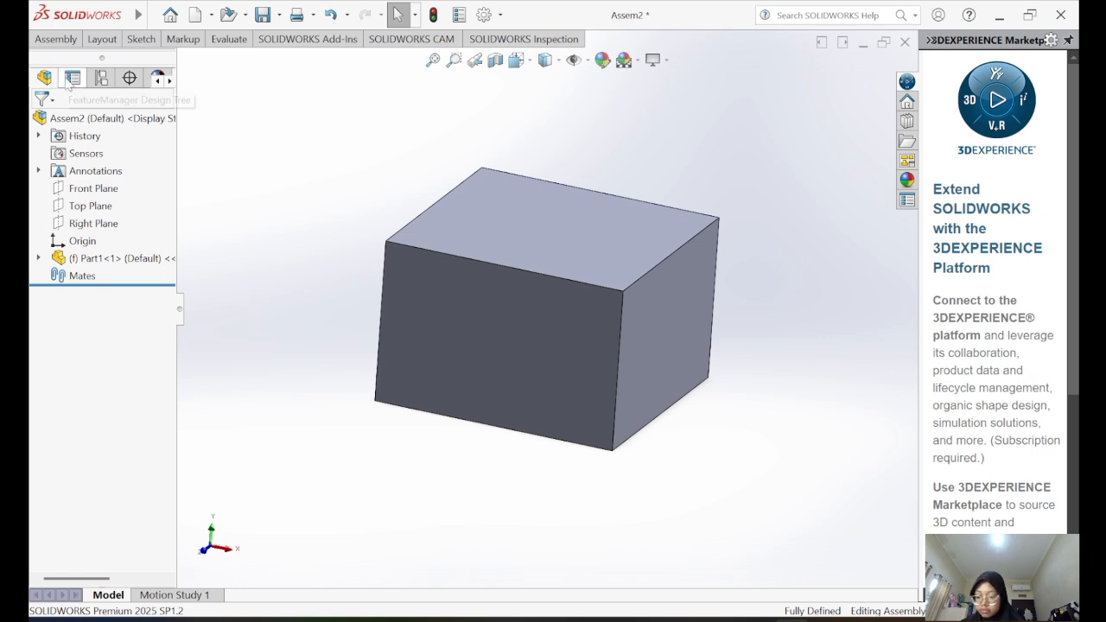
- Insert the Square_2013 part from the 56. Opening+an+Assembly+file folder and place it beside the Part1 block
click(57, 39)
click(115, 74)
click(62, 39)
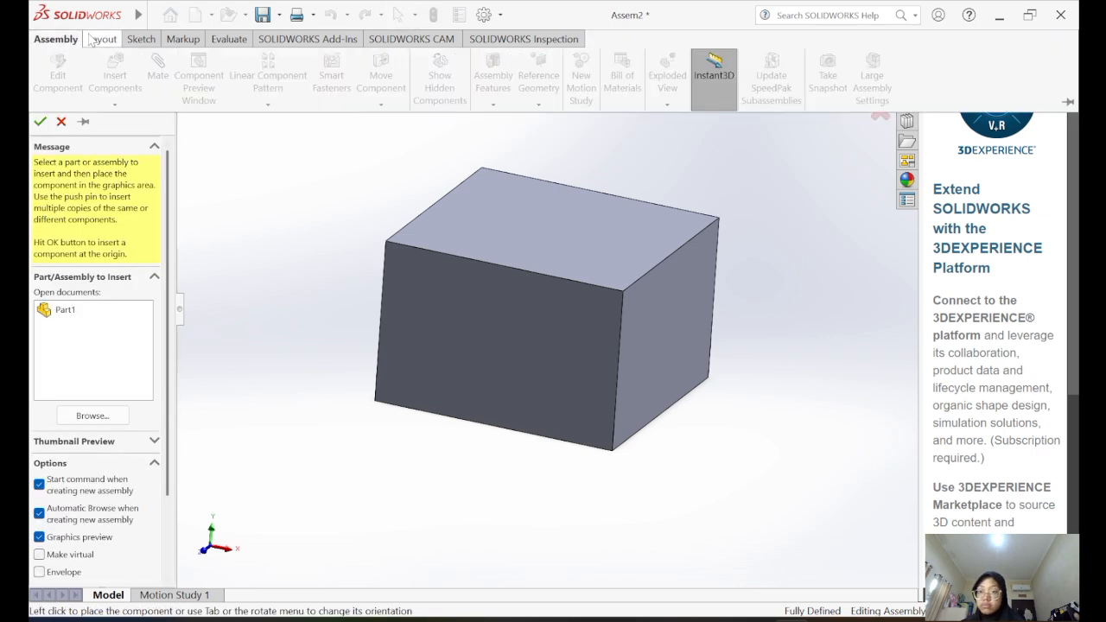
click(92, 416)
double_click(259, 277)
scroll(124, 286, down, 1)
click(122, 288)
double_click(268, 173)
double_click(276, 184)
click(259, 157)
click(251, 181)
click(414, 369)
click(307, 261)
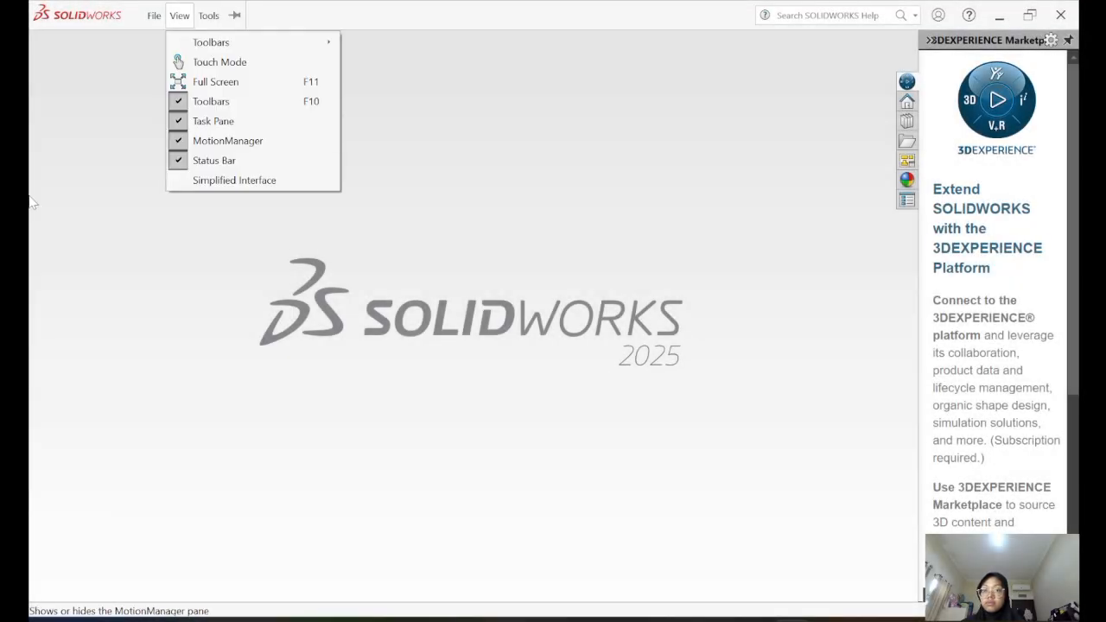
- Create another assembly and place rectangle_1_2013 from the 57. Types+of+mates folder as its first component
click(196, 14)
click(739, 439)
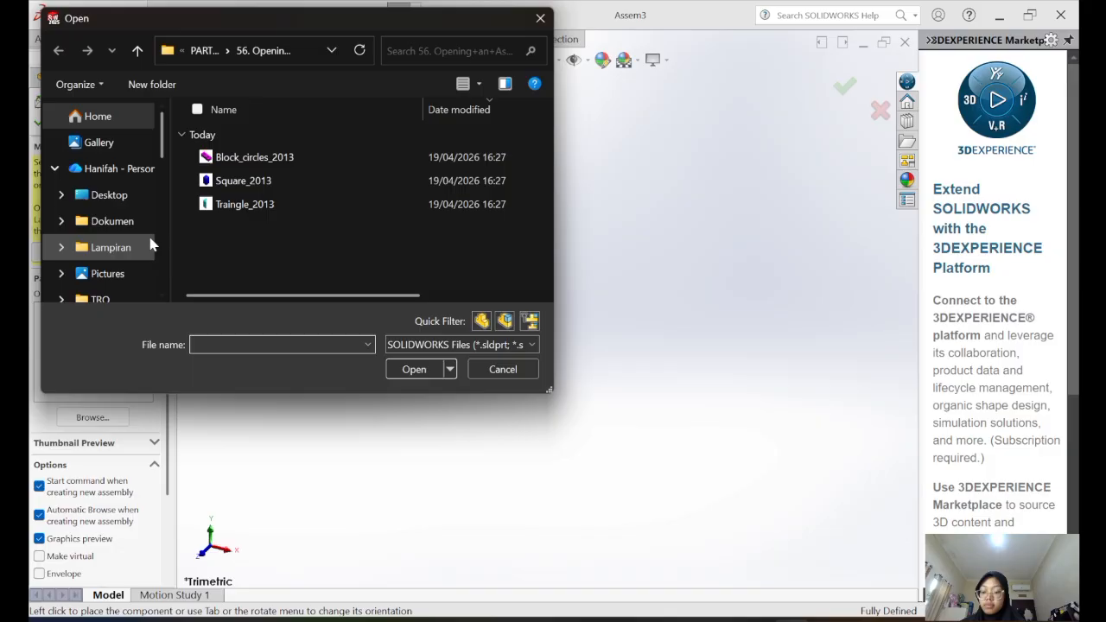
click(137, 51)
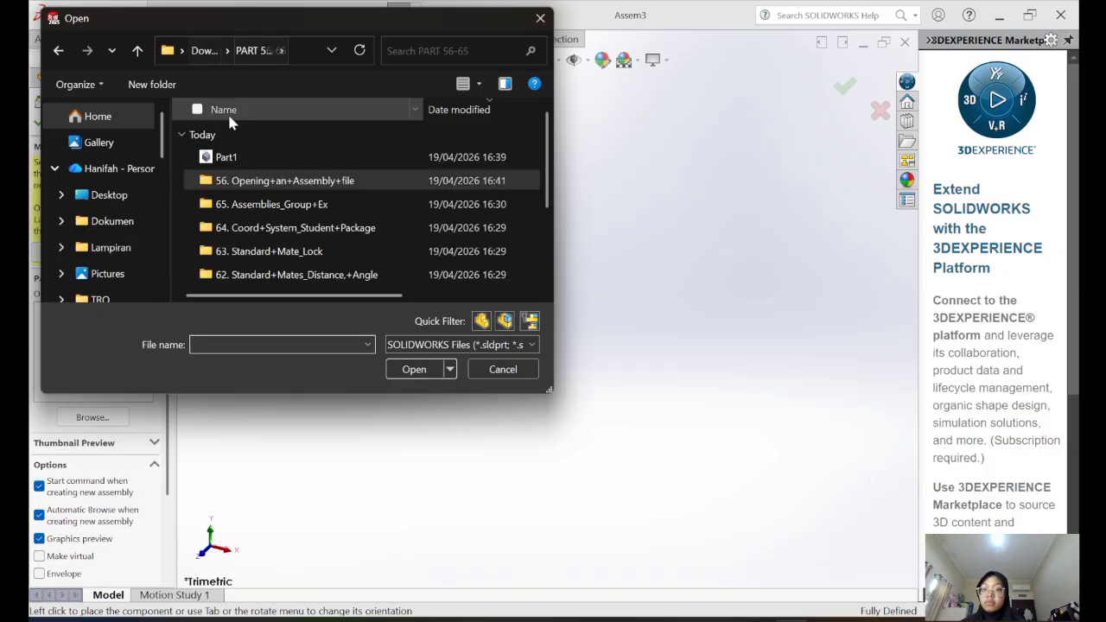
scroll(281, 250, down, 2)
double_click(286, 272)
click(467, 84)
click(255, 160)
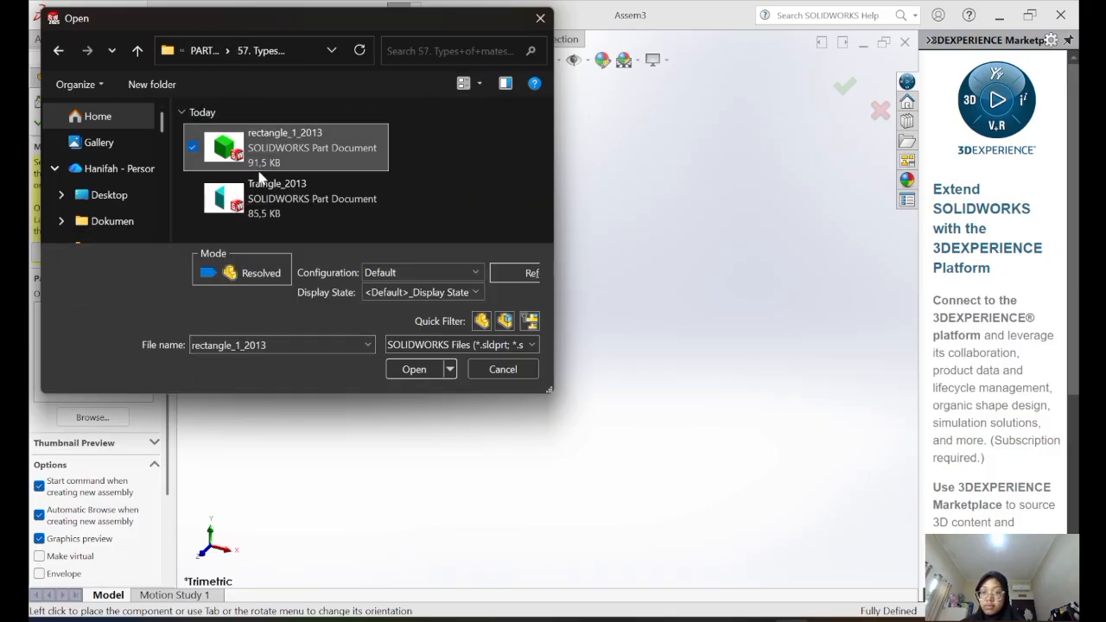
click(414, 368)
click(545, 331)
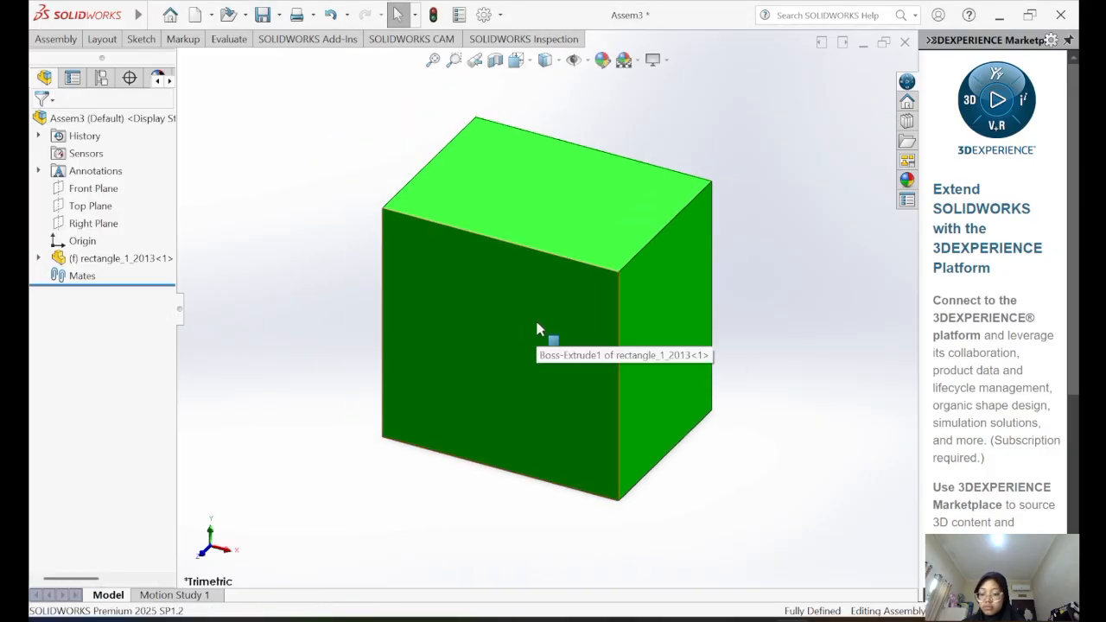
- Insert the Traingle_2013 part and place it beside the green rectangular block
click(55, 39)
click(116, 78)
click(265, 212)
double_click(265, 216)
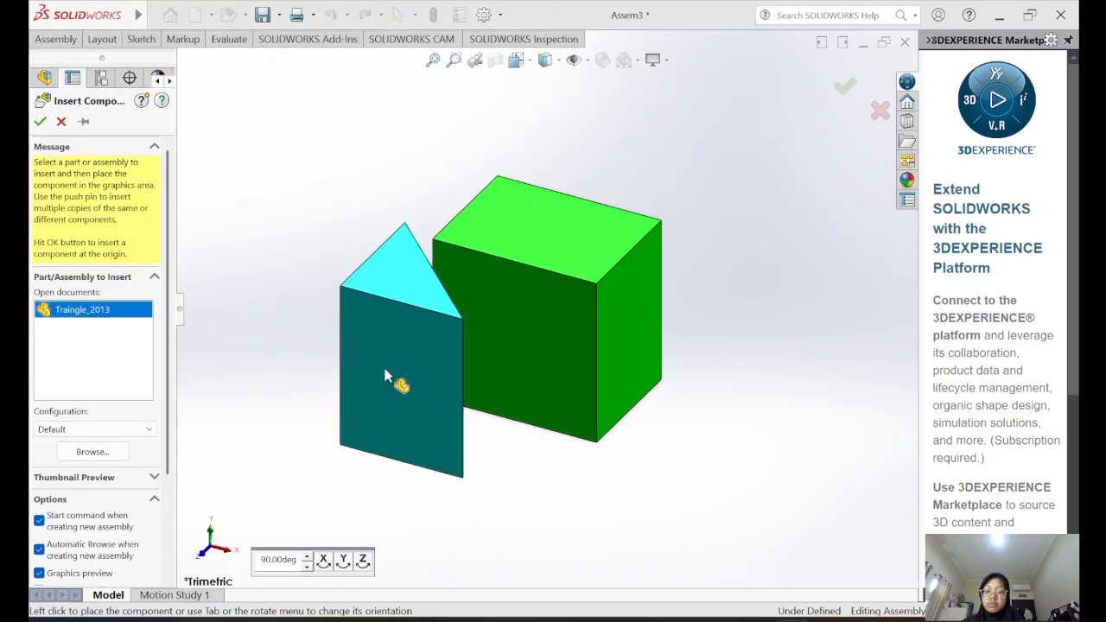
click(401, 334)
middle_drag(401, 334, 419, 303)
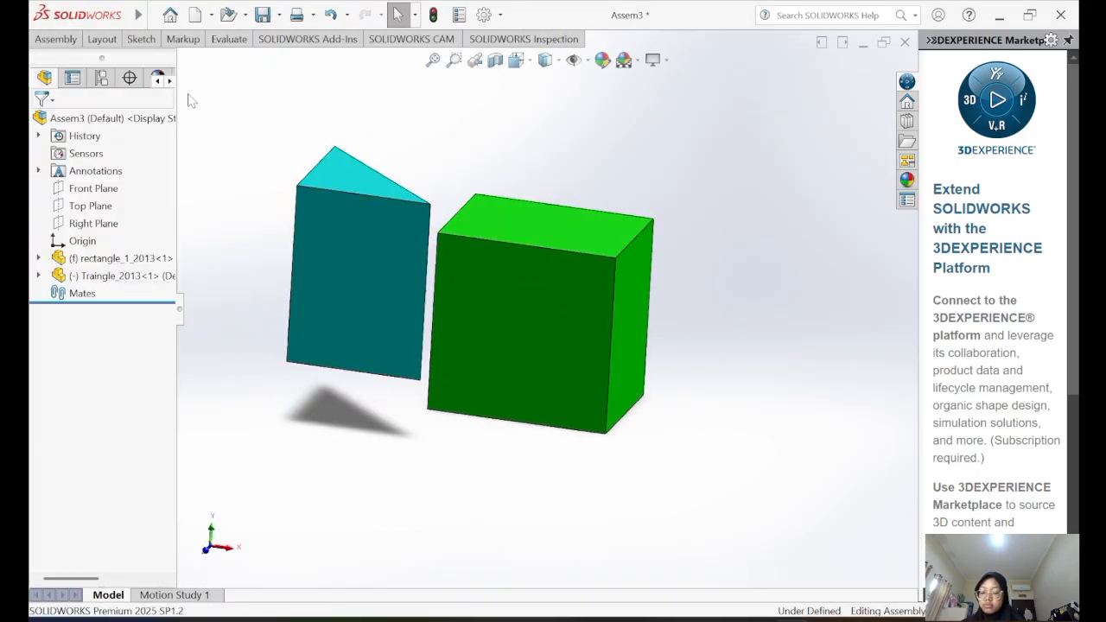
- Open the Mate command and review the standard mate types
click(55, 39)
click(164, 90)
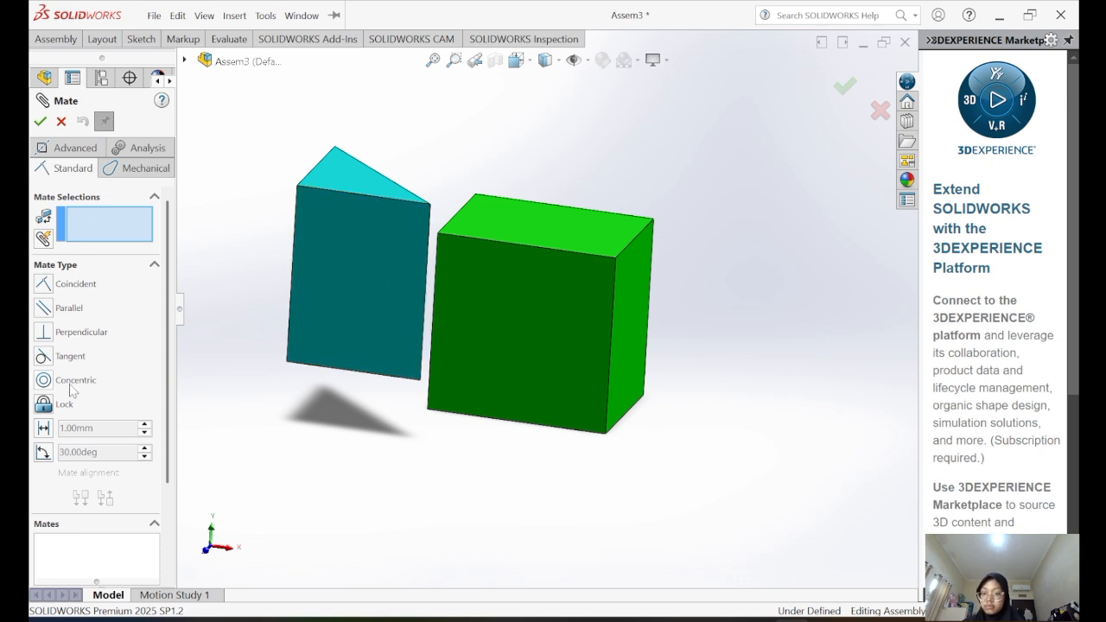
key(Print)
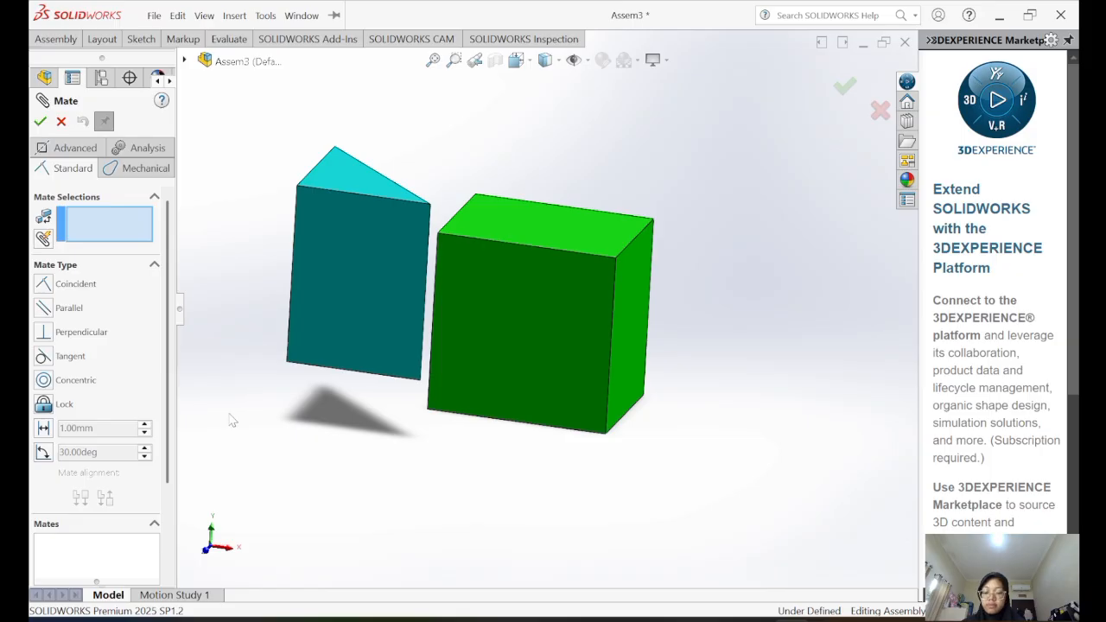
click(1046, 501)
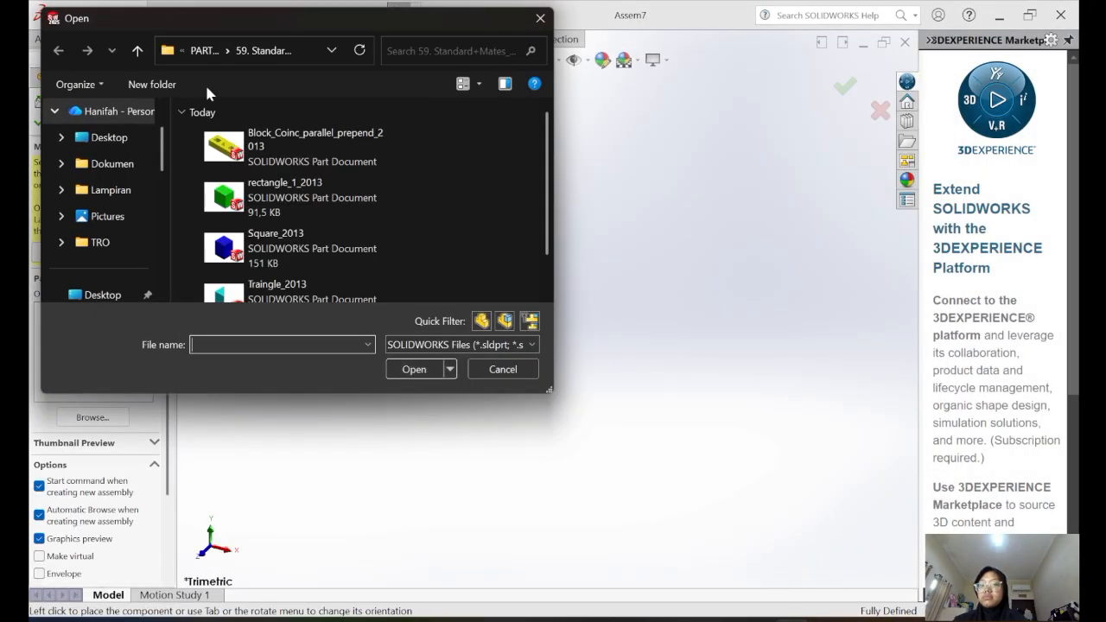
- Place Block_Coinc_parallel_prepend_2013 from the 59. Standard+Mates folder in the new assembly as its first component
click(212, 51)
double_click(242, 186)
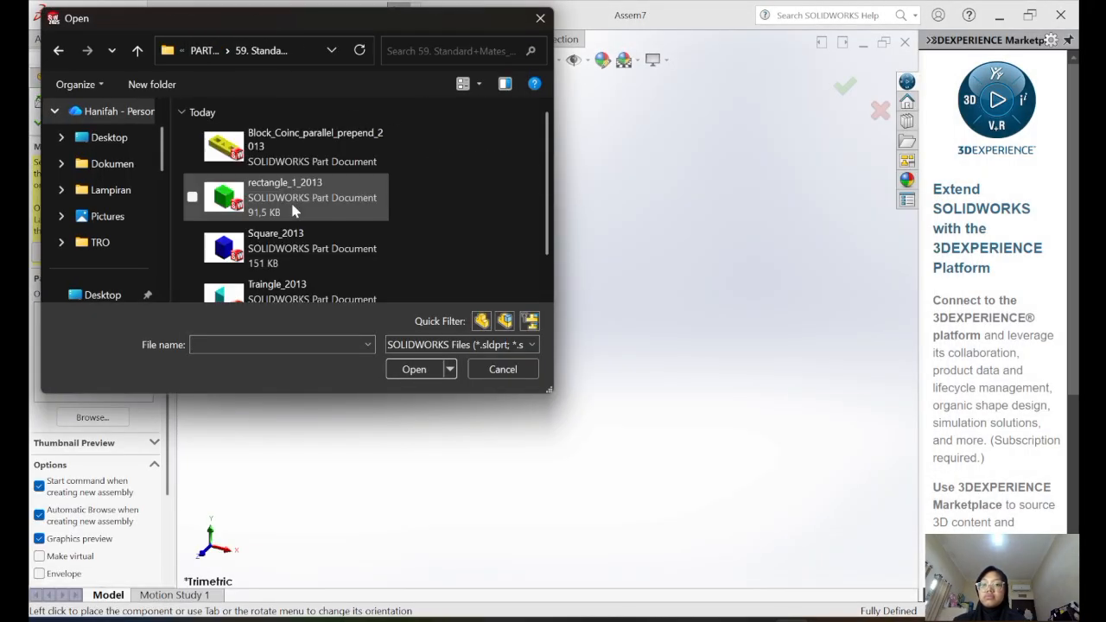
click(191, 150)
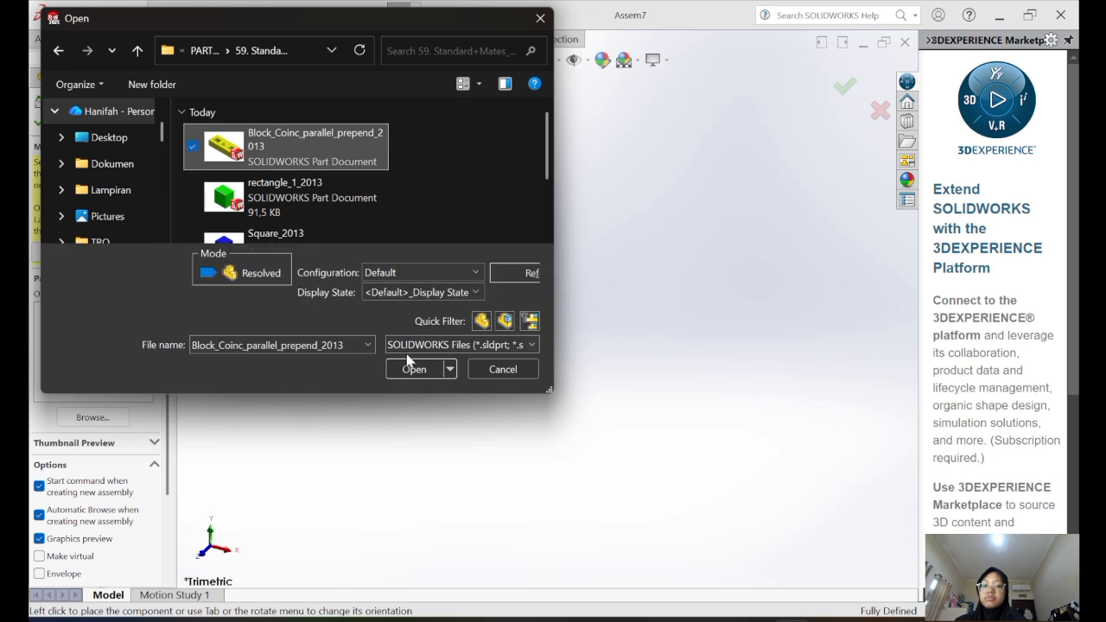
click(408, 366)
click(586, 371)
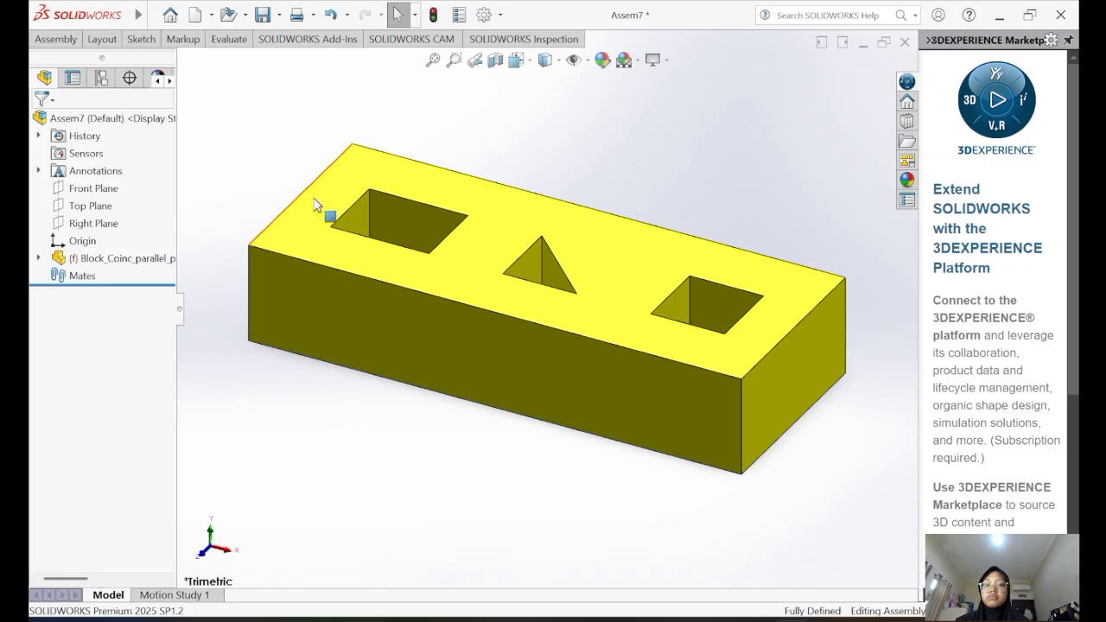
- Insert rectangle_1_2013, Square_2013 and Traingle_2013 together and place them separately around the yellow block
click(55, 39)
click(49, 76)
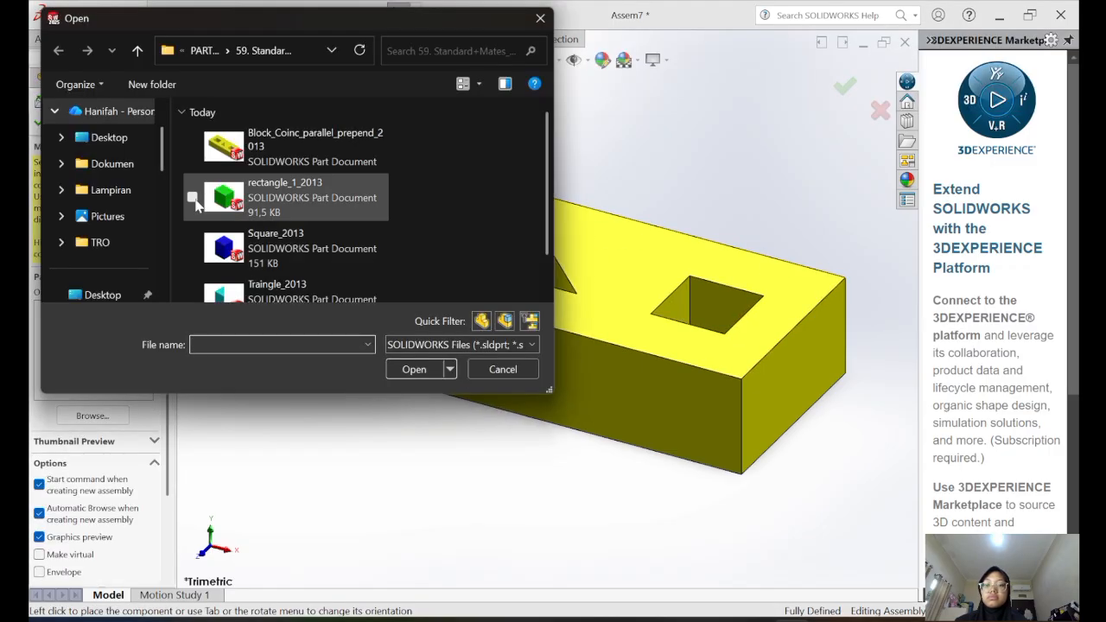
click(191, 198)
click(192, 214)
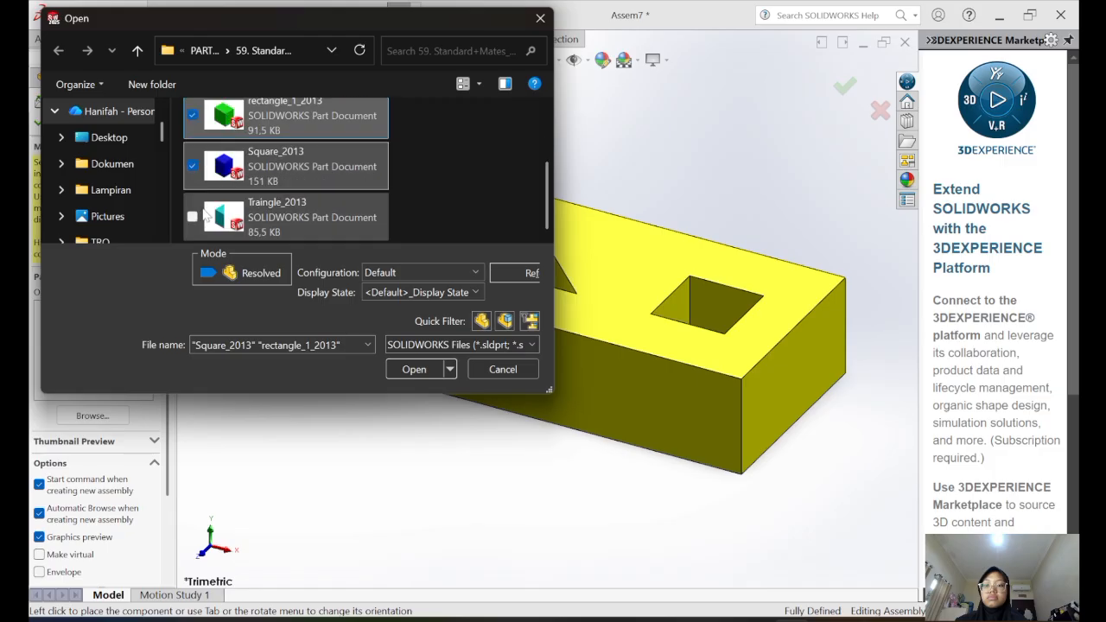
click(191, 216)
click(417, 369)
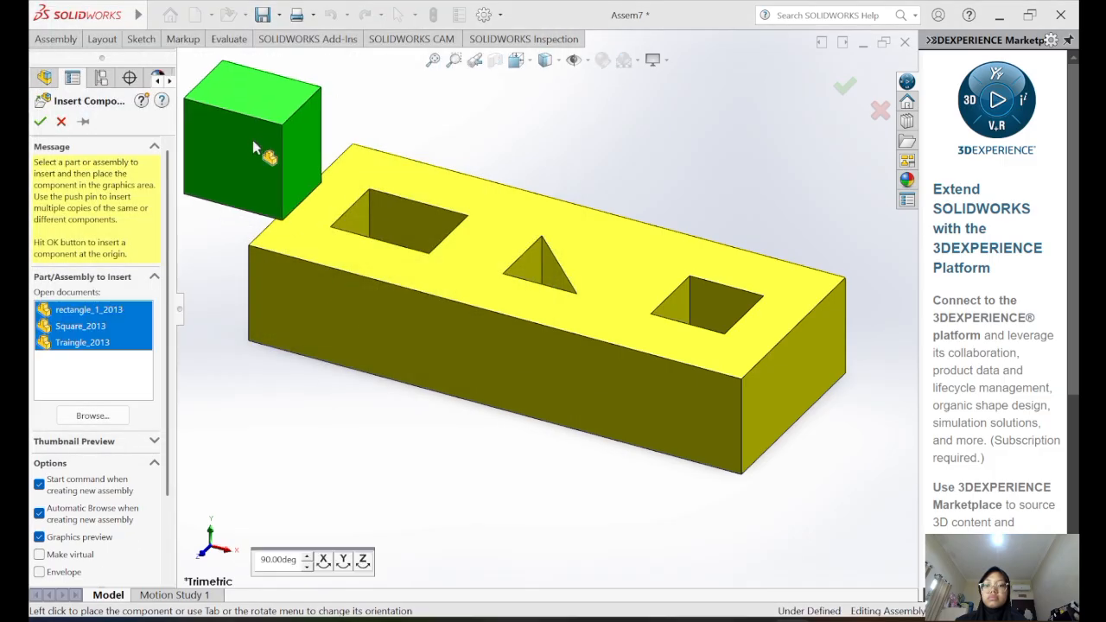
click(246, 131)
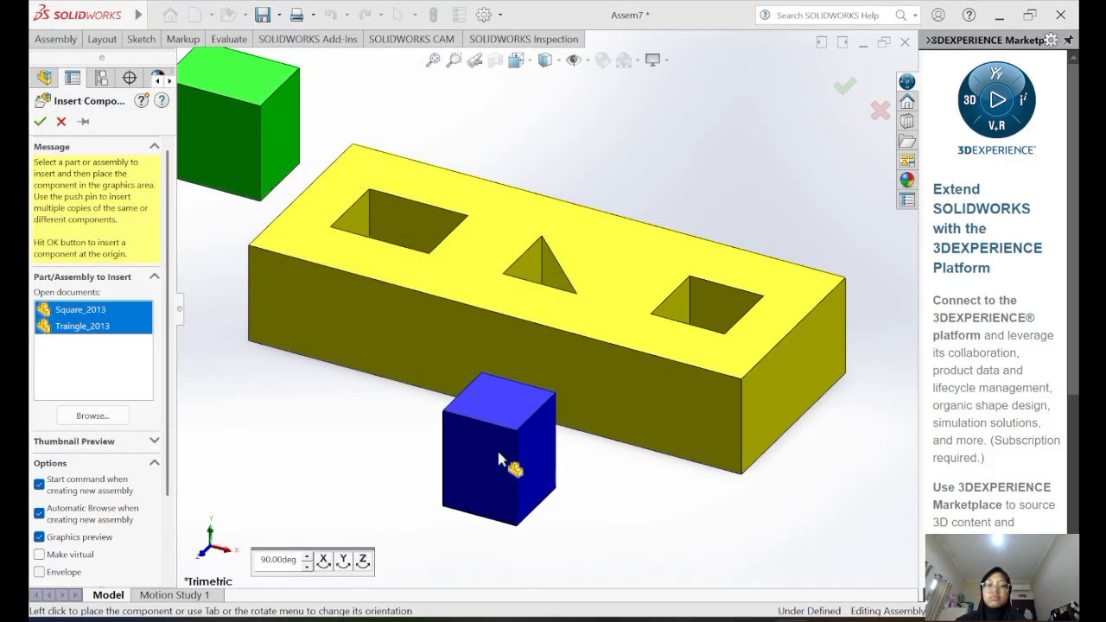
click(606, 479)
scroll(605, 160, up, 2)
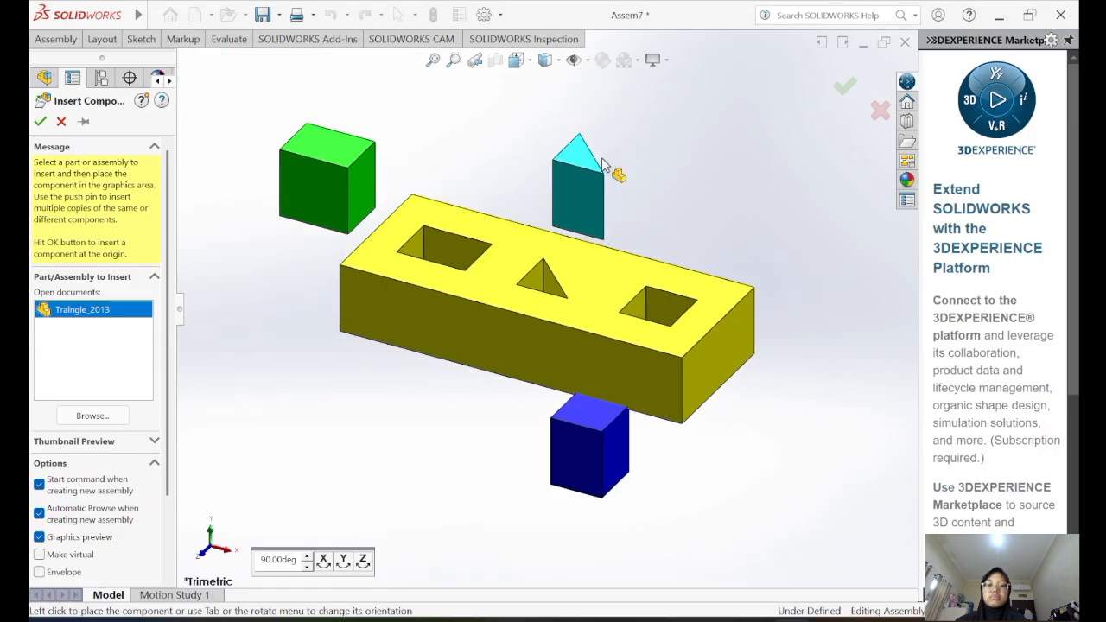
click(617, 138)
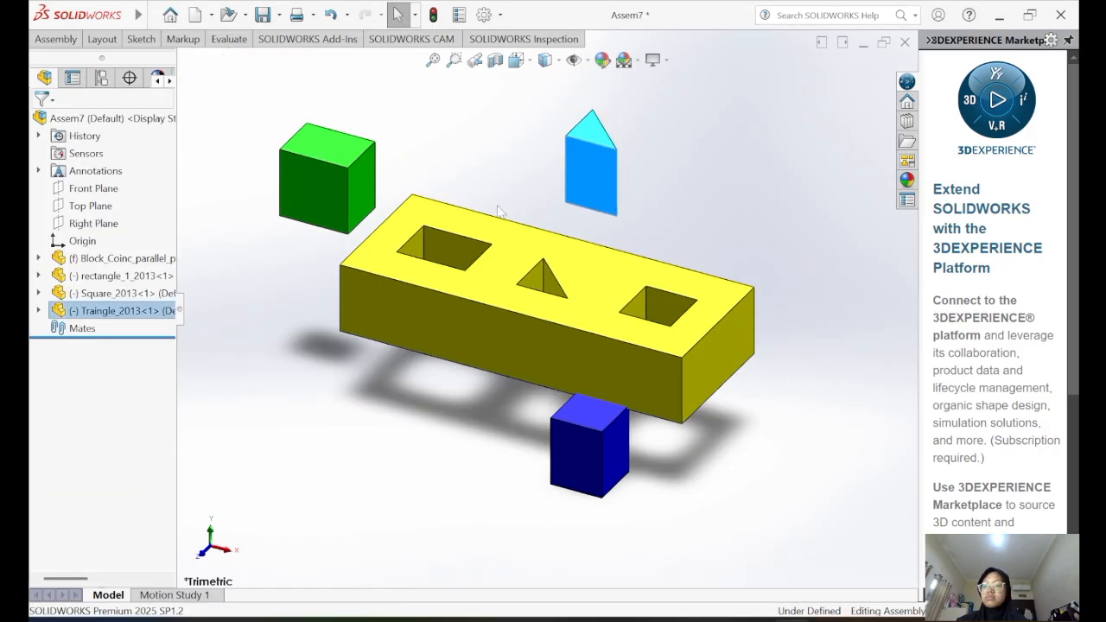
- Move the green, triangular and blue parts around the yellow block, leaving each one clear of its pockets
drag(296, 165, 283, 197)
drag(609, 207, 605, 254)
drag(608, 432, 575, 488)
drag(571, 283, 569, 312)
drag(609, 218, 600, 179)
drag(308, 195, 301, 181)
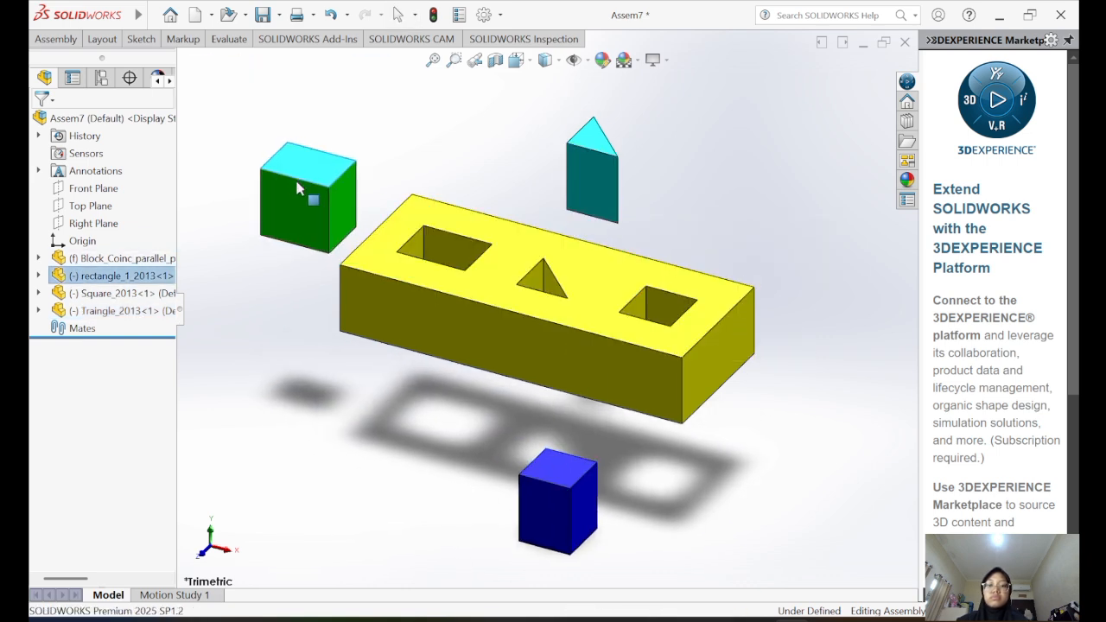
drag(524, 301, 527, 296)
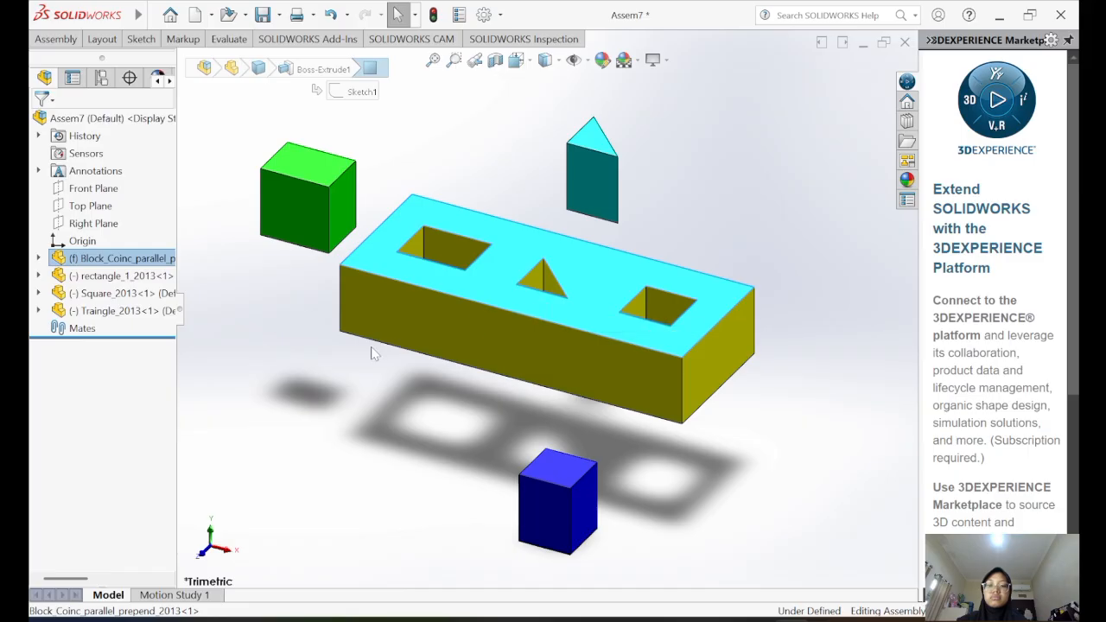
click(405, 393)
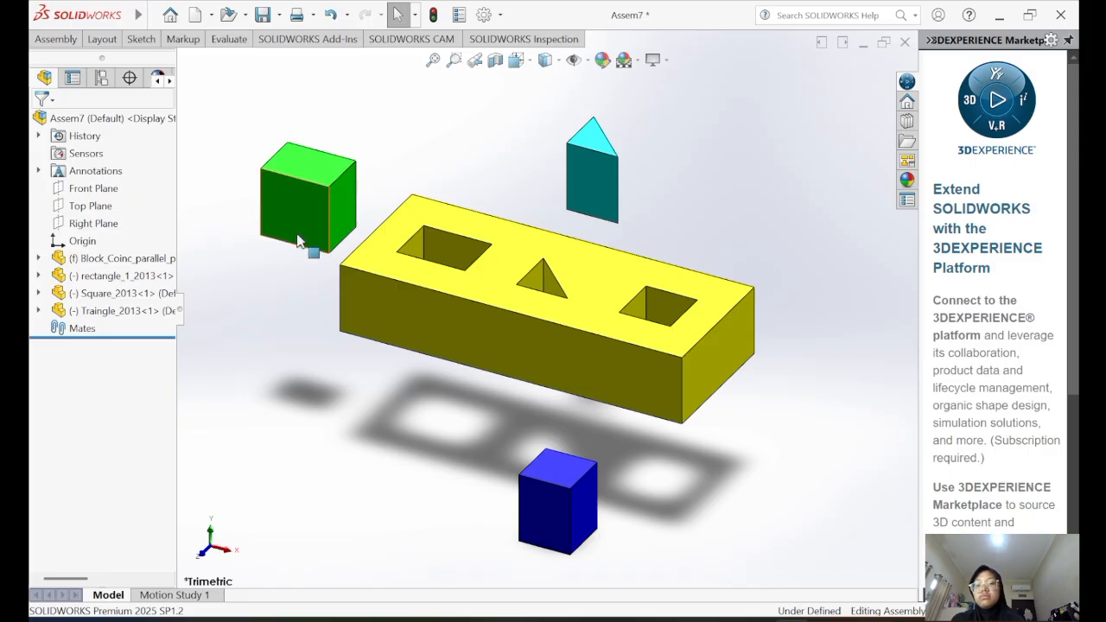
drag(315, 202, 279, 166)
- Add a coincident mate between the top face of the green block and the top face of the yellow block
click(69, 41)
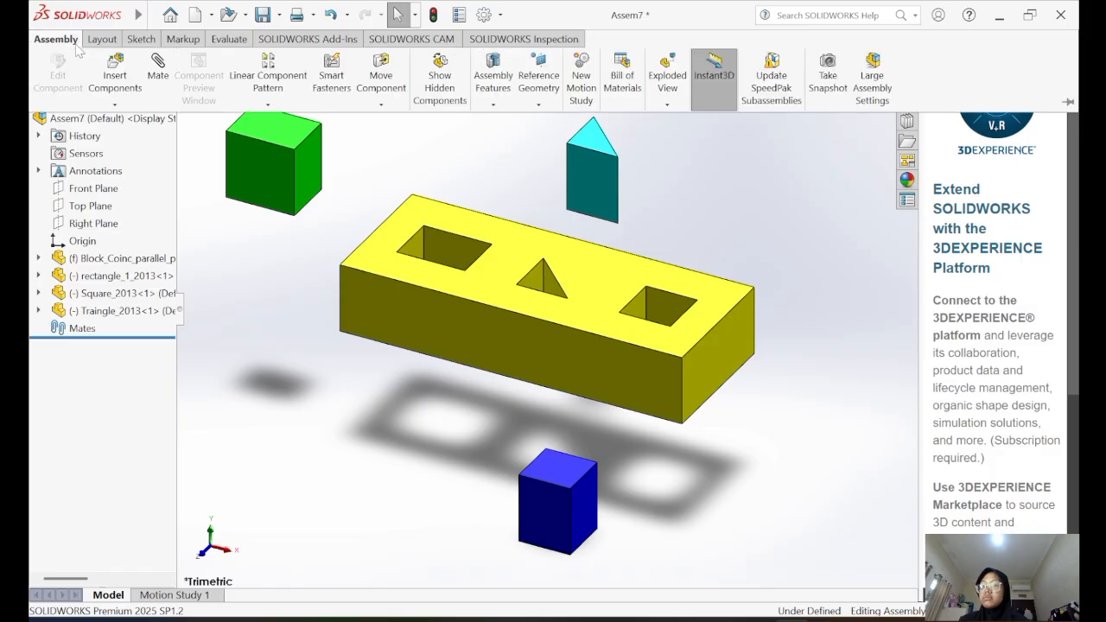
click(158, 73)
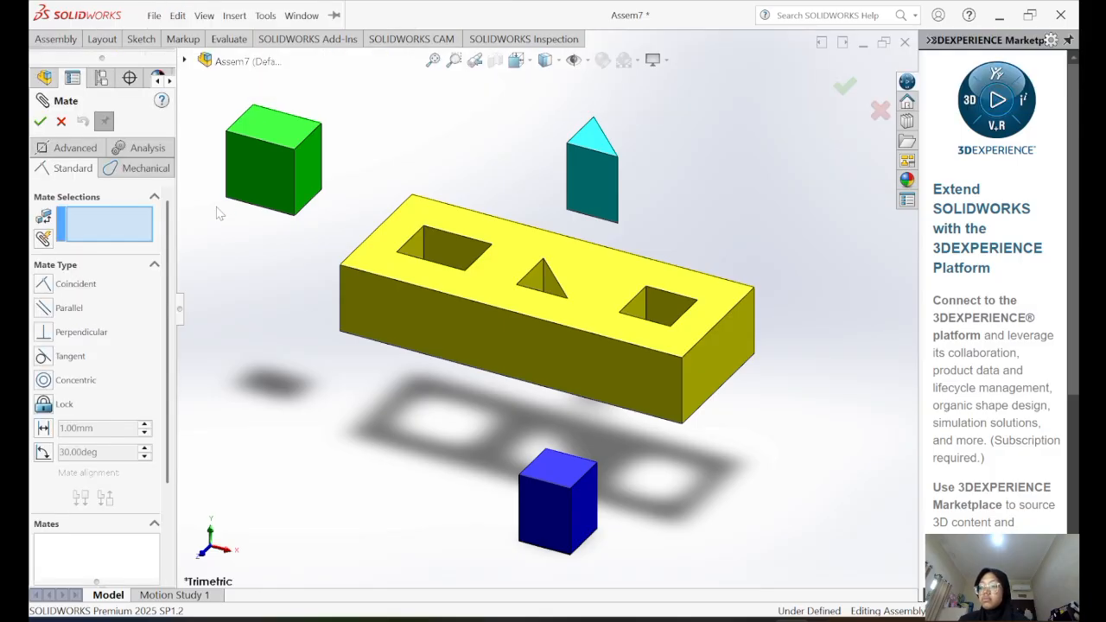
click(268, 128)
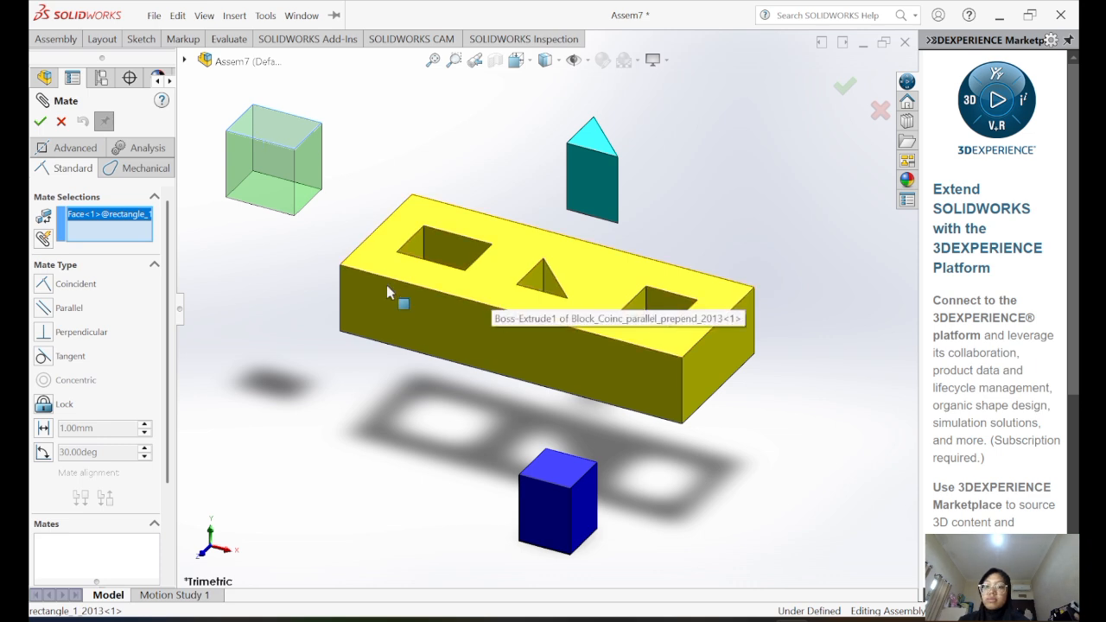
click(485, 287)
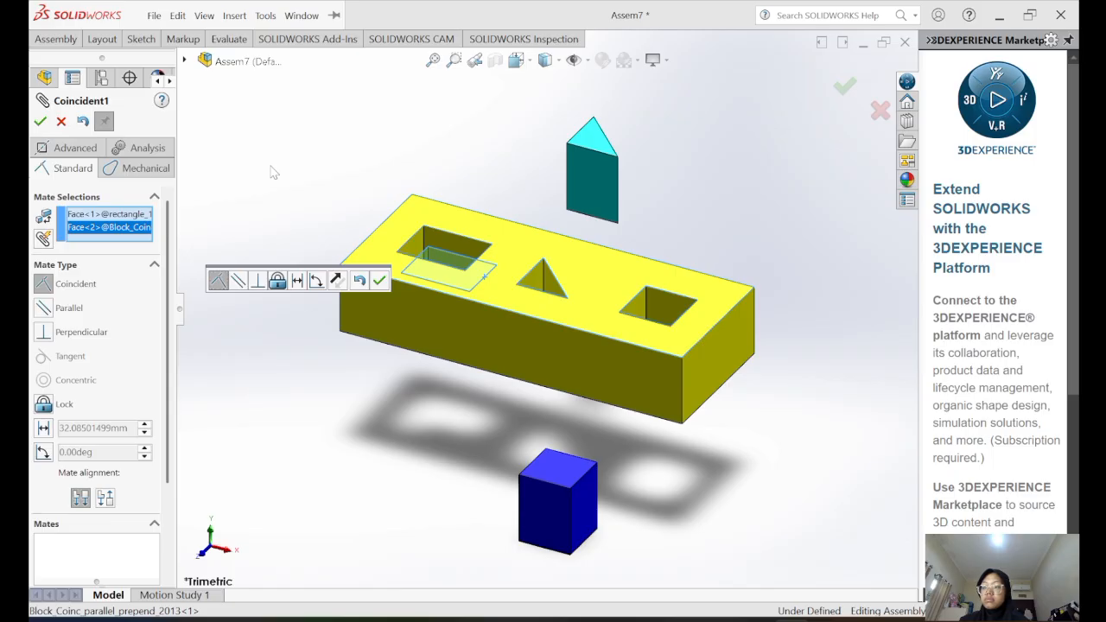
click(39, 124)
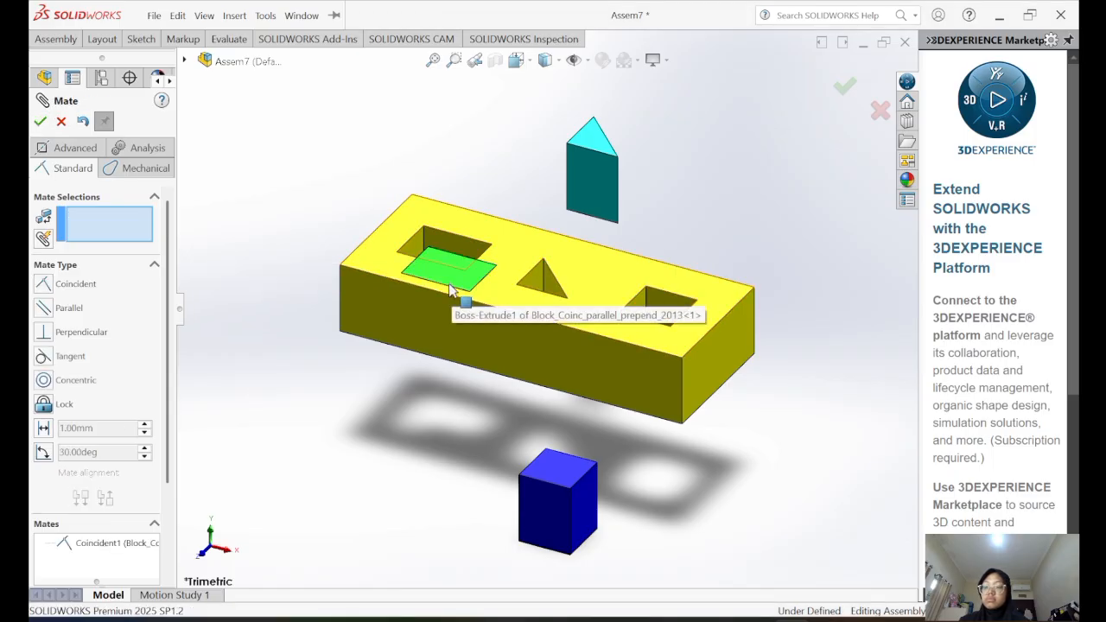
- Slide the green block within its mated plane, out of the rectangular pocket to beside the yellow block's end
scroll(443, 278, down, 3)
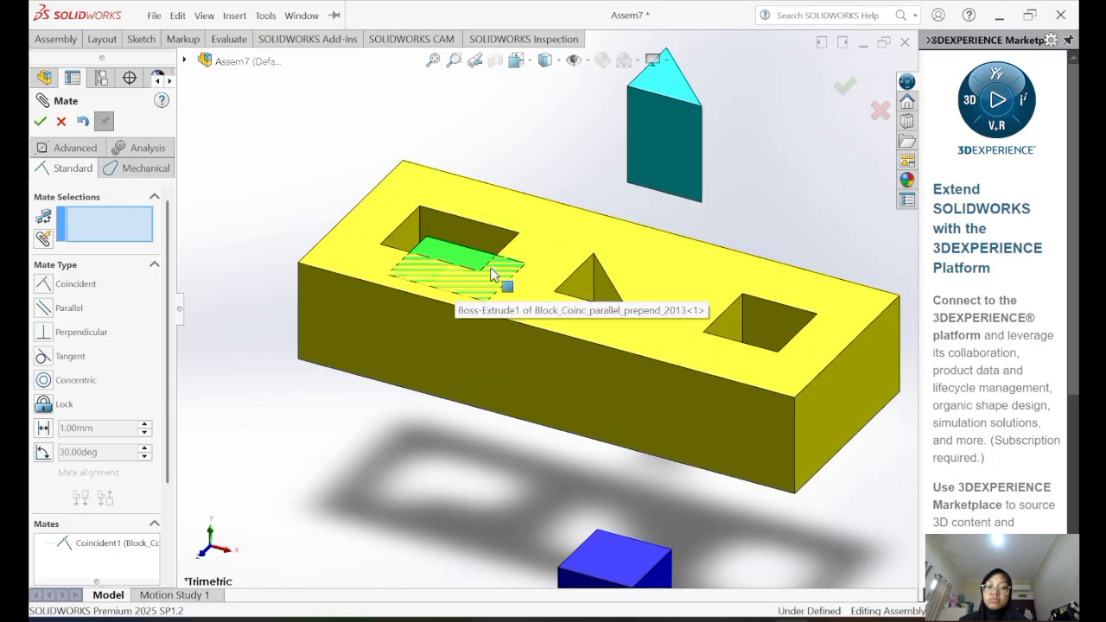
drag(423, 242, 426, 200)
scroll(426, 200, down, 2)
scroll(426, 200, up, 3)
mouse_move(493, 277)
mouse_down()
mouse_move(444, 231)
mouse_move(491, 274)
mouse_move(429, 264)
mouse_move(473, 269)
mouse_up()
scroll(444, 231, up, 1)
scroll(492, 274, down, 1)
scroll(492, 275, up, 2)
scroll(615, 334, down, 1)
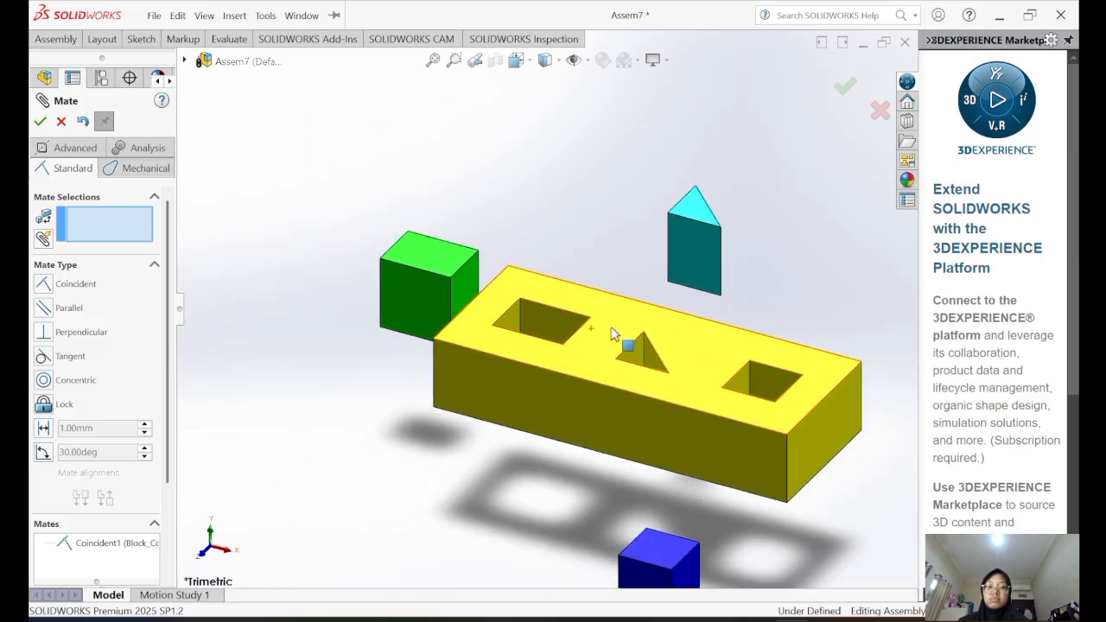
scroll(605, 323, up, 1)
scroll(653, 383, down, 1)
scroll(546, 309, up, 1)
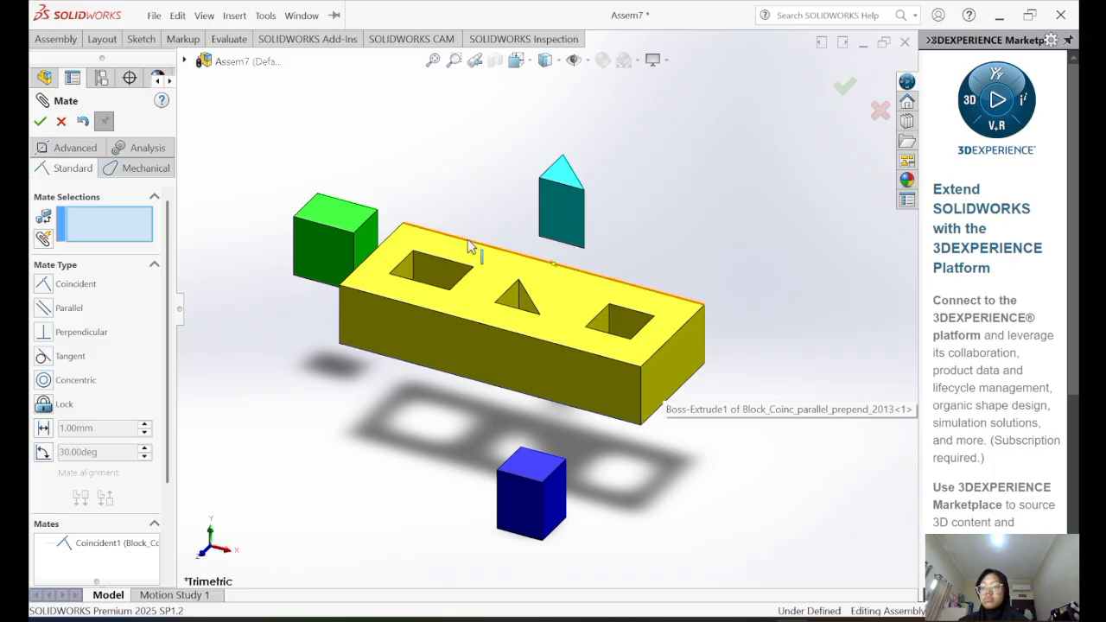
- Mate the green block's front top corner vertex coincident with the matching corner of the rectangular pocket
scroll(414, 202, down, 2)
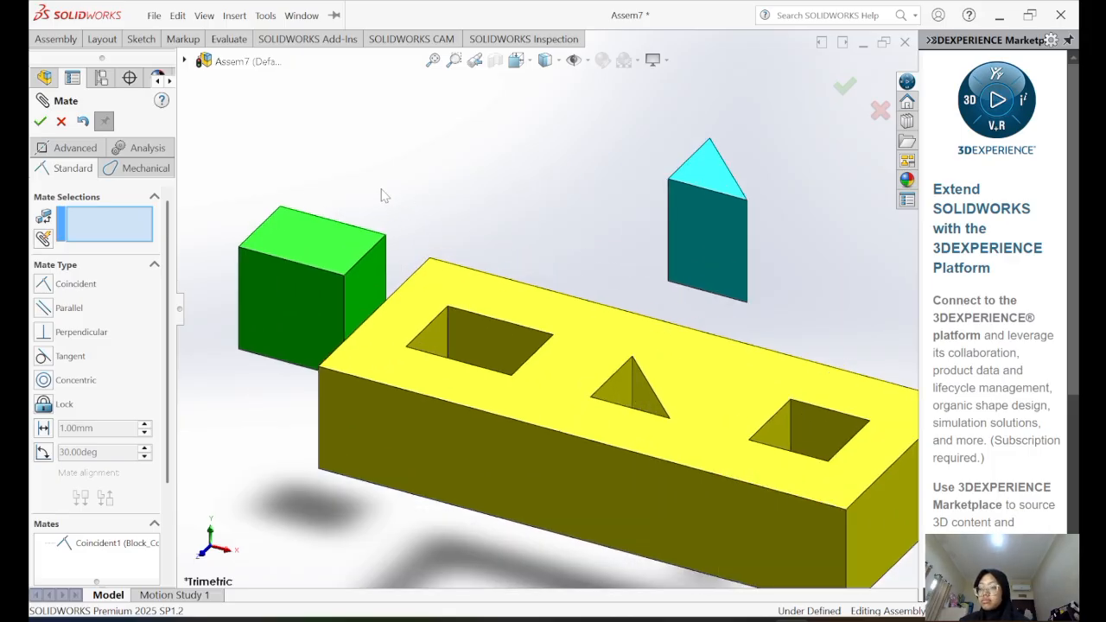
click(343, 276)
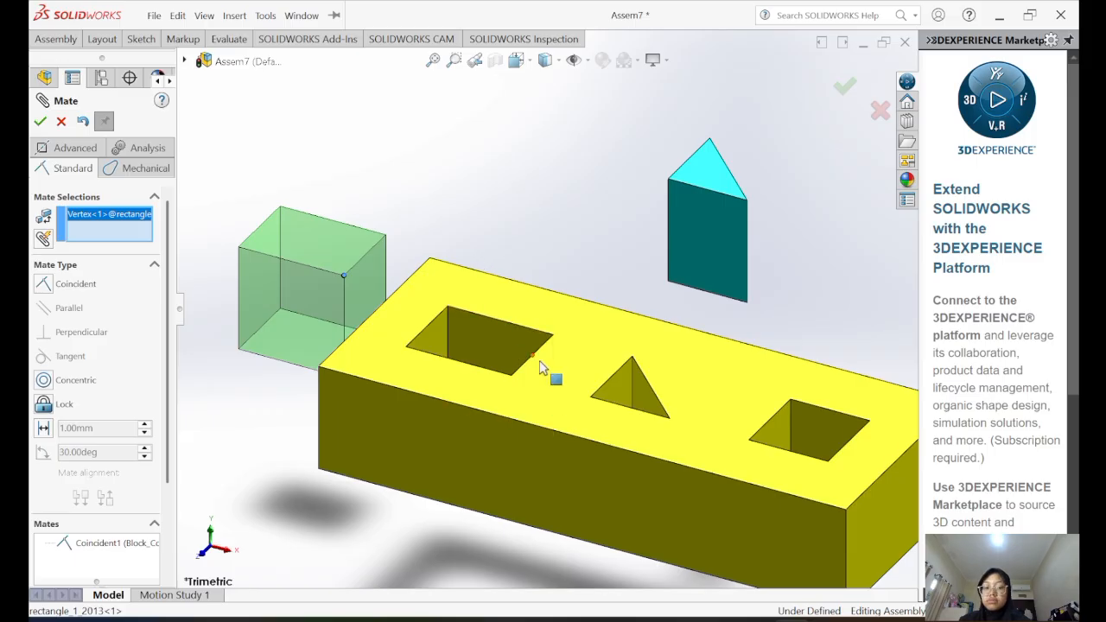
scroll(519, 374, down, 3)
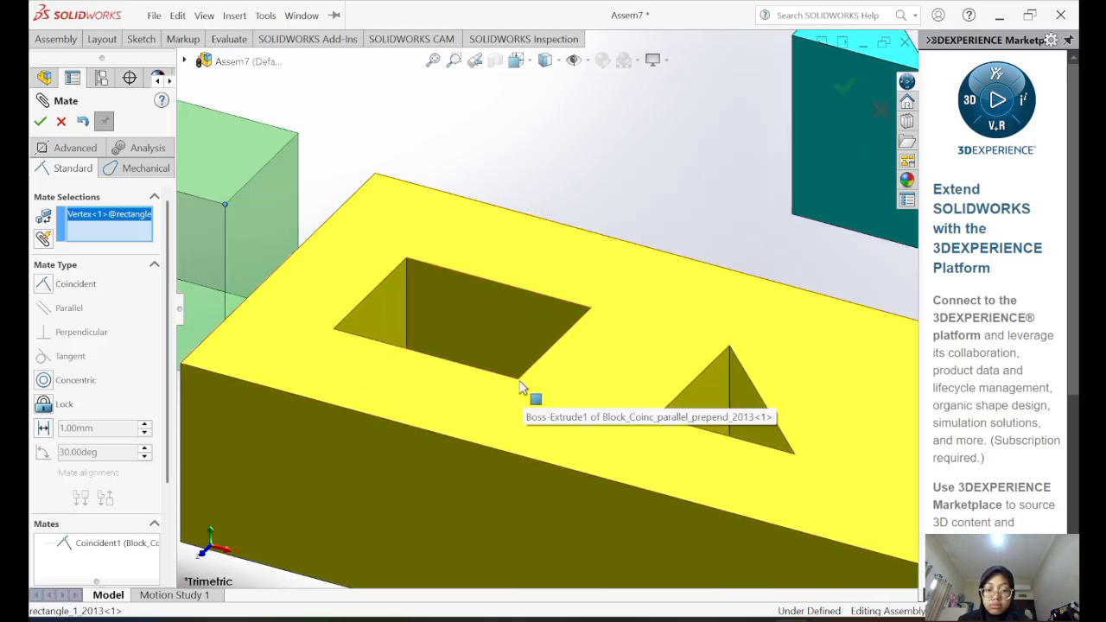
scroll(522, 385, down, 2)
click(523, 378)
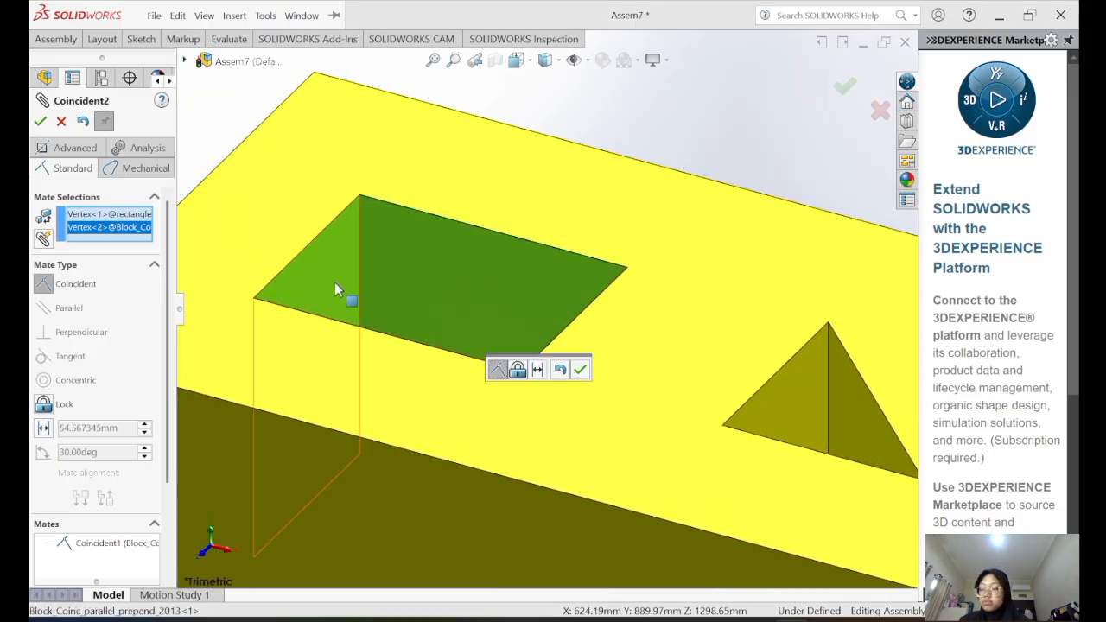
scroll(475, 307, up, 5)
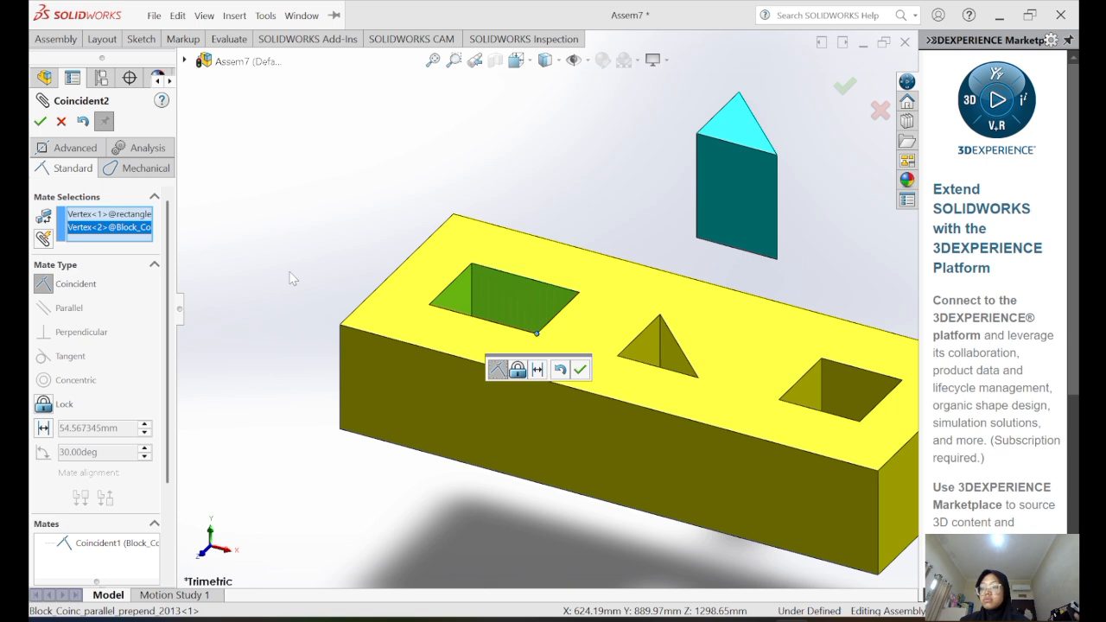
key(Return)
- Mate the pocket's opposite rear corner coincident with the green block's matching top vertex, and finish the Mate command
mouse_move(493, 276)
mouse_down()
mouse_move(553, 284)
mouse_move(509, 286)
mouse_move(565, 303)
mouse_move(471, 339)
mouse_move(508, 301)
mouse_move(491, 320)
mouse_move(488, 267)
mouse_up()
scroll(488, 268, down, 5)
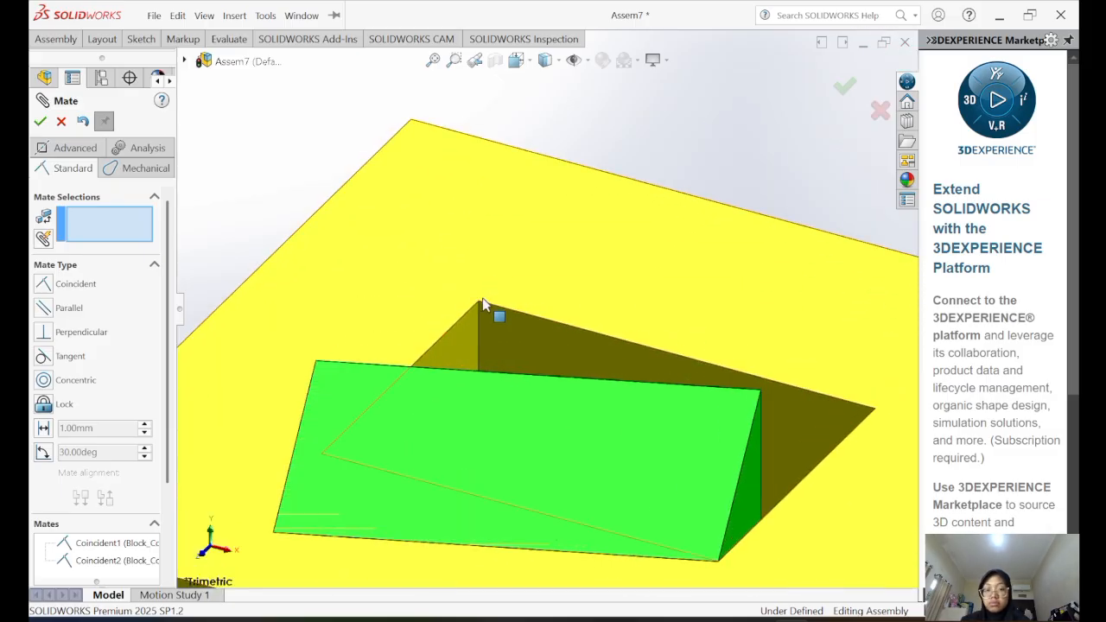
click(477, 303)
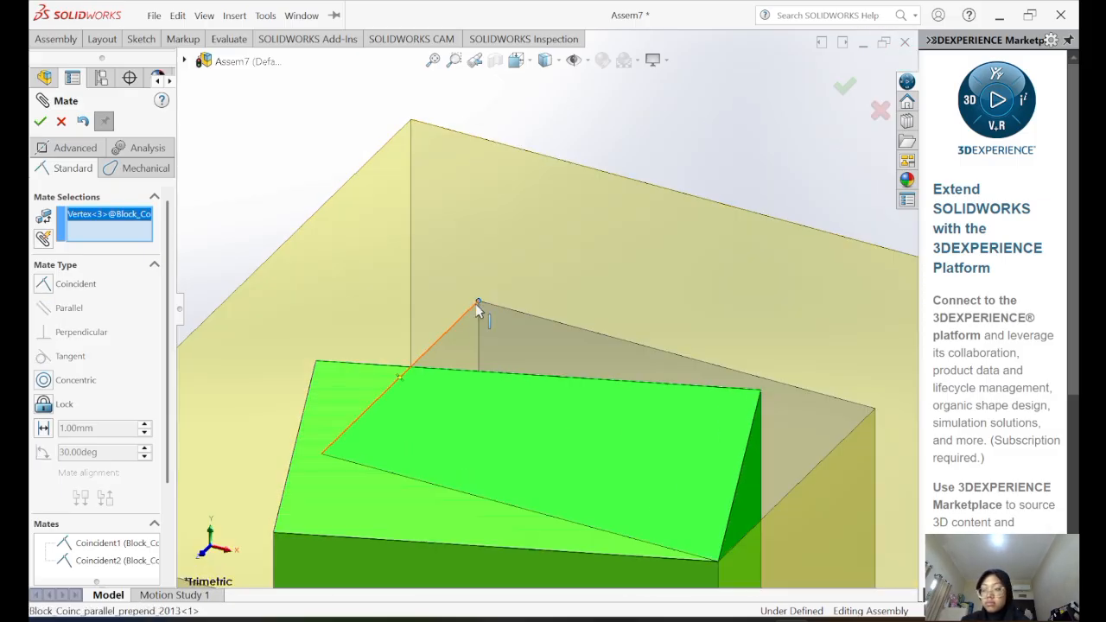
click(316, 360)
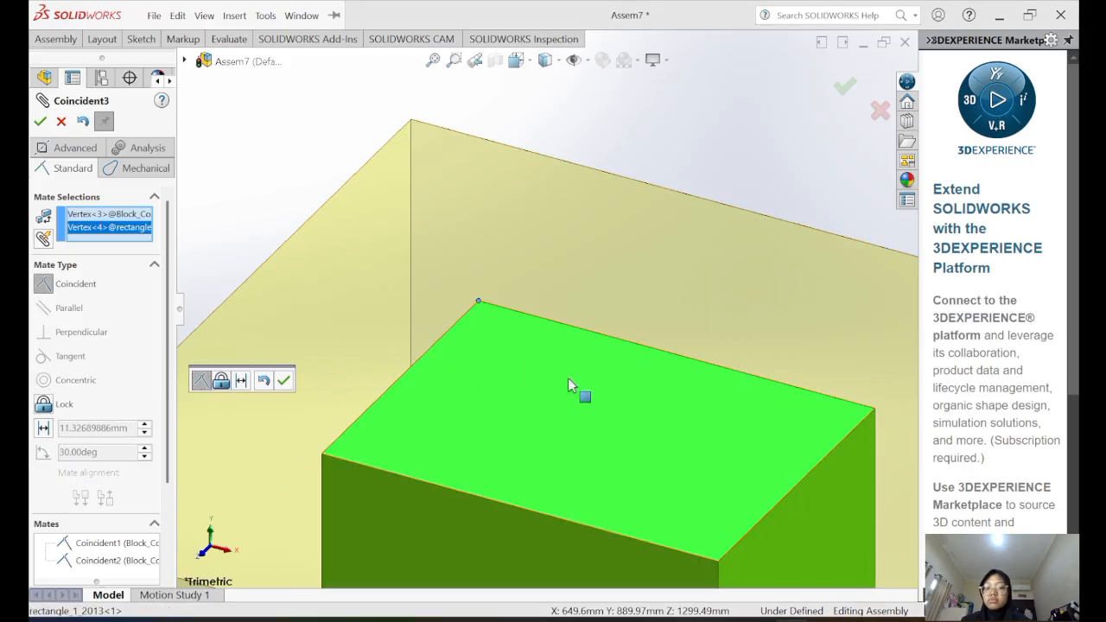
scroll(568, 377, up, 5)
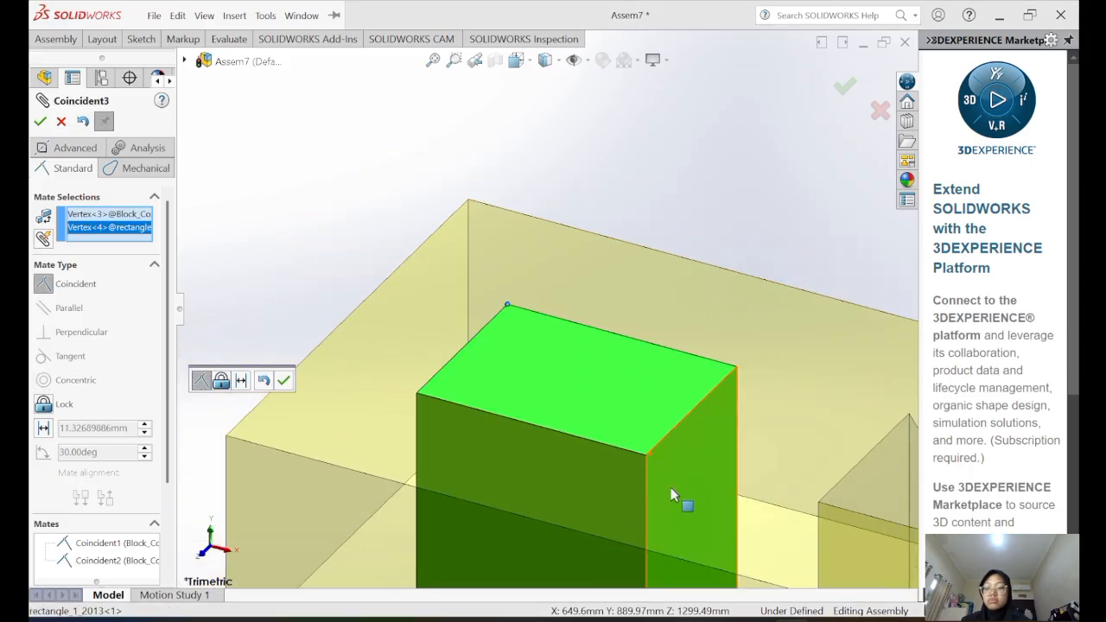
click(41, 122)
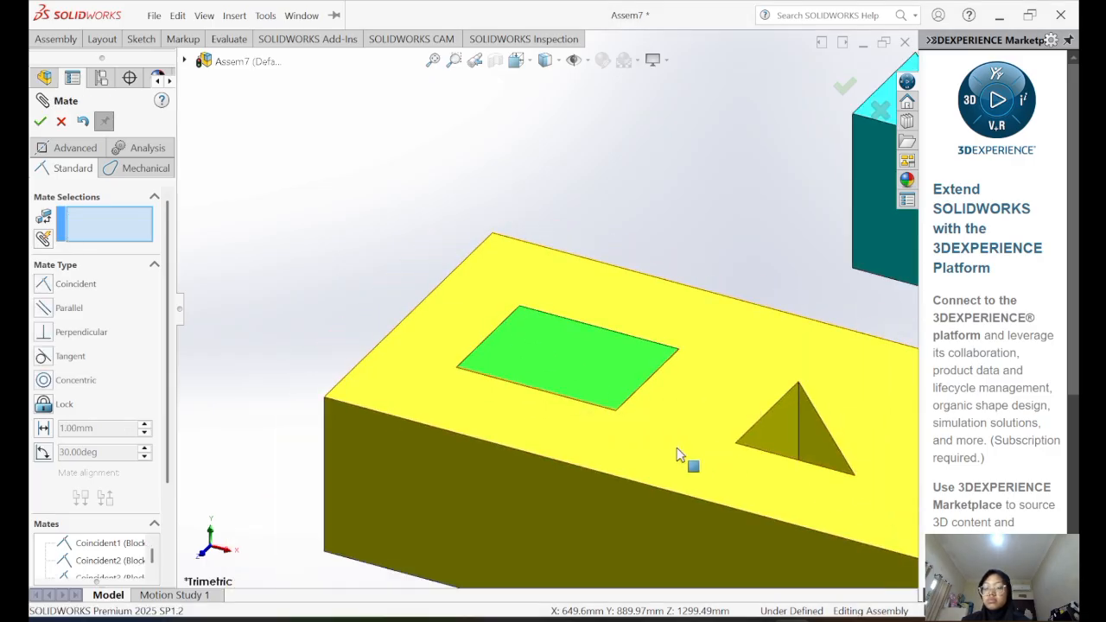
scroll(489, 437, up, 2)
click(41, 122)
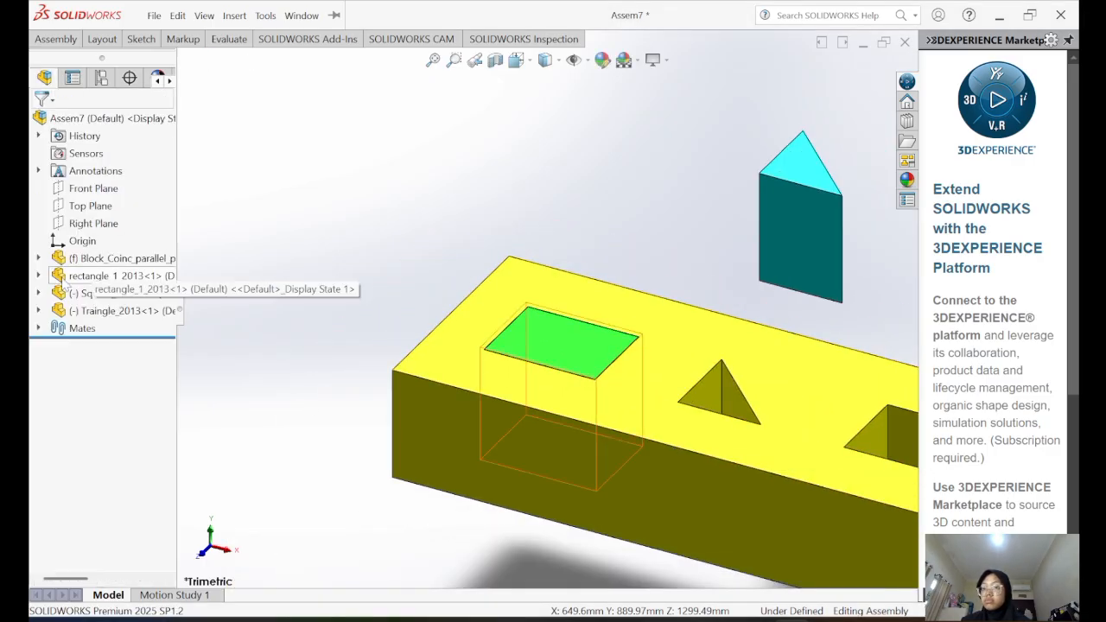
click(542, 339)
click(564, 209)
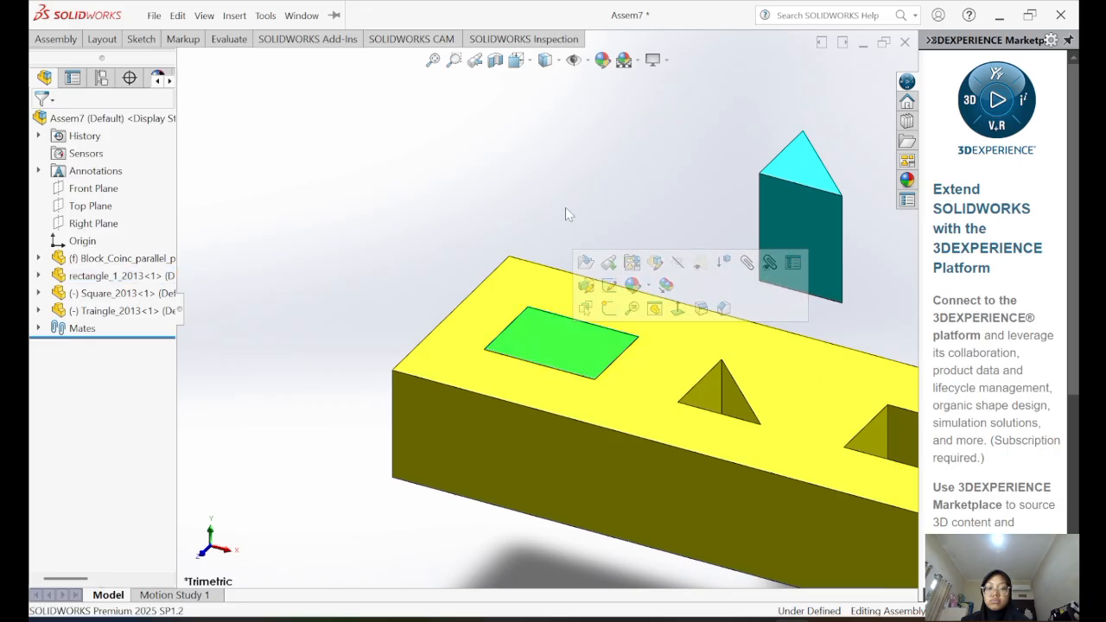
- Add a parallel mate between the triangular prism's top face and the yellow block's top face
scroll(696, 346, up, 2)
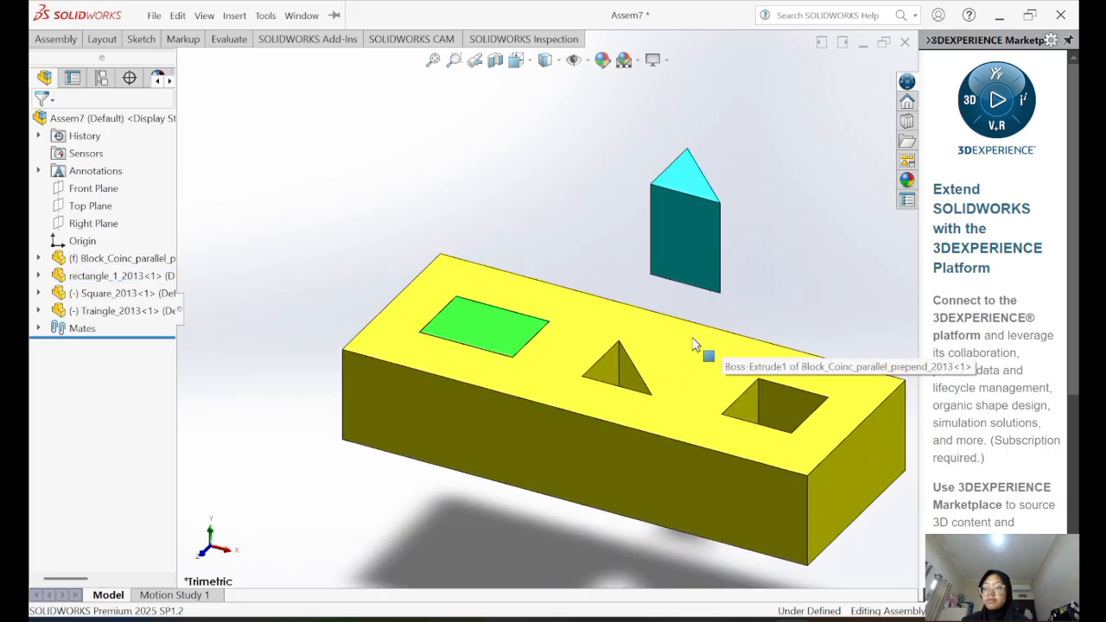
middle_drag(693, 344, 440, 388)
click(476, 353)
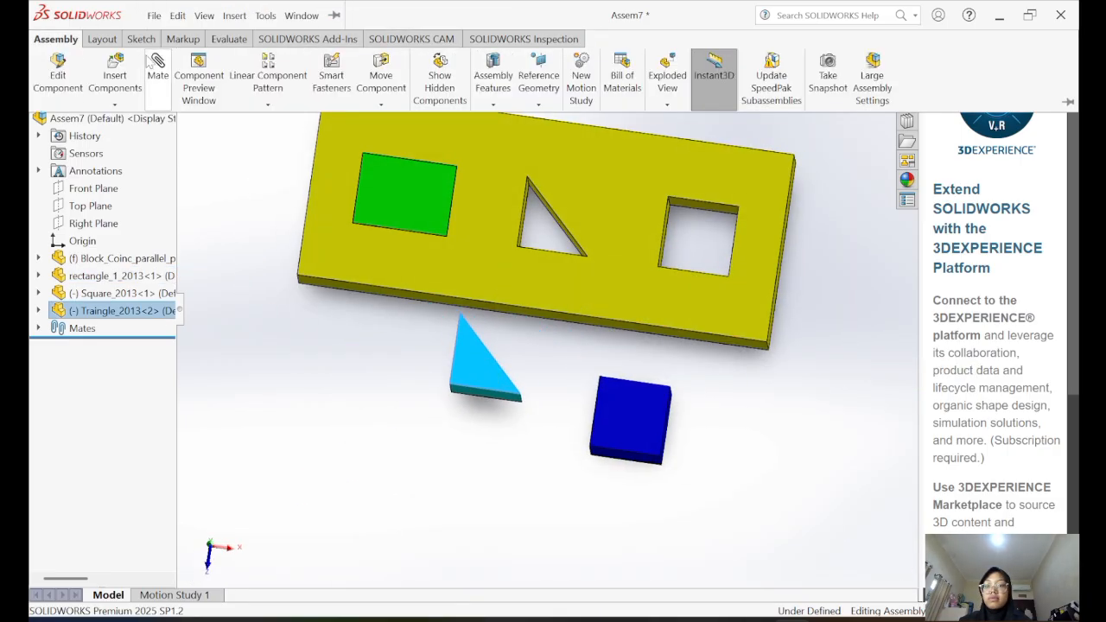
click(150, 59)
click(423, 265)
click(68, 308)
click(40, 122)
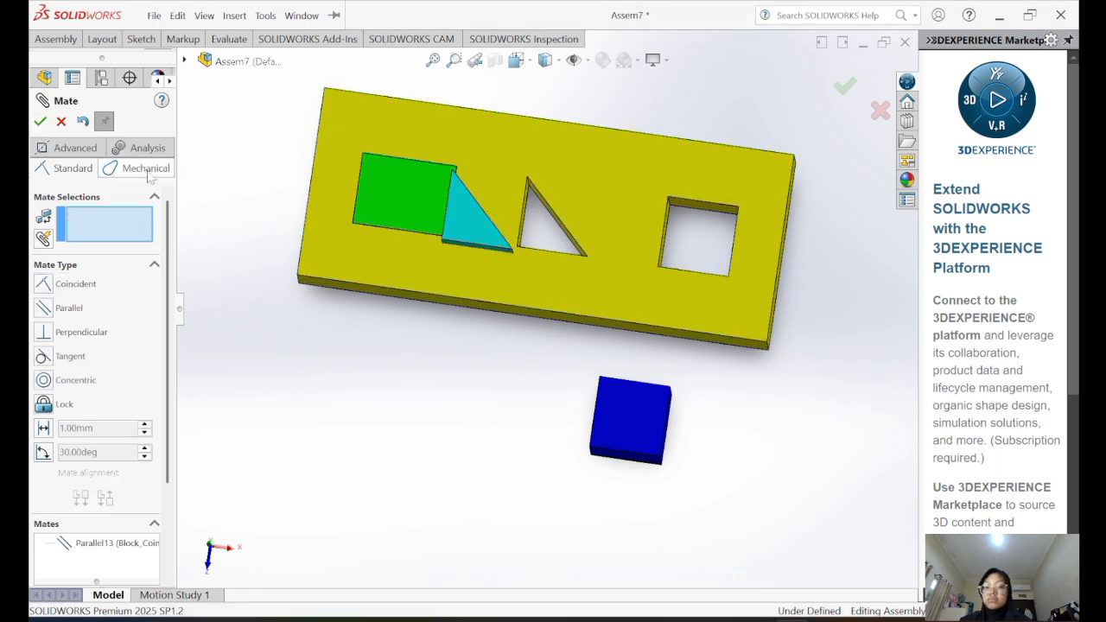
- Move the triangular prism away from the green block to just beyond the yellow block's rear edge
middle_drag(473, 257, 501, 179)
drag(501, 178, 529, 111)
scroll(537, 127, up, 1)
middle_drag(536, 126, 527, 161)
drag(527, 160, 529, 124)
middle_drag(528, 125, 524, 136)
scroll(524, 130, up, 2)
scroll(553, 155, down, 2)
scroll(576, 448, down, 1)
scroll(527, 362, up, 1)
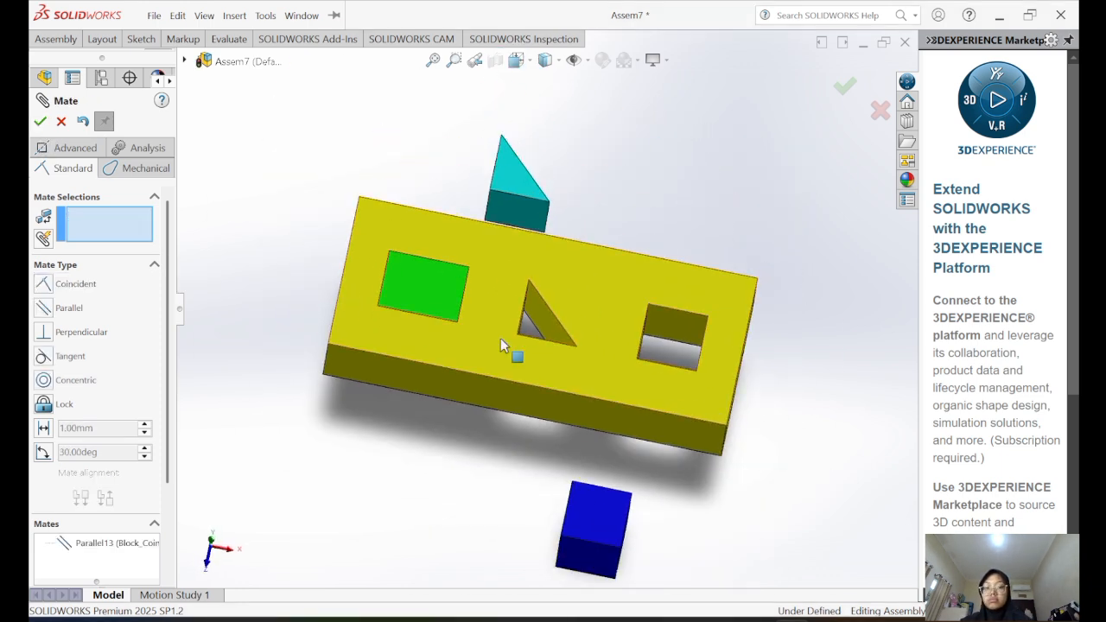
- Mate a side face of the triangular prism coincident with an edge of the yellow block's triangular pocket
click(517, 211)
scroll(538, 328, up, 1)
middle_drag(581, 305, 597, 372)
scroll(536, 367, down, 4)
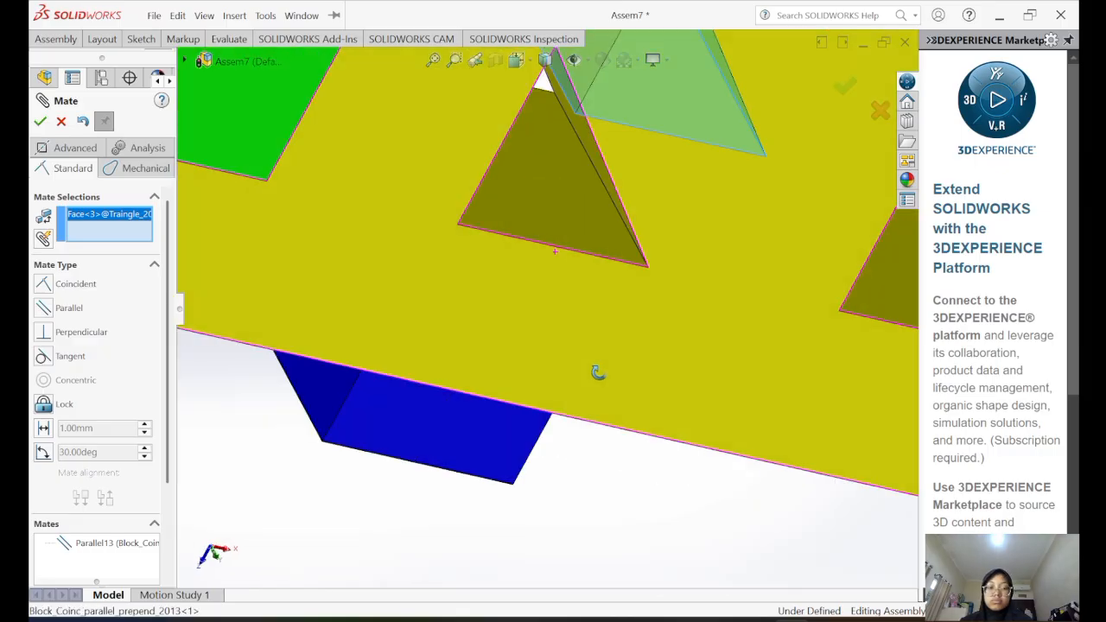
click(617, 215)
scroll(604, 217, up, 2)
middle_drag(484, 227, 423, 235)
click(45, 284)
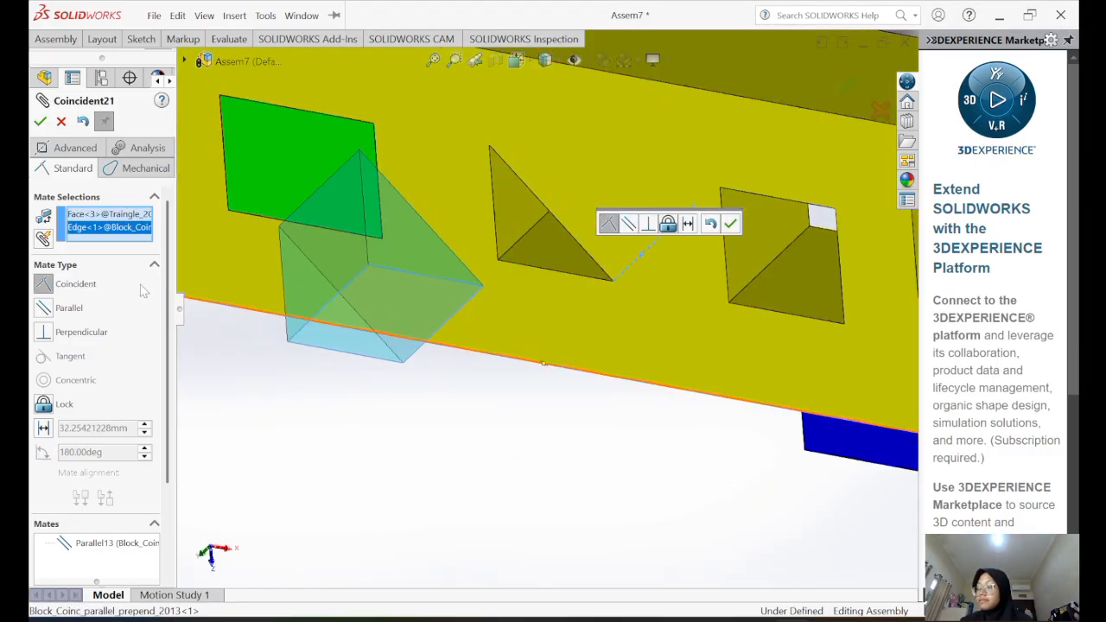
key(Return)
- Try to mate the triangular prism's sloped face perpendicular to the triangular pocket's inner wall, undo it and cancel the Mate command
drag(389, 275, 403, 294)
click(403, 292)
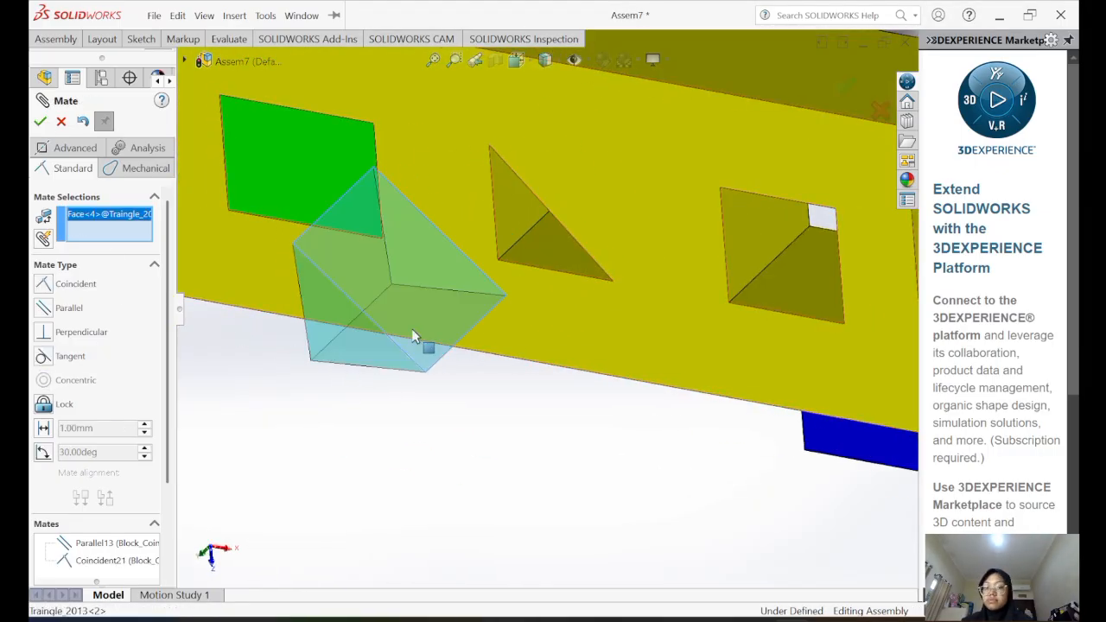
click(559, 233)
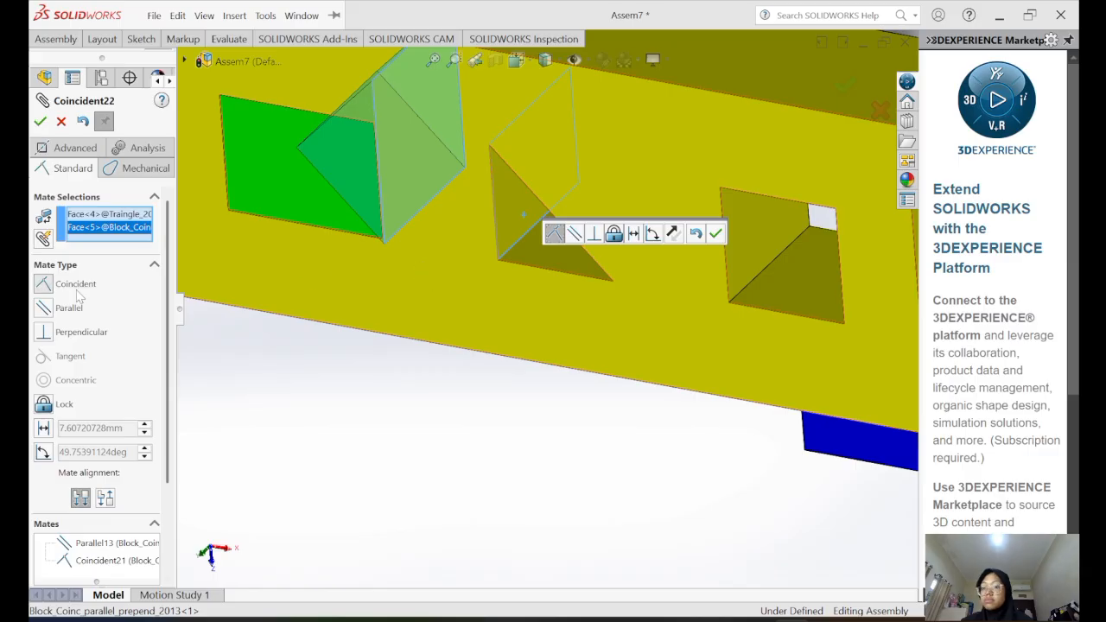
click(82, 332)
key(Return)
drag(512, 313, 529, 355)
key(ctrl+z)
drag(391, 326, 408, 280)
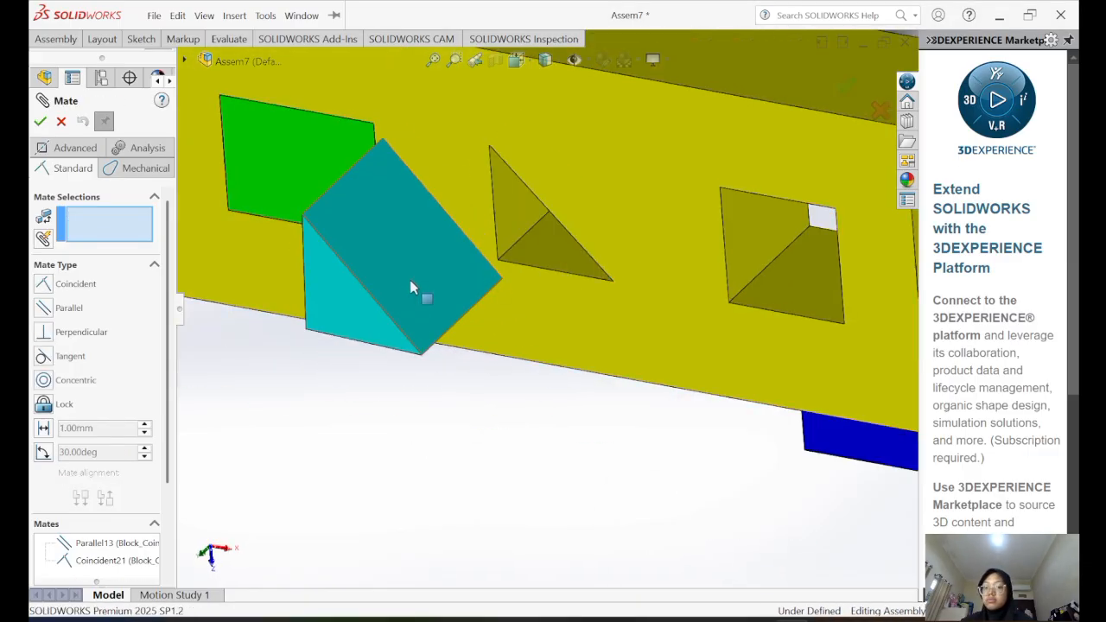
double_click(412, 286)
click(62, 122)
- Add a perpendicular mate between a side face of the triangular prism and an inner wall of the triangular pocket
click(56, 39)
click(158, 64)
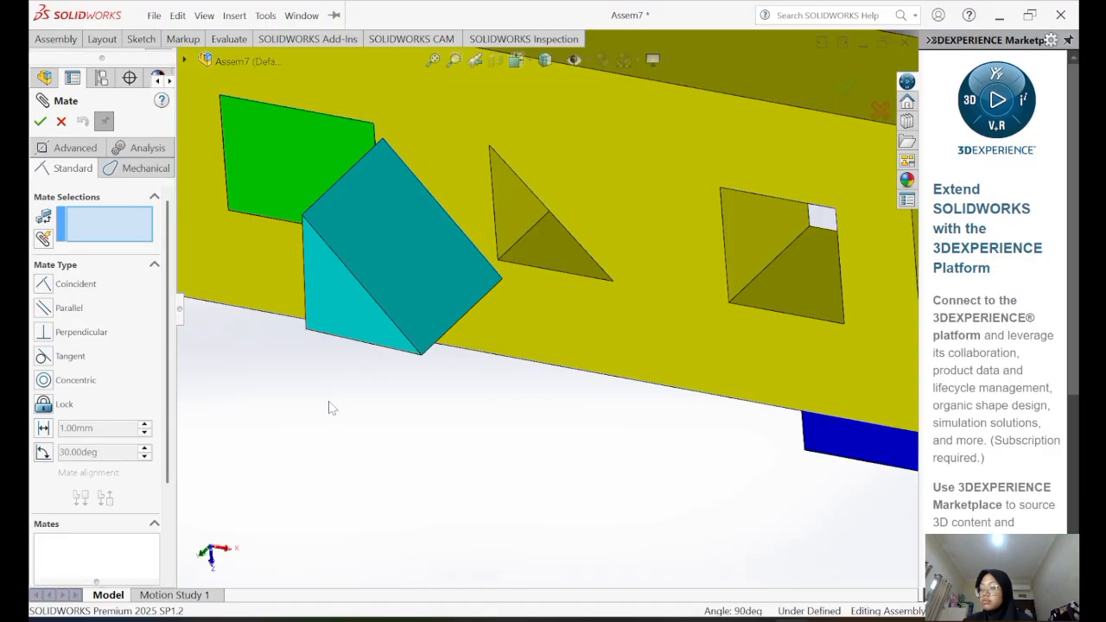
middle_drag(362, 429, 371, 363)
click(378, 347)
middle_drag(585, 277, 579, 467)
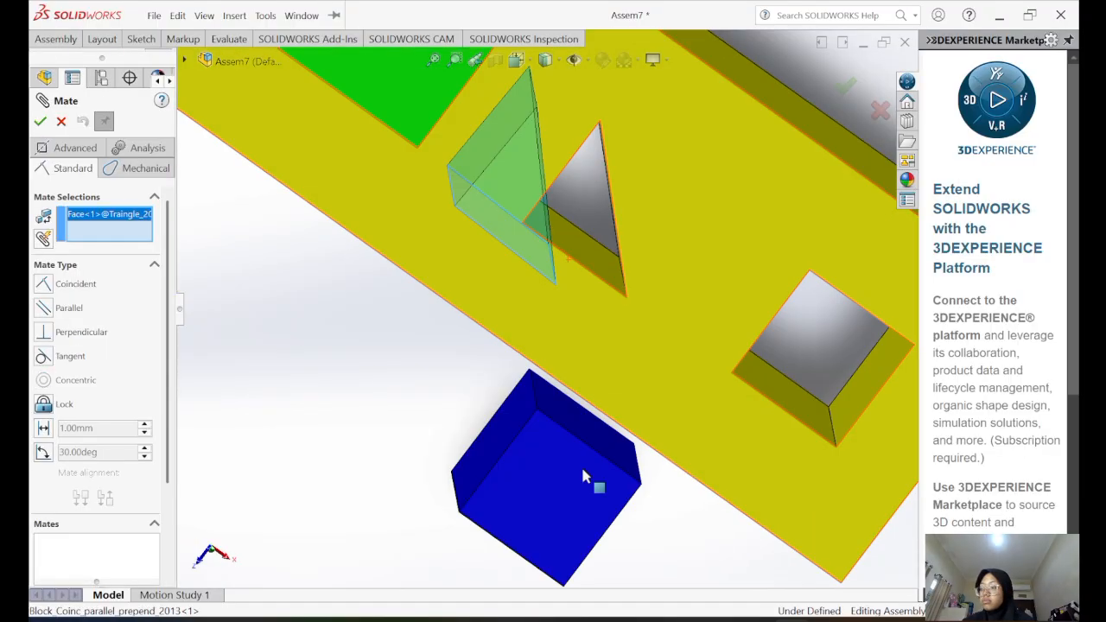
middle_drag(630, 252, 559, 261)
click(596, 196)
click(585, 218)
click(706, 218)
- Reposition the triangular prism at its pocket, try a further mate with the yellow block, and undo it
drag(406, 237, 520, 224)
middle_drag(520, 224, 576, 216)
drag(577, 222, 641, 283)
click(598, 185)
click(421, 242)
click(41, 121)
key(ctrl+z)
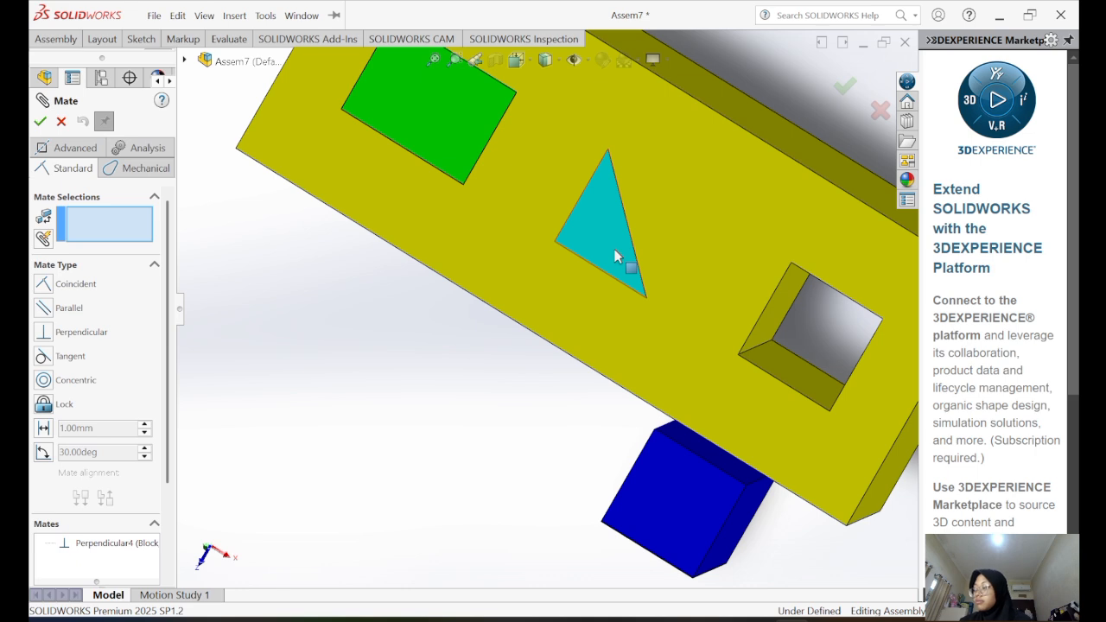
click(614, 249)
click(684, 230)
click(681, 256)
click(596, 234)
right_click(113, 228)
click(149, 242)
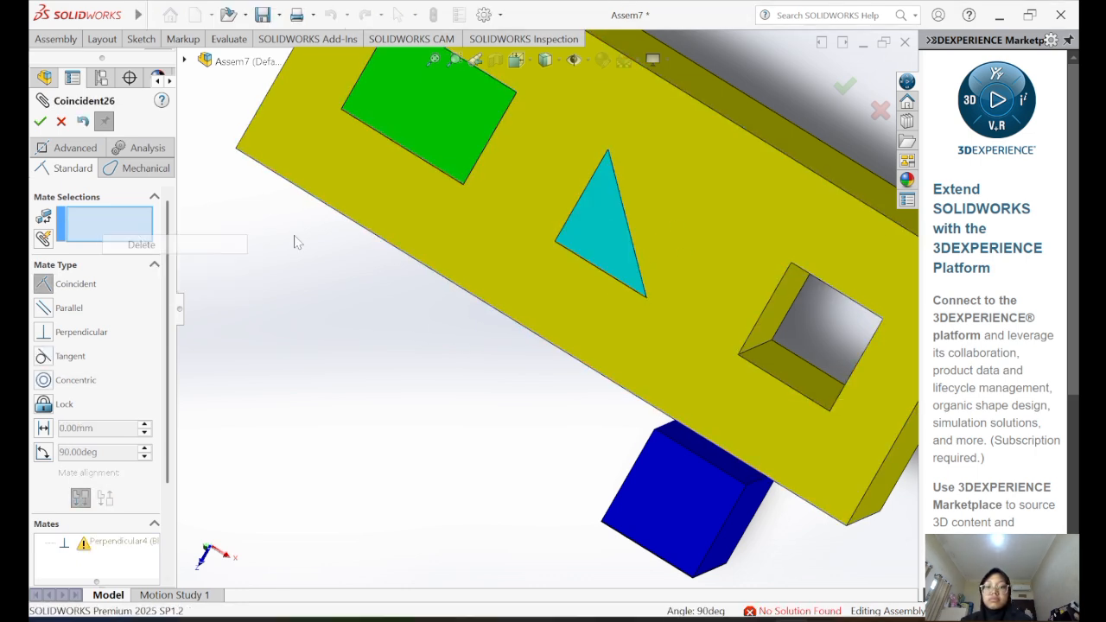
- Mate the triangular prism's top face coincident with the yellow block's top face, and finish the Mate command
click(602, 231)
click(692, 199)
click(41, 121)
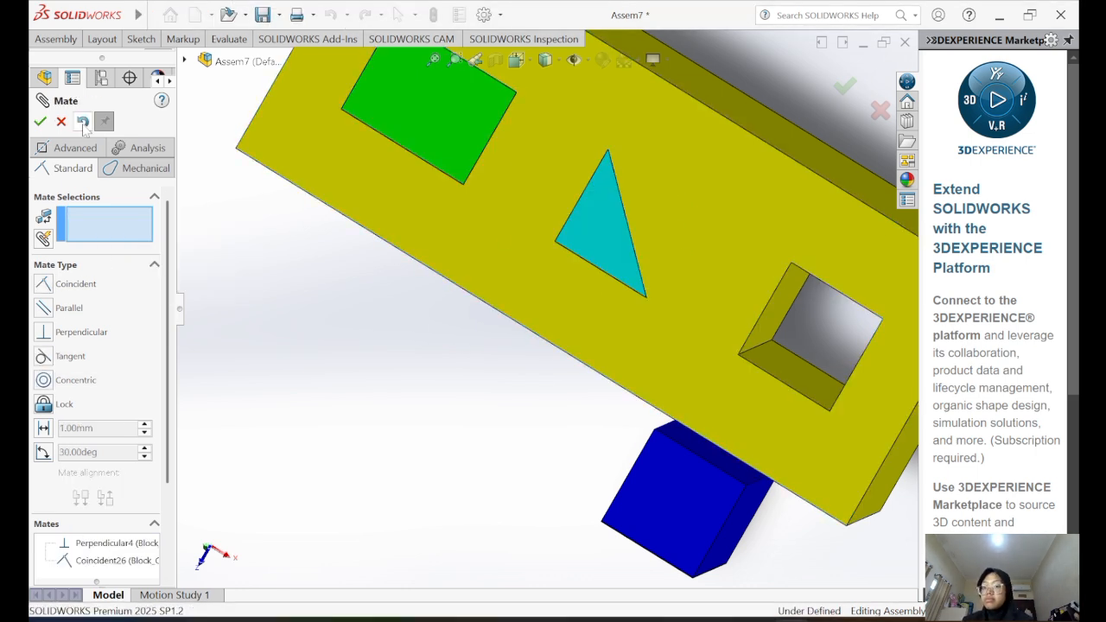
click(40, 123)
- Add two more coincident mates between the triangular prism and the yellow block around the triangular pocket
scroll(588, 258, up, 2)
click(61, 40)
click(170, 75)
click(583, 249)
click(651, 226)
click(41, 122)
mouse_move(573, 262)
mouse_down()
mouse_move(548, 250)
mouse_move(578, 252)
mouse_up()
click(582, 247)
click(641, 217)
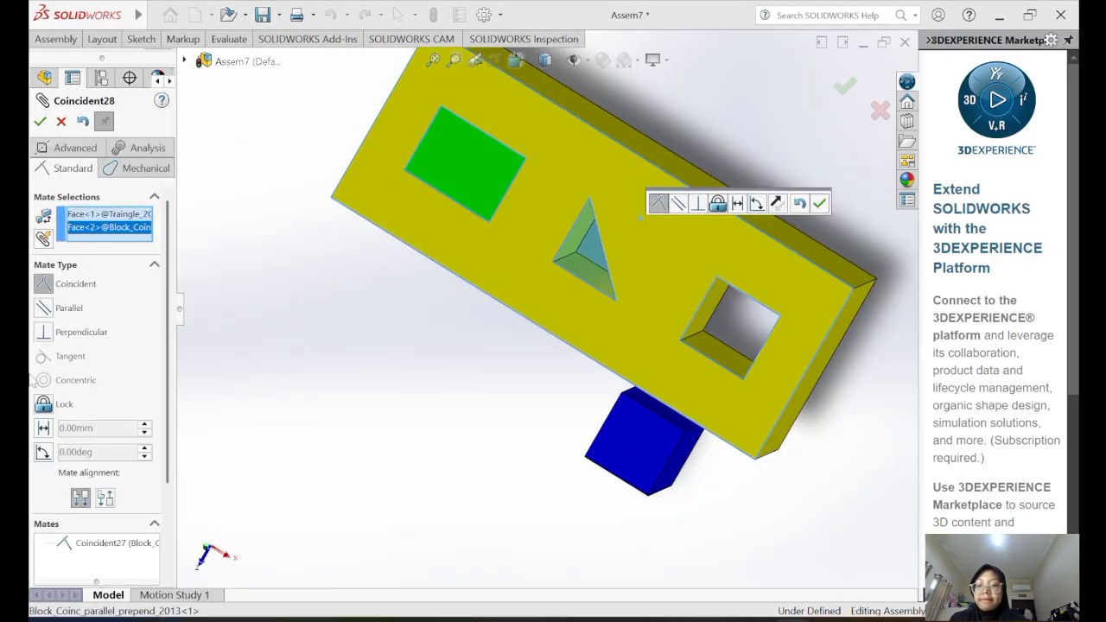
click(40, 124)
- Add a parallel mate between the yellow block's top face and the triangular prism's top face
mouse_move(585, 257)
mouse_down()
mouse_move(601, 264)
mouse_move(580, 253)
mouse_up()
right_click(536, 266)
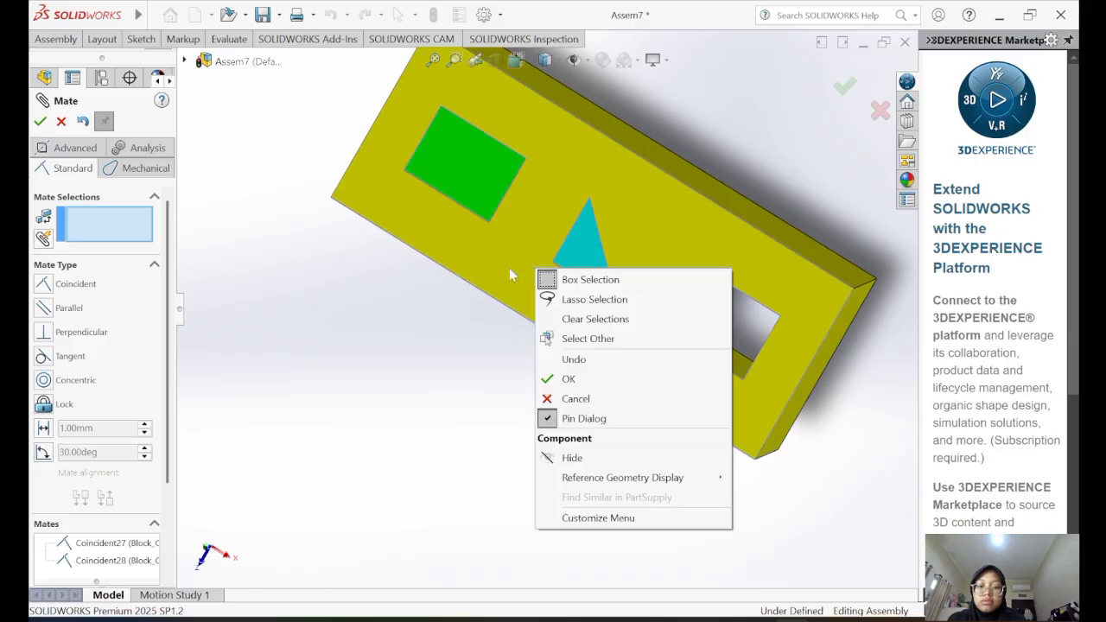
click(477, 272)
click(591, 239)
click(42, 309)
click(40, 122)
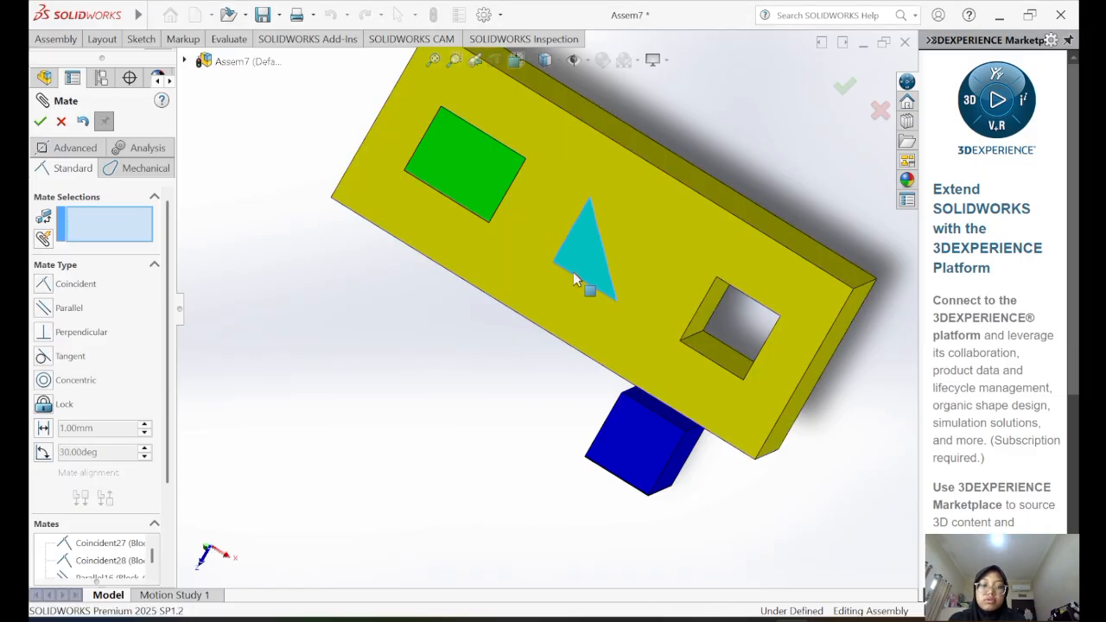
- Mate the triangular prism to the front edge of its pocket, and leave the Mate command
click(573, 271)
click(569, 264)
click(40, 122)
drag(572, 249, 580, 253)
click(574, 261)
click(555, 278)
click(638, 272)
click(622, 271)
key(Escape)
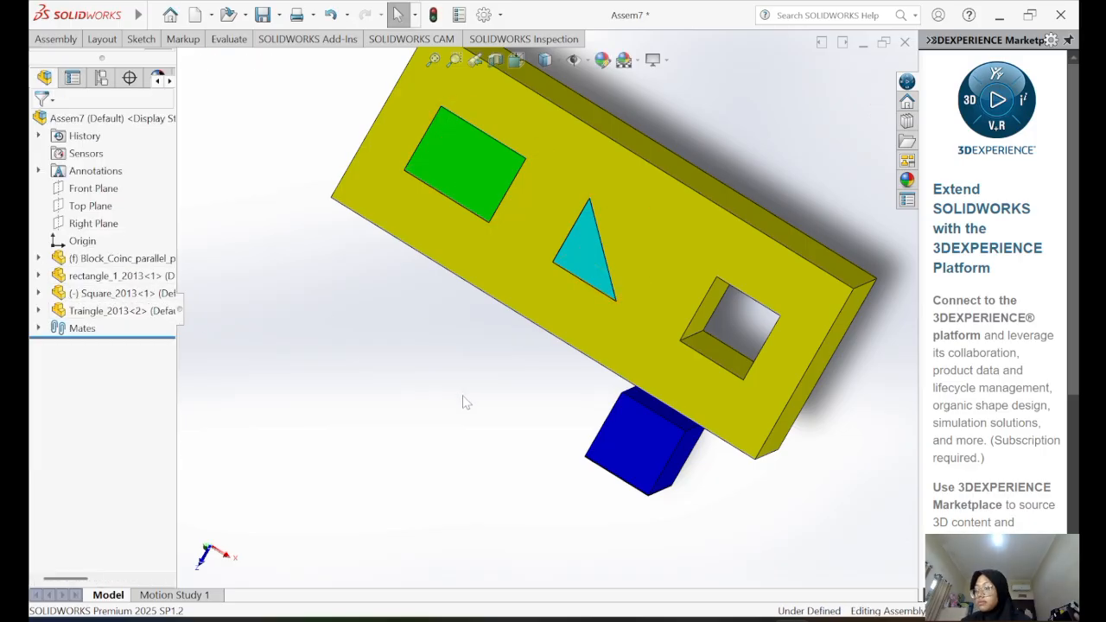
- Move the blue square clear of the yellow block and mate its top face coincident with an edge of the square pocket
click(656, 447)
drag(657, 447, 377, 446)
click(59, 40)
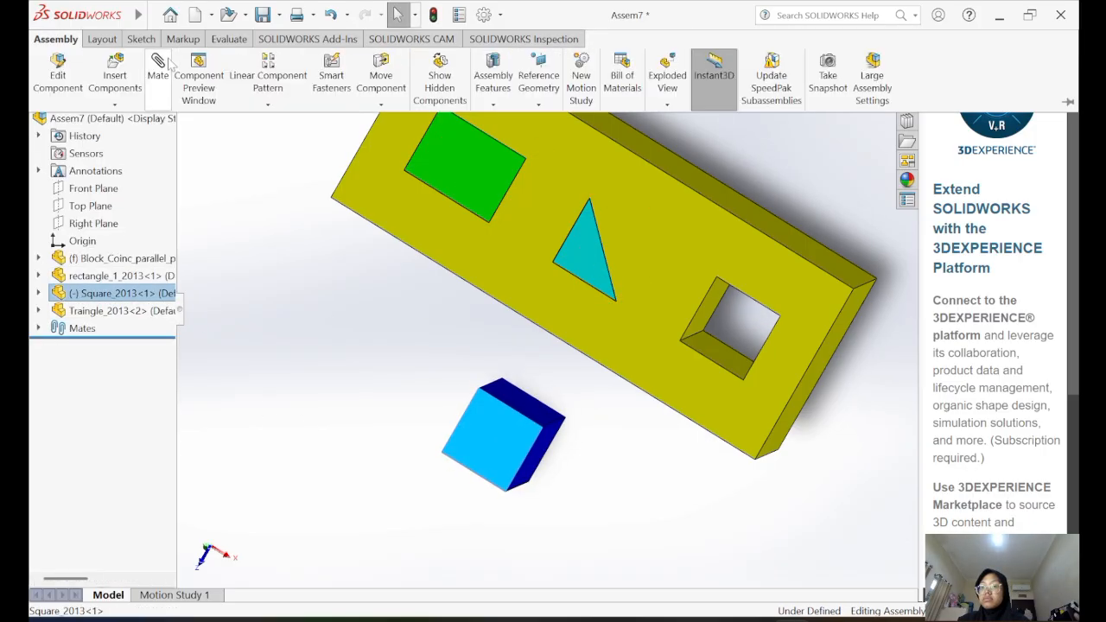
click(159, 65)
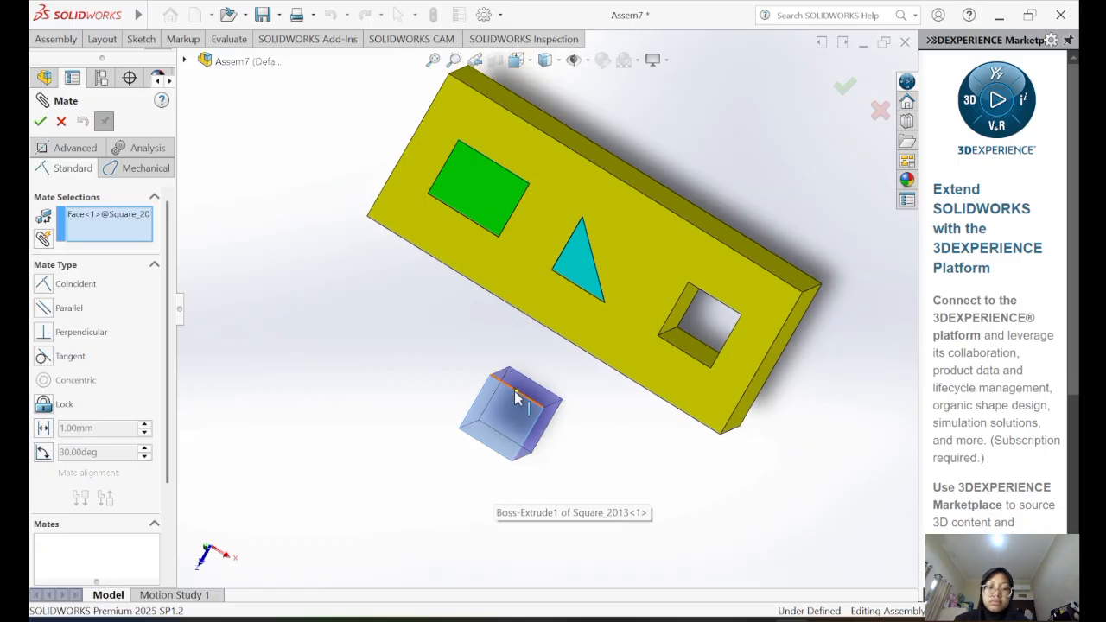
click(510, 393)
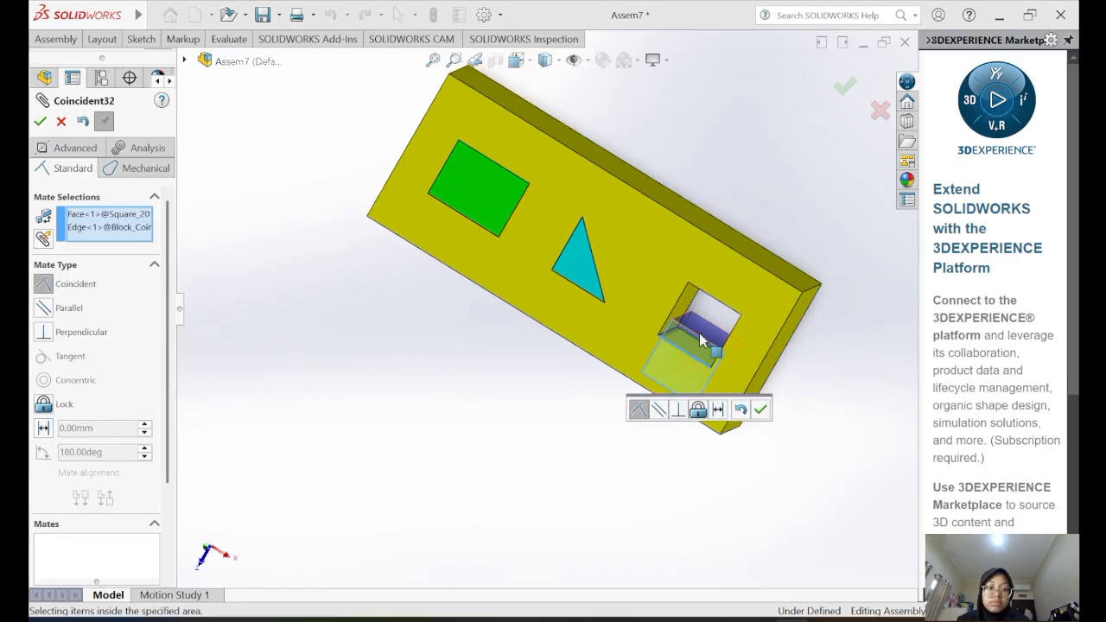
click(40, 121)
- Try to mate the blue square's rear top edge coincident with the square pocket's rear edge
drag(691, 350, 702, 297)
middle_drag(717, 277, 748, 189)
drag(716, 257, 714, 218)
scroll(714, 217, down, 6)
click(440, 264)
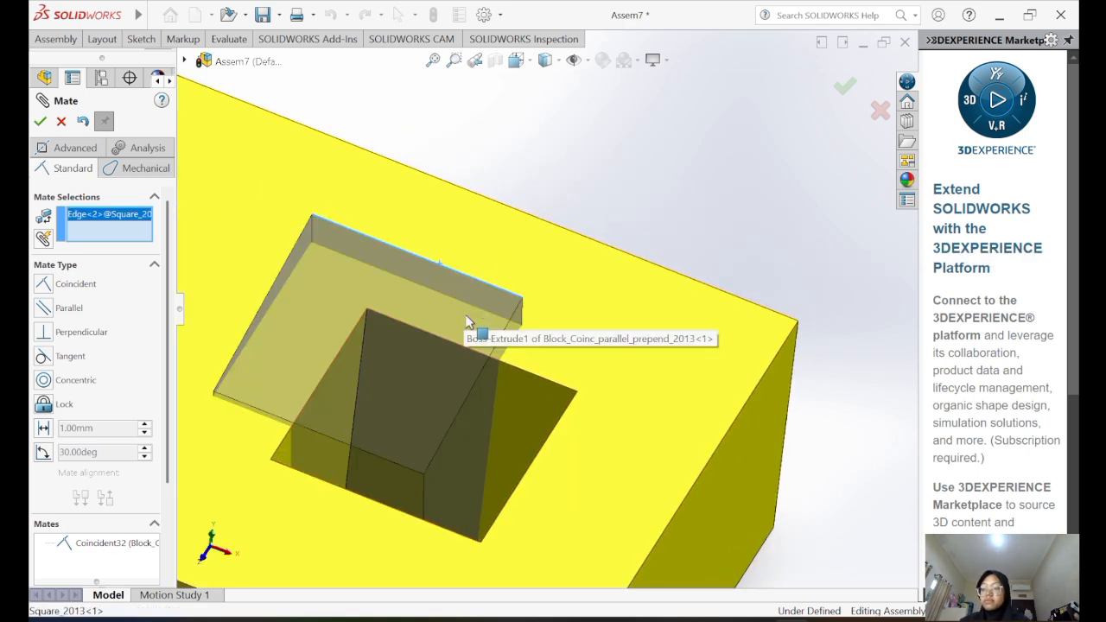
click(544, 379)
key(Escape)
- Mate the blue square's rear top edge coincident with the matching rear edge of the square pocket
drag(413, 308, 491, 370)
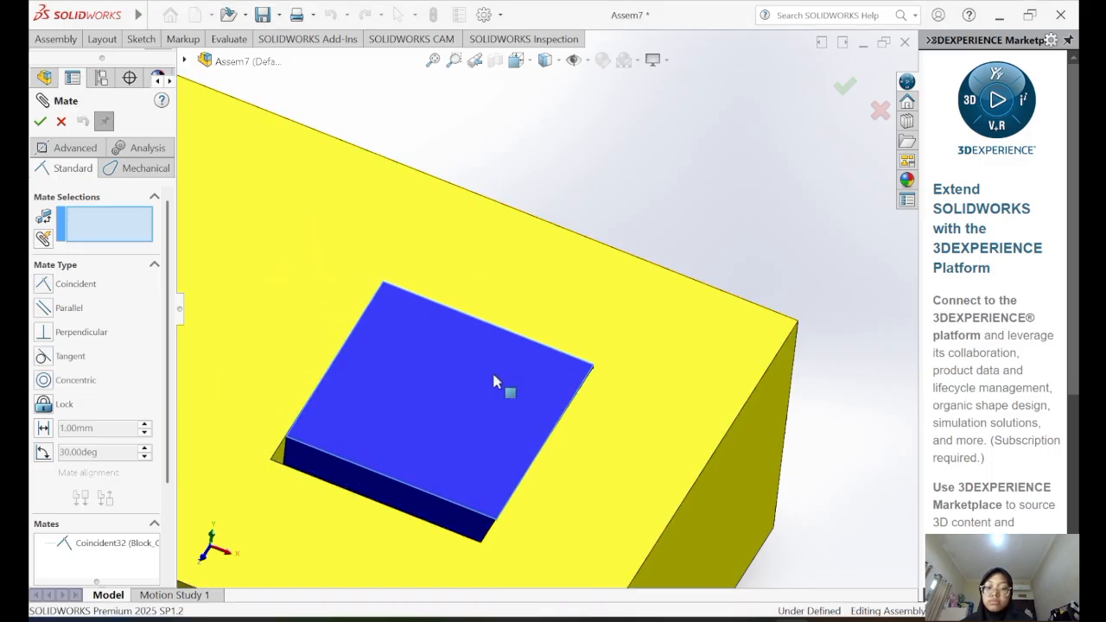
middle_drag(492, 369, 439, 469)
click(539, 346)
click(558, 327)
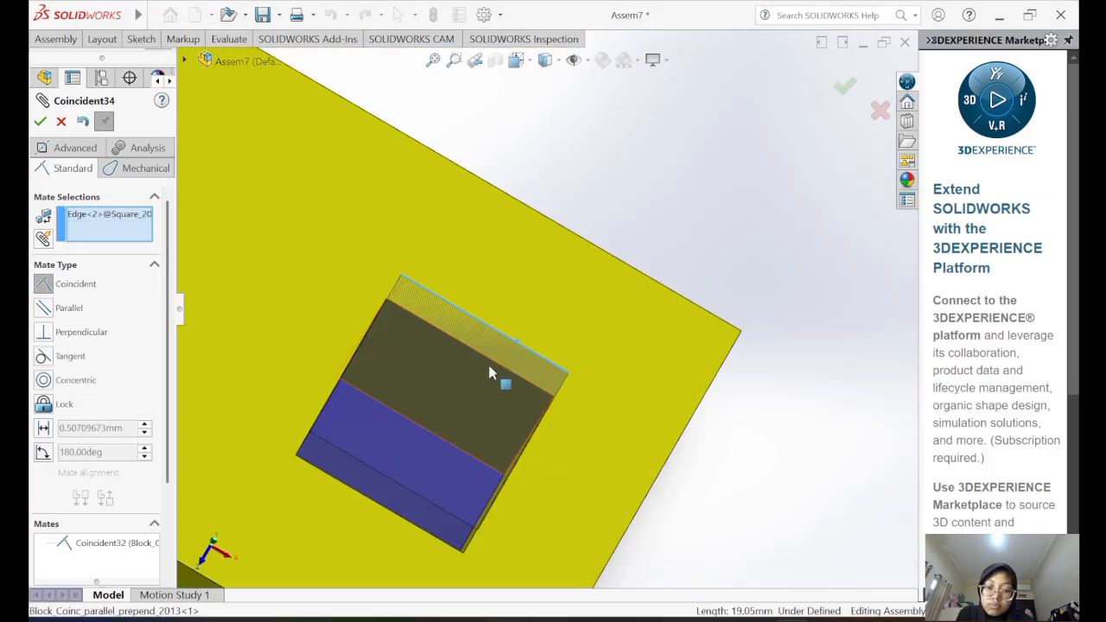
click(443, 460)
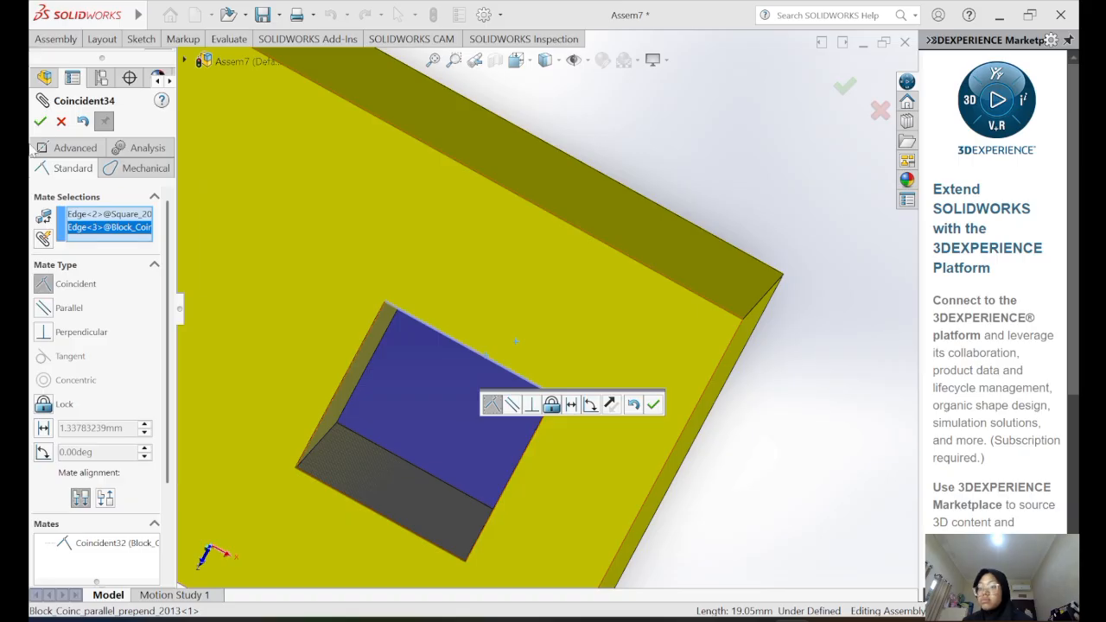
click(40, 122)
- Mate the square pocket's edge nearest the triangle coincident with the blue square's matching top edge, and finish the Mate command
middle_drag(494, 407, 509, 369)
drag(508, 369, 498, 425)
click(374, 386)
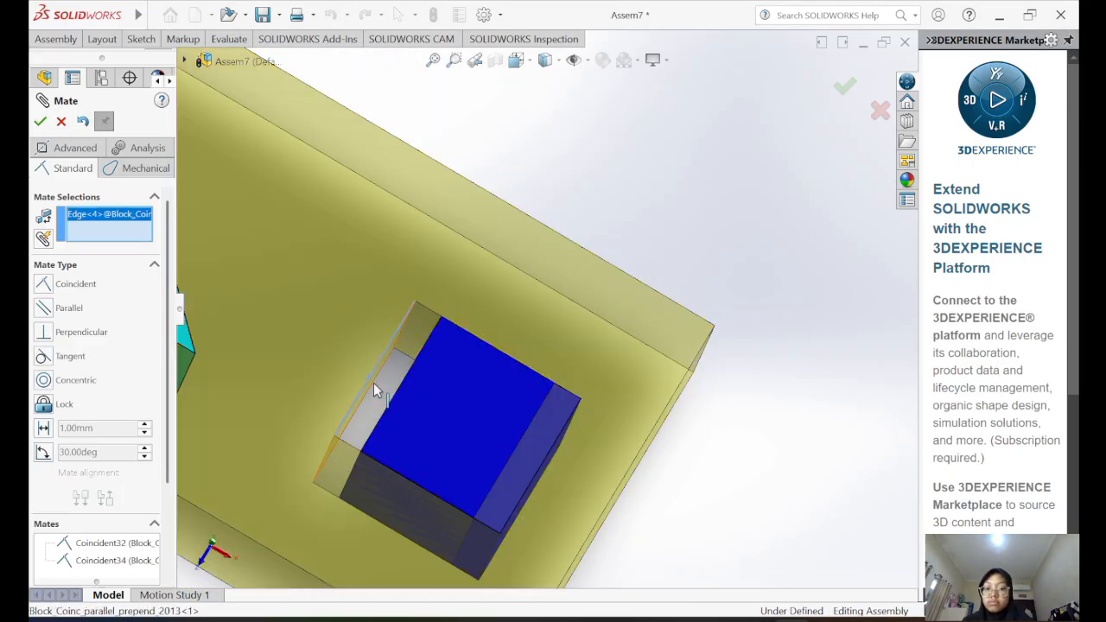
right_click(118, 212)
click(146, 226)
scroll(368, 398, down, 3)
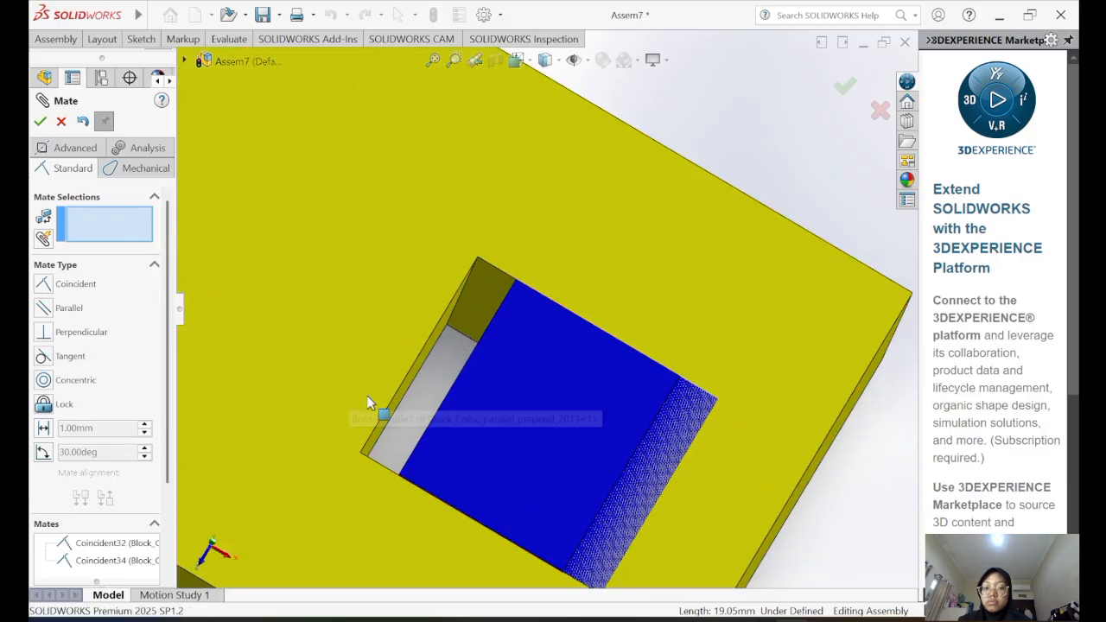
click(415, 381)
click(473, 387)
scroll(475, 389, up, 3)
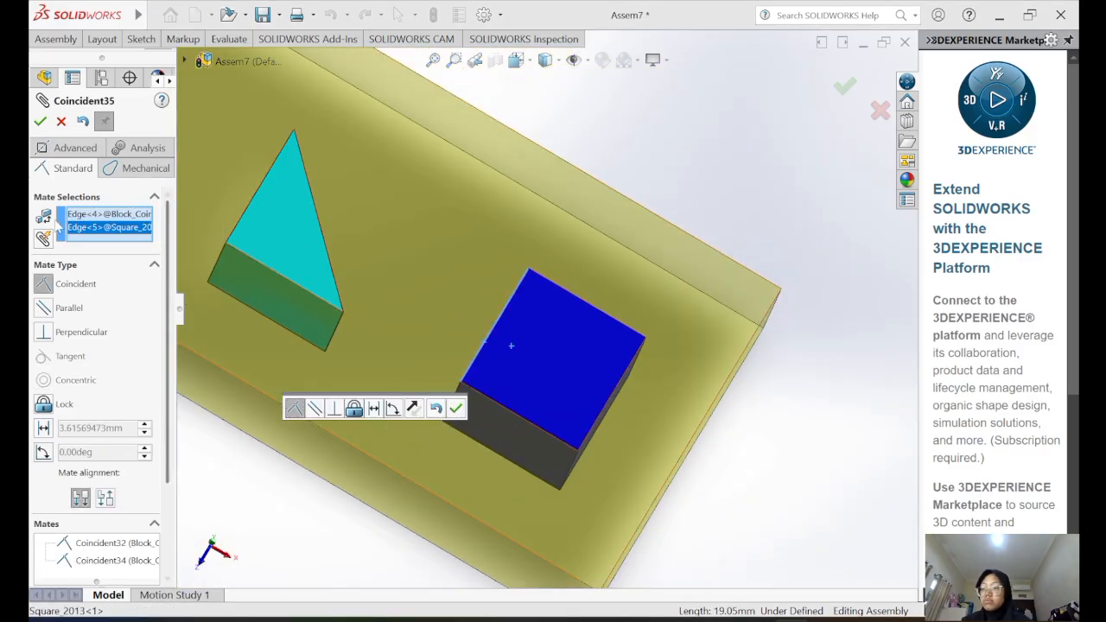
click(455, 408)
click(40, 121)
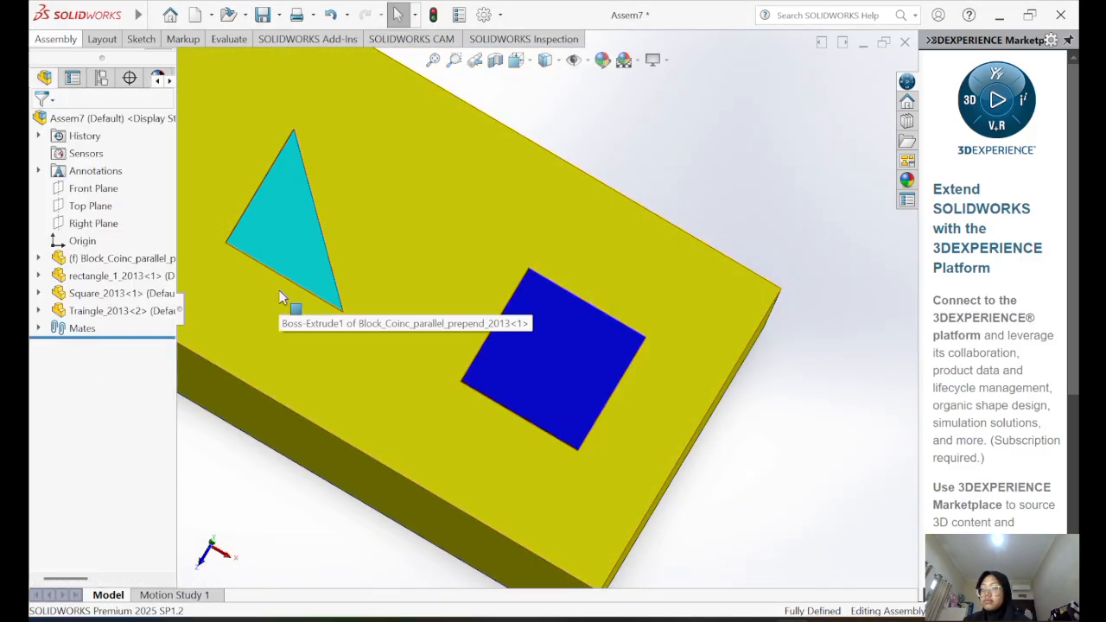
scroll(335, 323, up, 4)
middle_drag(421, 294, 340, 339)
key(ctrl+1)
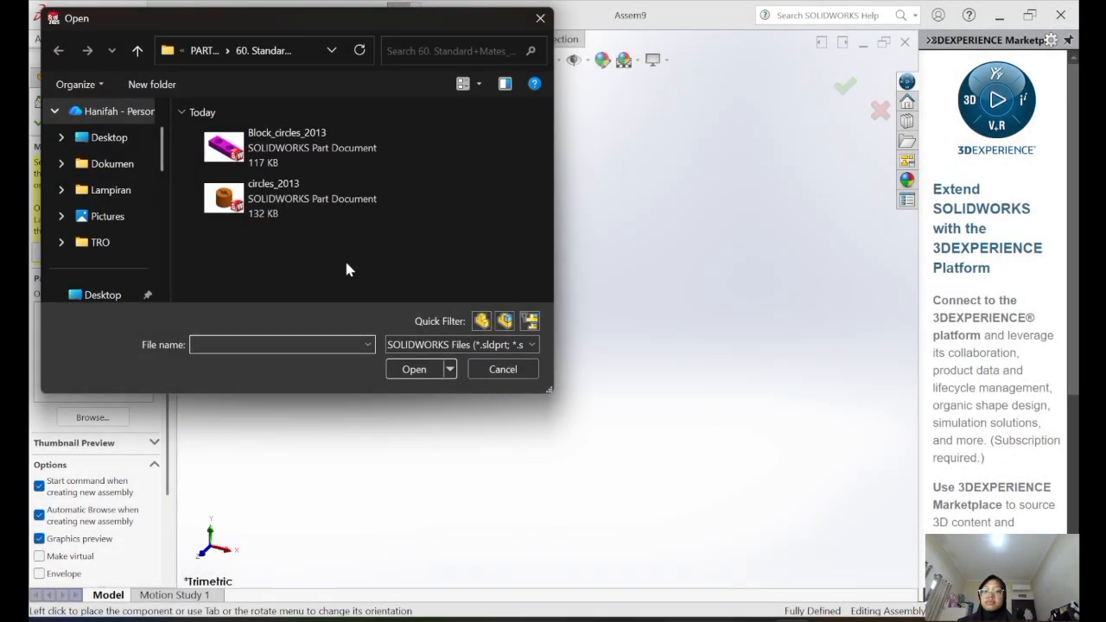
- Insert Block_circles_2013 from the "60. Standard+Mates_Tangent,+Concentric+" folder as the first component of the new assembly
double_click(276, 181)
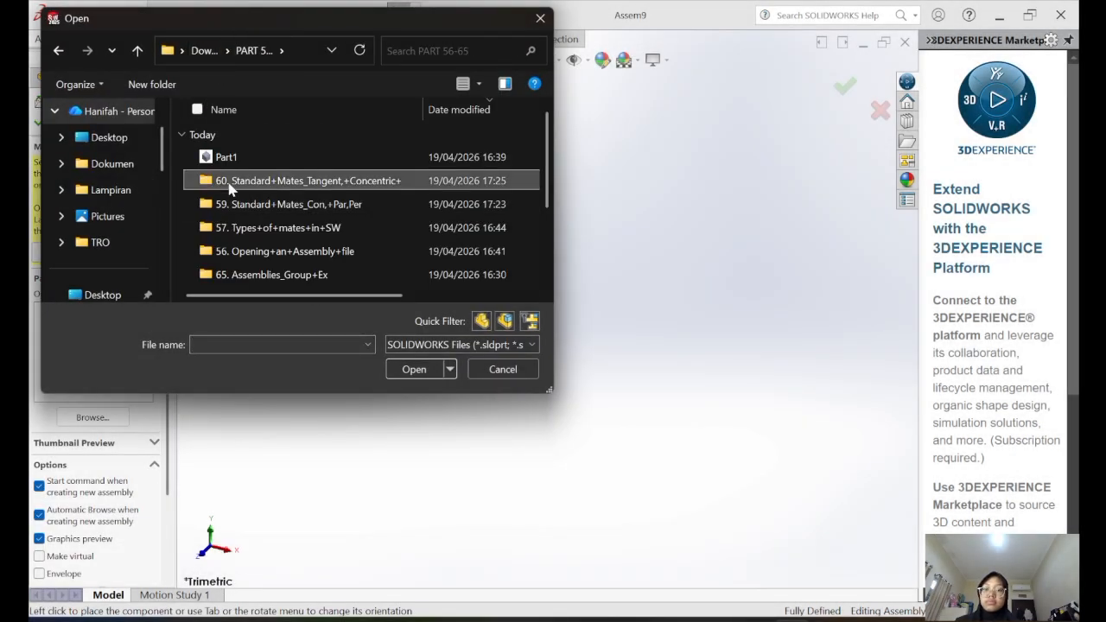
click(423, 377)
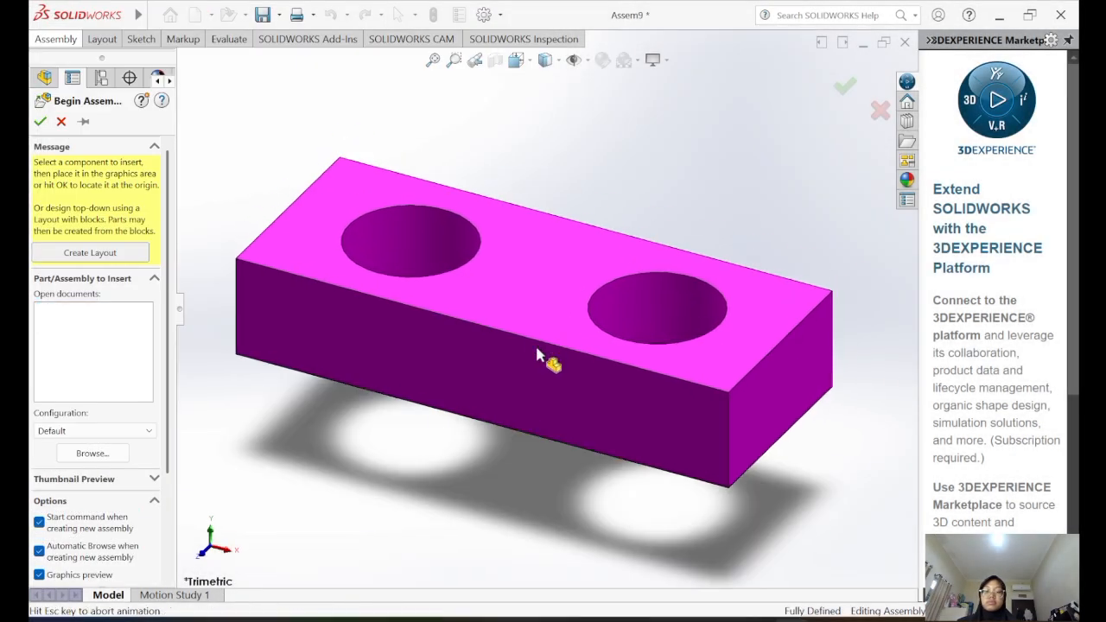
click(535, 345)
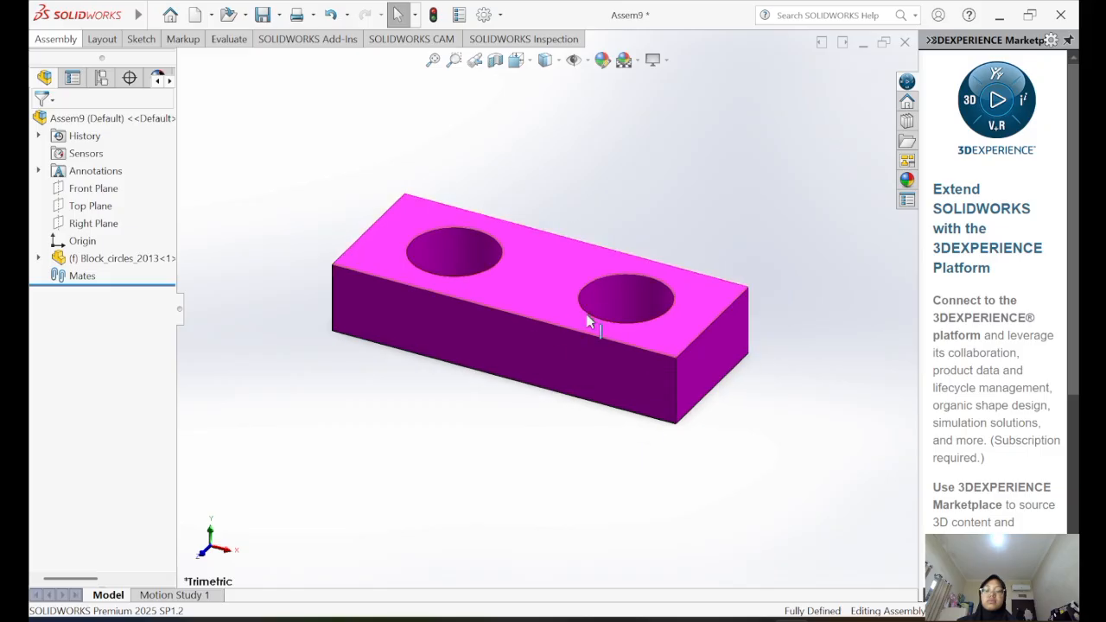
- Insert the circles_2013 part and place it in front of the magenta block's left end
click(55, 39)
click(121, 76)
click(294, 192)
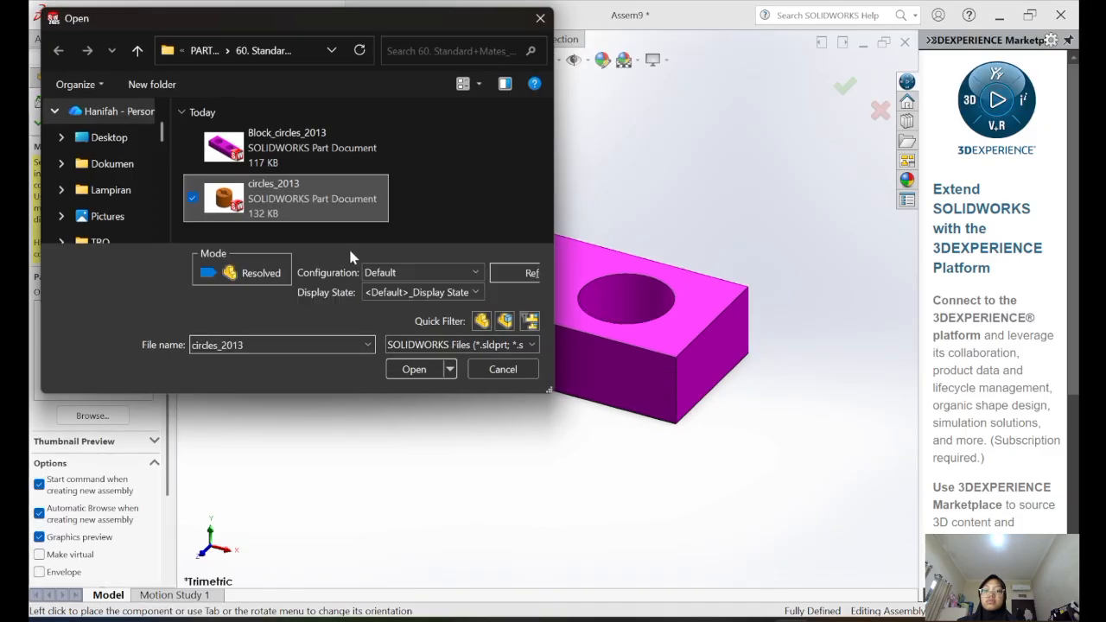
click(417, 371)
click(375, 420)
mouse_move(374, 407)
mouse_down()
mouse_move(454, 257)
mouse_move(384, 420)
mouse_up()
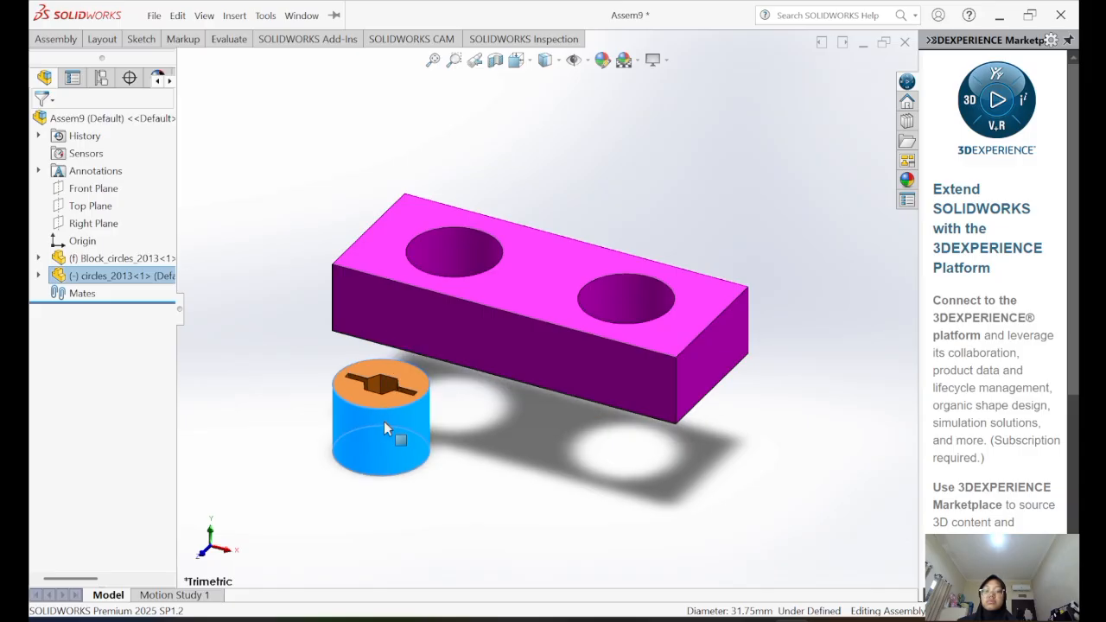
- Insert a second circles_2013 part and place it in front of the magenta block's right half
click(55, 39)
click(56, 39)
click(121, 76)
click(237, 216)
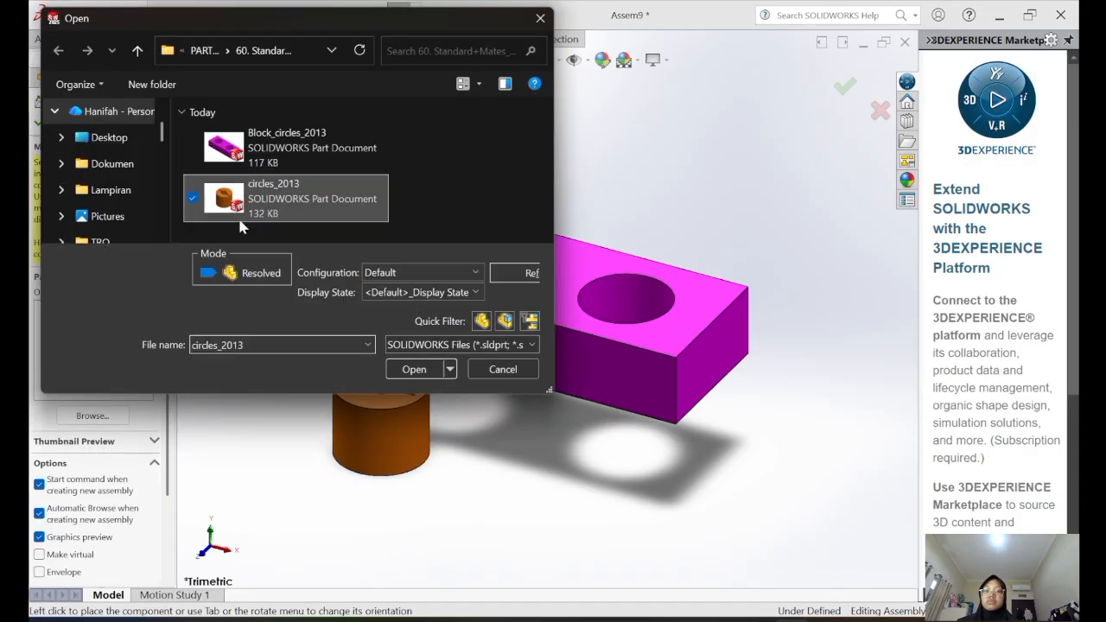
click(414, 370)
click(571, 464)
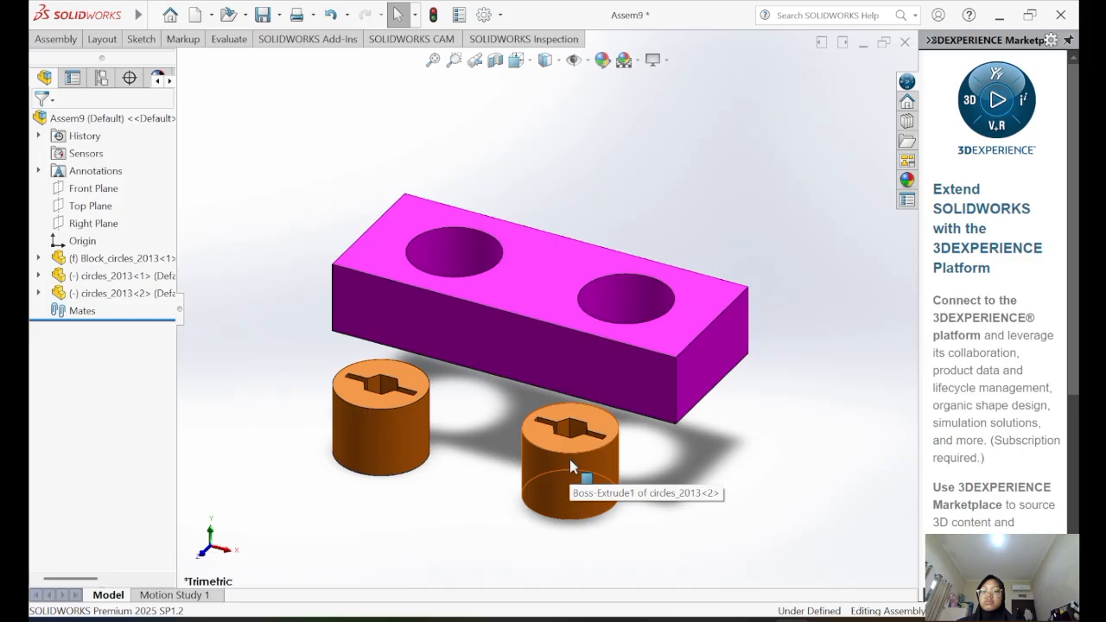
drag(570, 466, 565, 466)
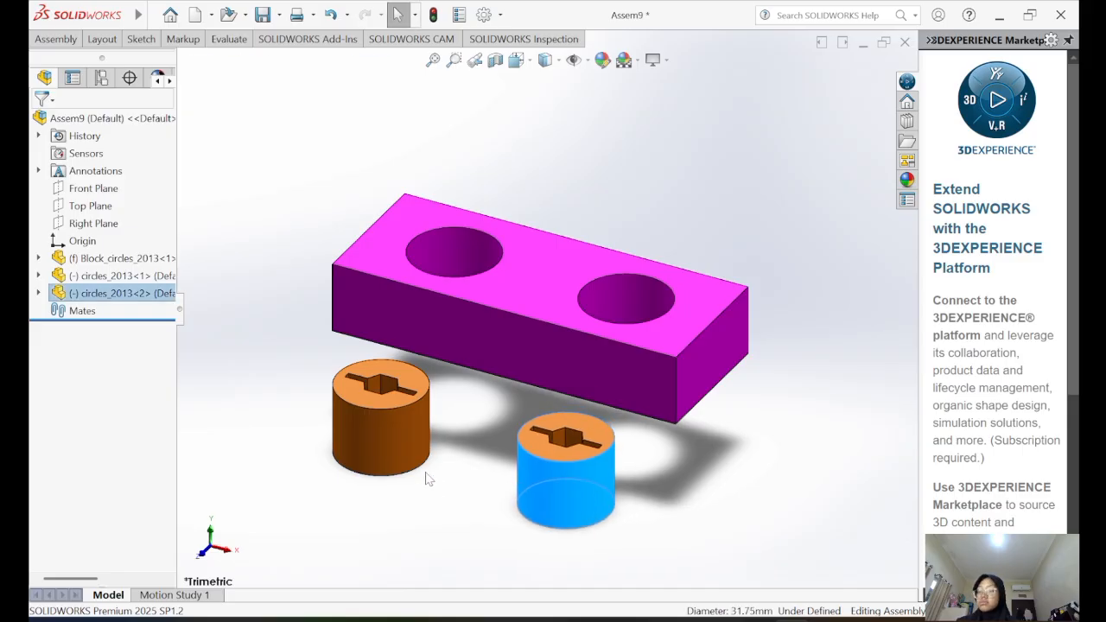
- Mate the first circles_2013 cylinder concentric with the block's left hole, and slide it up along the hole's axis
click(56, 39)
click(158, 74)
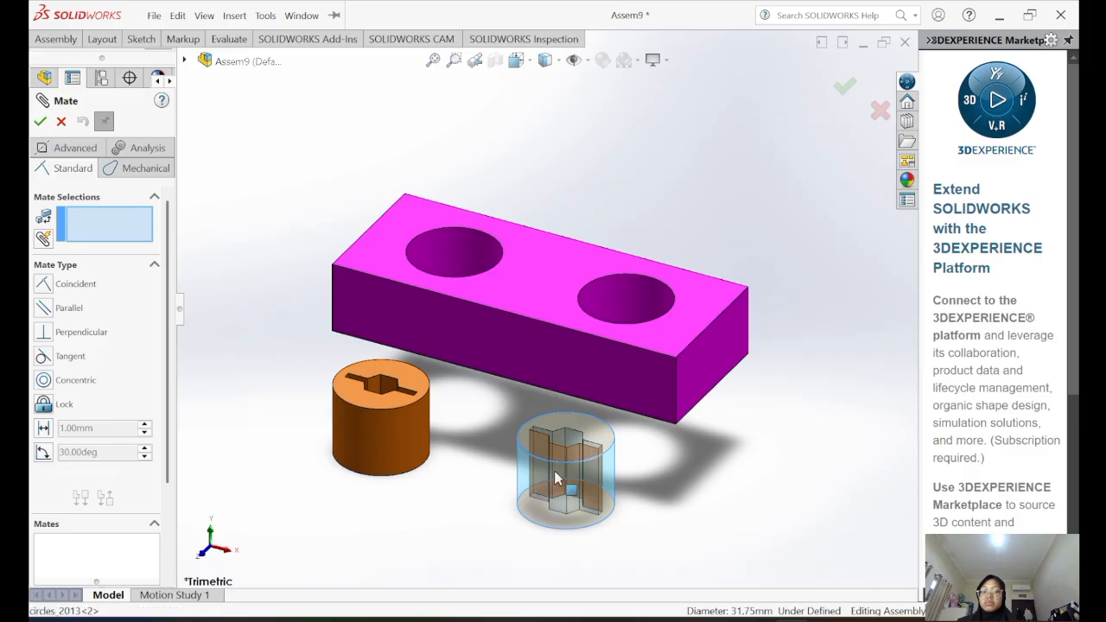
click(389, 430)
click(435, 271)
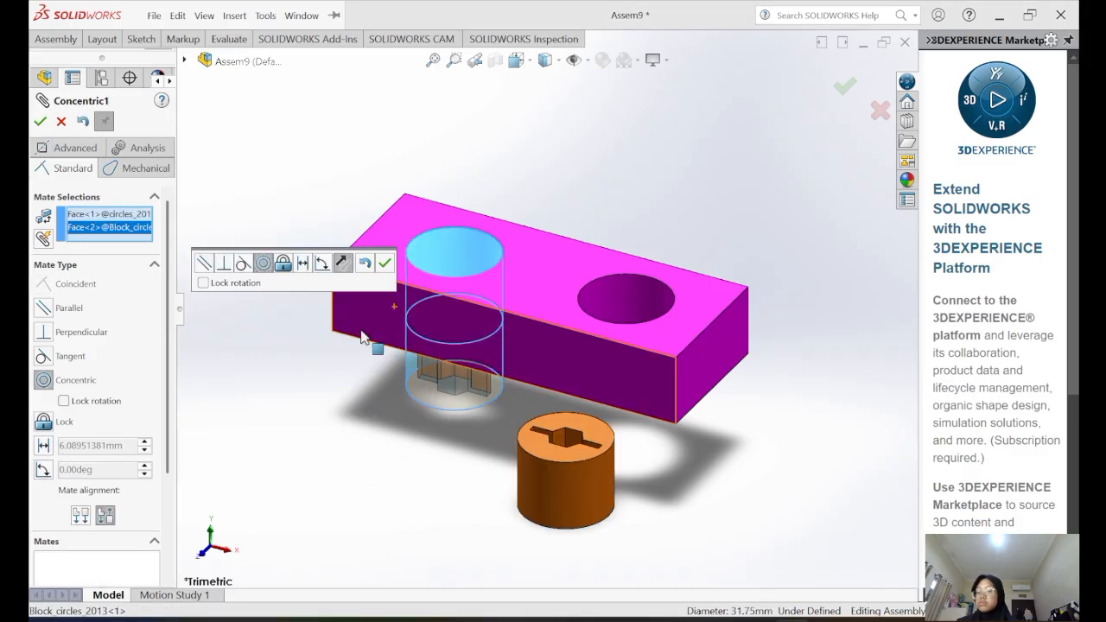
click(40, 121)
drag(452, 383, 491, 280)
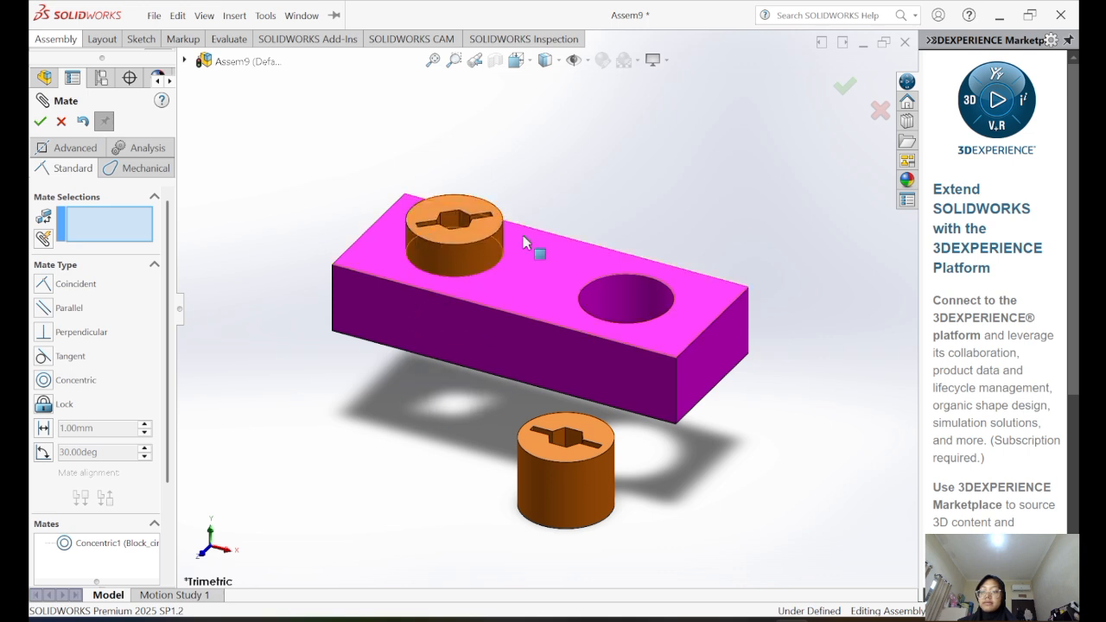
- Mate the first cylinder's top face coincident with the magenta block's top face
middle_drag(523, 235, 525, 302)
click(482, 275)
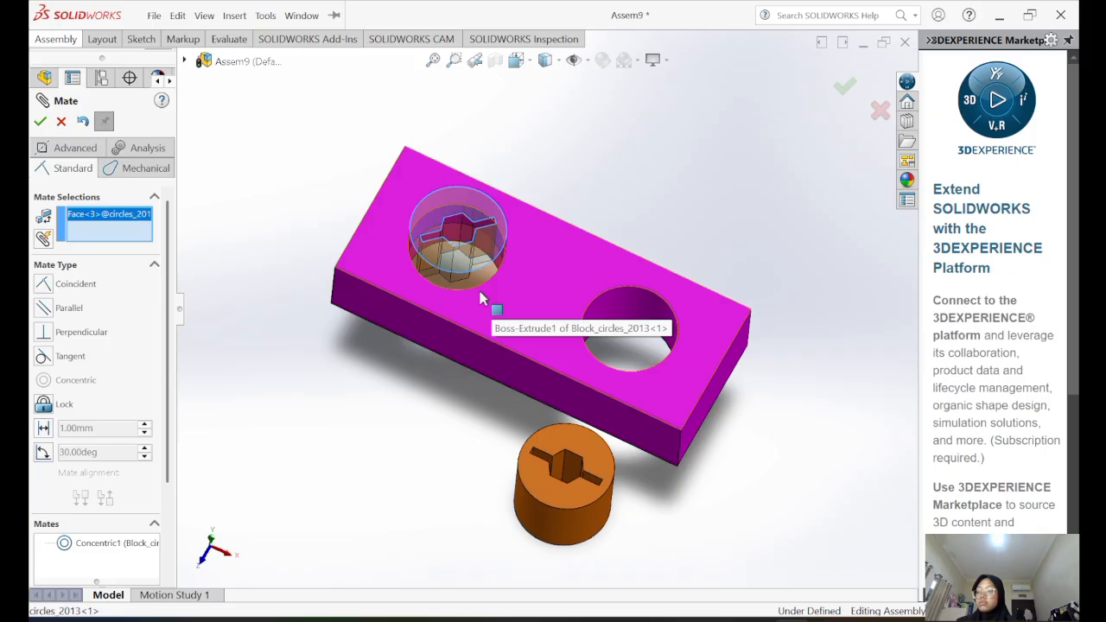
click(484, 299)
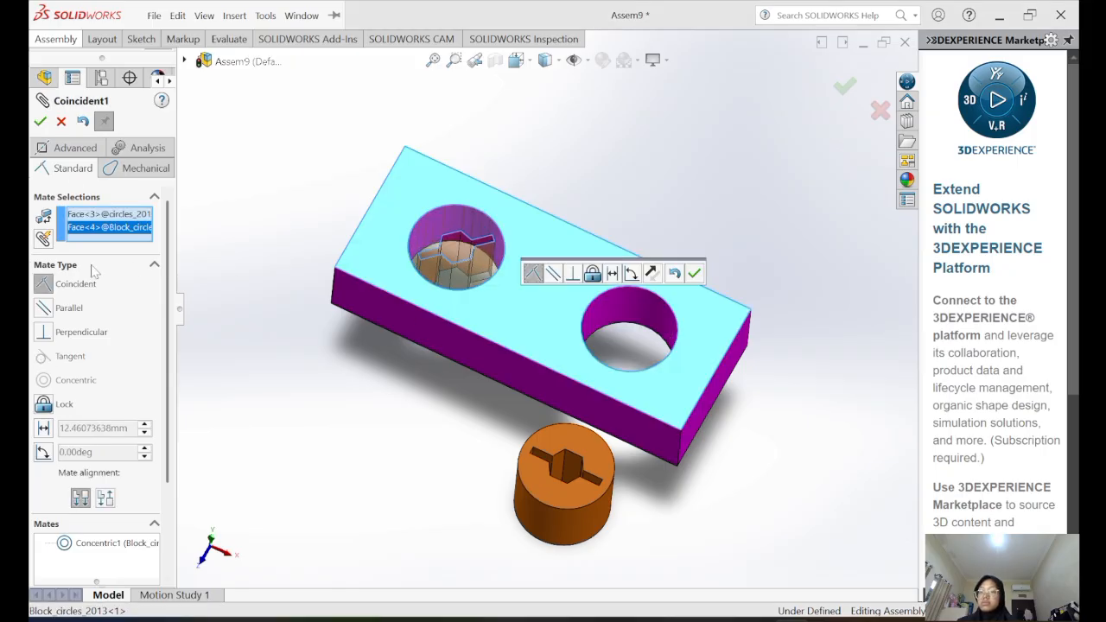
click(40, 121)
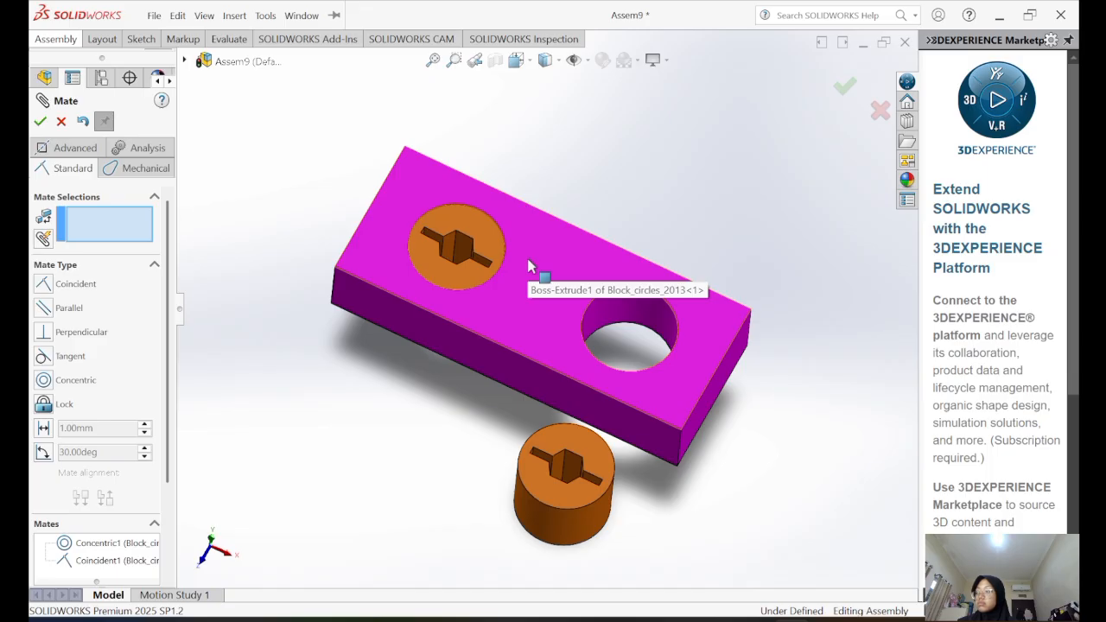
click(482, 259)
click(475, 352)
click(68, 308)
click(41, 121)
click(692, 165)
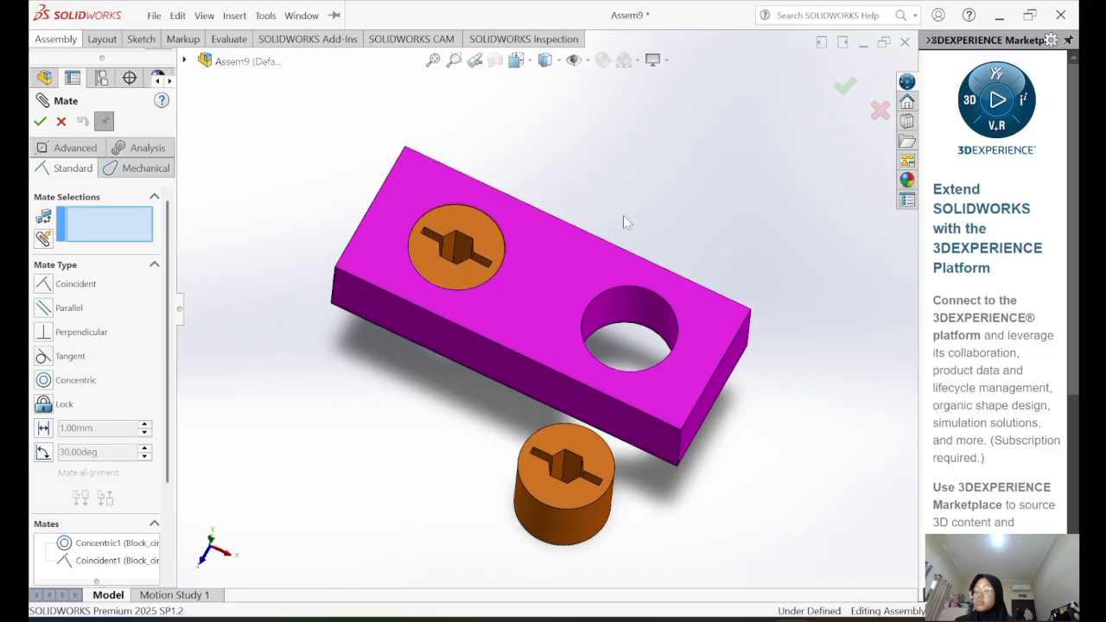
- Mate a flat inner face of the first cylinder's hexagonal cutout parallel to the block's long front face
click(457, 248)
click(467, 348)
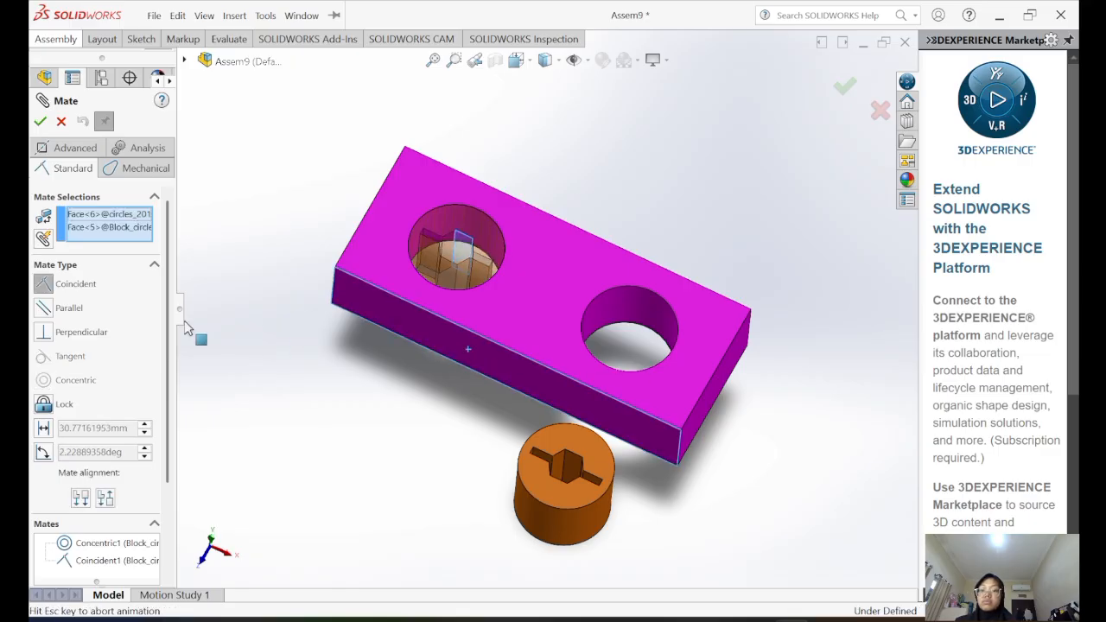
click(40, 121)
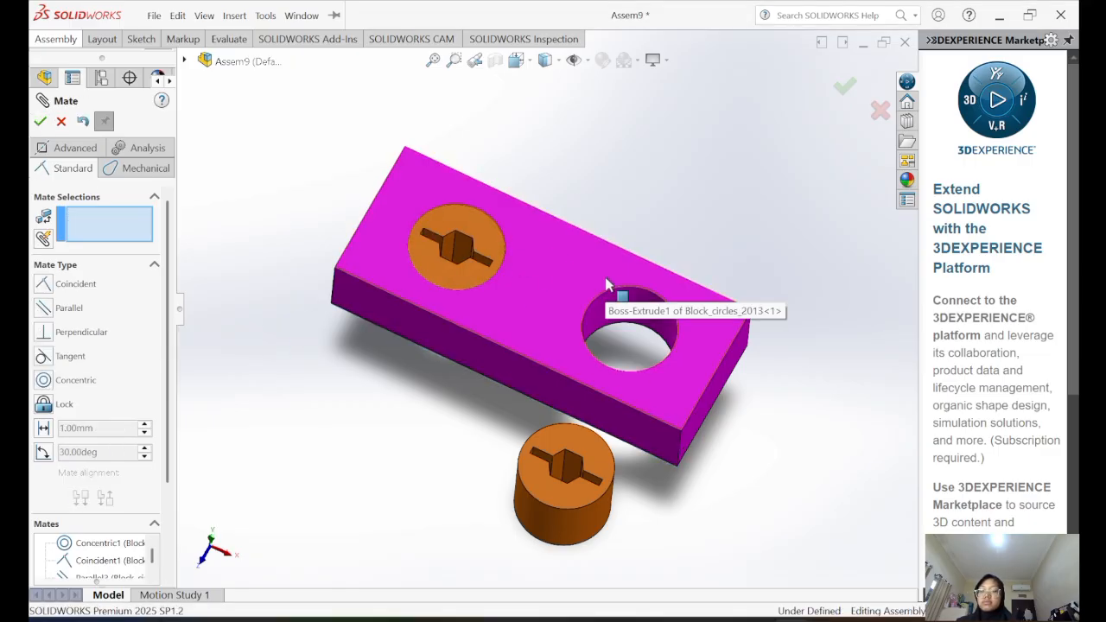
- Mate the second cylinder's top circular edge coincident with the top edge of the block's right hole
click(577, 516)
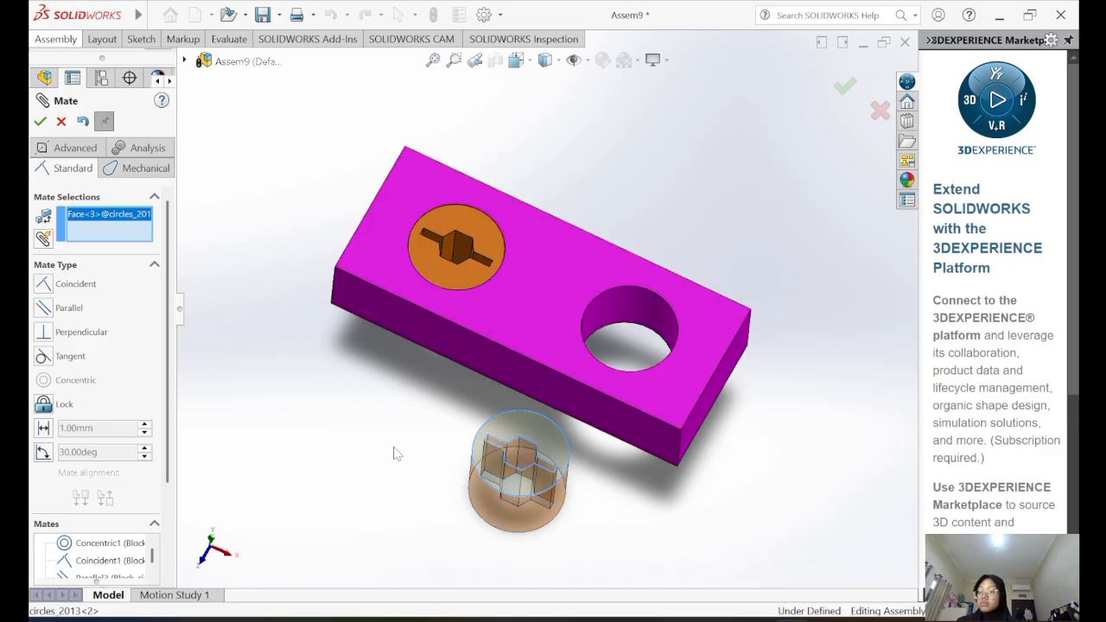
click(514, 475)
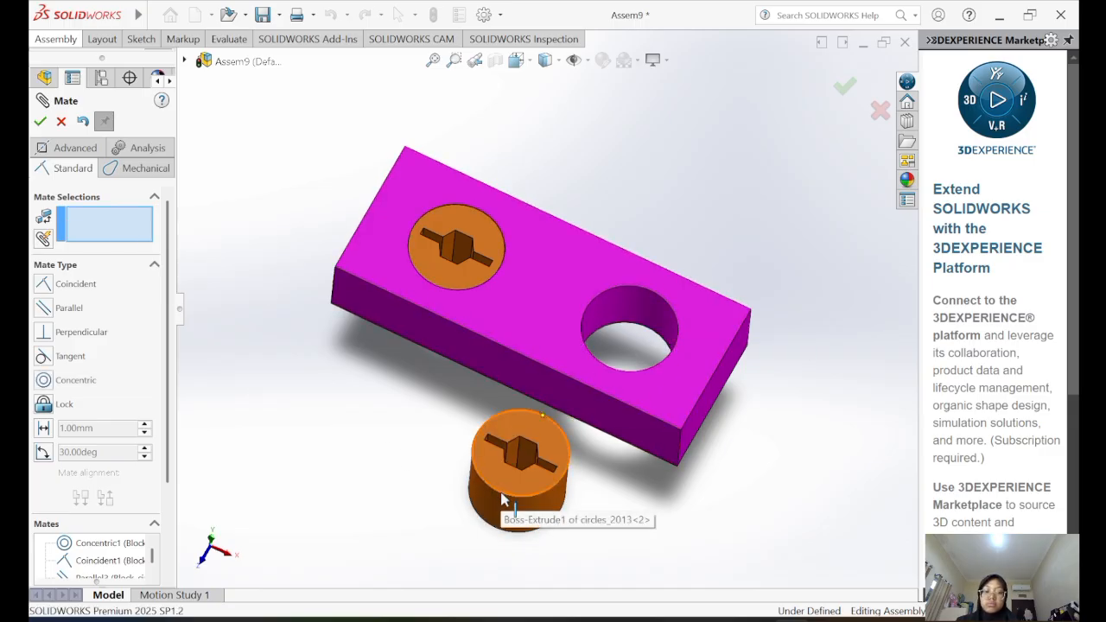
click(510, 508)
click(637, 373)
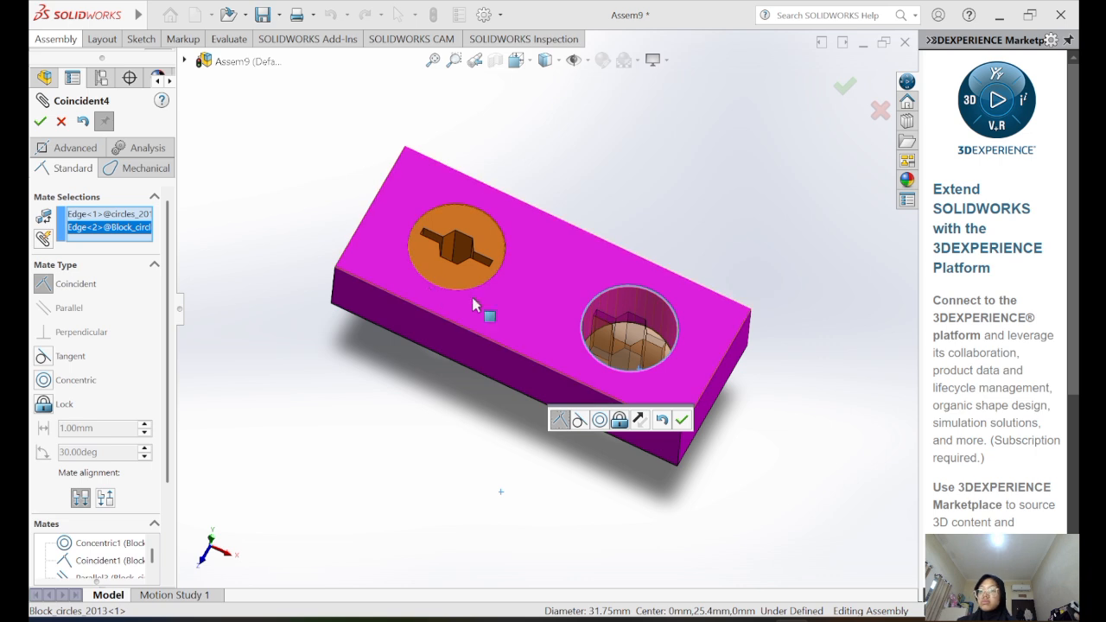
click(41, 122)
- Rotate the second cylinder within its hole, and finish the Mate command
drag(672, 327, 701, 290)
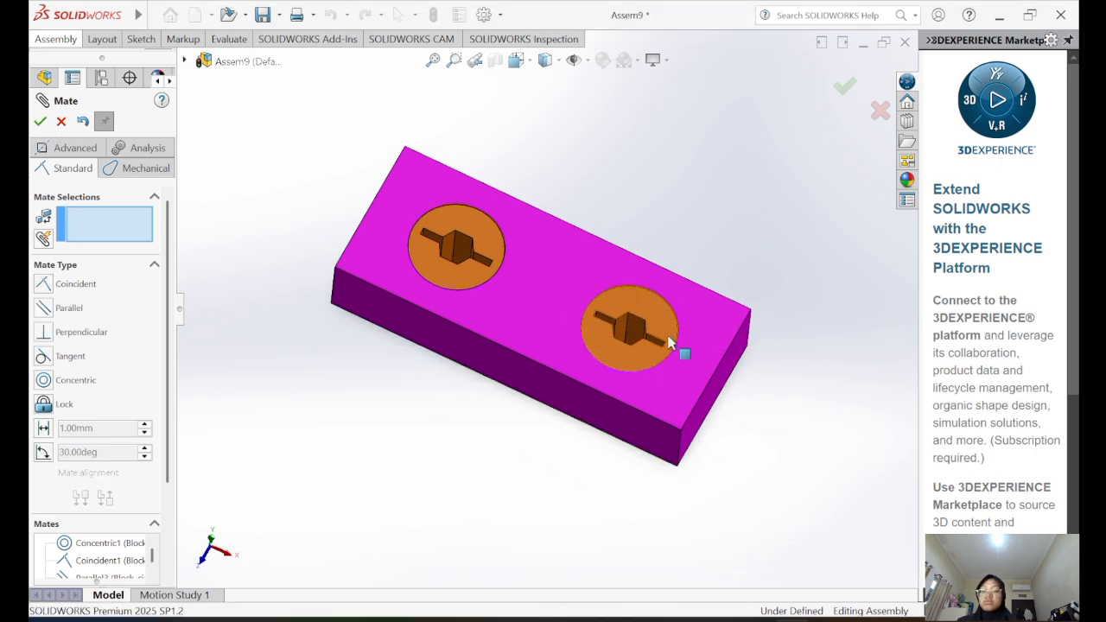
drag(675, 330, 685, 398)
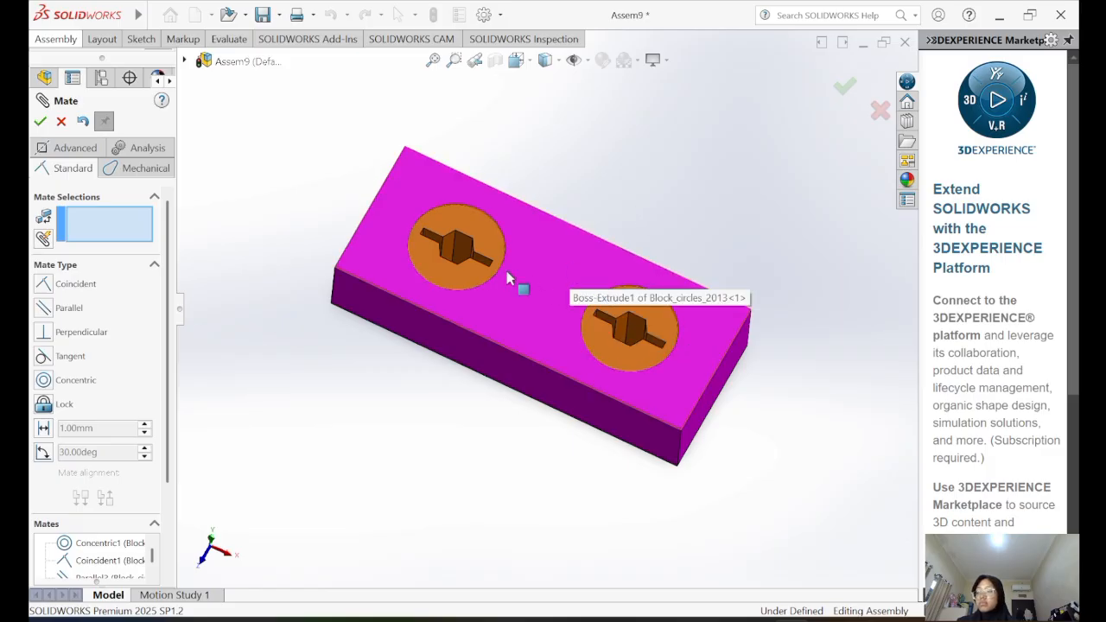
click(39, 123)
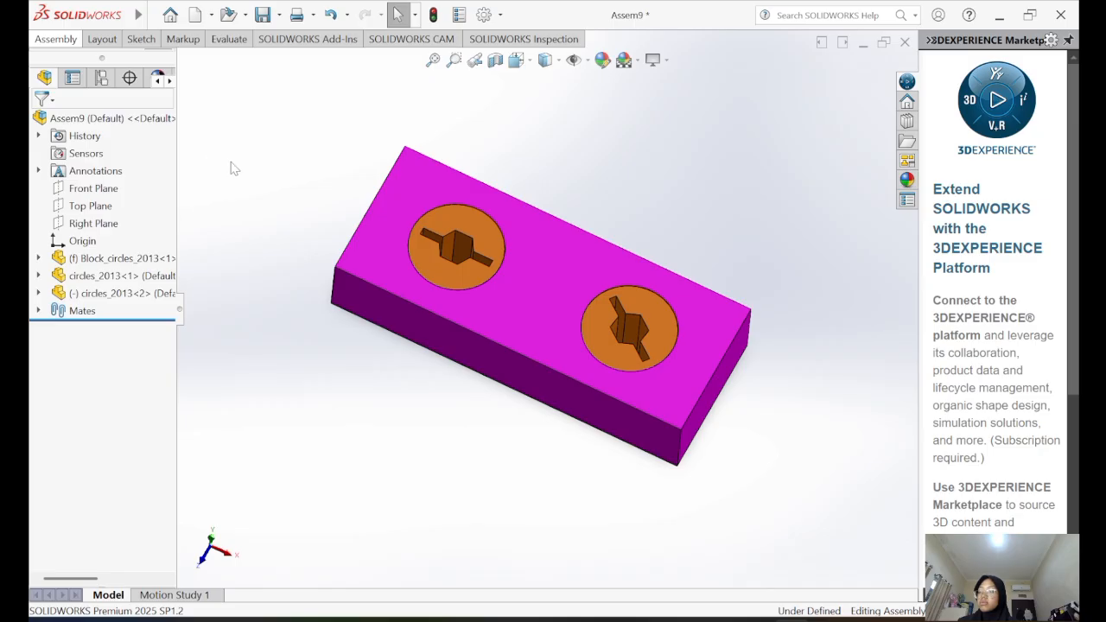
- Try to move the first cylinder in its hole to check its remaining freedom, and clear the selection
drag(435, 271, 471, 231)
right_click(452, 264)
click(439, 278)
drag(439, 277, 344, 272)
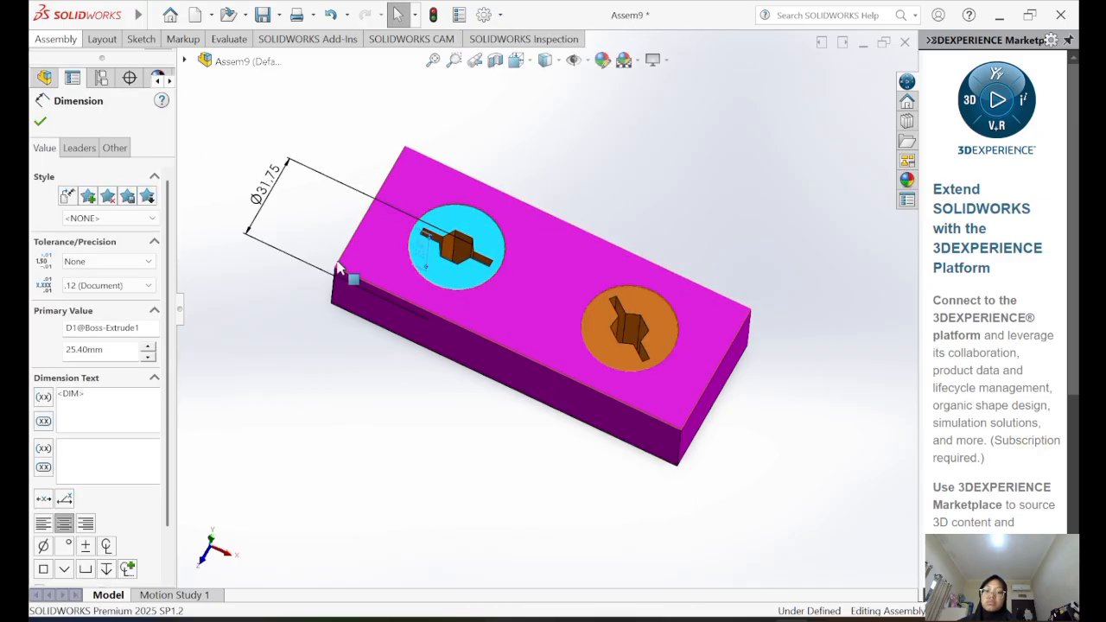
click(331, 112)
- Insert a third circles_2013 part and place it in front of the magenta block's left end
click(55, 40)
click(110, 73)
click(270, 193)
click(410, 370)
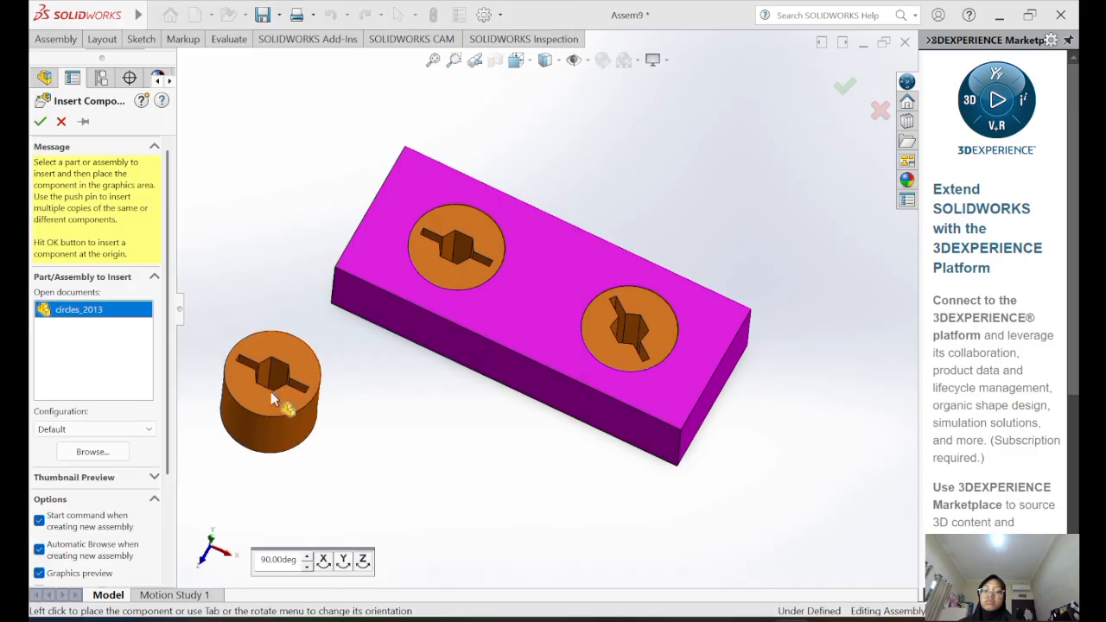
click(276, 372)
drag(294, 386, 311, 394)
- Mate the third cylinder's curved side tangent to the block's long front face, using anti-aligned mate alignment
click(69, 40)
click(158, 69)
right_click(148, 216)
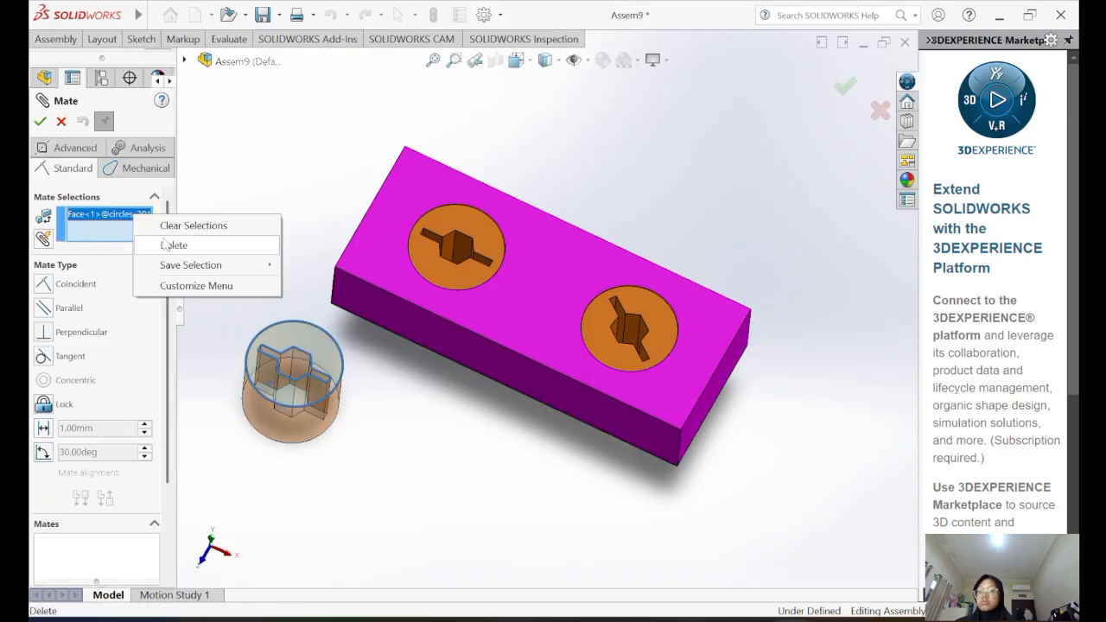
click(192, 225)
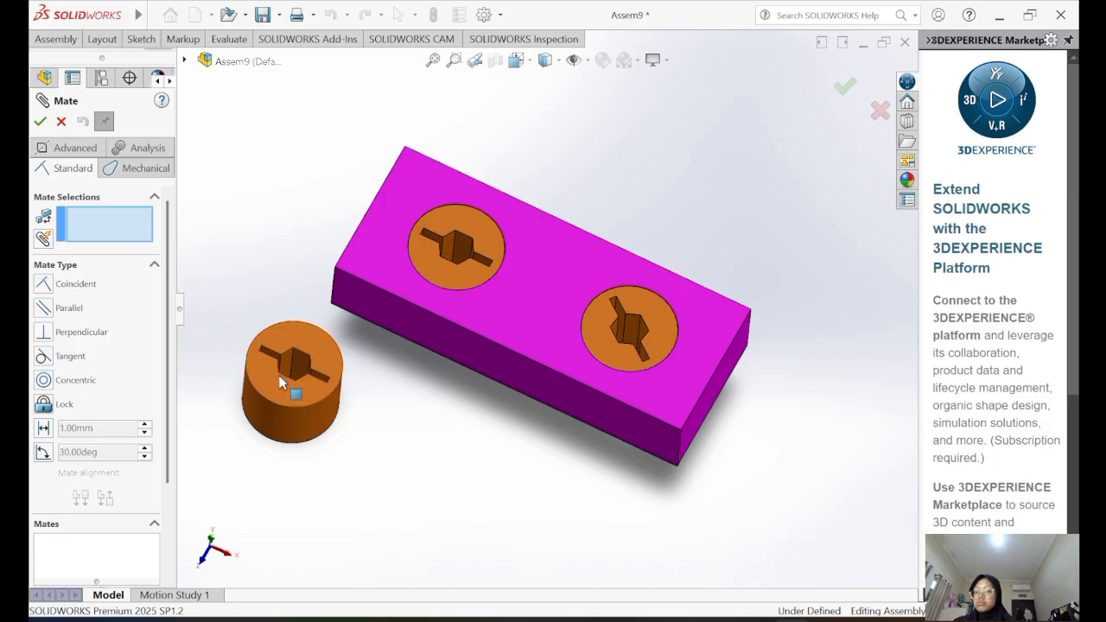
middle_drag(284, 383, 316, 261)
click(309, 378)
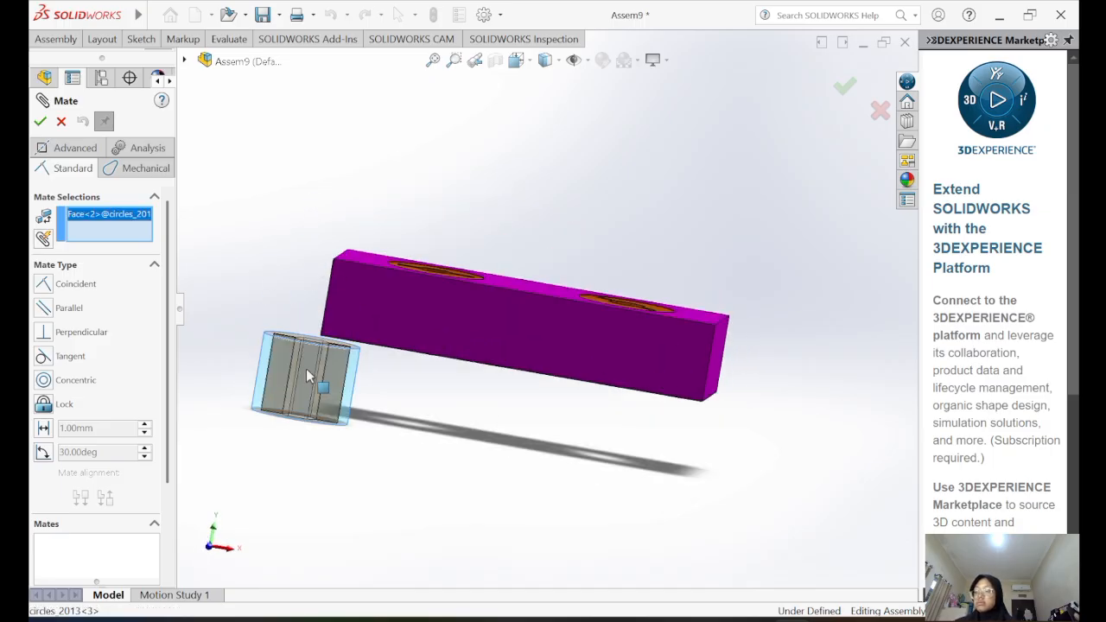
click(406, 345)
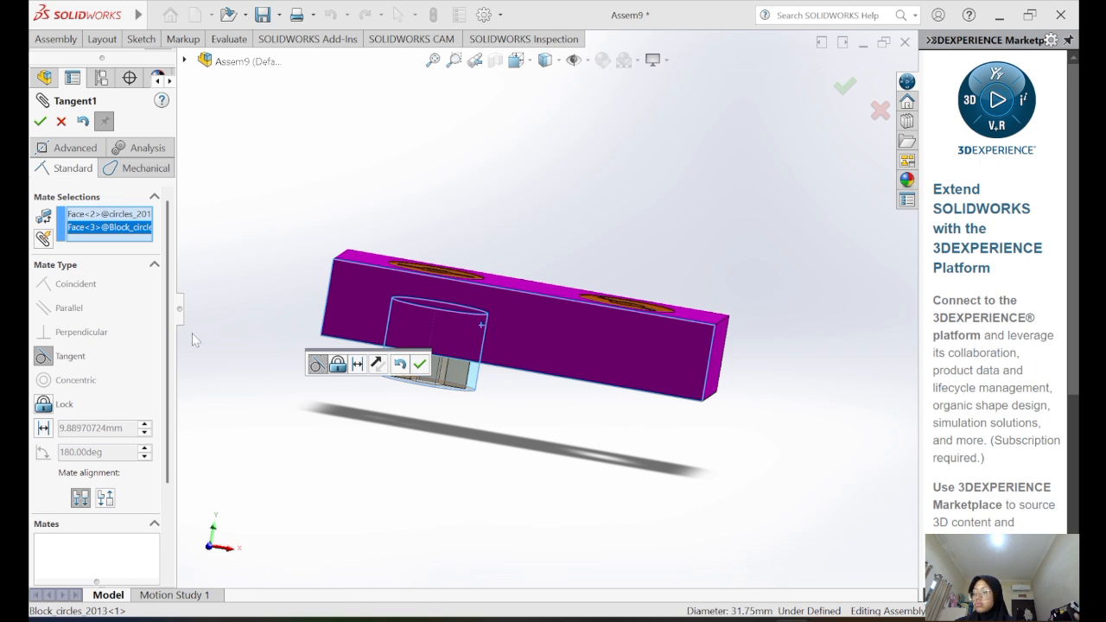
click(107, 504)
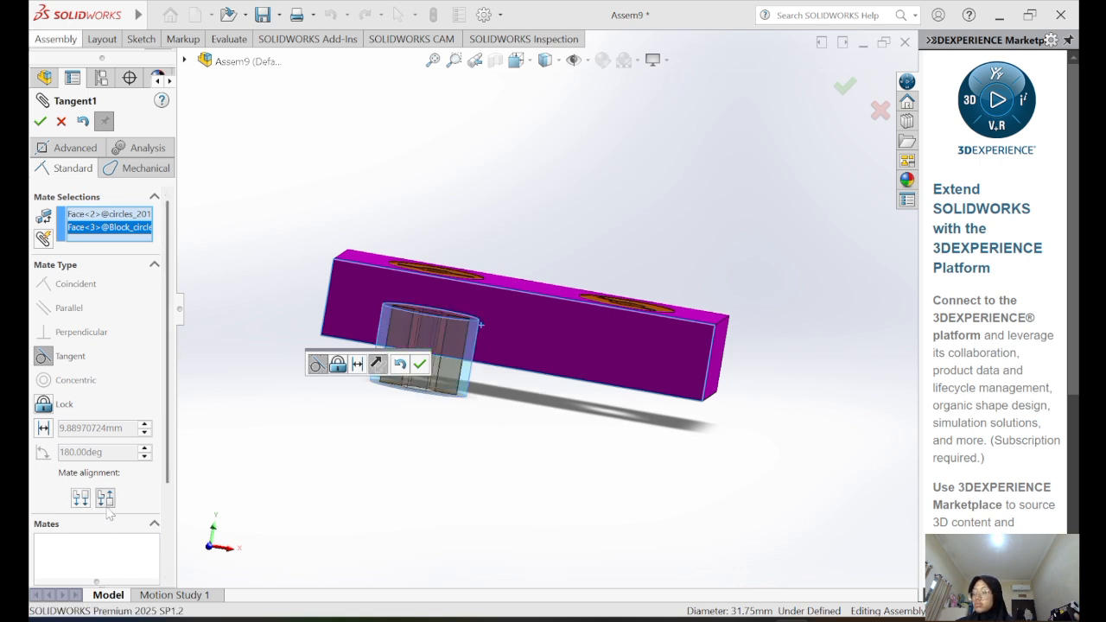
click(42, 122)
- Move the third cylinder along the block's front face to test the tangent mate
middle_drag(817, 318, 797, 496)
middle_drag(619, 344, 615, 373)
drag(439, 379, 599, 456)
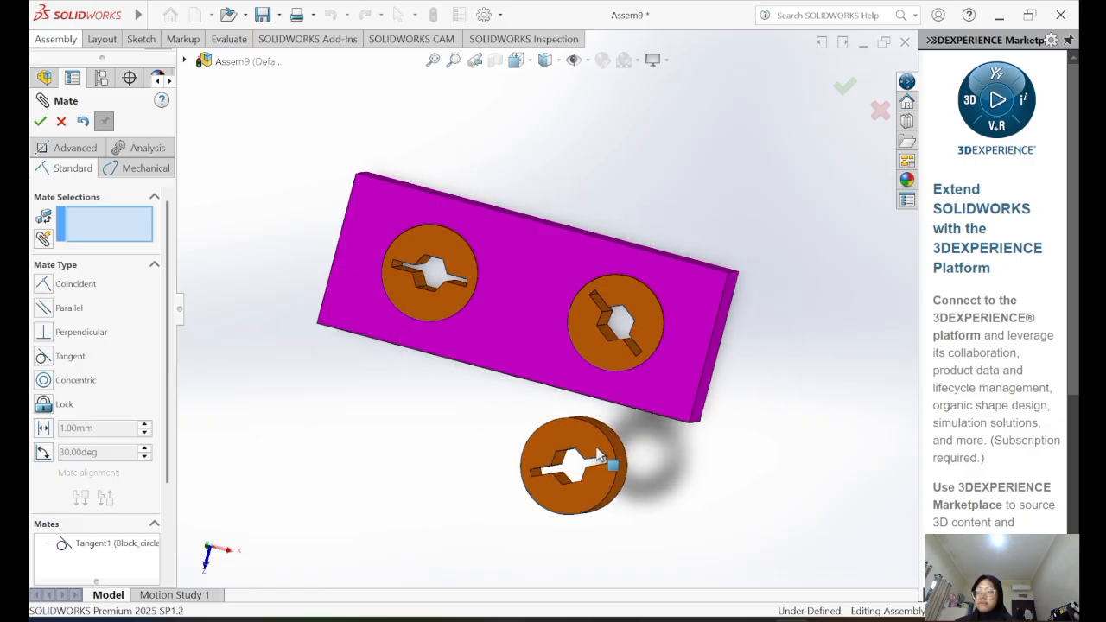
middle_drag(601, 456, 600, 360)
click(600, 361)
click(466, 472)
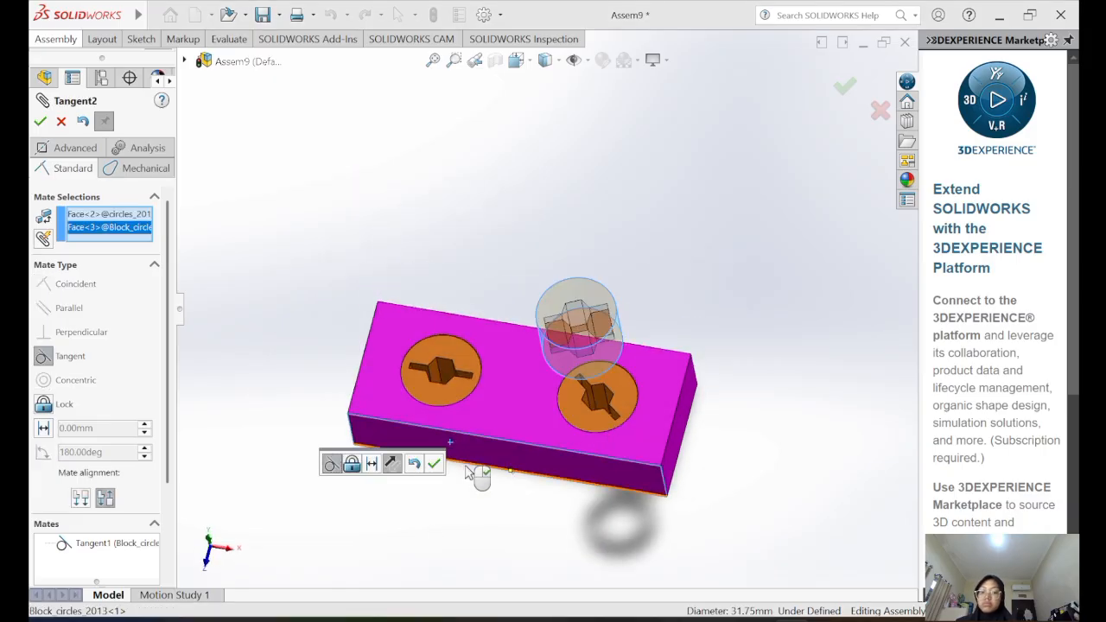
scroll(481, 467, down, 5)
click(563, 396)
mouse_move(524, 397)
middle_down()
mouse_move(524, 458)
mouse_move(560, 320)
mouse_move(514, 362)
mouse_move(533, 380)
middle_up()
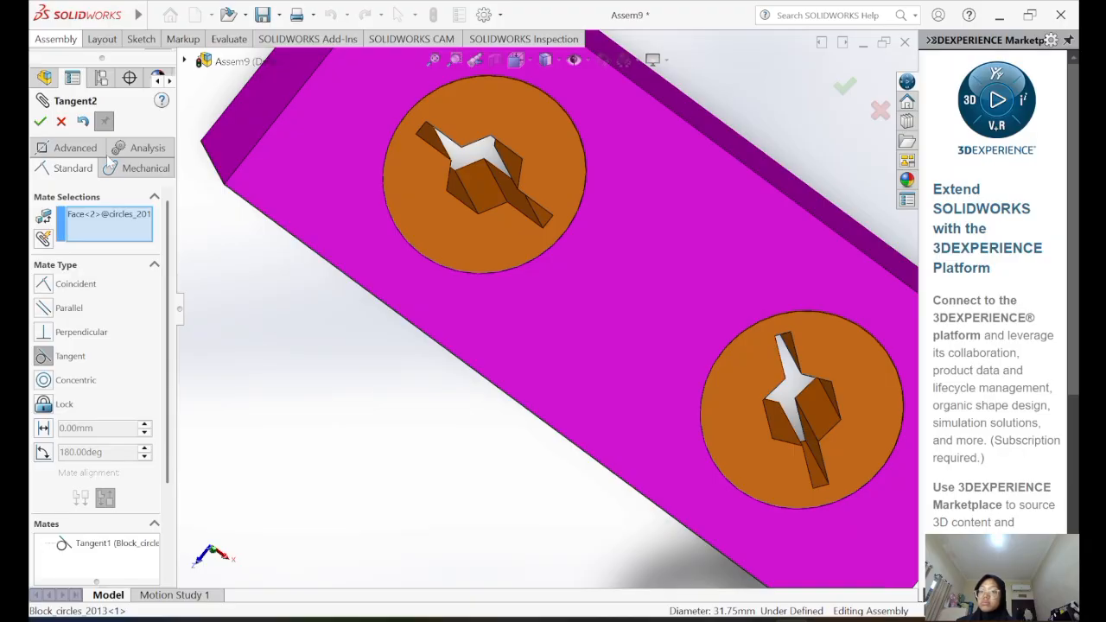
middle_drag(458, 371, 469, 307)
scroll(605, 372, up, 1)
middle_drag(596, 367, 648, 377)
scroll(657, 367, up, 4)
scroll(670, 371, down, 3)
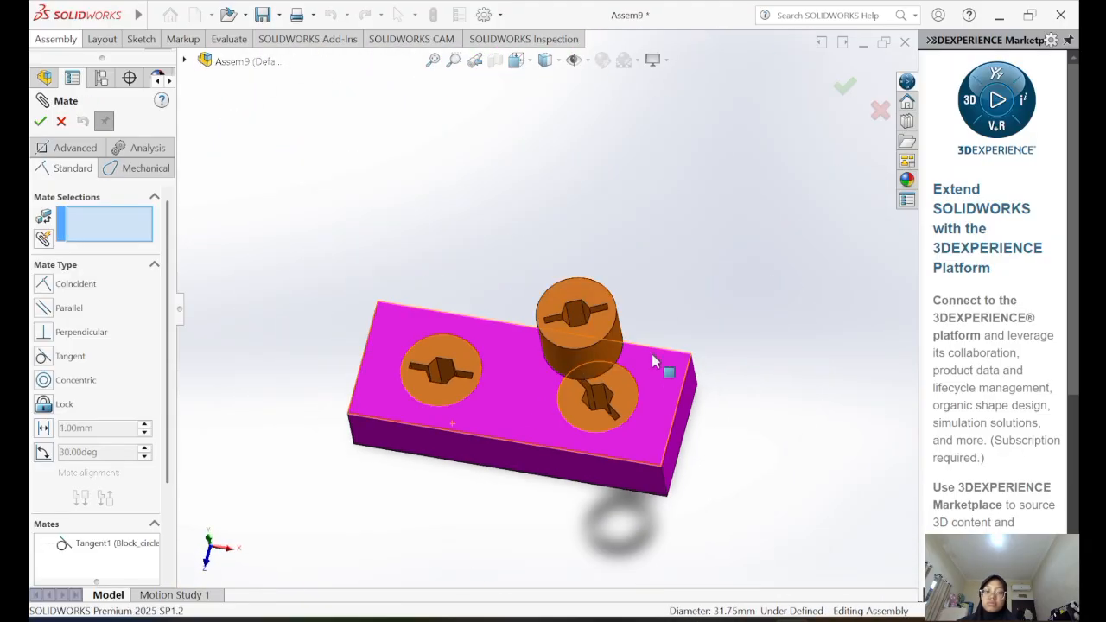
- Mate the third cylinder's top face coincident with the magenta block's top face
middle_drag(652, 361, 618, 429)
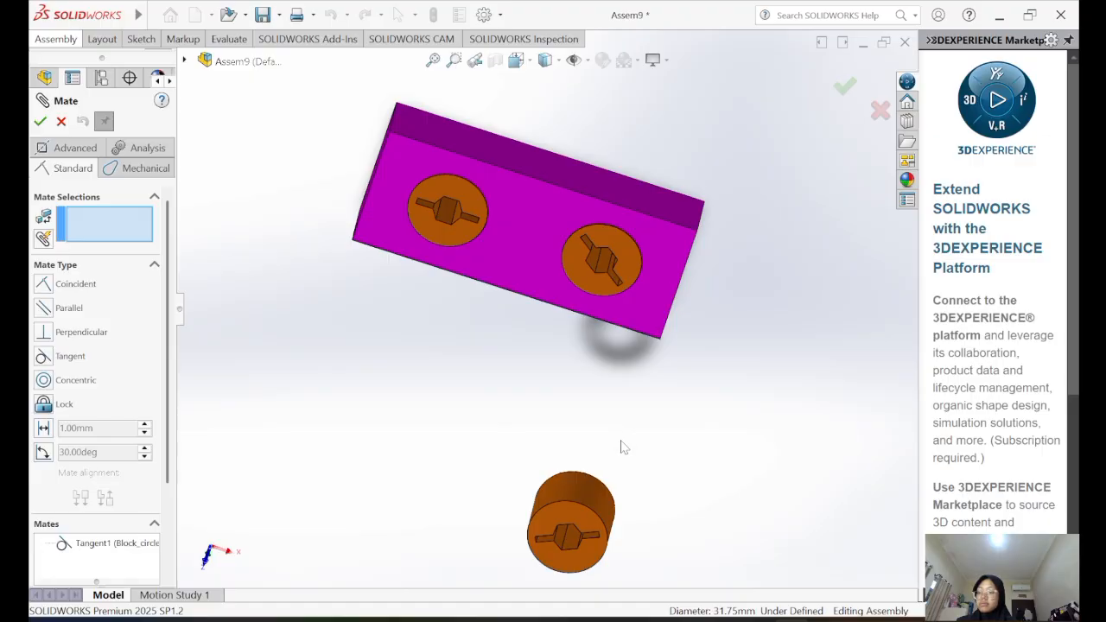
click(600, 535)
click(536, 218)
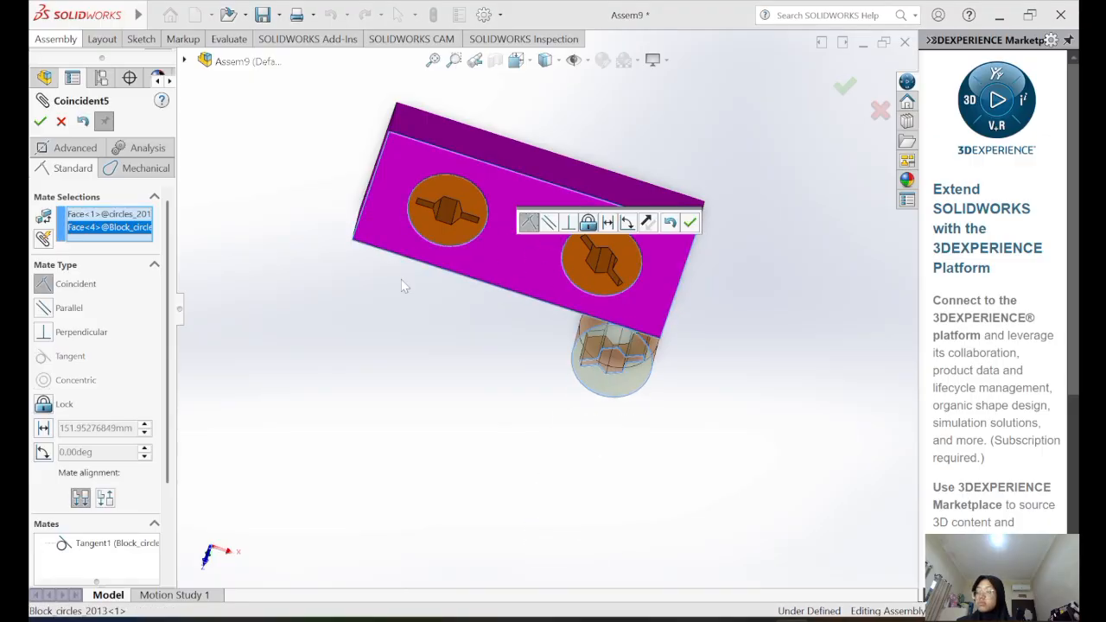
click(41, 123)
- Roll the flush third cylinder along the block's front edge to test its motion, and close the Mate command
middle_drag(484, 228, 475, 163)
scroll(483, 163, down, 5)
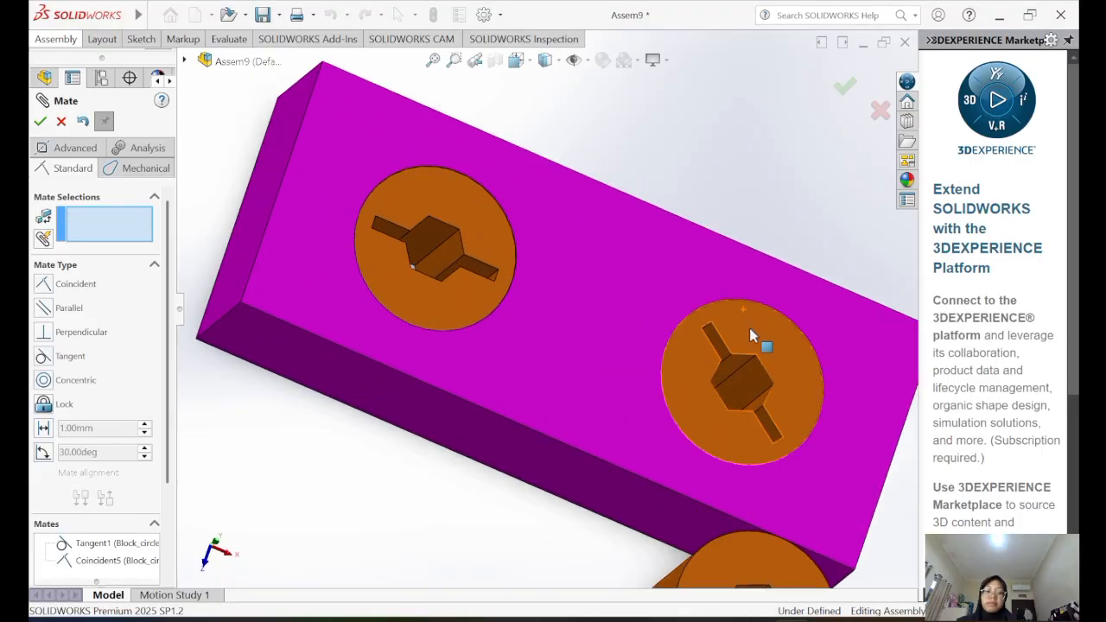
scroll(751, 333, up, 4)
drag(659, 441, 518, 415)
click(63, 124)
- Review the list of mates in the assembly, and collapse it
double_click(83, 333)
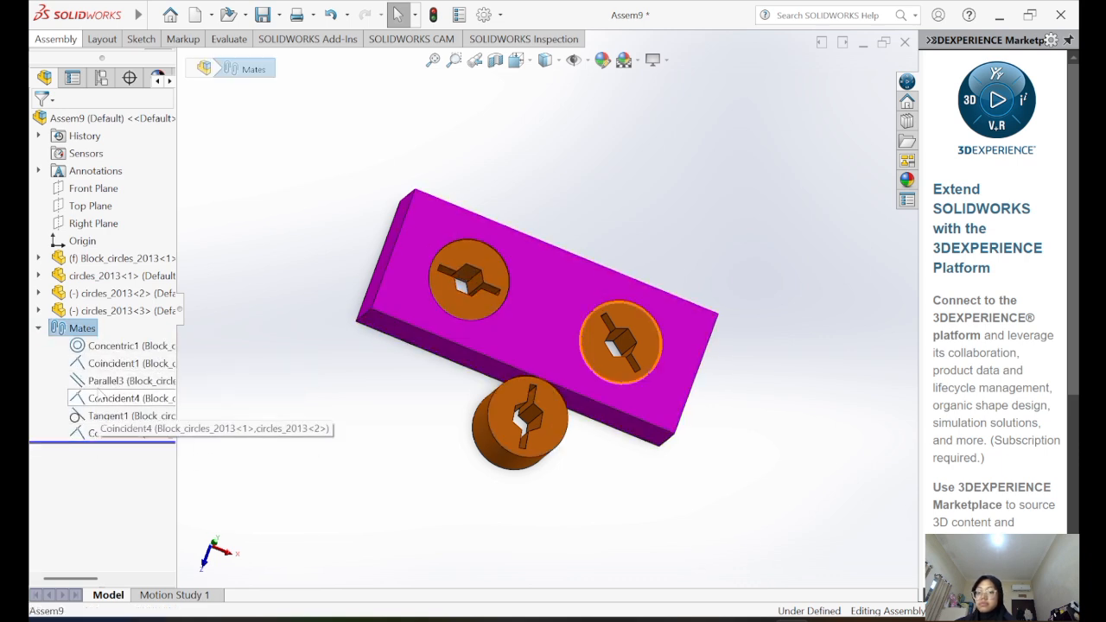
click(38, 328)
right_click(457, 306)
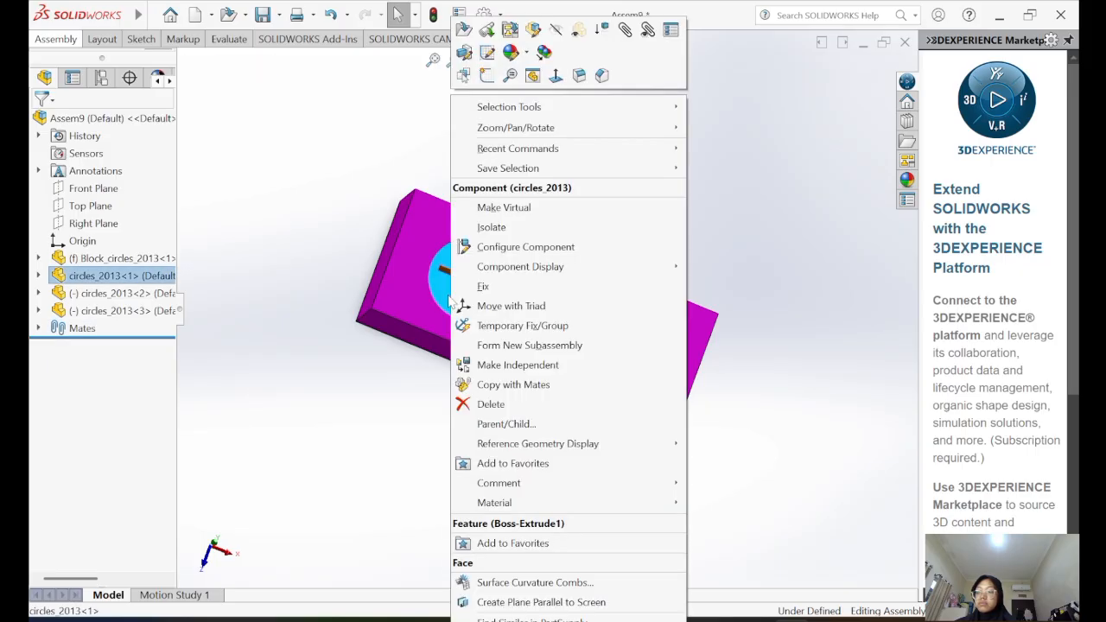
click(449, 298)
click(692, 213)
key(Escape)
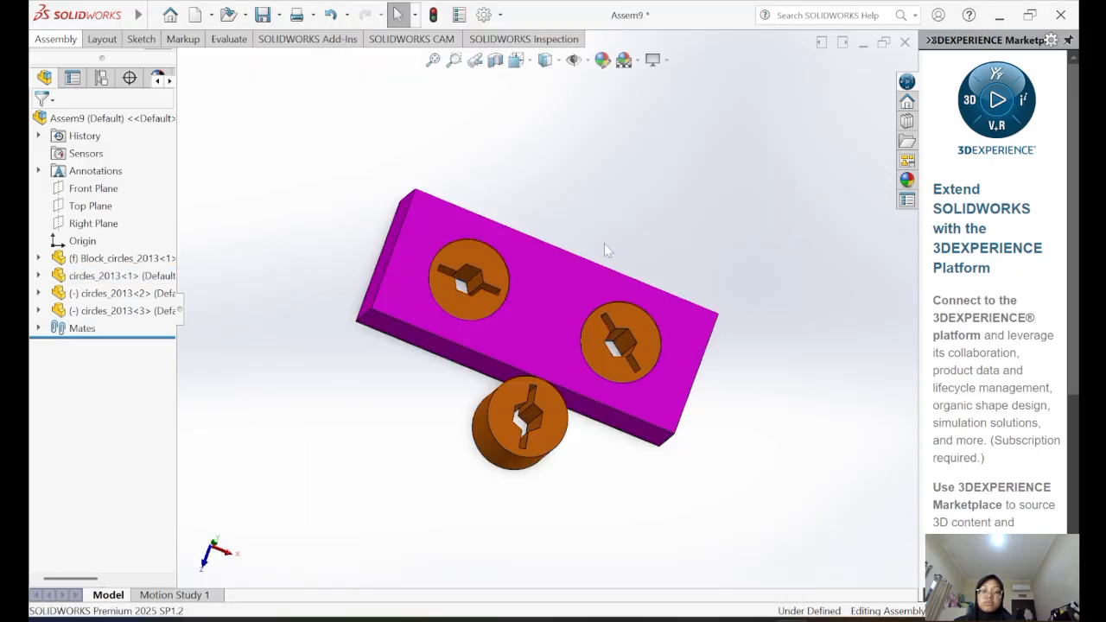
- View the mates attached to the first cylinder, circles_2013<1>, and list all the assembly's mates alongside them
right_click(474, 305)
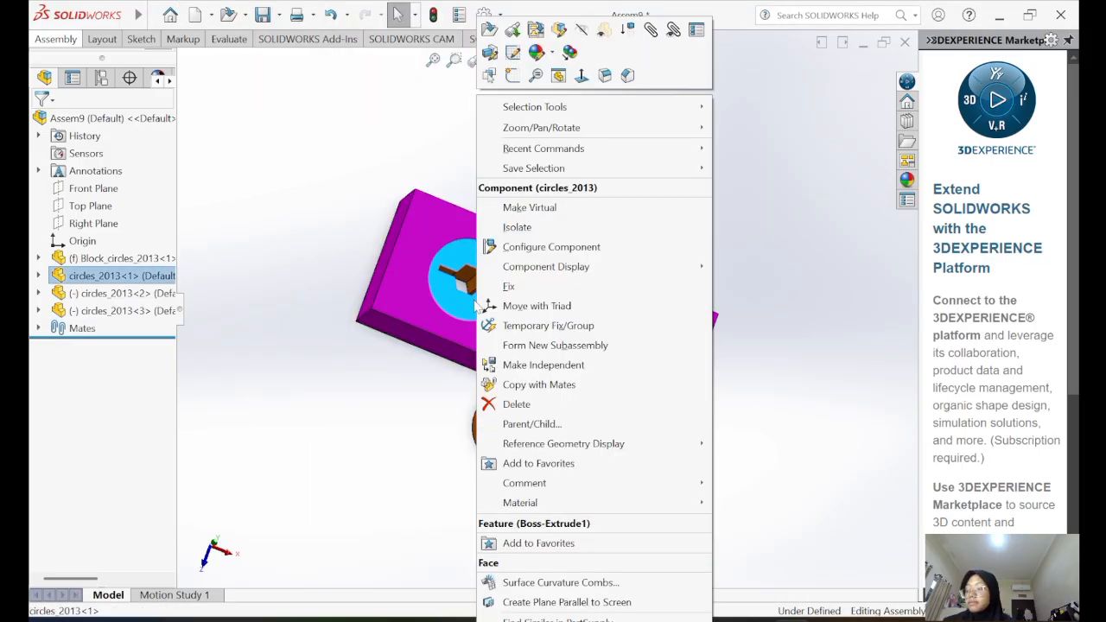
click(652, 30)
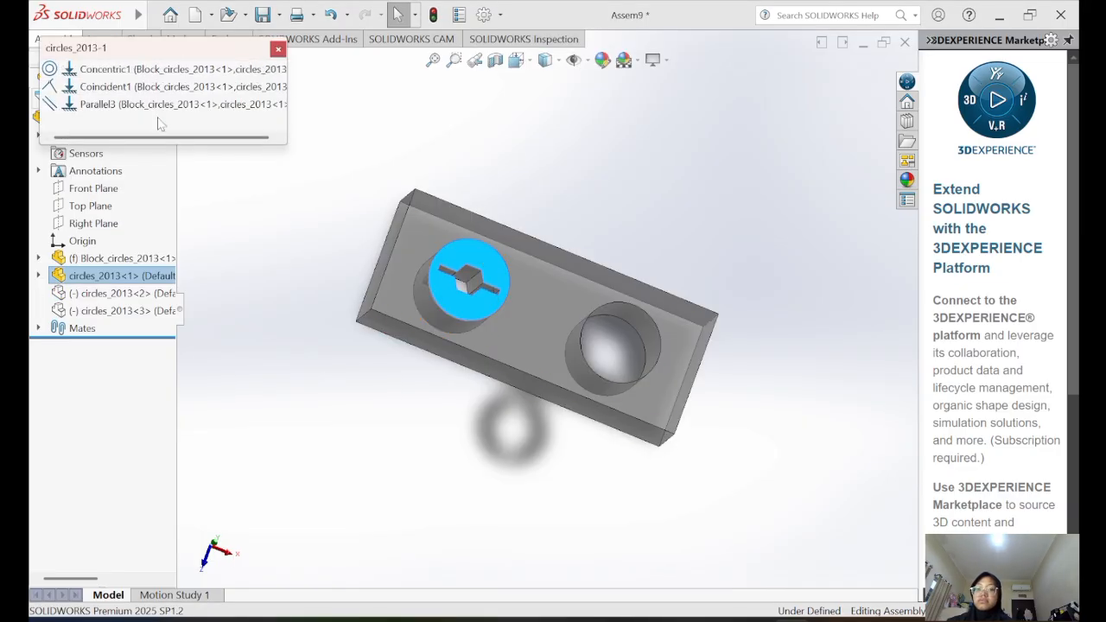
click(39, 328)
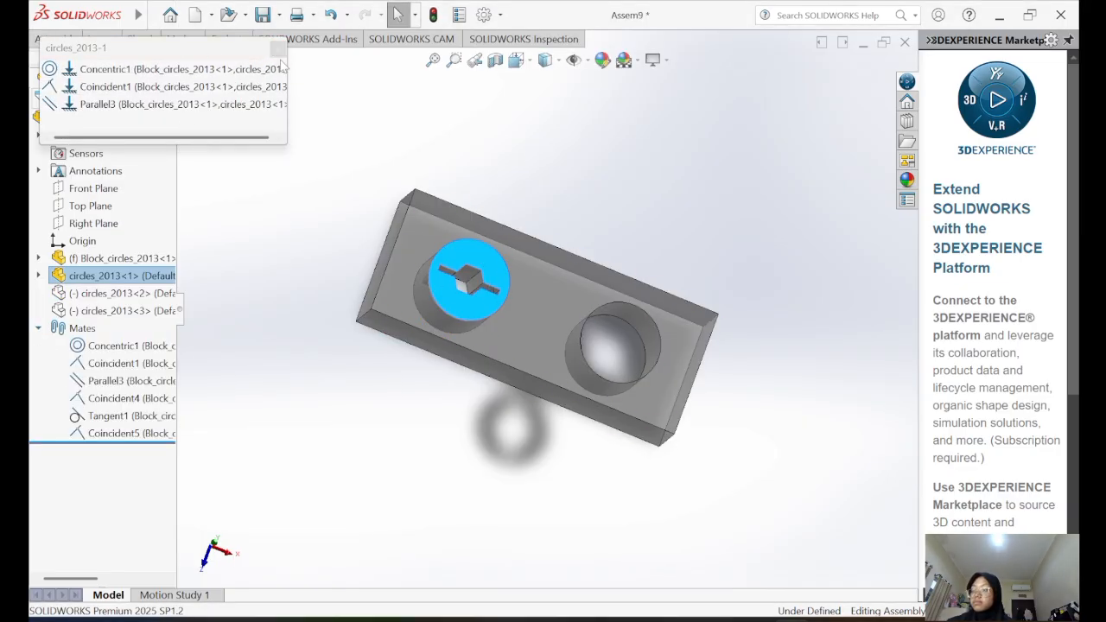
- Delete the concentric, coincident and parallel mates attached to circles_2013<1>, and close its mates list
right_click(241, 69)
click(277, 156)
click(658, 227)
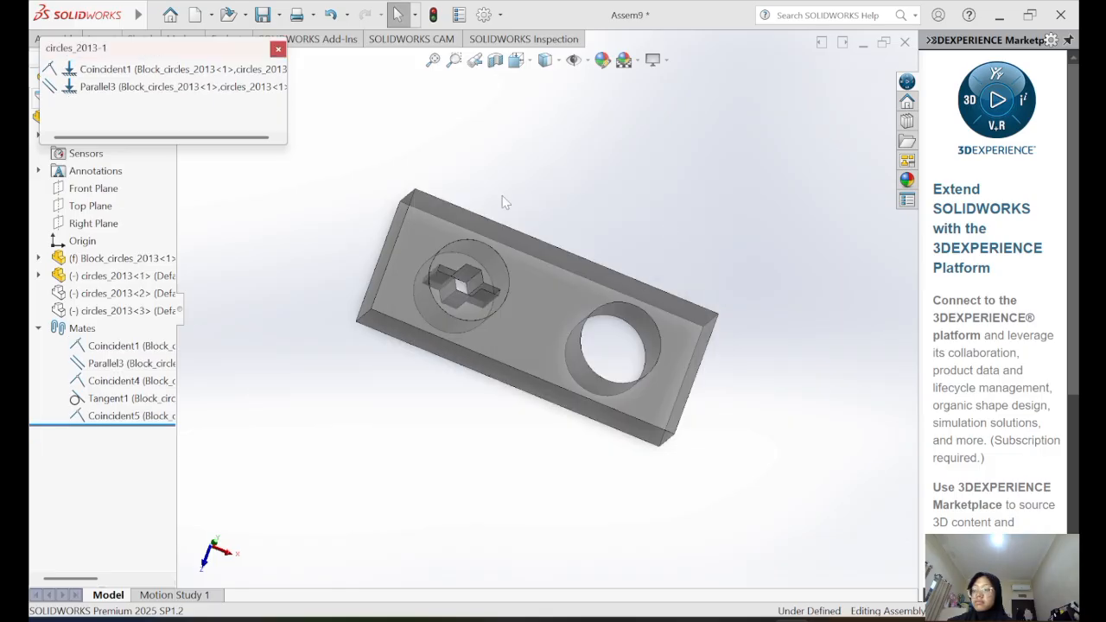
right_click(247, 71)
click(281, 148)
click(654, 228)
right_click(151, 71)
click(190, 147)
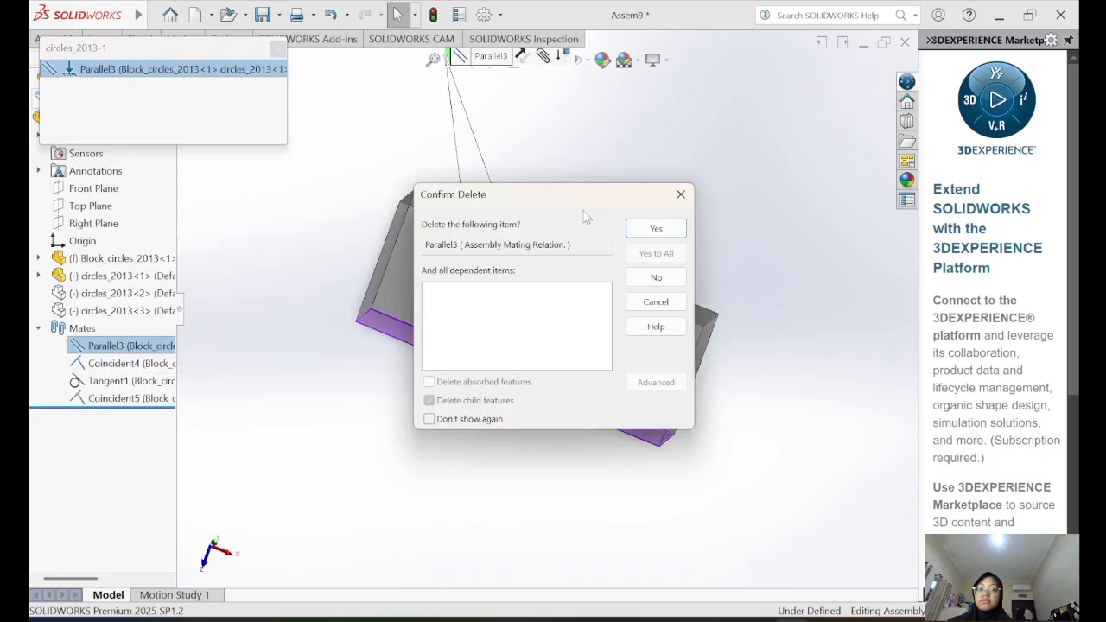
click(654, 228)
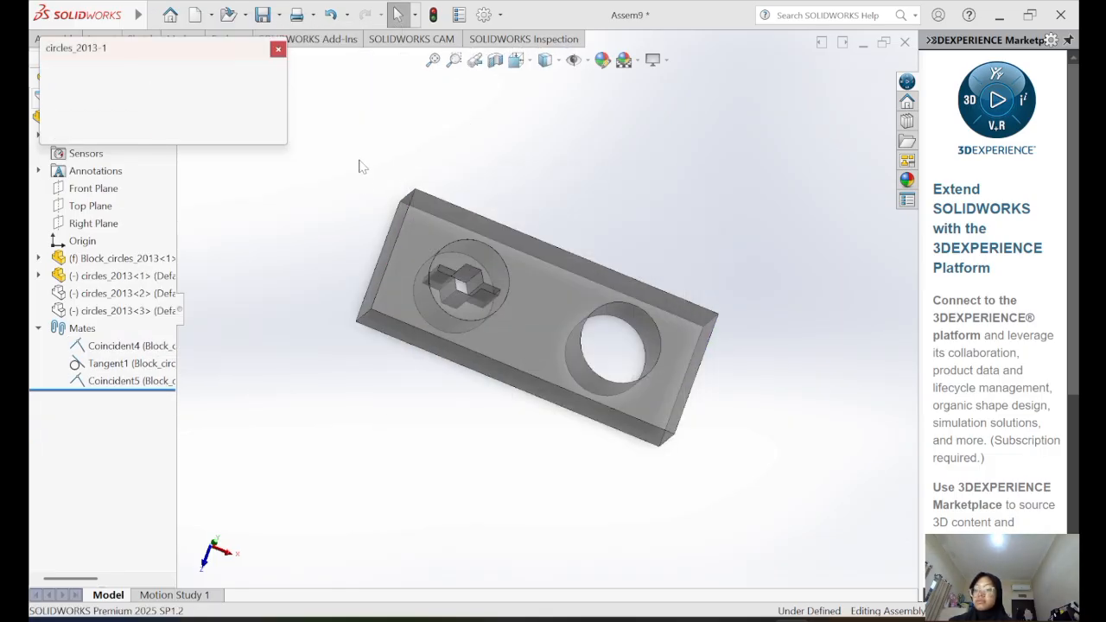
click(277, 50)
drag(553, 269, 454, 272)
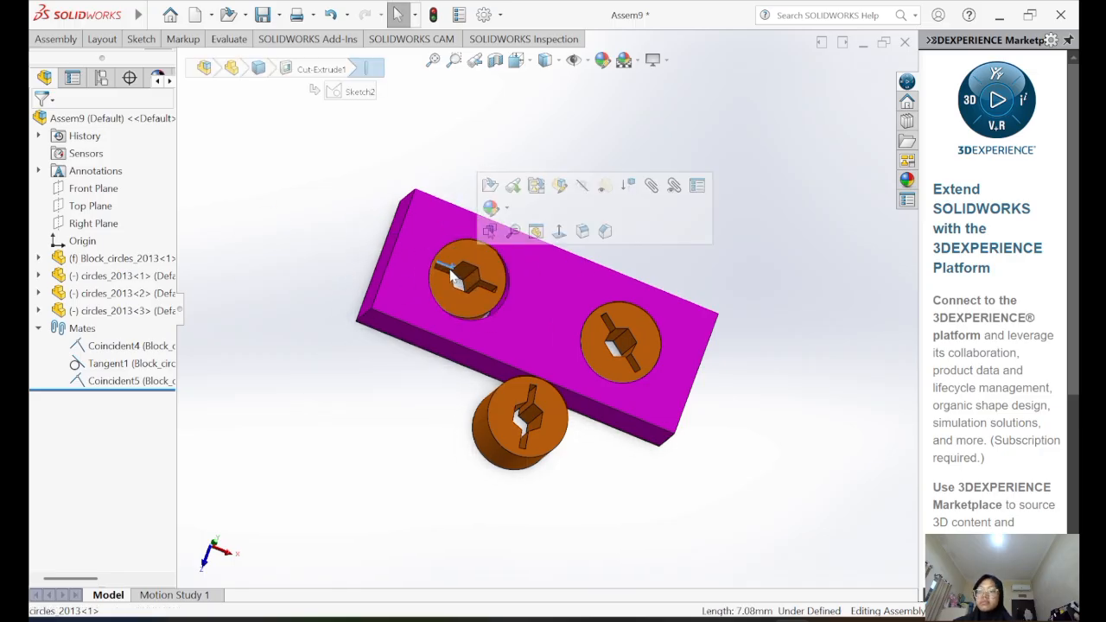
click(56, 39)
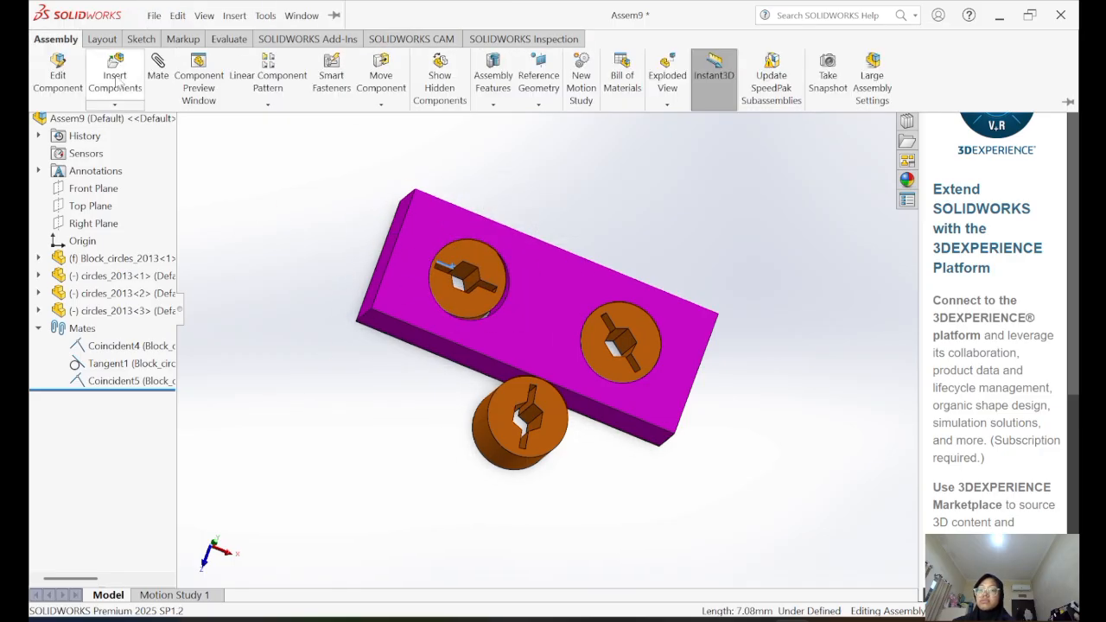
click(130, 65)
click(498, 252)
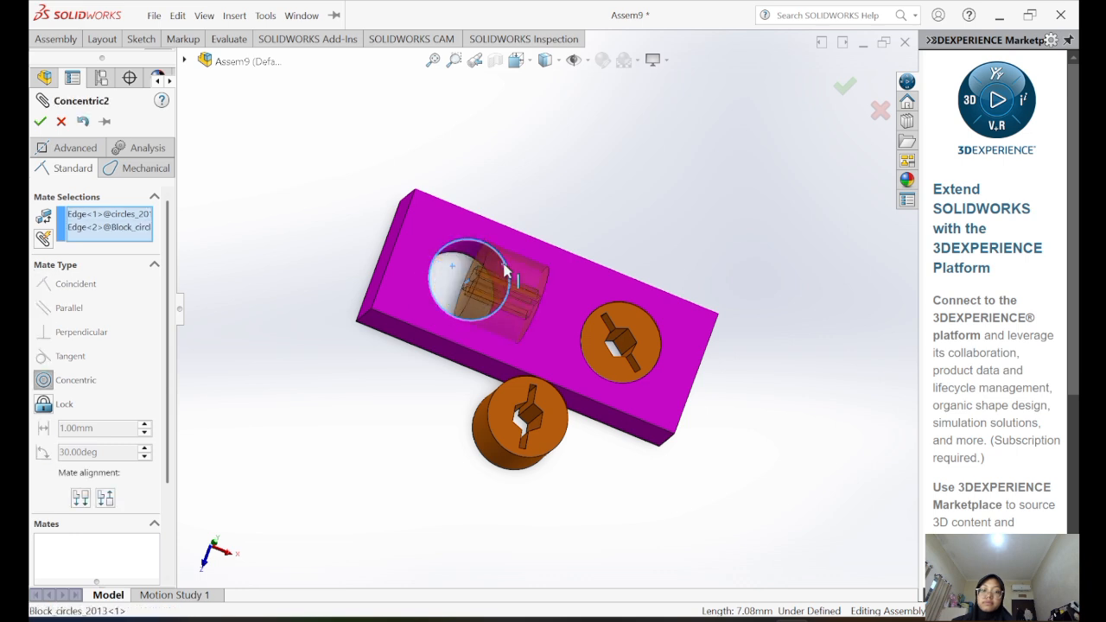
click(62, 122)
- Move the first cylinder out of the block and mate it concentric with the hole it came from
drag(467, 274, 380, 312)
click(55, 39)
click(158, 66)
click(380, 366)
click(484, 257)
click(227, 249)
click(42, 122)
click(473, 275)
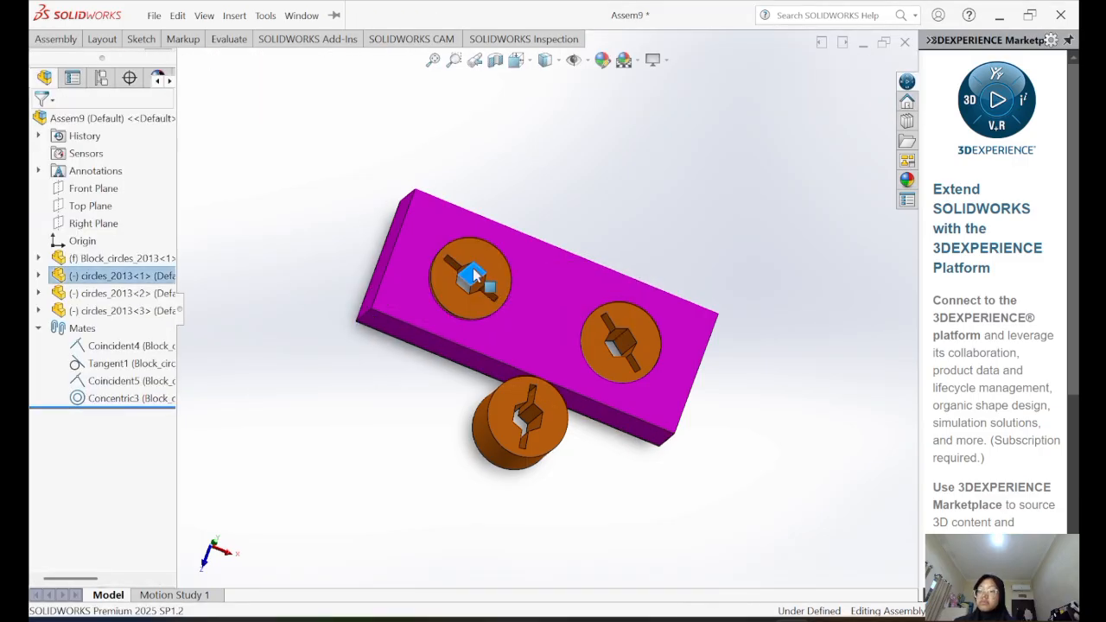
right_click(473, 294)
- Start a new assembly and place Base_2013 from the exercise 63 standard mates folder as its first component
click(646, 50)
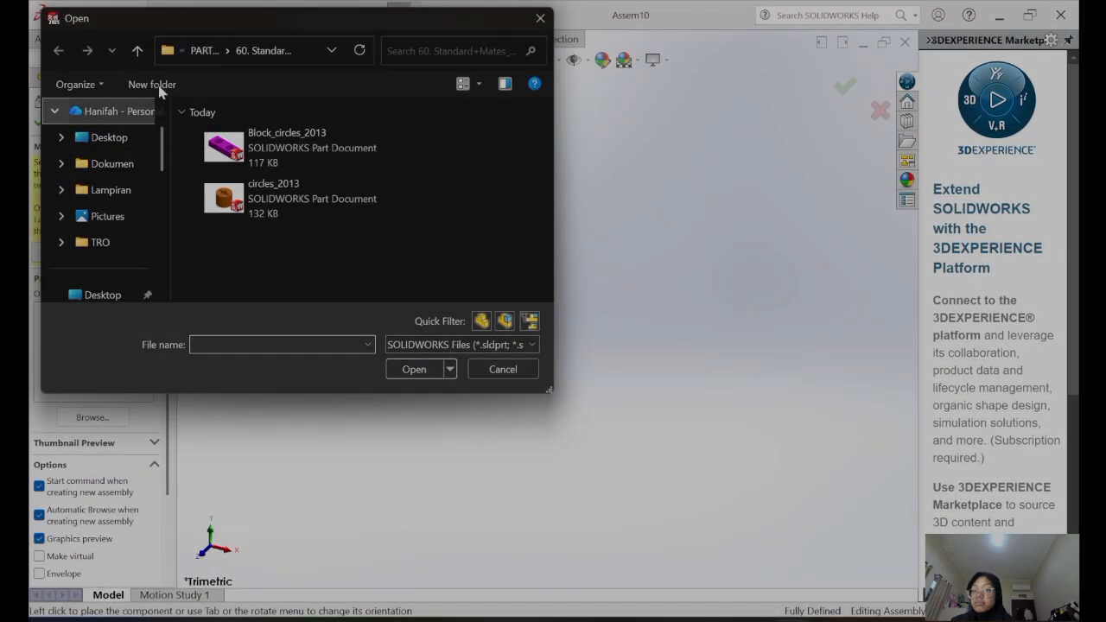
click(137, 51)
double_click(242, 250)
double_click(224, 147)
click(553, 353)
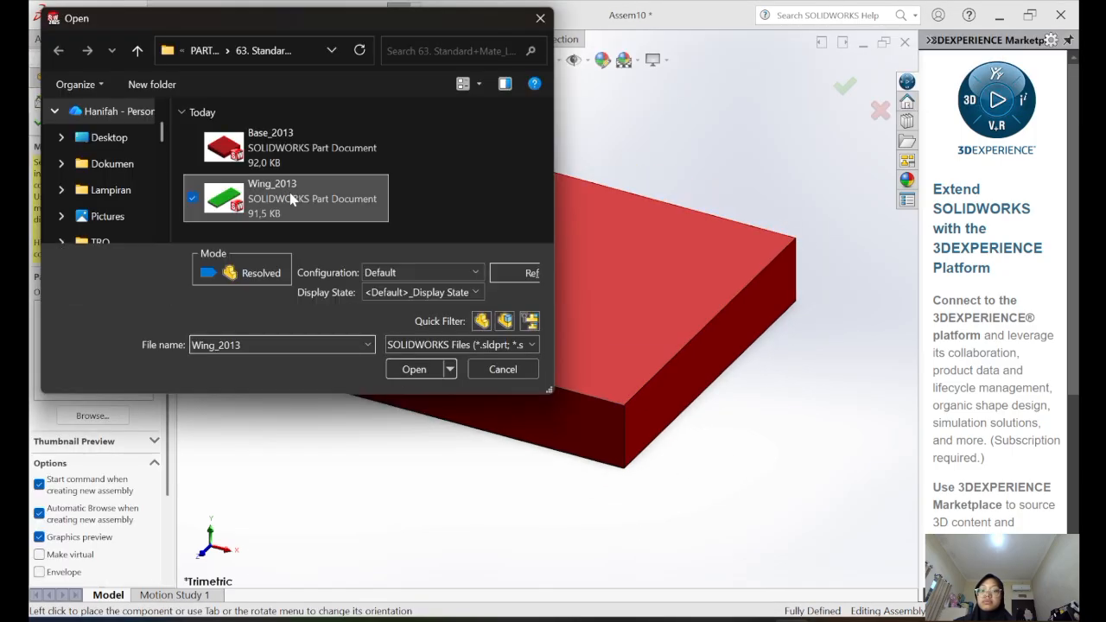
- Insert two Wing_2013 components, one on each side of the red base
double_click(227, 197)
click(344, 174)
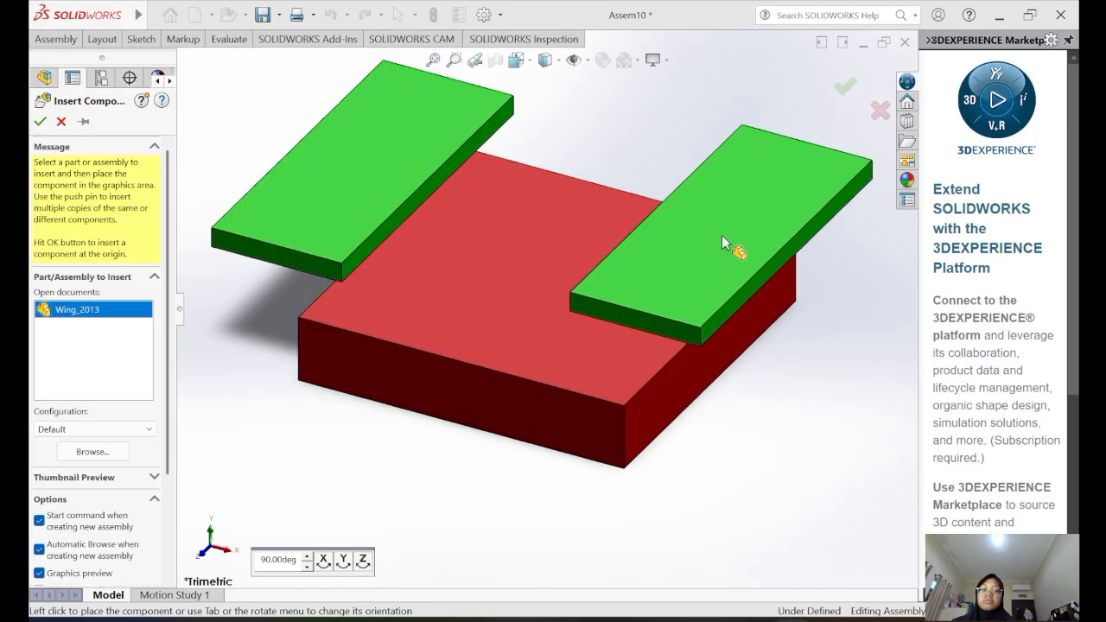
click(732, 247)
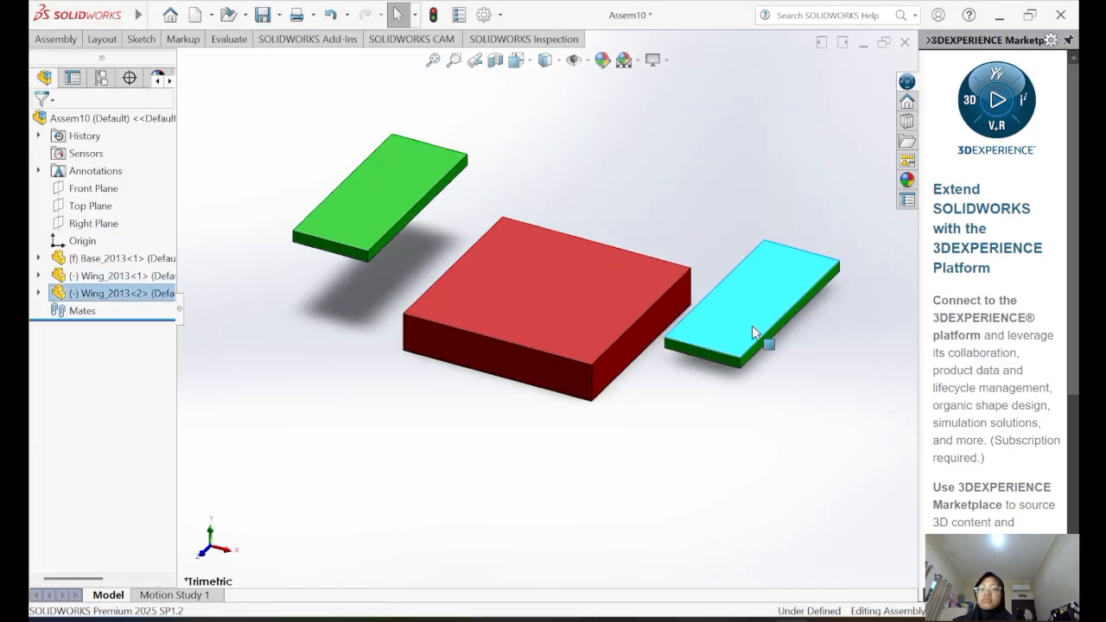
- Mate the long upper edge of Wing_2013<2> coincident with the adjacent top edge of the base, and swing the wing about it
middle_drag(752, 325, 556, 447)
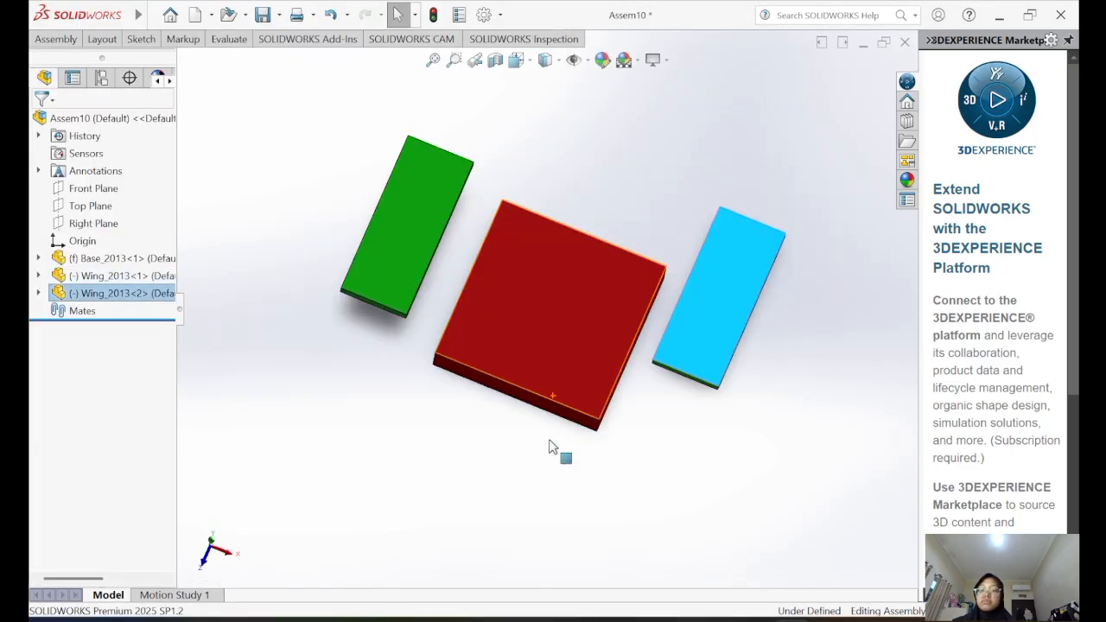
click(157, 65)
click(721, 290)
scroll(453, 390, down, 5)
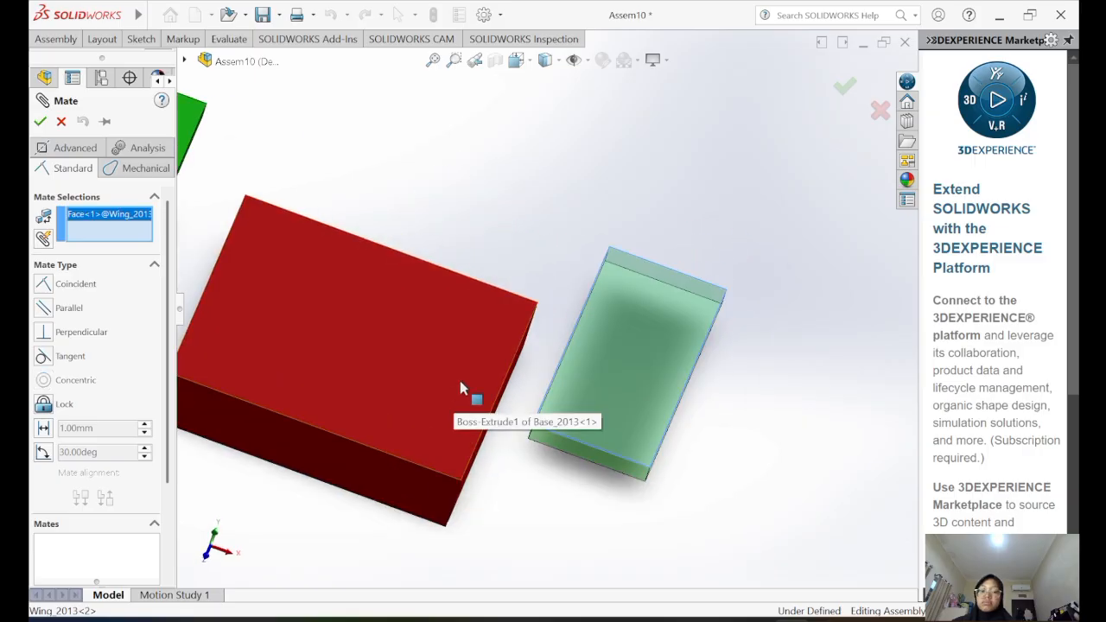
right_click(151, 218)
click(172, 227)
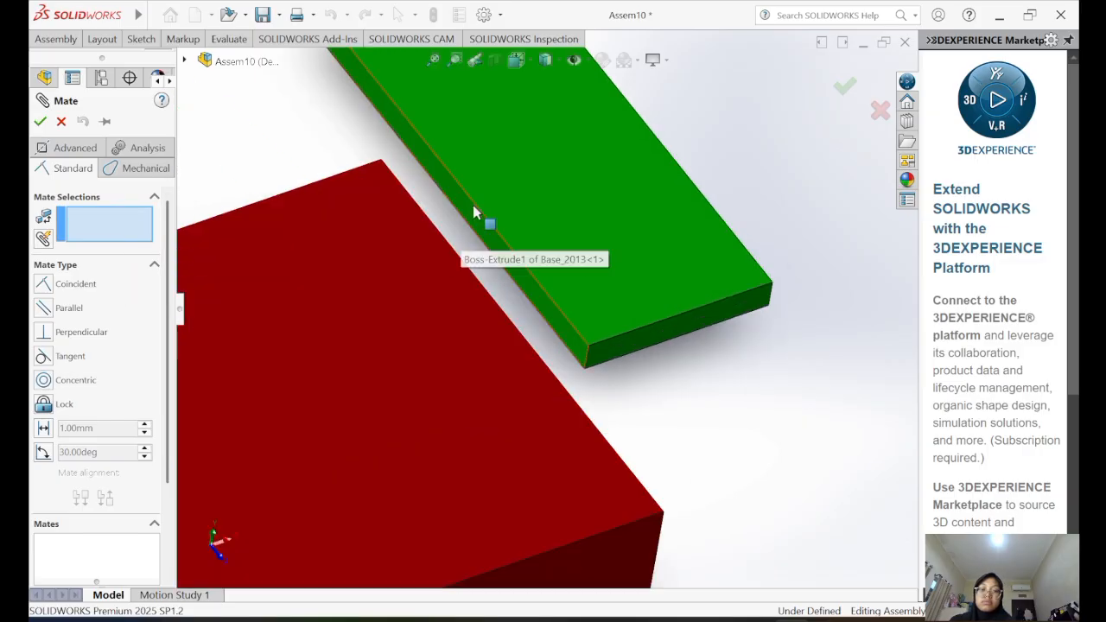
click(473, 204)
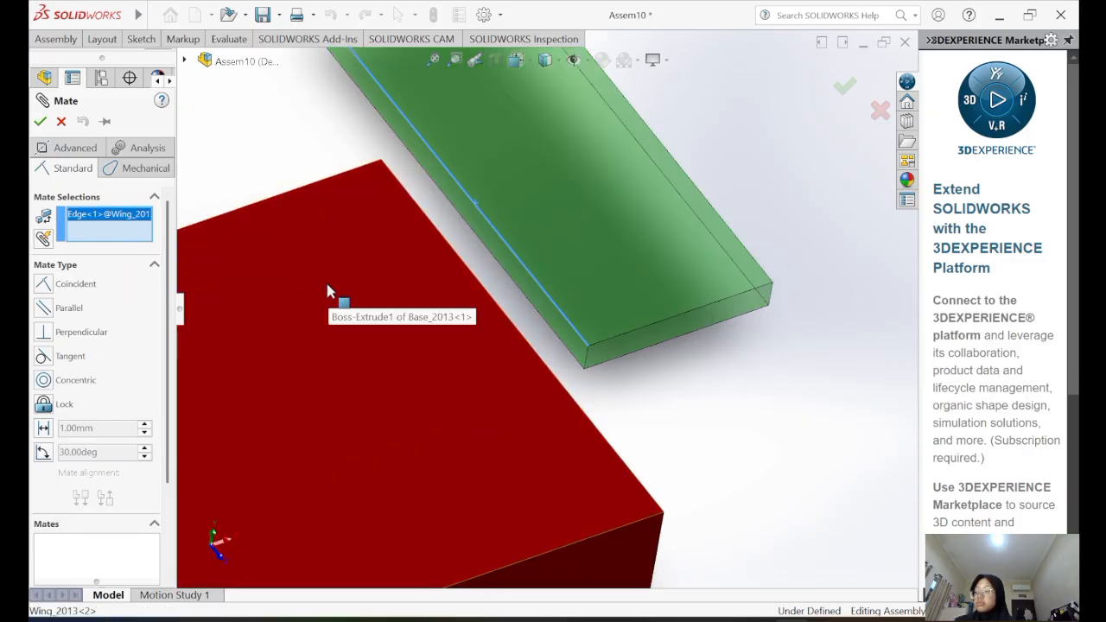
click(533, 350)
click(49, 333)
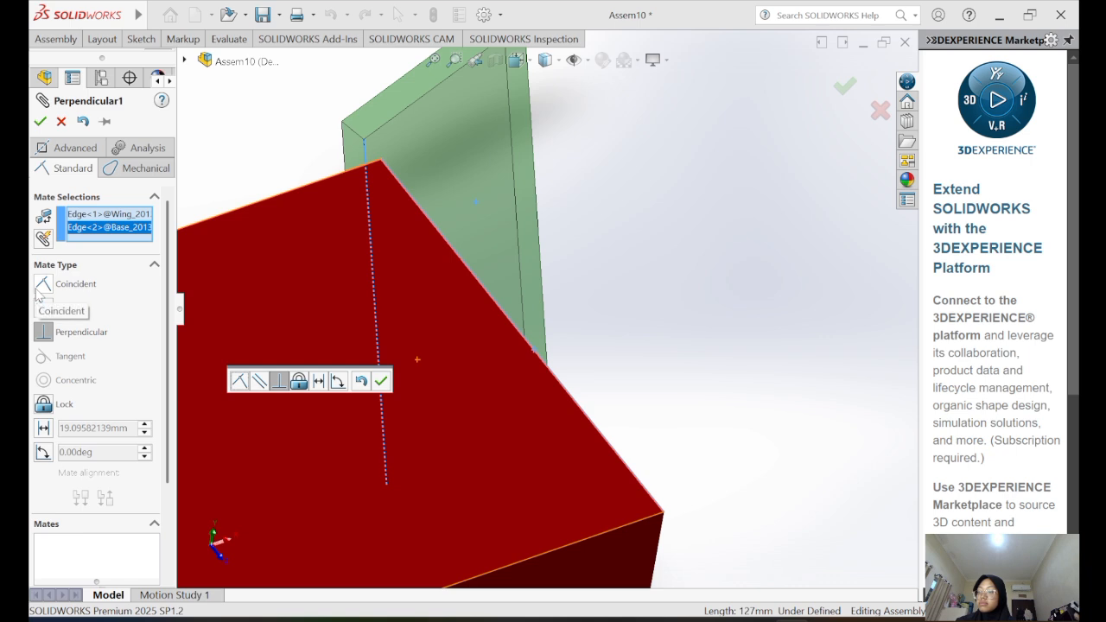
click(40, 288)
double_click(41, 122)
middle_drag(414, 285, 431, 346)
drag(553, 337, 552, 277)
- Mate the front end face of Wing_2013<2> coincident with the base's front face, and swing the wing to test it
middle_drag(553, 276, 628, 353)
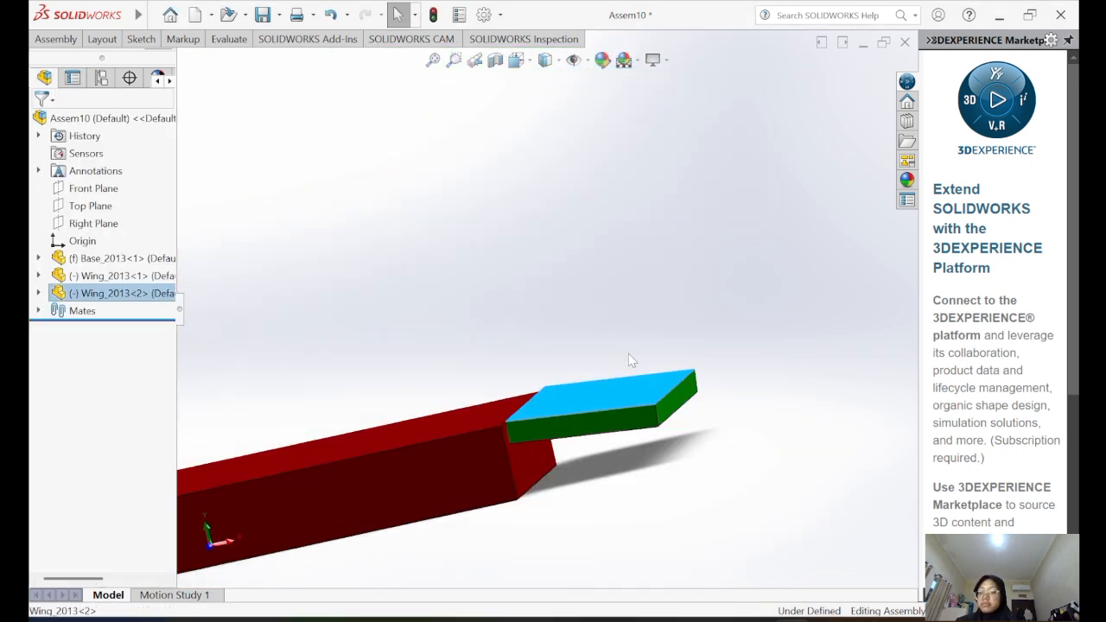
click(628, 354)
click(55, 39)
click(148, 62)
click(577, 423)
click(487, 476)
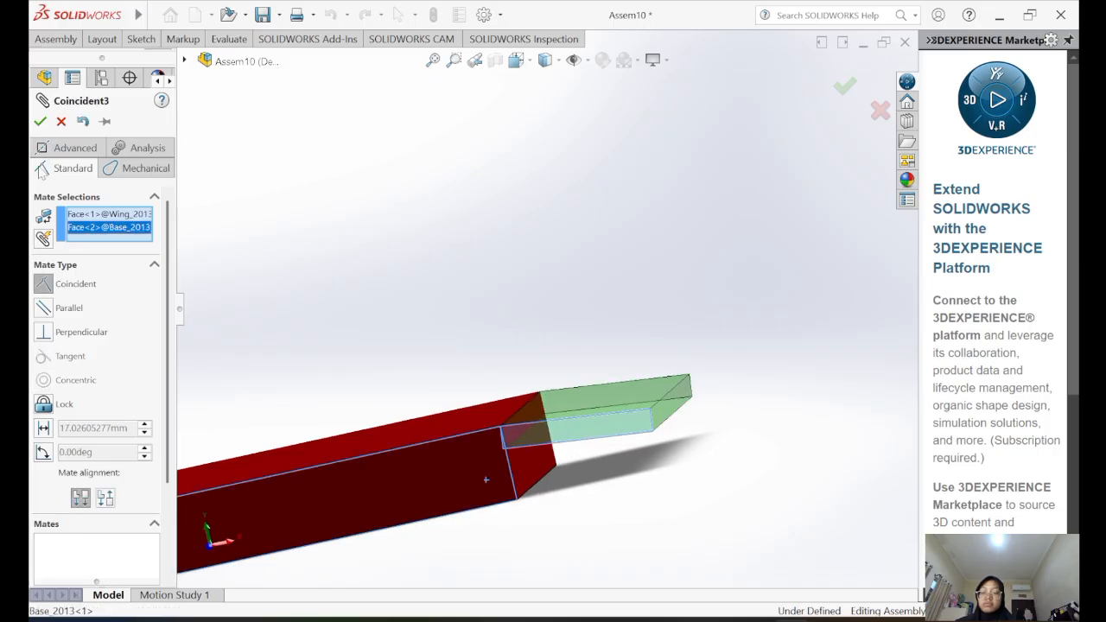
double_click(41, 122)
middle_drag(368, 212, 388, 335)
scroll(389, 335, up, 2)
drag(572, 389, 578, 363)
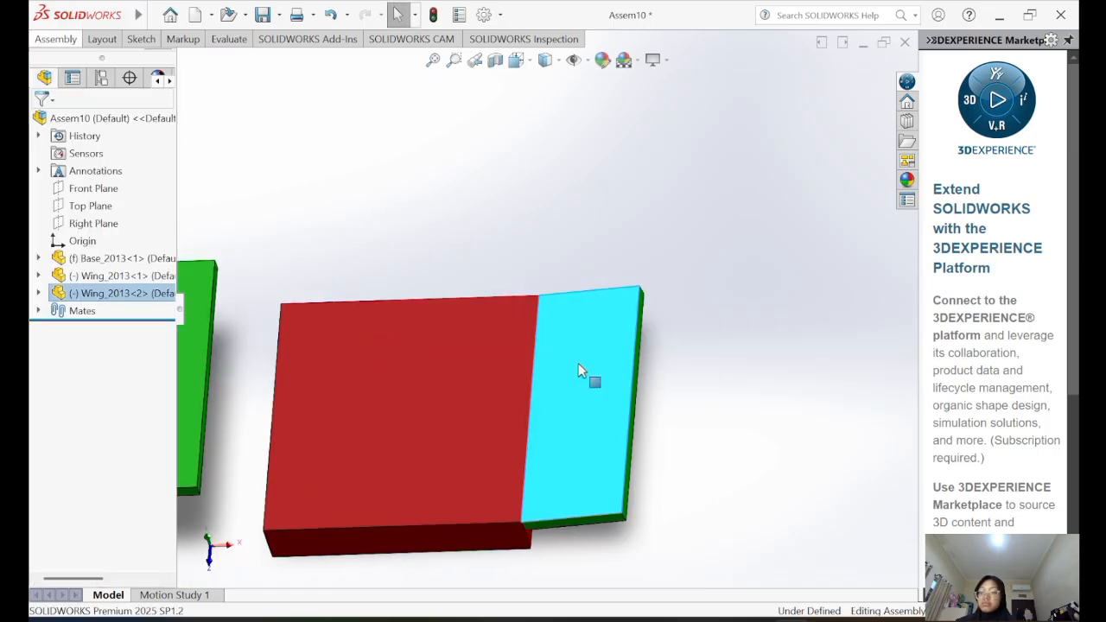
- Move Wing_2013<1> near the hinged wing and mate its long edge coincident with the same top edge of the base
drag(195, 371, 480, 287)
click(55, 39)
click(99, 72)
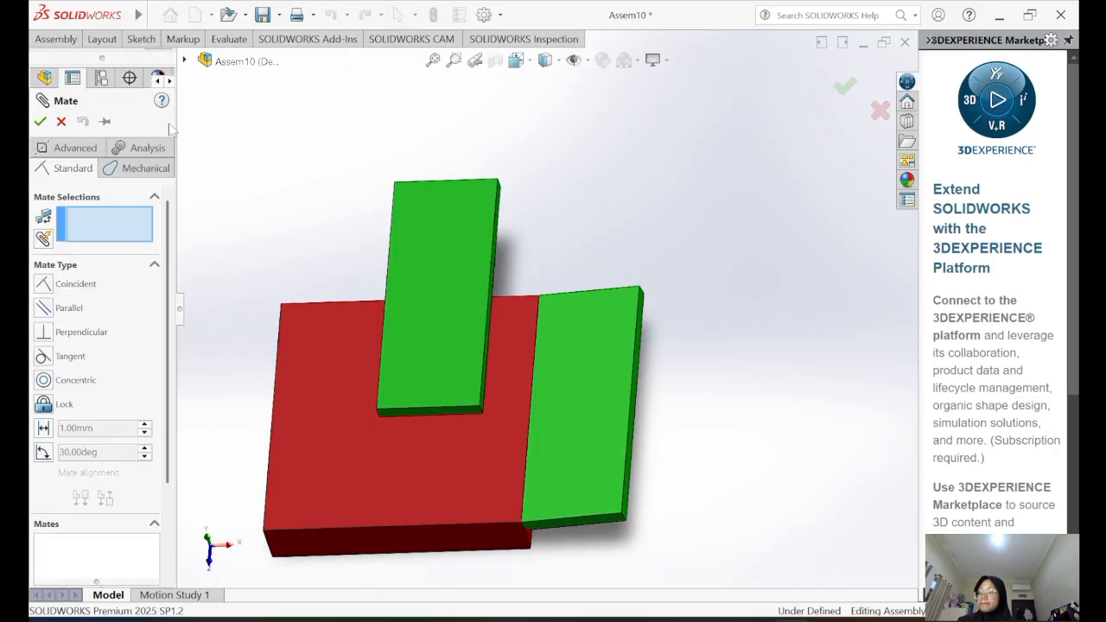
drag(380, 213, 468, 298)
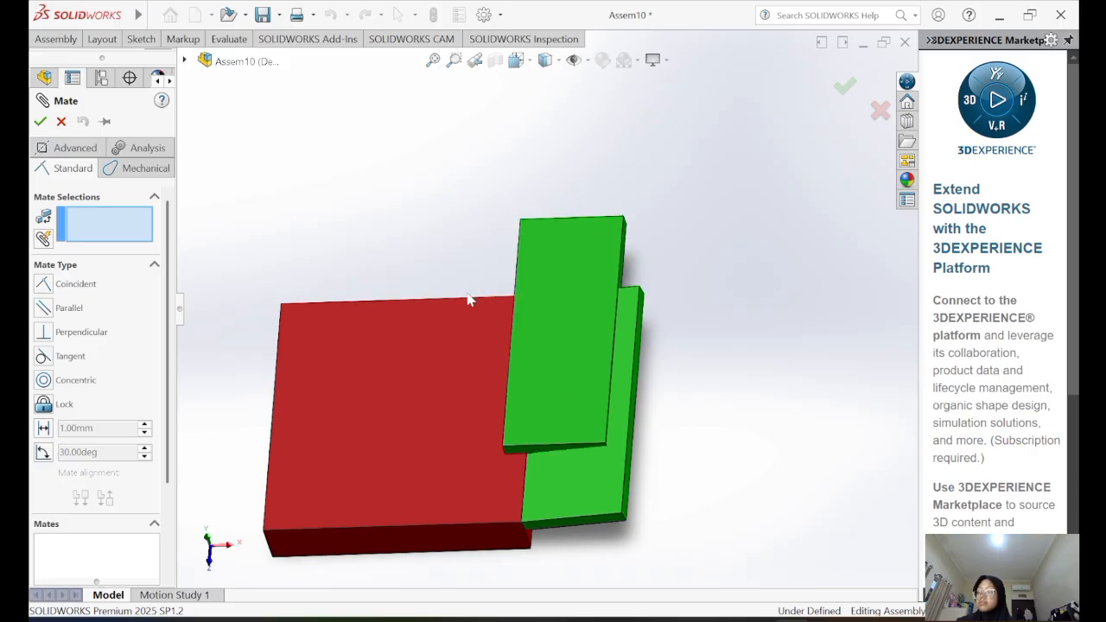
middle_drag(467, 298, 316, 354)
click(493, 354)
click(382, 371)
click(402, 410)
click(40, 122)
- Mate the front end face of Wing_2013<1> coincident with the base's front face, and swing the wing to test it
middle_drag(619, 423, 633, 249)
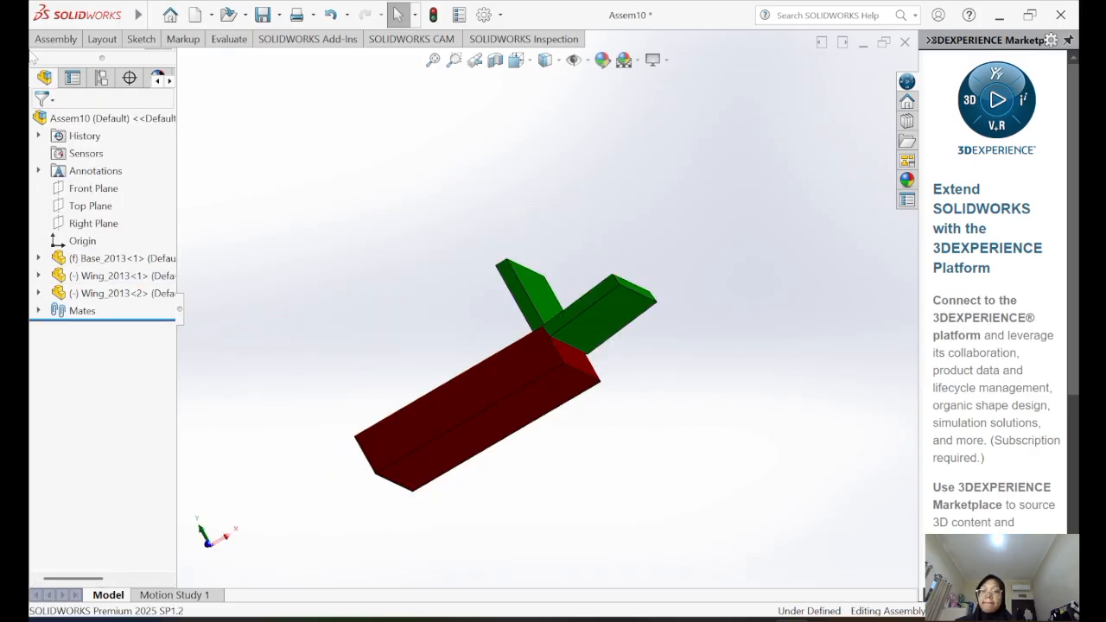
click(55, 39)
click(162, 77)
click(507, 294)
click(517, 358)
click(41, 122)
middle_drag(380, 173, 458, 315)
drag(534, 321, 566, 335)
middle_drag(566, 335, 540, 251)
- Copy Wing_2013<1> to add a third wing beside the base
click(529, 320)
right_click(562, 321)
double_click(542, 321)
click(445, 348)
ctrl+drag(548, 326, 444, 332)
middle_drag(449, 332, 462, 244)
middle_drag(357, 310, 369, 238)
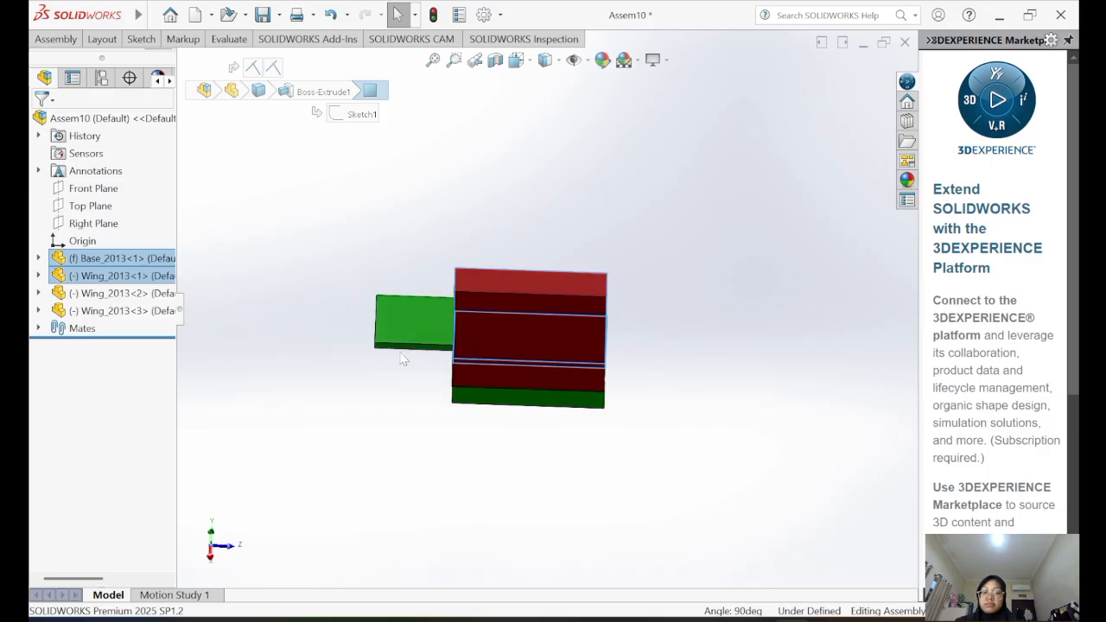
- Mate the long narrow face of the third wing coincident with the base's top face
scroll(372, 359, down, 4)
click(380, 367)
click(55, 39)
click(158, 62)
click(388, 330)
middle_drag(388, 332, 653, 391)
click(731, 398)
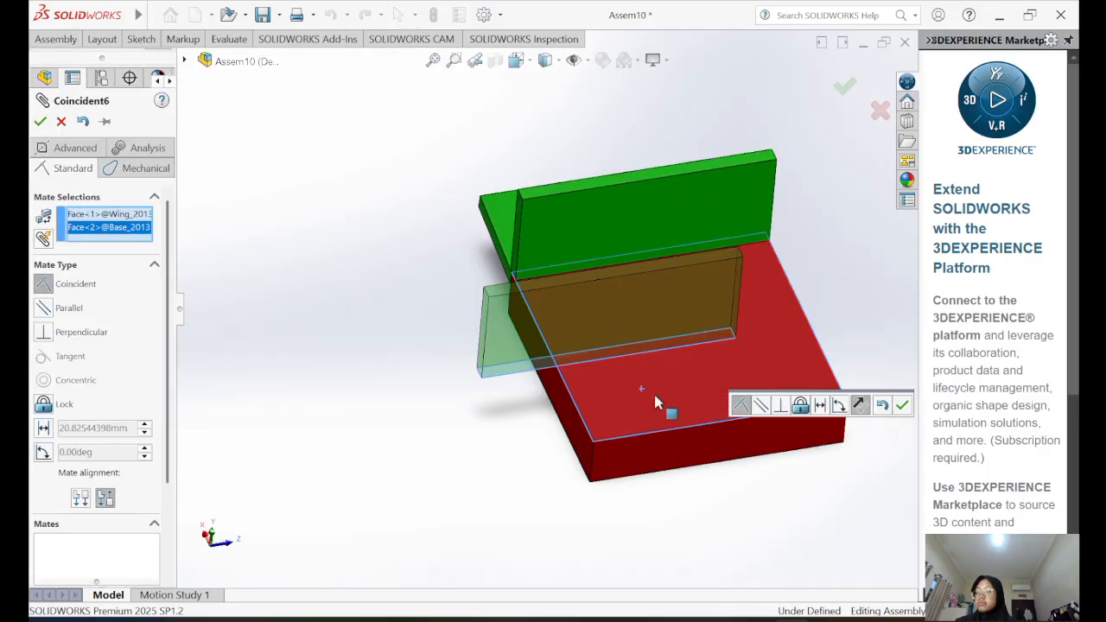
click(40, 121)
click(41, 122)
- Mate the third wing's end face coincident with the base's front face
middle_drag(516, 271, 508, 308)
middle_drag(610, 341, 629, 385)
click(55, 39)
click(158, 62)
click(572, 323)
click(632, 390)
click(40, 122)
click(40, 122)
- Apply a 30 mm distance mate between the facing large faces of Wing_2013<1> and the third wing
middle_drag(418, 262, 519, 302)
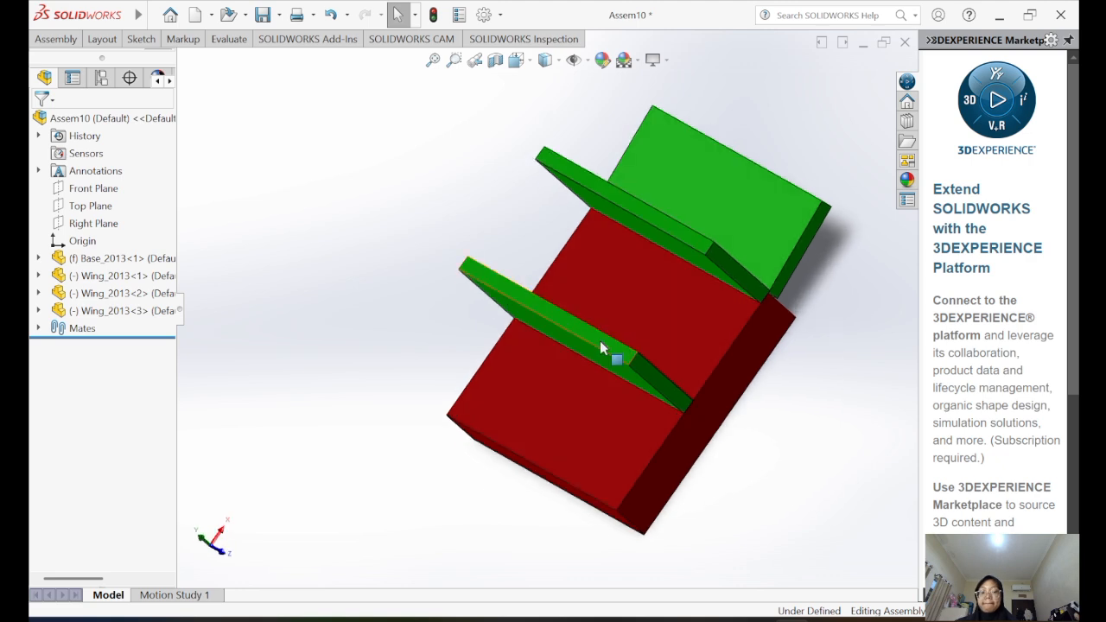
drag(600, 342, 618, 313)
click(56, 38)
click(155, 64)
click(616, 212)
middle_drag(615, 214, 593, 310)
click(591, 313)
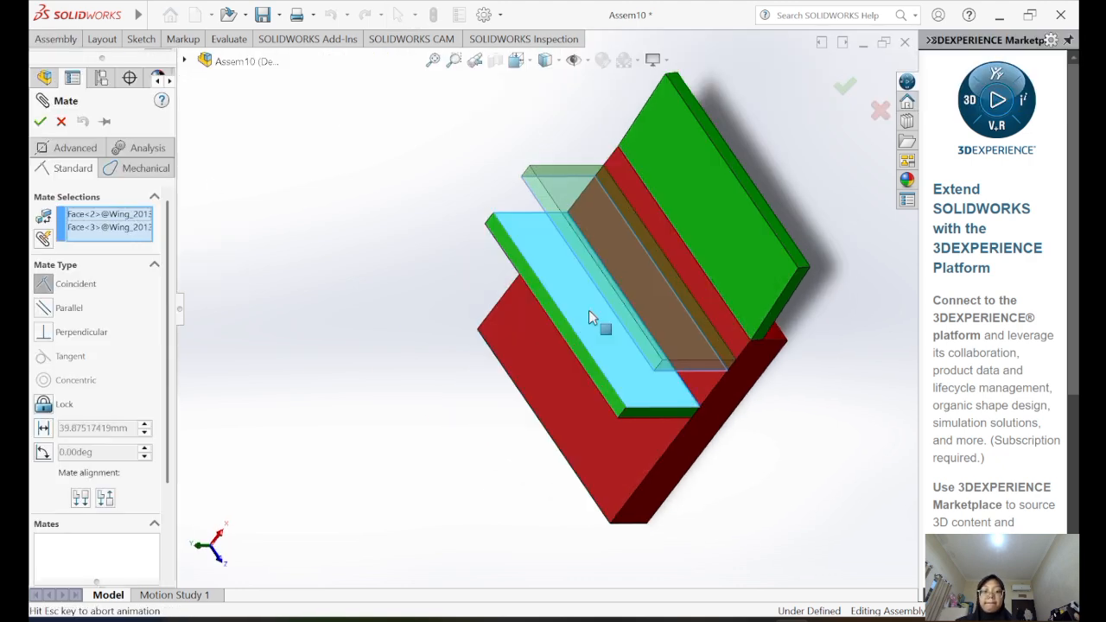
click(44, 428)
text(1)
key(Return)
middle_drag(544, 389, 636, 437)
double_click(79, 428)
text(30)
key(Return)
middle_drag(414, 381, 363, 285)
click(40, 122)
- Delete Wing_2013<1> and the third wing from the assembly, keeping only Wing_2013<2> on the base
middle_drag(679, 307, 648, 313)
click(643, 305)
right_click(666, 403)
click(626, 404)
click(652, 230)
click(715, 340)
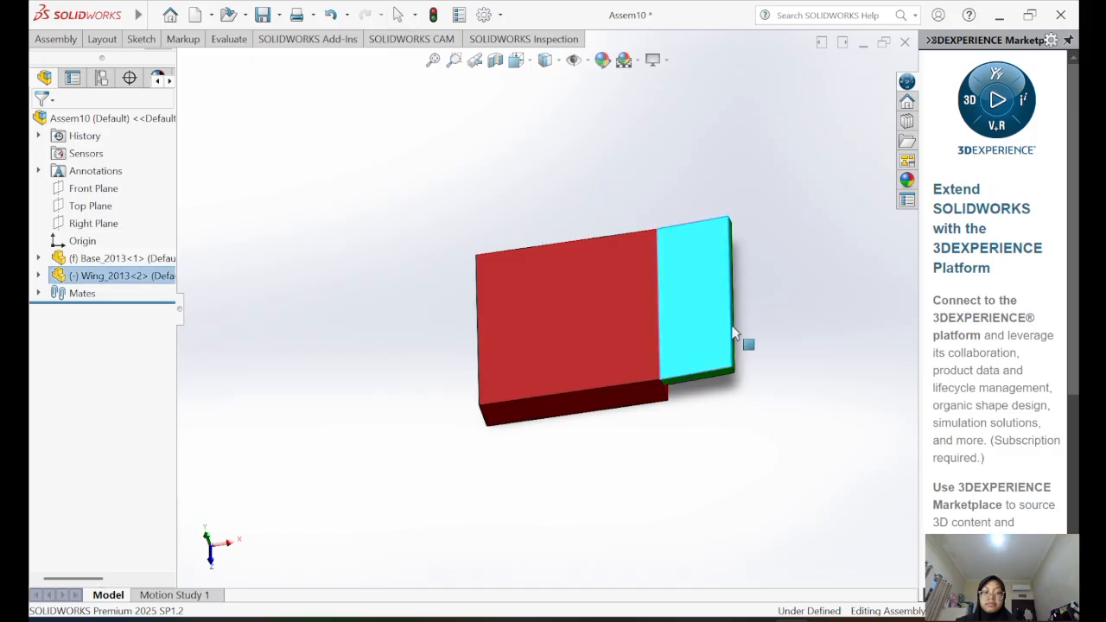
click(489, 168)
- Define an angle mate of 30 degrees between the top face of Wing_2013<2> and the base's top face
scroll(489, 167, down, 3)
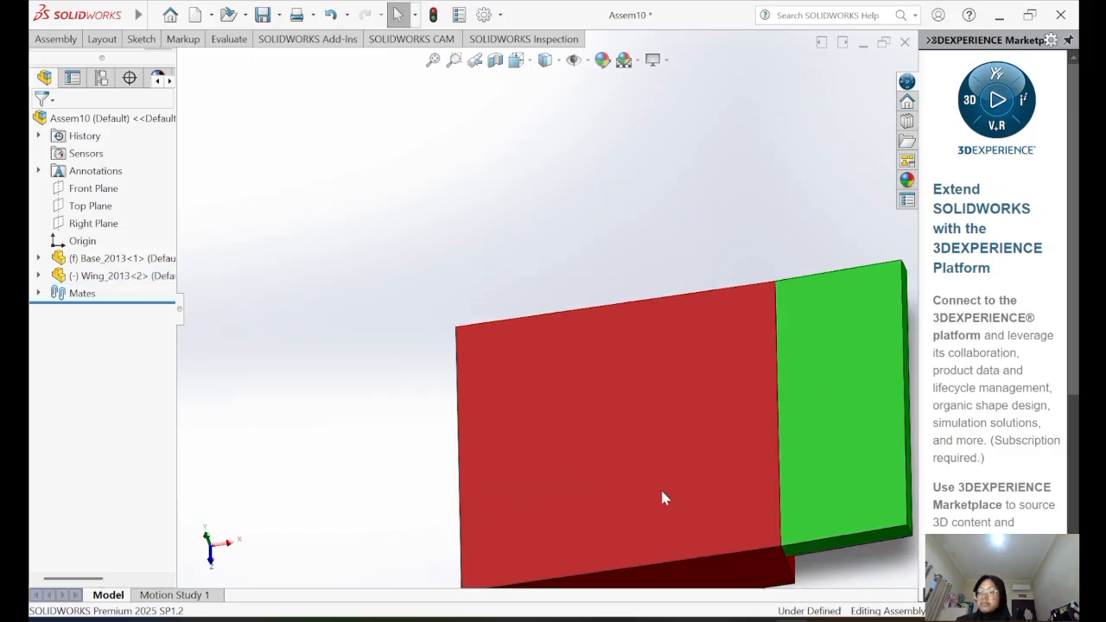
click(56, 40)
click(157, 72)
click(861, 395)
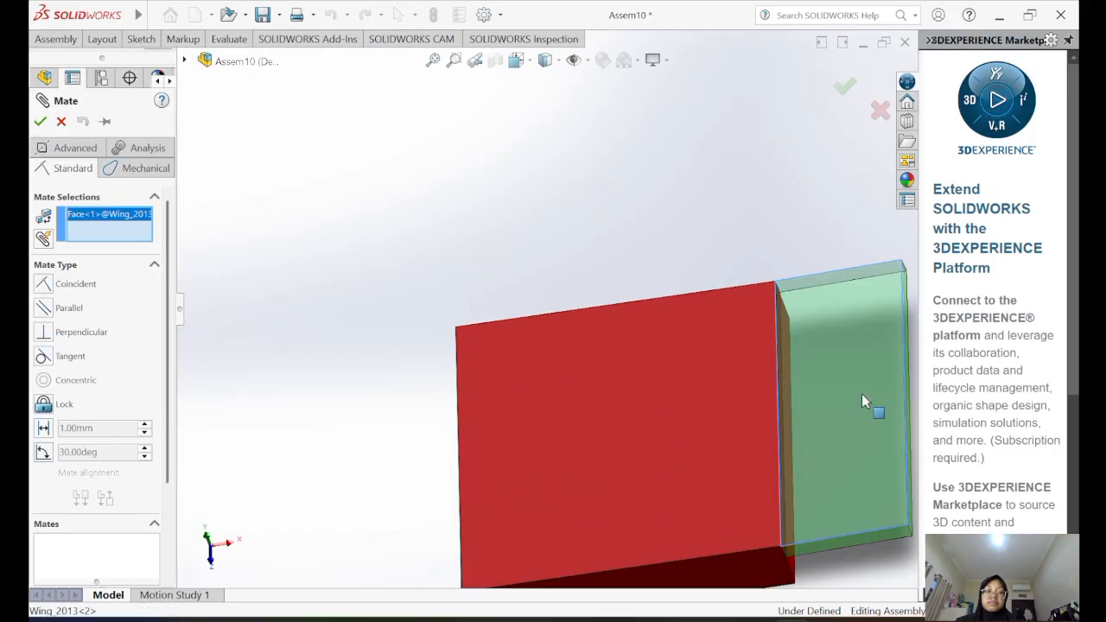
click(654, 422)
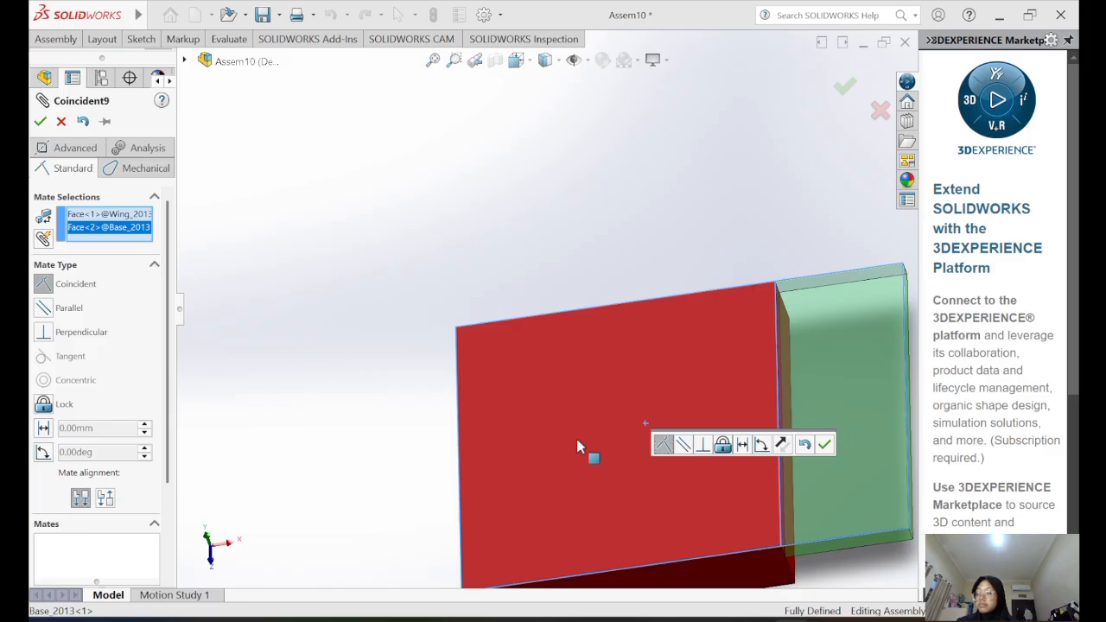
click(42, 452)
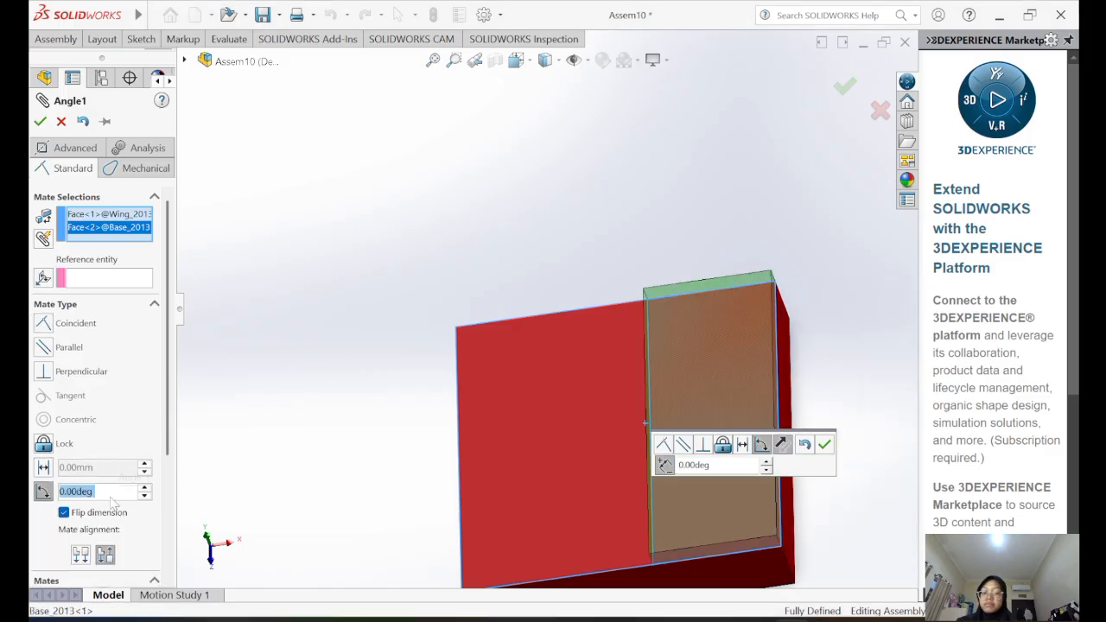
text(30)
key(Return)
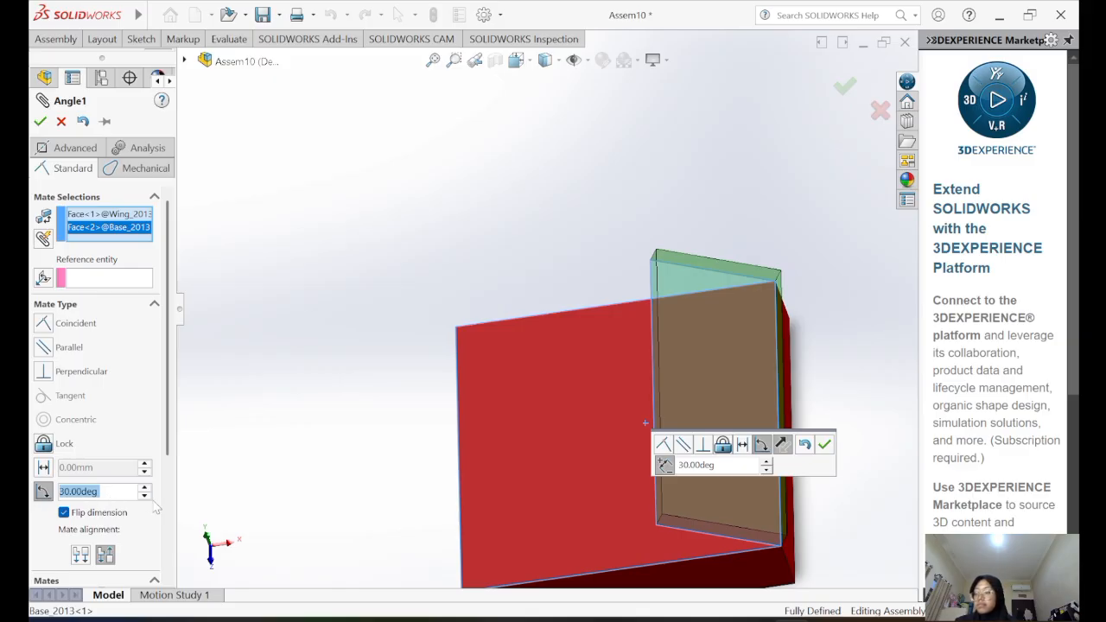
- Try the angle mate between Wing_2013<2> and the base at 130 degrees and at 50 degrees
text(130)
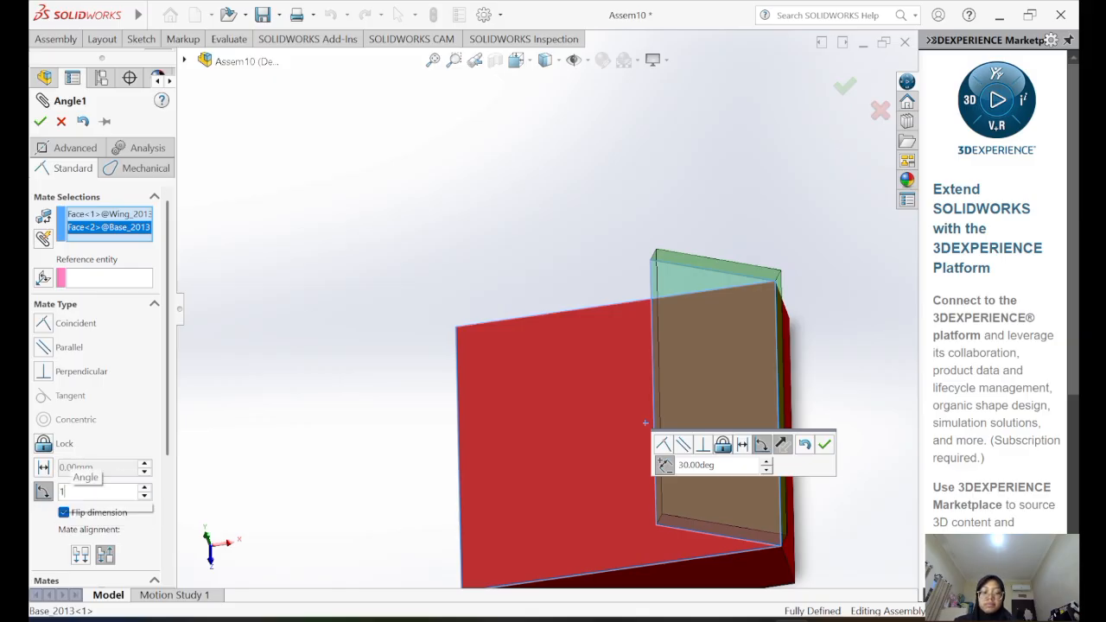
key(Return)
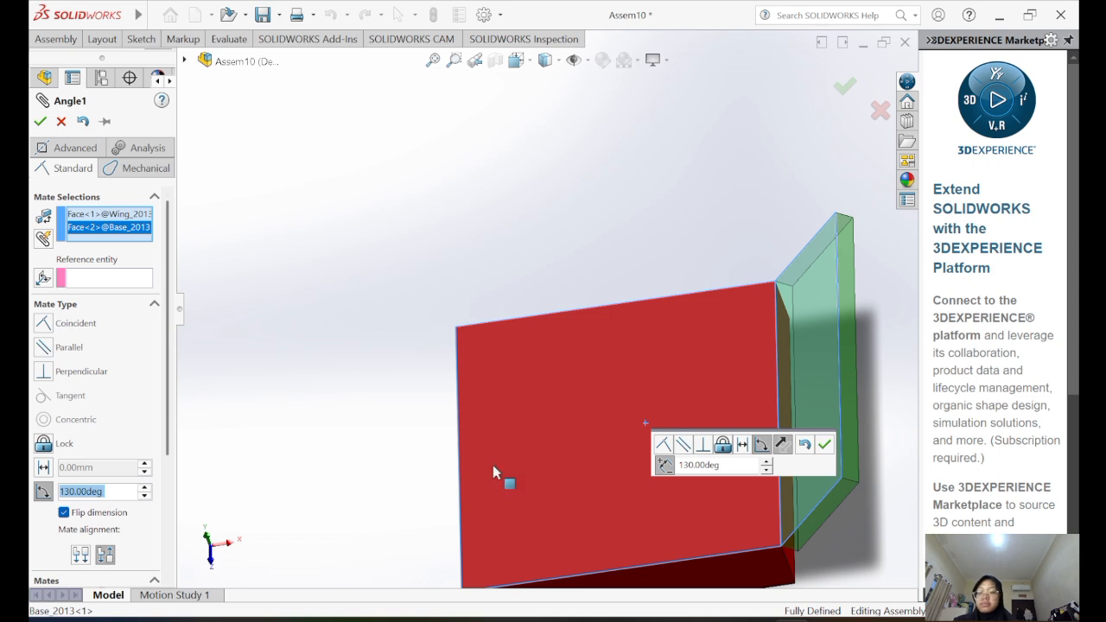
text(5)
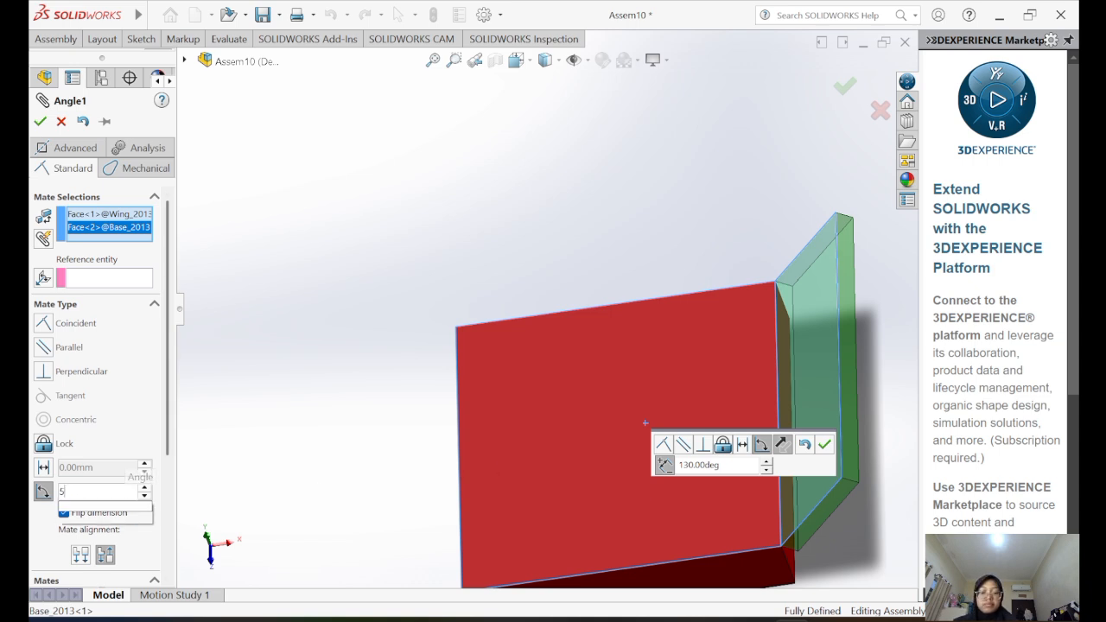
text(0)
key(Return)
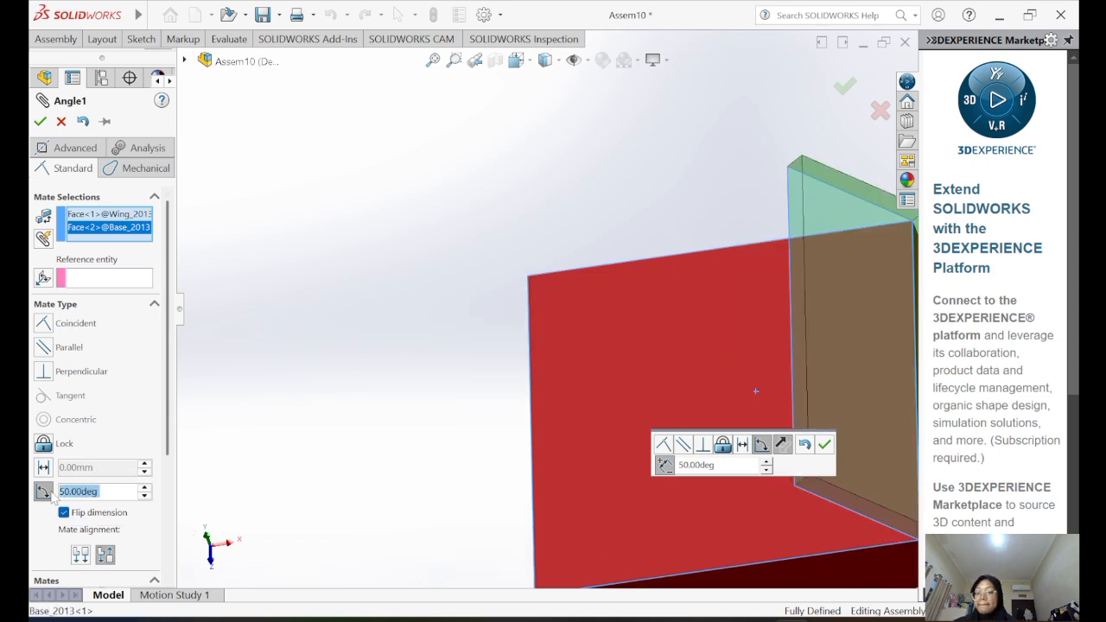
- Set the angle mate between Wing_2013<2> and the base to 120 degrees and accept it
scroll(614, 469, up, 3)
text(120)
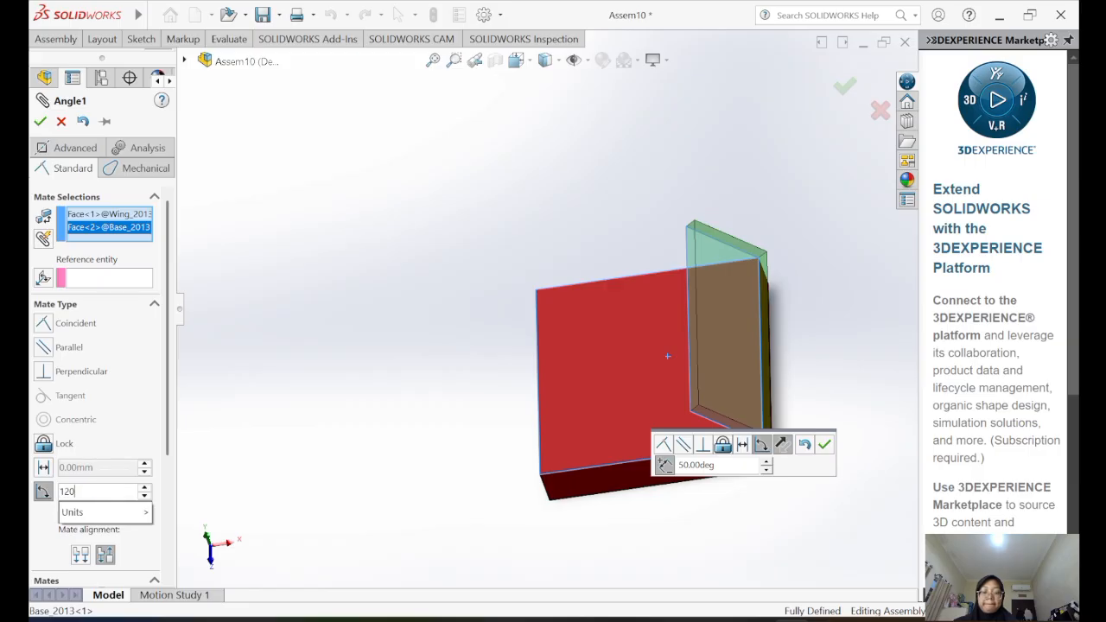
key(Return)
middle_drag(795, 311, 904, 488)
click(825, 444)
- Make two free copies of the hinged wing beside it over the base
click(784, 321)
click(856, 416)
double_click(774, 311)
ctrl+drag(774, 311, 612, 292)
click(500, 285)
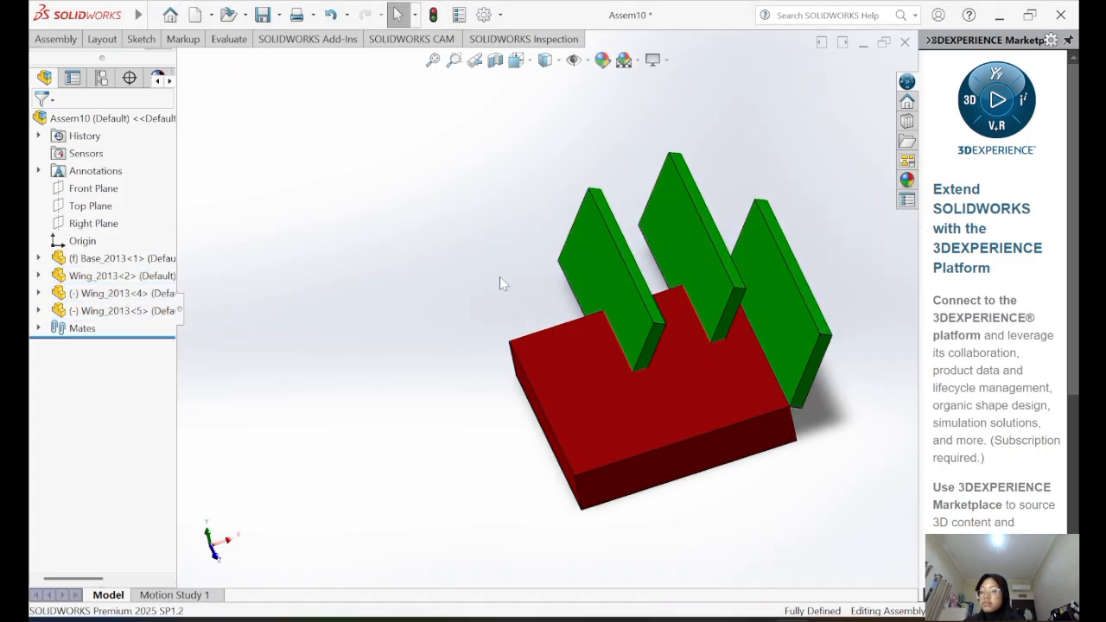
- Move both wing copies, Wing_2013<5> and Wing_2013<4>, up clear of the base
click(633, 325)
middle_drag(634, 325, 616, 277)
drag(617, 277, 576, 210)
drag(687, 277, 701, 199)
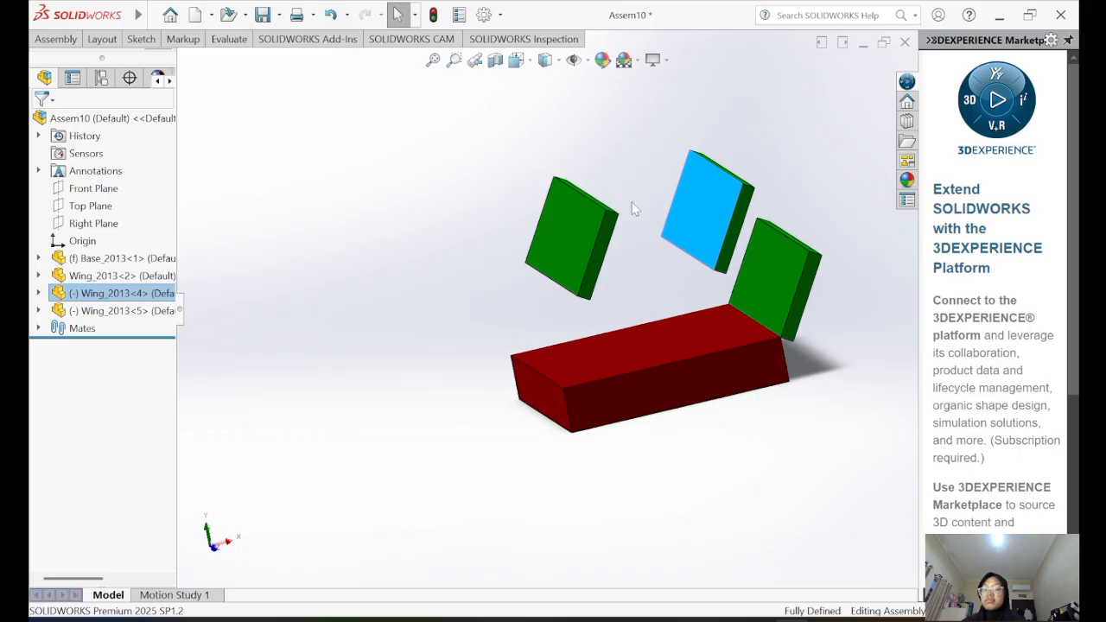
click(344, 229)
- Apply a Lock mate between Wing_2013<5> and Wing_2013<4>, and move the locked pair slightly as a test
mouse_move(76, 15)
click(57, 39)
click(159, 64)
middle_drag(485, 322, 515, 361)
click(579, 227)
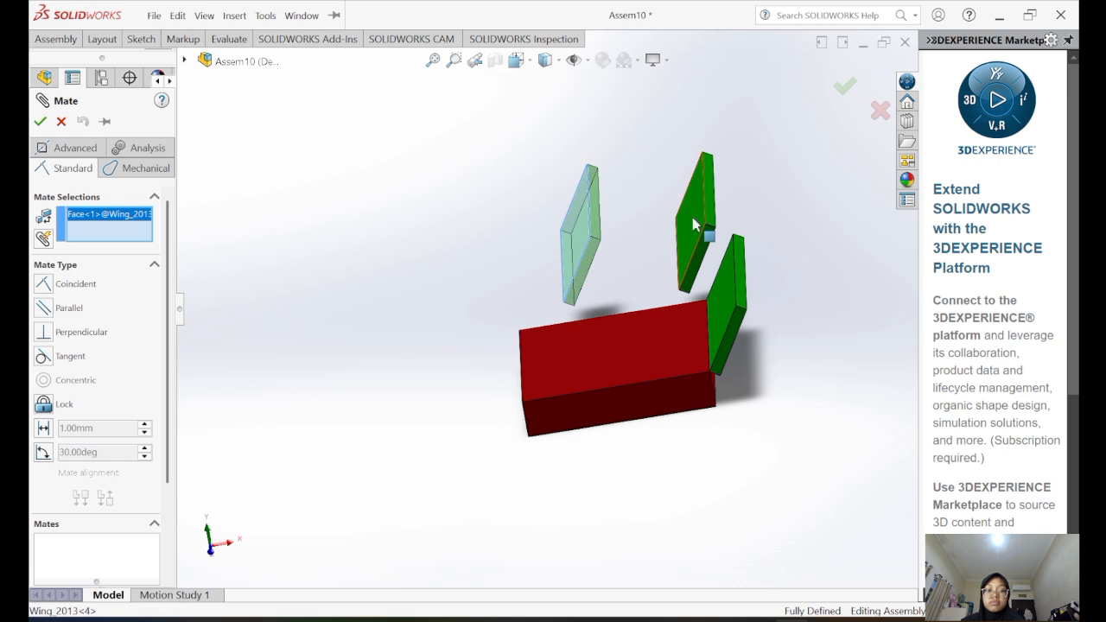
click(696, 216)
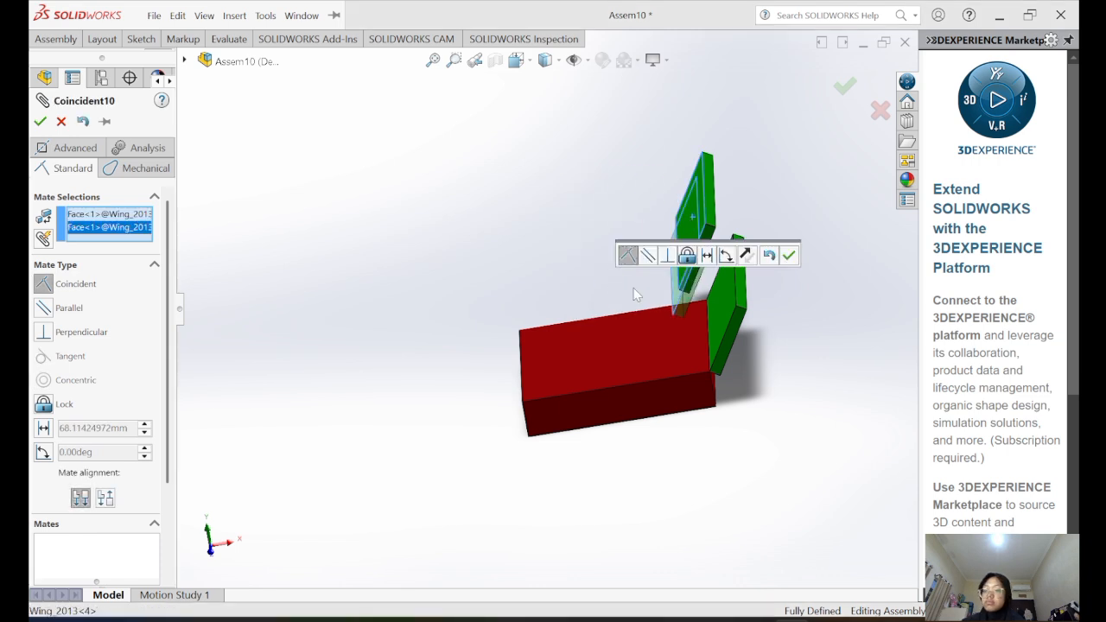
click(43, 403)
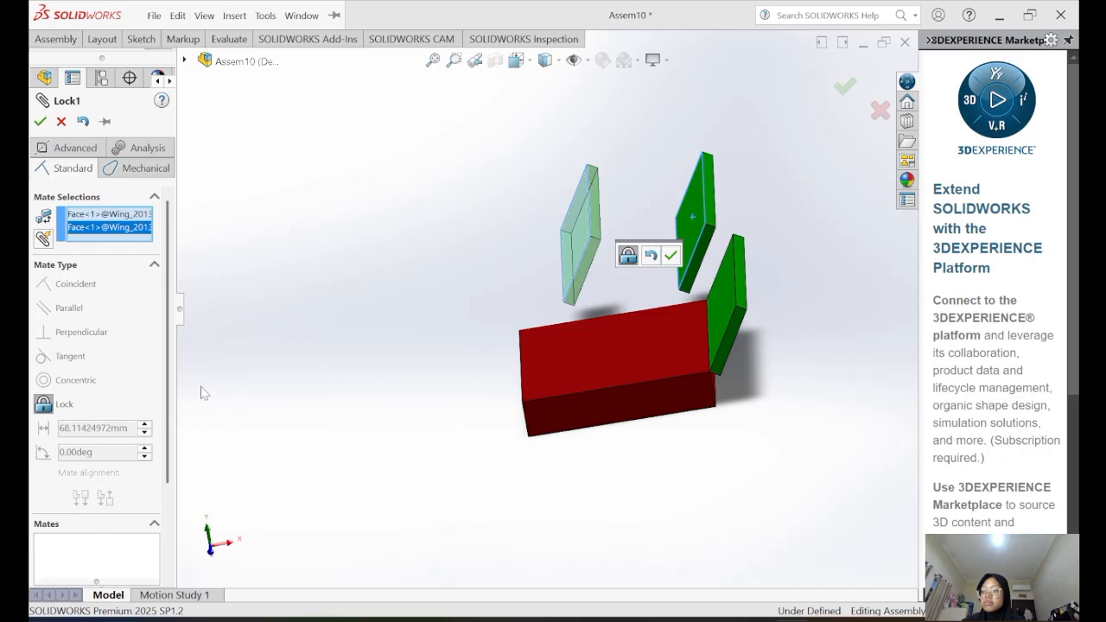
click(40, 121)
click(40, 121)
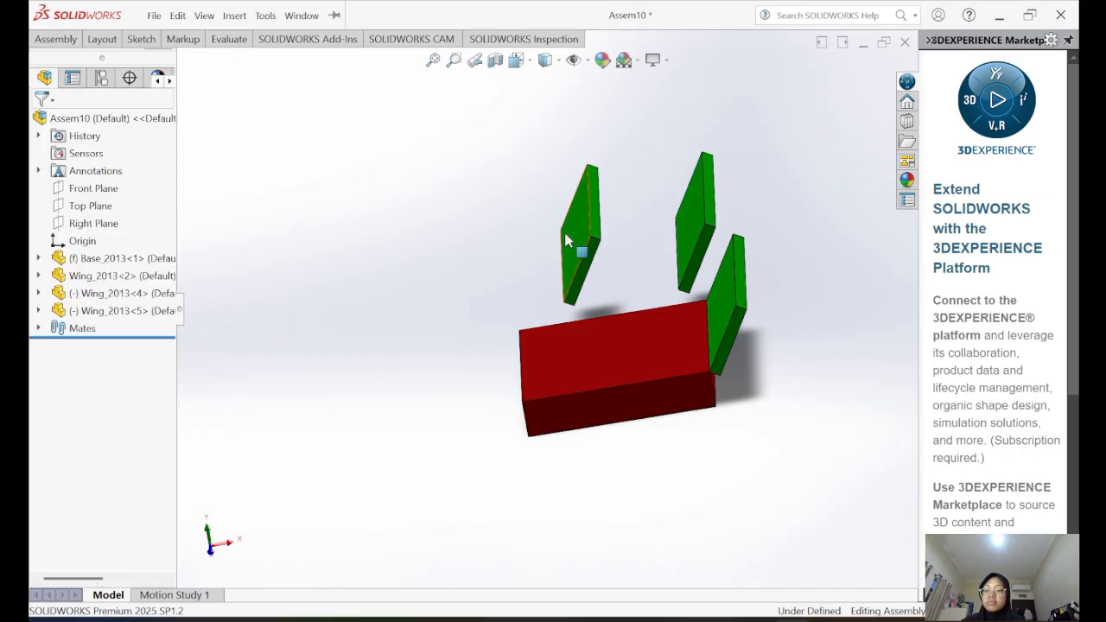
drag(711, 238, 665, 228)
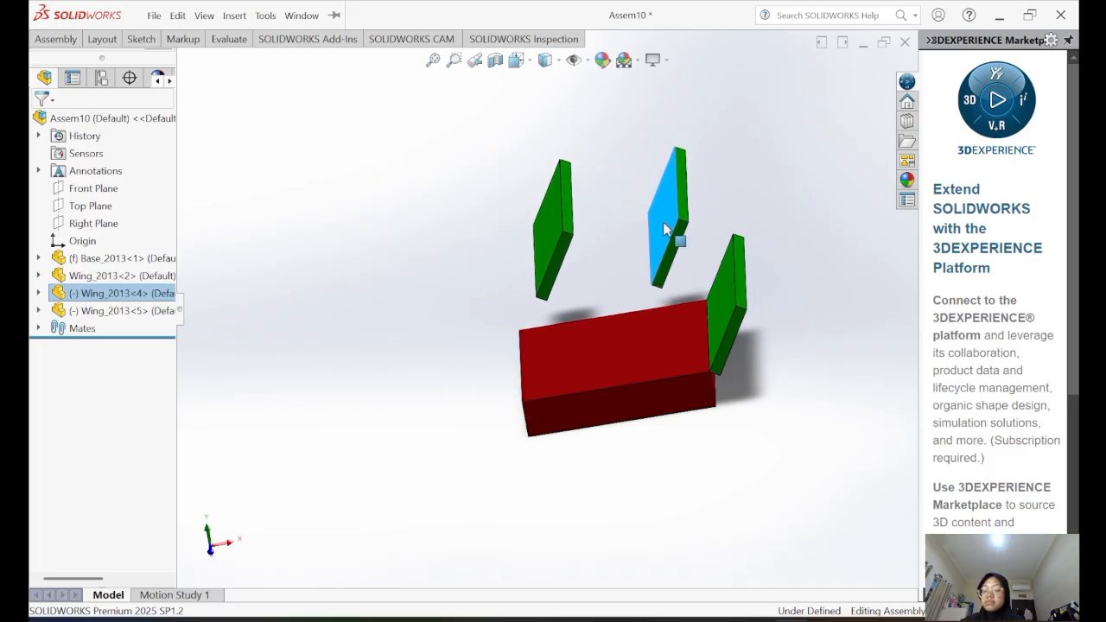
click(242, 181)
- Apply a Lock mate between the large face of Wing_2013<5> and the base's top face
click(55, 39)
click(157, 77)
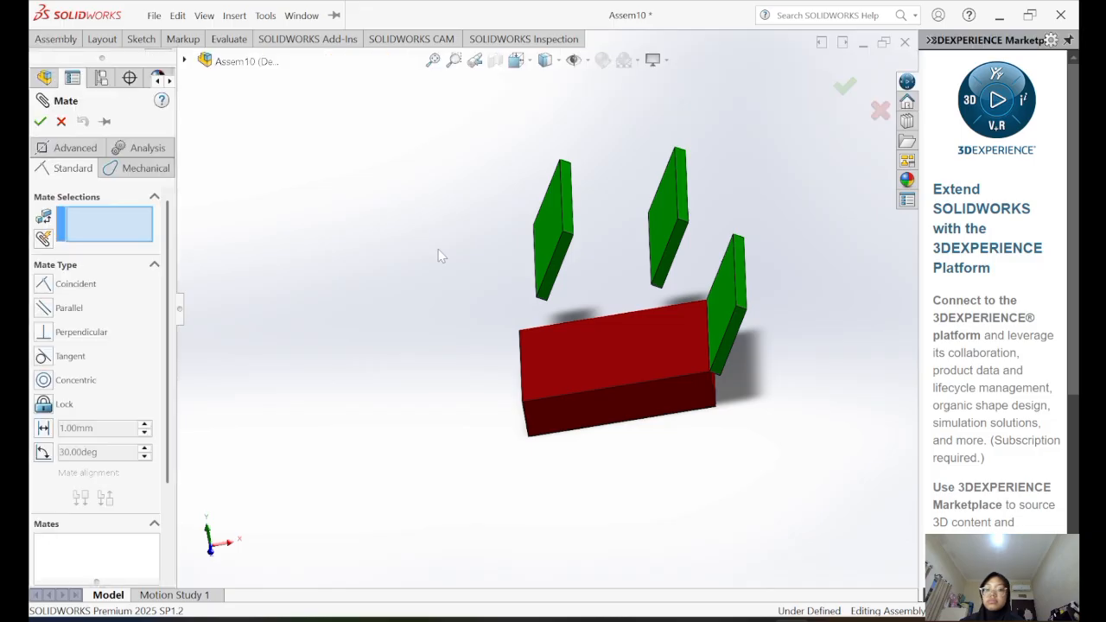
click(547, 243)
click(565, 361)
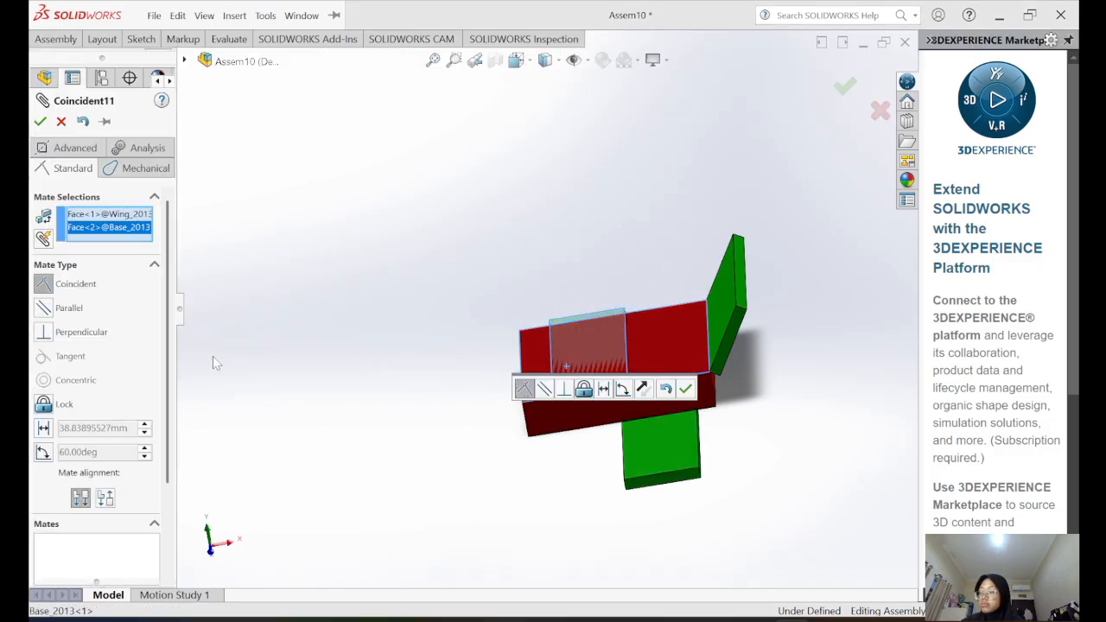
click(48, 404)
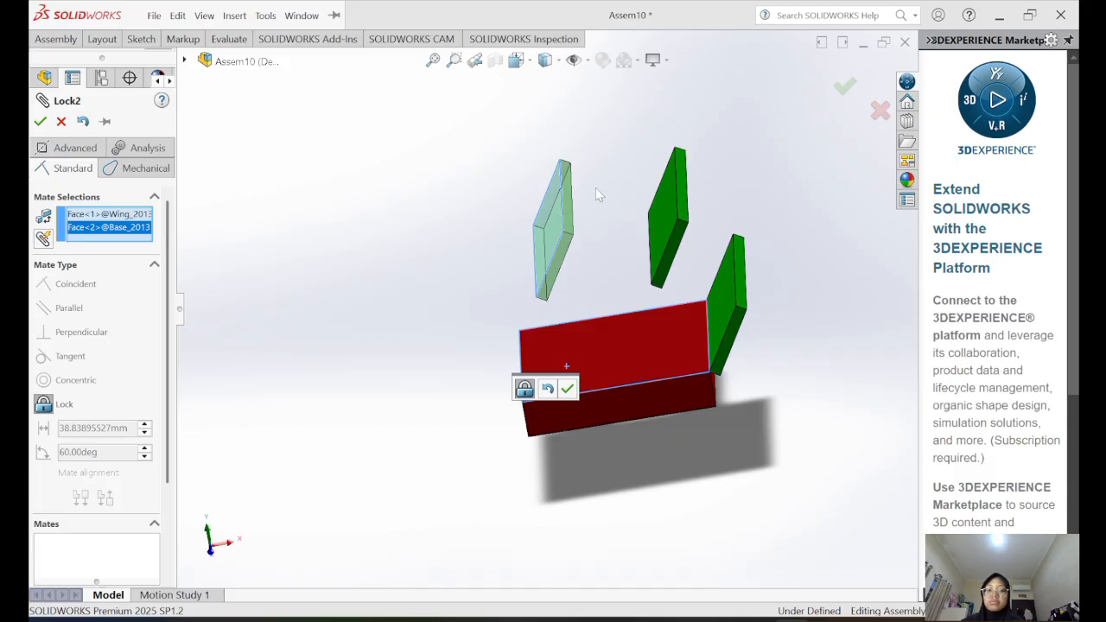
click(40, 122)
click(40, 122)
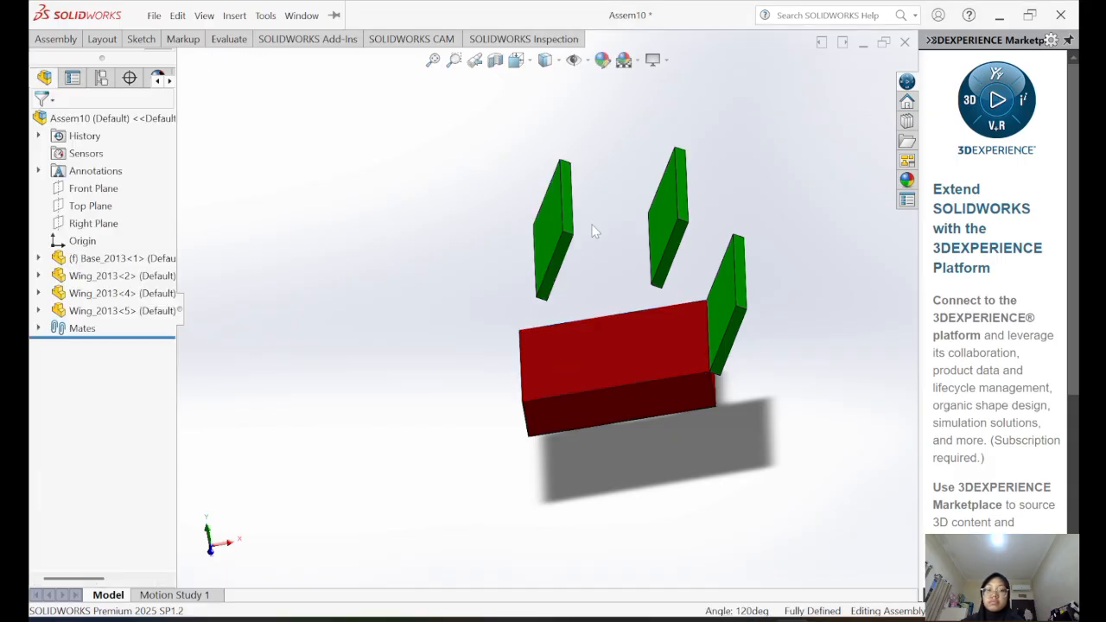
- Test whether the two locked wing copies and the base can still be moved
click(558, 238)
click(666, 229)
click(564, 390)
click(587, 270)
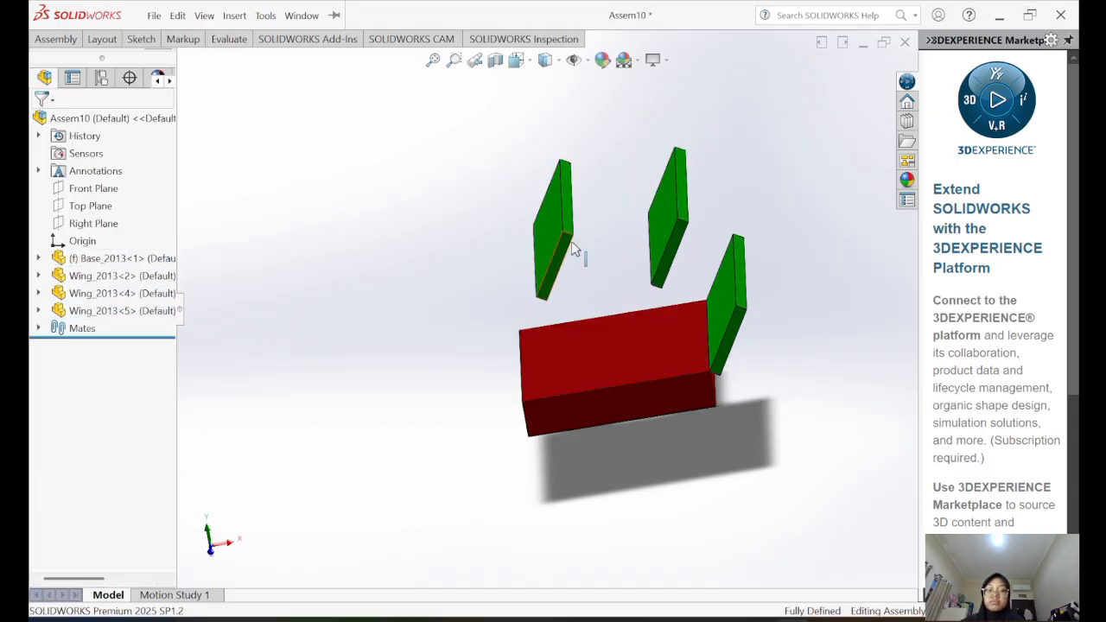
middle_drag(481, 309, 533, 297)
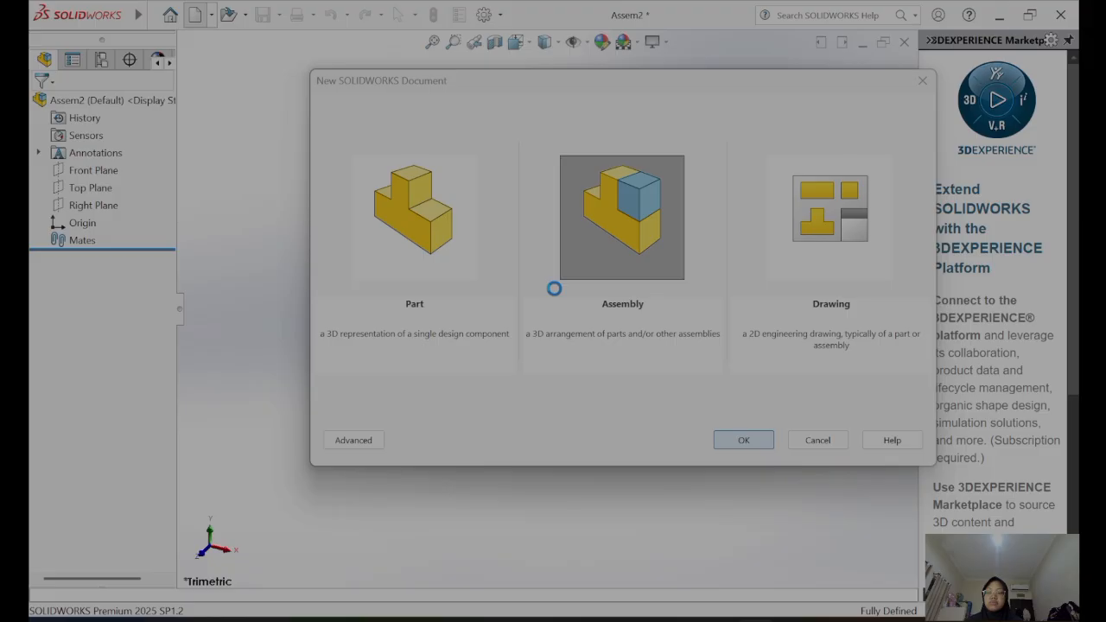
- Create a new assembly and place the Lab_ring_2015 part in it
double_click(553, 286)
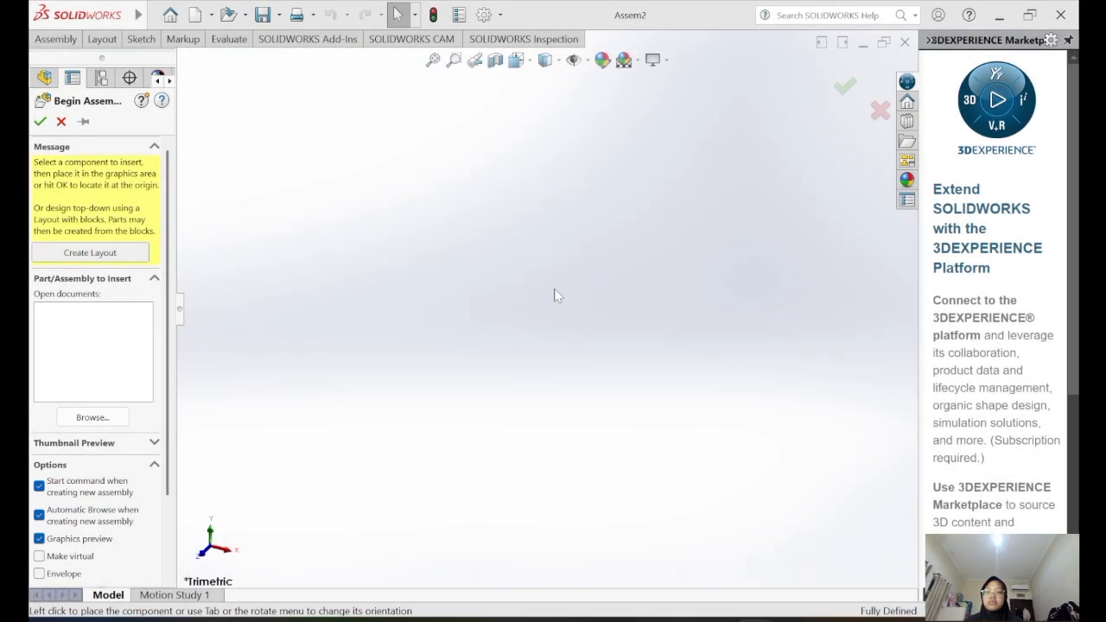
scroll(113, 221, down, 5)
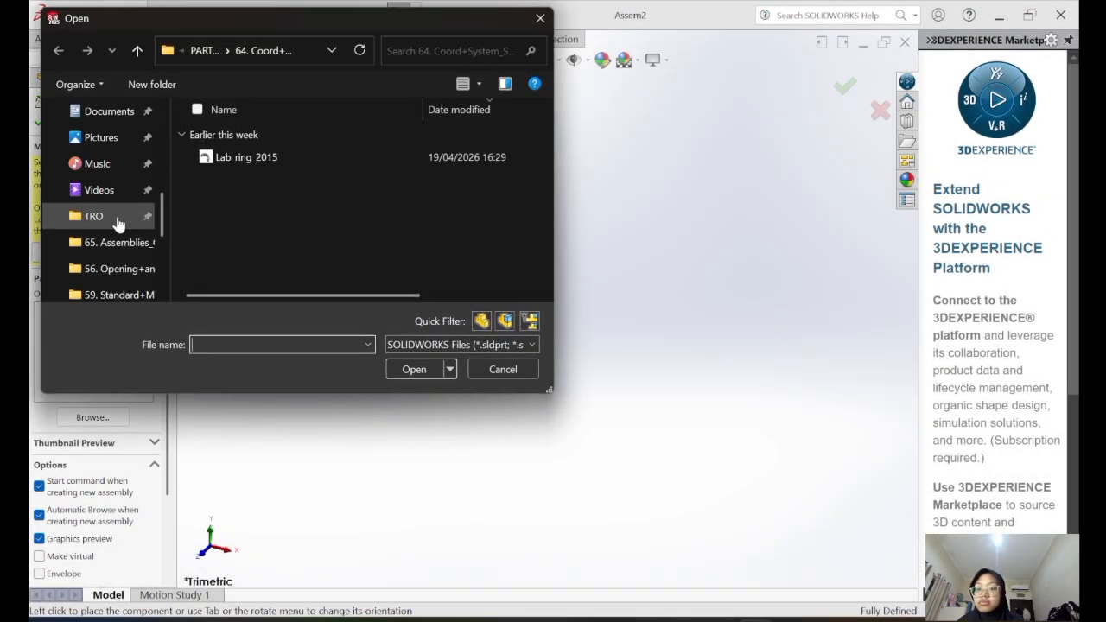
double_click(246, 157)
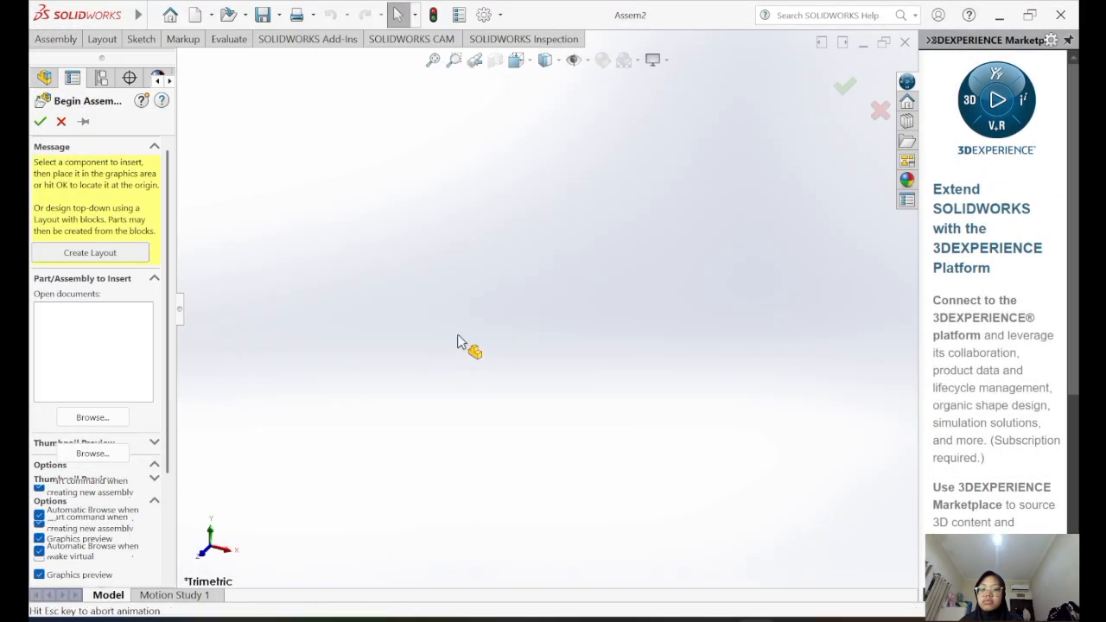
click(577, 325)
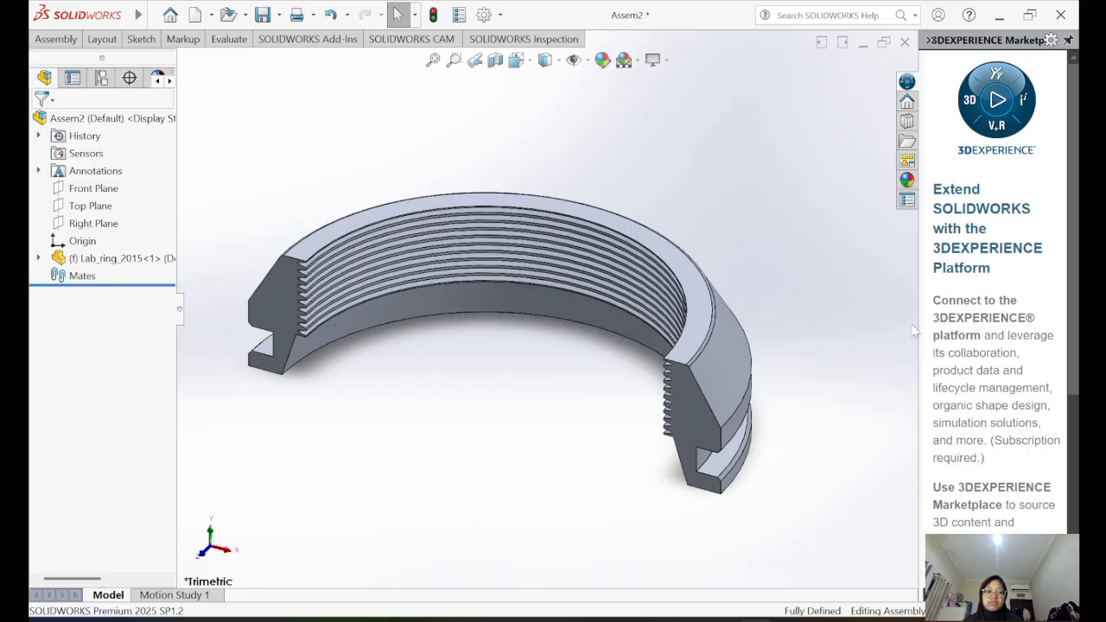
drag(919, 323, 1084, 323)
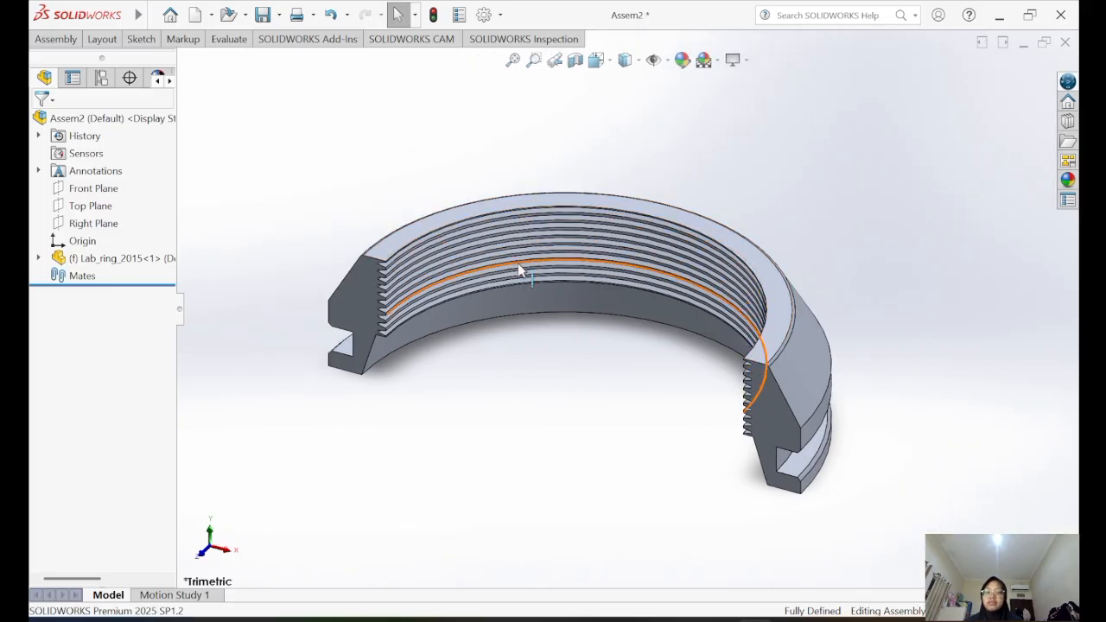
- Review the mass properties of the ring assembly, including its center of mass relative to the default coordinate system
click(228, 39)
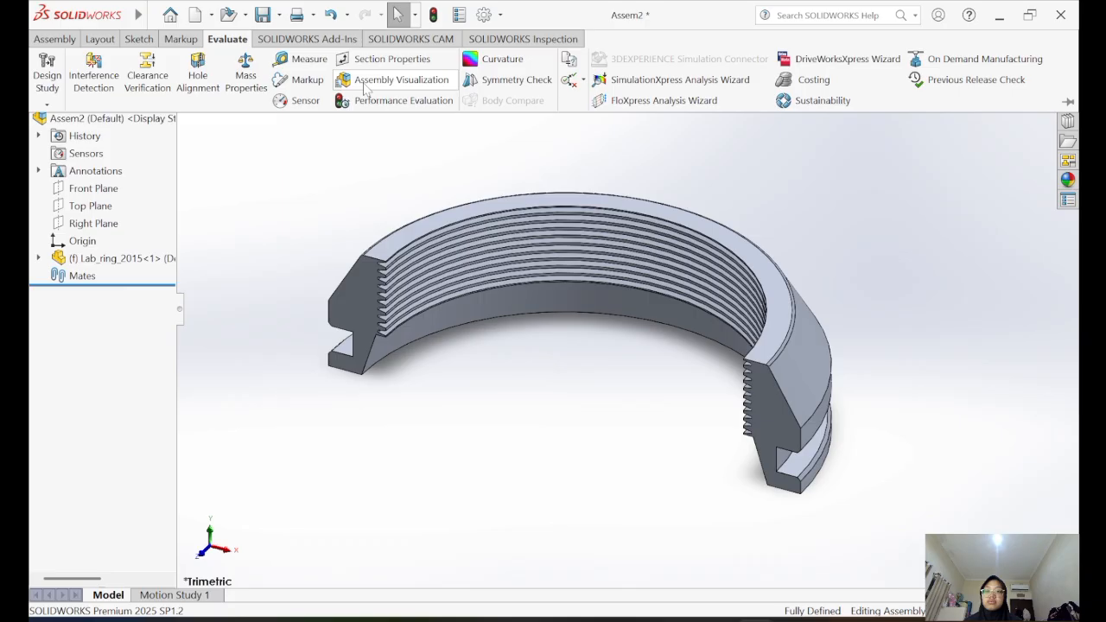
click(246, 78)
drag(412, 314, 511, 314)
click(512, 315)
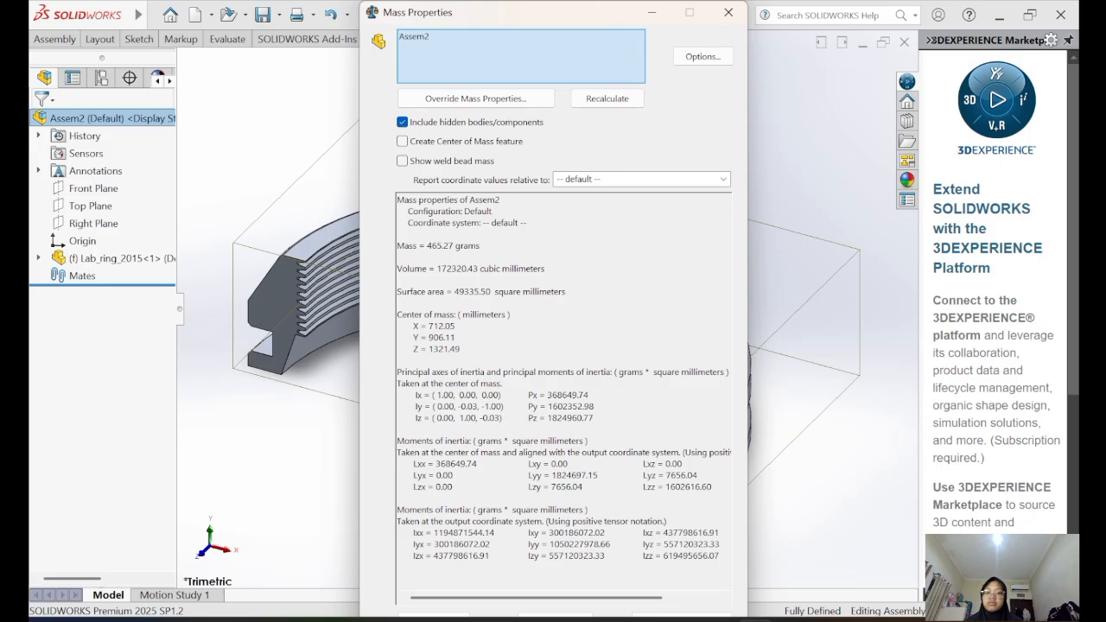
click(728, 12)
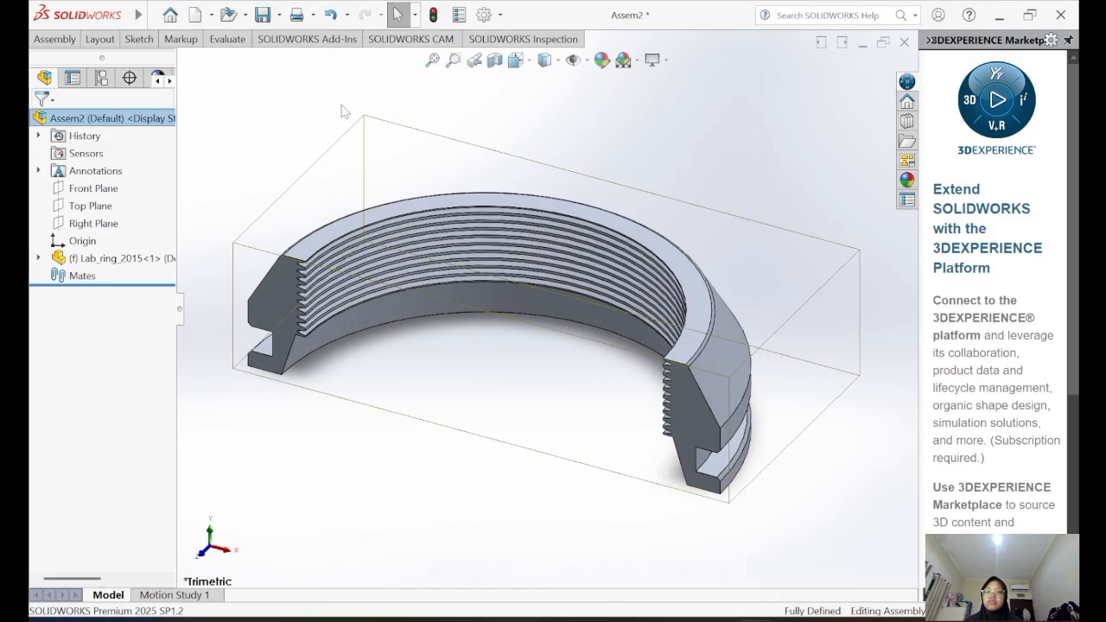
- Start a reference coordinate system with its origin at the lower inner corner vertex of the ring's cut end face
click(55, 39)
click(538, 95)
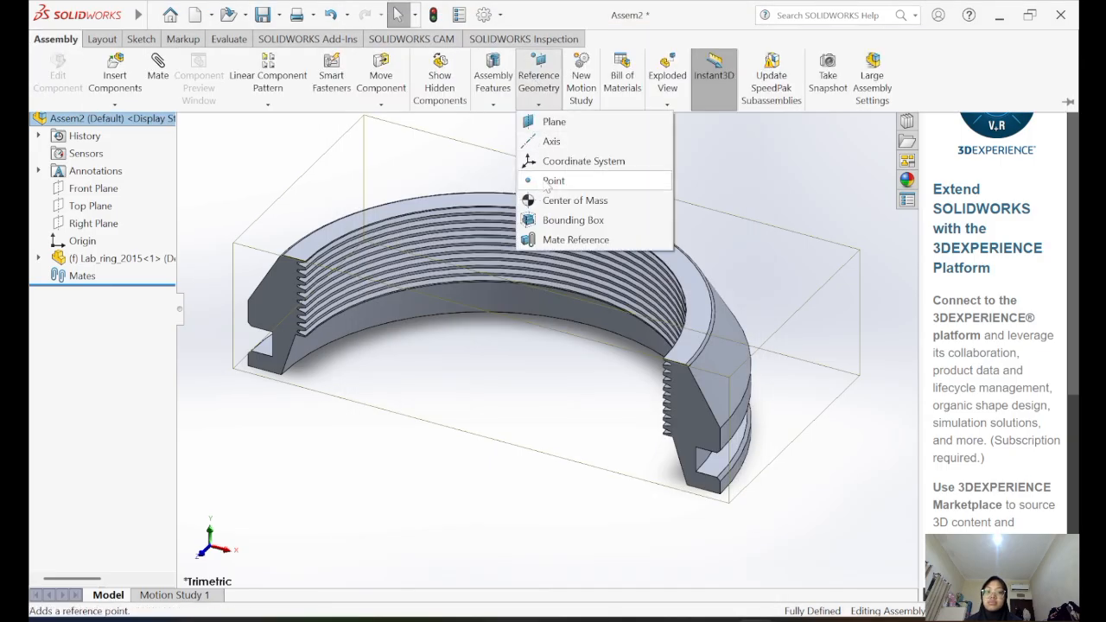
click(570, 160)
scroll(642, 561, down, 5)
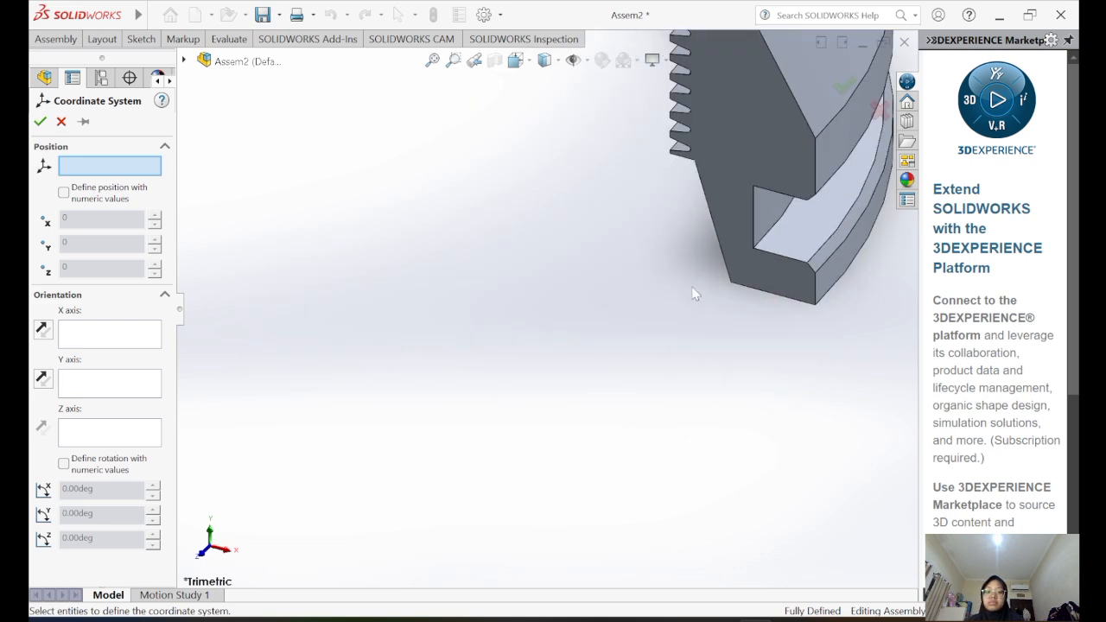
scroll(725, 280, down, 7)
scroll(724, 293, down, 3)
click(561, 377)
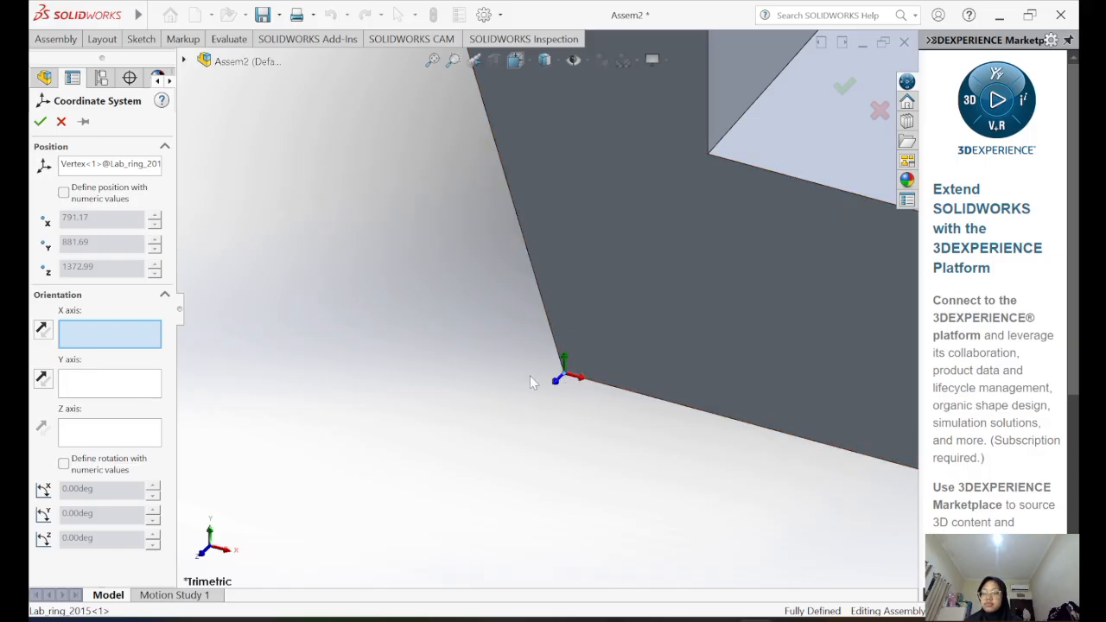
- Align the coordinate system's X axis to the slanted inner edge and its Y axis to the bottom edge, with Y reversed
click(551, 333)
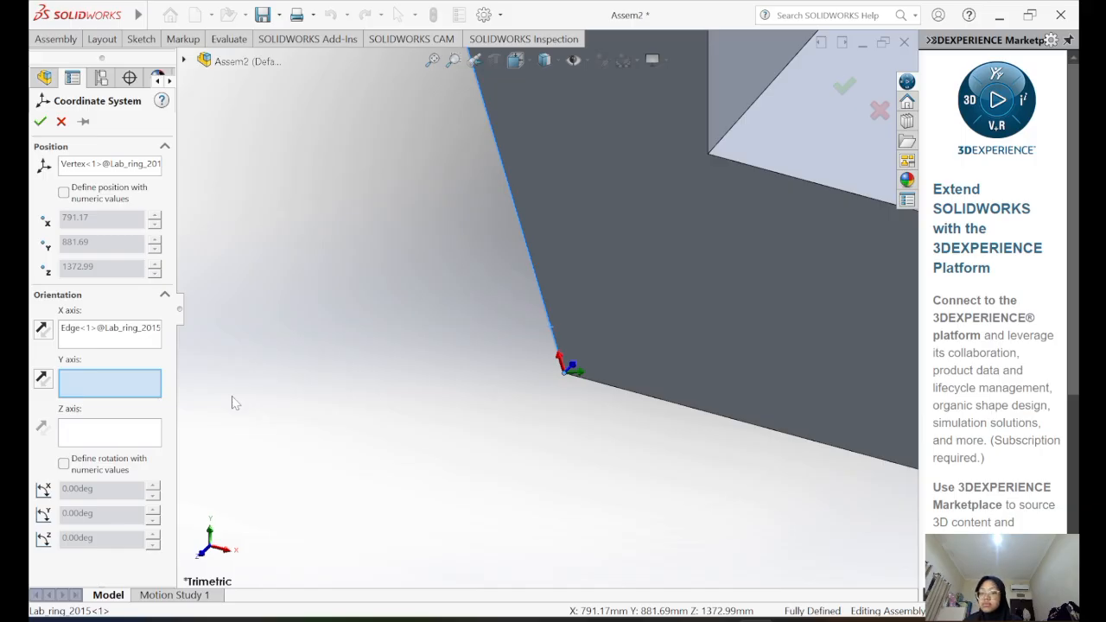
click(671, 413)
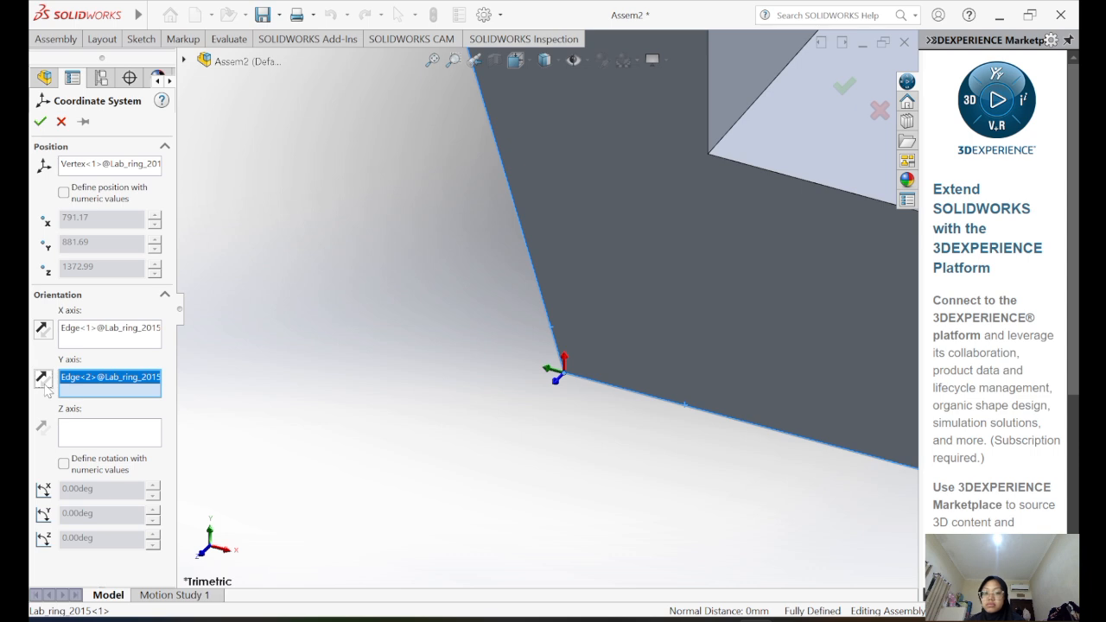
click(42, 380)
- Align the coordinate system's Z axis to the vertical edge of the ring's groove and reverse its direction
click(147, 434)
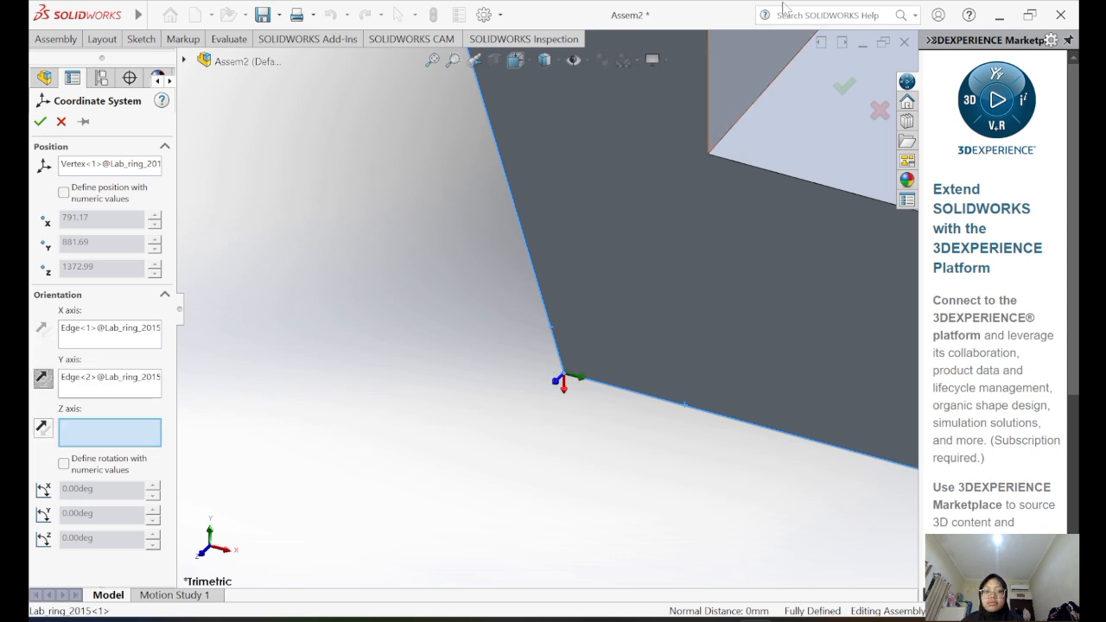
scroll(711, 98, up, 3)
click(639, 131)
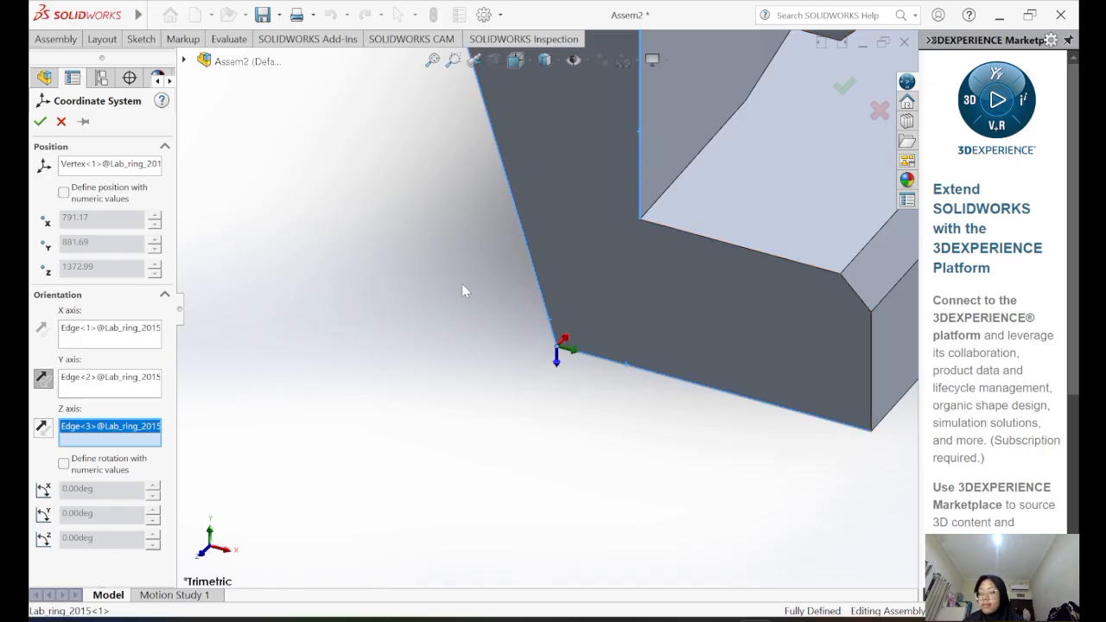
click(44, 426)
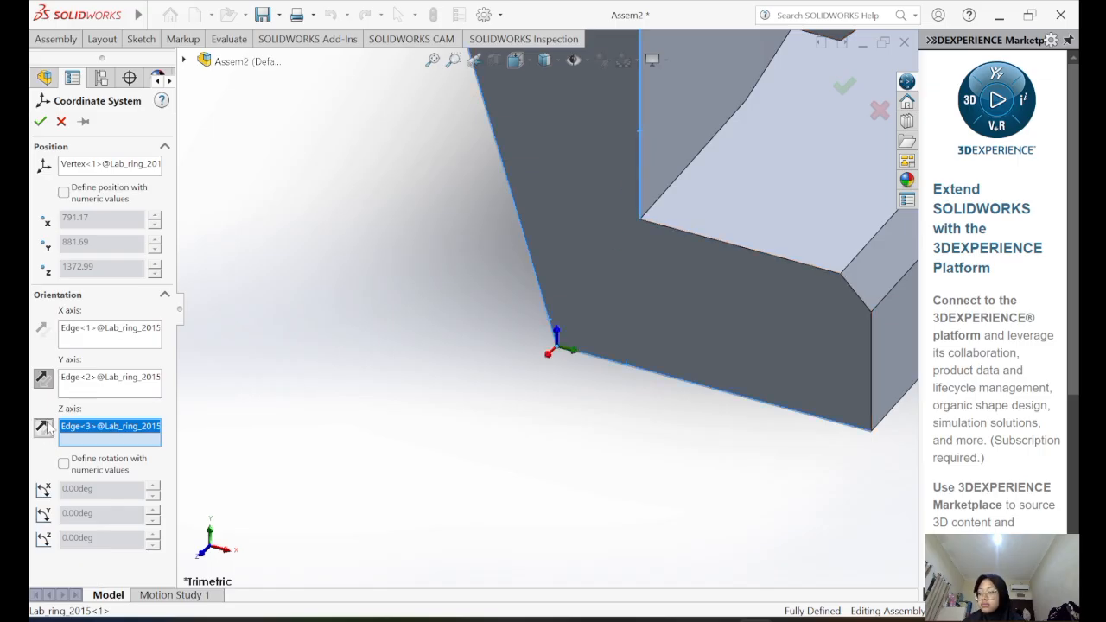
middle_drag(291, 420, 687, 442)
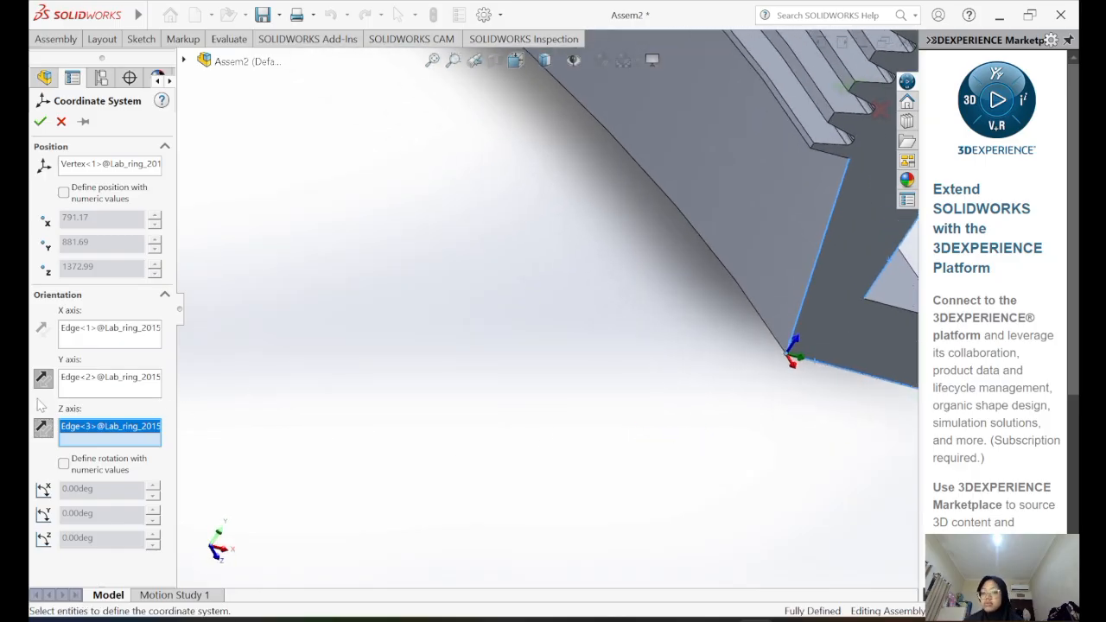
- Flip the coordinate system's Y axis direction again and create the coordinate system at the ring's corner vertex
click(41, 378)
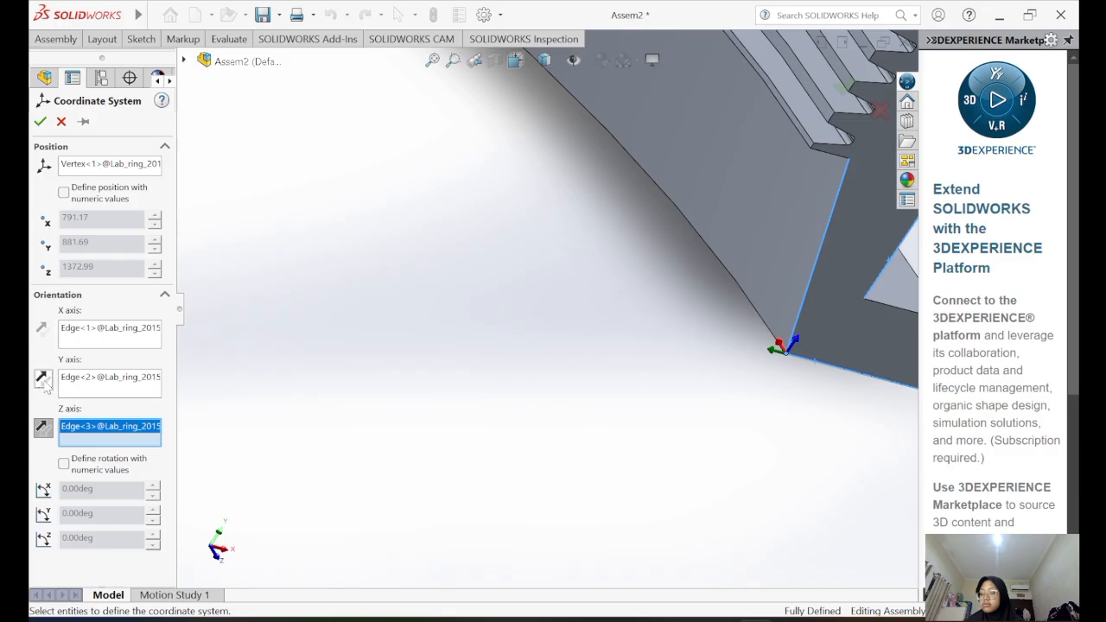
middle_drag(275, 386, 713, 314)
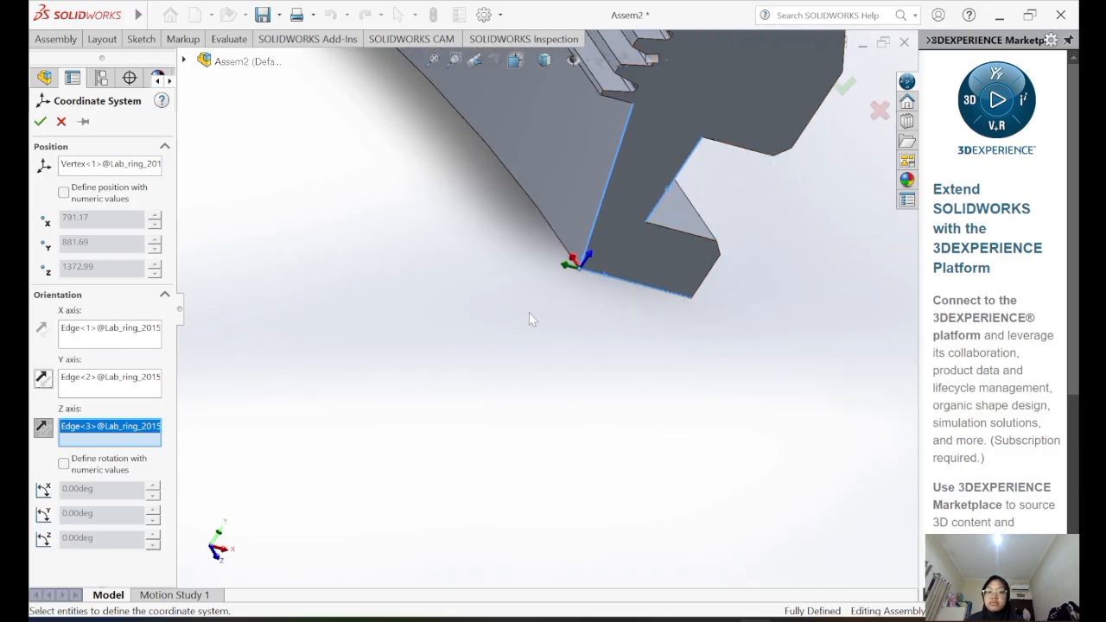
middle_drag(528, 314, 508, 328)
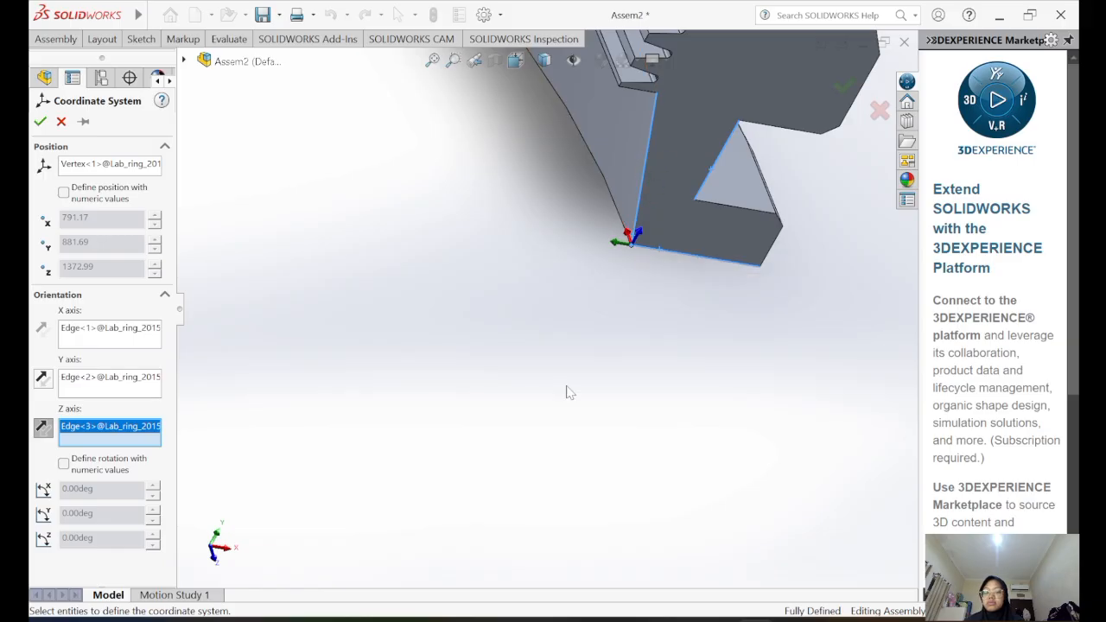
click(40, 121)
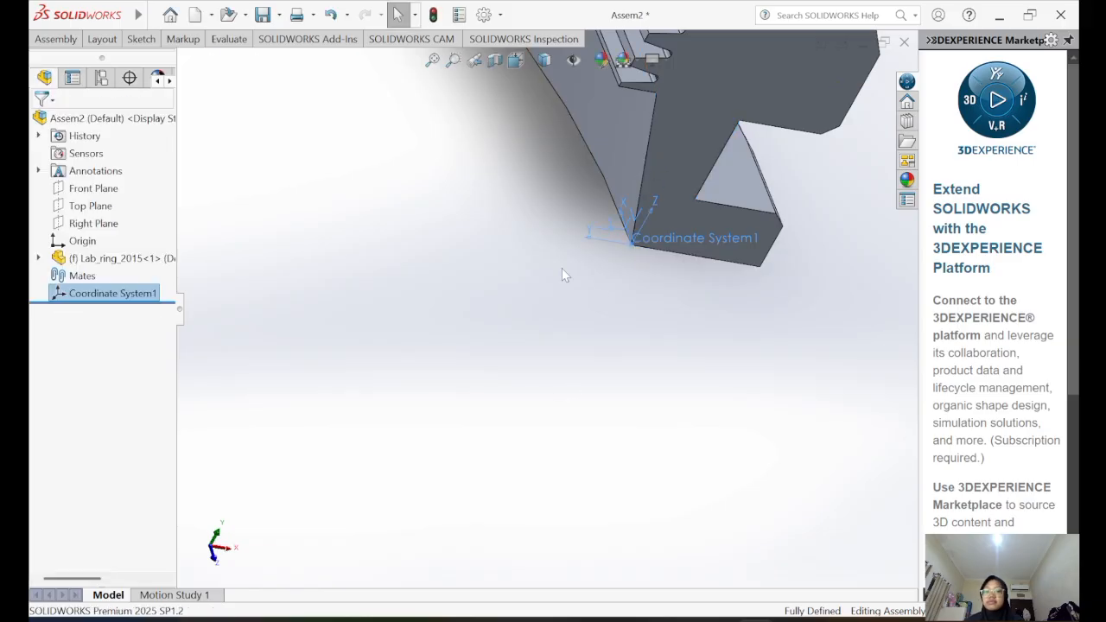
- Report the ring assembly's mass properties relative to Coordinate System1 and examine its center of mass
scroll(563, 271, up, 6)
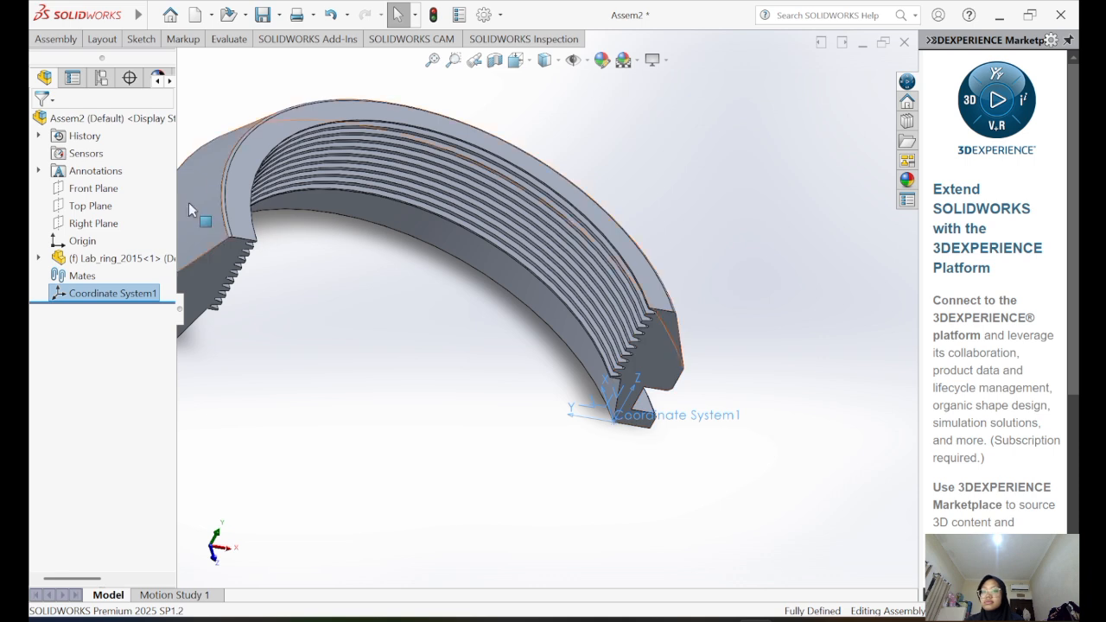
click(229, 39)
click(251, 59)
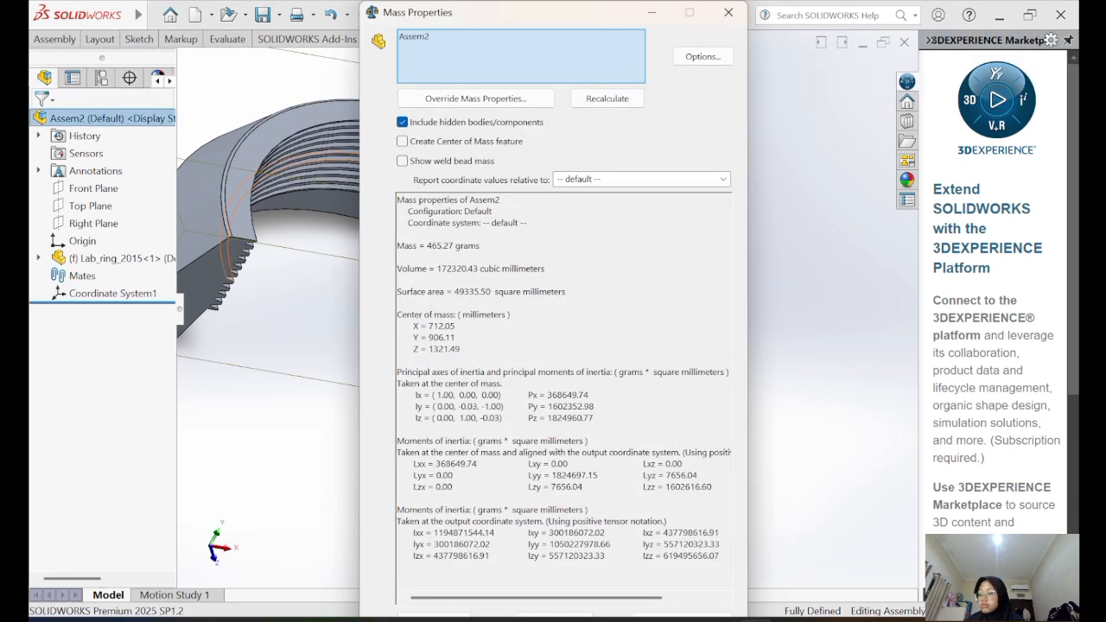
click(722, 178)
click(605, 207)
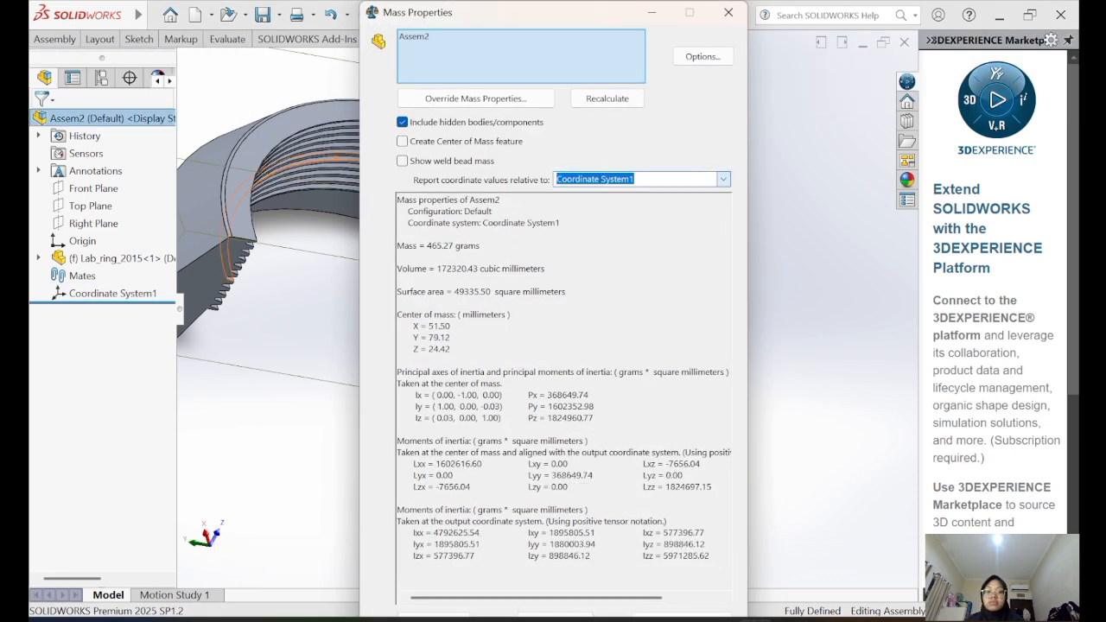
drag(397, 315, 452, 349)
click(452, 349)
drag(397, 314, 451, 349)
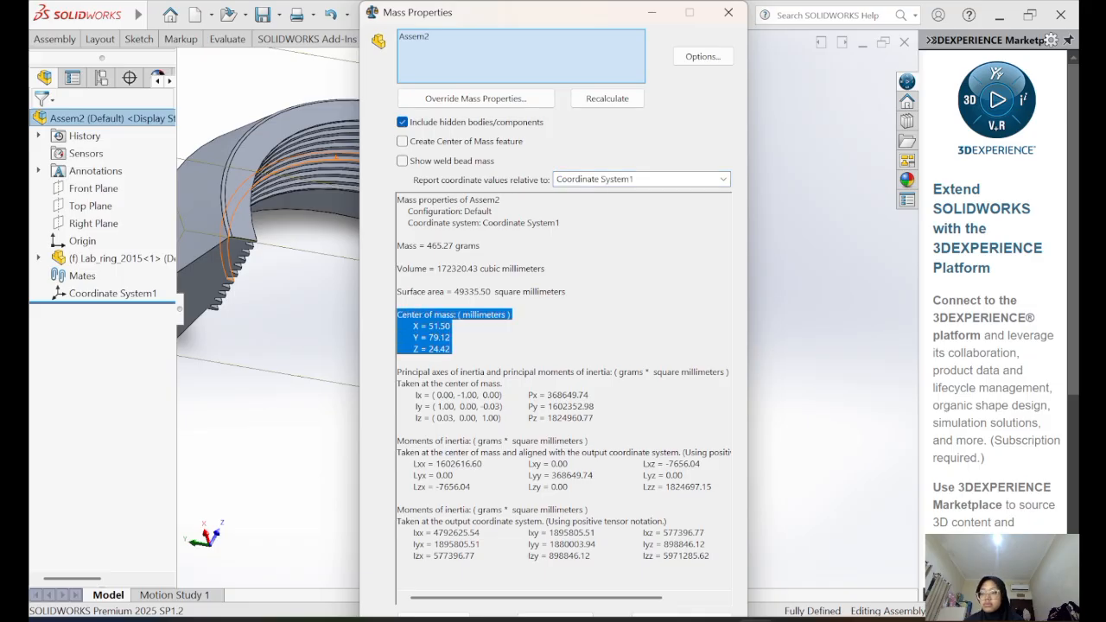
- Compare the center of mass relative to the default system and Coordinate System1, and close the mass properties report
click(723, 179)
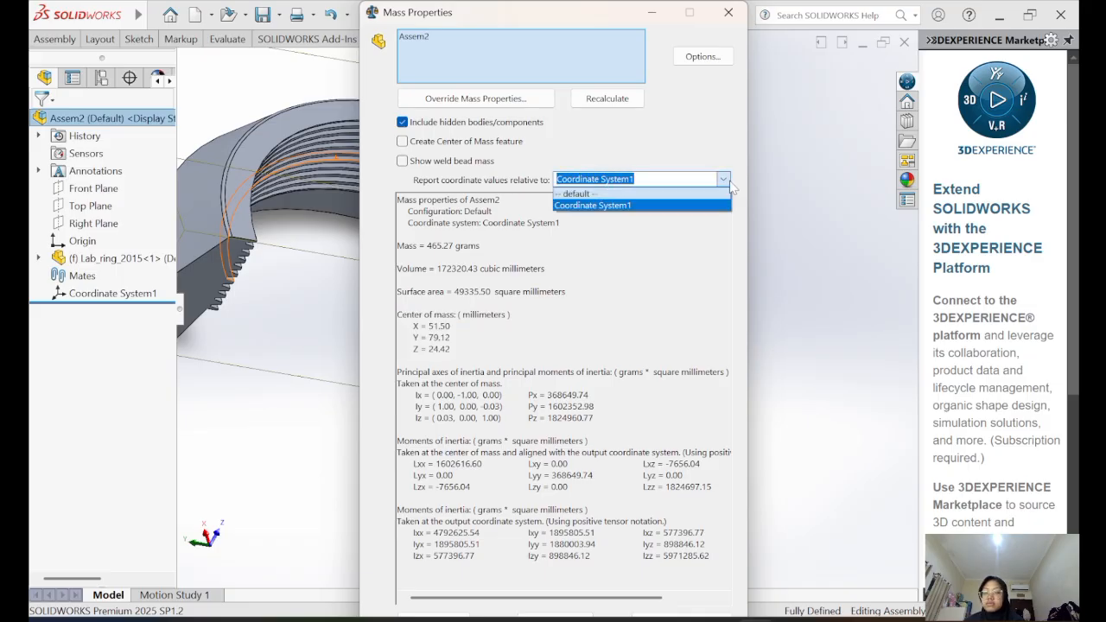
click(717, 193)
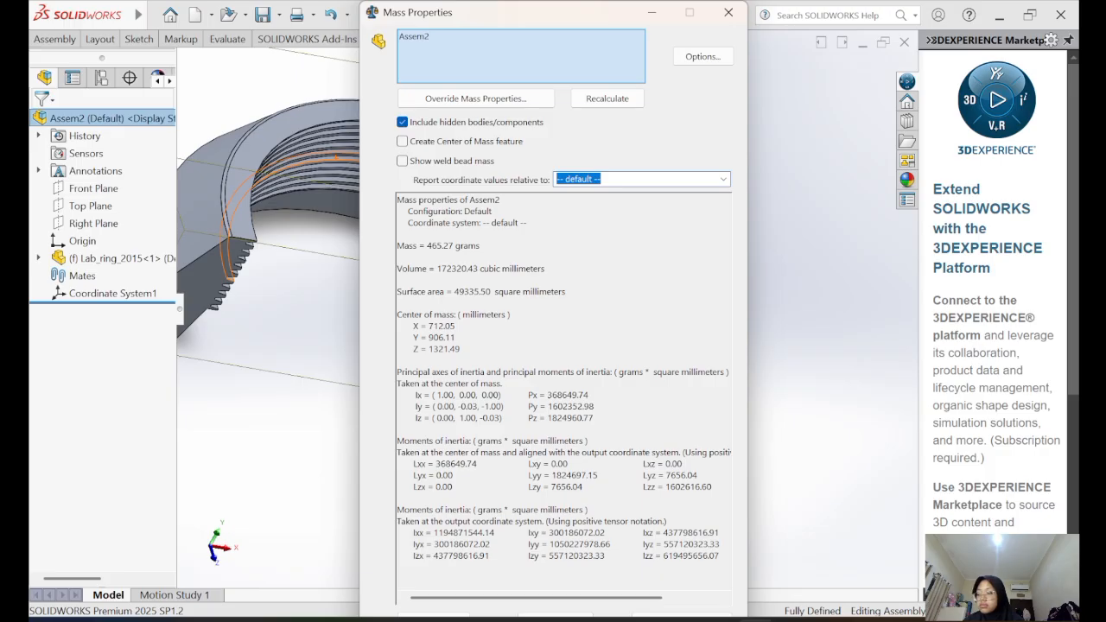
drag(463, 349, 398, 338)
click(483, 343)
click(619, 180)
click(640, 180)
click(726, 182)
click(674, 207)
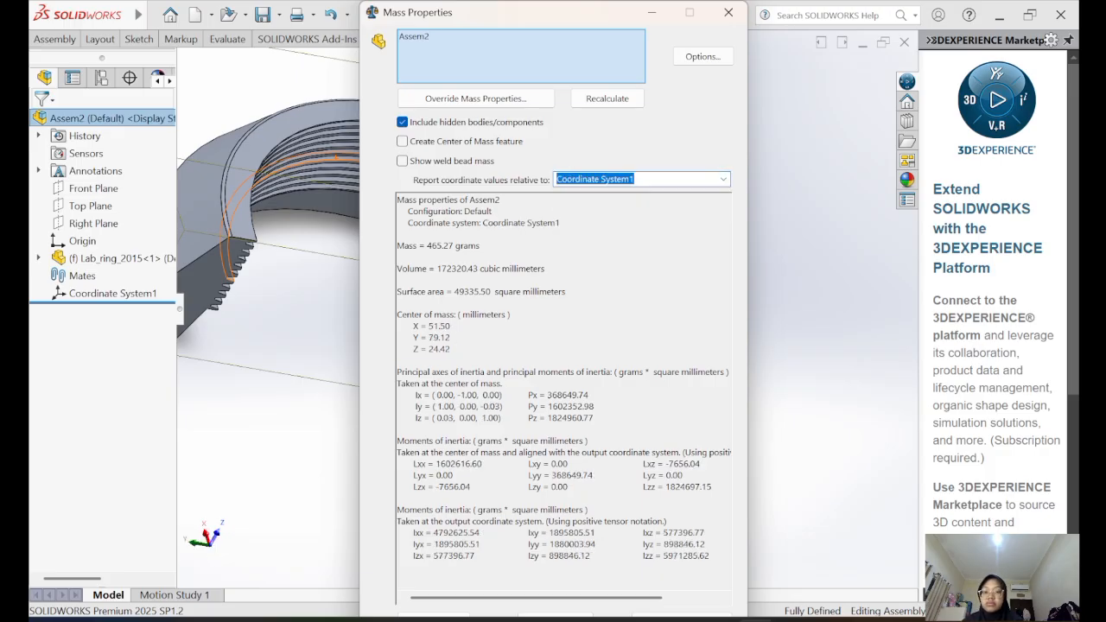
drag(399, 326, 415, 362)
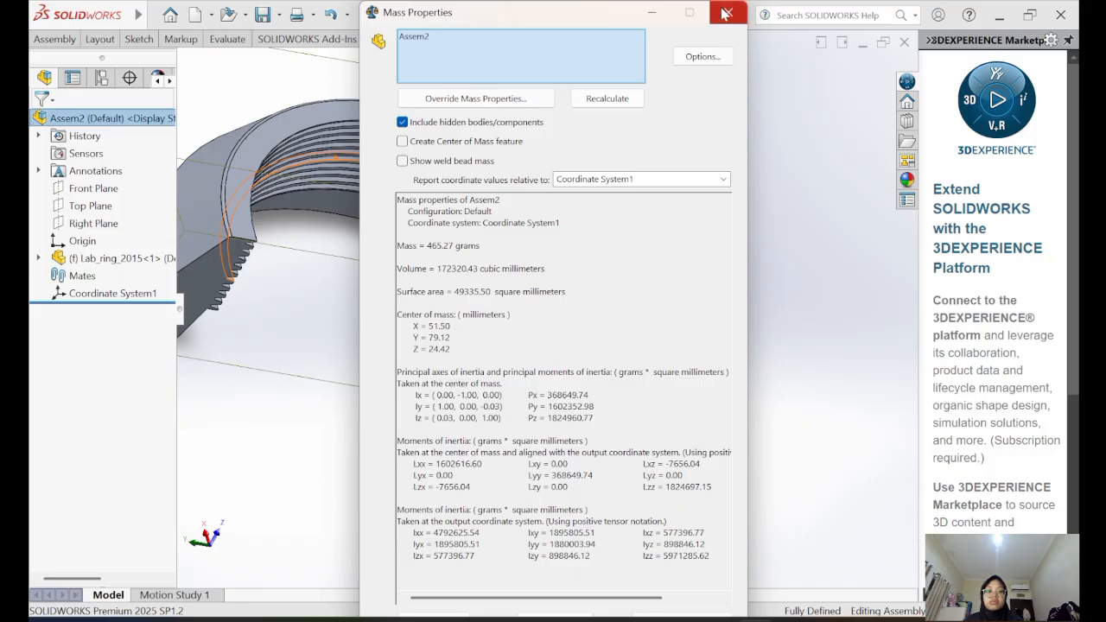
click(728, 12)
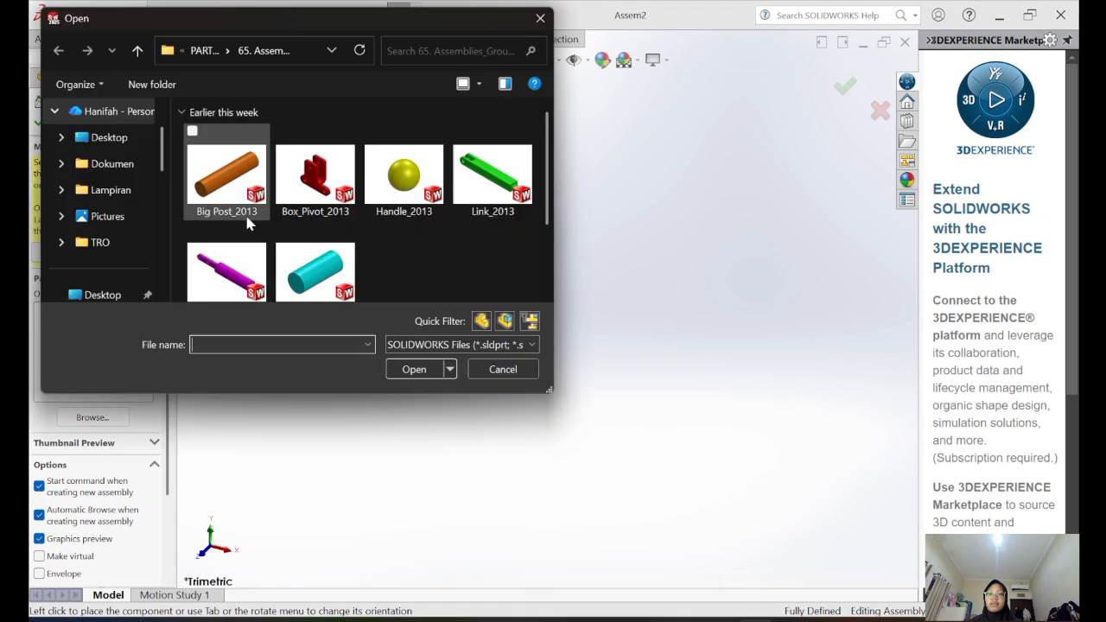
- Insert Box_Pivot_2013 as the first component of the new assembly
click(314, 177)
key(Return)
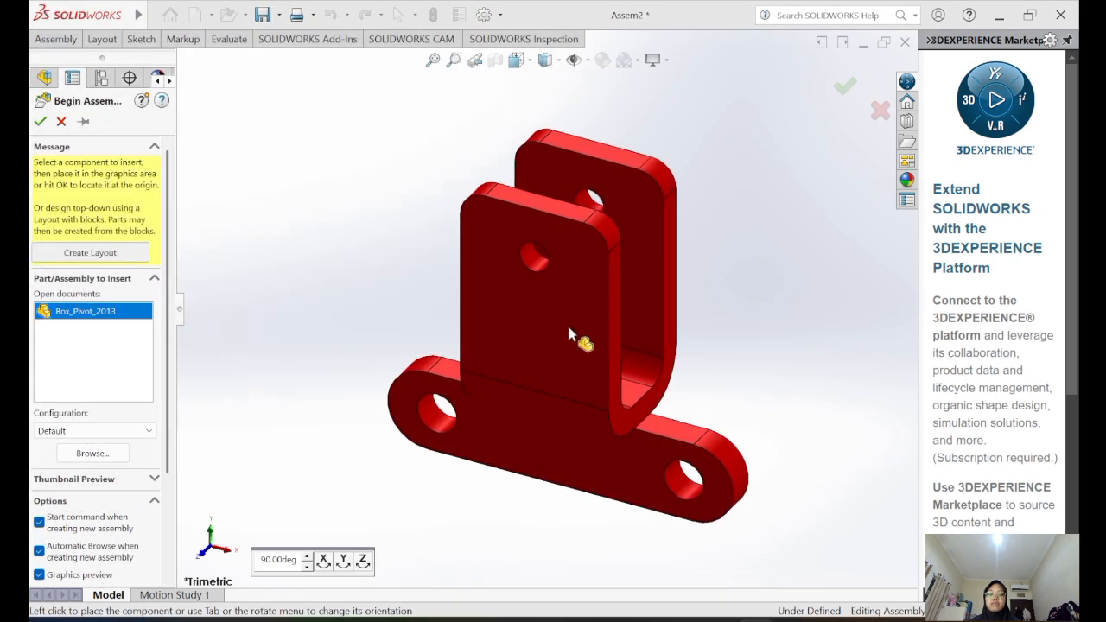
click(566, 332)
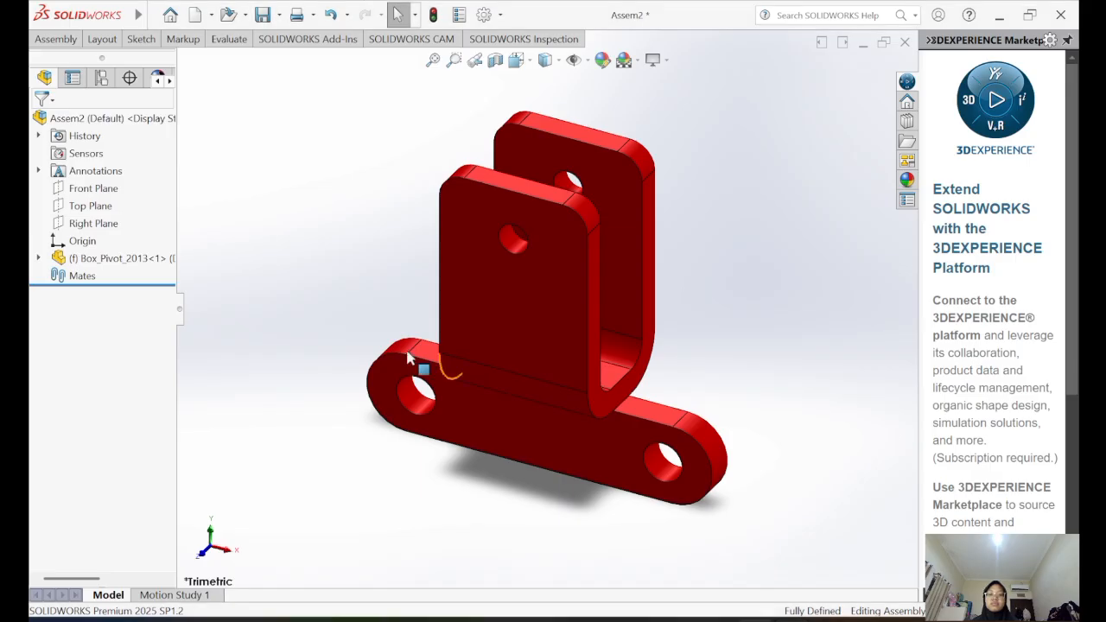
- Load Big Post_2013, Handle_2013, Link_2013, Post Handle_2013 and Small Post_2013 together for insertion into the assembly
click(55, 38)
click(104, 82)
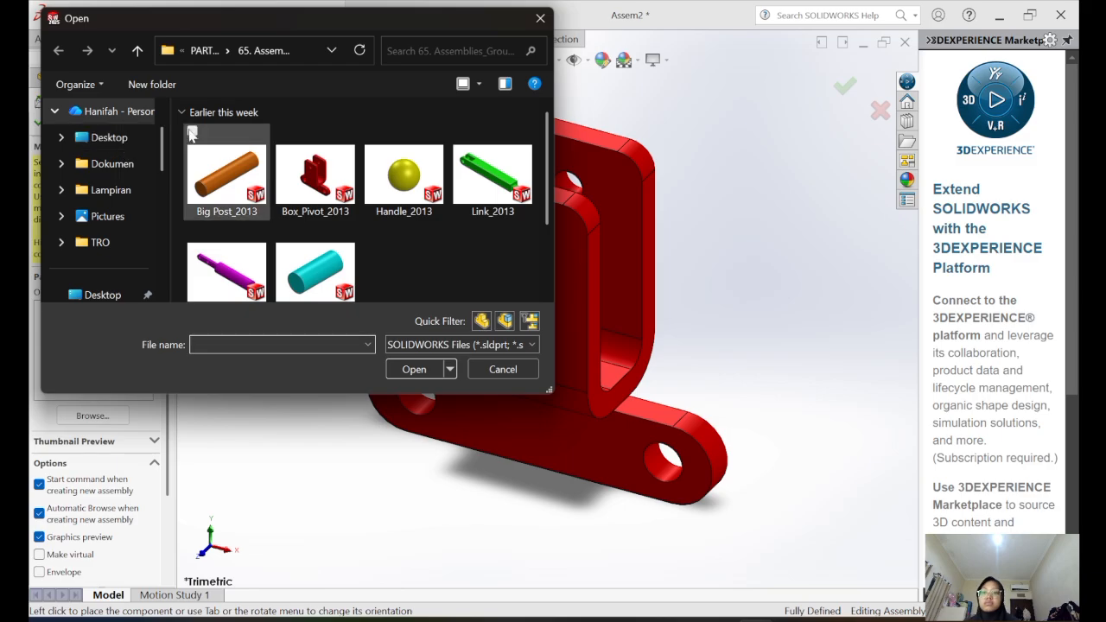
click(197, 142)
ctrl+click(403, 173)
ctrl+click(467, 147)
scroll(331, 163, down, 1)
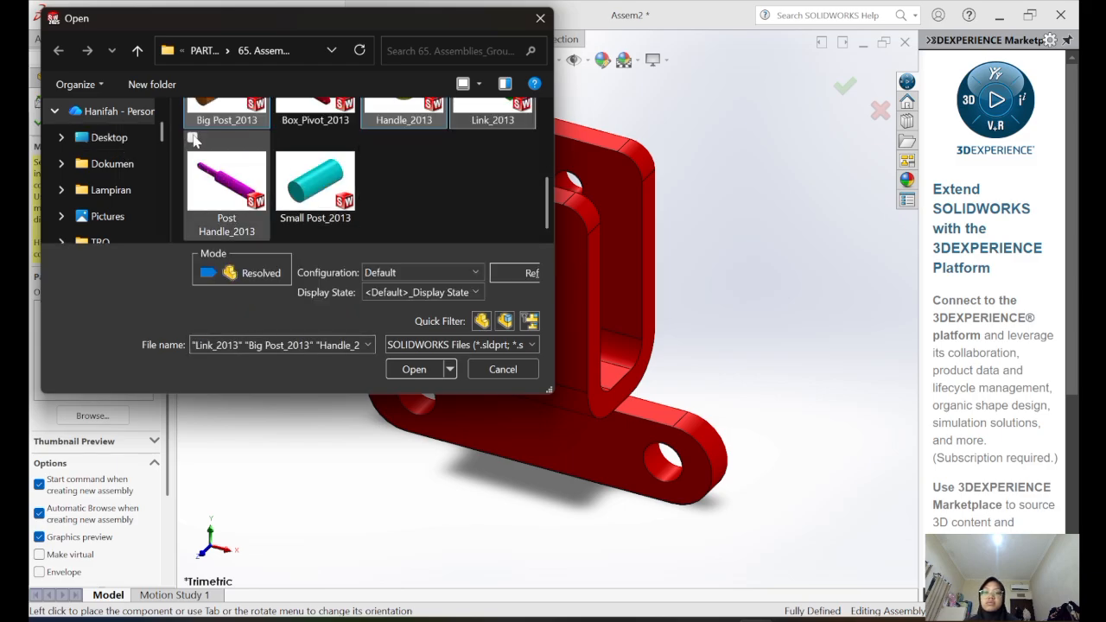
ctrl+click(211, 157)
ctrl+click(293, 151)
click(417, 369)
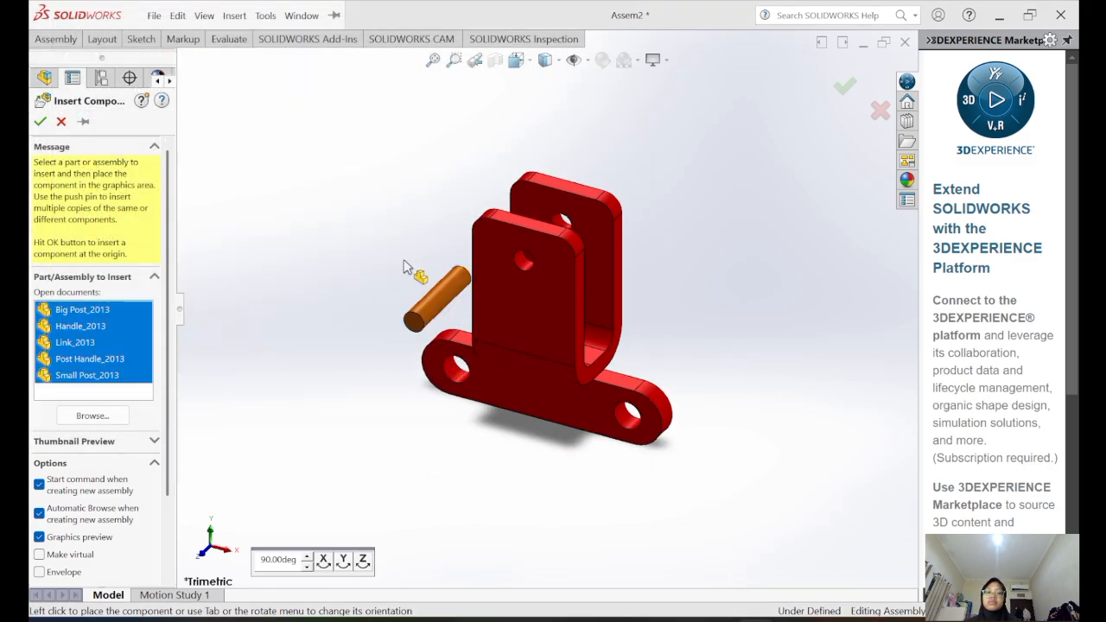
- Place the big post, handle, link, post handle and small post in free space around the box pivot
click(282, 168)
click(825, 235)
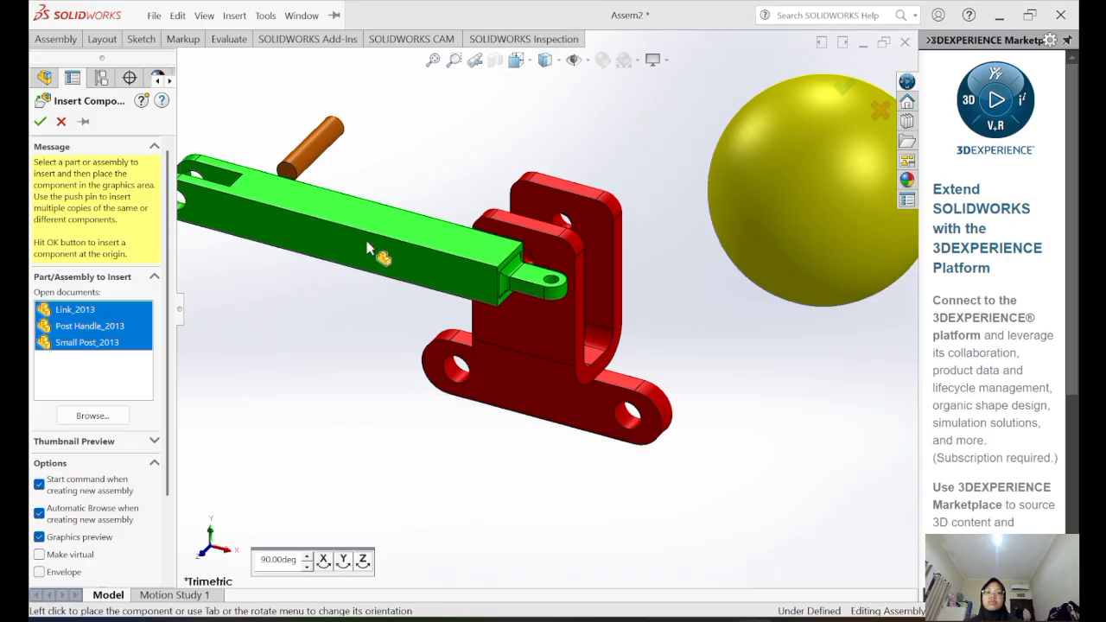
click(786, 557)
click(325, 510)
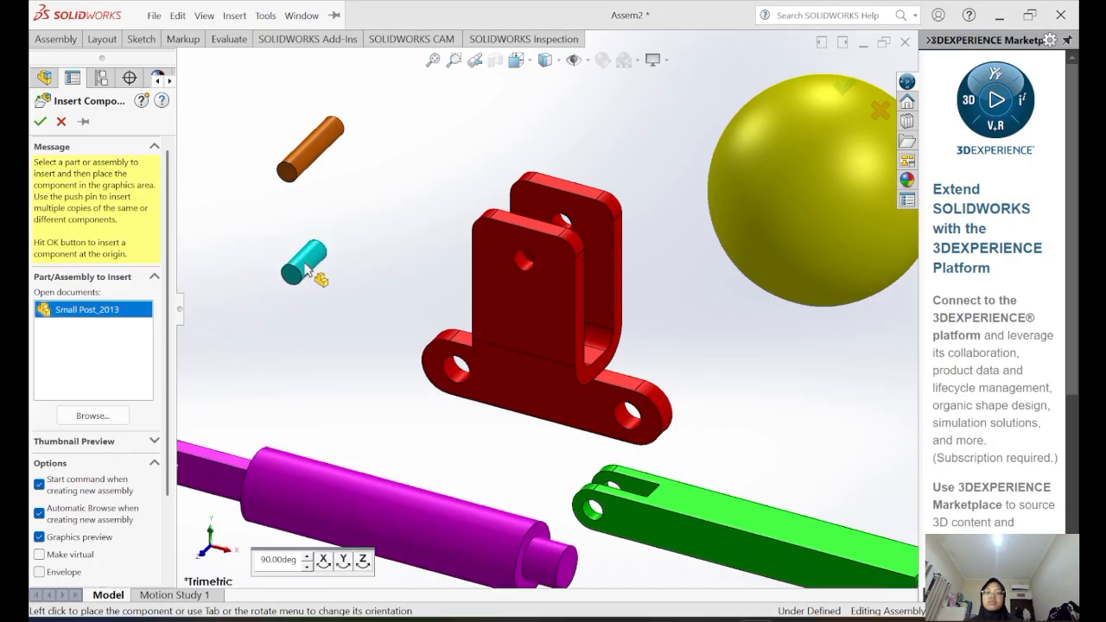
click(344, 252)
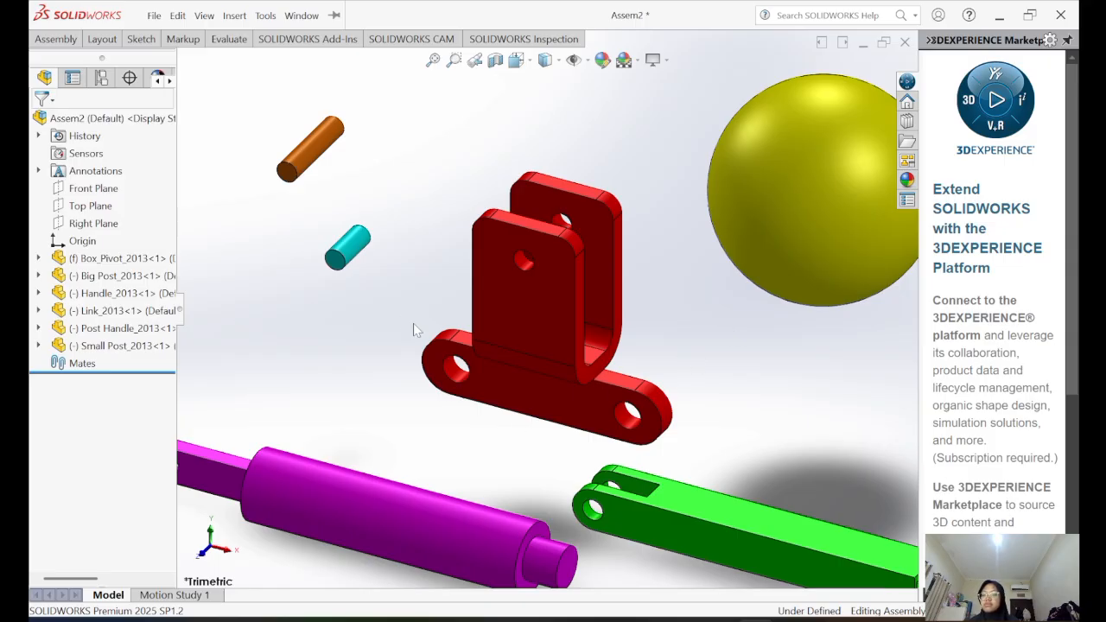
- Add a concentric mate between the small post's circular end edge and the hole edge at the link's forked end
click(55, 39)
click(155, 74)
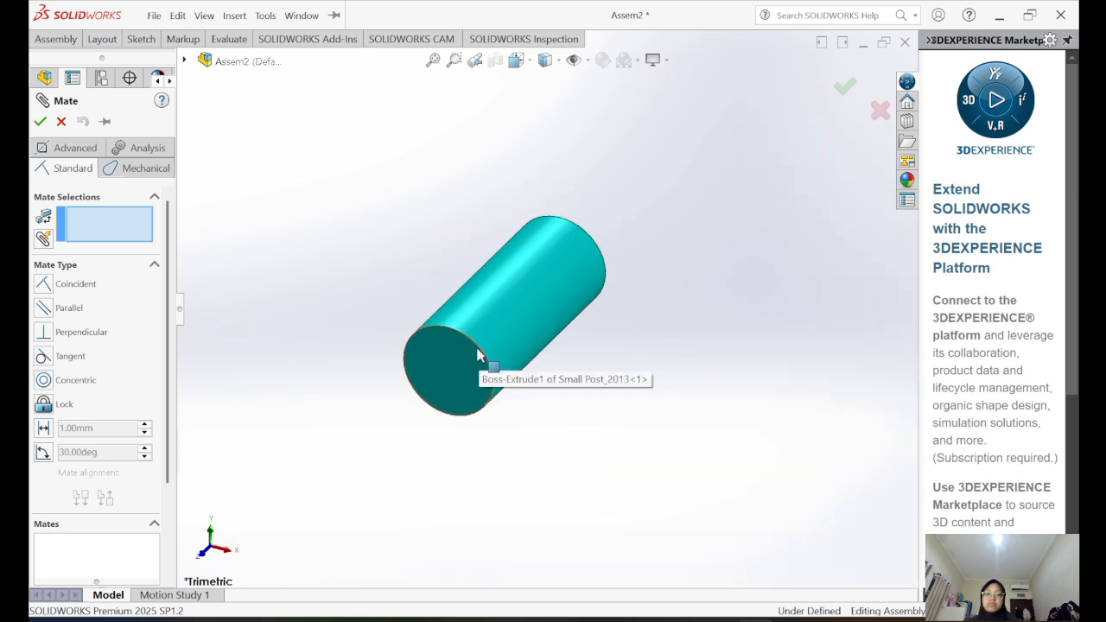
click(401, 340)
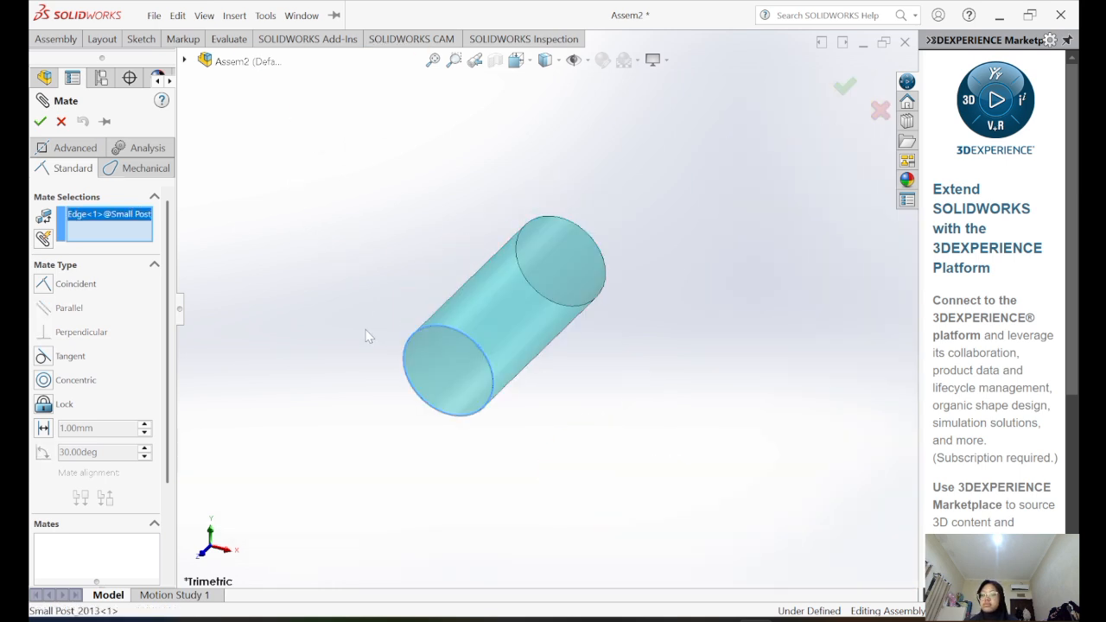
scroll(648, 402, up, 8)
scroll(692, 509, down, 6)
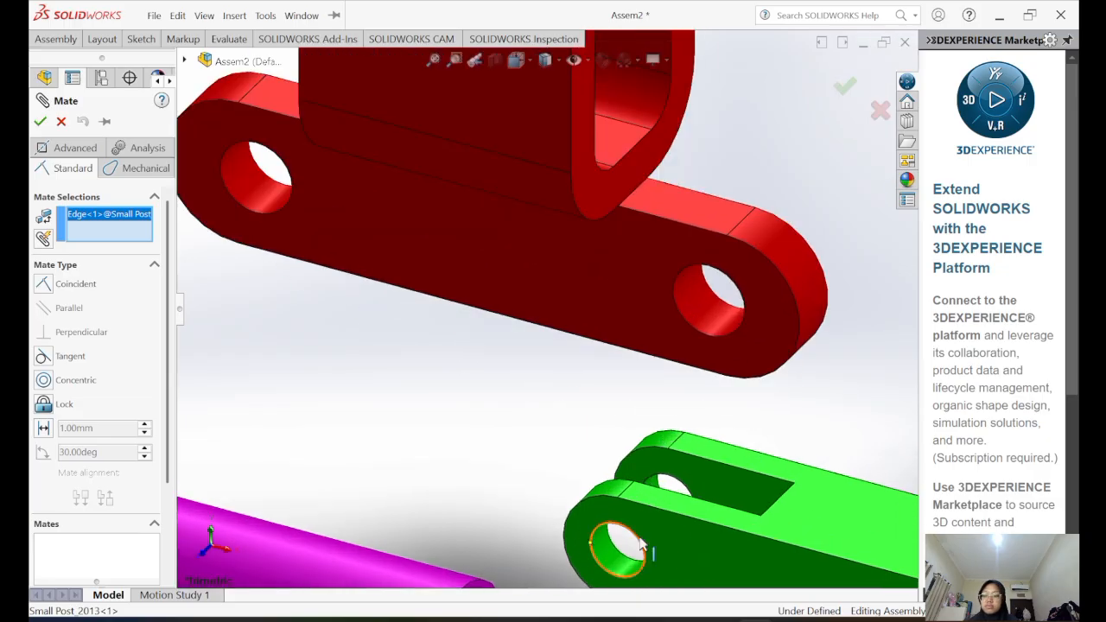
scroll(615, 548, down, 2)
click(596, 571)
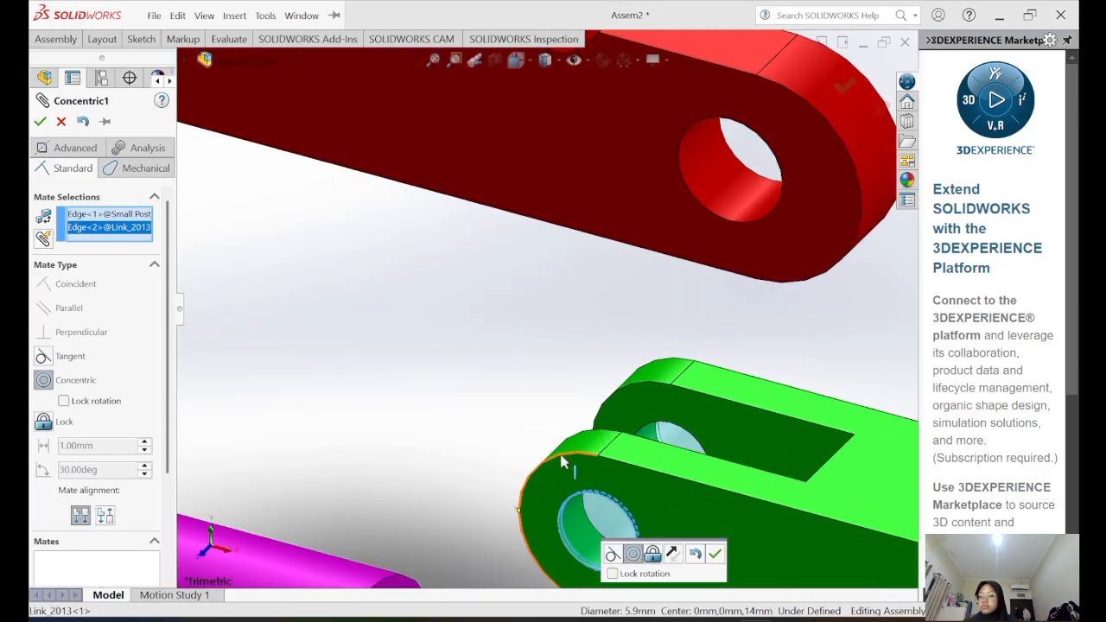
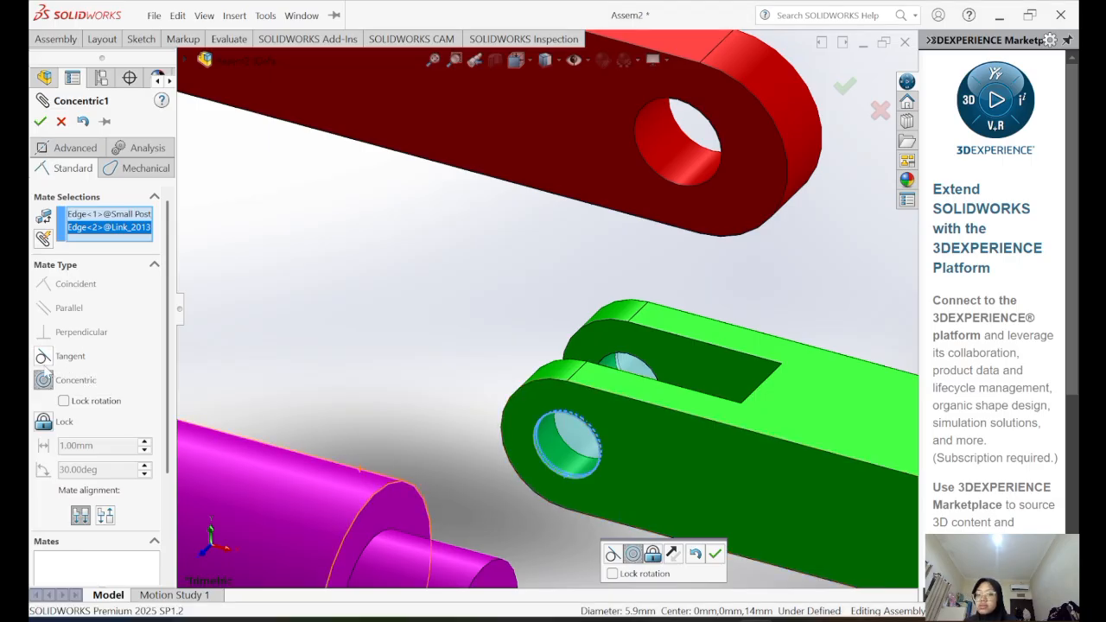
click(40, 121)
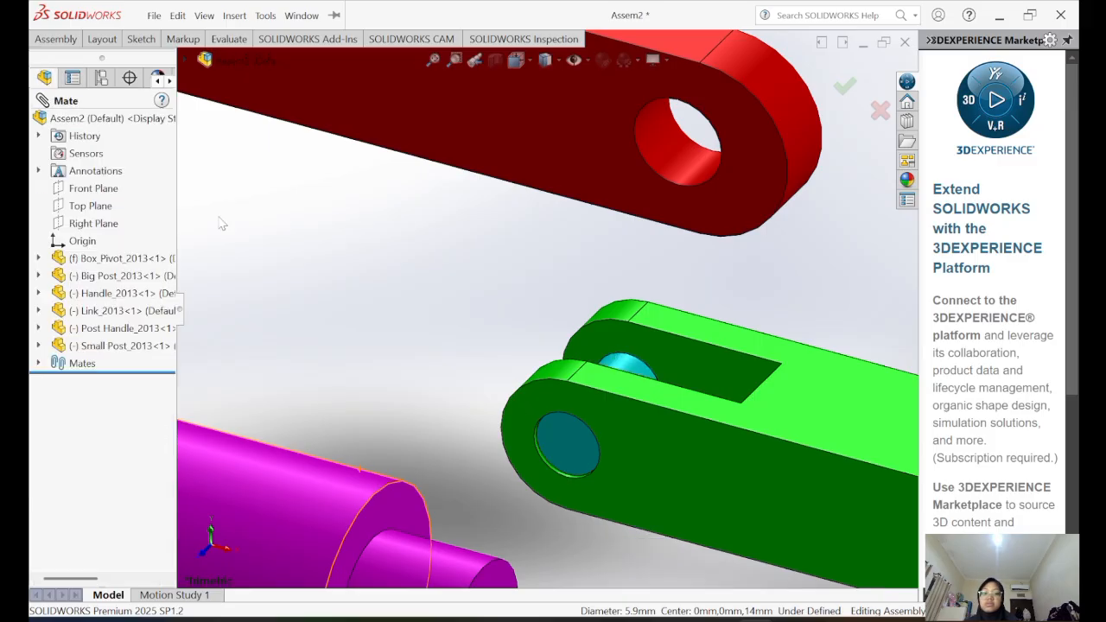
- Test the concentric mate by moving the small post and sliding it along the link's fork hole
drag(608, 402, 632, 345)
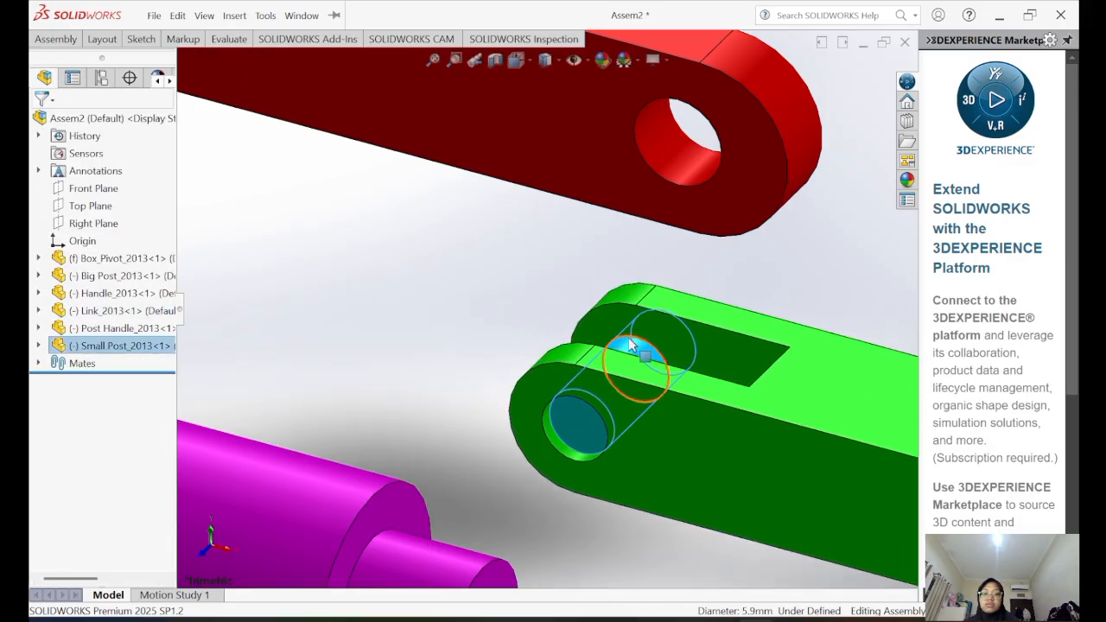
scroll(619, 328, up, 2)
drag(533, 371, 518, 391)
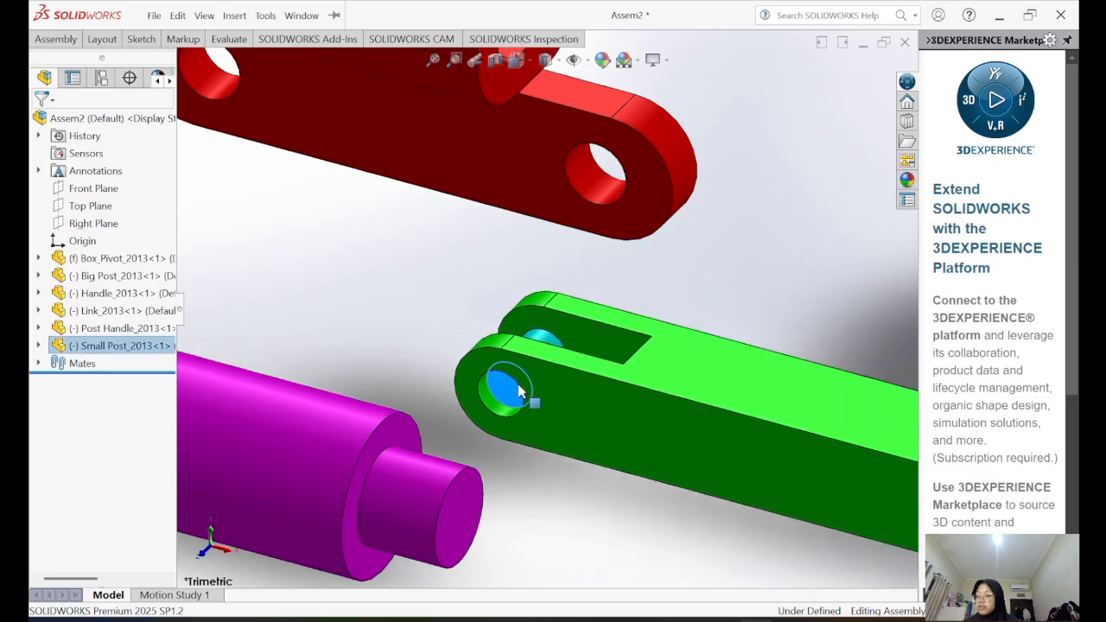
- Add a coincident mate between the small post's end face and the outer side face of the link's fork
scroll(509, 397, down, 3)
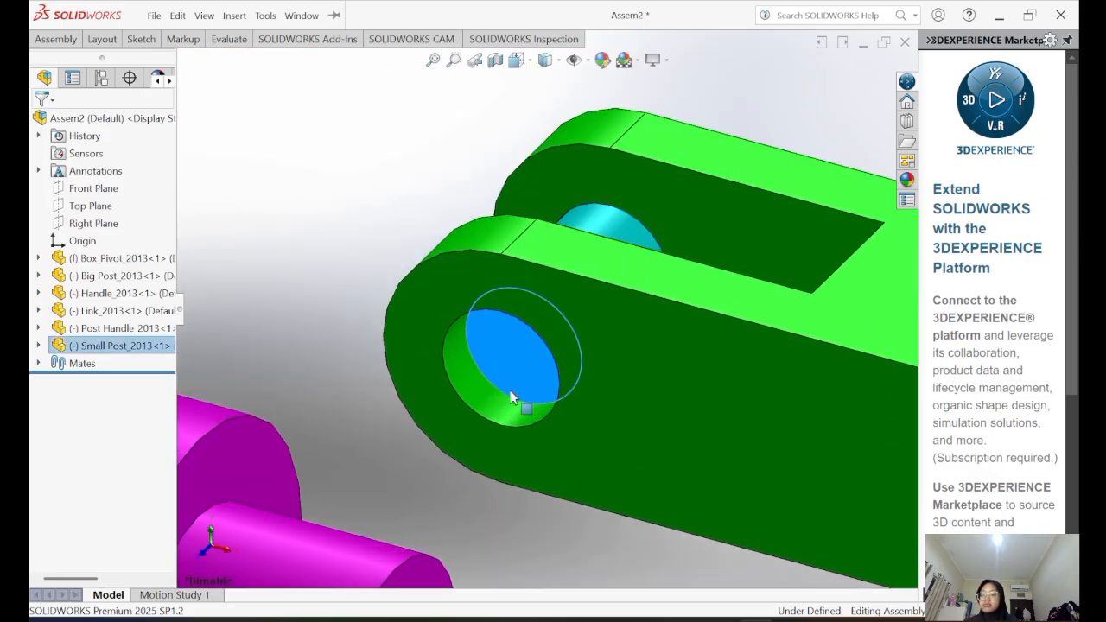
mouse_move(101, 39)
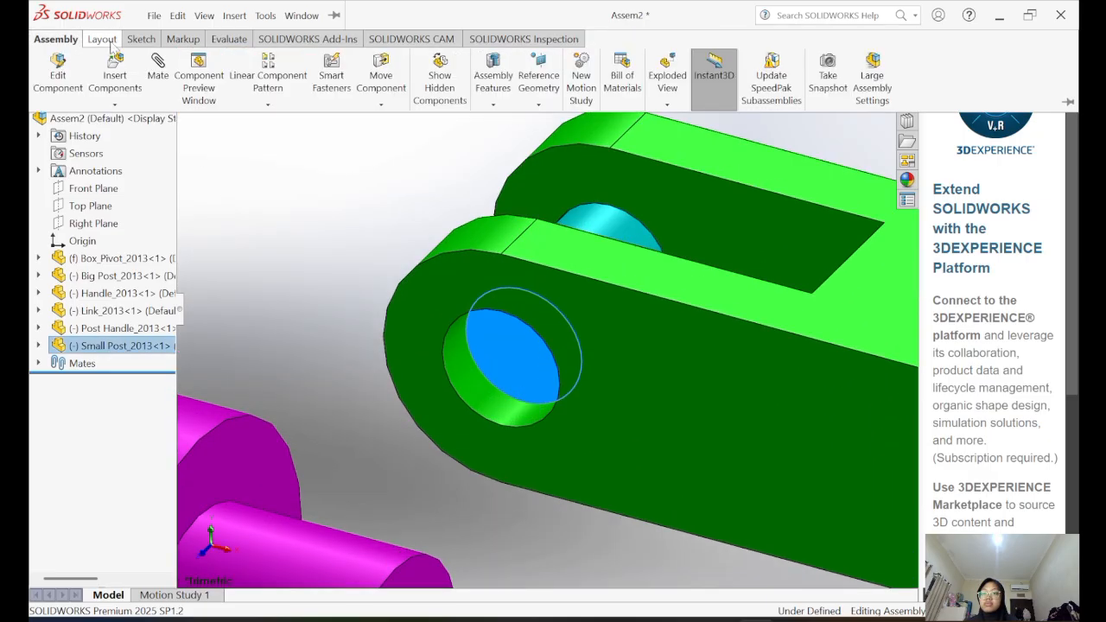
click(159, 73)
click(514, 351)
click(511, 378)
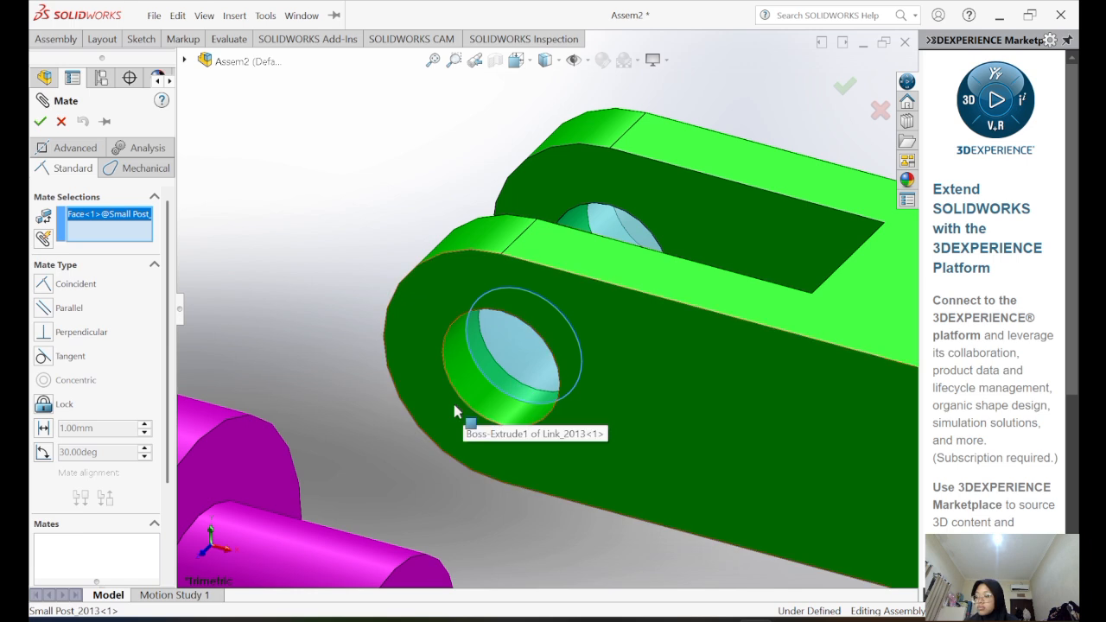
click(429, 398)
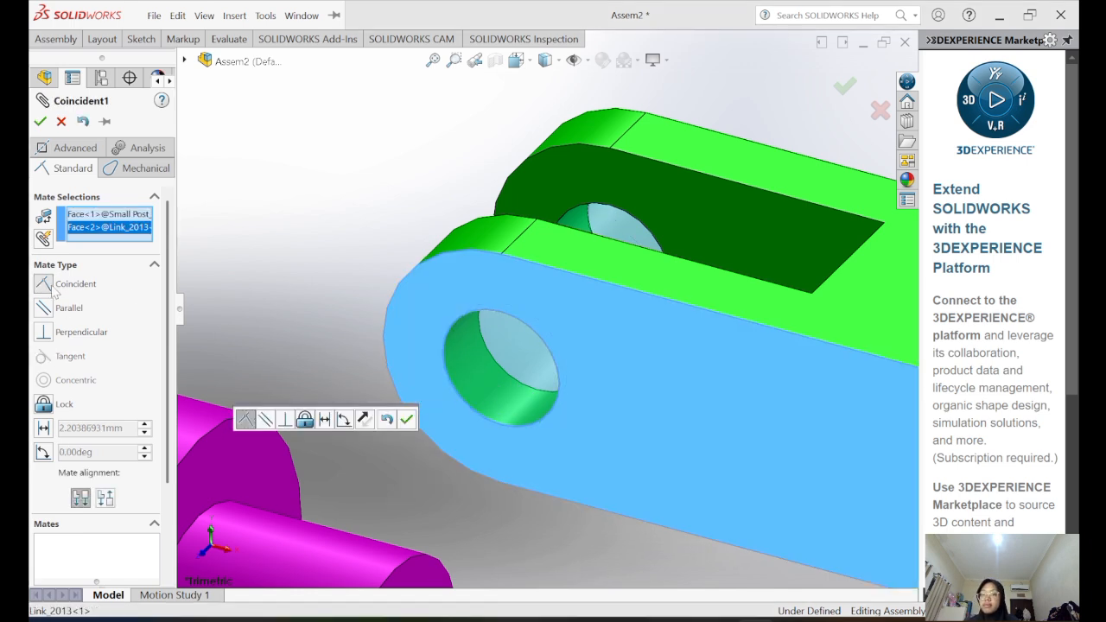
click(39, 121)
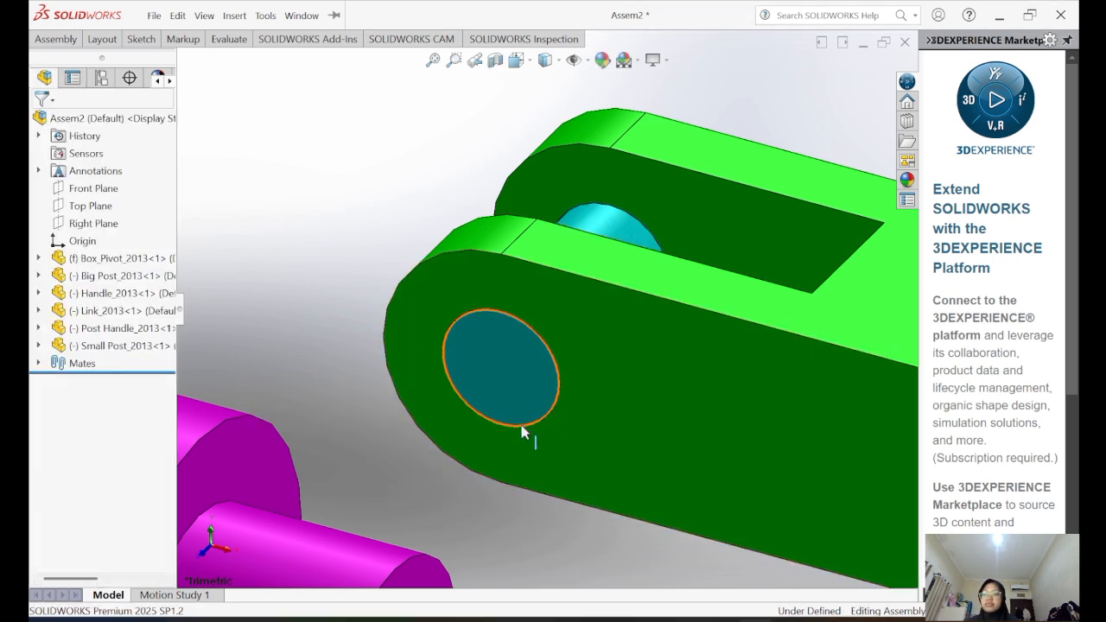
click(533, 384)
scroll(565, 374, up, 5)
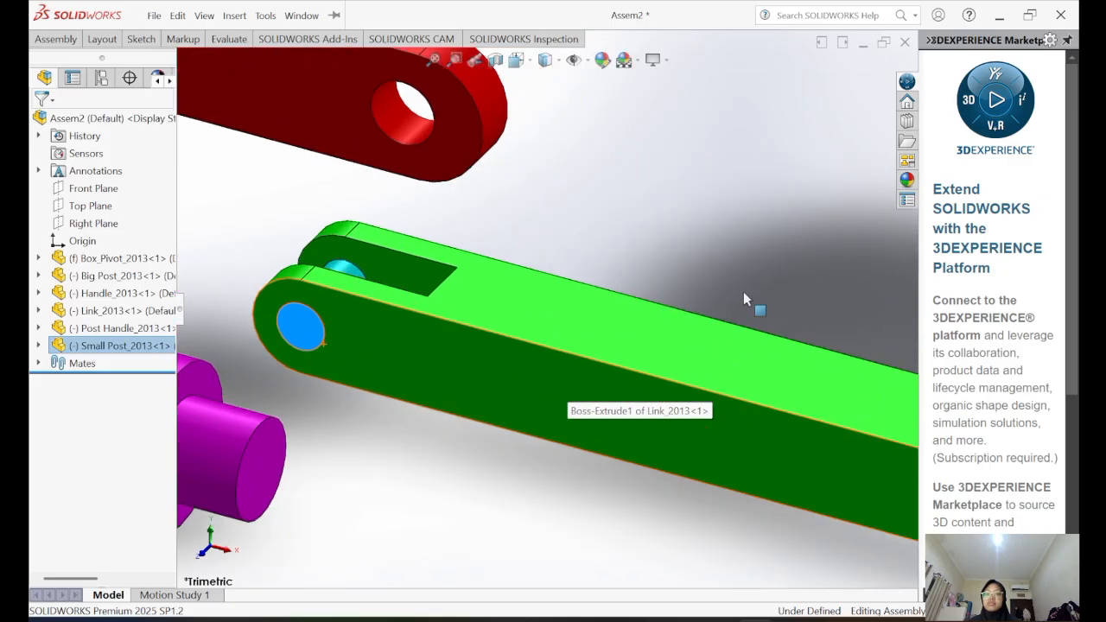
- Add a concentric mate between the big post's cylindrical face and the upper hole in the box pivot's upright bracket
mouse_move(102, 43)
click(158, 69)
right_click(112, 218)
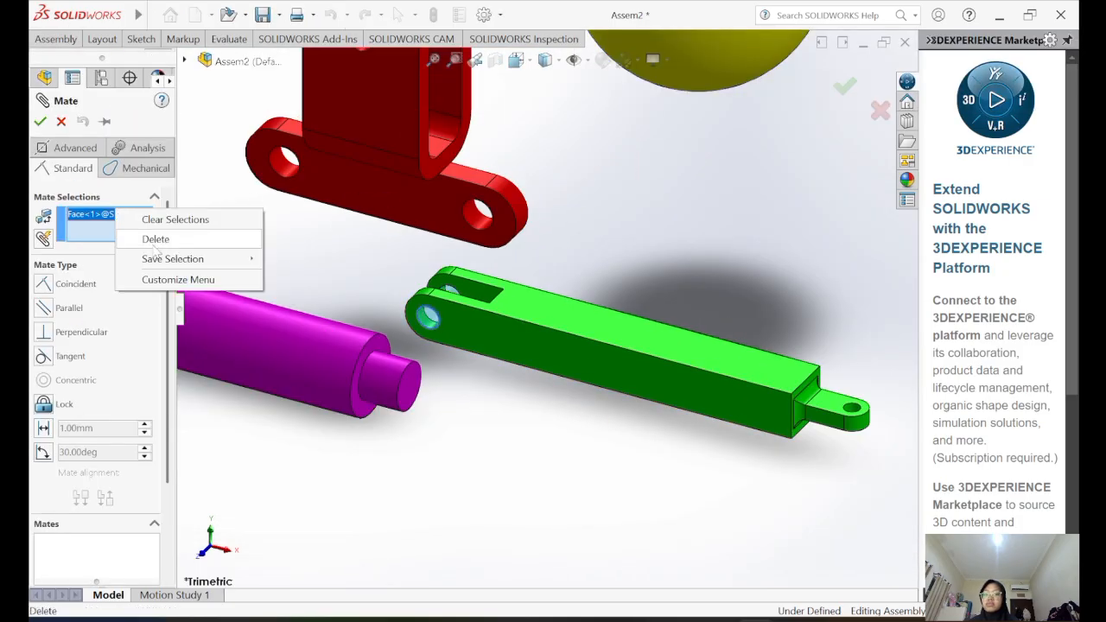
click(160, 219)
scroll(309, 252, up, 2)
scroll(259, 234, up, 2)
scroll(566, 195, down, 5)
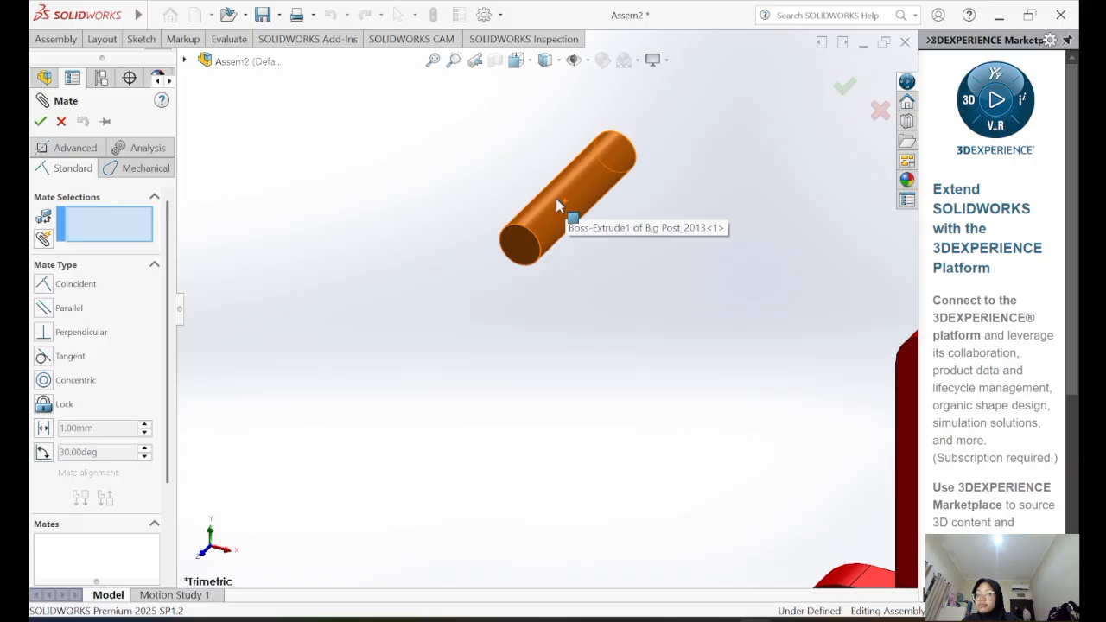
click(563, 214)
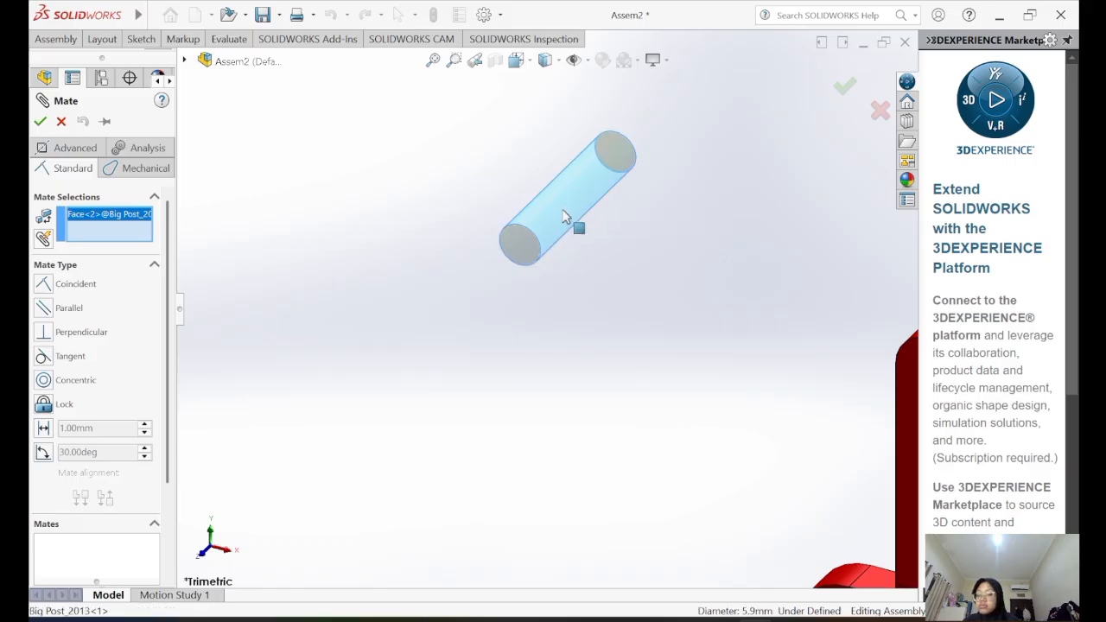
click(563, 219)
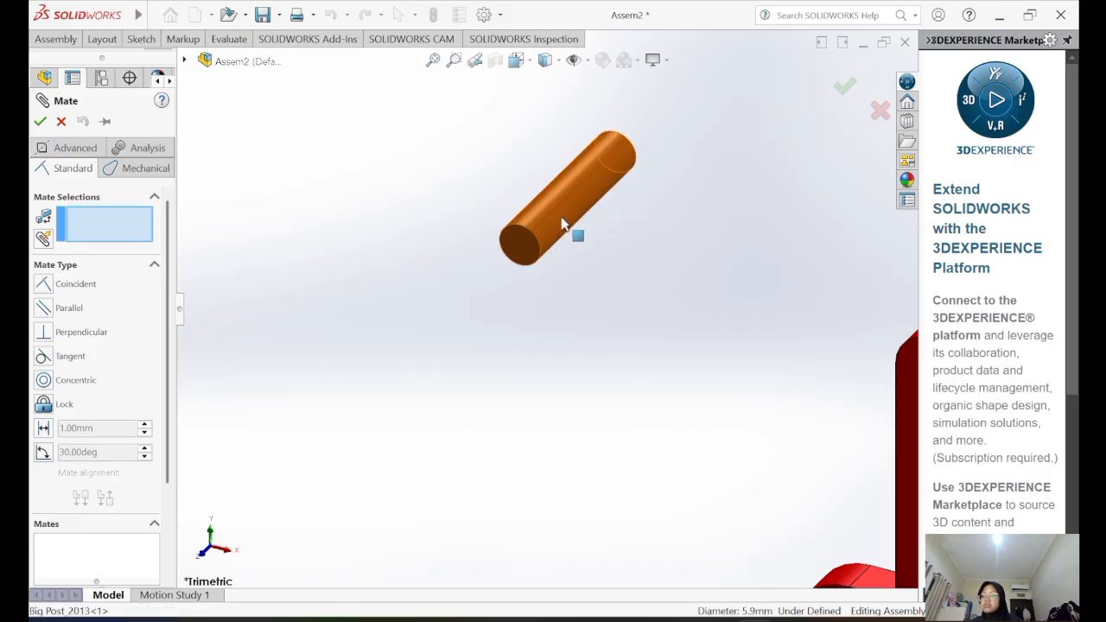
click(560, 220)
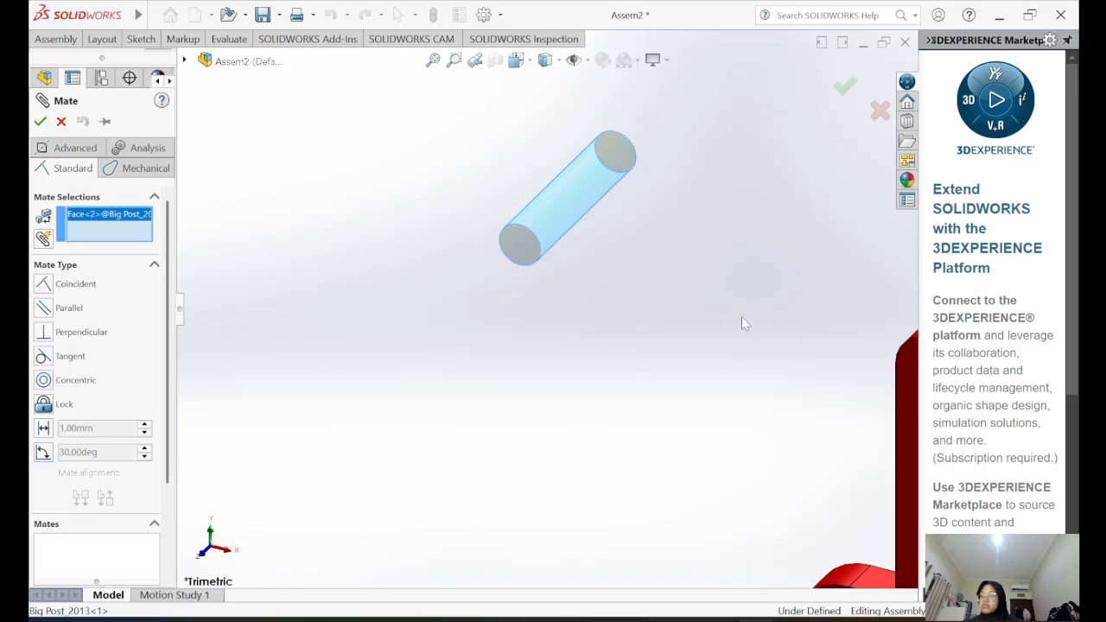
scroll(741, 316, up, 3)
scroll(907, 389, down, 5)
click(435, 356)
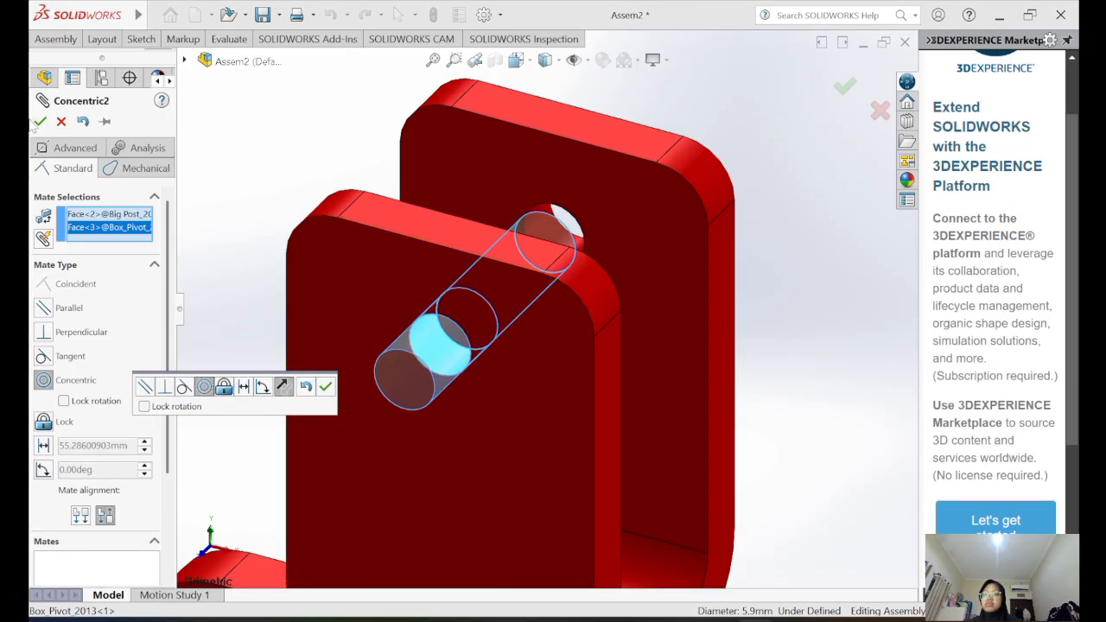
click(39, 121)
- Add a coincident mate between the big post's end face and the outer side face of the box pivot's upright wall
click(55, 39)
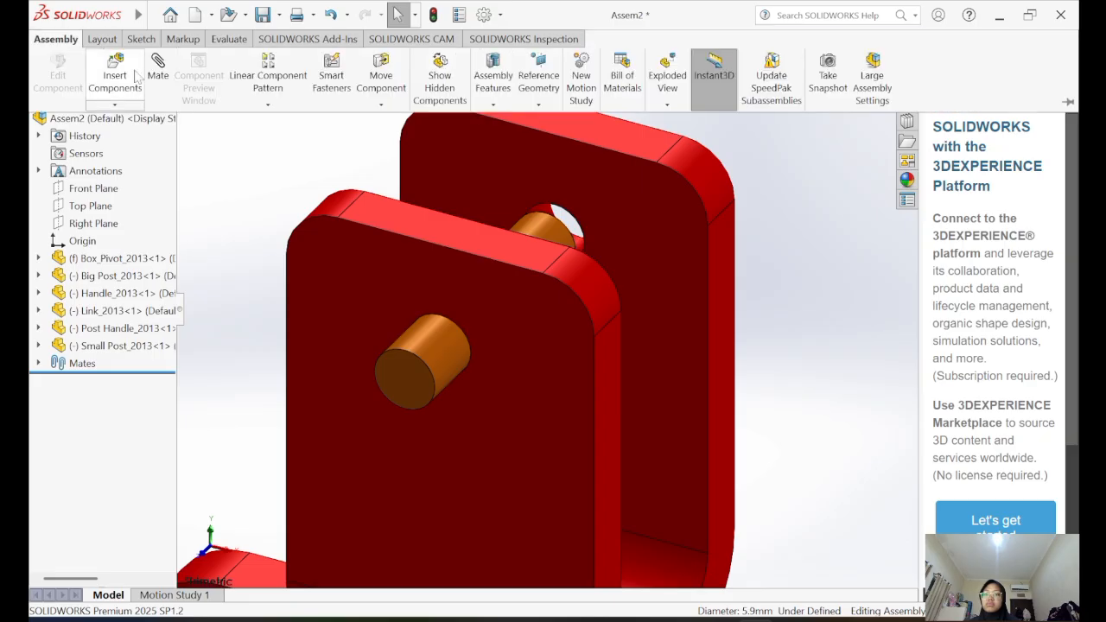
click(157, 68)
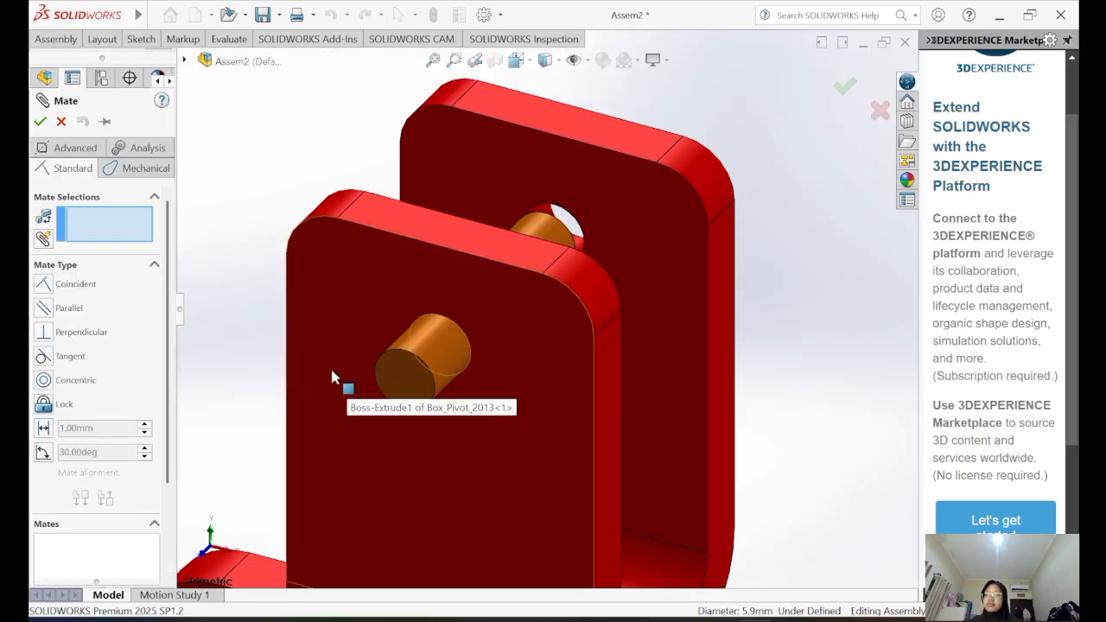
click(397, 380)
click(489, 426)
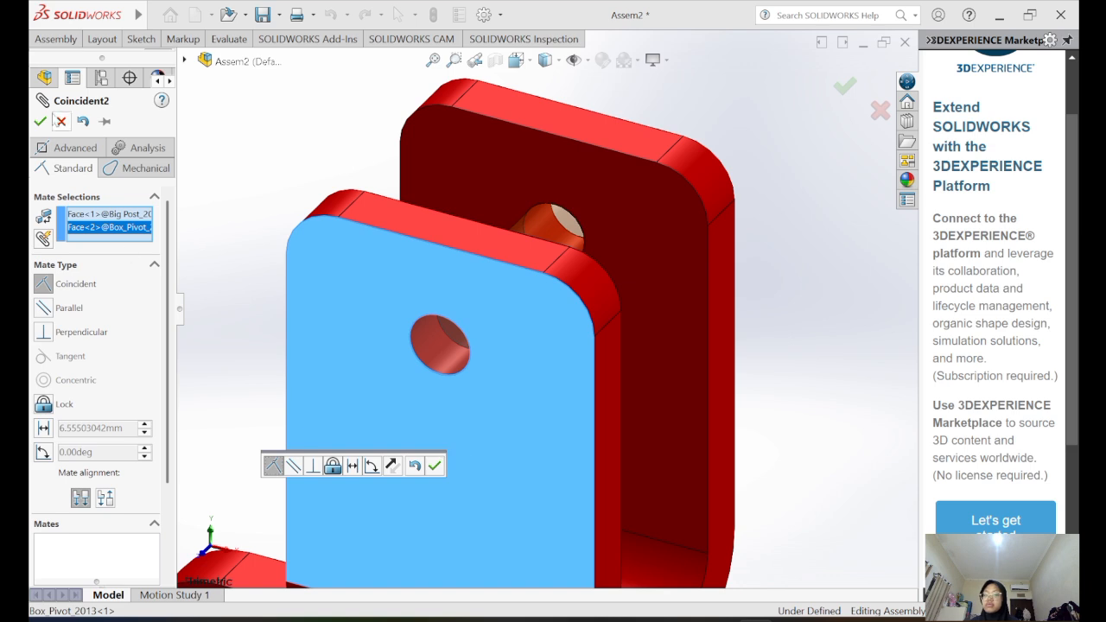
click(41, 121)
- Add a concentric mate between the post handle's inner hole, nearest its cylindrical grip, and the big post's cylindrical face
scroll(743, 345, up, 8)
scroll(331, 275, down, 3)
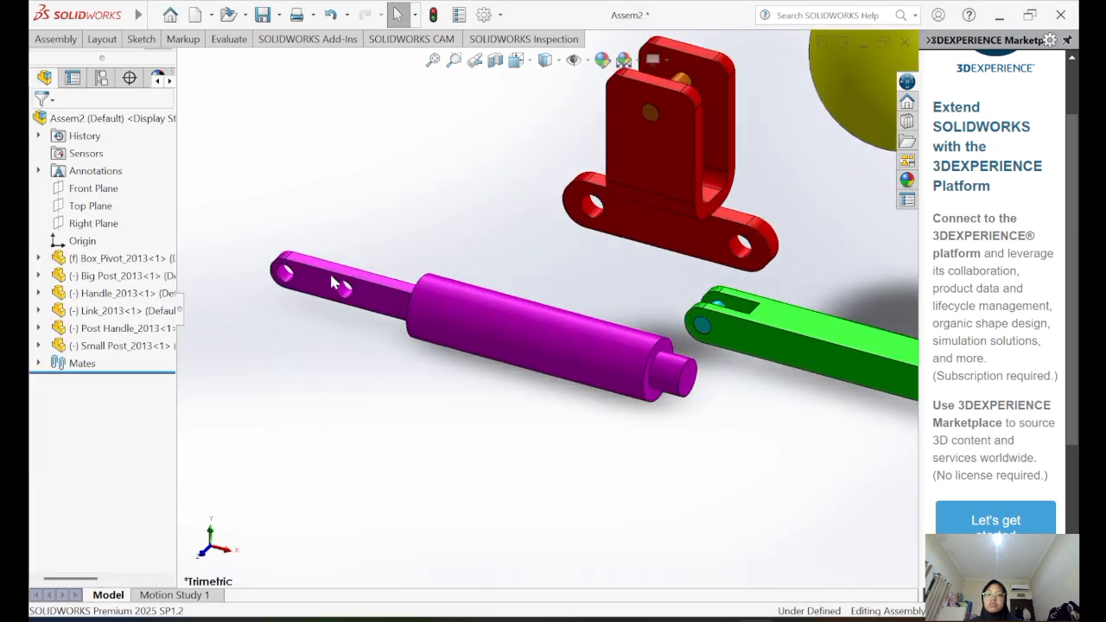
scroll(321, 271, down, 3)
click(56, 39)
click(157, 69)
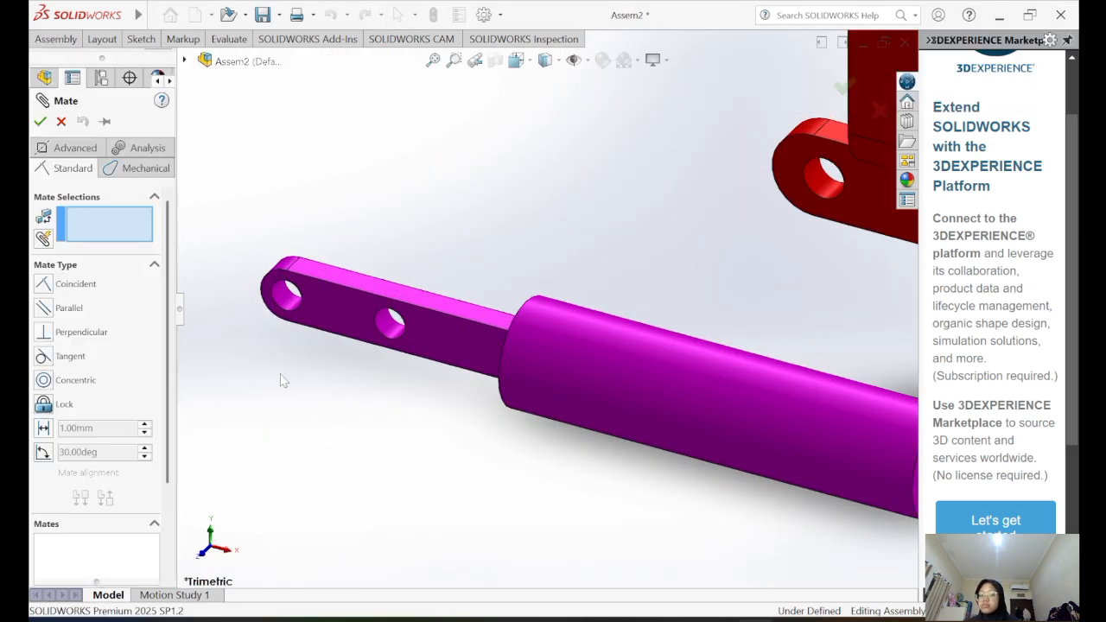
click(389, 332)
scroll(610, 317, up, 4)
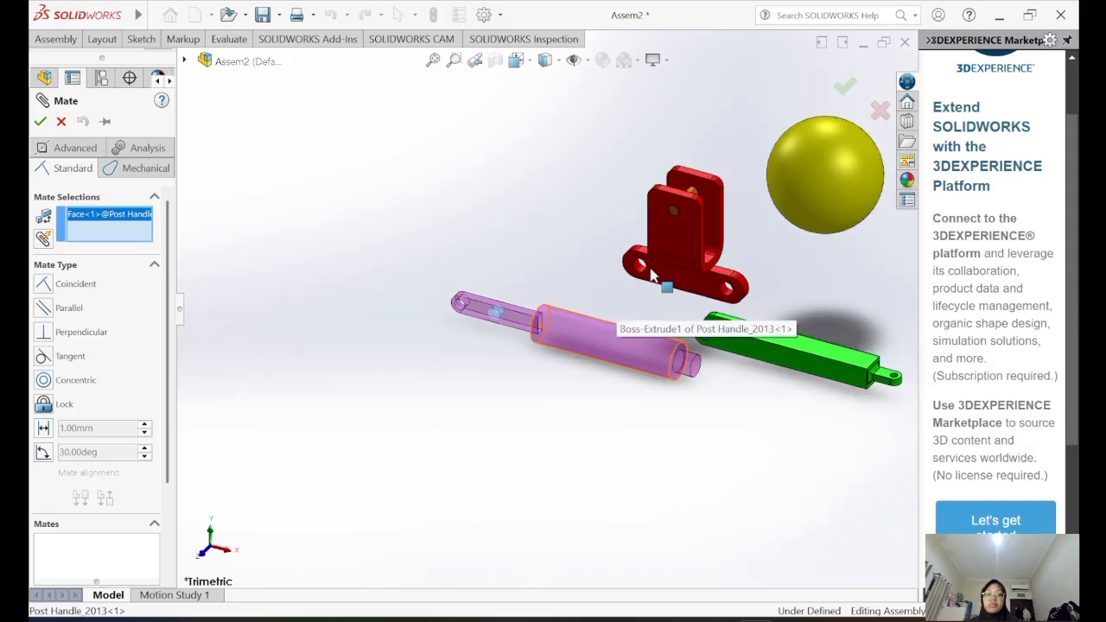
scroll(700, 170, down, 5)
click(698, 173)
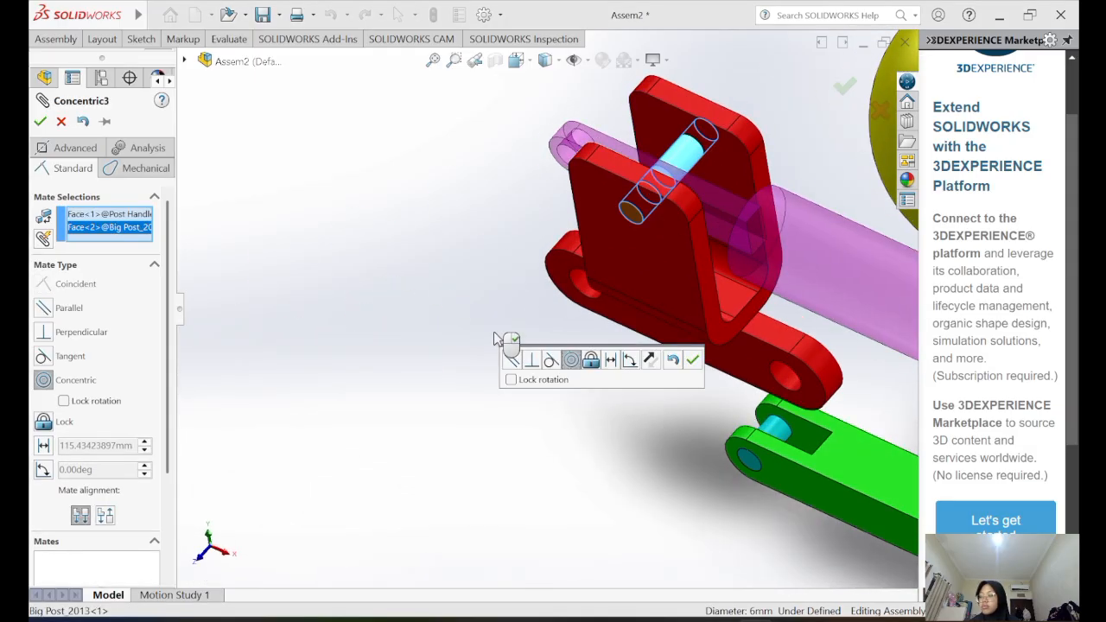
click(39, 121)
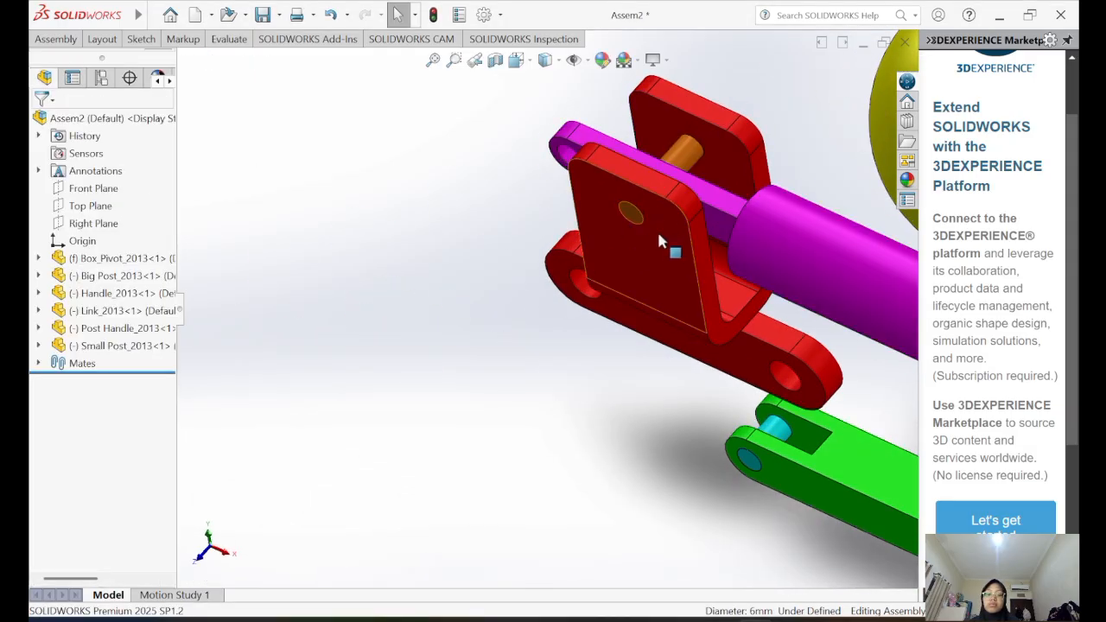
- Swing the post handle around the big post to the side of the box pivot opposite the link
scroll(665, 231, up, 6)
middle_drag(587, 337, 562, 350)
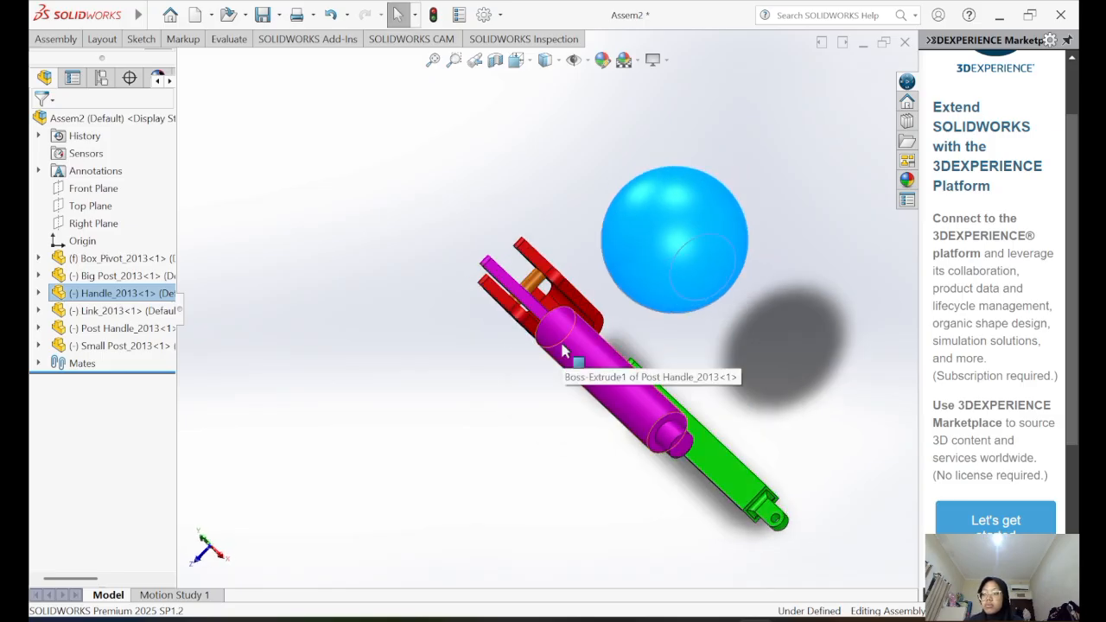
drag(646, 399, 355, 111)
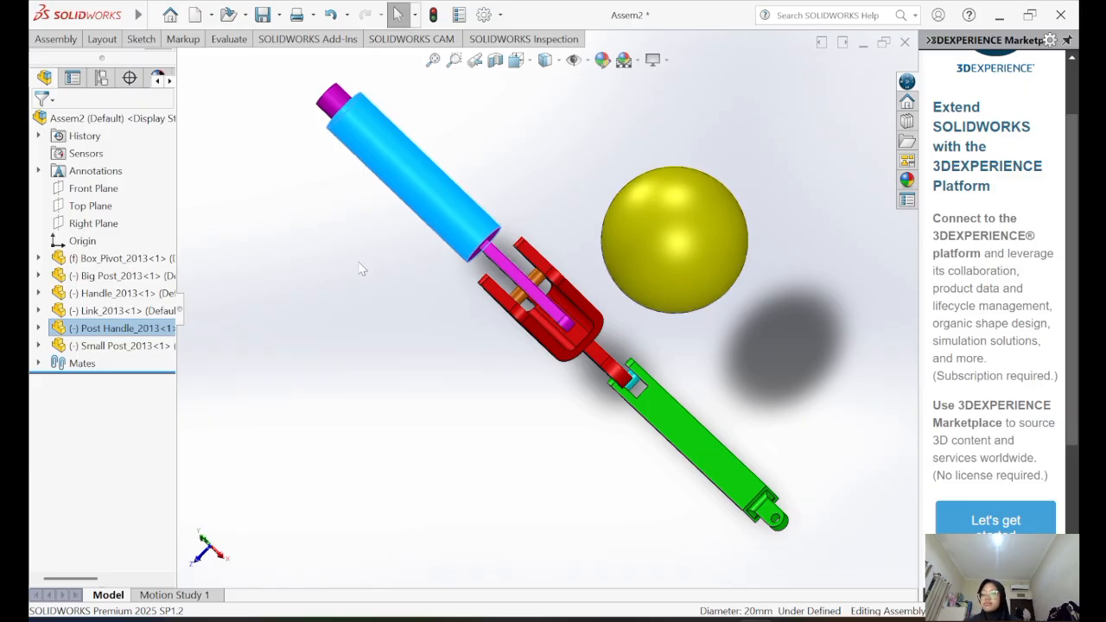
click(55, 39)
click(158, 62)
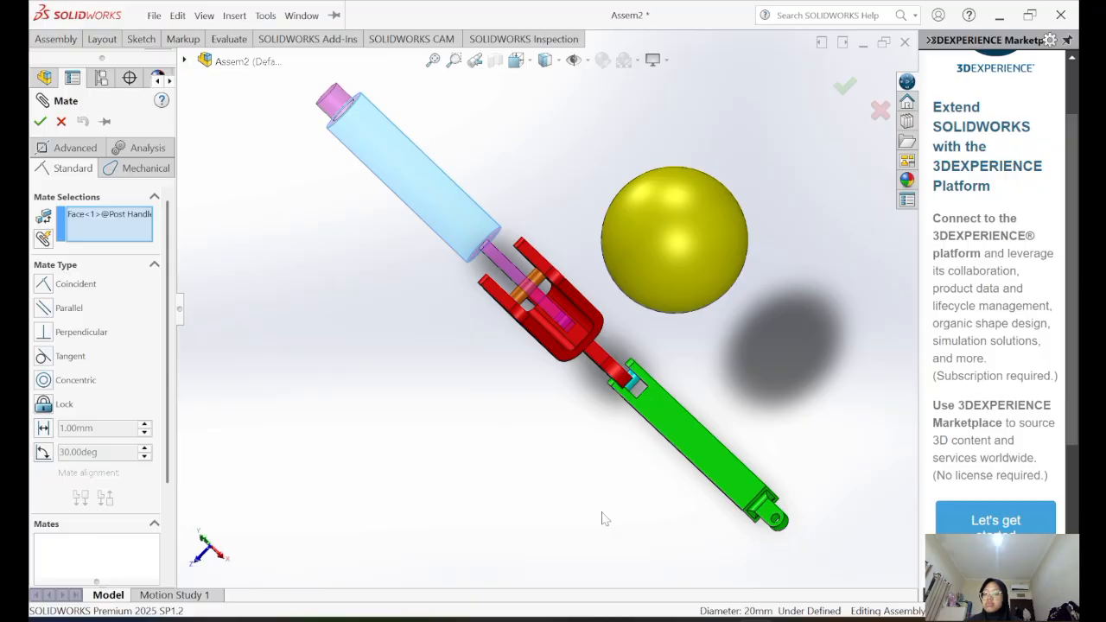
scroll(580, 196, down, 5)
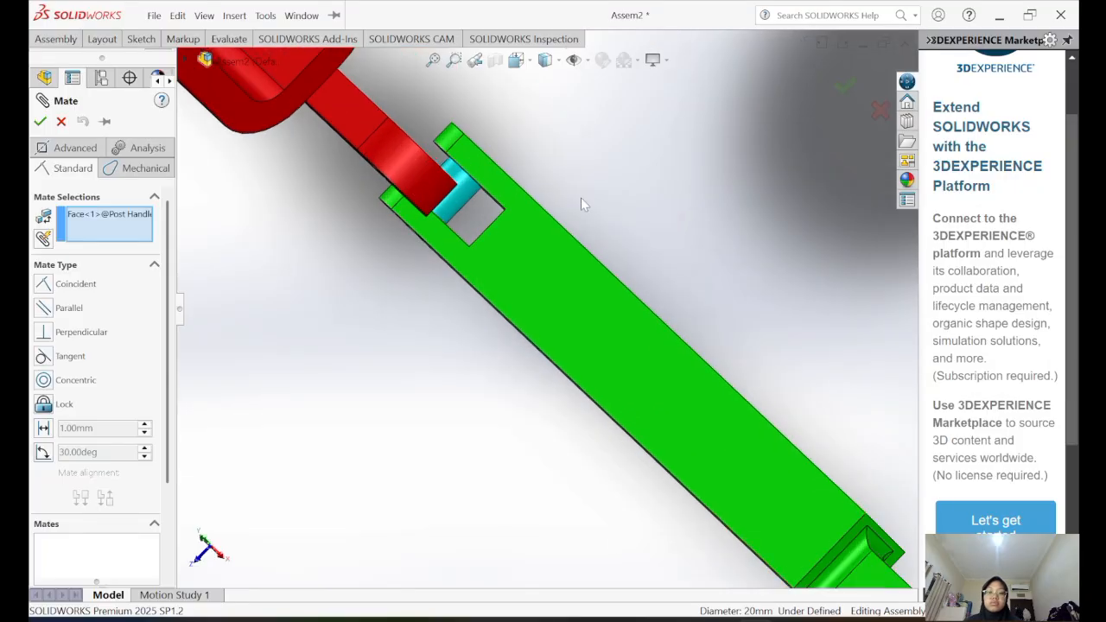
click(481, 210)
scroll(356, 271, up, 8)
scroll(353, 271, down, 3)
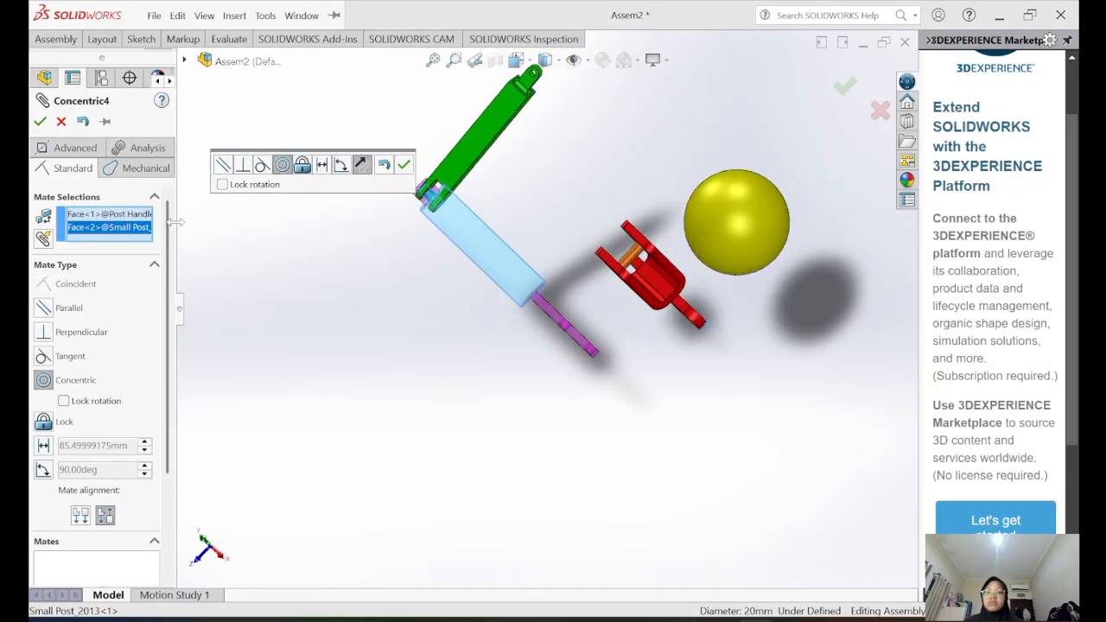
right_click(137, 227)
click(184, 253)
right_click(141, 216)
click(183, 222)
drag(484, 141, 677, 201)
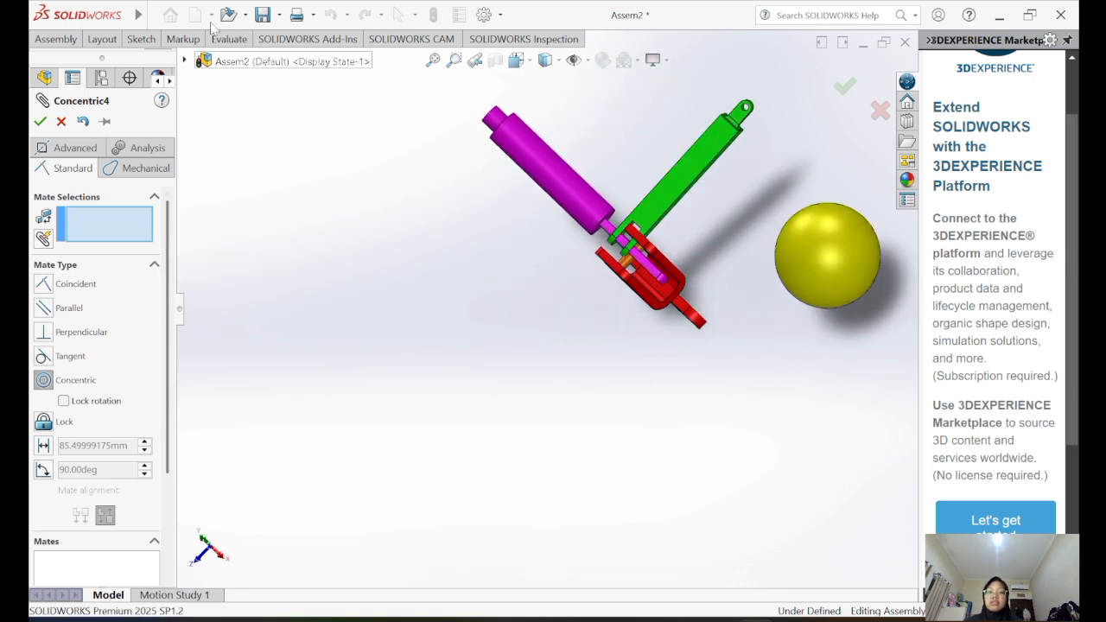
click(83, 122)
click(61, 122)
- Move the link with its small post away from the box pivot's lower lug
scroll(517, 208, up, 5)
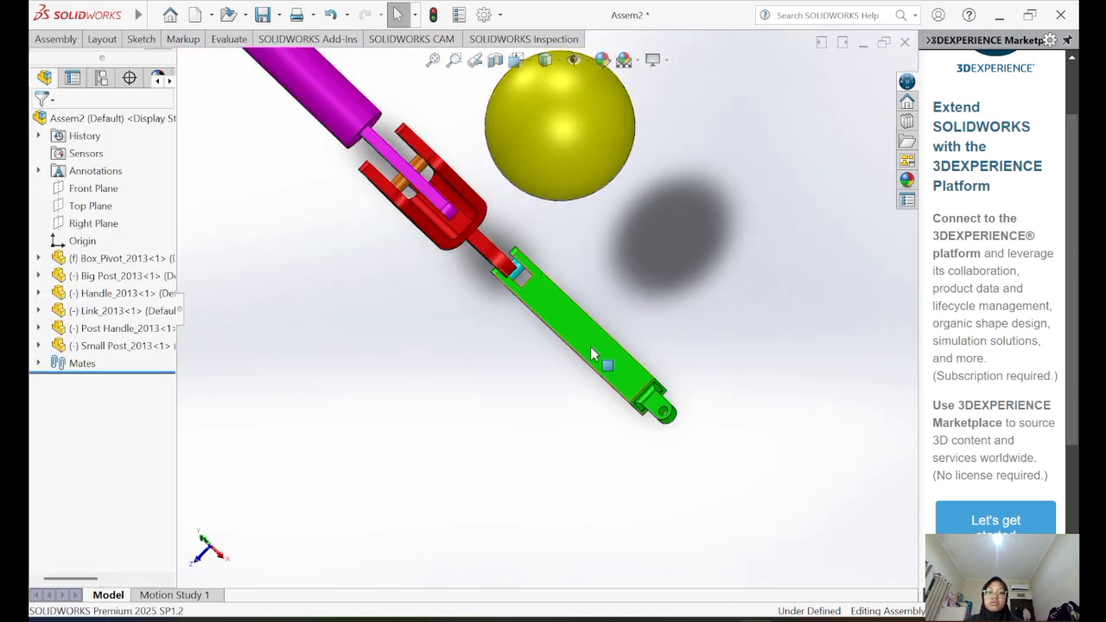
drag(591, 350, 644, 390)
click(496, 383)
click(73, 39)
click(158, 63)
click(569, 314)
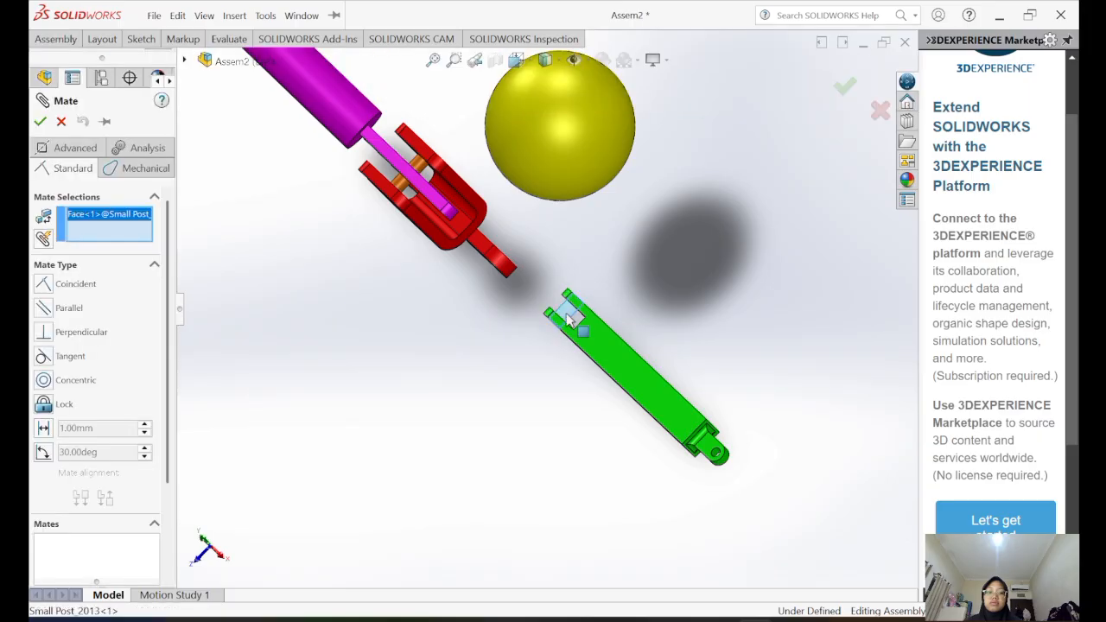
scroll(450, 197, down, 2)
middle_drag(607, 323, 545, 375)
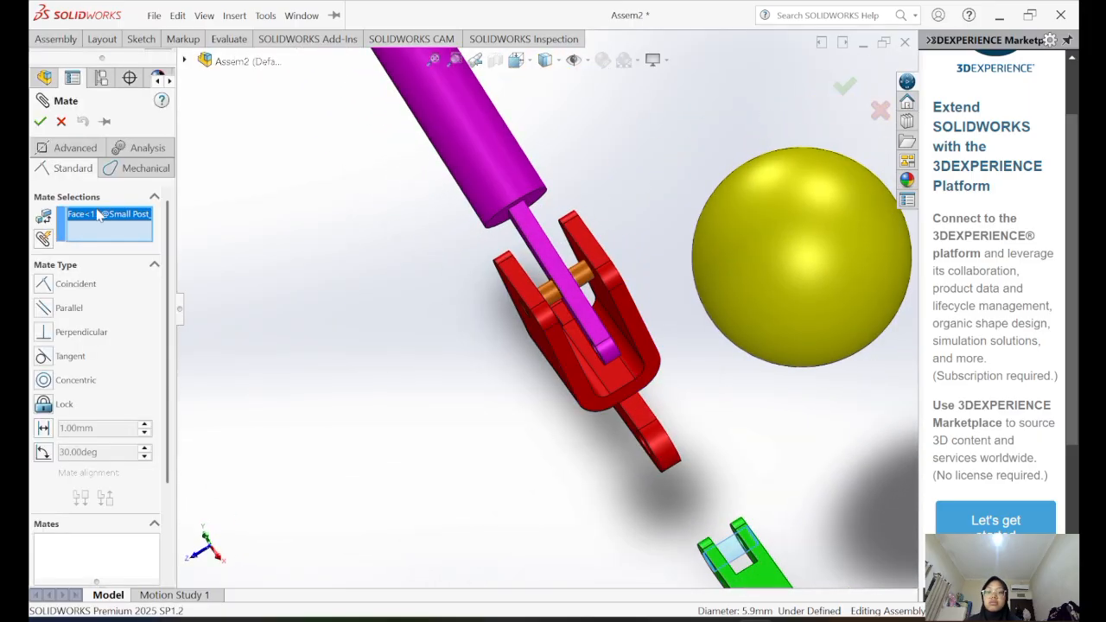
click(62, 122)
- Shift the post handle slightly along the big post inside the box pivot
scroll(481, 197, up, 3)
click(481, 197)
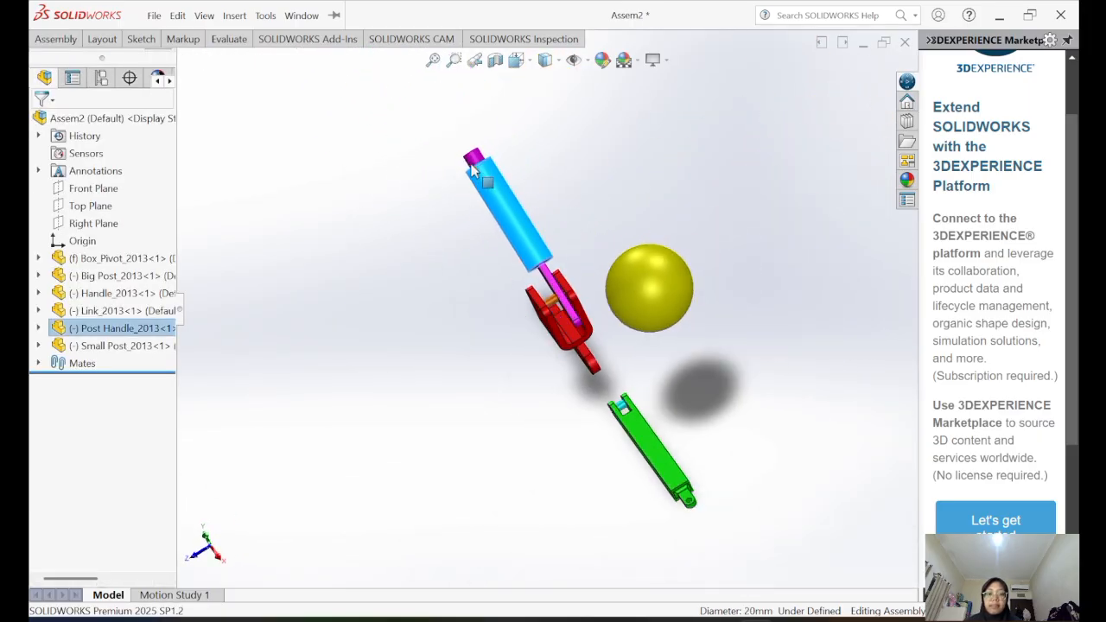
drag(466, 173, 452, 150)
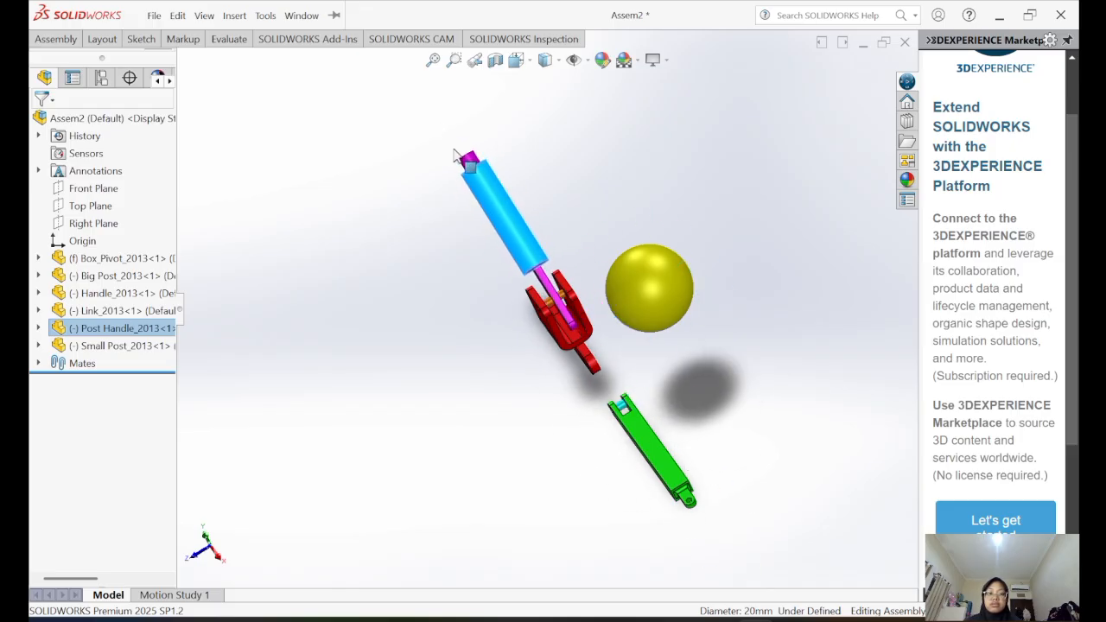
- Add a concentric mate between the small post's cylindrical face and the hole at the free end of the post handle's flat arm
scroll(510, 272, down, 5)
scroll(656, 341, down, 2)
mouse_move(67, 39)
click(157, 71)
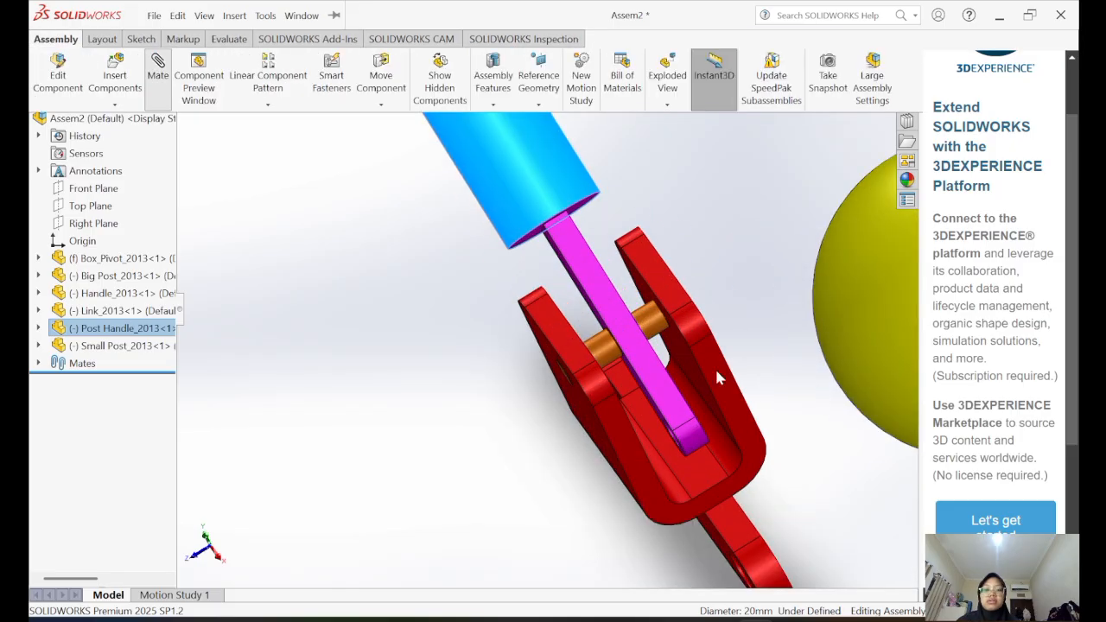
scroll(716, 384, up, 5)
scroll(717, 451, down, 5)
right_click(128, 216)
click(171, 227)
click(417, 314)
scroll(187, 155, down, 4)
middle_drag(330, 318, 382, 235)
scroll(382, 235, up, 4)
click(528, 155)
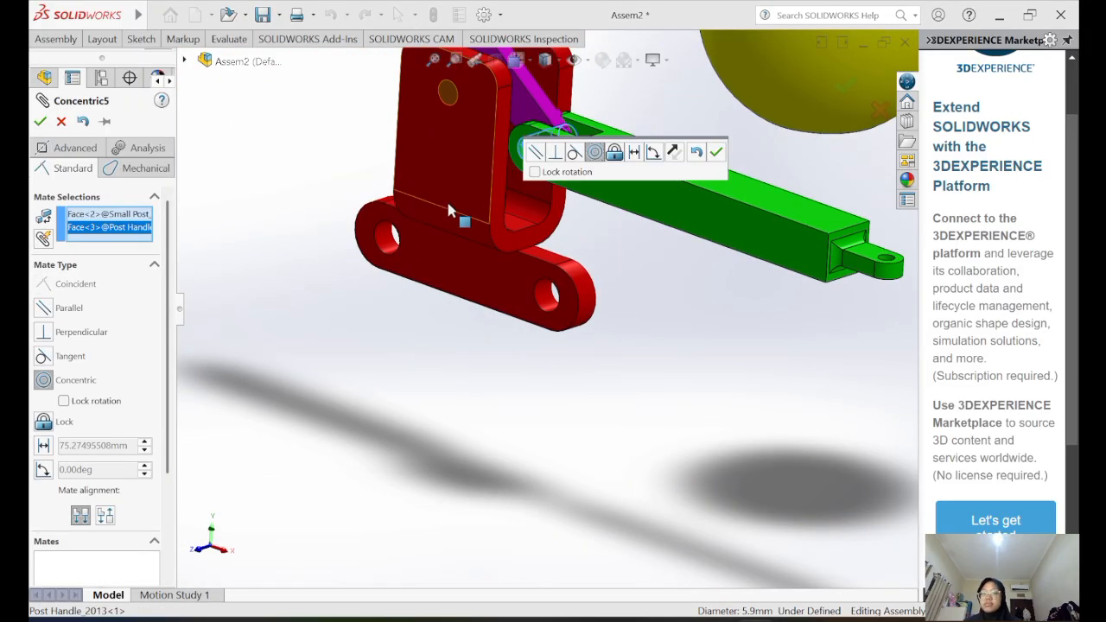
scroll(448, 205, up, 4)
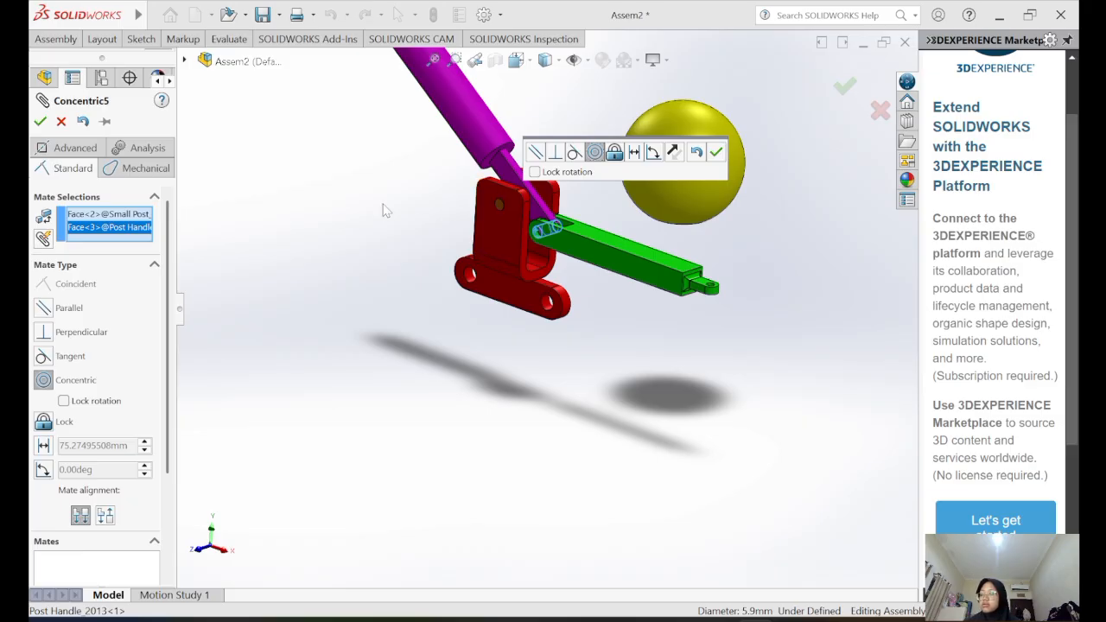
scroll(553, 213, down, 8)
middle_drag(659, 227, 620, 351)
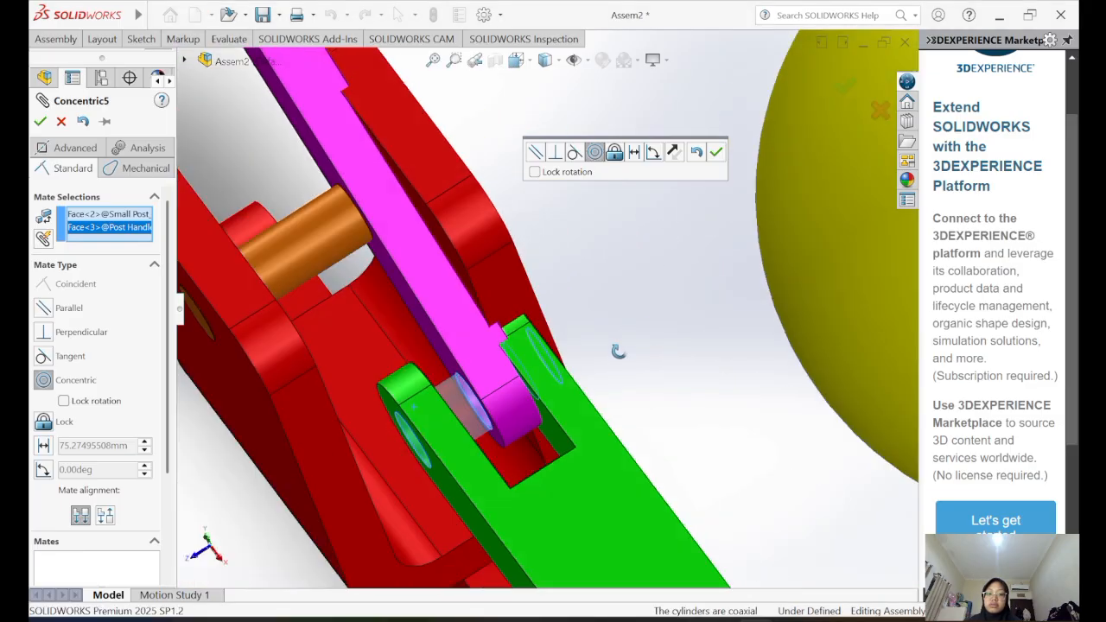
click(39, 120)
- Move the post handle and link clear of the box pivot, and slide the post handle's arm sideways out of the link's fork
drag(420, 247, 725, 455)
scroll(743, 381, up, 4)
drag(551, 211, 565, 209)
drag(656, 355, 673, 369)
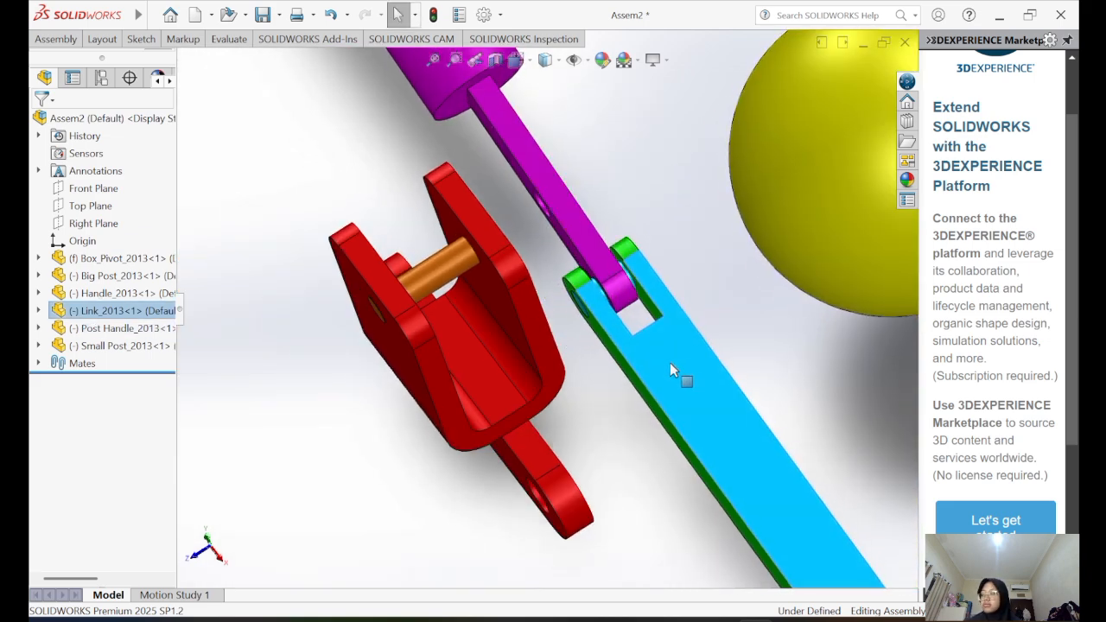
scroll(671, 370, down, 4)
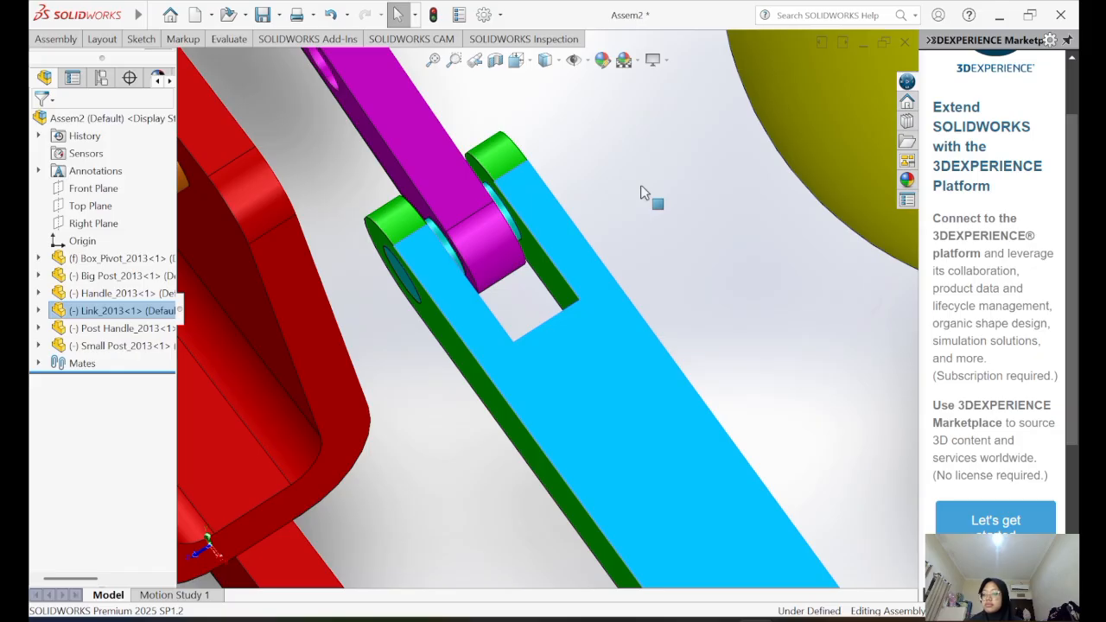
drag(419, 160, 527, 112)
- Set up a parallel mate between a flat face of the post handle's arm and the link's wide upper face
click(62, 40)
click(164, 56)
click(57, 40)
click(159, 64)
click(556, 191)
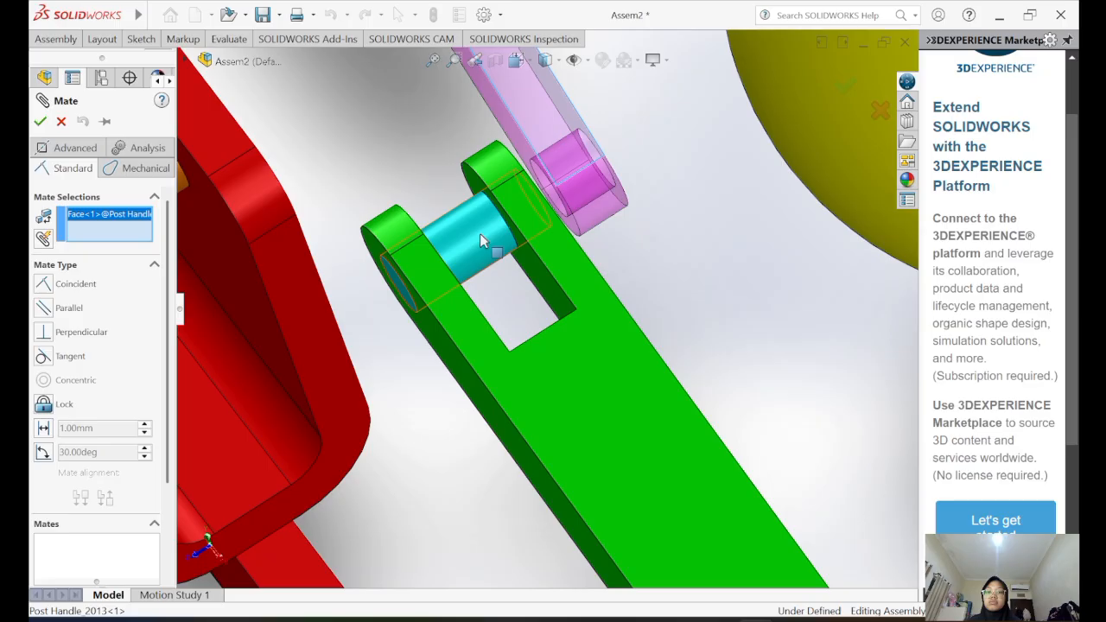
click(570, 367)
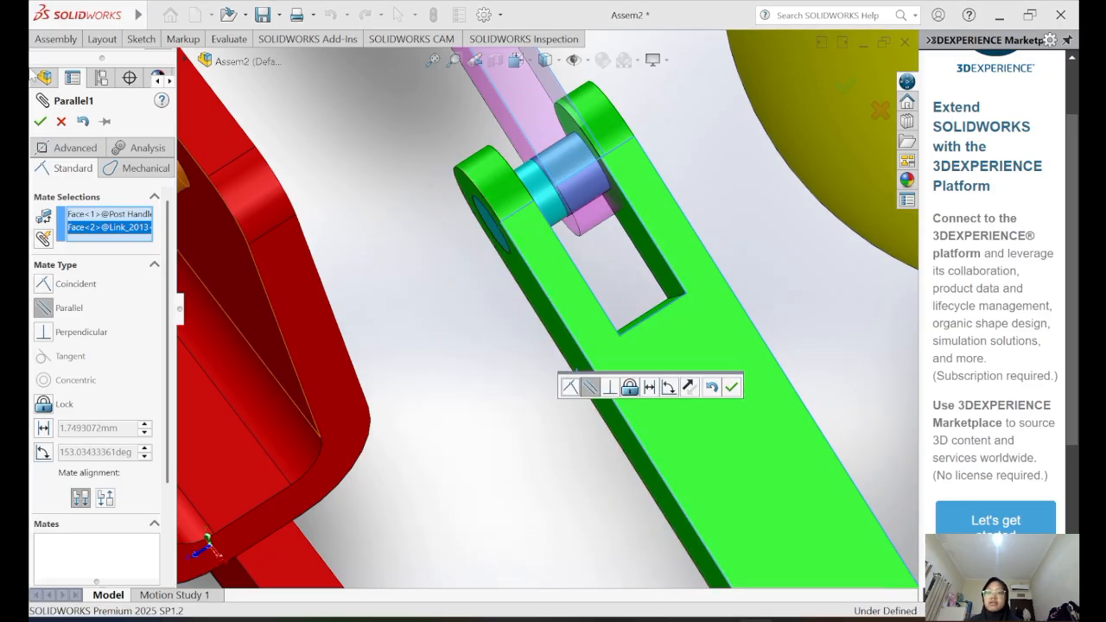
- Try a coincident mate between the link's broad face and the post handle's side face, replacing the pending parallel mate
click(61, 121)
click(57, 39)
click(159, 64)
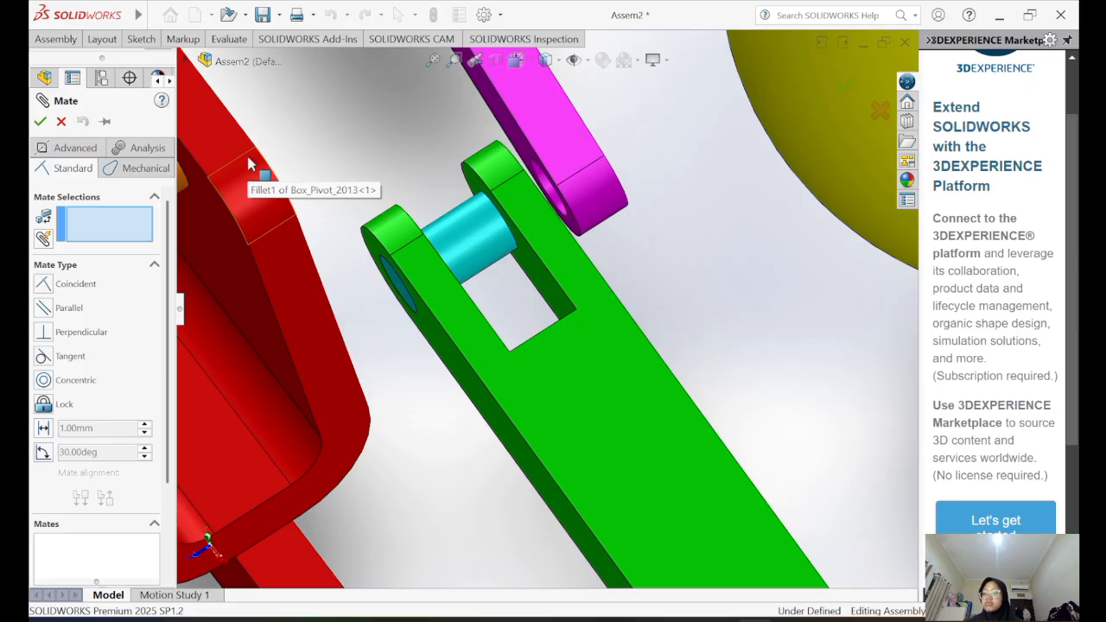
click(623, 429)
click(483, 81)
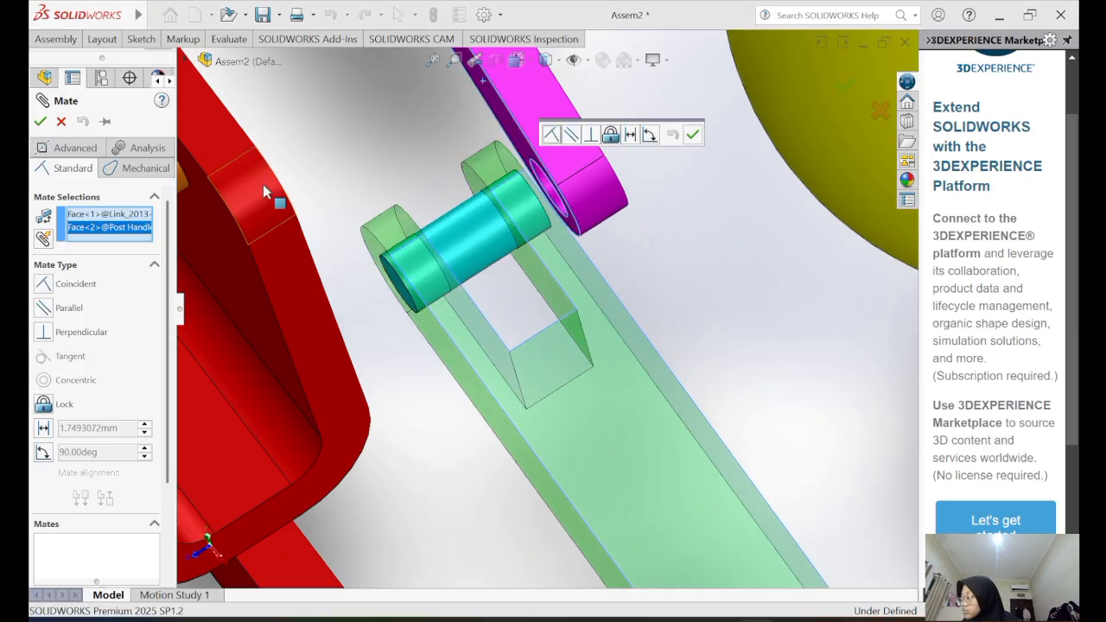
click(43, 284)
scroll(439, 229, up, 4)
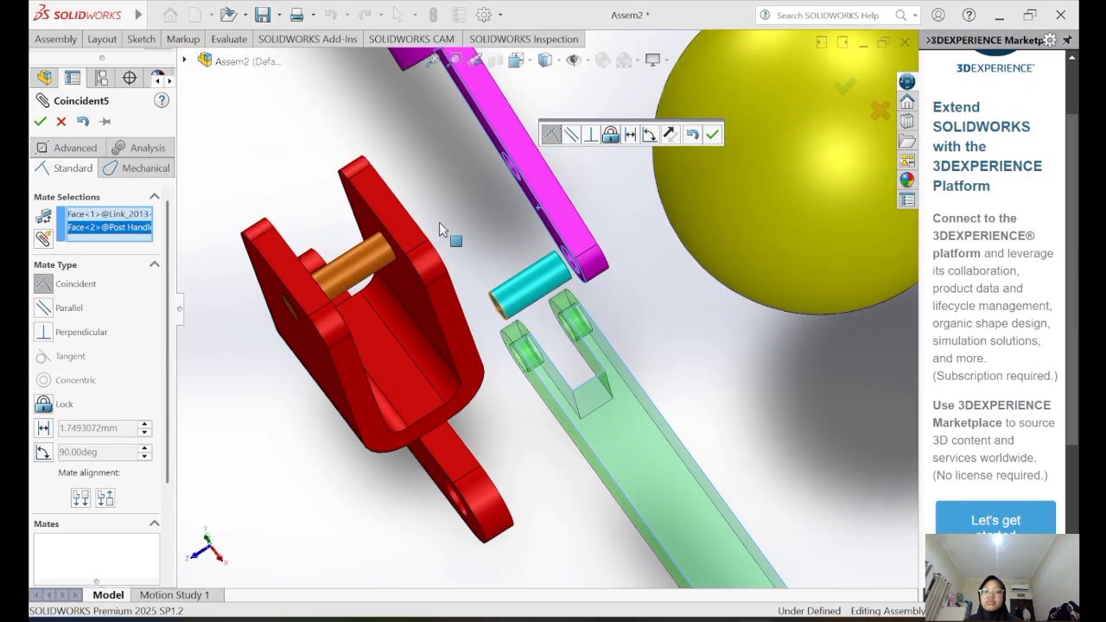
scroll(519, 320, down, 3)
click(40, 121)
scroll(383, 109, up, 2)
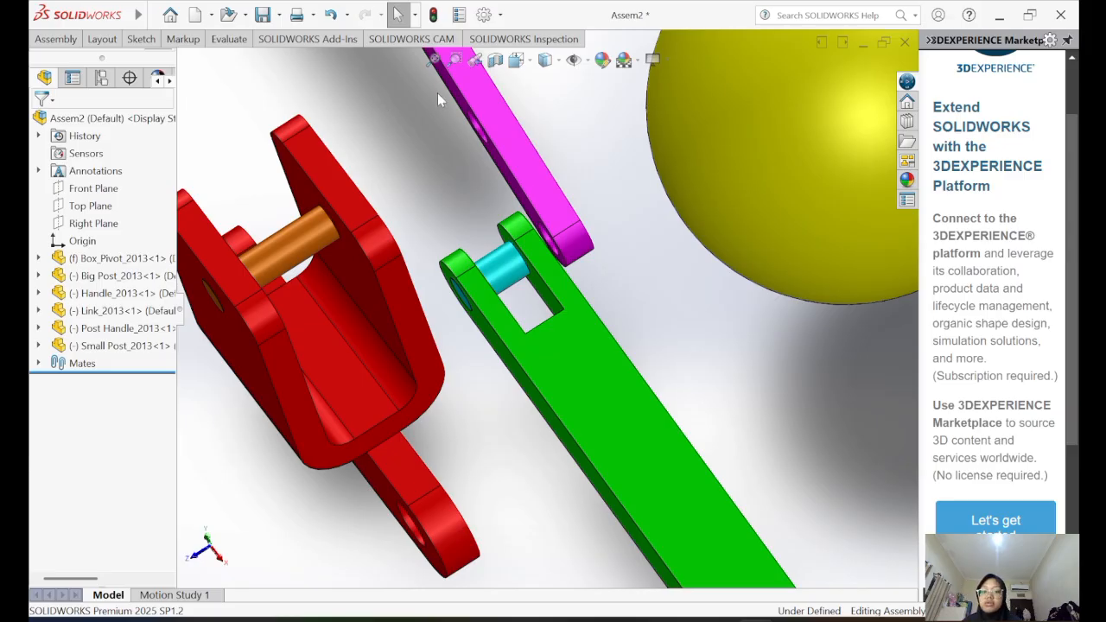
- Add a coincident mate between the inner side face of the link's slot and the post handle's flat side face
middle_drag(437, 93, 403, 148)
click(61, 40)
click(159, 66)
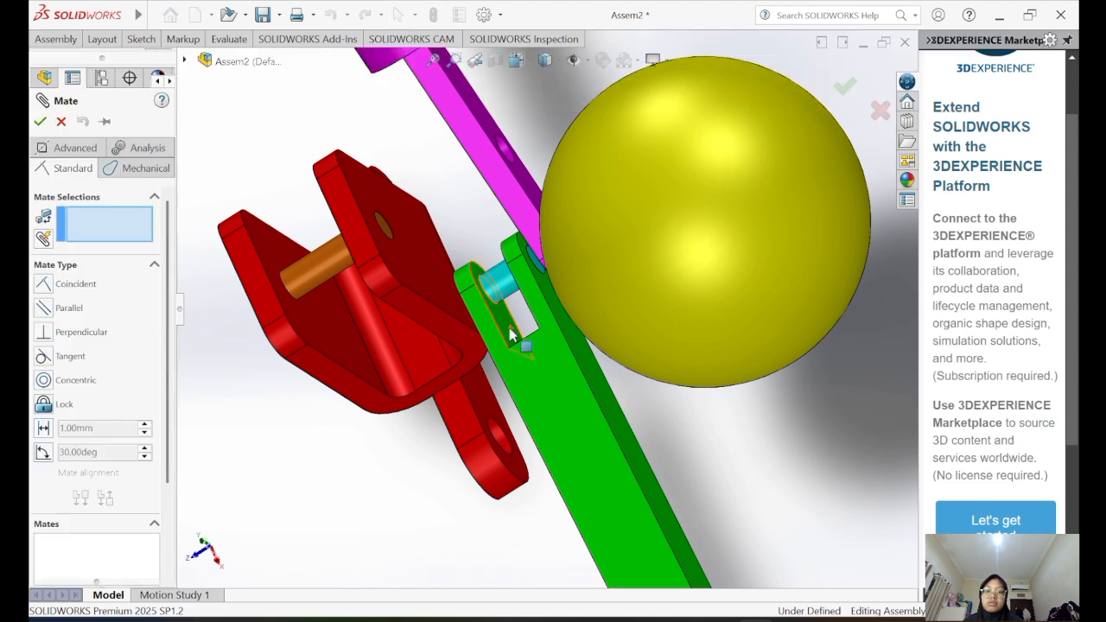
click(501, 283)
middle_drag(501, 282, 565, 108)
click(565, 108)
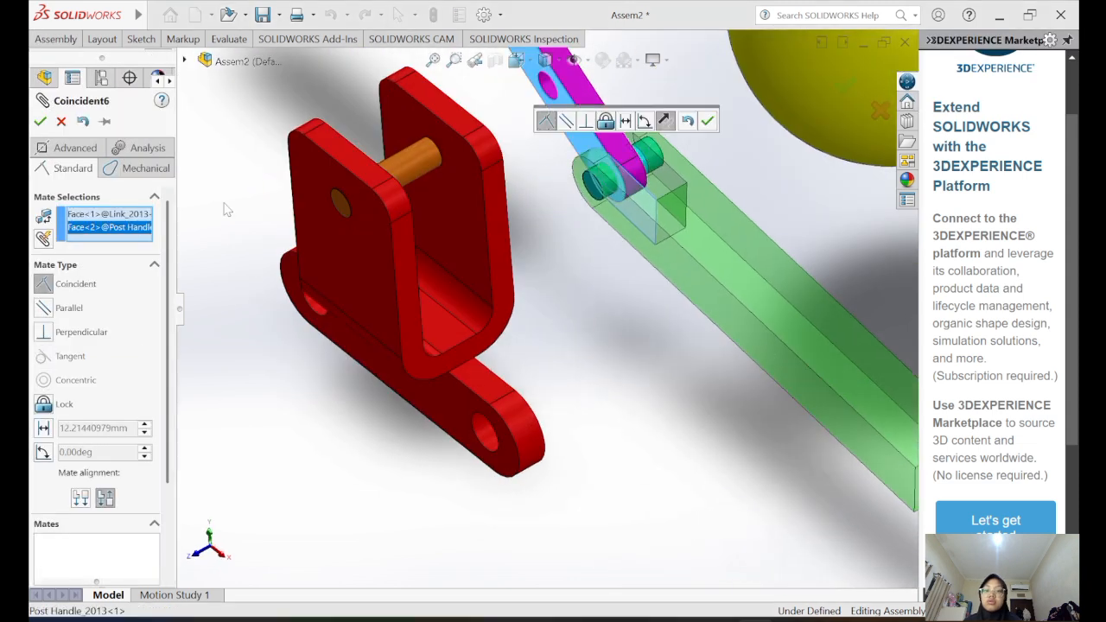
click(41, 121)
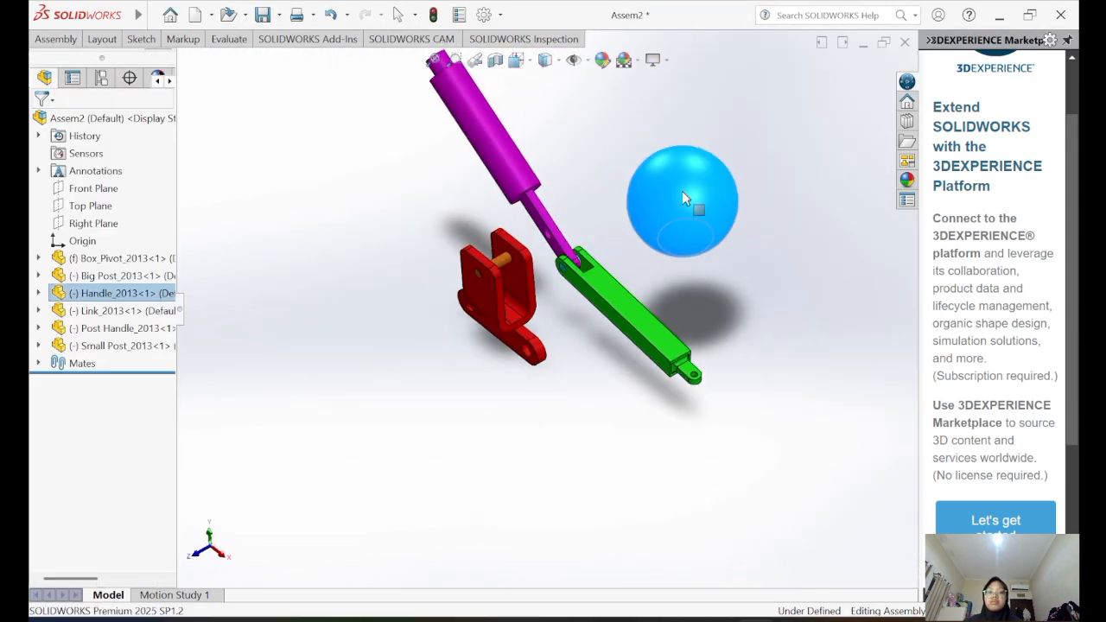
- Add a 6.5 mm distance mate between the post handle's flat side and the box pivot's inner wall, with the dimension direction flipped
scroll(609, 178, down, 1)
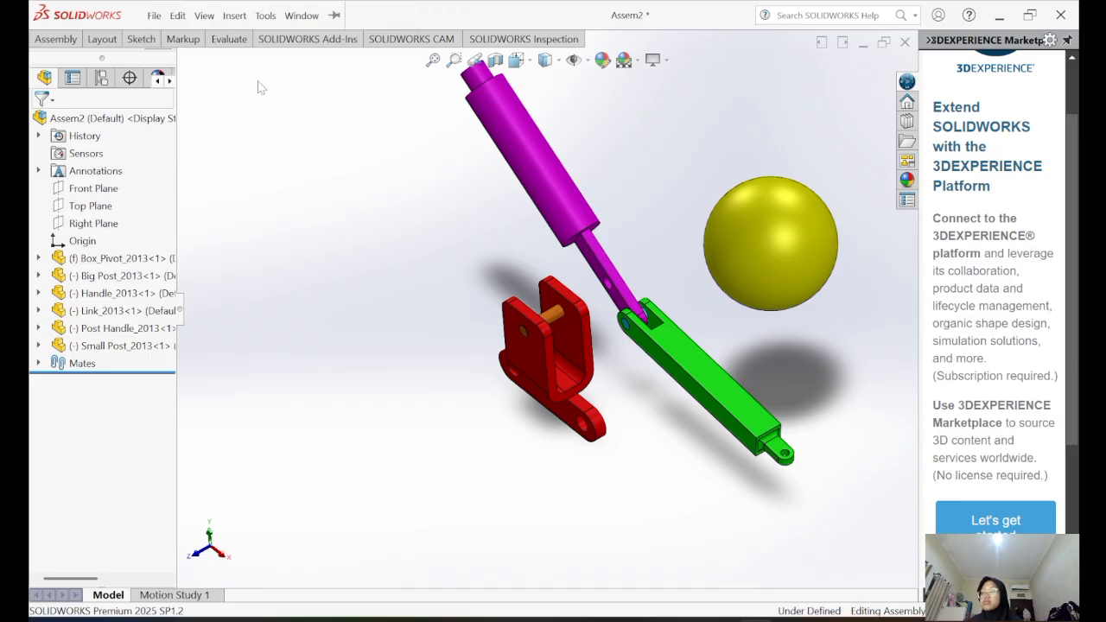
click(56, 39)
click(157, 86)
middle_drag(673, 242, 631, 229)
click(630, 230)
middle_drag(473, 231, 546, 231)
click(581, 315)
middle_drag(424, 210, 393, 230)
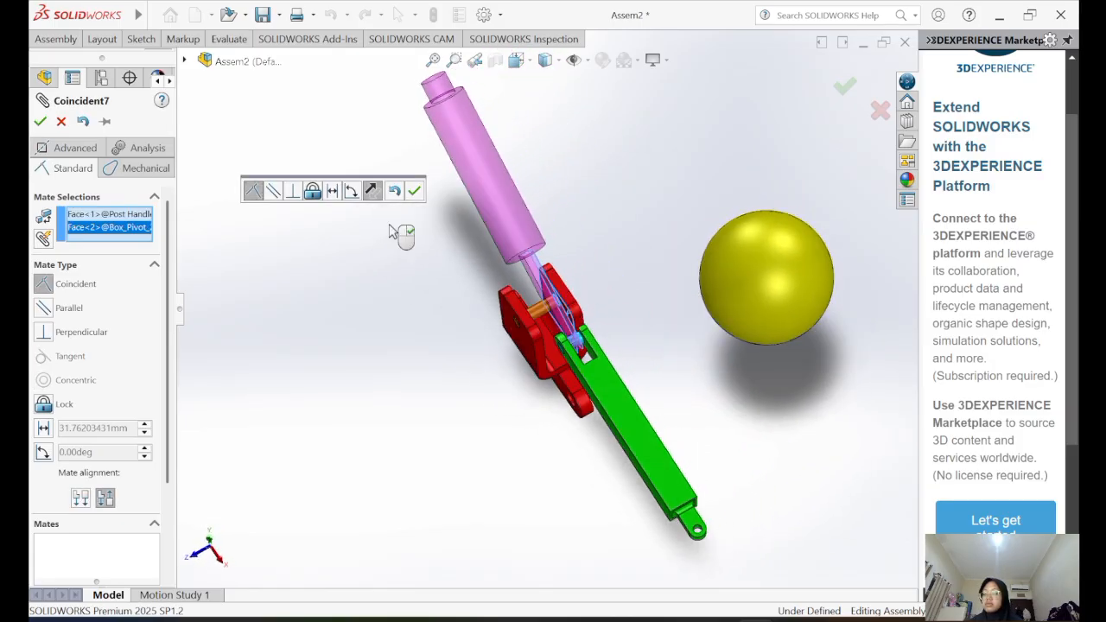
click(98, 429)
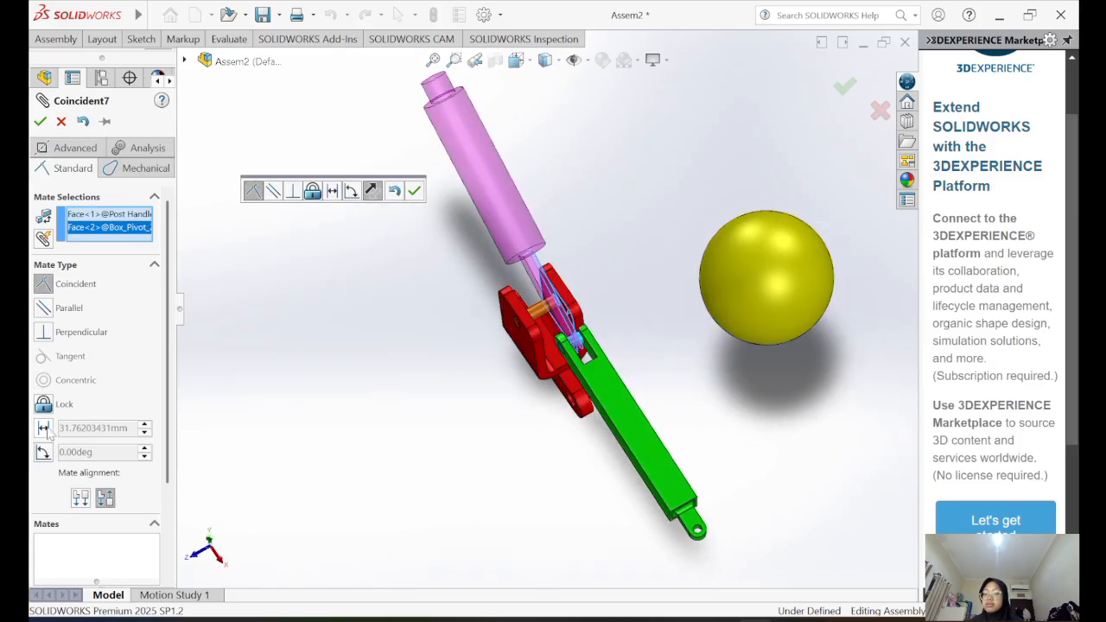
text(6.5)
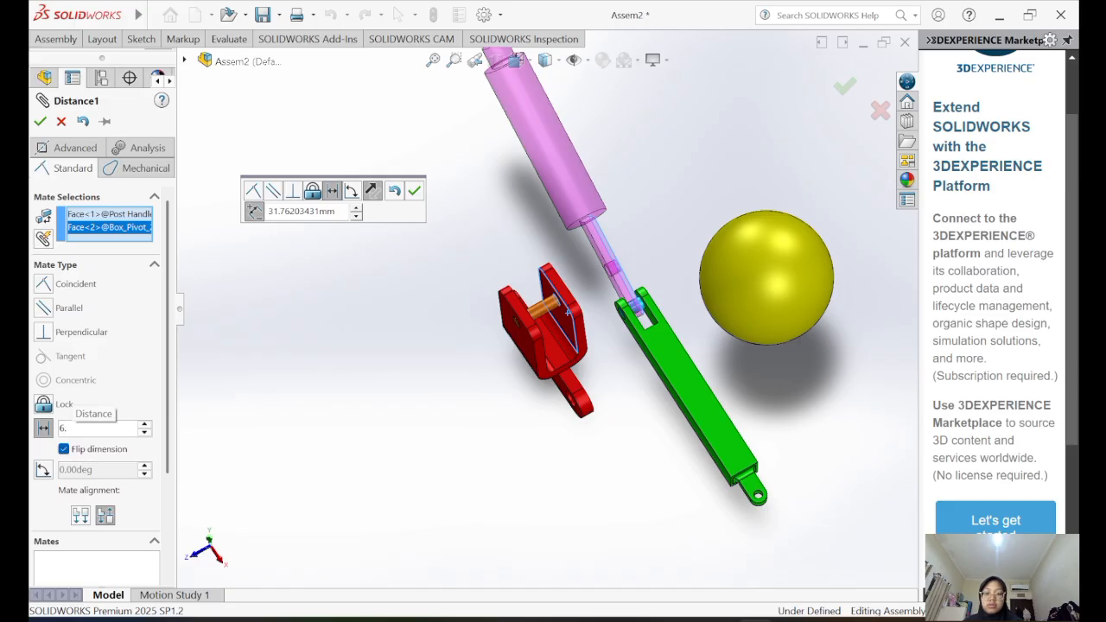
key(Return)
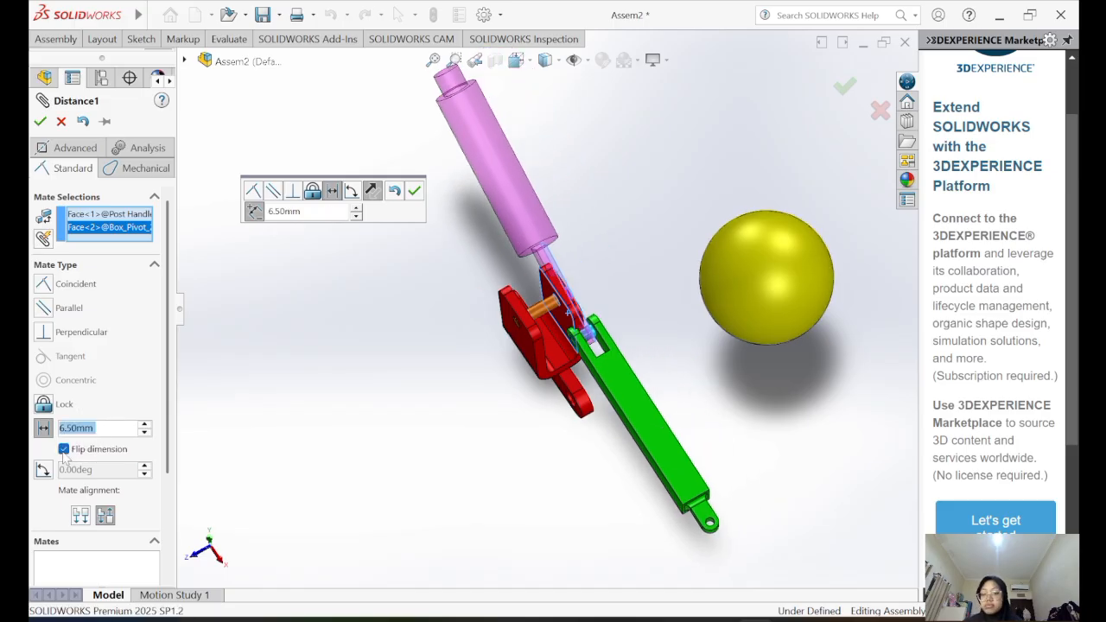
click(63, 449)
click(40, 121)
click(39, 122)
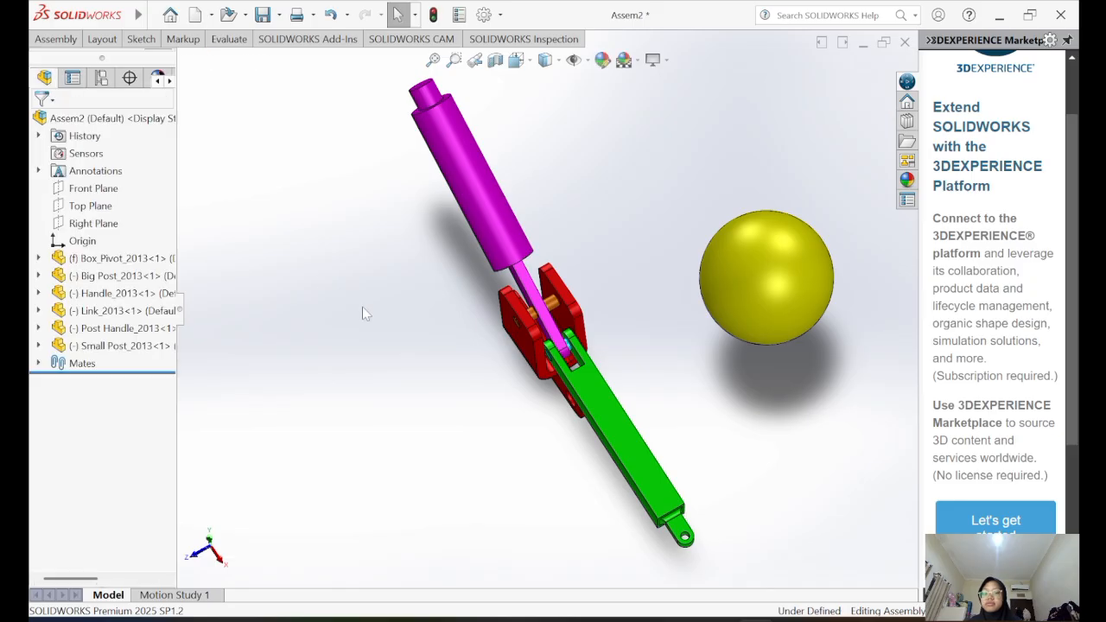
- Move the ball handle next to the free end of the post handle
middle_drag(361, 308, 340, 329)
scroll(608, 434, up, 1)
middle_drag(609, 434, 581, 354)
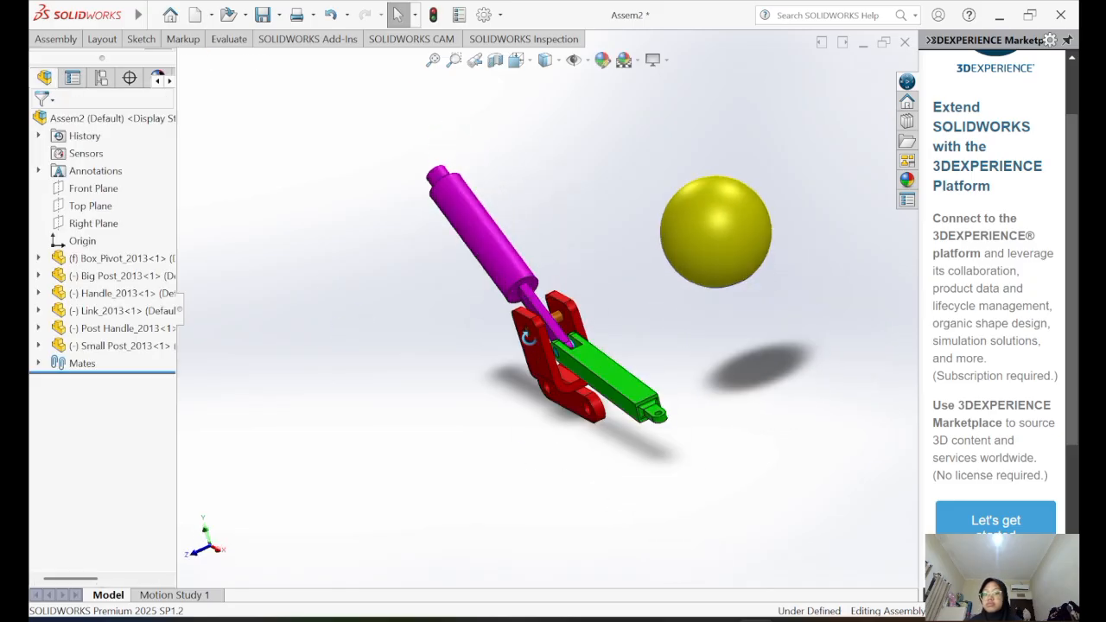
drag(725, 253, 385, 146)
scroll(483, 231, down, 1)
scroll(491, 186, down, 4)
drag(391, 240, 383, 195)
scroll(383, 185, up, 2)
middle_drag(429, 281, 690, 398)
- Try a tangent mate between the ball handle and the post handle's end
click(57, 40)
click(157, 67)
click(482, 338)
middle_drag(497, 367, 638, 519)
click(482, 279)
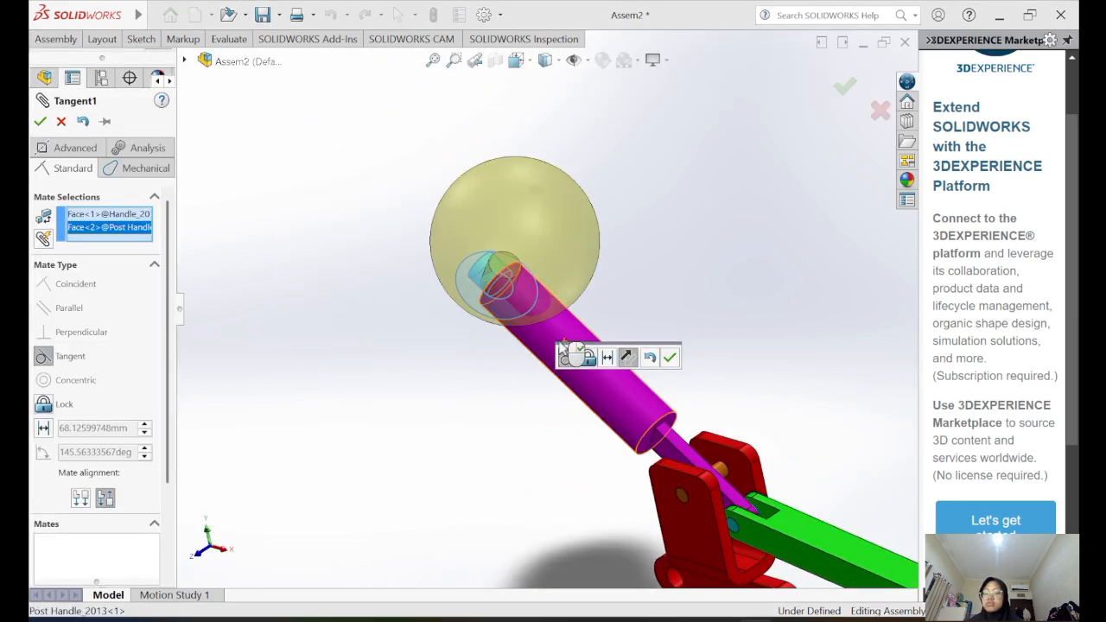
click(61, 122)
- Reposition and rotate the ball handle above the post handle's free end
mouse_move(543, 254)
mouse_down()
mouse_move(514, 235)
mouse_move(538, 247)
mouse_up()
scroll(624, 307, down, 3)
scroll(624, 308, up, 3)
drag(359, 233, 330, 197)
click(335, 208)
right_drag(343, 225, 387, 178)
- Delete the Handle_2013 component from the assembly
right_click(393, 185)
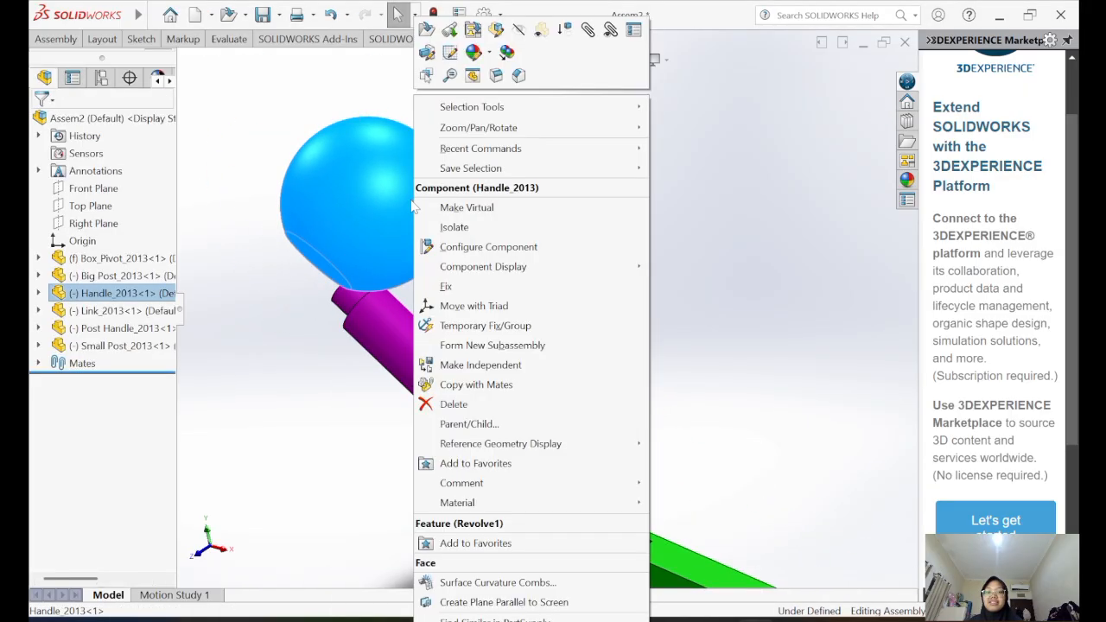
click(467, 404)
click(652, 231)
- Insert the Handle_2013 part again and place it just above the post handle's free end
click(62, 40)
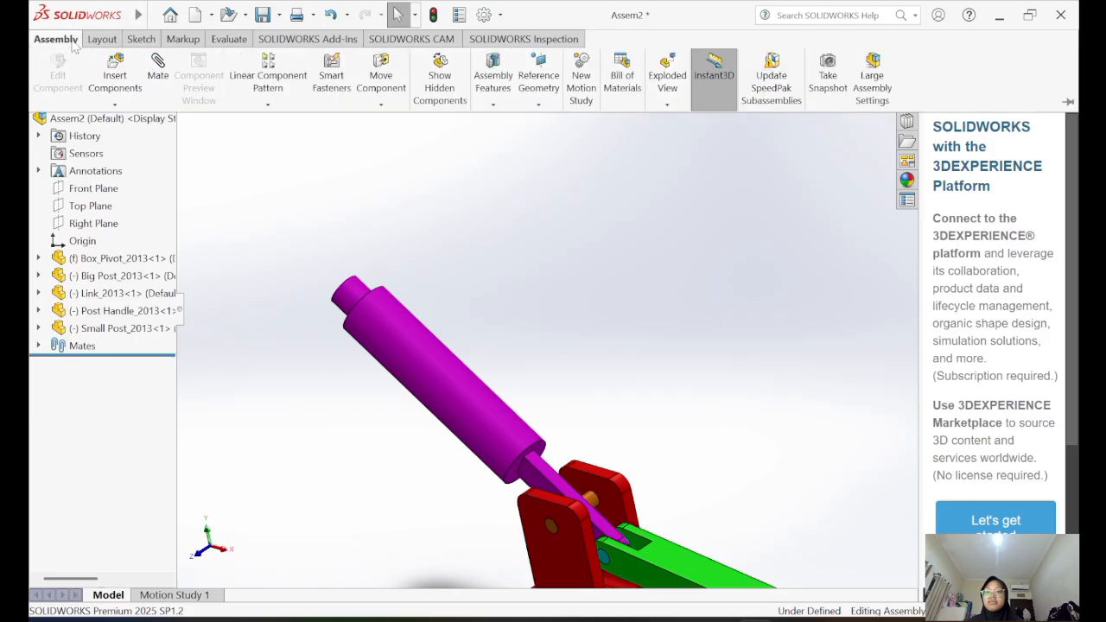
click(112, 62)
click(396, 191)
click(414, 369)
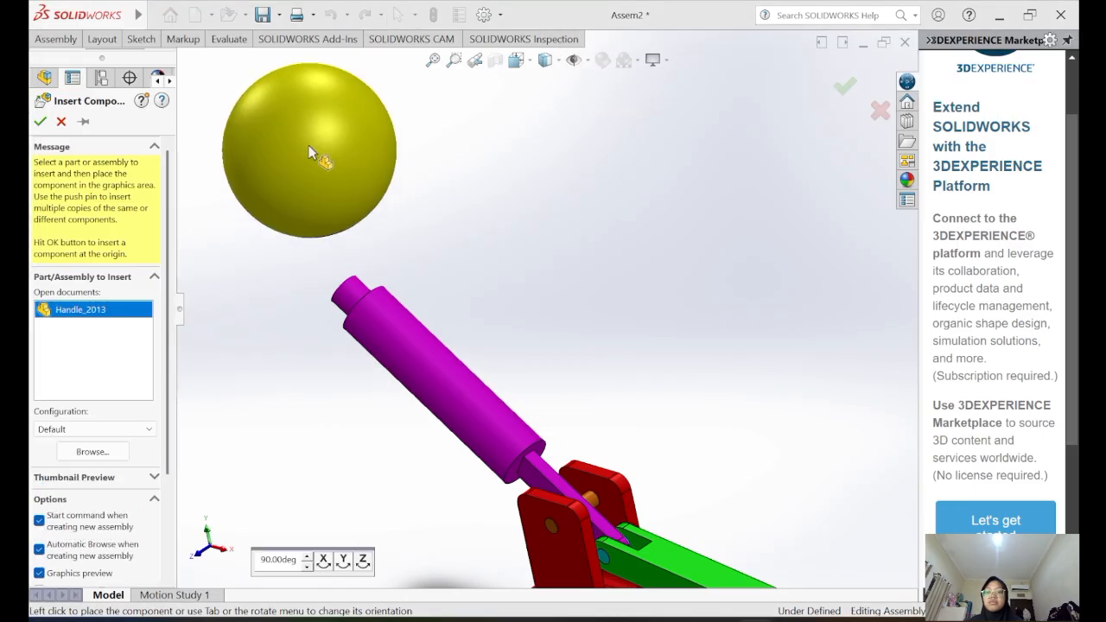
click(308, 145)
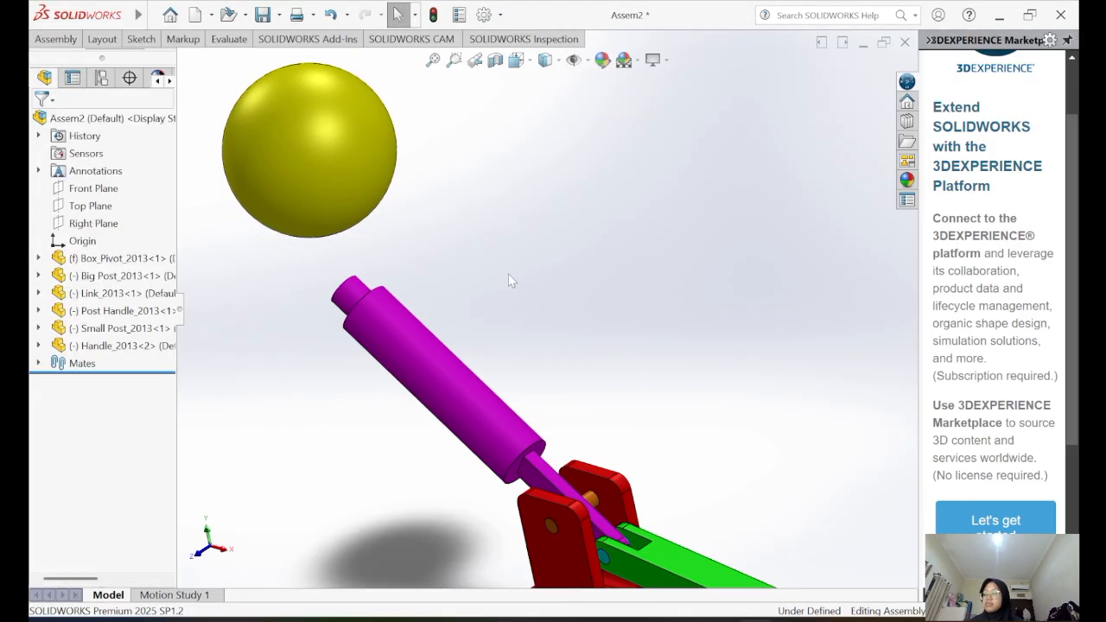
- Add a concentric mate between the ball handle's hole and the cylindrical stub on the post handle
click(64, 40)
click(157, 67)
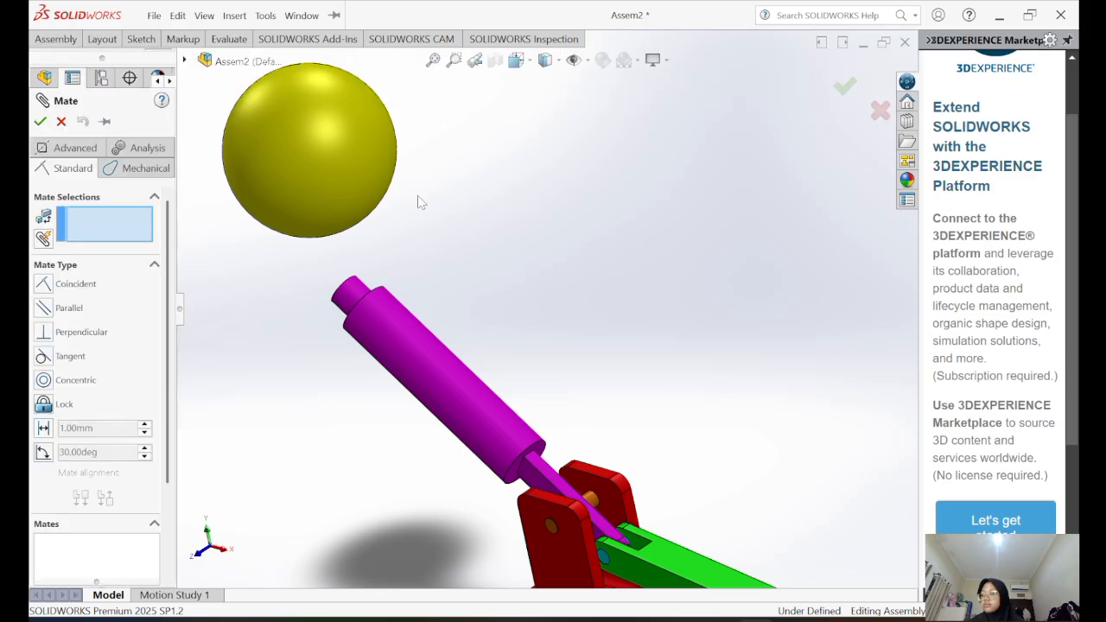
middle_drag(419, 202, 399, 120)
click(347, 255)
middle_drag(348, 256, 452, 398)
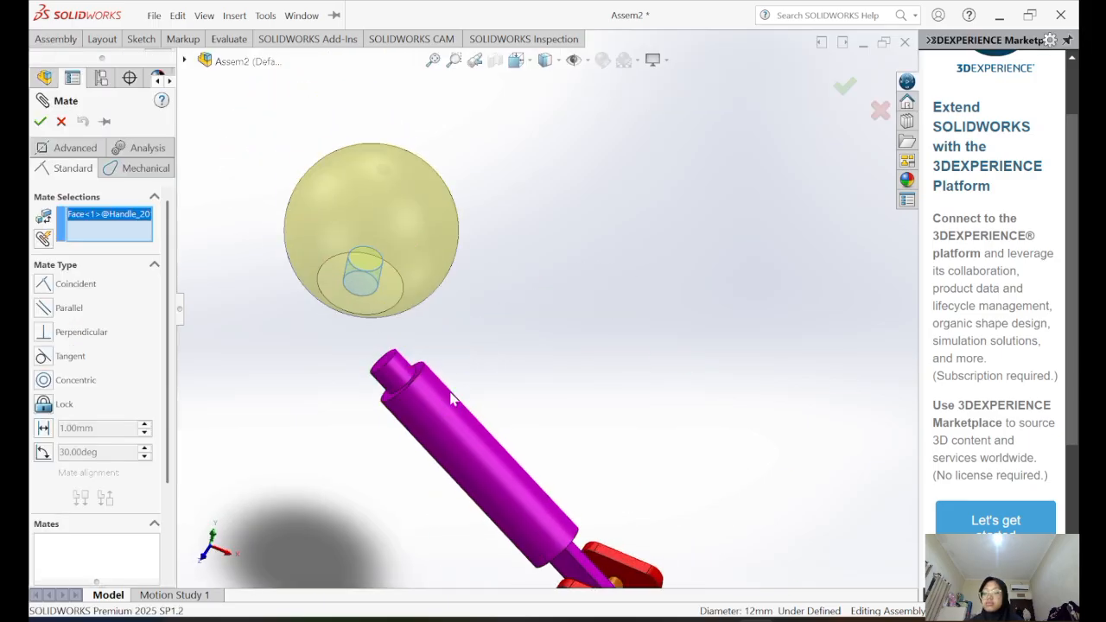
click(399, 369)
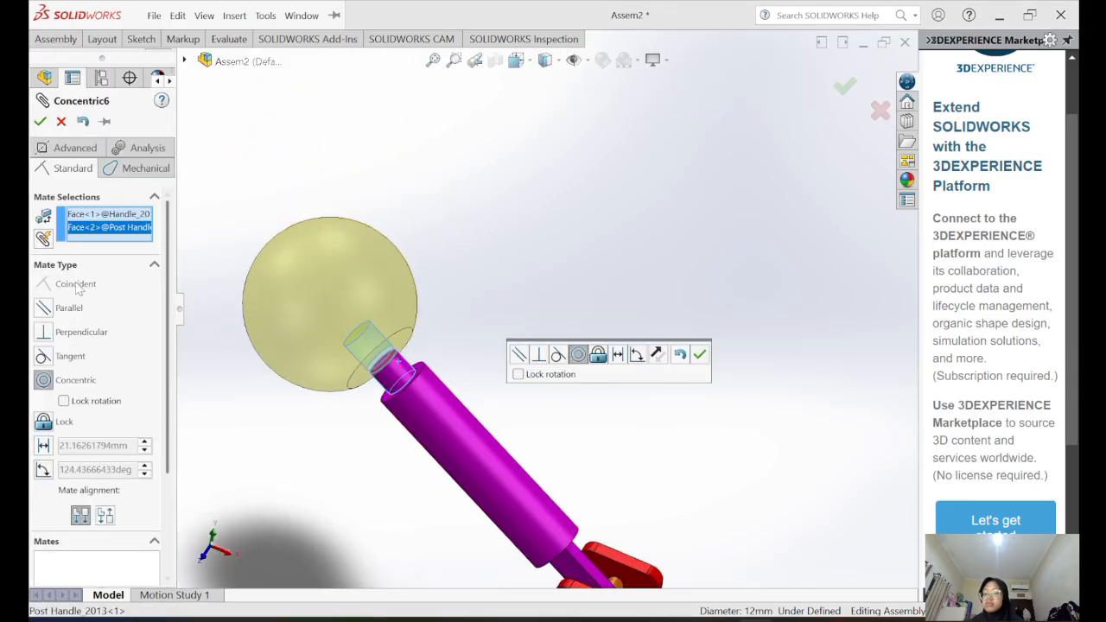
click(41, 122)
click(41, 122)
- Slide the ball handle along its axis away from the post handle until its hole is exposed
mouse_move(302, 275)
mouse_down()
mouse_move(327, 294)
mouse_move(292, 278)
mouse_up()
click(497, 339)
middle_drag(498, 339, 444, 287)
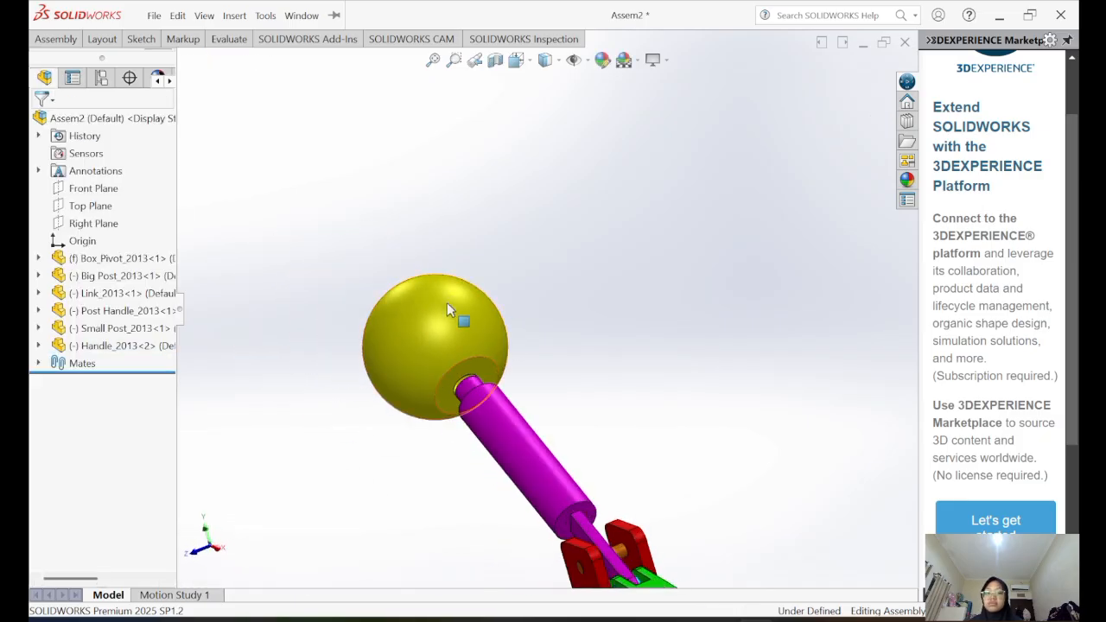
click(447, 302)
click(337, 214)
- Mate the bottom face of the ball handle's hole coincident with the end face of the post handle's stub
click(55, 39)
click(158, 73)
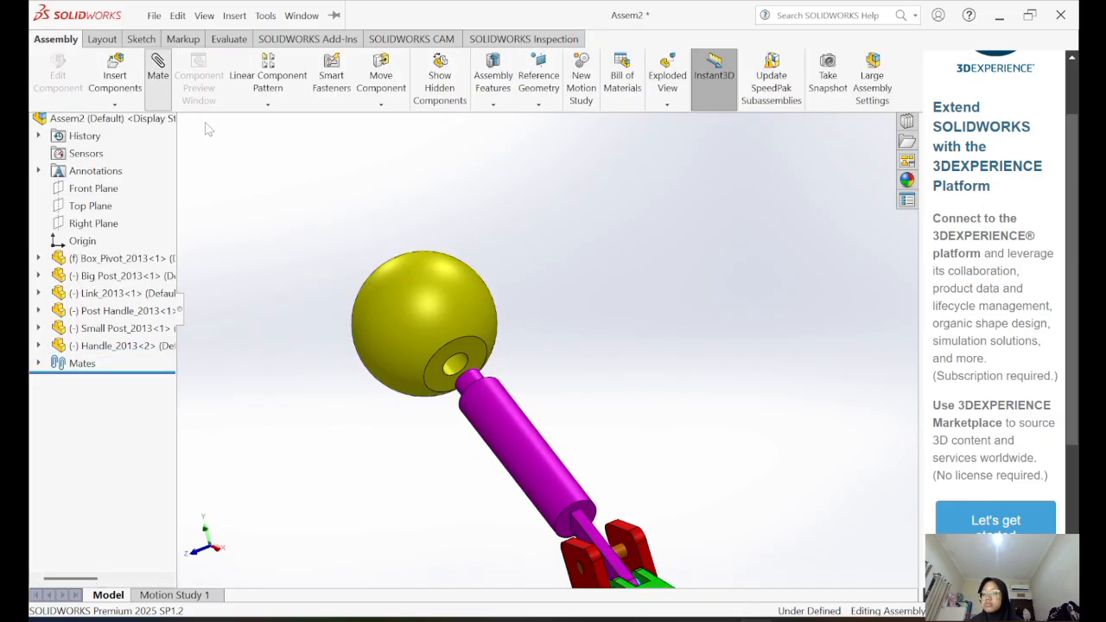
scroll(534, 318, down, 6)
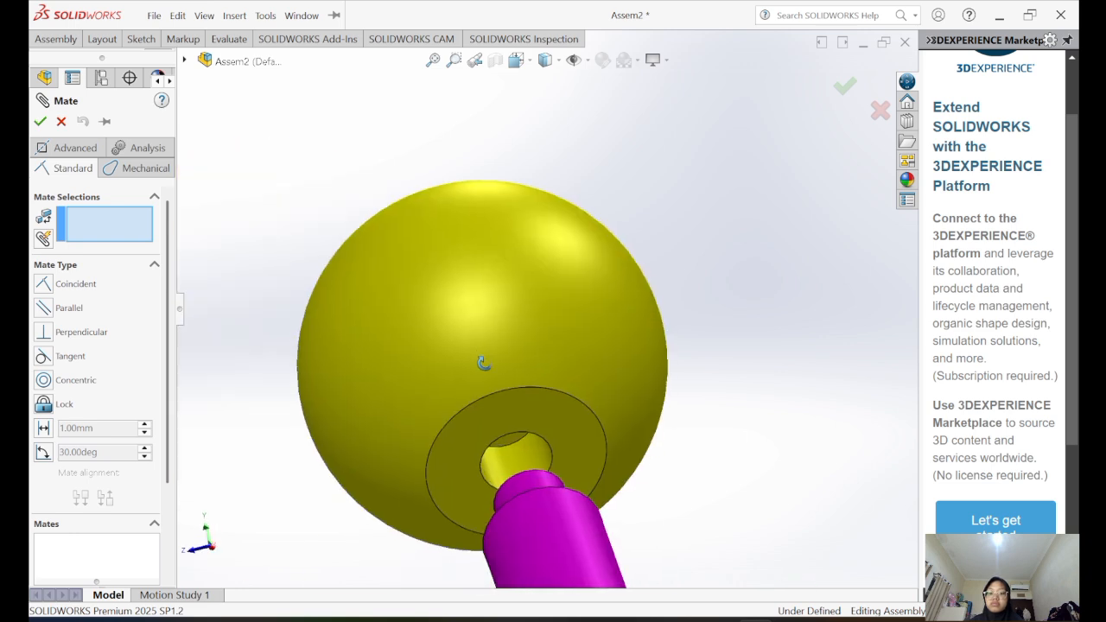
click(488, 494)
middle_drag(606, 490, 483, 444)
scroll(643, 549, down, 3)
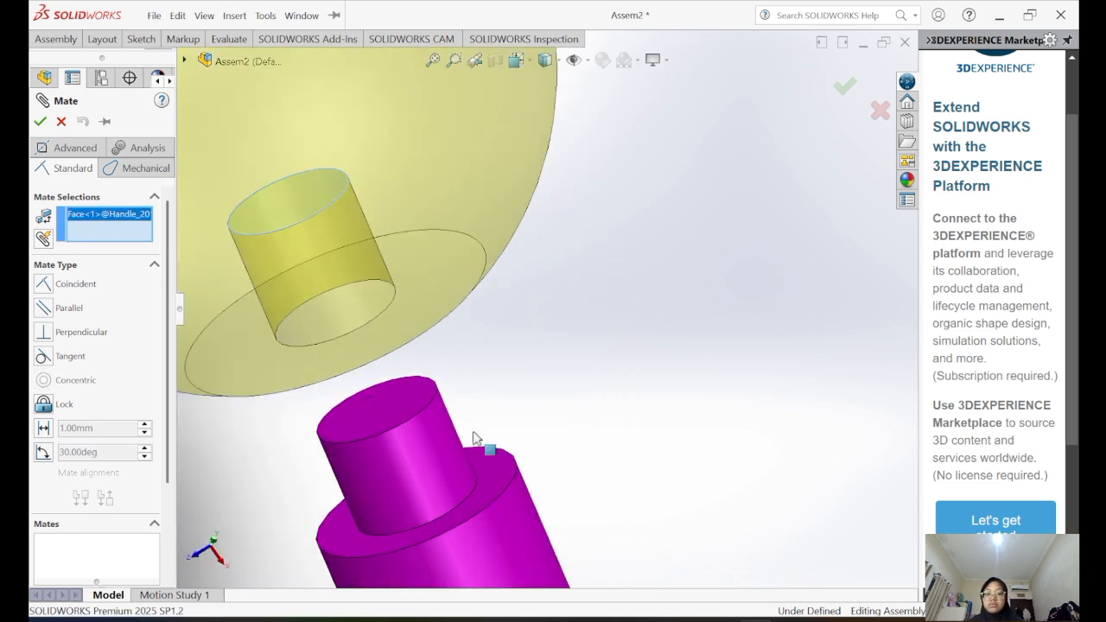
click(374, 419)
key(Return)
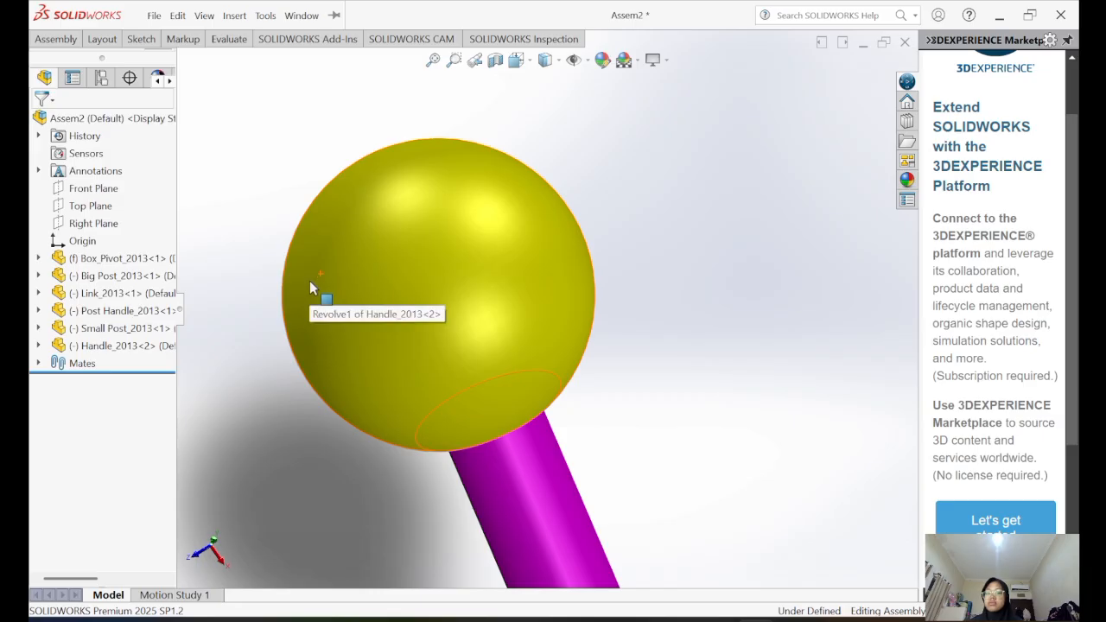
- Add a 140-degree angle mate between the link's face and the post handle's narrow face
scroll(476, 316, up, 6)
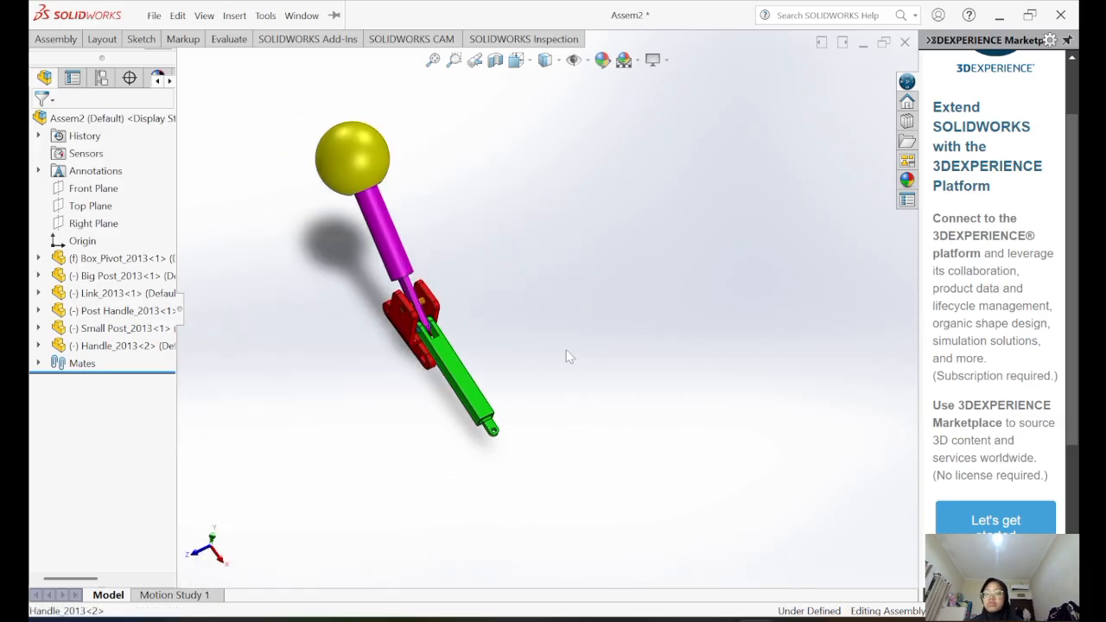
scroll(567, 356, down, 2)
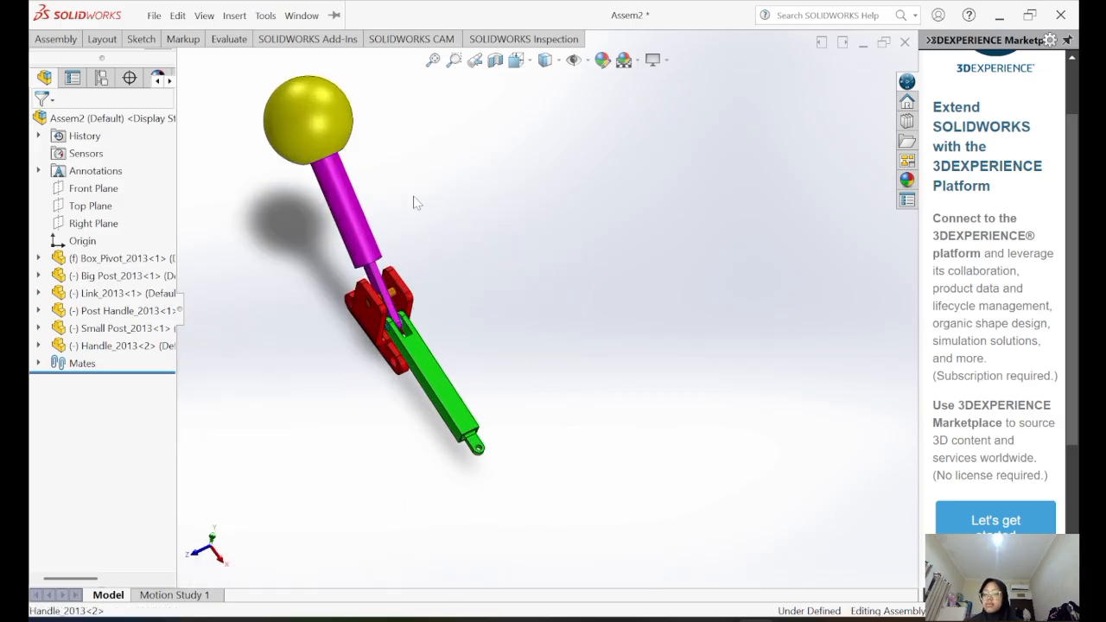
click(56, 39)
click(159, 67)
click(406, 346)
scroll(285, 317, down, 5)
click(569, 273)
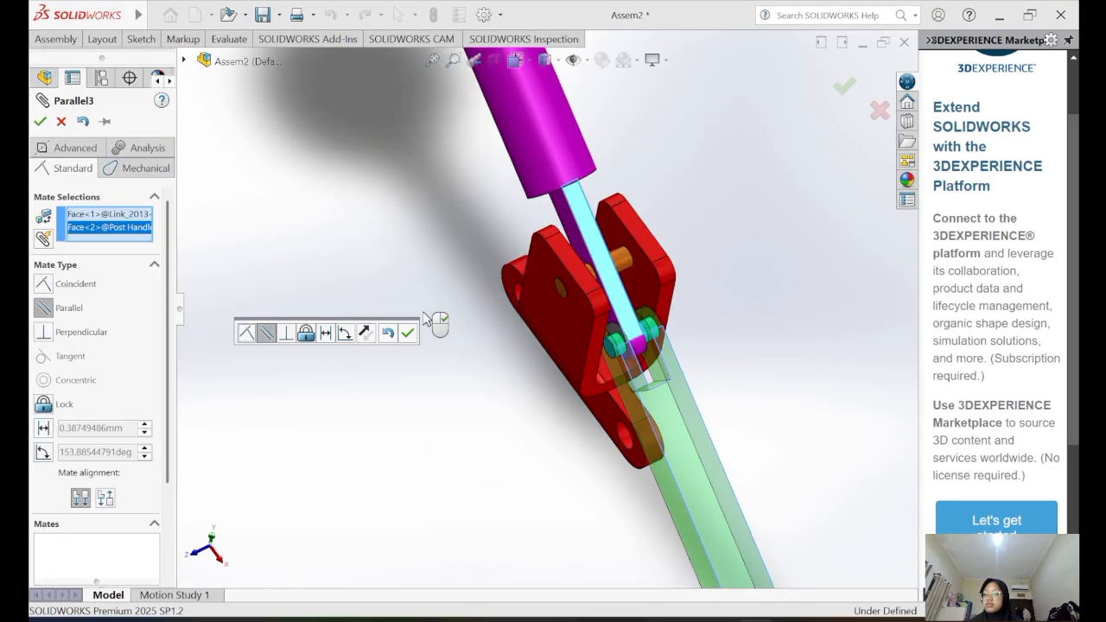
click(42, 452)
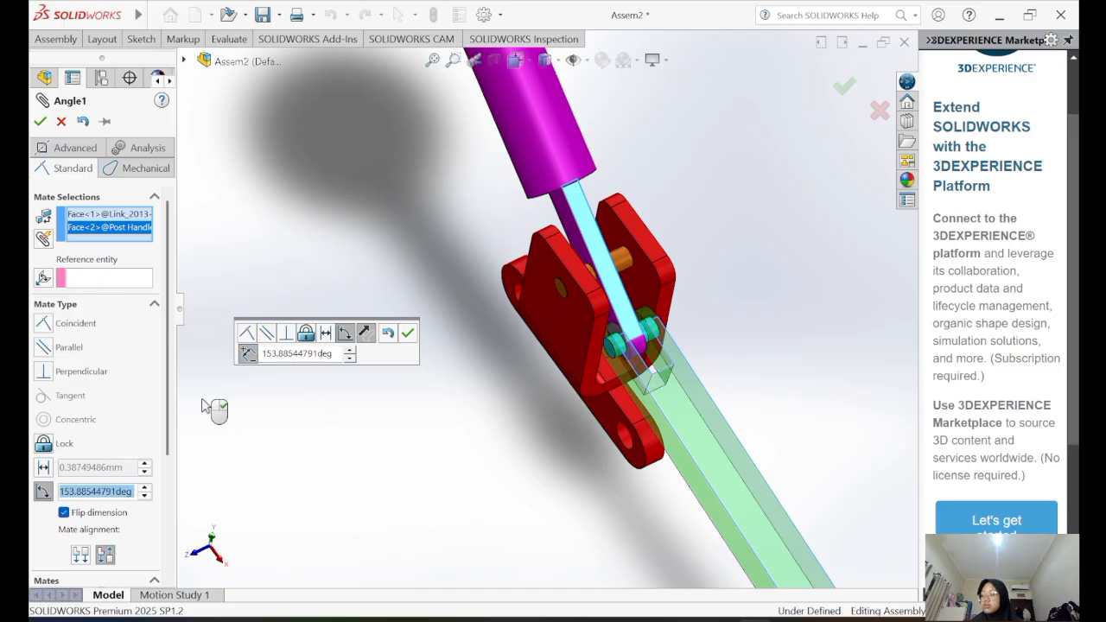
text(14)
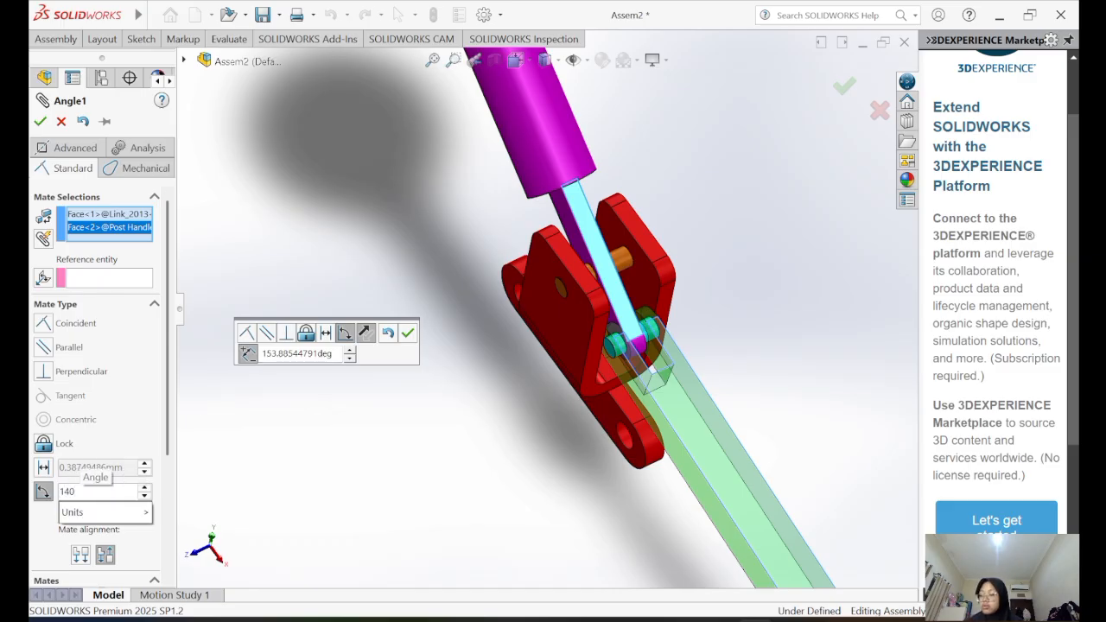
text(0)
key(Return)
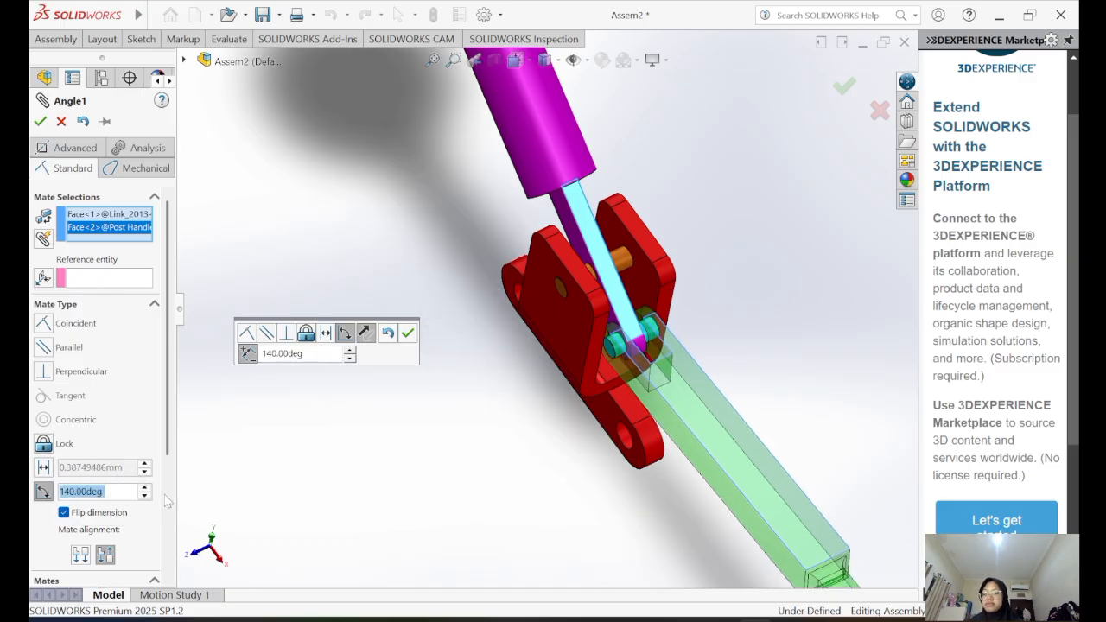
scroll(413, 471, up, 5)
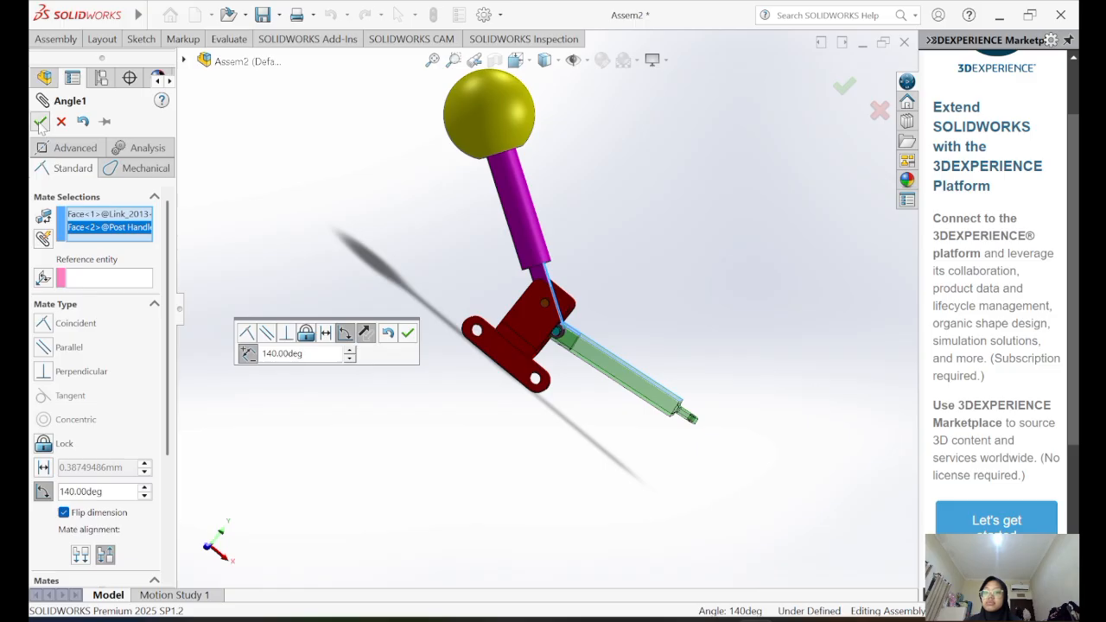
click(40, 122)
middle_drag(703, 242, 636, 294)
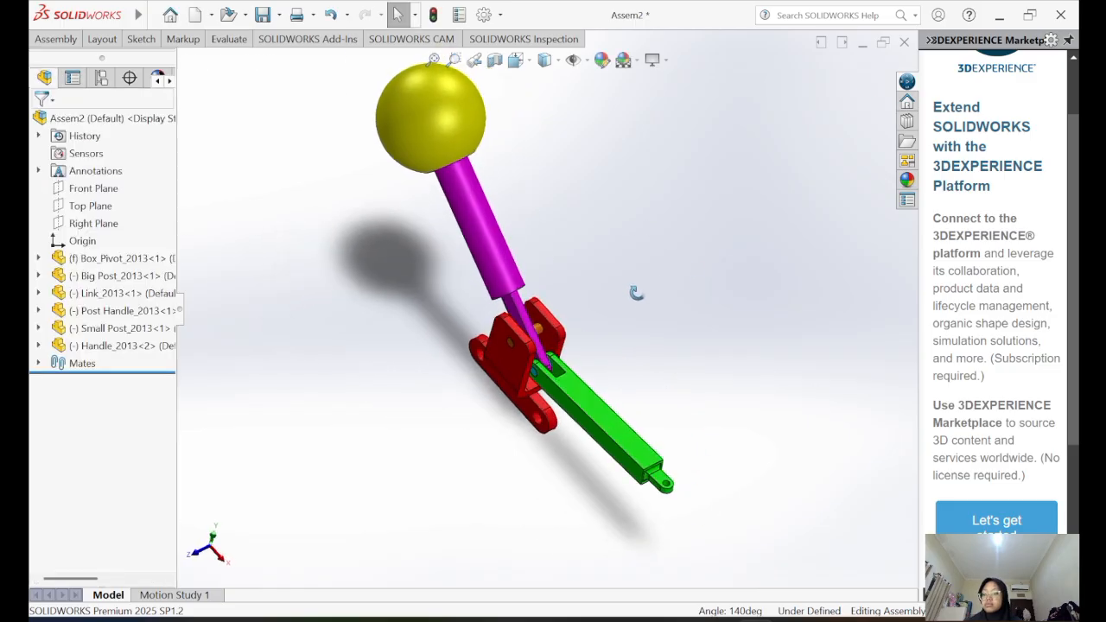
- Add a parallel mate between the narrow upper face of the box pivot's lug and the link's broad top face
click(56, 39)
click(158, 73)
scroll(679, 345, down, 3)
click(438, 313)
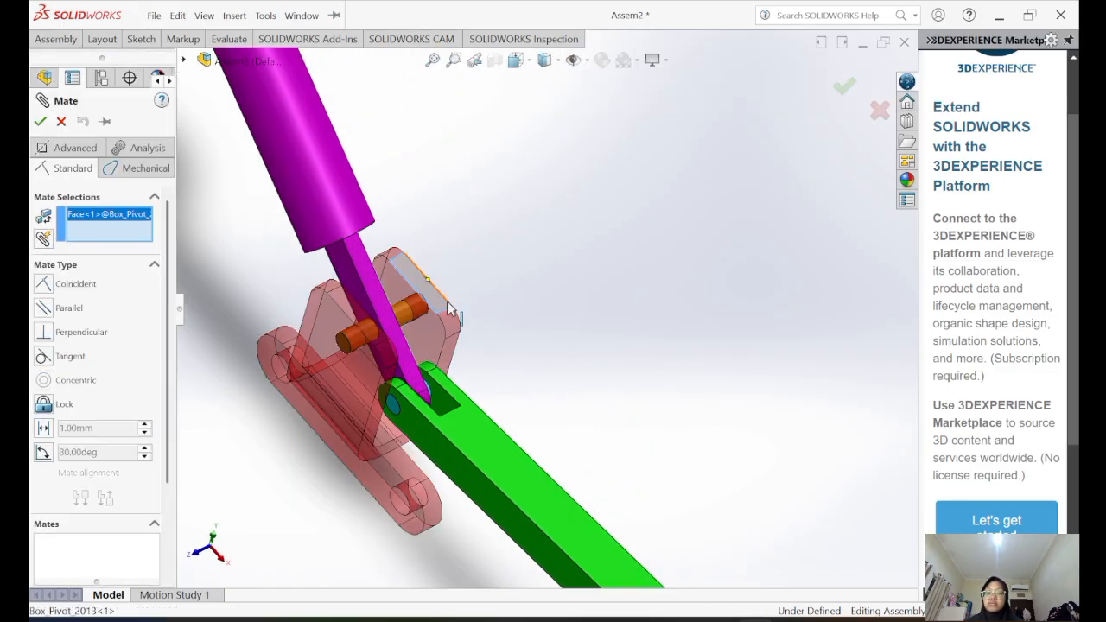
click(544, 511)
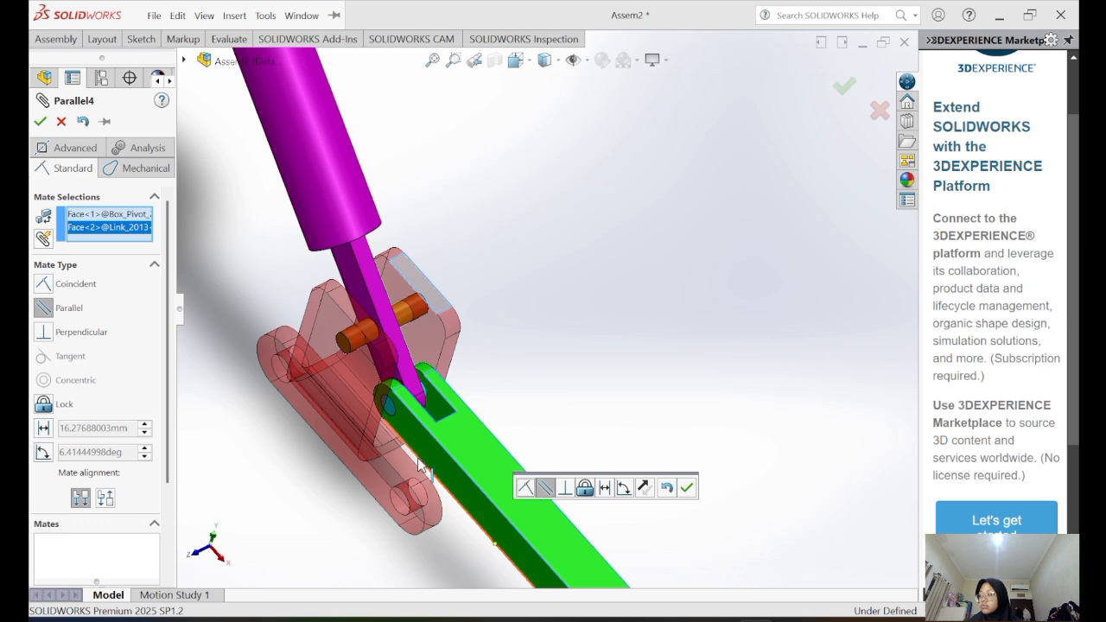
click(40, 122)
scroll(800, 398, up, 4)
click(471, 429)
click(337, 225)
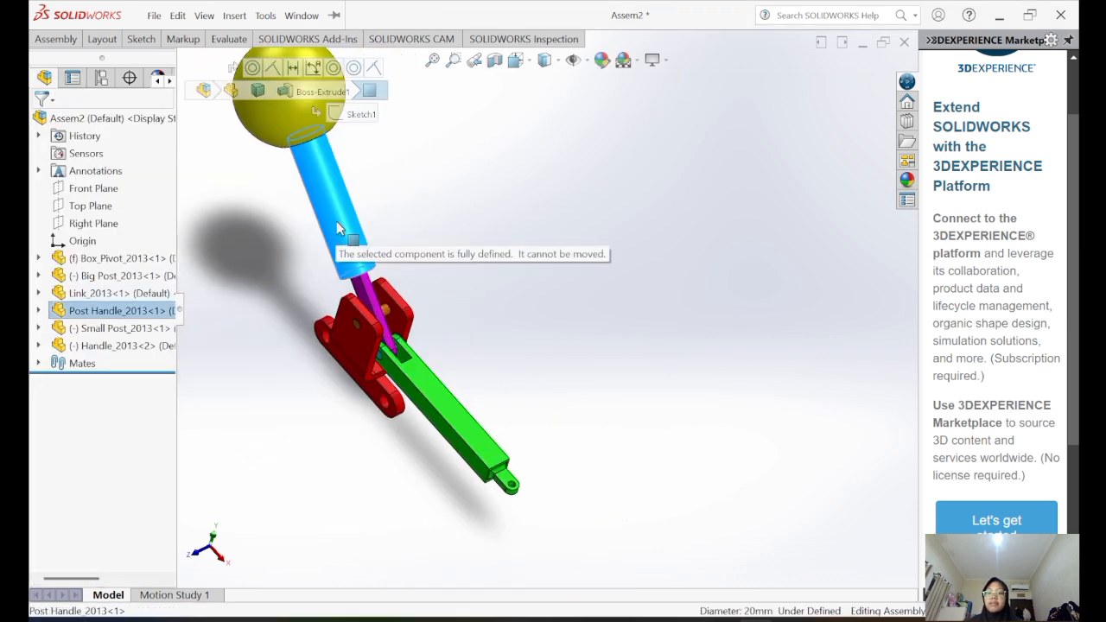
click(414, 134)
scroll(657, 343, up, 2)
scroll(655, 344, down, 4)
middle_drag(446, 276, 415, 303)
scroll(415, 302, up, 3)
scroll(316, 280, down, 3)
middle_drag(518, 285, 628, 317)
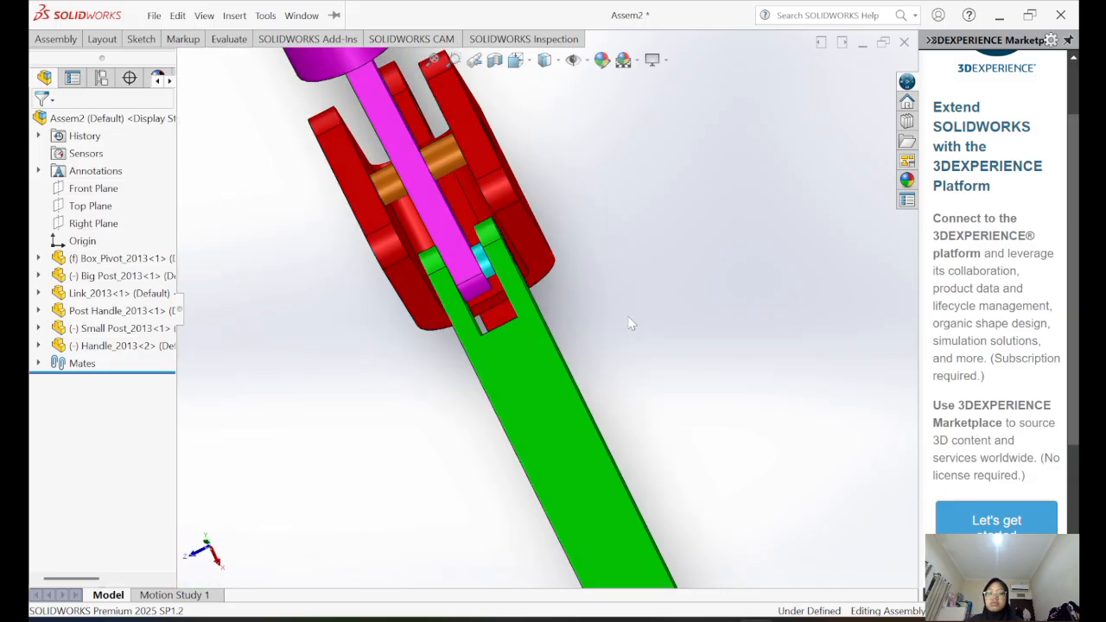
scroll(568, 264, down, 2)
click(64, 39)
click(158, 69)
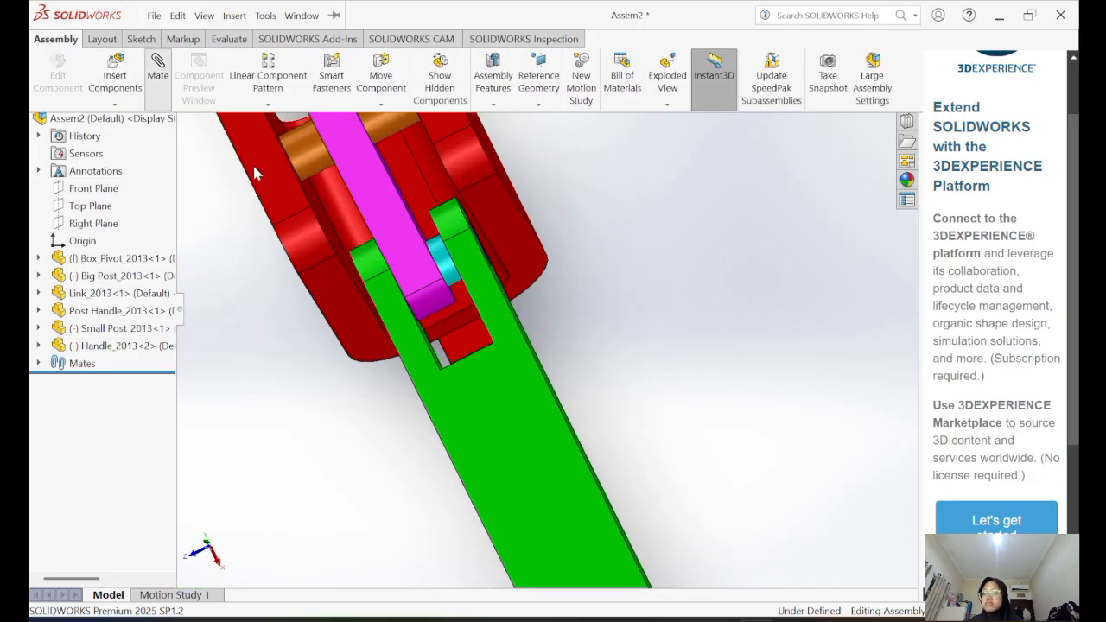
click(444, 259)
click(533, 387)
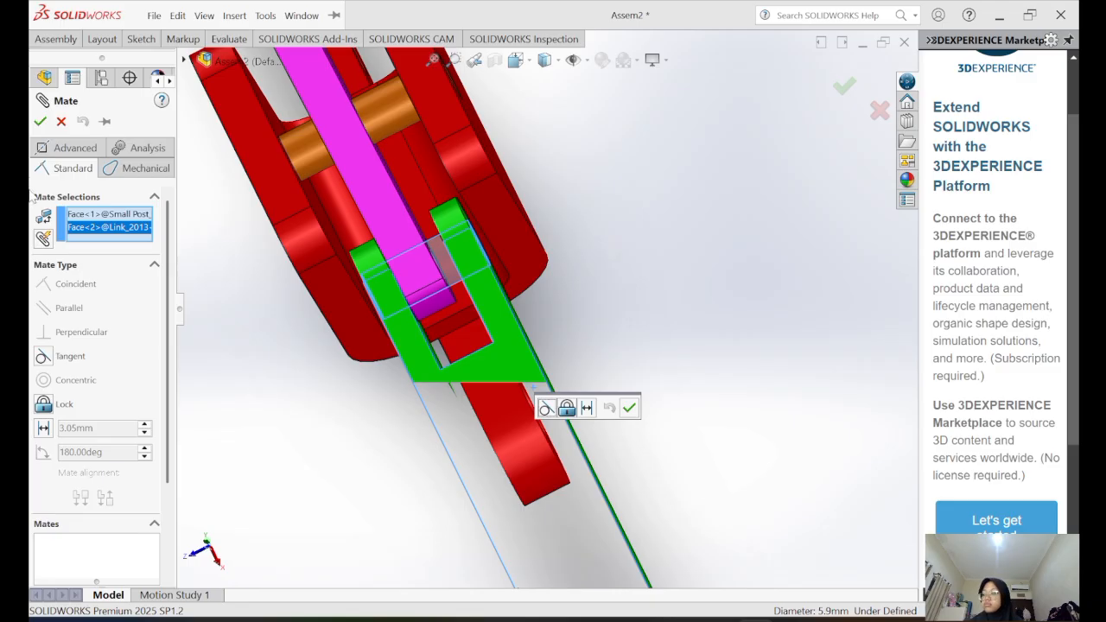
click(40, 121)
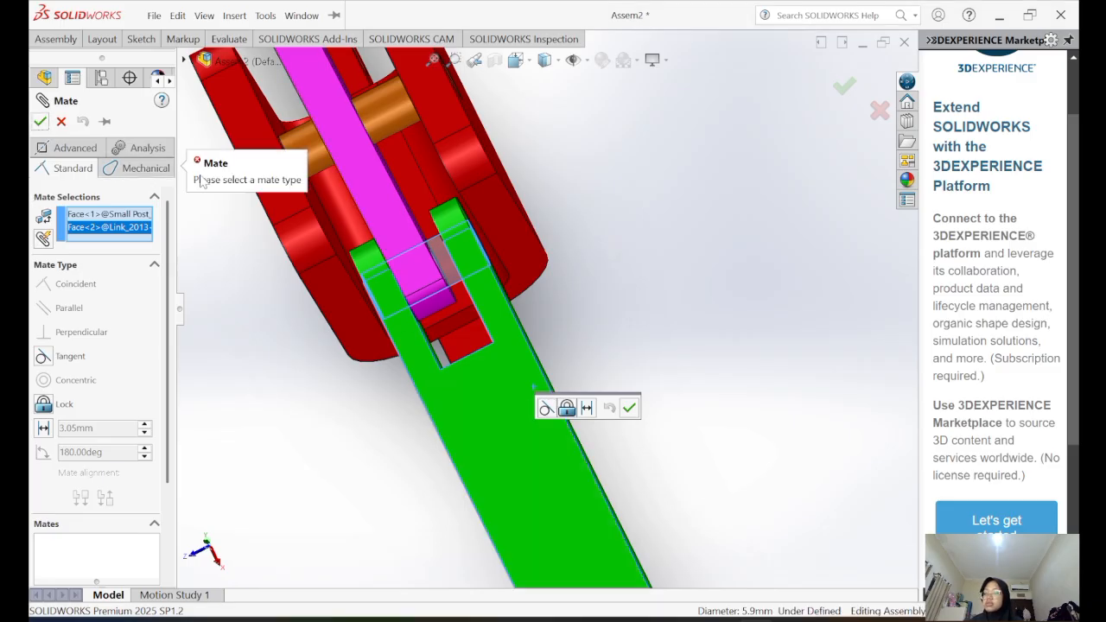
click(61, 122)
click(57, 40)
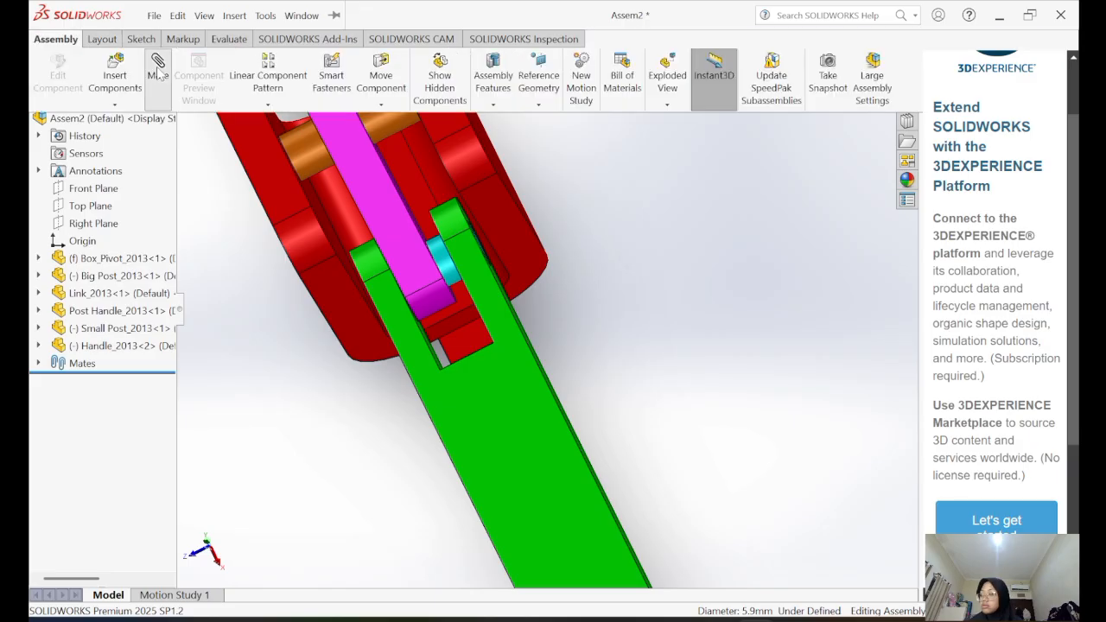
click(158, 73)
click(455, 381)
click(498, 380)
click(501, 385)
click(597, 533)
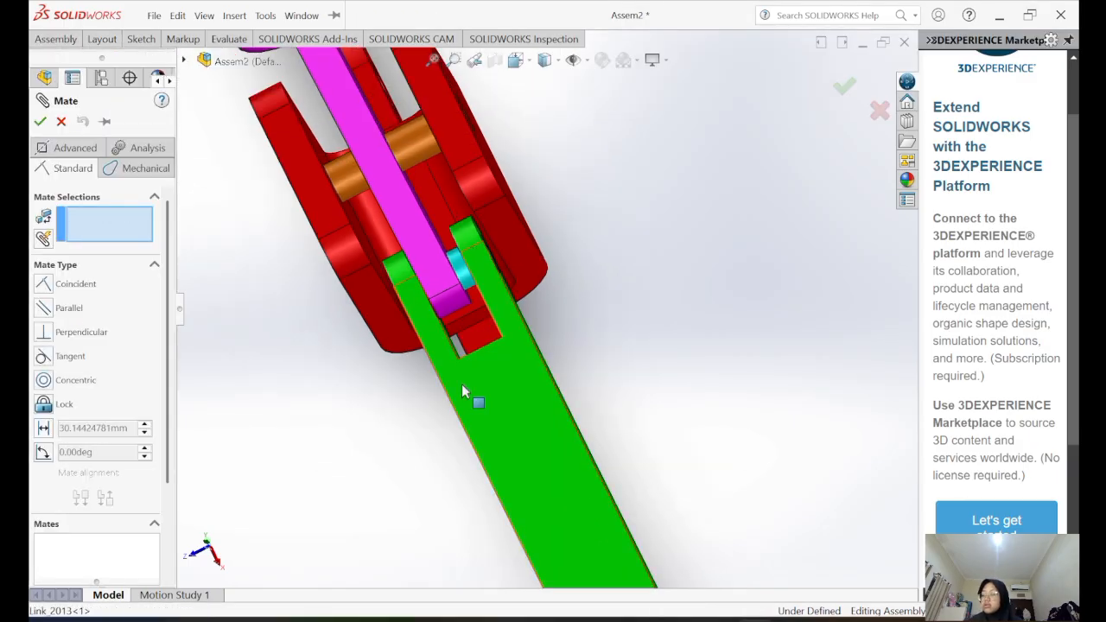
middle_drag(569, 254, 670, 295)
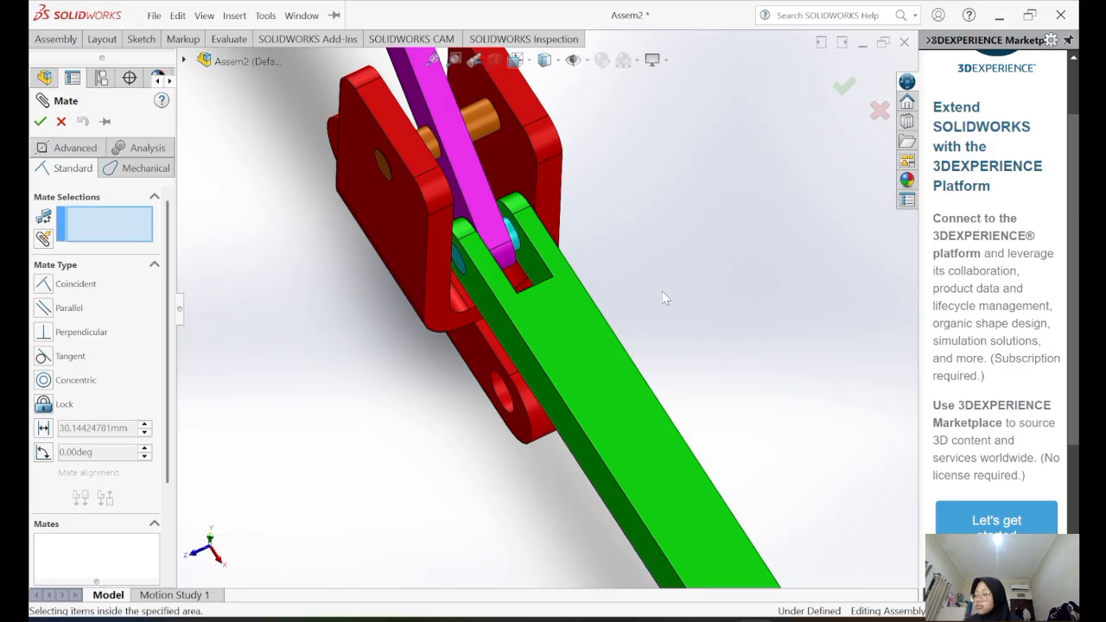
scroll(501, 259, down, 2)
click(494, 251)
click(506, 242)
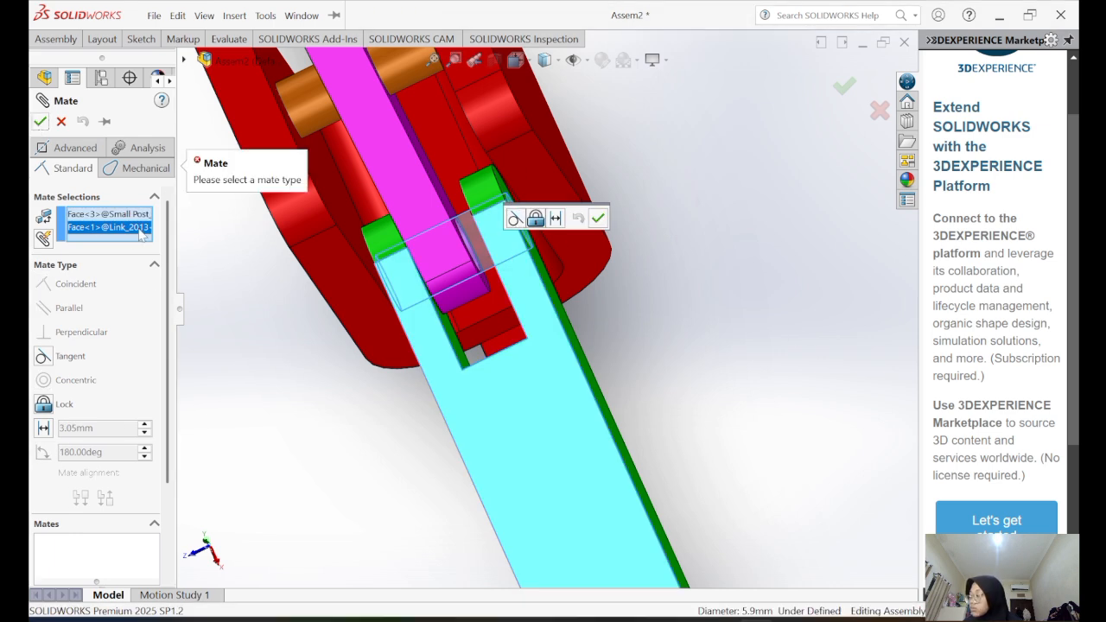
scroll(272, 321, up, 1)
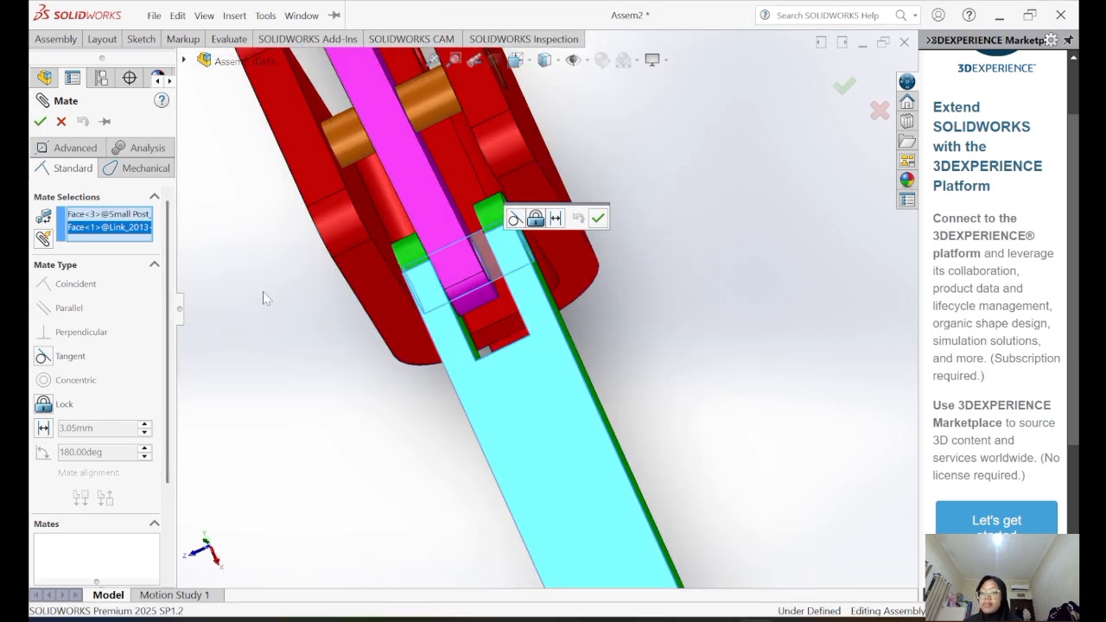
click(61, 121)
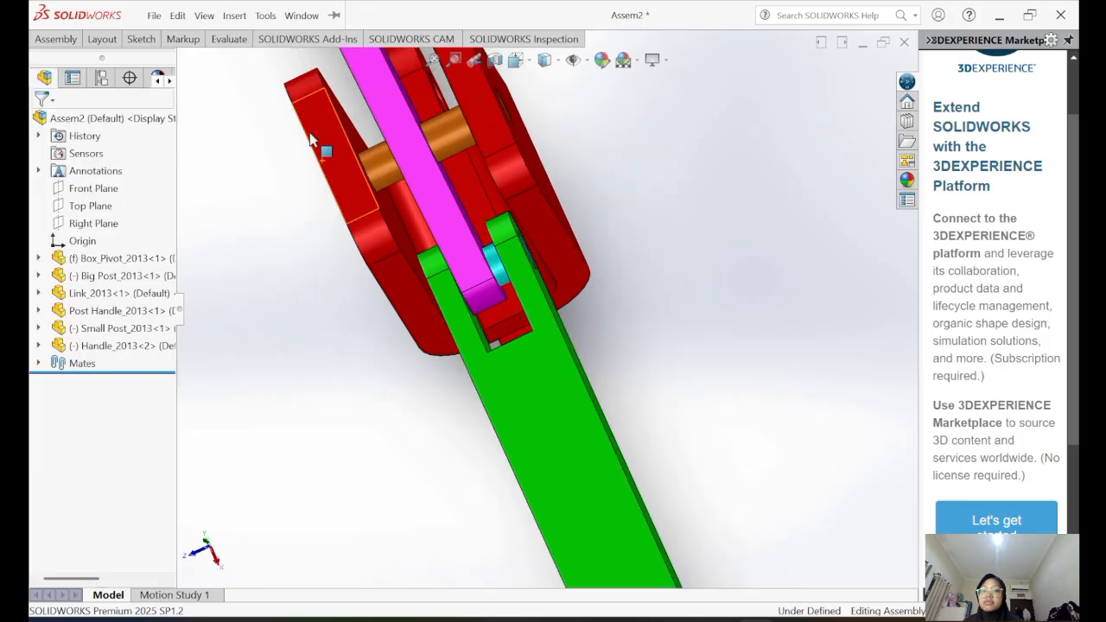
- Add a lock mate between the big post's cylindrical face and the box pivot
key(Return)
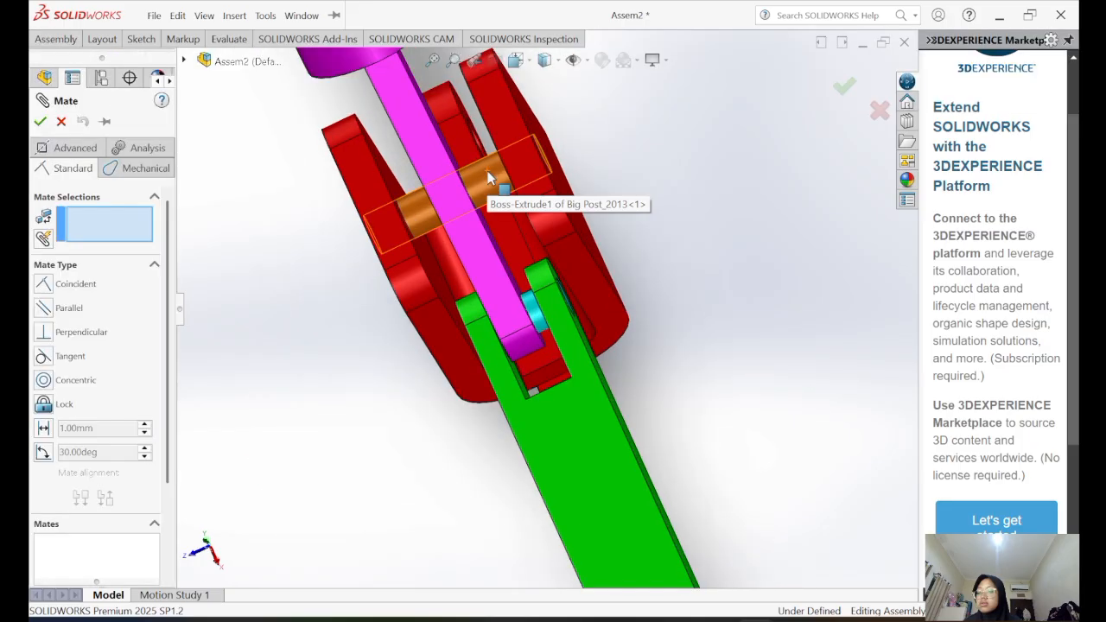
click(482, 172)
click(508, 121)
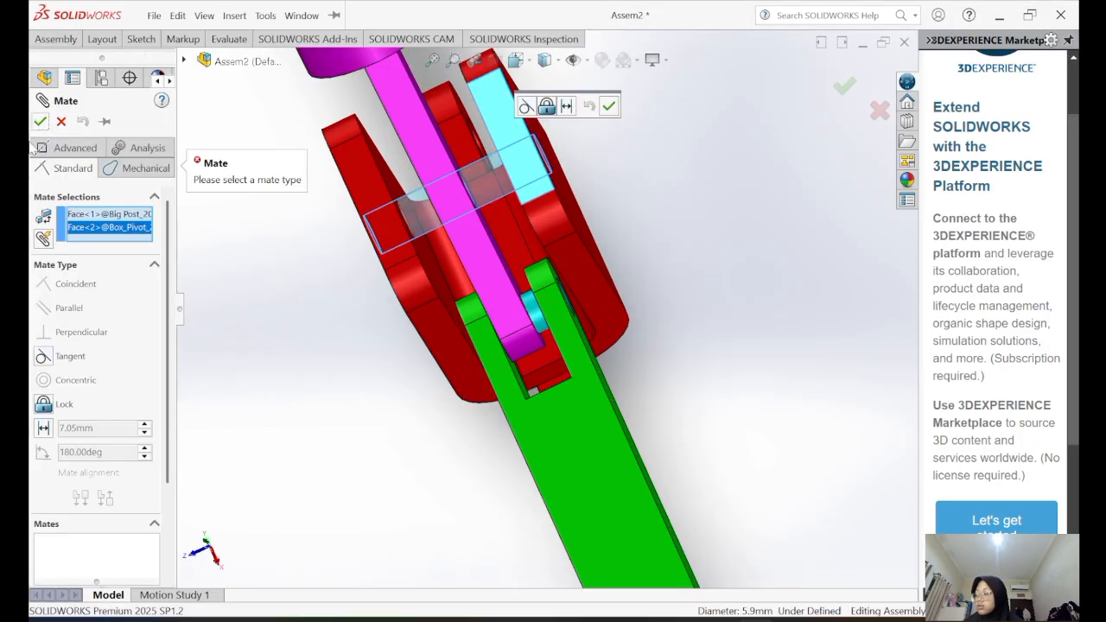
click(44, 404)
click(40, 121)
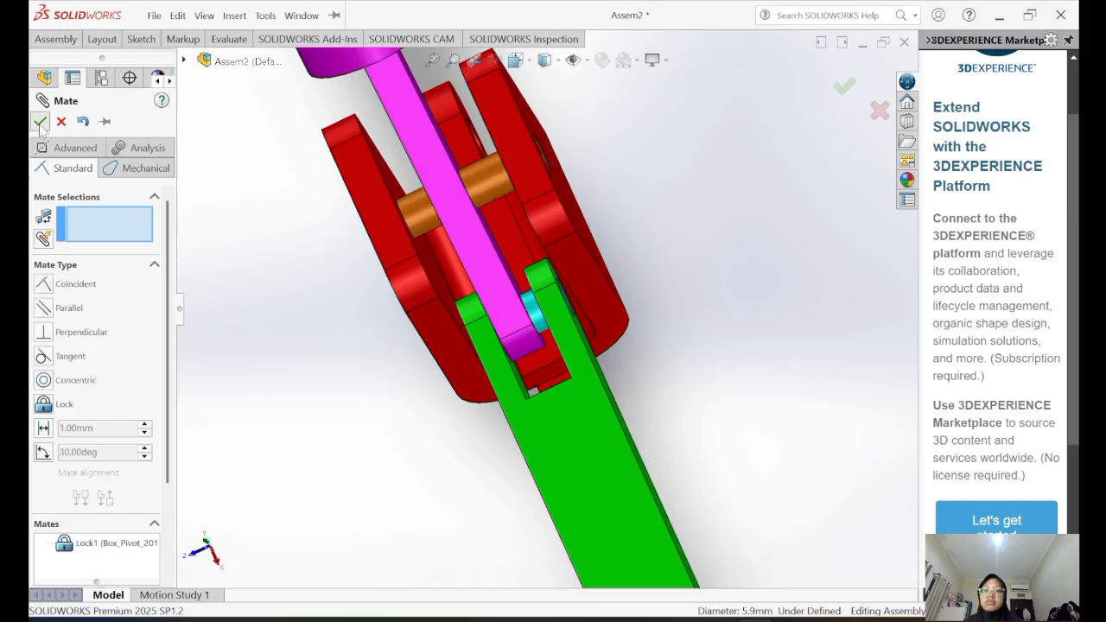
click(40, 121)
- Add a lock mate between the small post's cylindrical face and the link
click(158, 70)
click(560, 303)
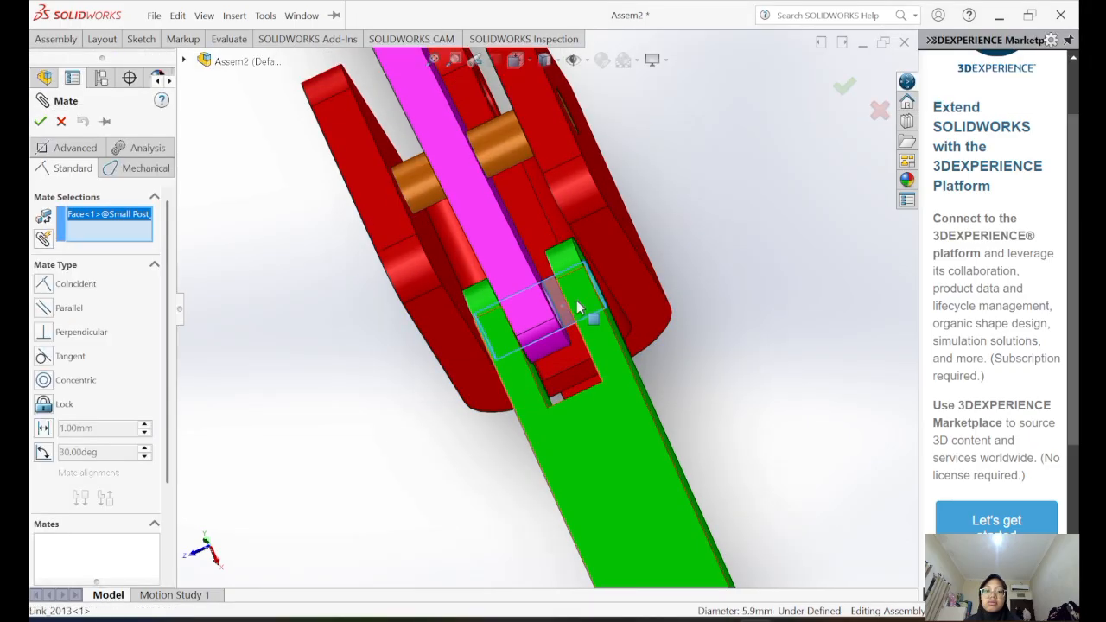
click(581, 283)
click(39, 121)
click(40, 121)
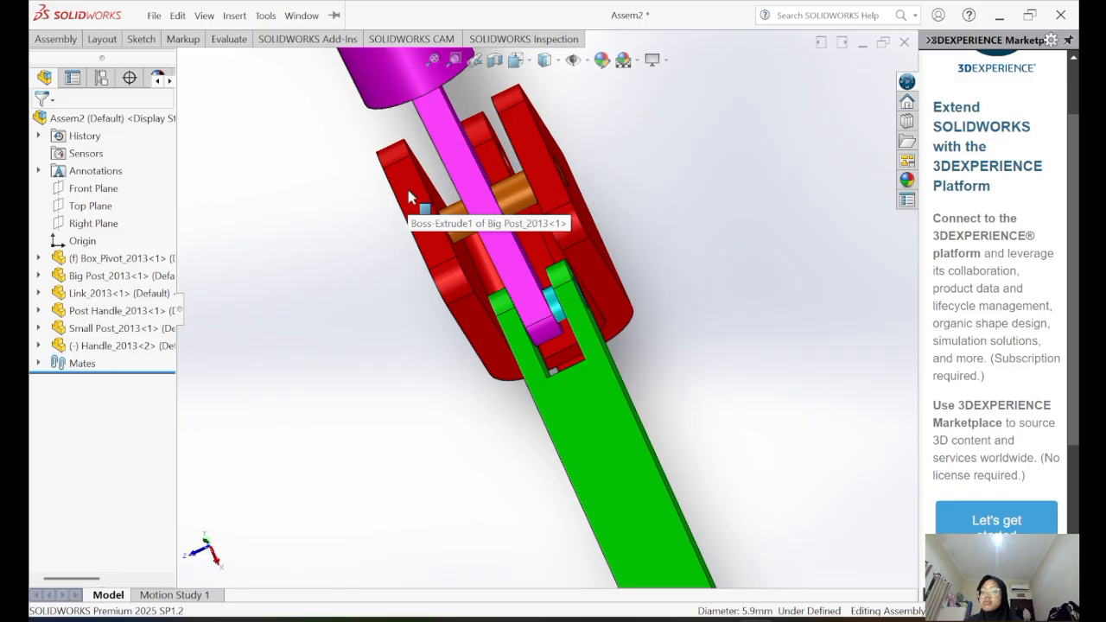
- Add a lock mate between the ball handle's spherical face and the cylindrical stub on the post handle
click(57, 40)
click(157, 71)
scroll(478, 143, up, 4)
scroll(561, 173, down, 2)
click(639, 245)
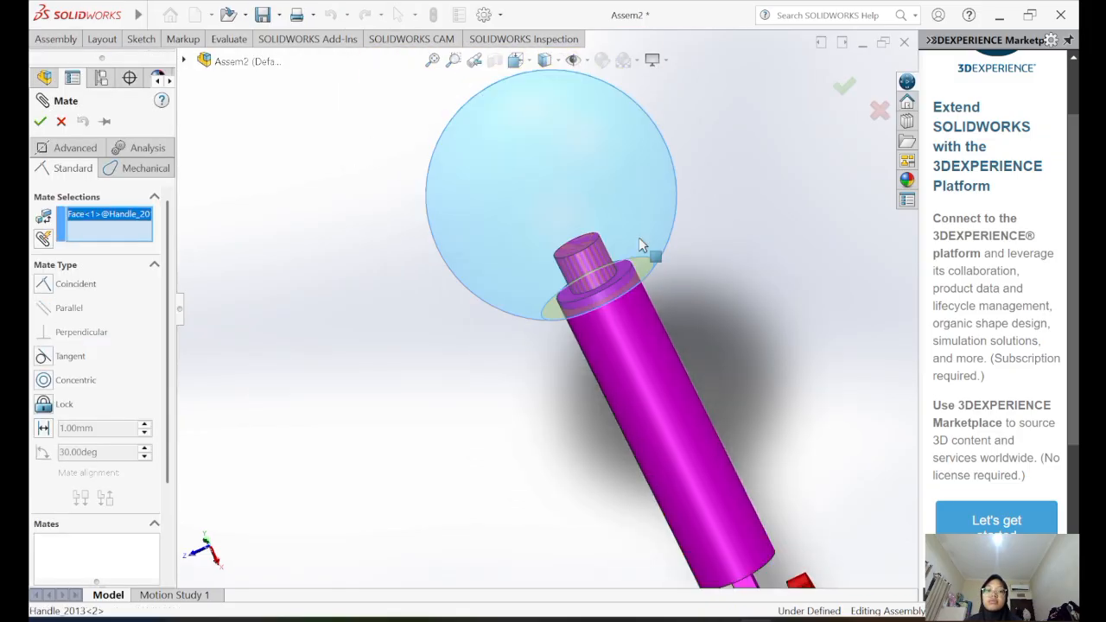
click(592, 263)
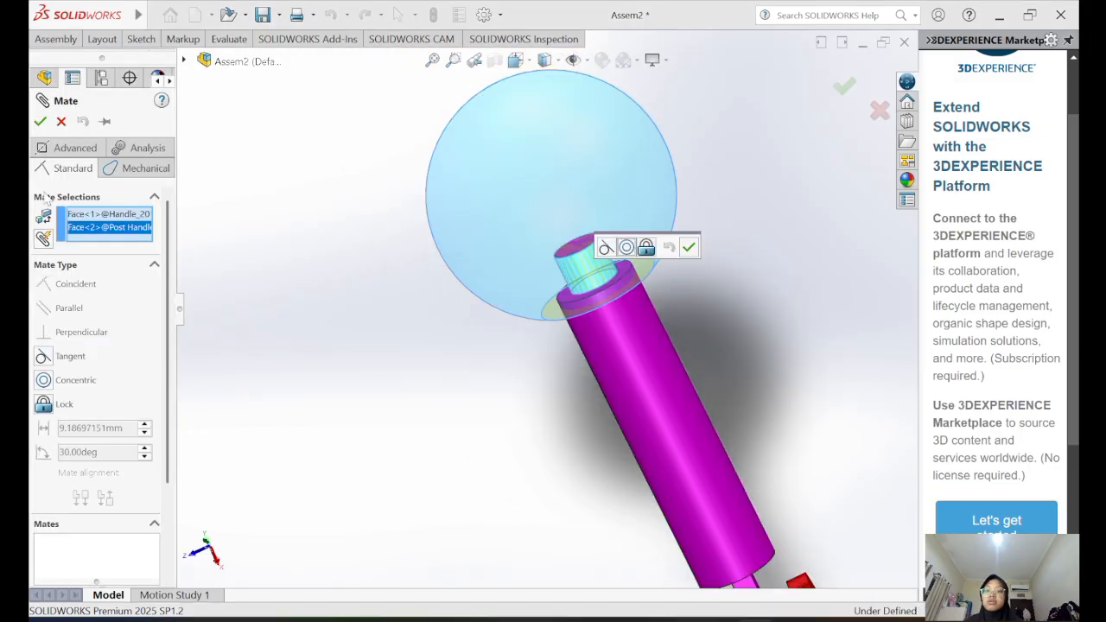
click(43, 403)
double_click(40, 122)
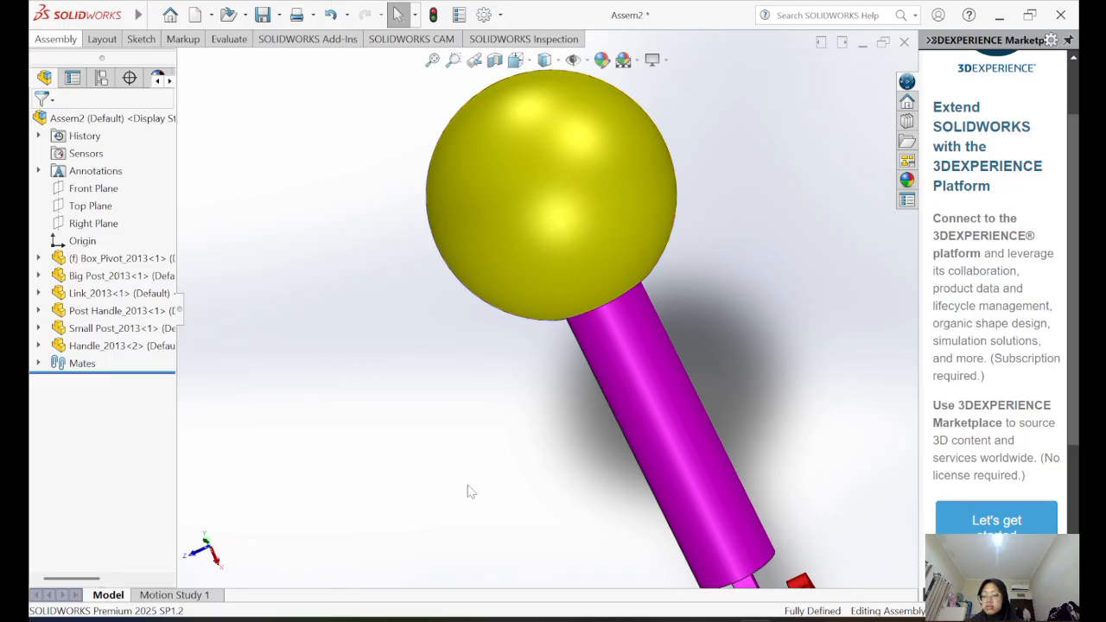
scroll(469, 485, up, 5)
scroll(832, 446, down, 1)
middle_drag(833, 446, 577, 344)
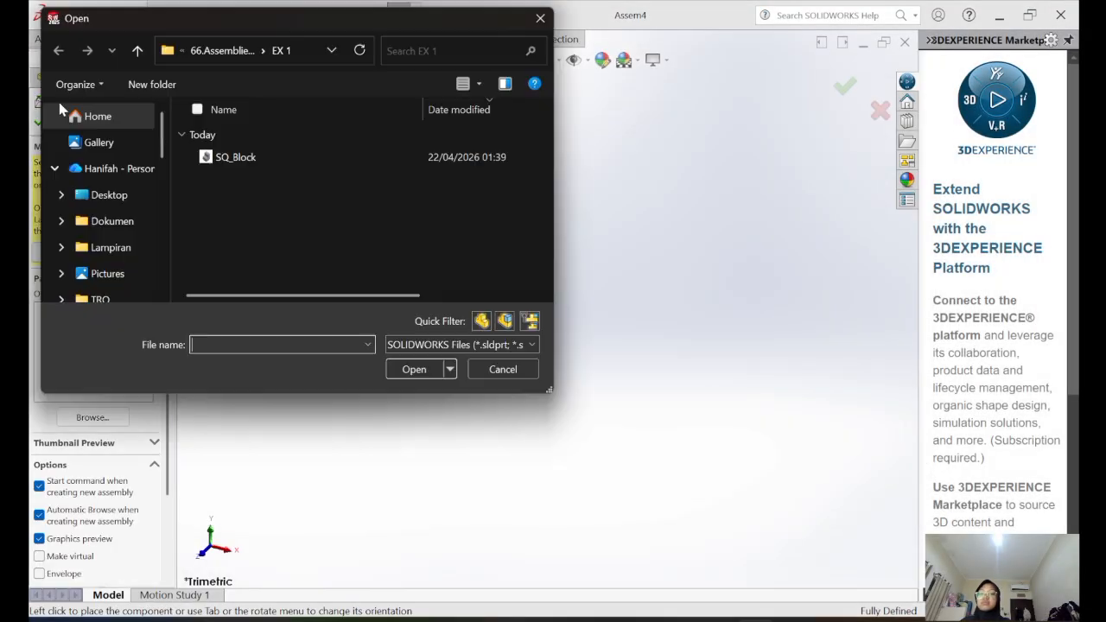
- Insert the SQ_Block part from the EX 1 folder as the first component of the new assembly
click(235, 157)
click(414, 369)
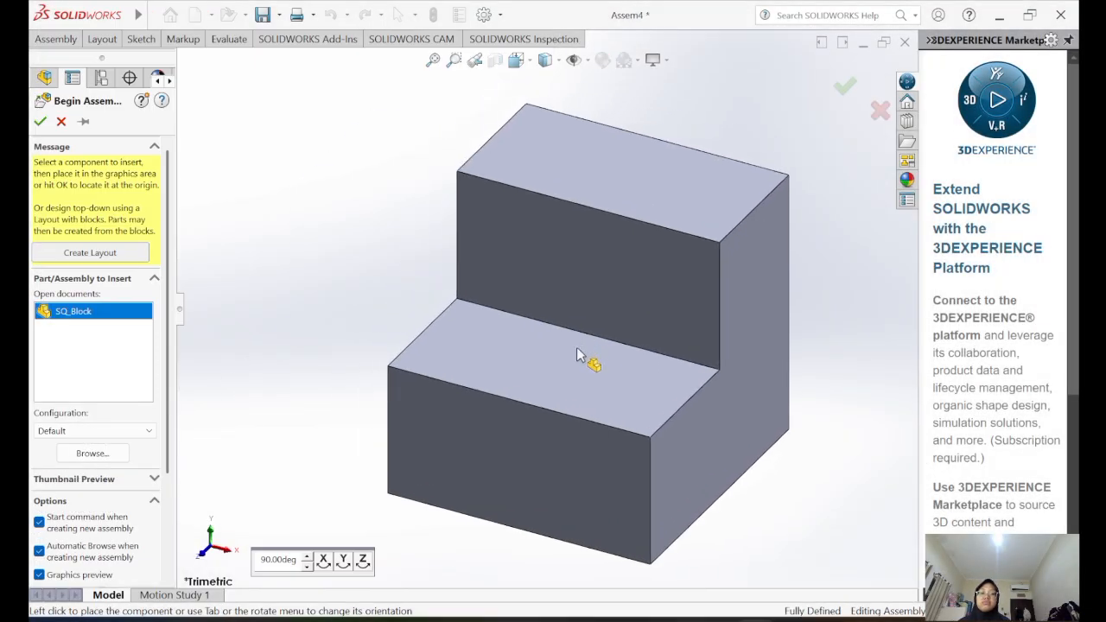
click(598, 357)
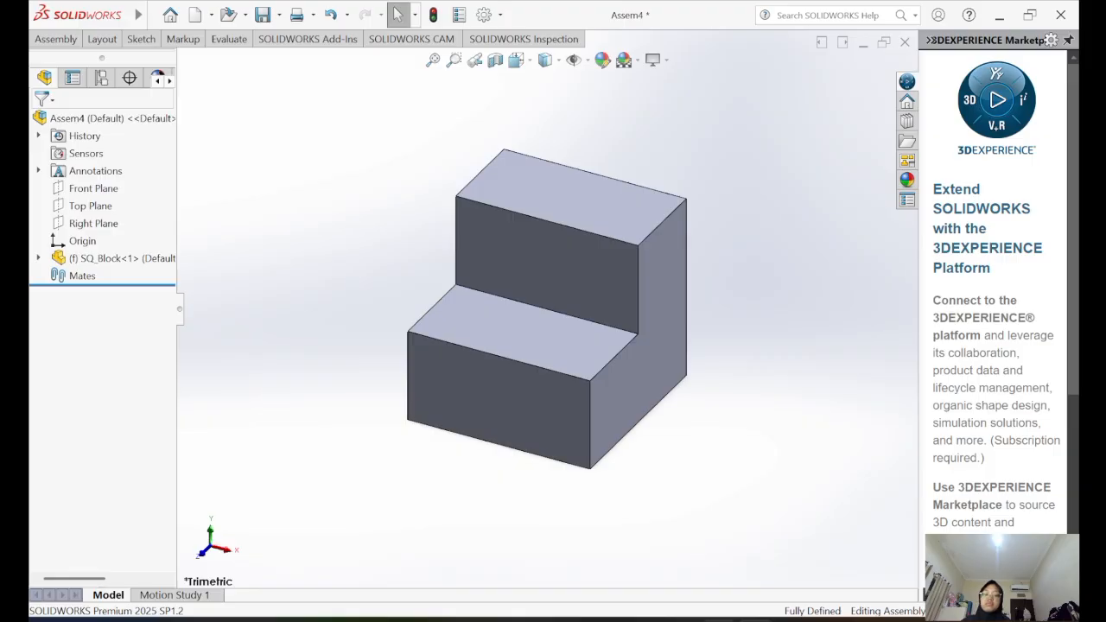
- Check the Ex1_Assembly drawing in the browser, and insert a second SQ_Block beside the first one in the assembly
key(alt+Tab)
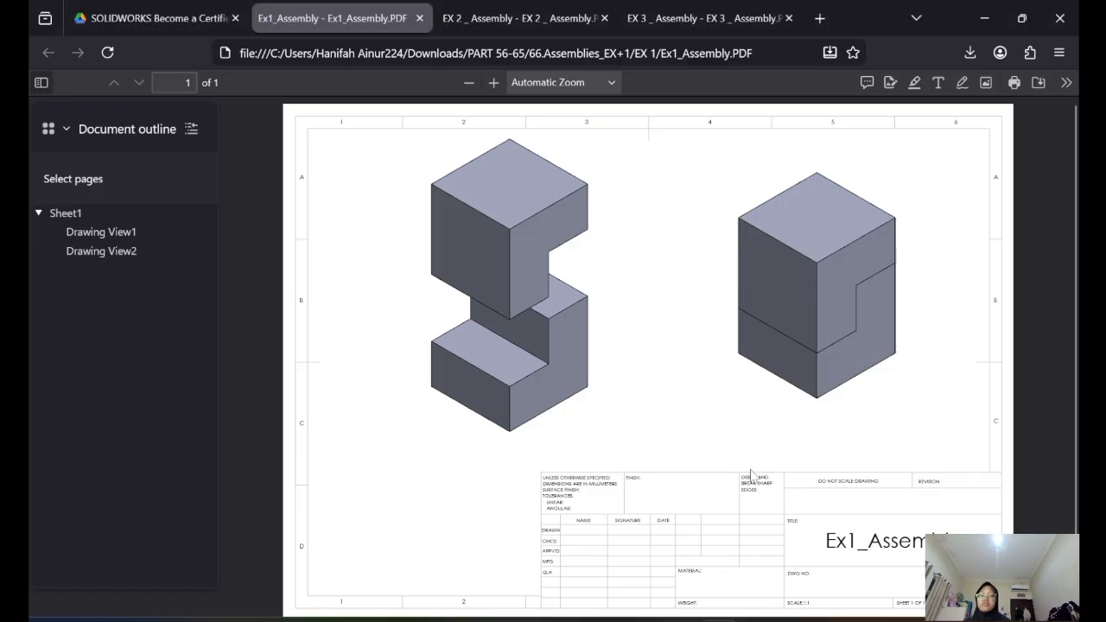
click(55, 39)
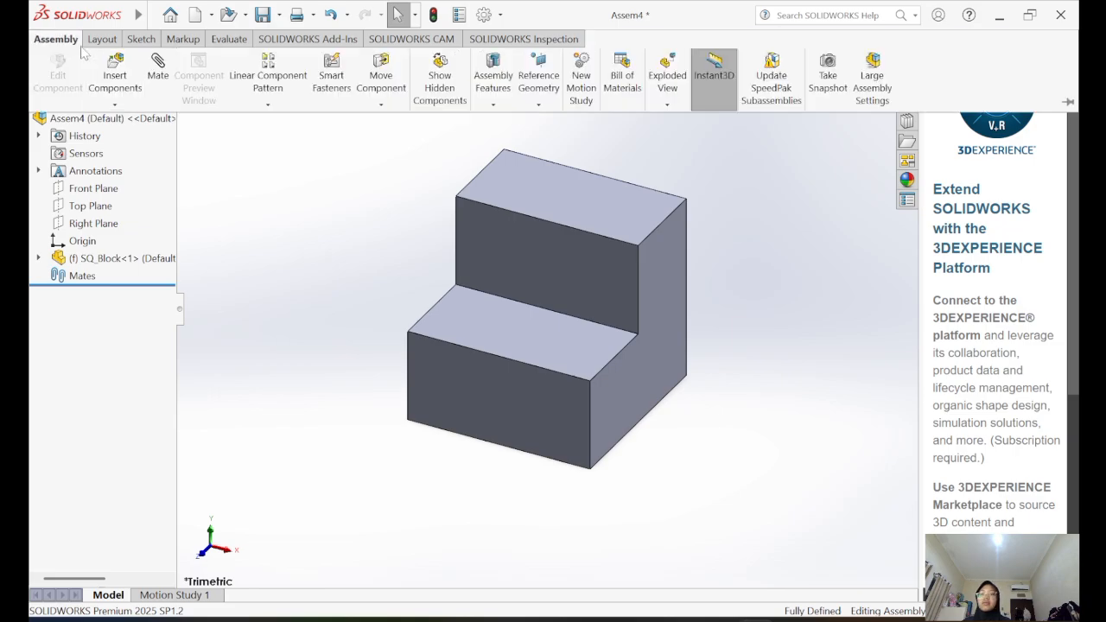
click(112, 67)
click(412, 368)
click(353, 247)
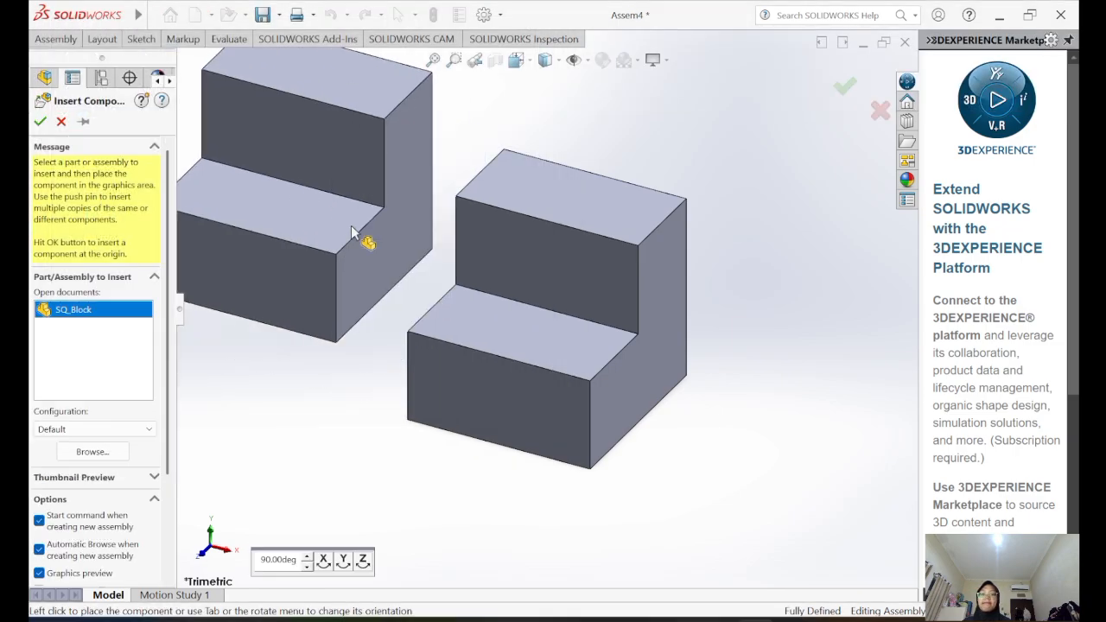
- Add an anti-aligned coincident mate between the second block's lower-step front edge and the first block's upper front edge
click(55, 39)
click(154, 68)
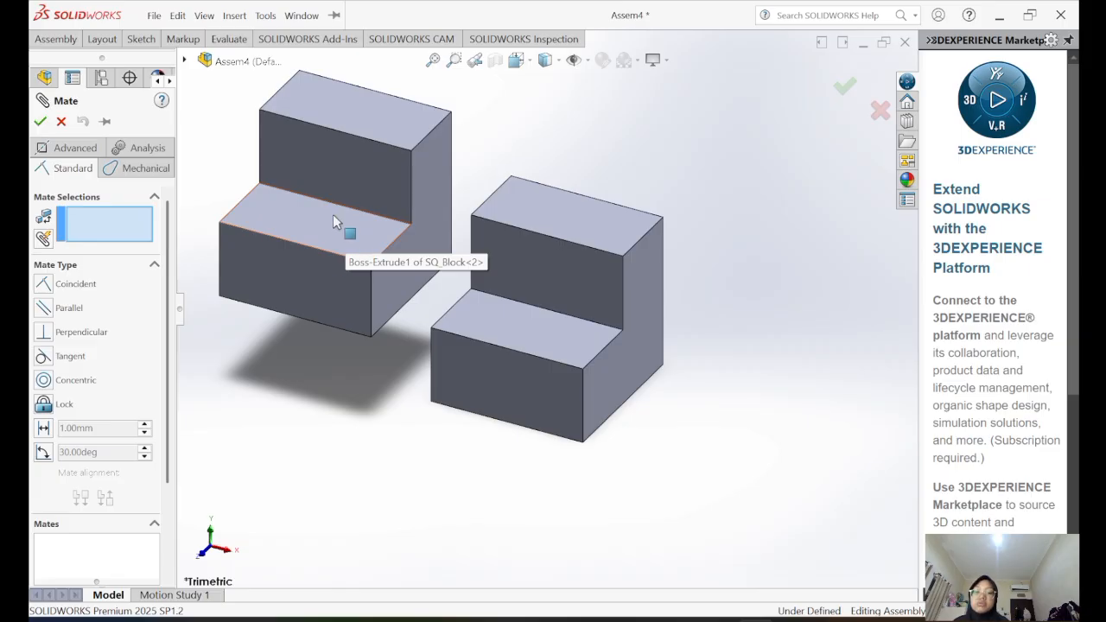
click(336, 216)
click(538, 234)
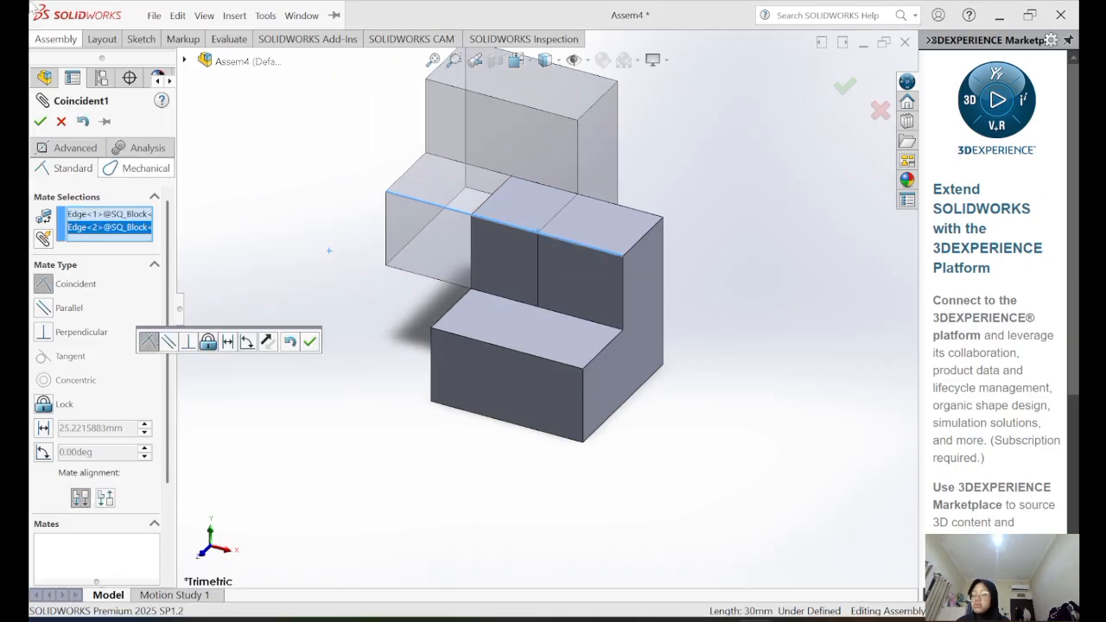
click(104, 498)
middle_drag(274, 424, 235, 396)
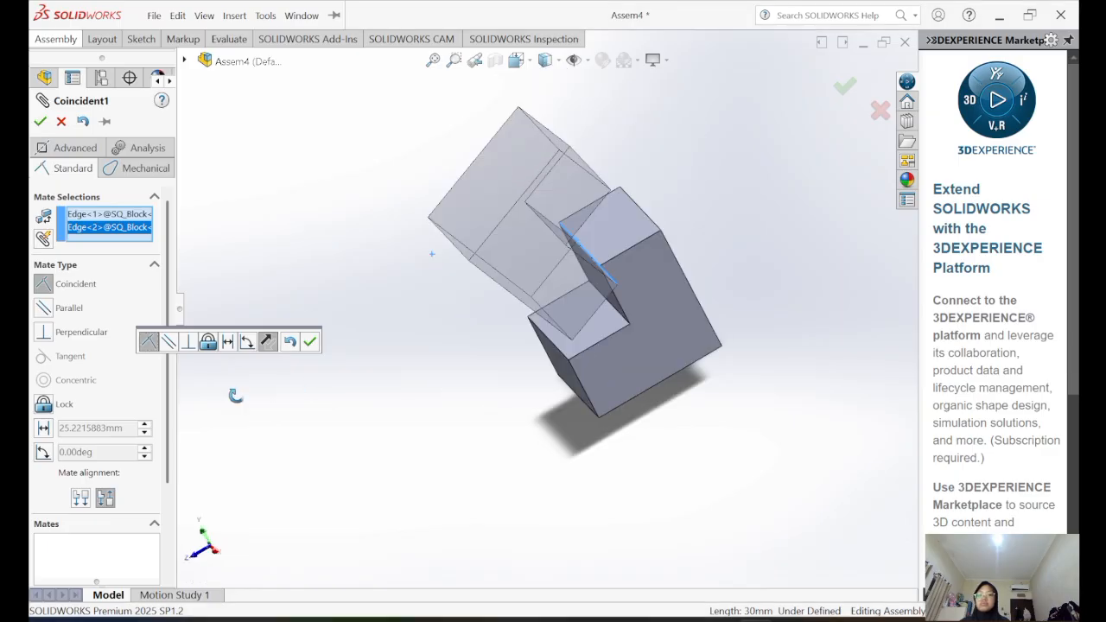
click(309, 341)
- Slide the second SQ_Block along the mated edge until it stands clear of the first block
drag(479, 214, 446, 173)
scroll(777, 144, down, 1)
scroll(776, 144, up, 1)
click(777, 144)
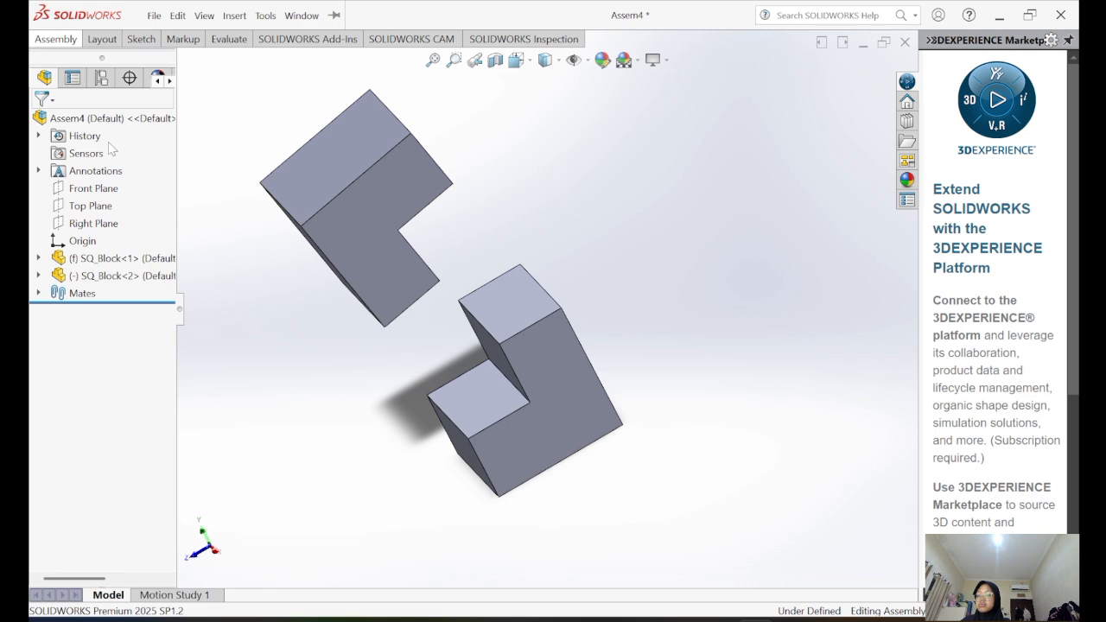
- Add a coincident mate between the L-shaped side faces of the two SQ_Blocks
click(48, 39)
click(158, 70)
scroll(532, 164, down, 1)
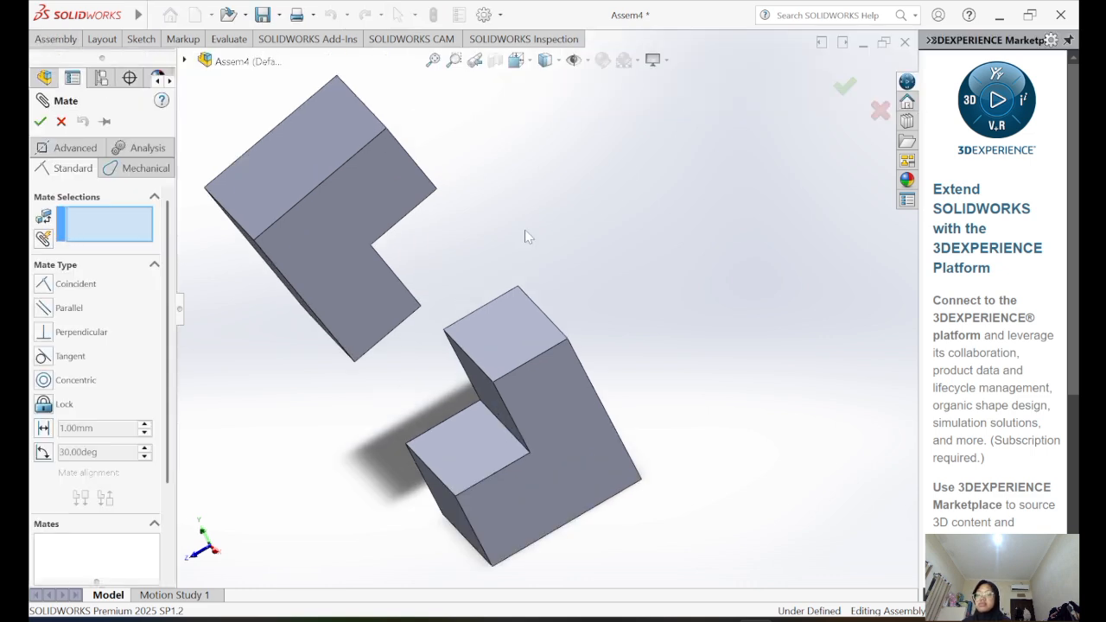
click(345, 232)
click(556, 464)
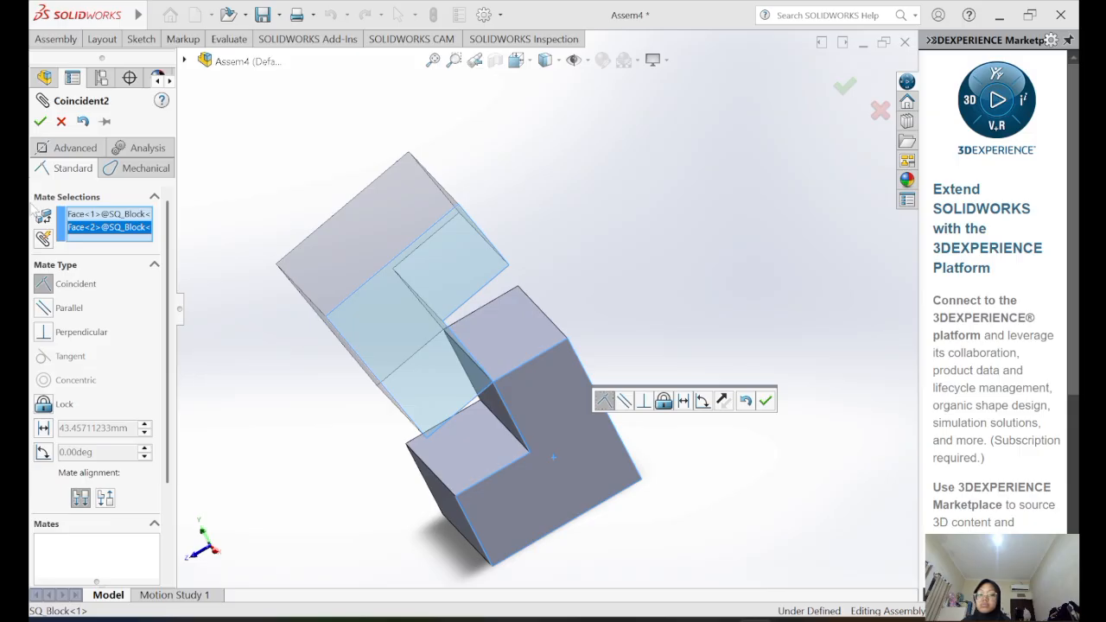
click(41, 122)
click(40, 122)
- Add an anti-aligned parallel mate between the second SQ_Block's lower end face and the first block's step face
scroll(369, 368, up, 1)
middle_drag(371, 368, 533, 366)
click(56, 38)
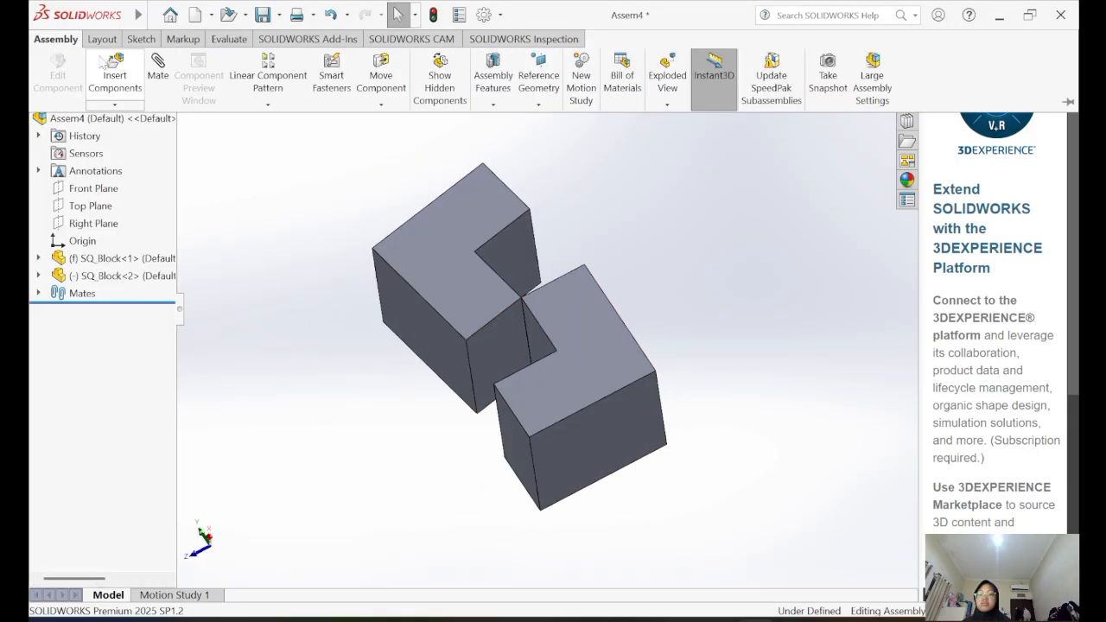
click(159, 75)
click(514, 361)
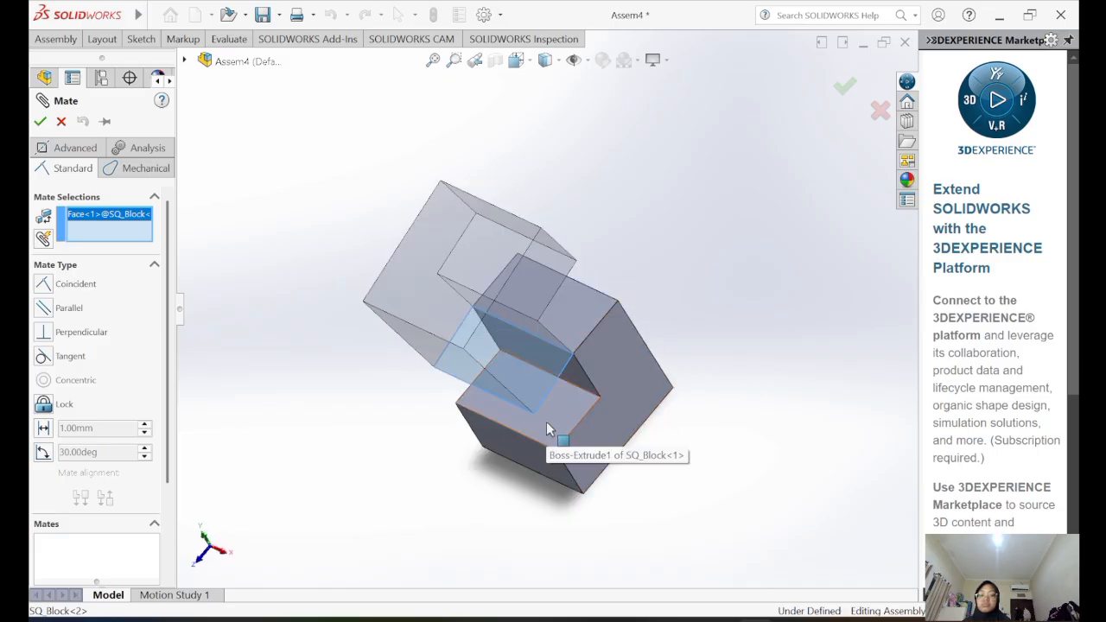
click(519, 464)
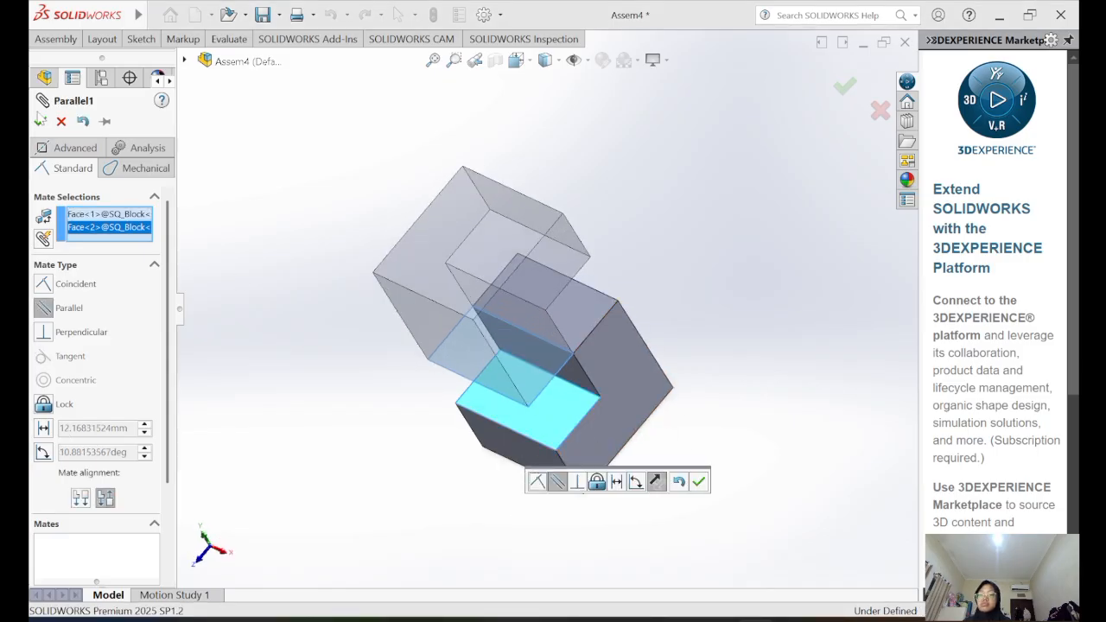
click(40, 120)
click(302, 15)
click(698, 474)
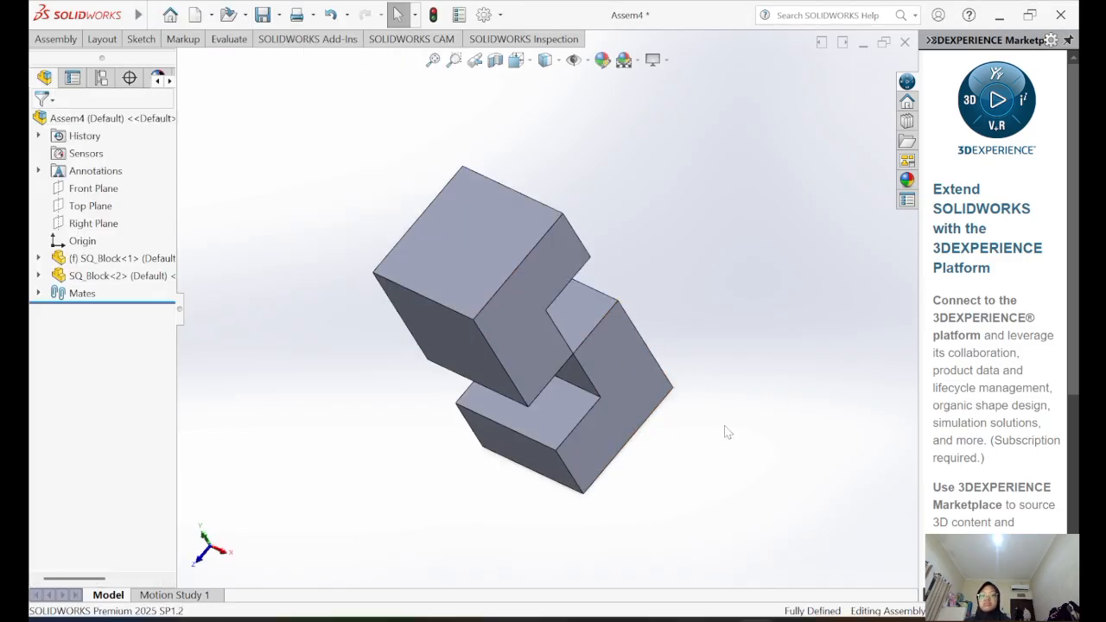
- Add a coincident mate between the first block's leg end face and the second block's inner riser face, breaking conflicting mates to satisfy it
middle_drag(726, 427, 697, 346)
click(55, 39)
click(152, 71)
click(567, 281)
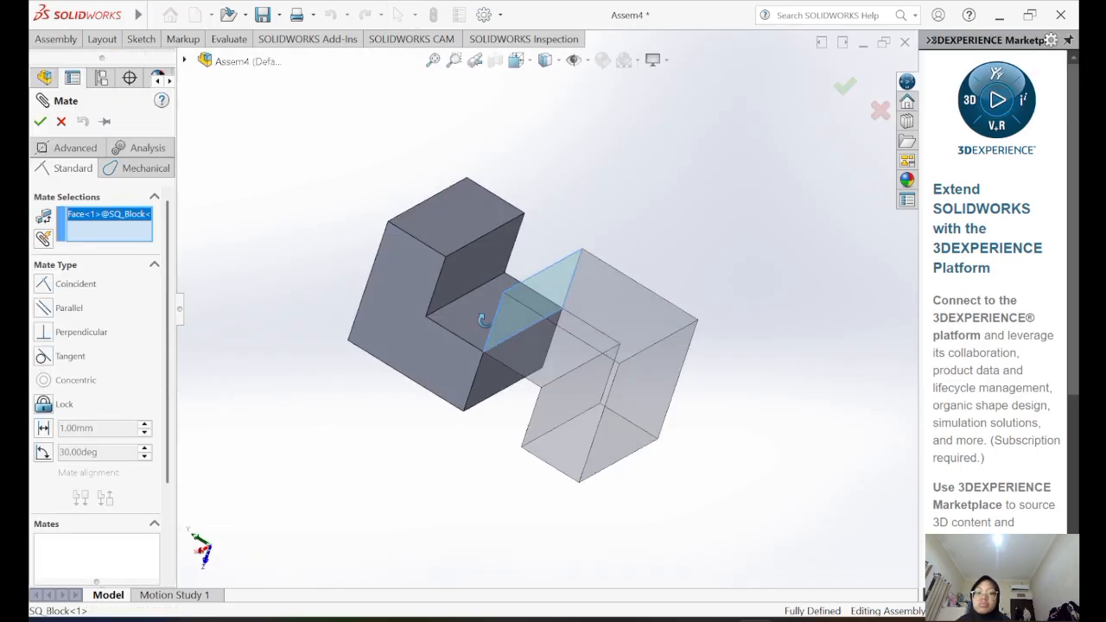
click(388, 300)
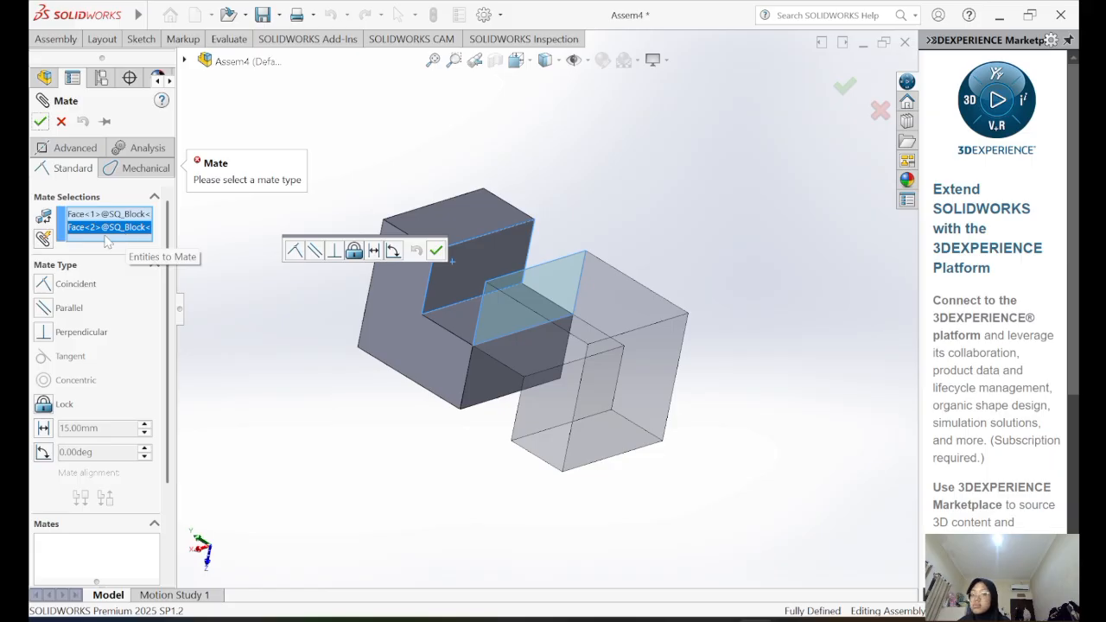
click(41, 285)
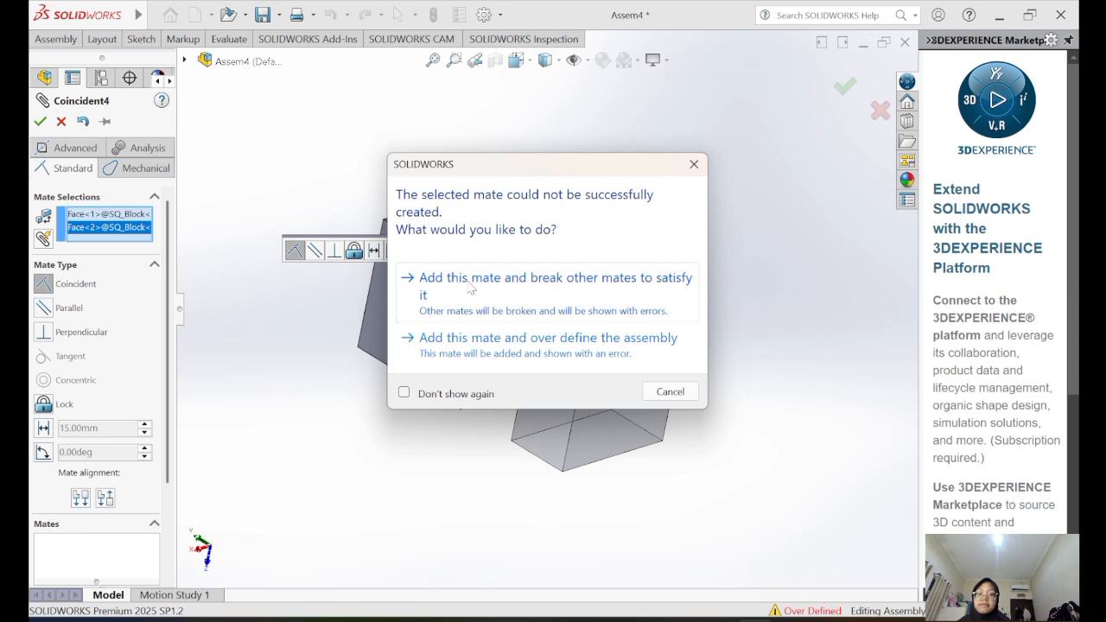
click(471, 288)
click(536, 180)
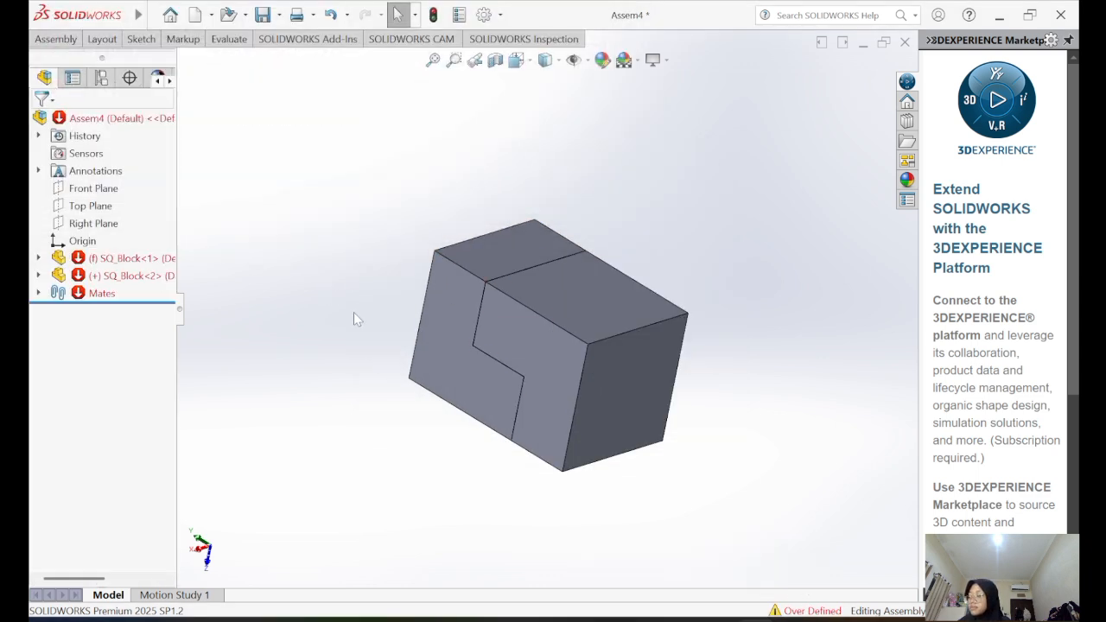
- Delete the broken Coincident1 edge mate from the assembly's mates
click(138, 260)
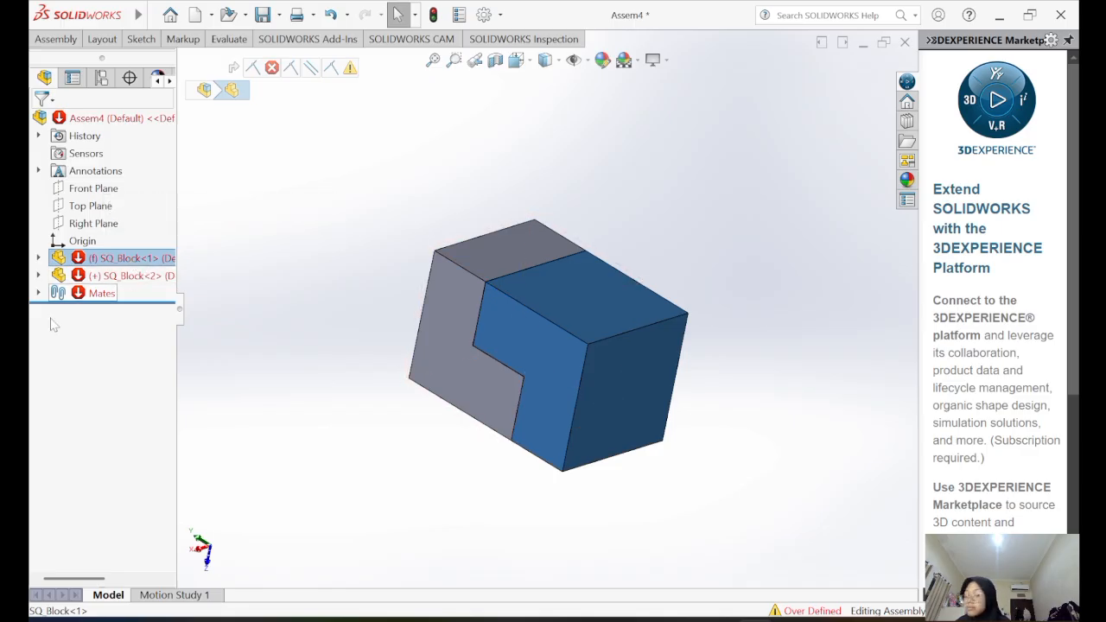
click(38, 294)
click(108, 310)
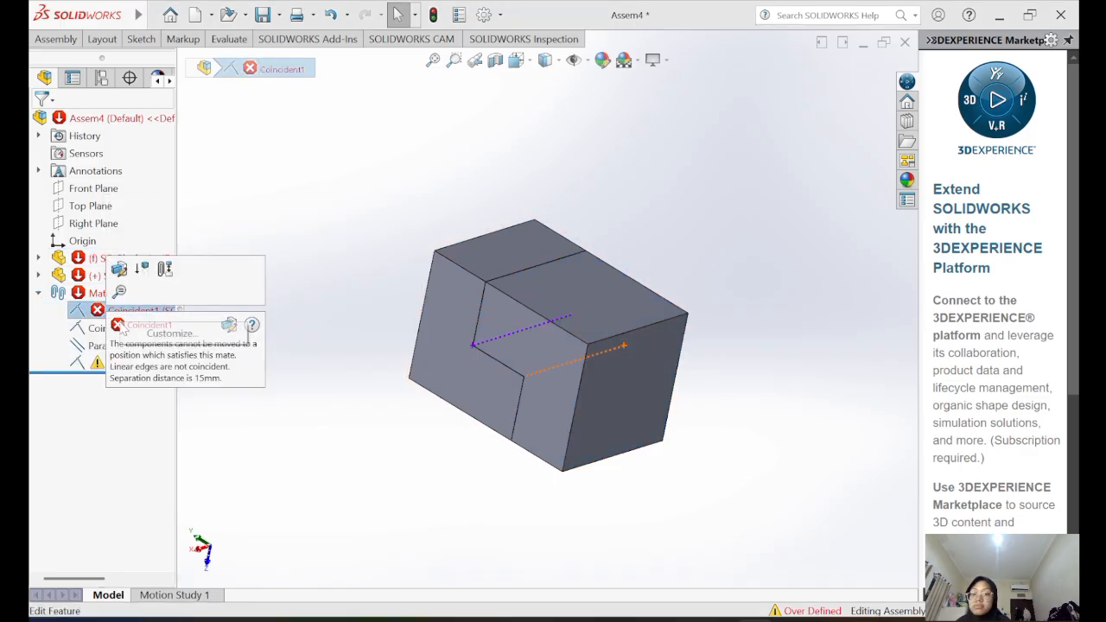
right_click(83, 312)
click(125, 365)
click(655, 227)
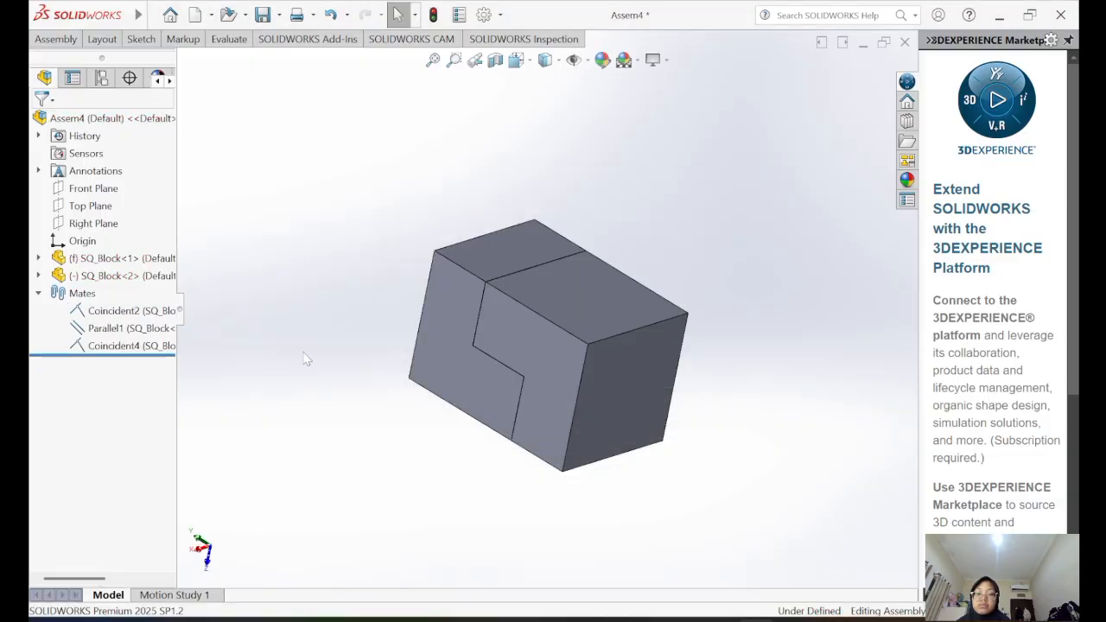
- Add an aligned coincident mate between the adjacent flat outer faces of the two interlocked SQ_Blocks
middle_drag(306, 354, 914, 372)
middle_drag(797, 467, 684, 434)
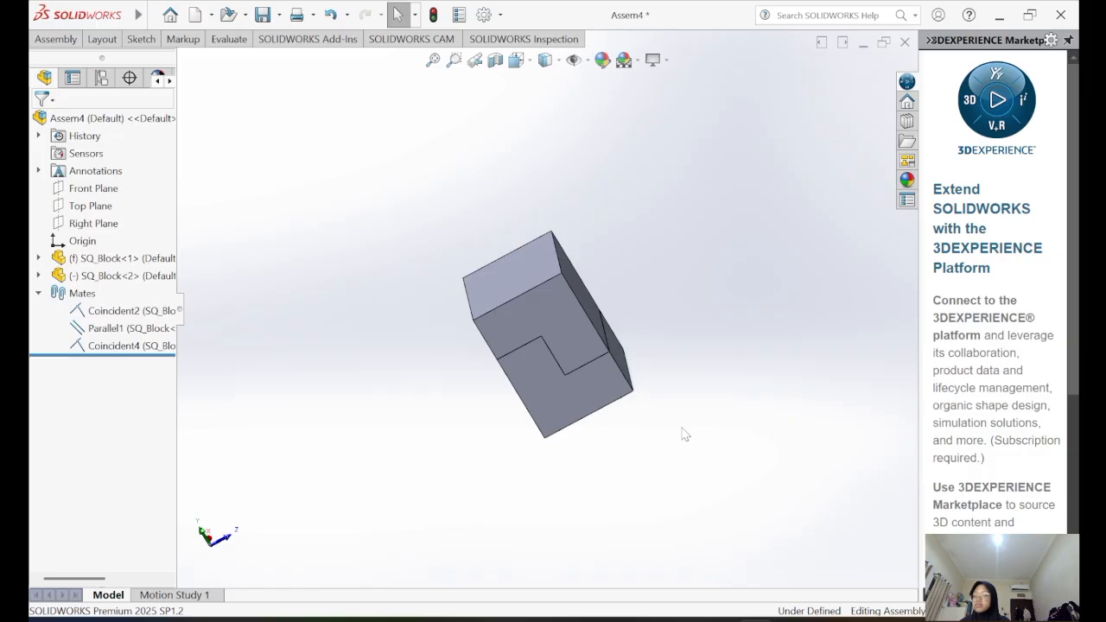
middle_drag(458, 460, 748, 344)
click(35, 39)
click(157, 70)
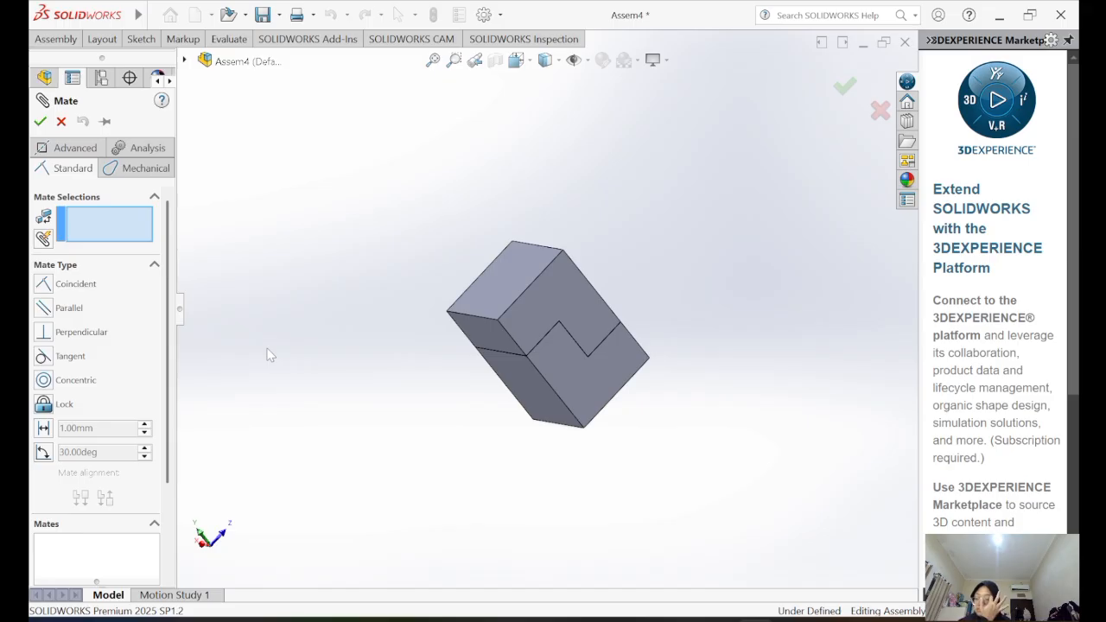
middle_drag(626, 318, 499, 459)
click(519, 348)
click(544, 360)
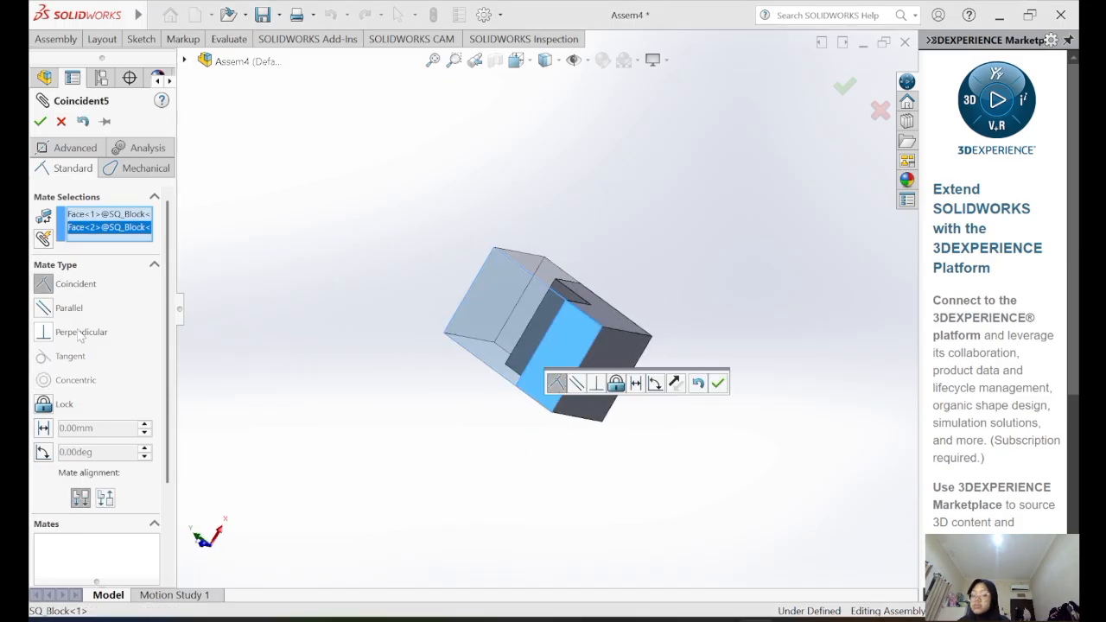
click(39, 122)
middle_drag(489, 397, 752, 472)
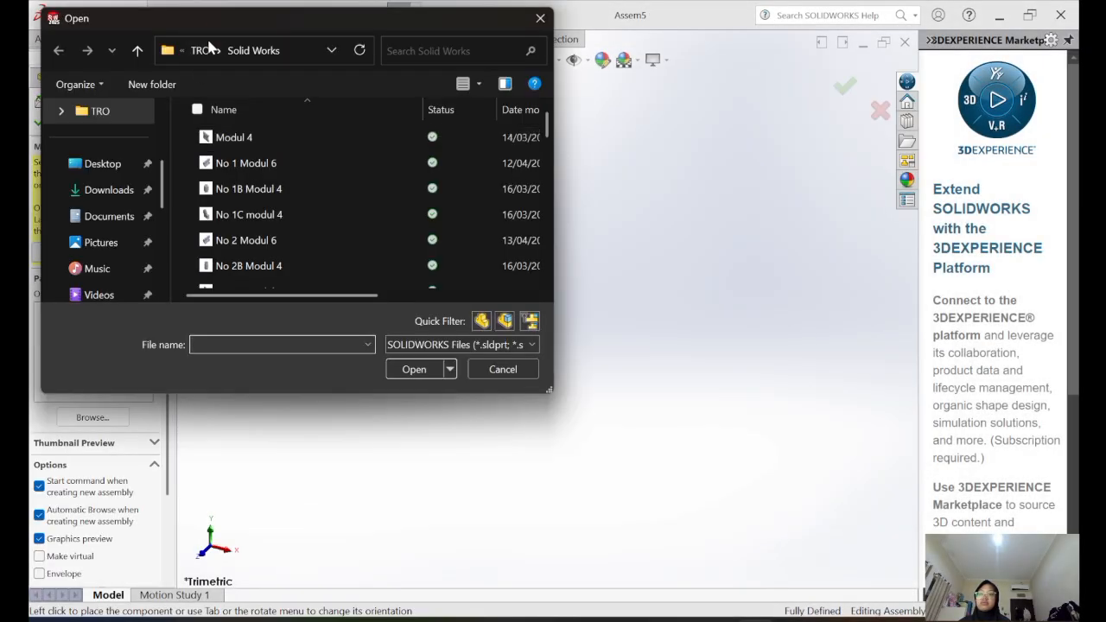
- For the new assembly's first component, browse from Downloads into 66.Assemblies_EX+2 and its EX 2 folder
click(138, 189)
double_click(218, 156)
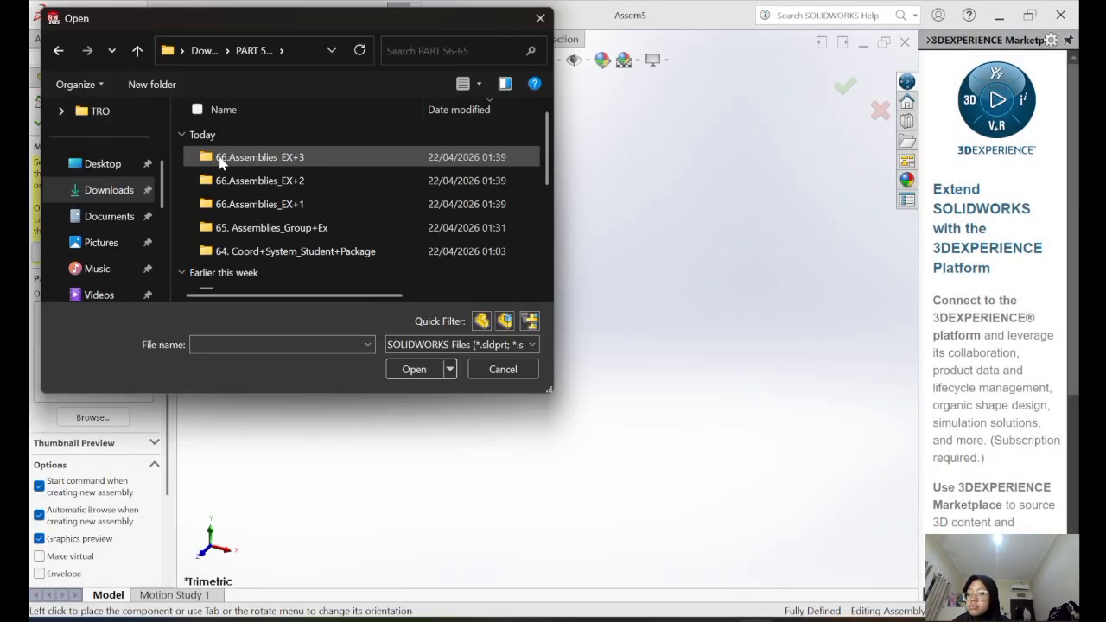
double_click(246, 182)
double_click(269, 161)
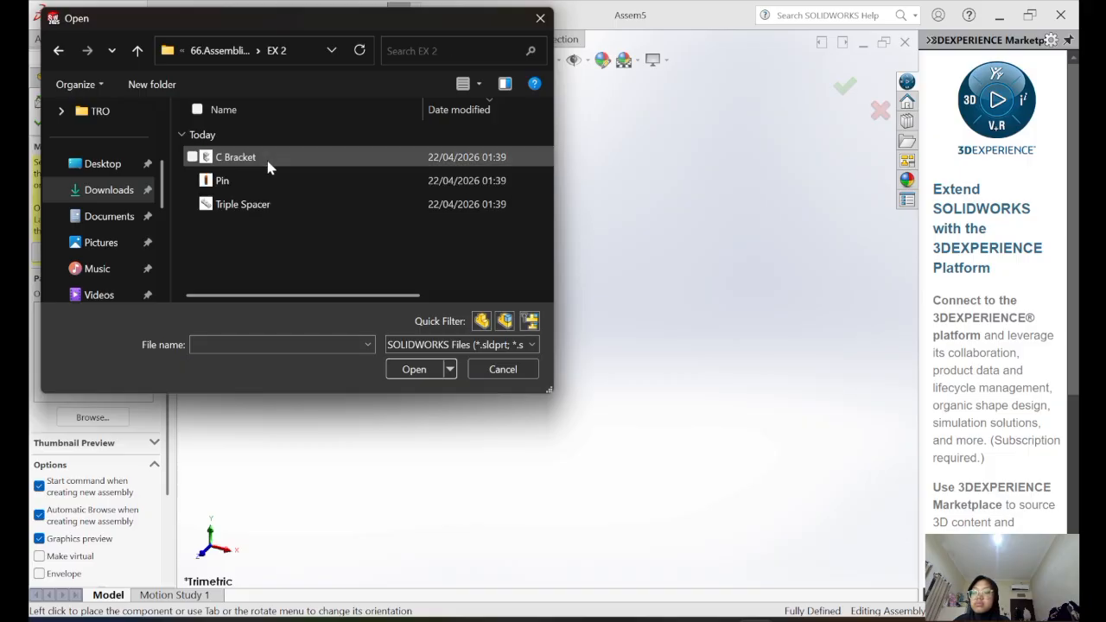
- Display the EX 2 part files as large thumbnails without the preview pane
click(478, 88)
click(461, 87)
click(505, 85)
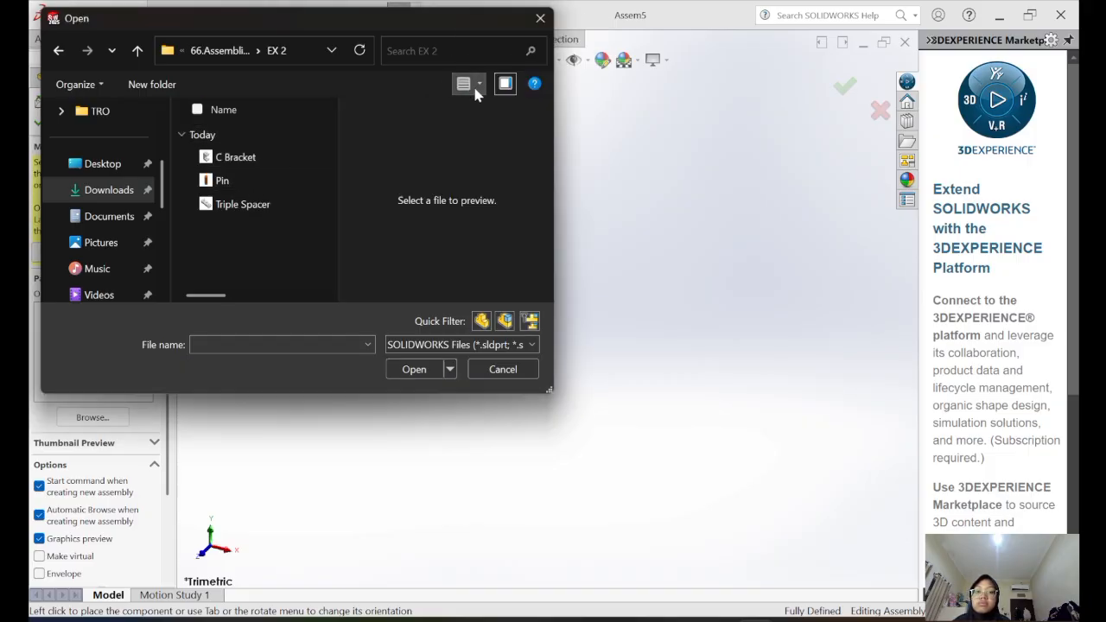
click(463, 84)
click(464, 83)
click(506, 84)
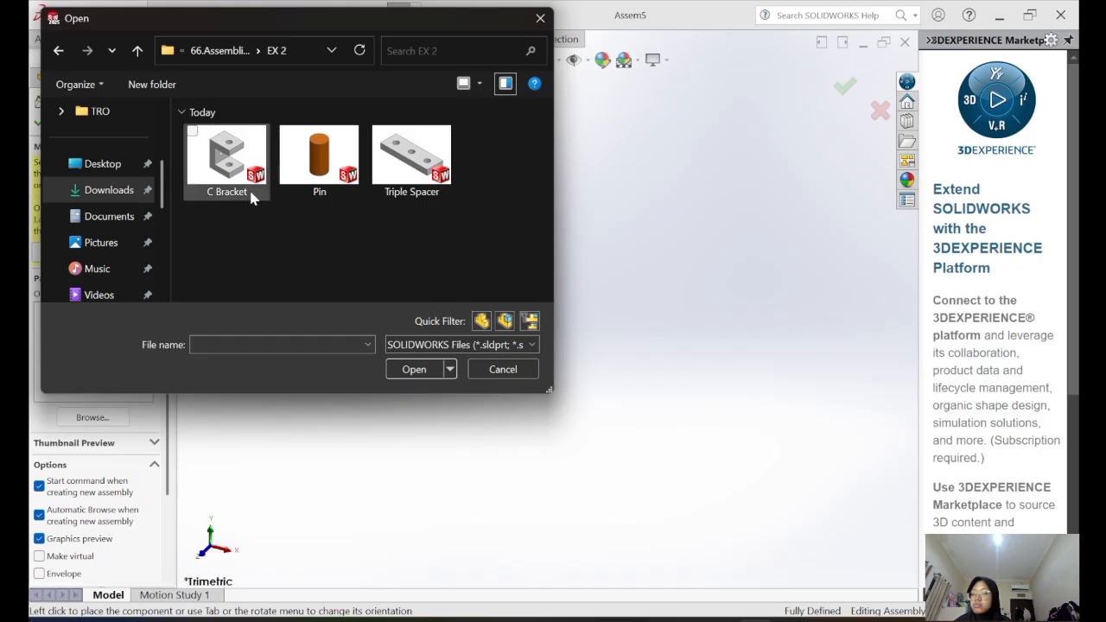
- Insert the Triple Spacer as the first component of the new assembly
click(223, 179)
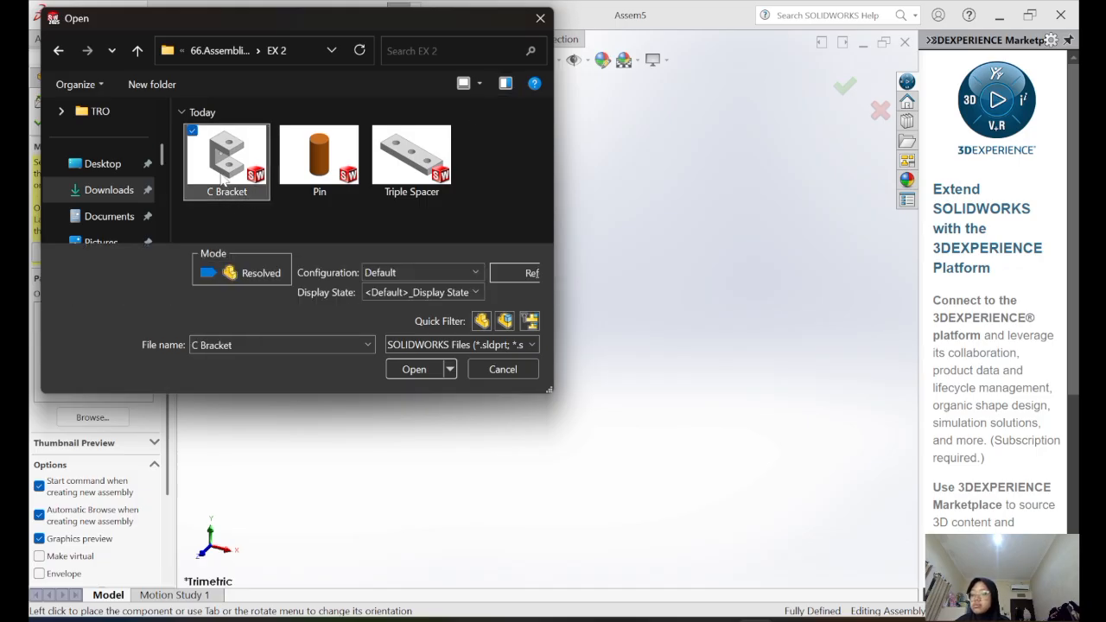
click(394, 166)
click(426, 371)
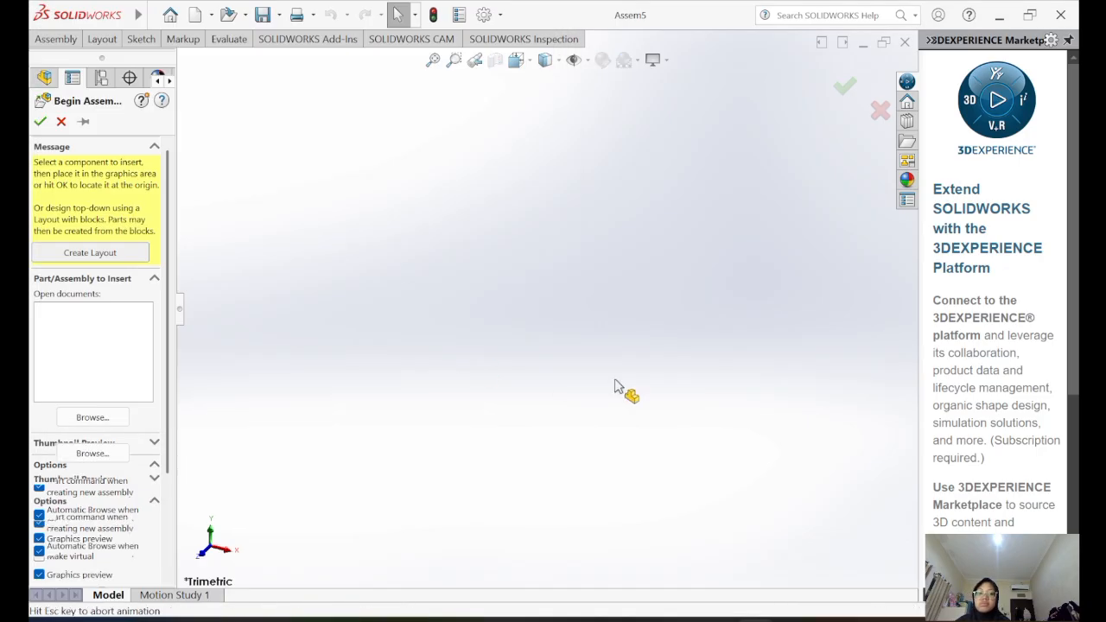
click(562, 278)
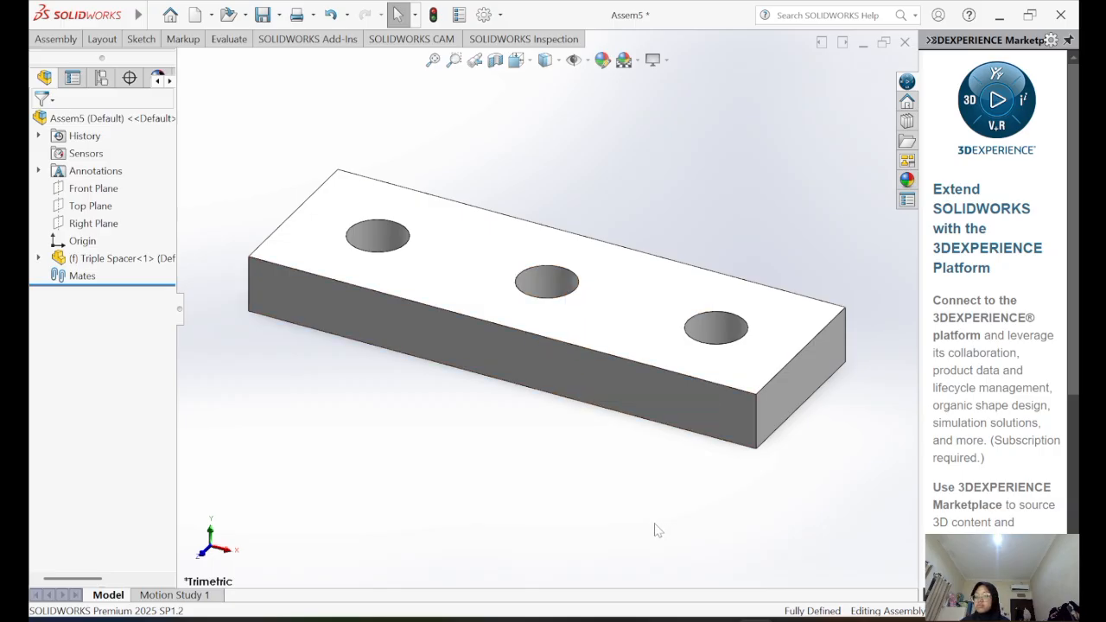
- Check the EX 2 _ Assembly drawing in the browser, and insert the C Bracket beside the Triple Spacer in the assembly
click(718, 621)
click(496, 19)
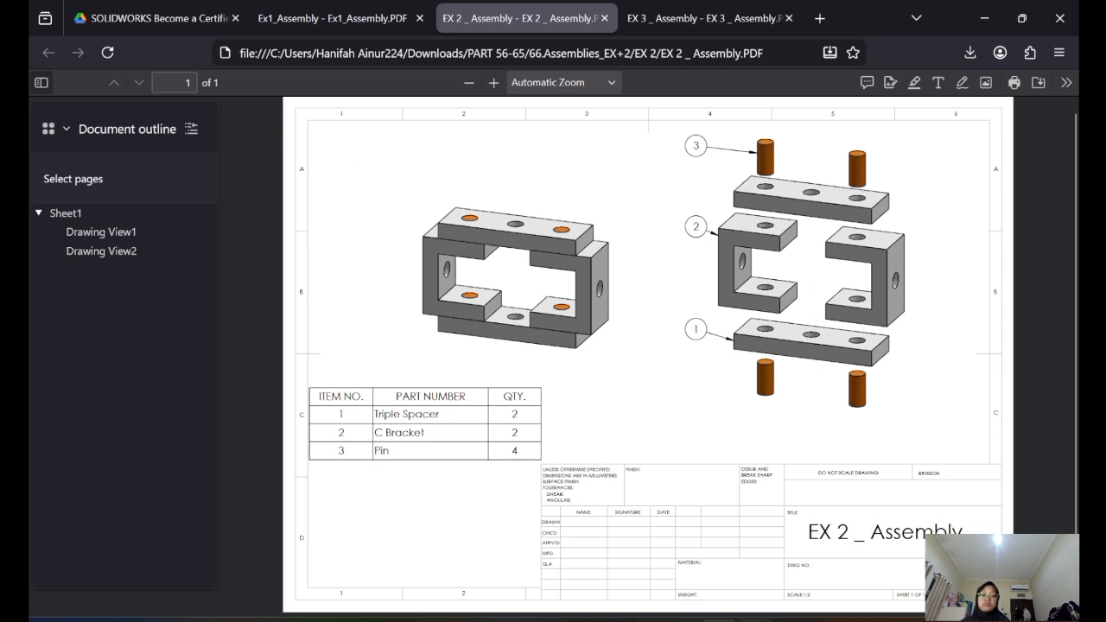
click(755, 620)
scroll(629, 318, up, 1)
scroll(639, 297, up, 1)
scroll(638, 296, down, 1)
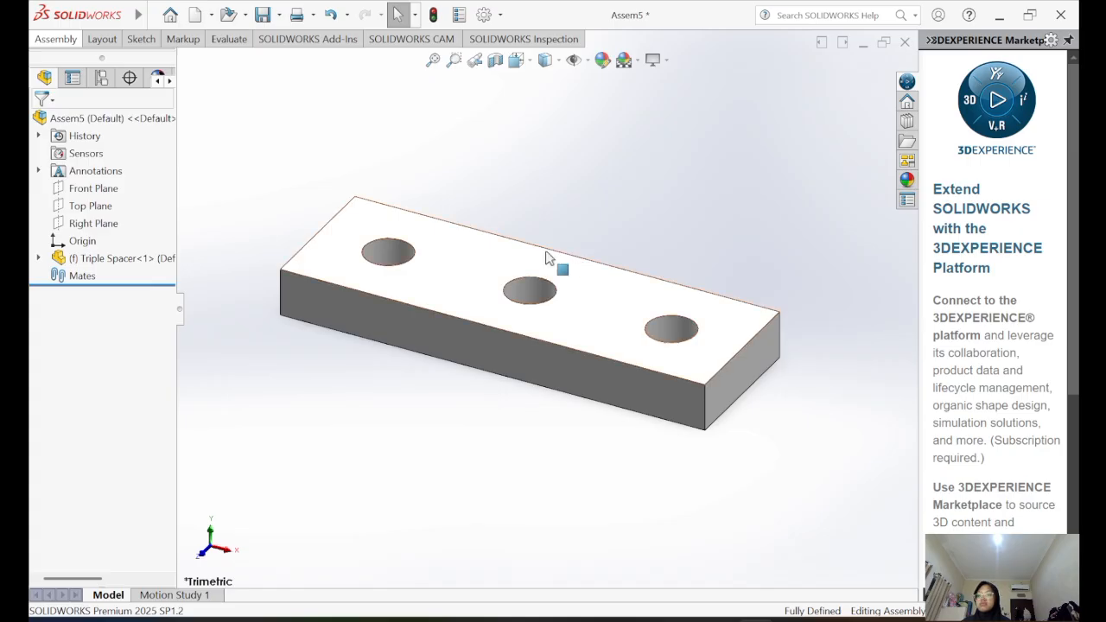
click(54, 40)
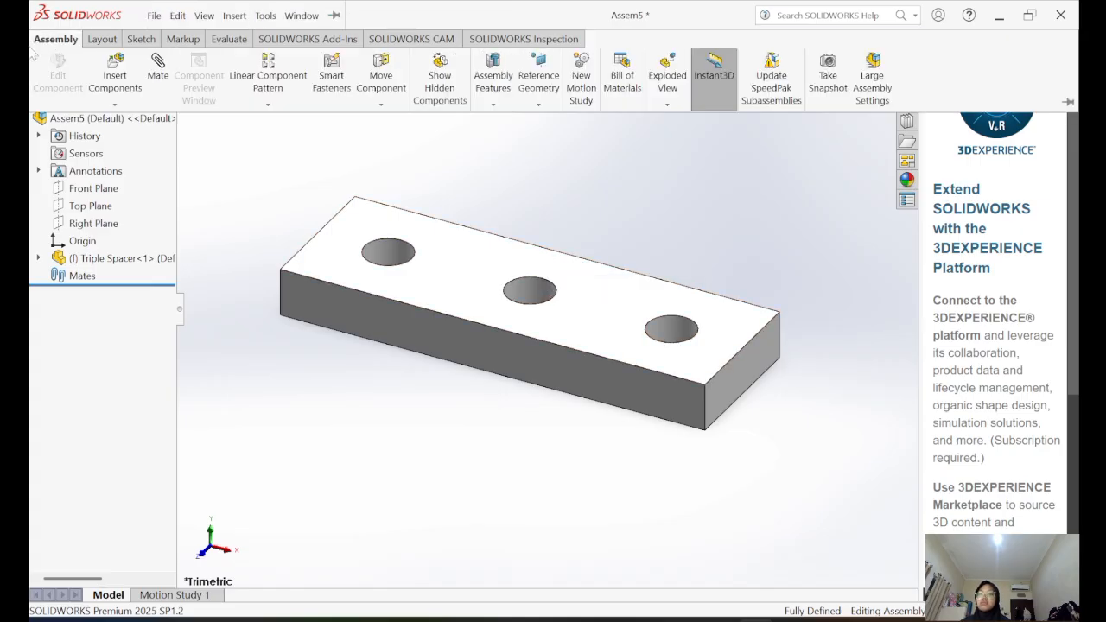
click(115, 69)
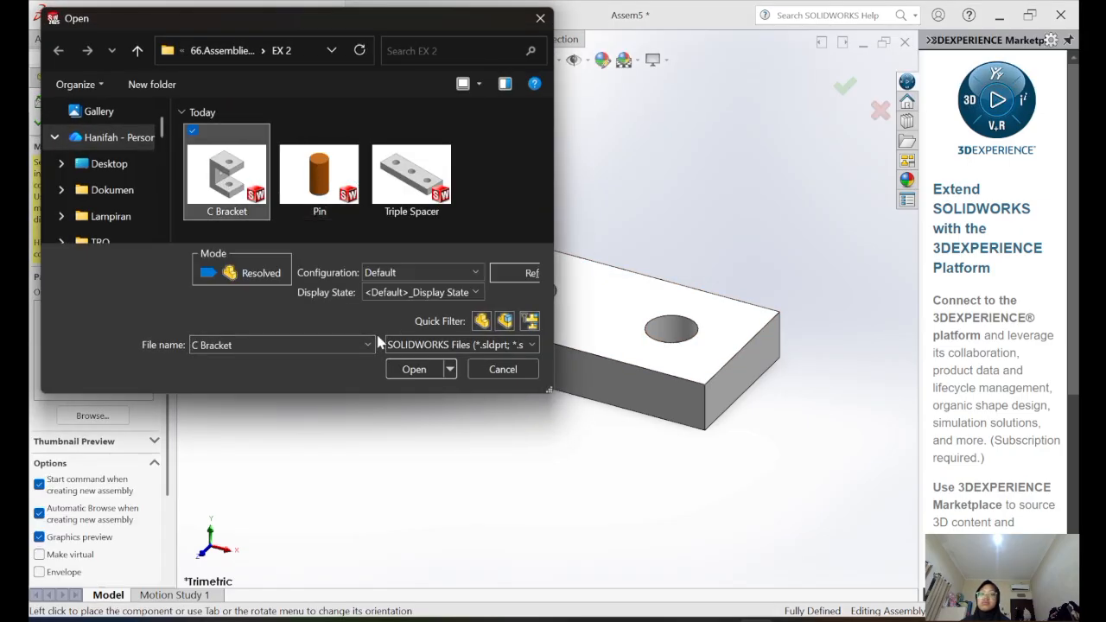
click(414, 369)
click(412, 227)
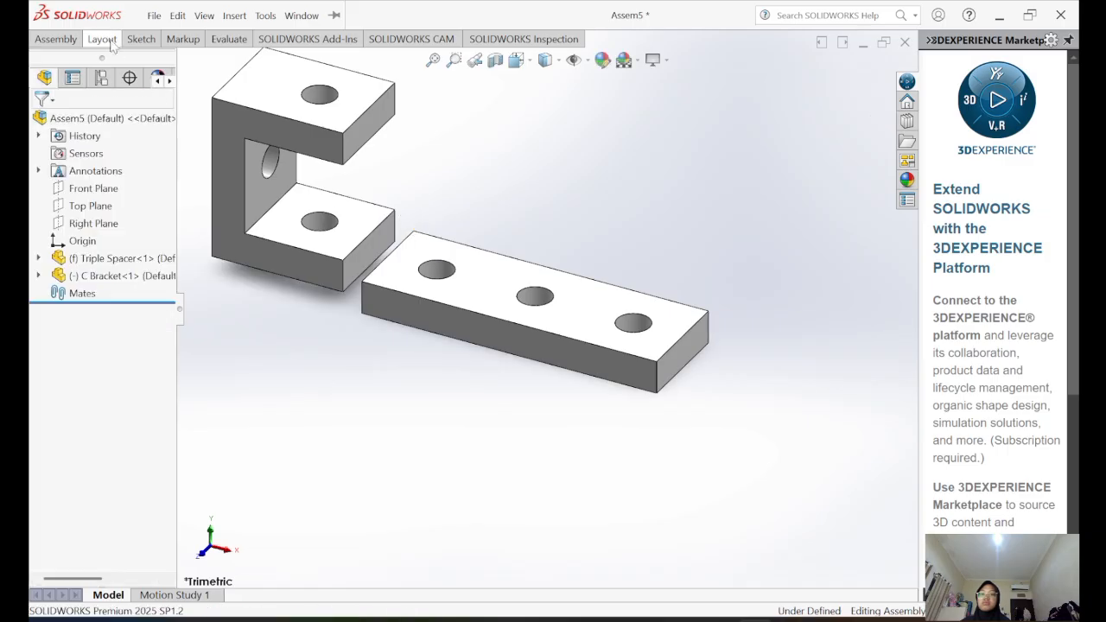
- Insert the Pin from the EX 2 folder and place it above the Triple Spacer
click(102, 39)
click(55, 40)
click(39, 67)
click(326, 187)
click(411, 368)
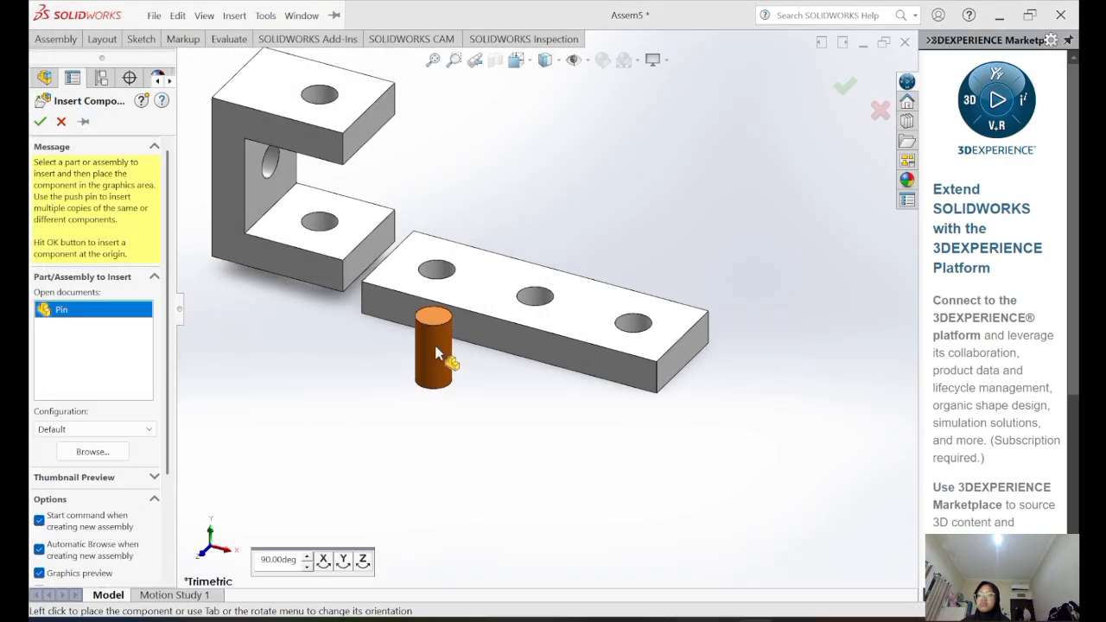
click(603, 197)
scroll(339, 145, up, 1)
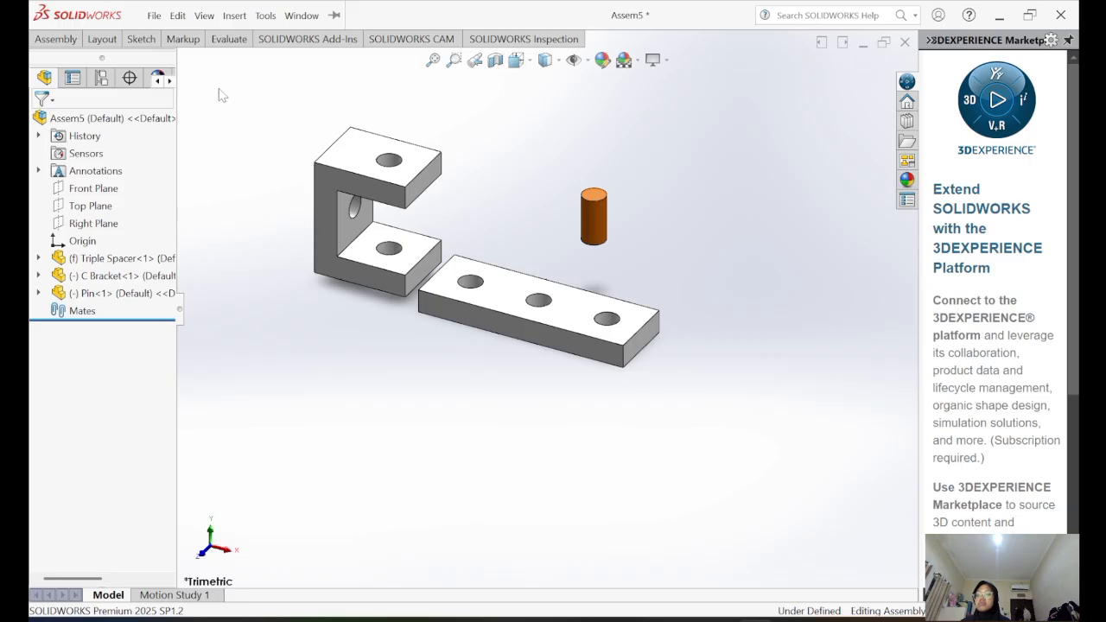
click(58, 40)
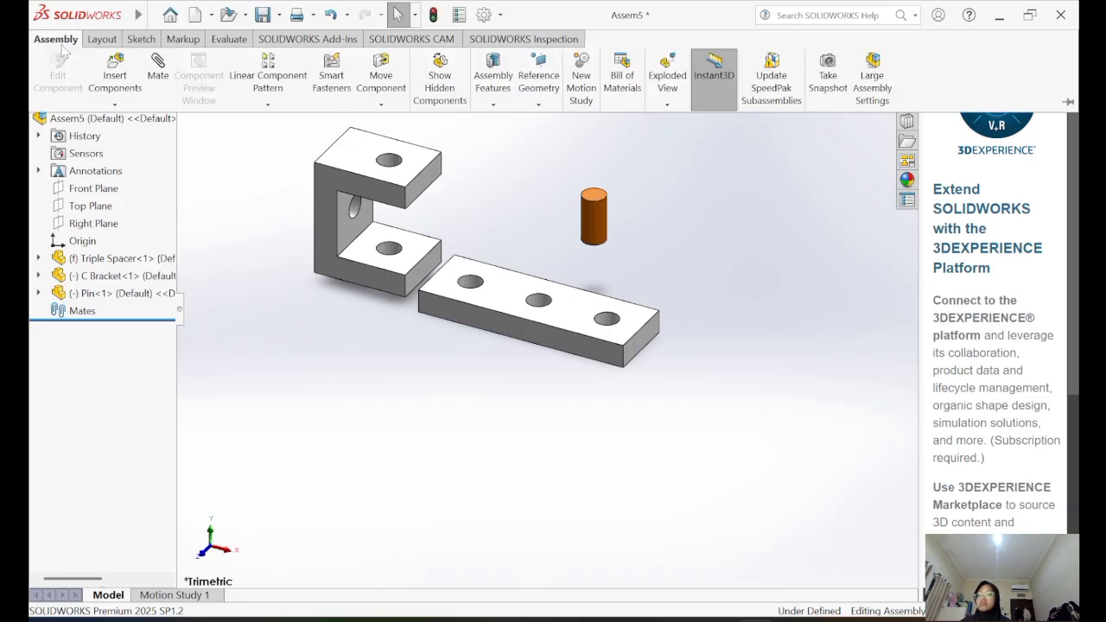
click(594, 229)
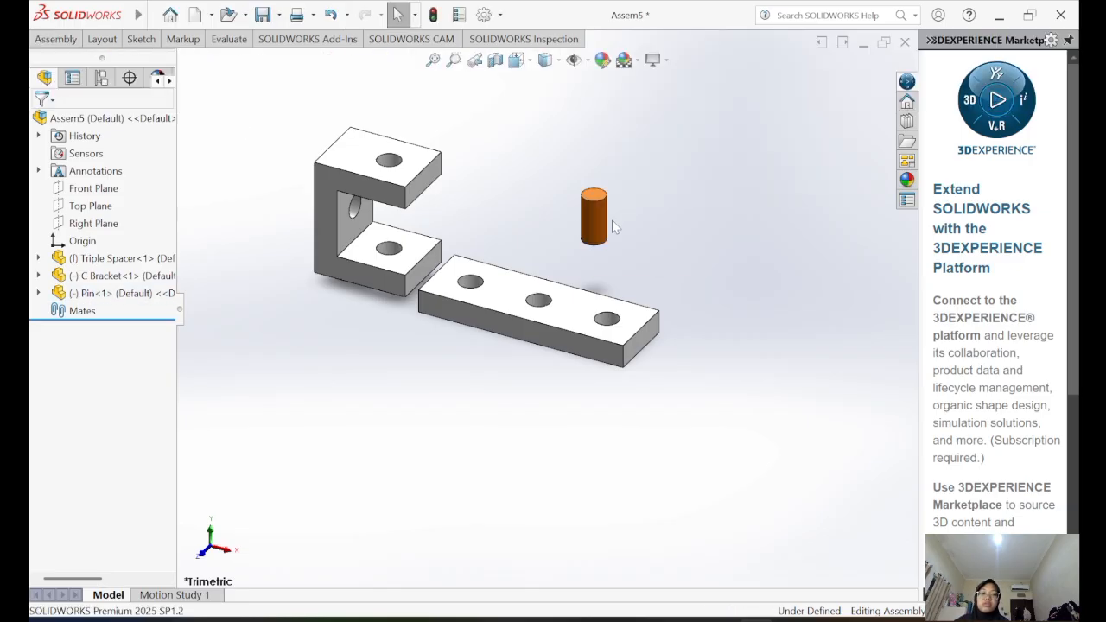
click(614, 204)
right_click(639, 249)
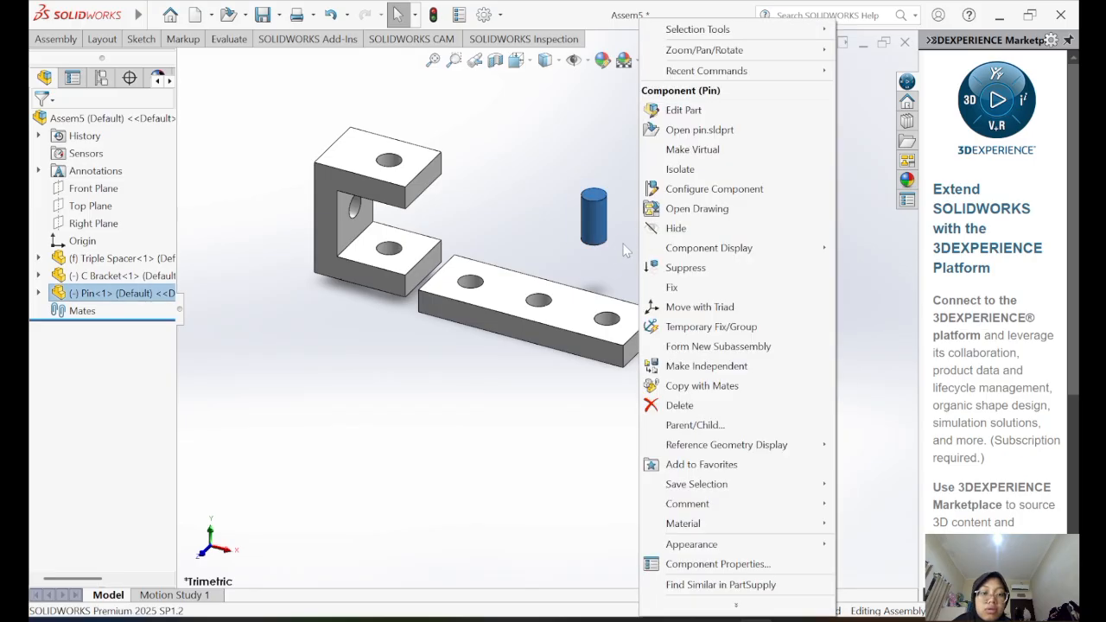
click(546, 208)
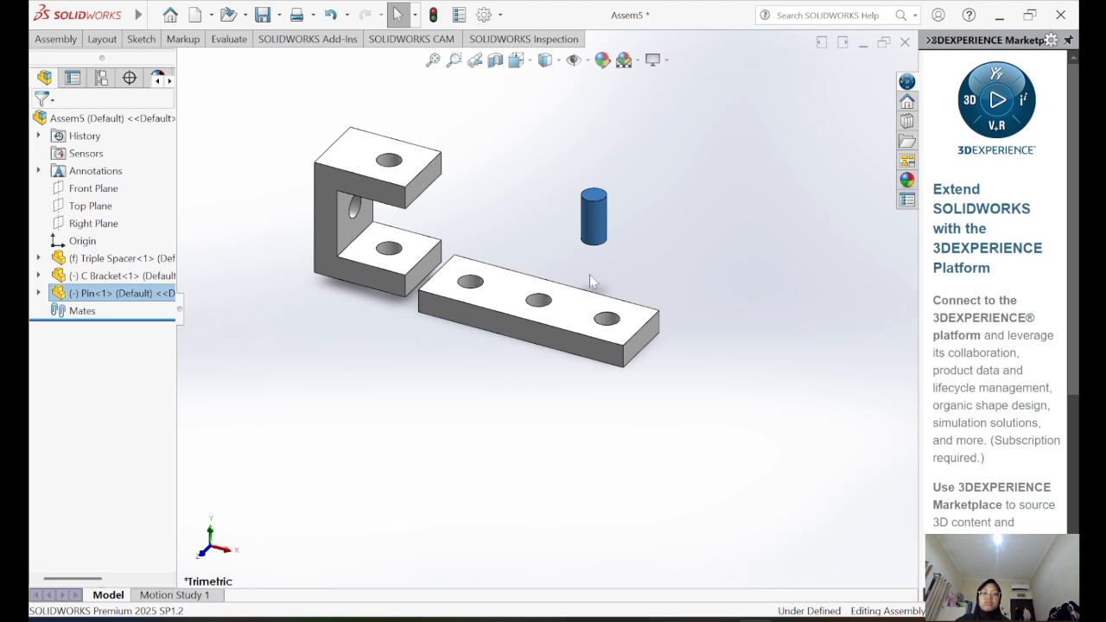
click(782, 246)
- Insert a second C Bracket and place it beyond the free end of the Triple Spacer
click(55, 39)
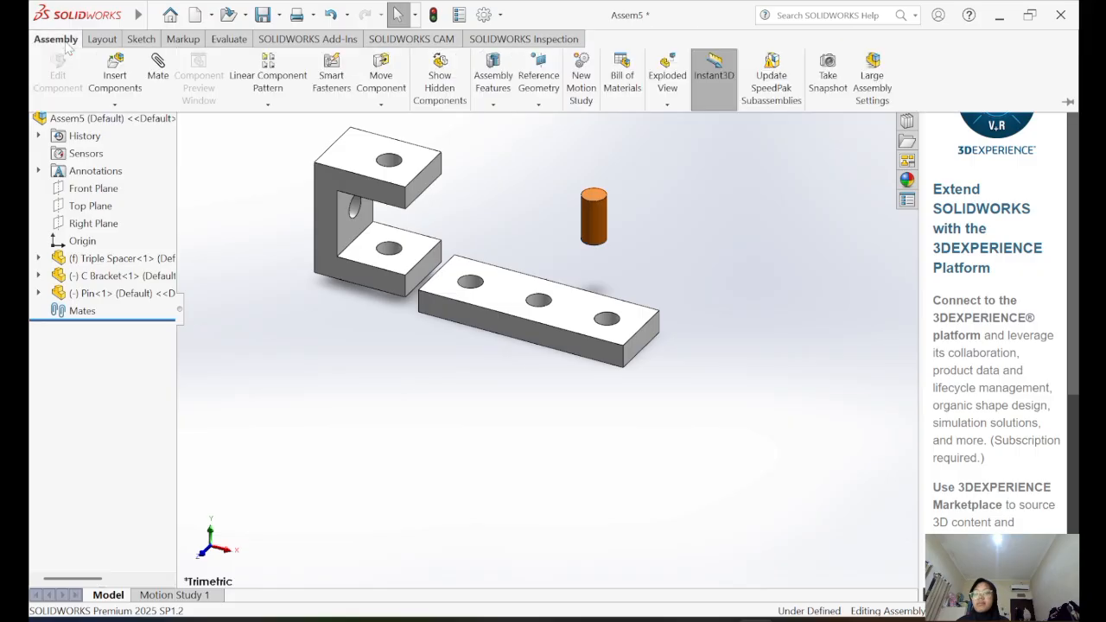
click(111, 69)
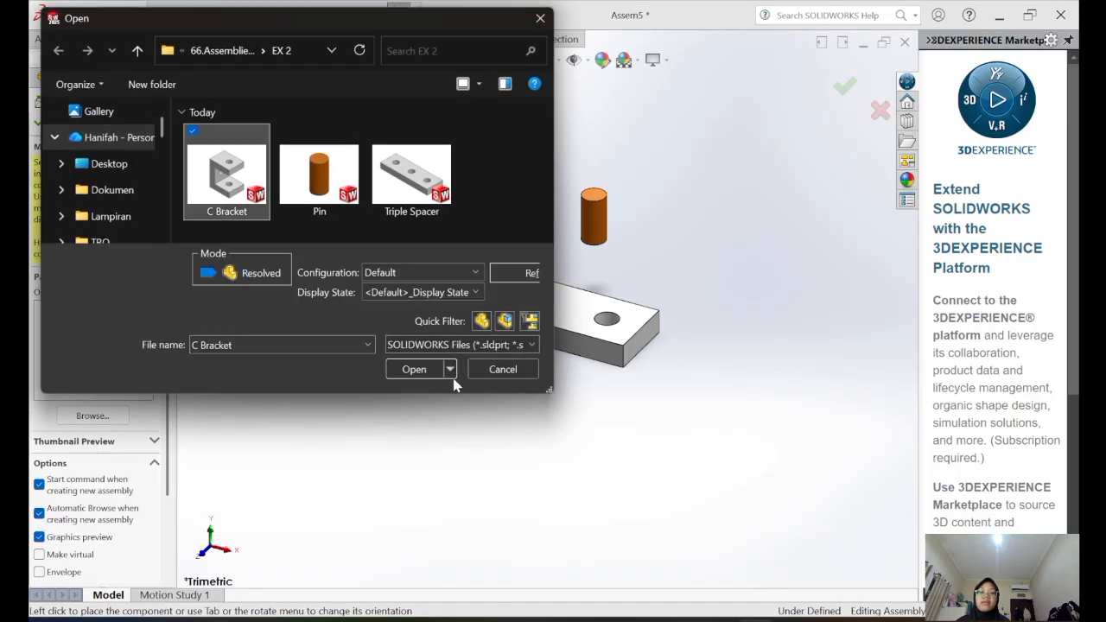
click(415, 369)
click(748, 359)
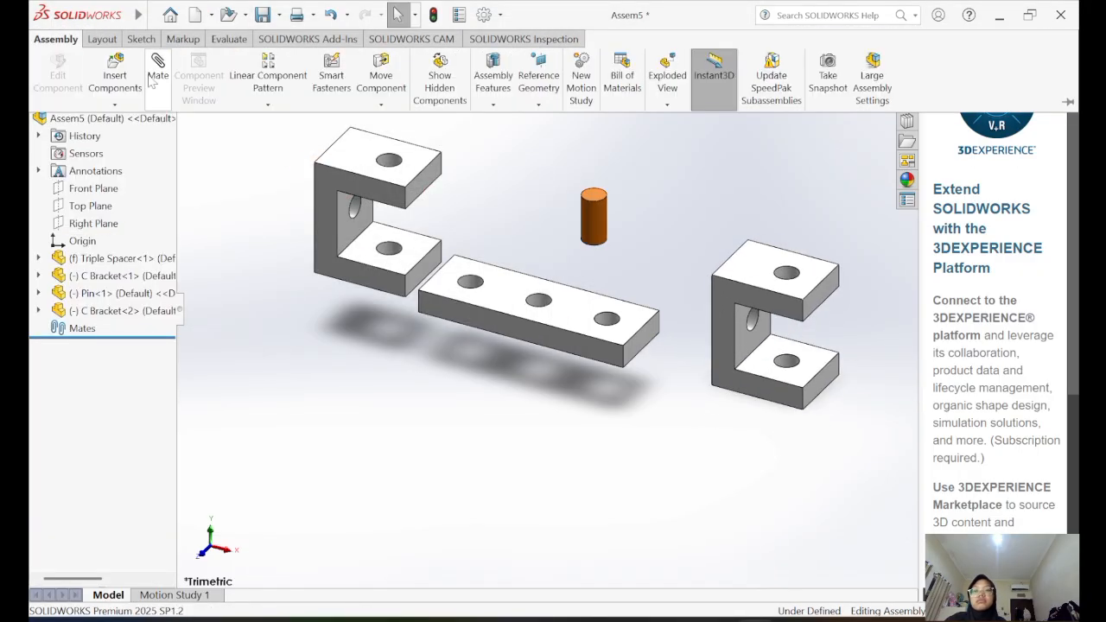
- Insert three more Pins from the EX 2 folder and place them above the Triple Spacer
click(115, 69)
click(317, 177)
click(410, 364)
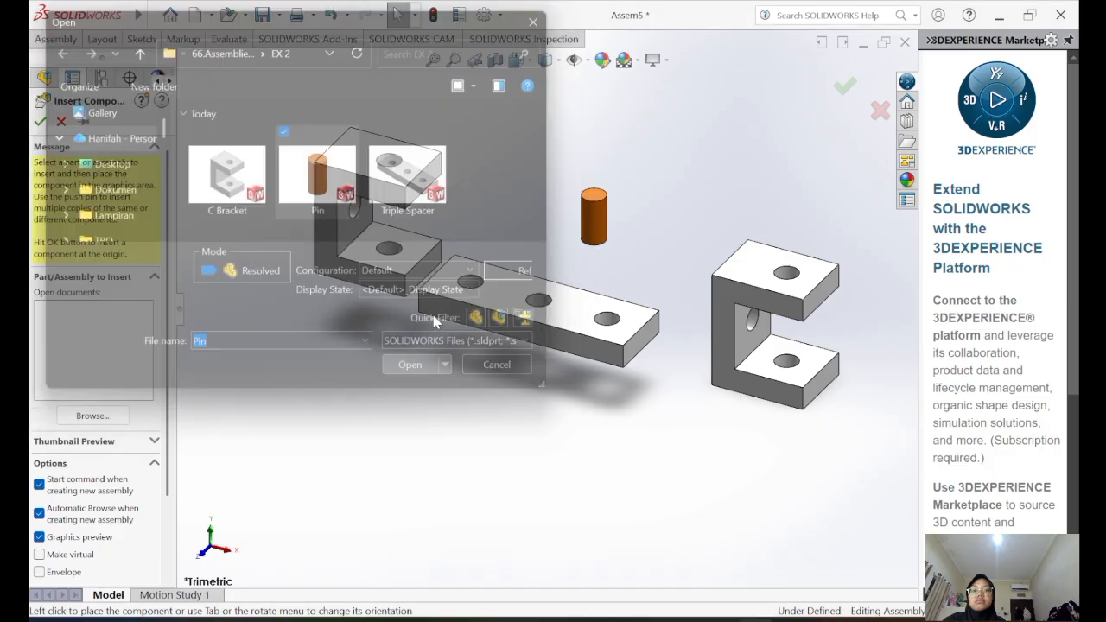
click(514, 171)
click(56, 39)
click(120, 81)
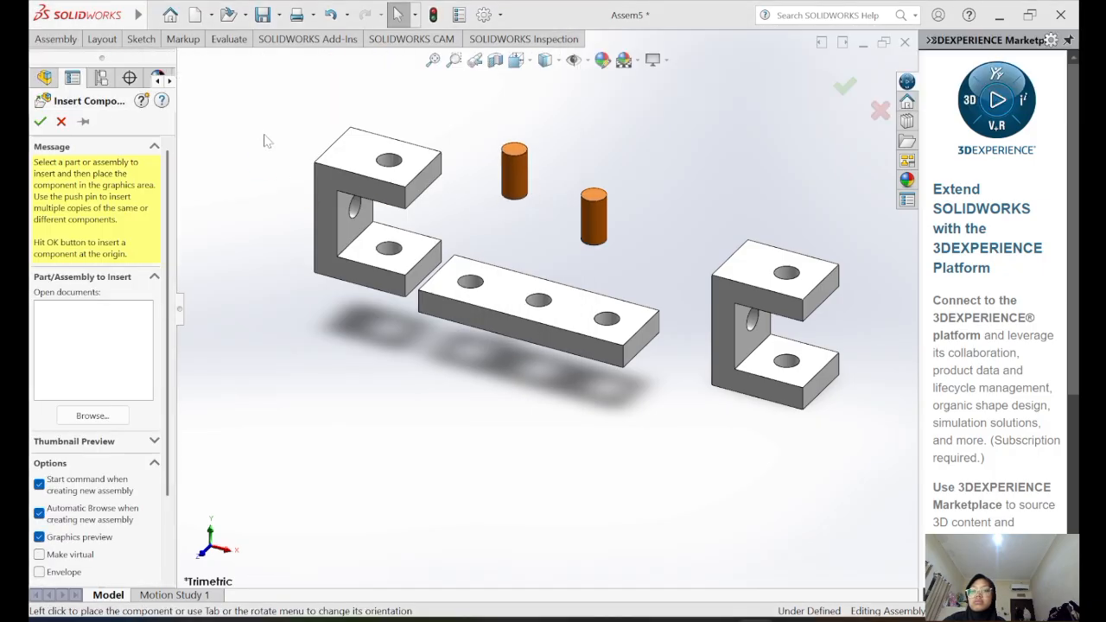
click(316, 168)
click(404, 369)
click(652, 171)
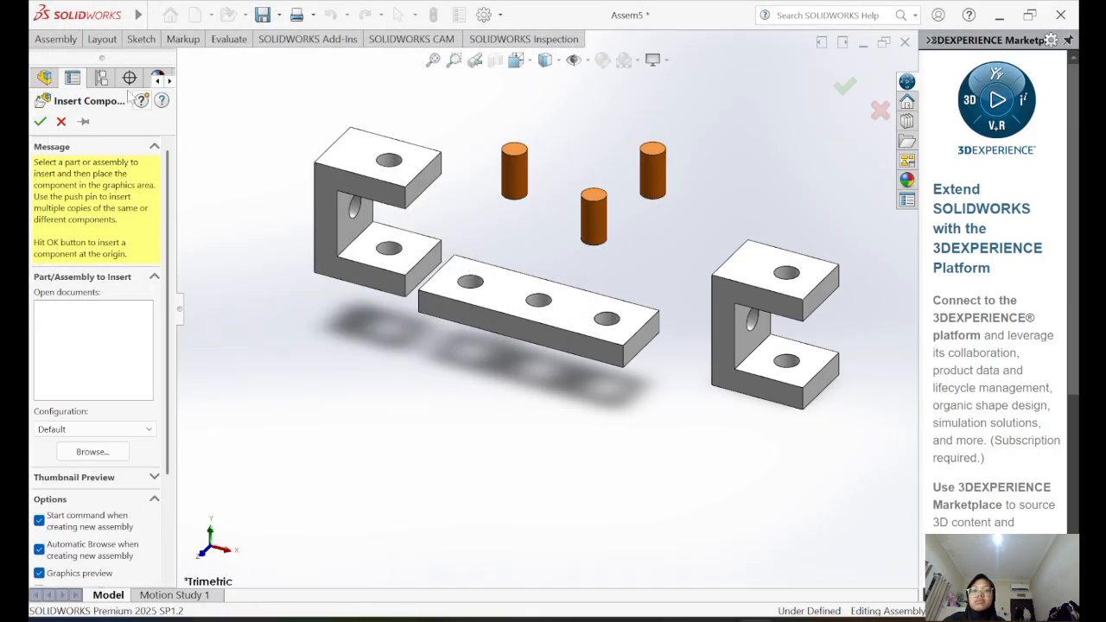
click(56, 39)
click(108, 74)
click(319, 177)
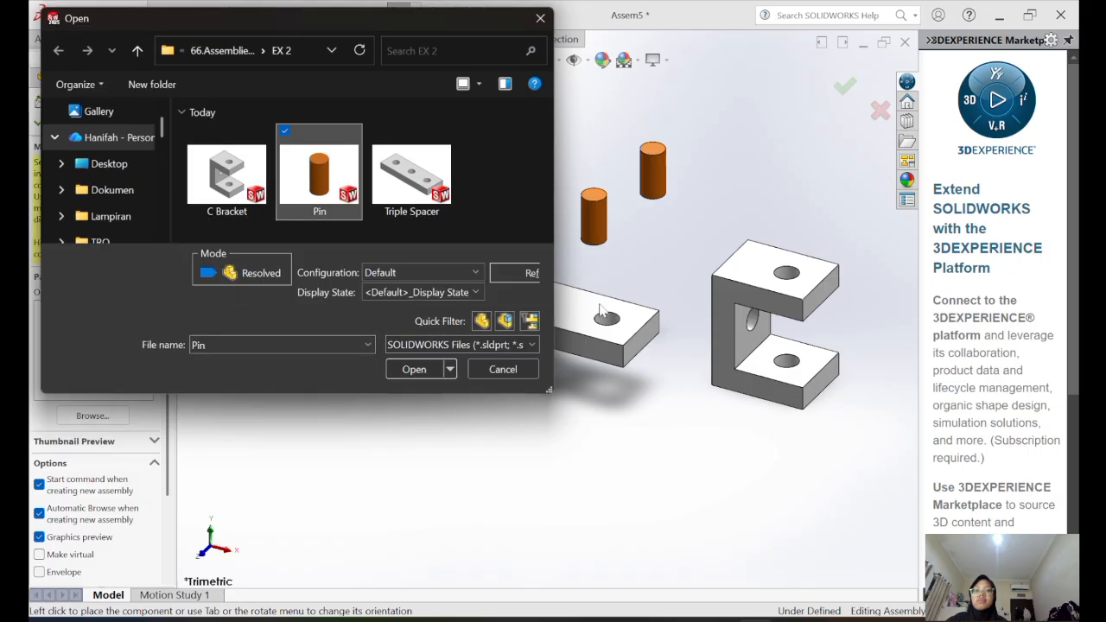
click(405, 370)
click(663, 255)
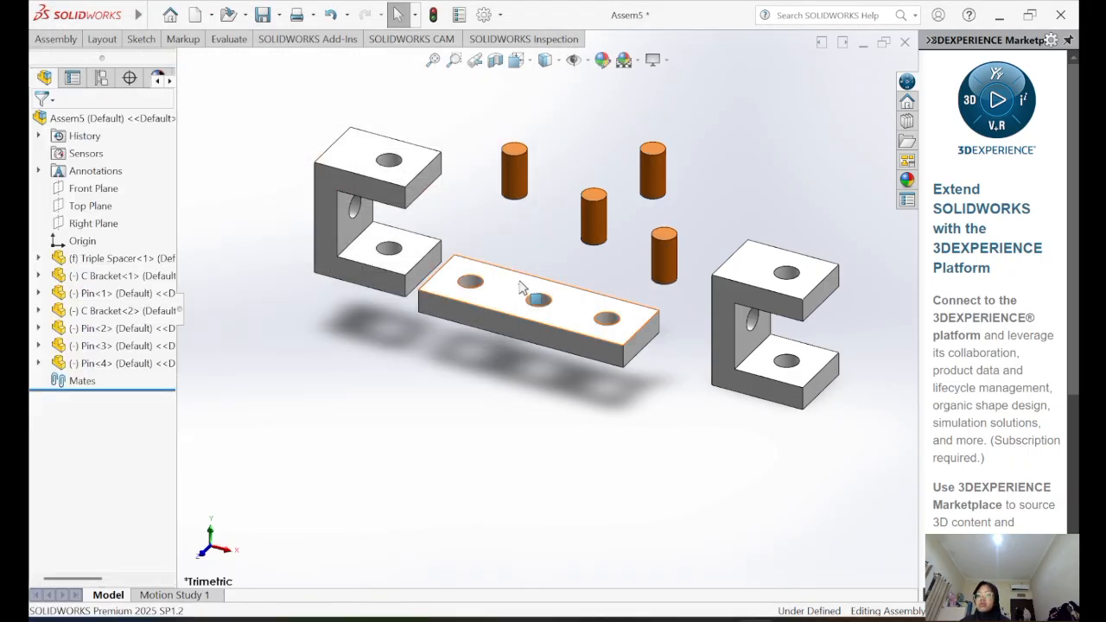
- Add a Coincident mate between Pin<2>'s top edge and the hole edge on the upper face of the first C Bracket's lower arm
scroll(622, 78, down, 1)
scroll(609, 111, up, 1)
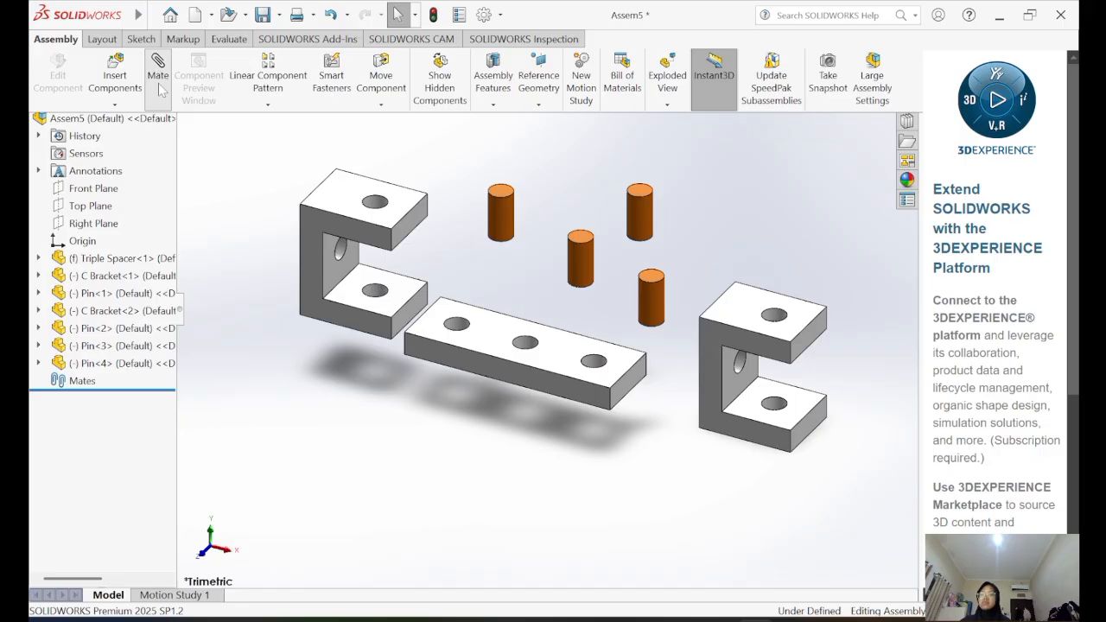
click(158, 69)
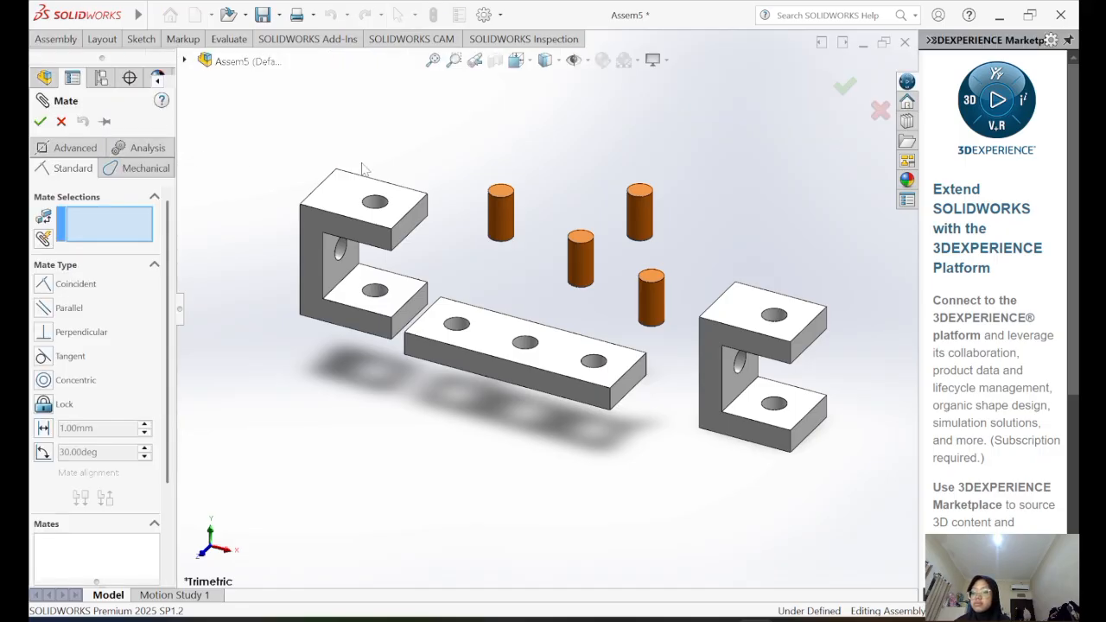
middle_drag(394, 142, 442, 205)
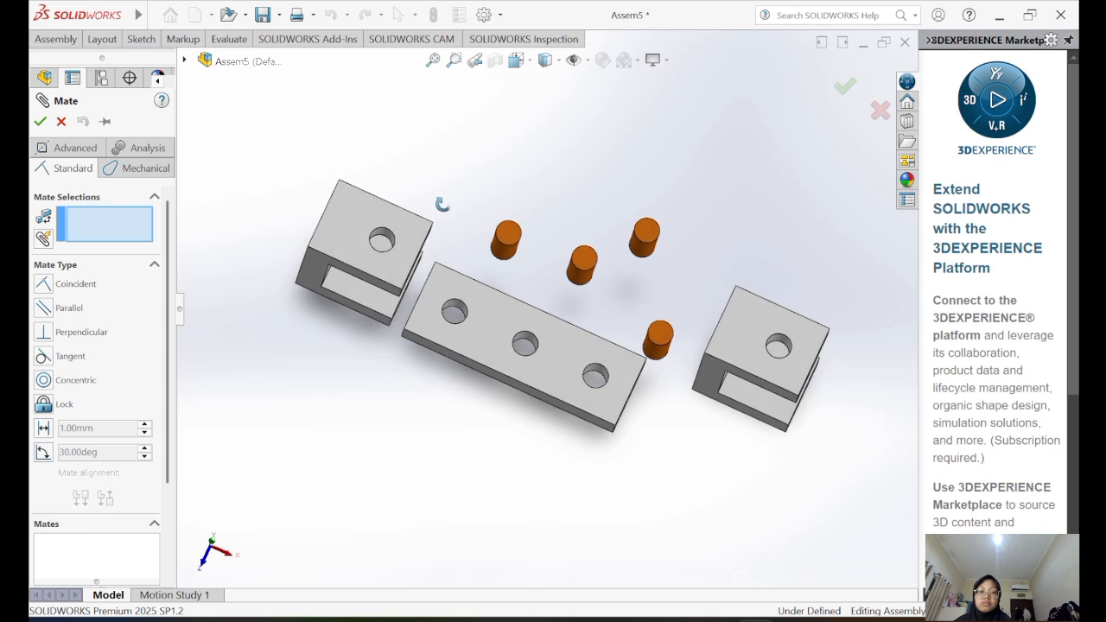
scroll(523, 201, down, 5)
click(493, 318)
middle_drag(484, 316, 215, 353)
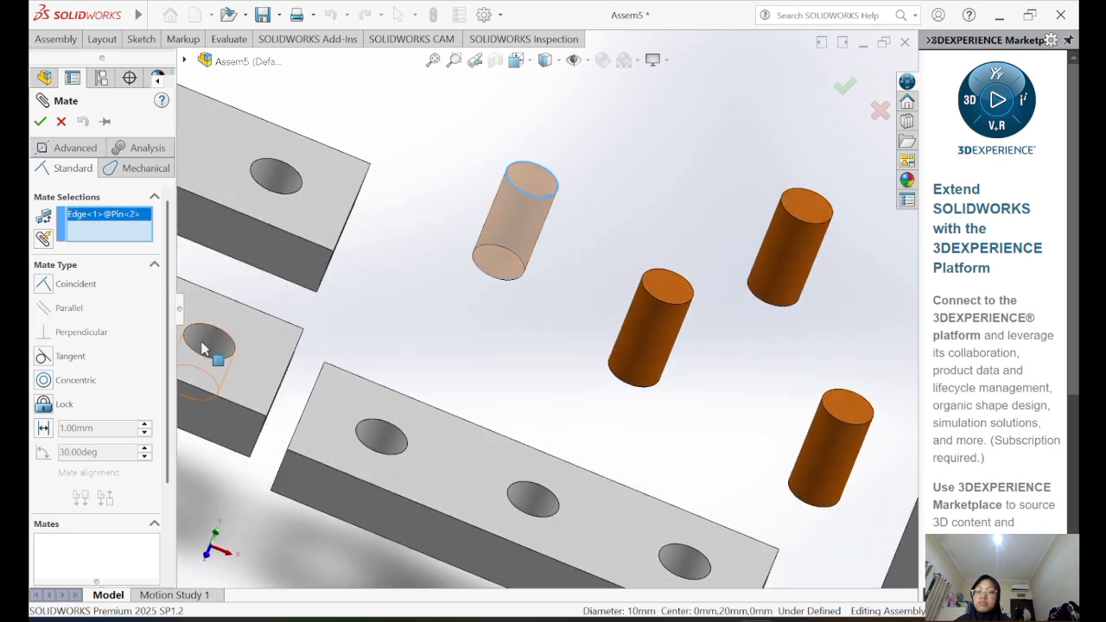
click(207, 356)
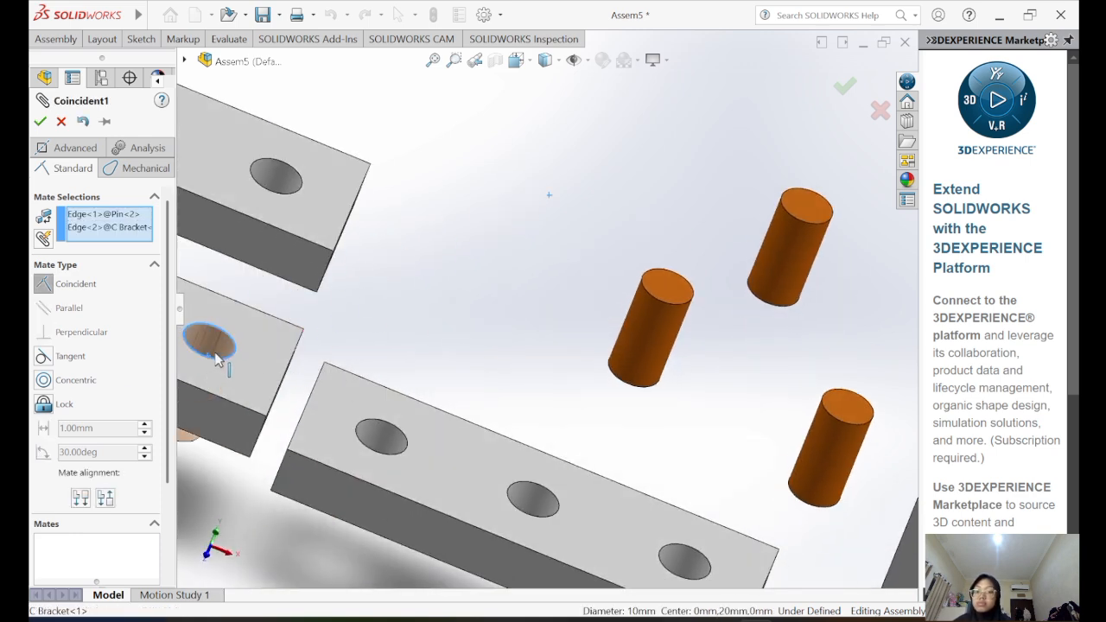
click(39, 121)
- Mate the bottom edge of the Pin in the C Bracket's lower arm coincident with the Triple Spacer's nearest end hole, on its underside
middle_drag(288, 328, 360, 239)
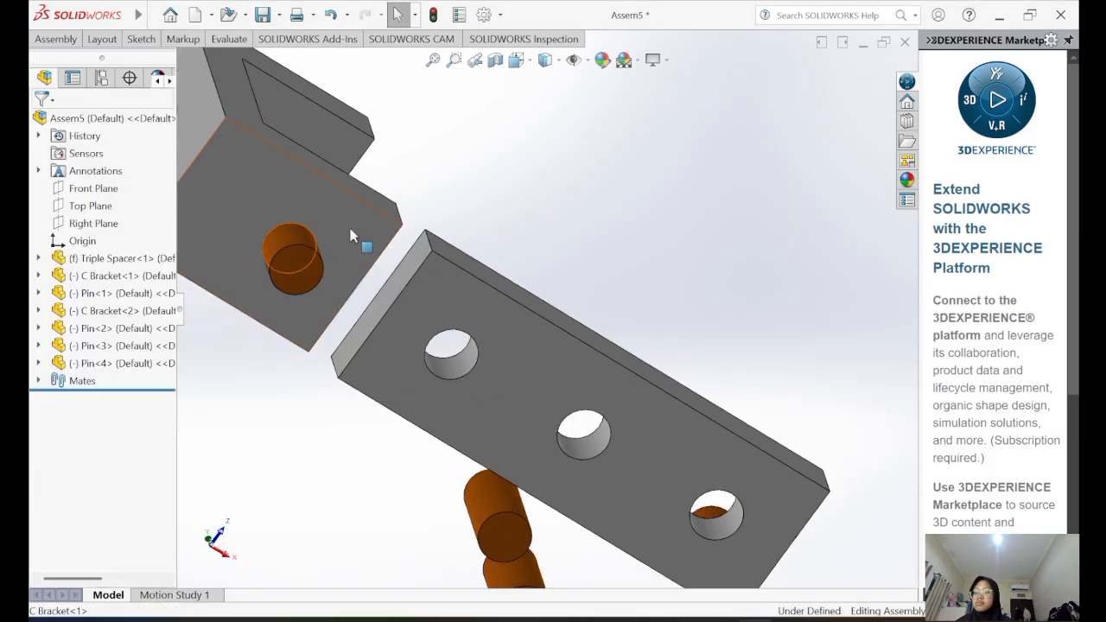
middle_drag(440, 154, 441, 175)
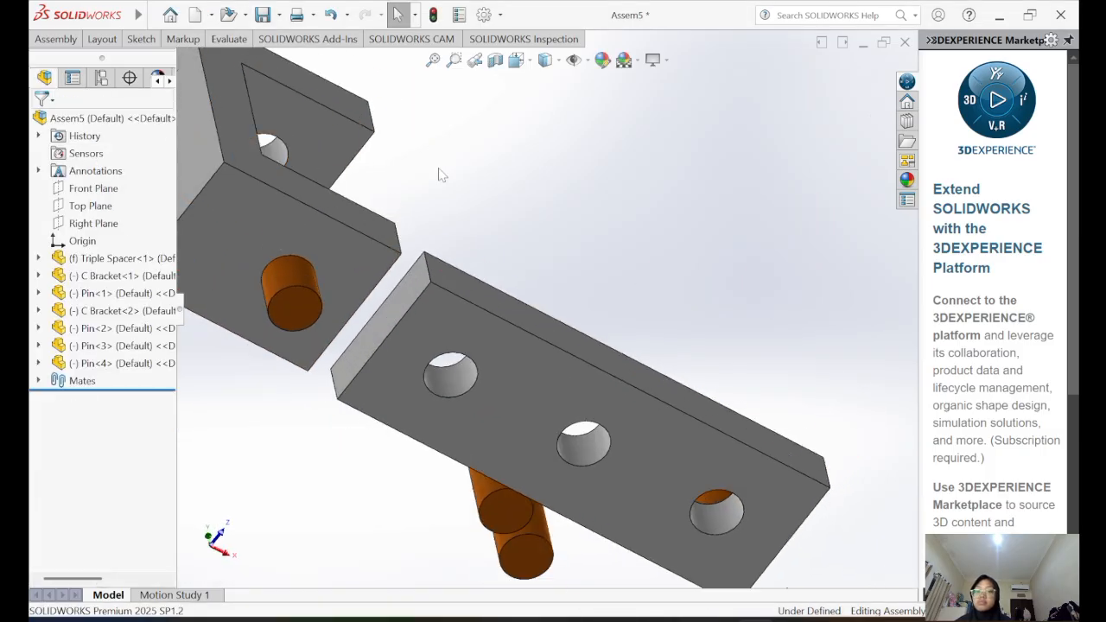
click(54, 38)
click(152, 74)
click(298, 326)
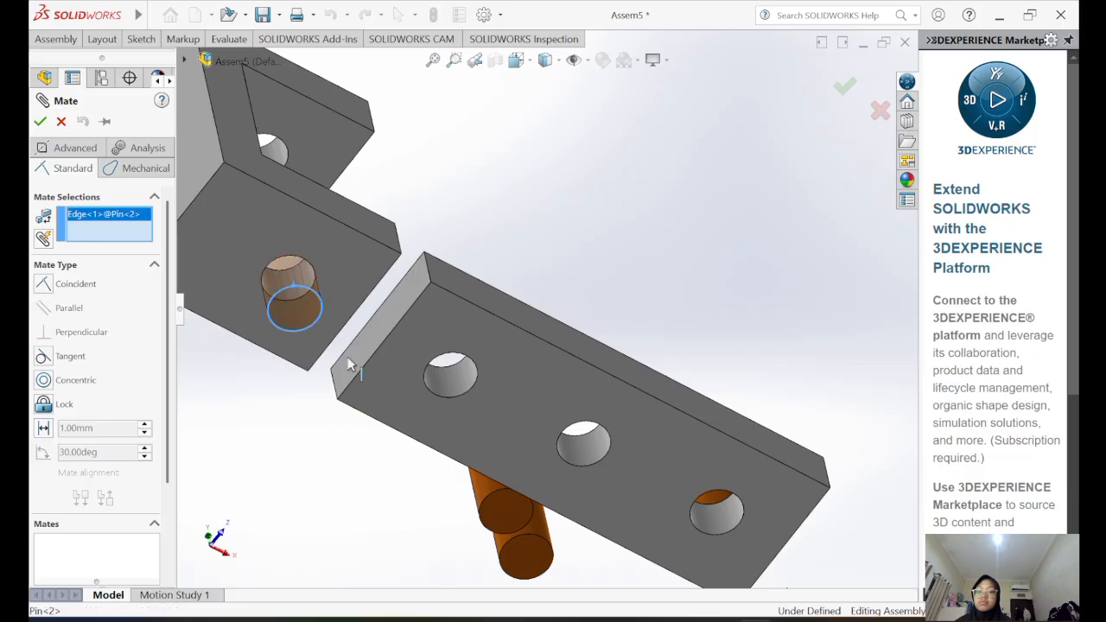
click(433, 390)
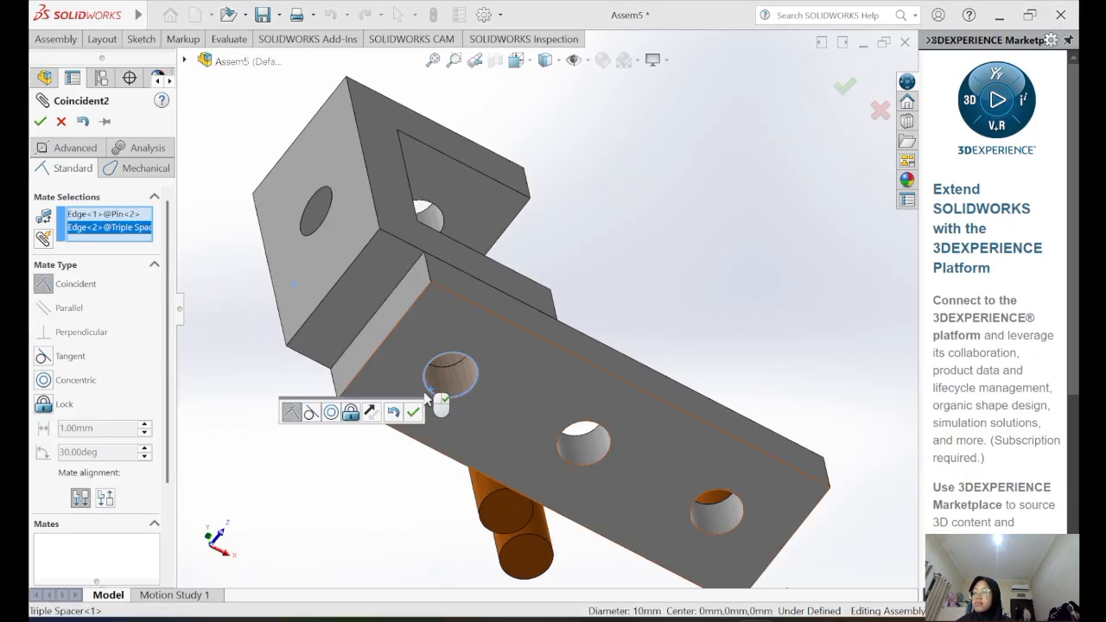
click(40, 121)
- Mate Pin<1>'s bottom edge coincident with the hole edge on the underside of the first C Bracket's upper arm
click(55, 39)
click(158, 69)
middle_drag(341, 361, 523, 412)
scroll(681, 320, up, 1)
middle_drag(680, 318, 776, 201)
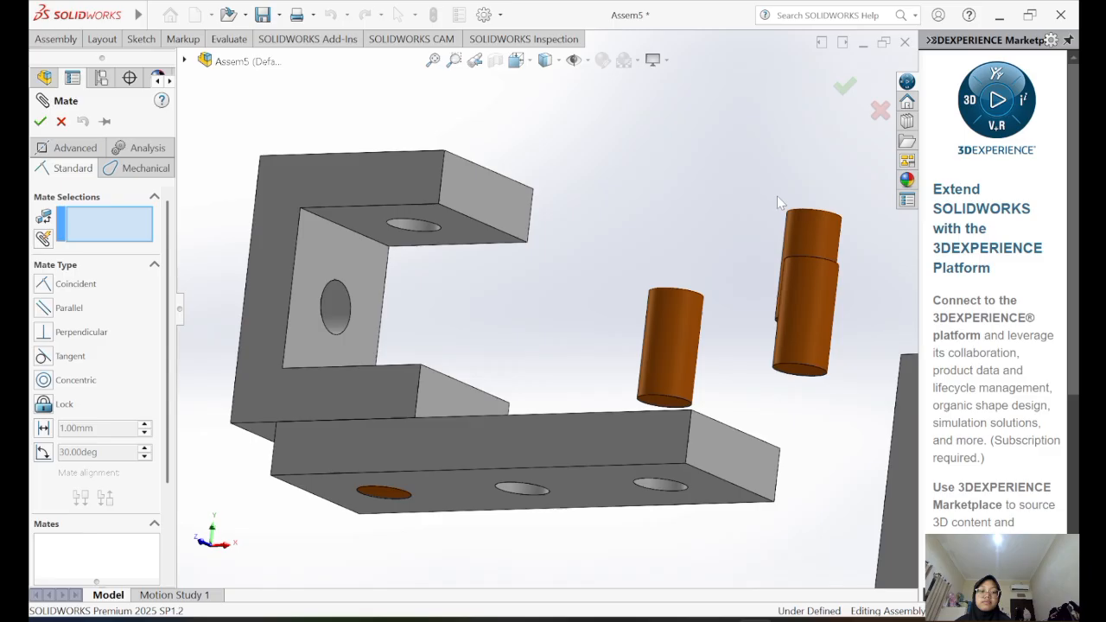
click(677, 404)
middle_drag(461, 288, 437, 170)
click(350, 194)
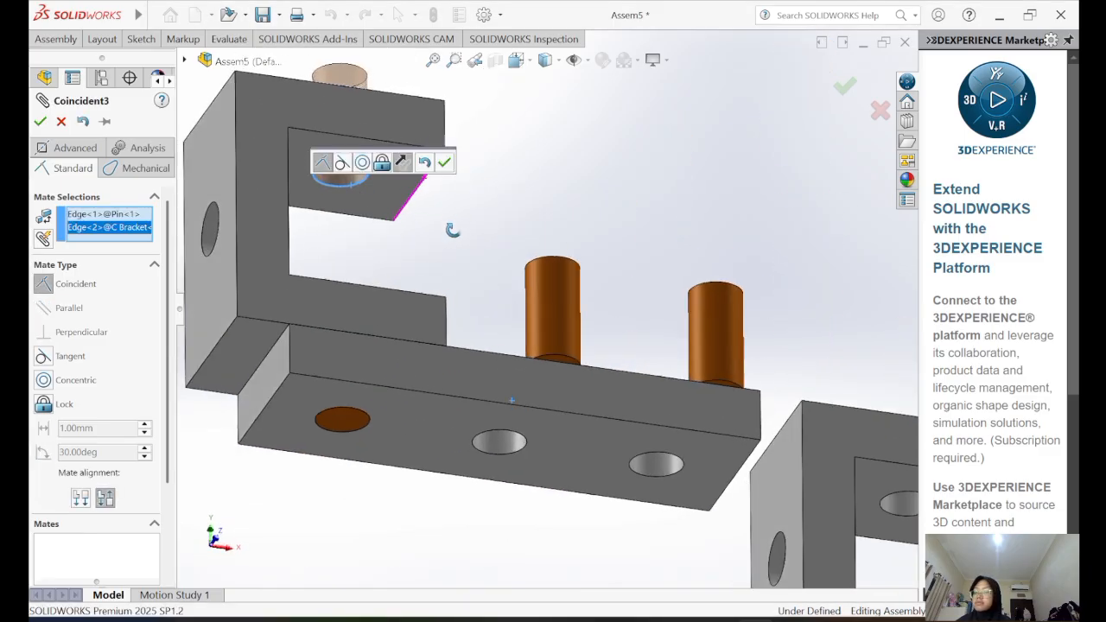
double_click(39, 122)
- Insert a second Triple Spacer and place it above the first C Bracket and the loose Pins
middle_drag(493, 168, 476, 281)
scroll(519, 338, up, 2)
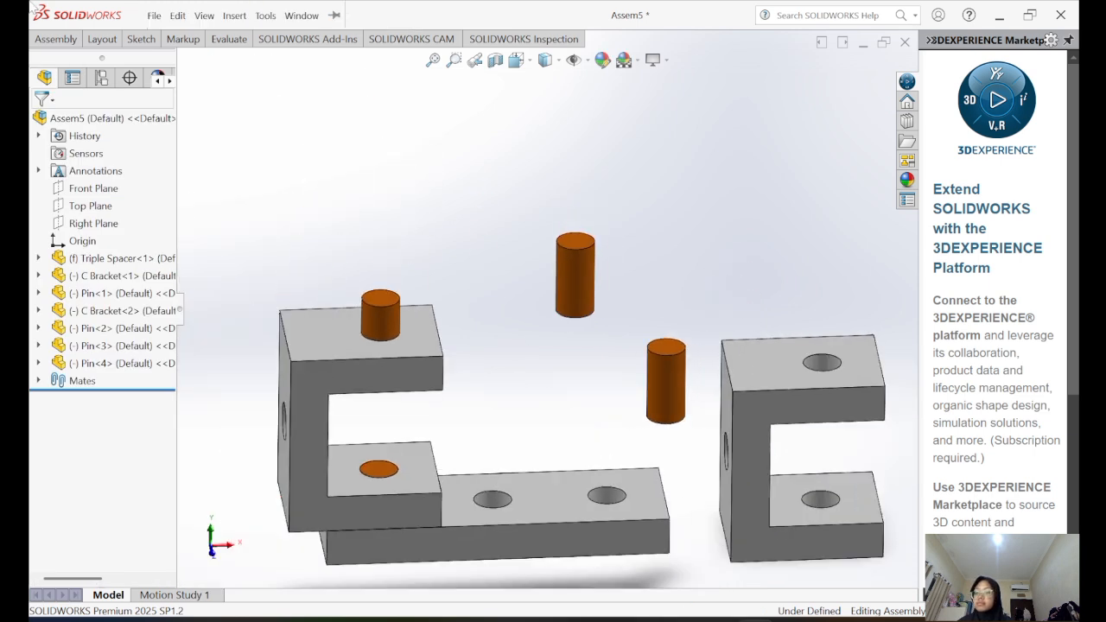
click(55, 39)
click(111, 80)
click(411, 173)
click(417, 369)
click(454, 143)
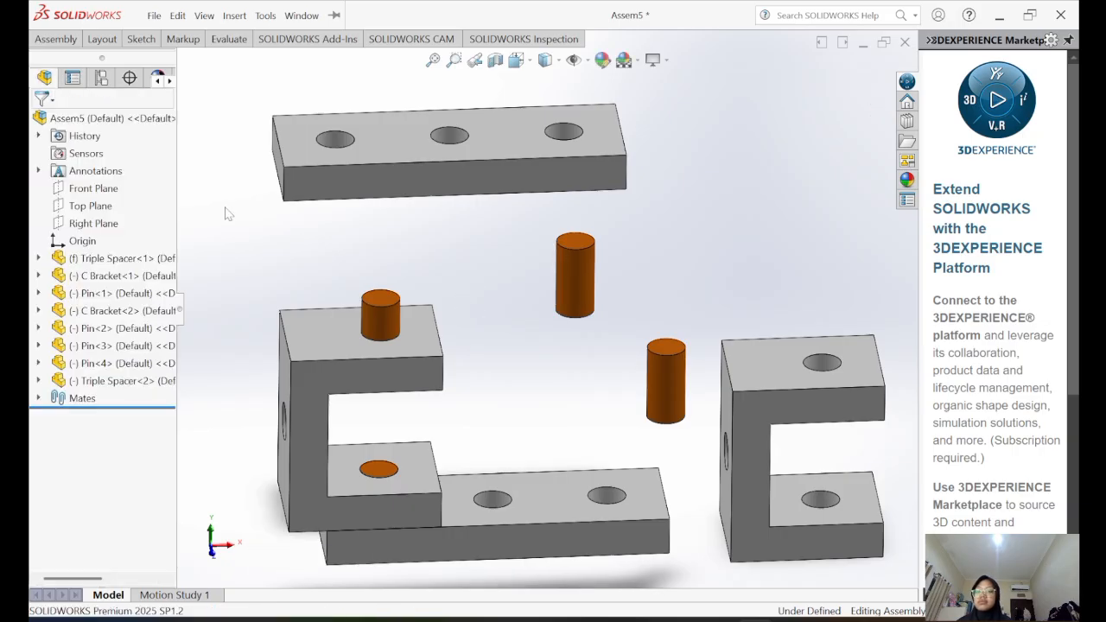
- Mate the top edge of the Pin in the C Bracket's upper arm coincident with the second Triple Spacer's end hole, on its top face
click(59, 39)
click(150, 71)
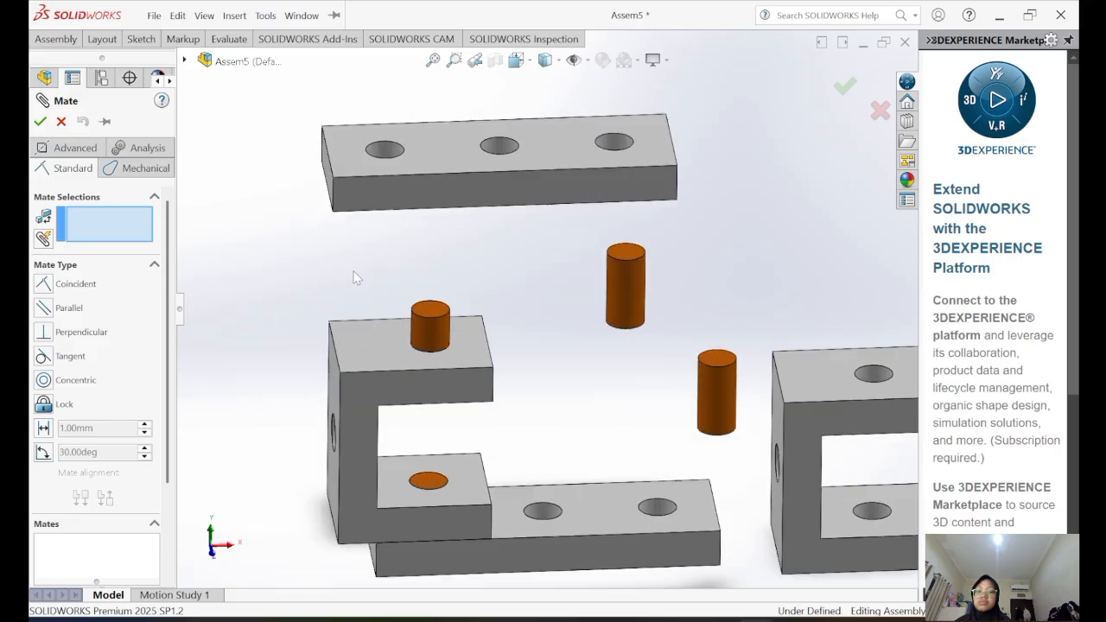
click(432, 309)
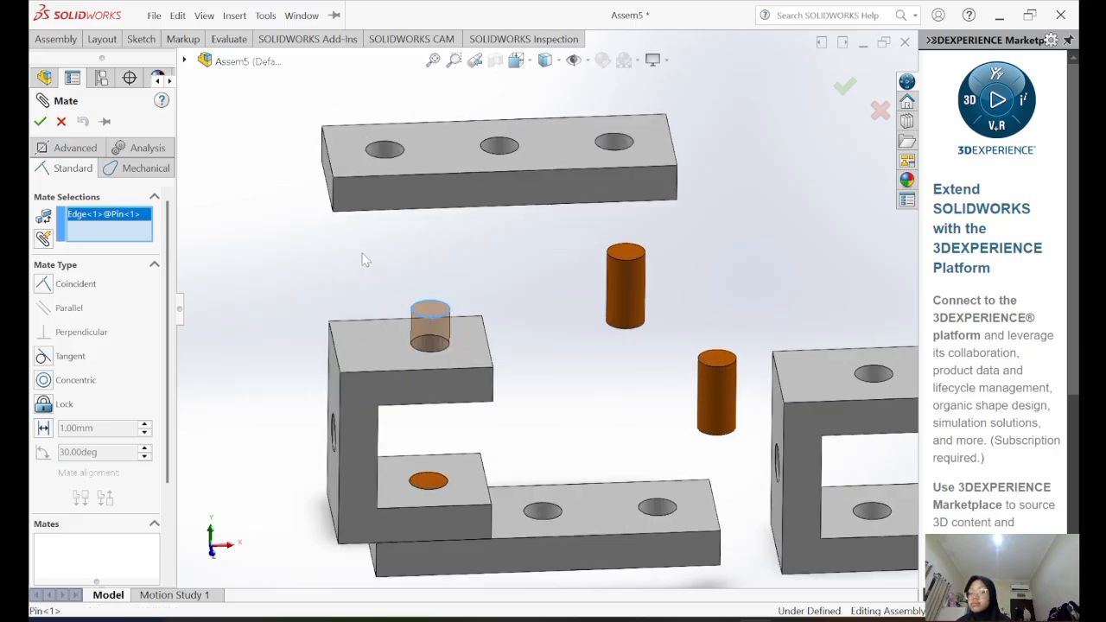
scroll(362, 259, down, 2)
click(384, 138)
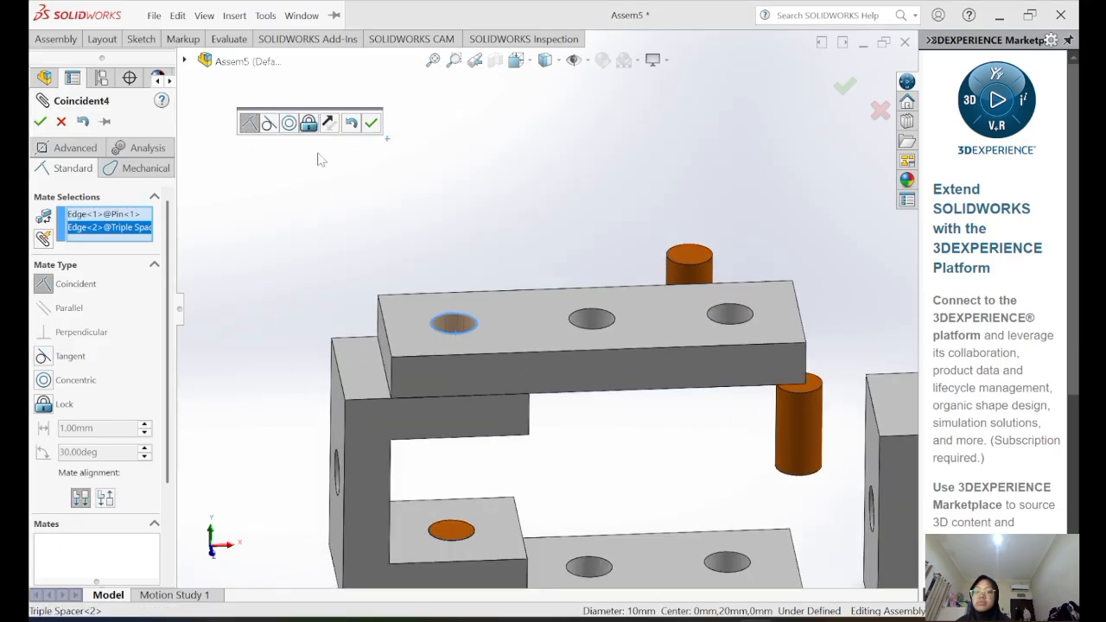
right_click(109, 226)
click(133, 255)
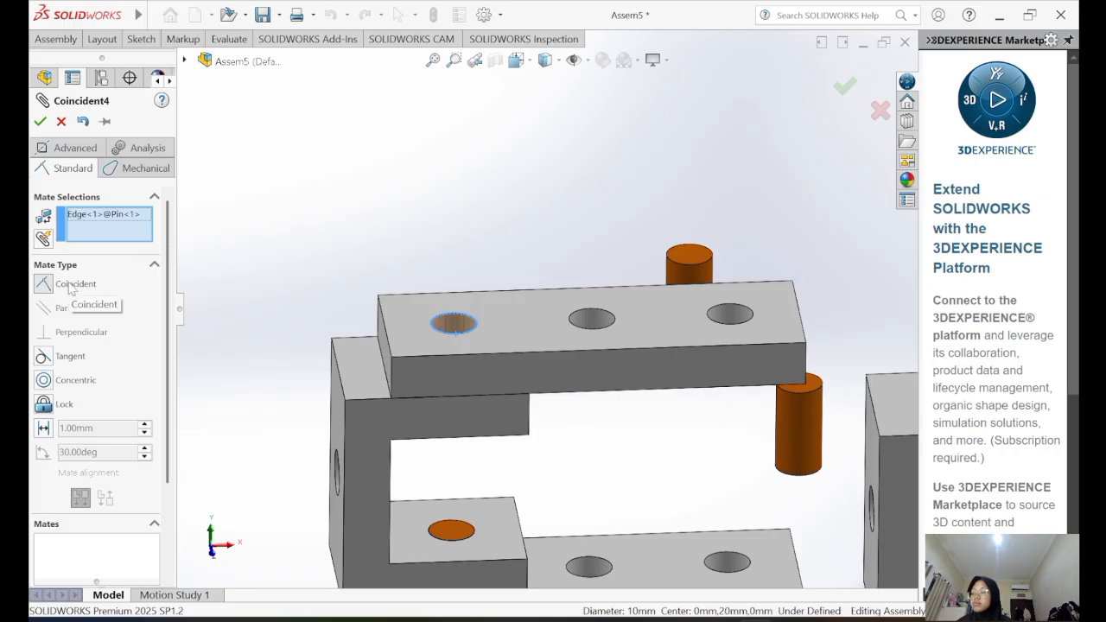
click(41, 121)
click(651, 317)
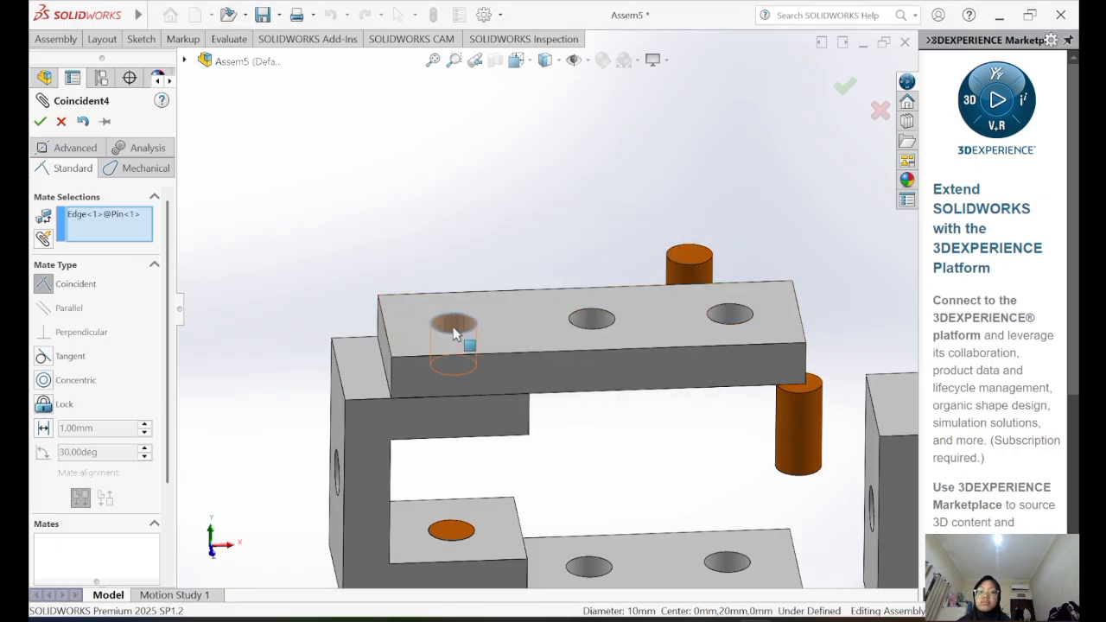
click(458, 340)
click(41, 121)
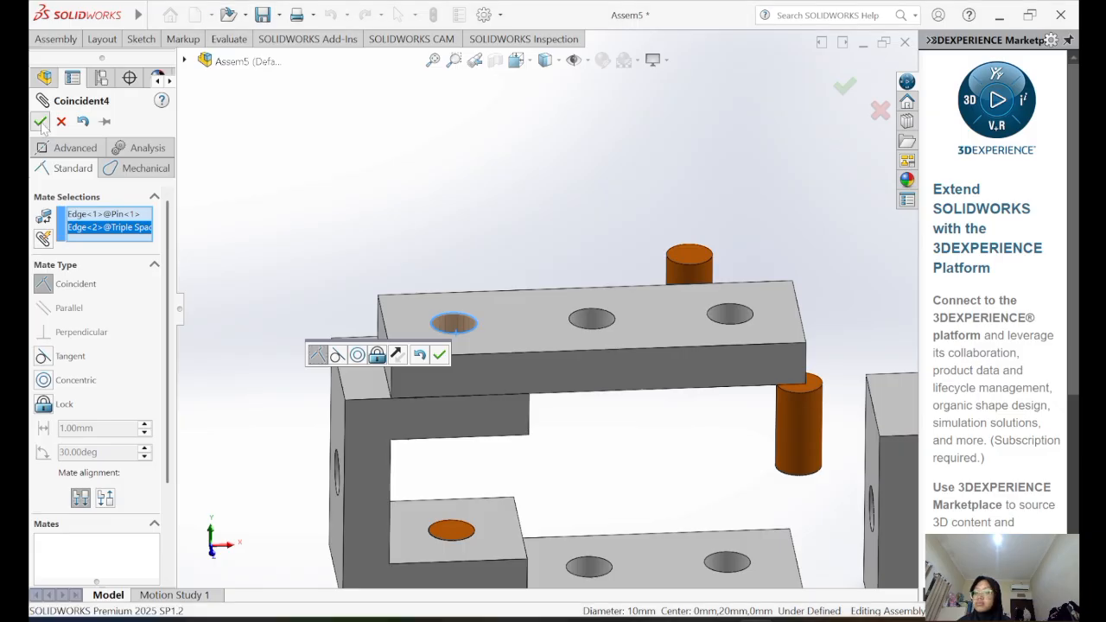
- Rotate the second C Bracket with Rotate Component so its open side faces the Triple Spacers
drag(602, 363, 724, 443)
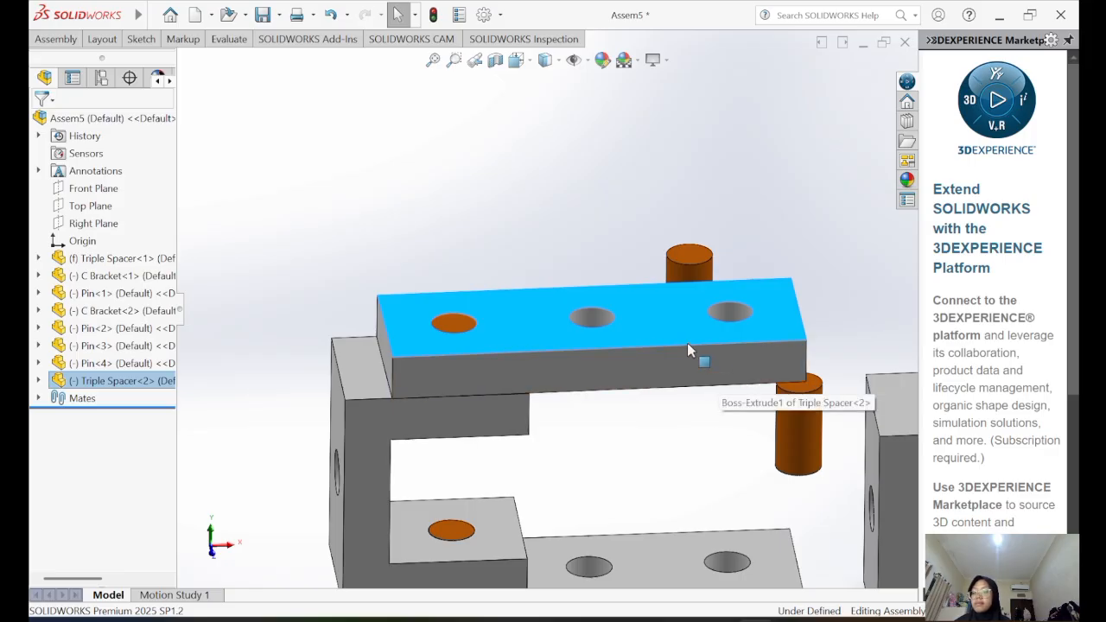
click(57, 38)
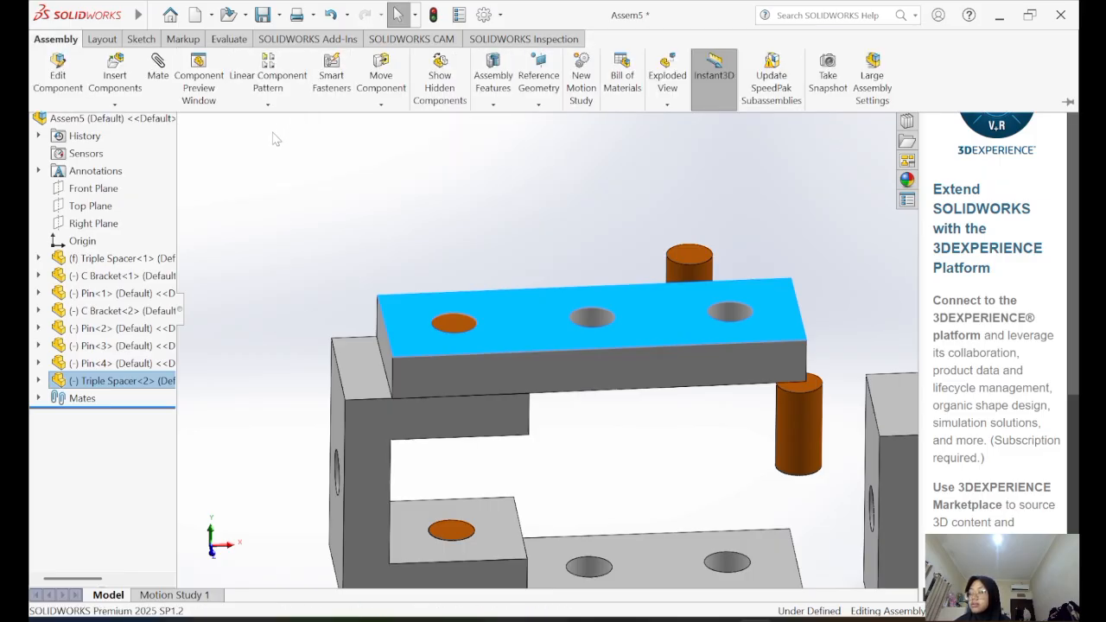
click(381, 103)
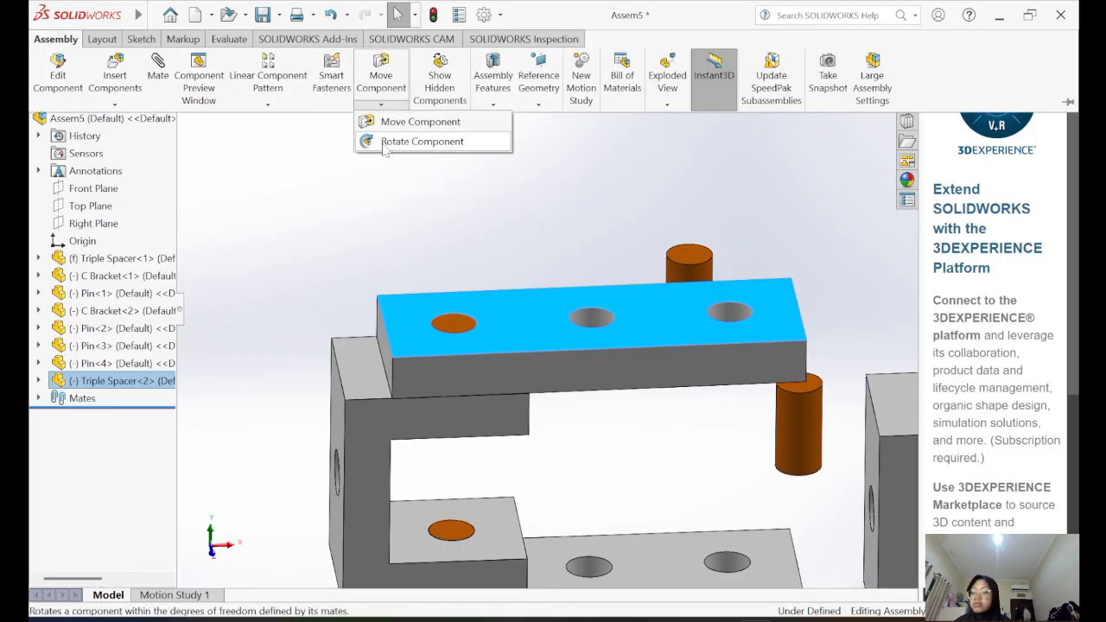
click(384, 144)
scroll(553, 308, up, 4)
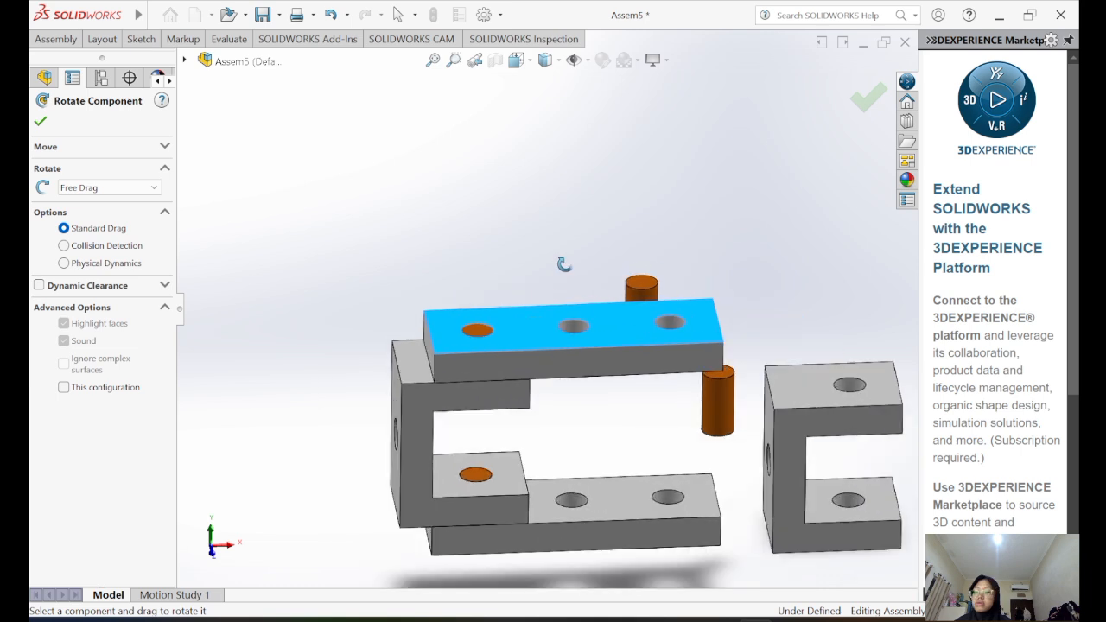
scroll(898, 449, down, 3)
drag(524, 401, 771, 473)
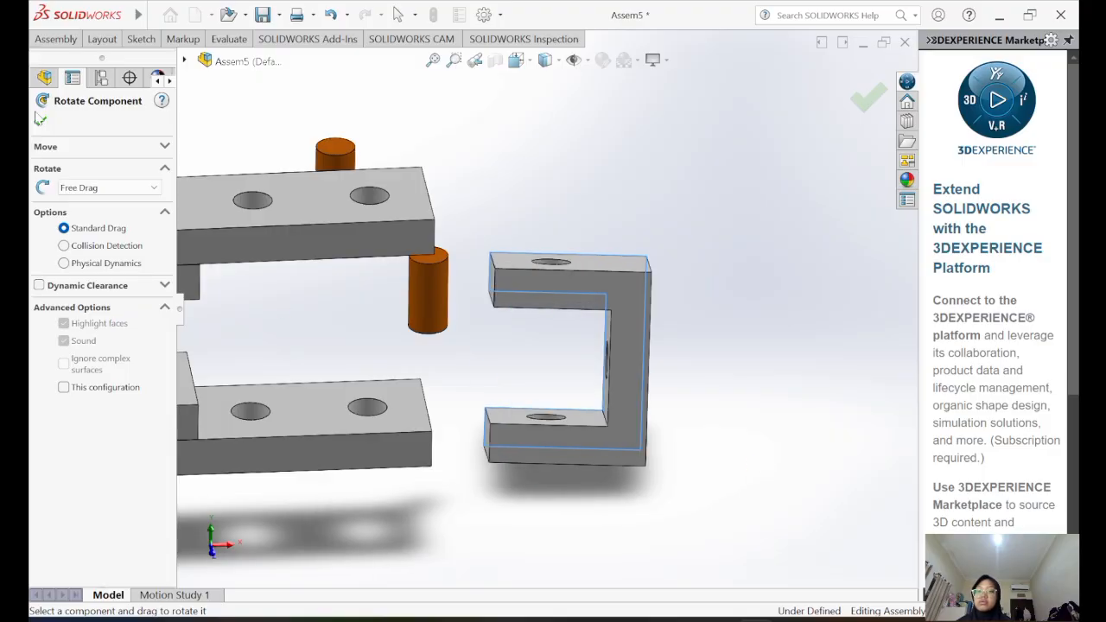
click(38, 117)
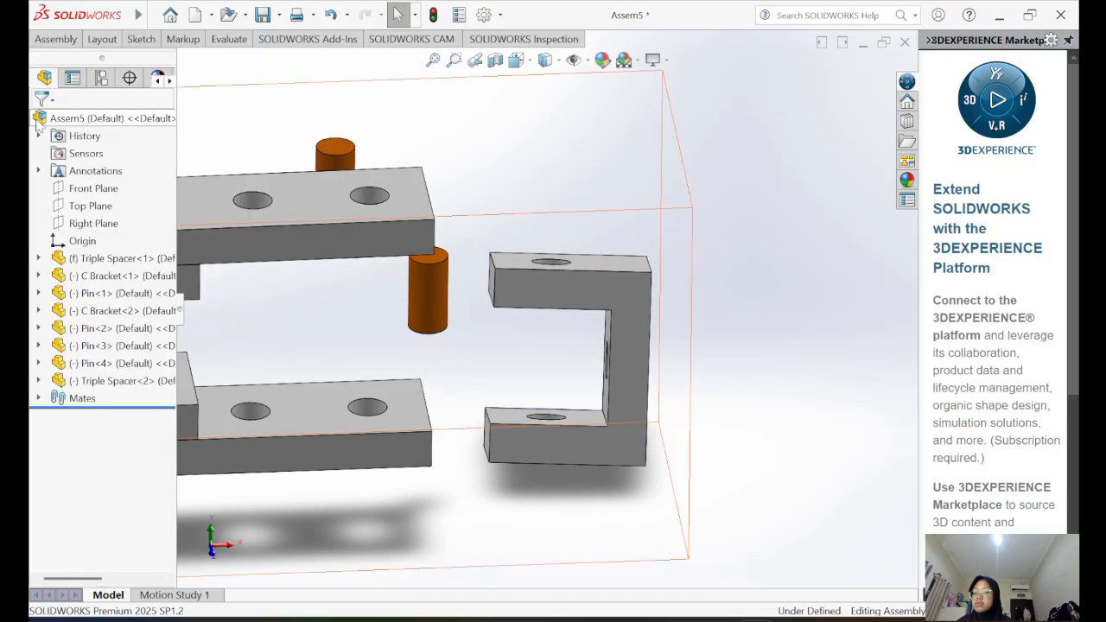
- Try to mate the top face of the Pin behind the Triple Spacers coincident with the hole edge in the second C Bracket's lower arm
click(55, 39)
click(156, 82)
click(346, 156)
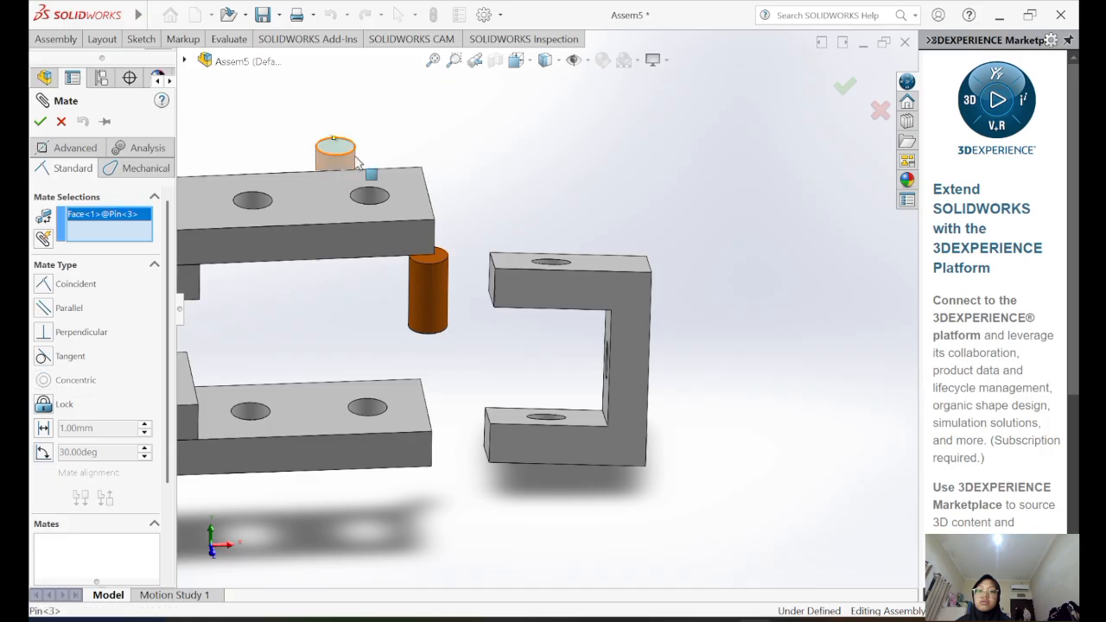
click(548, 419)
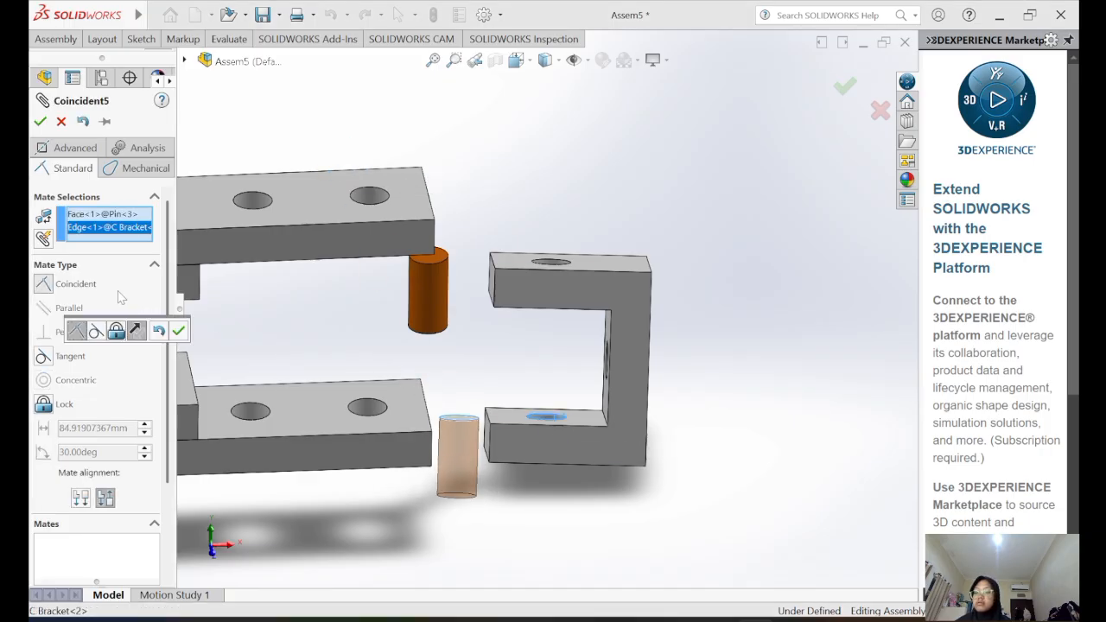
click(40, 121)
middle_drag(393, 220, 406, 272)
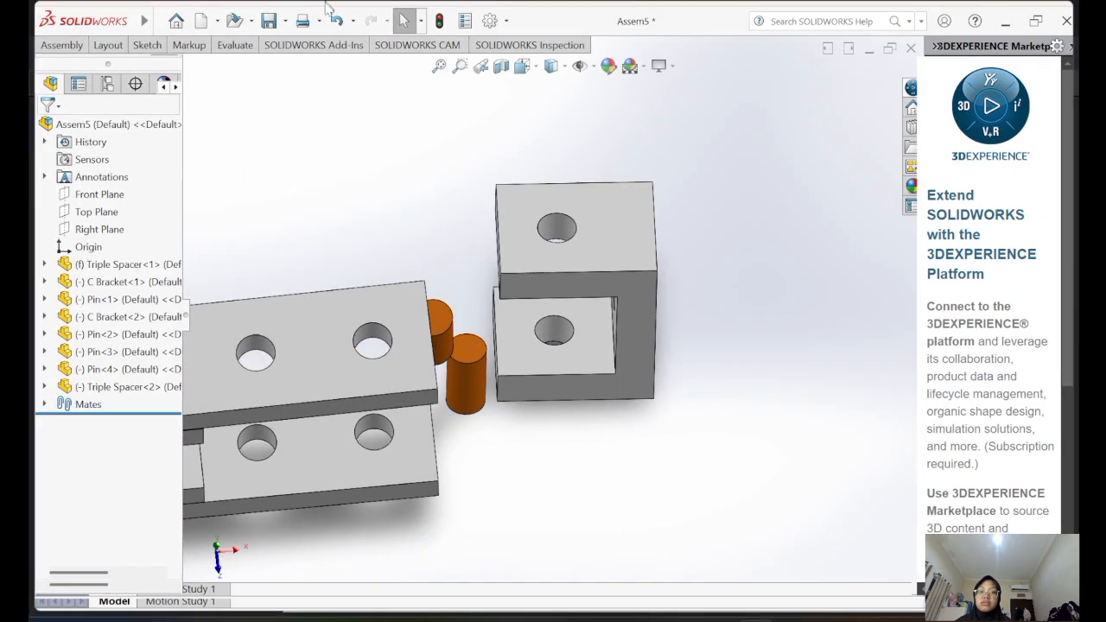
click(338, 22)
click(1025, 21)
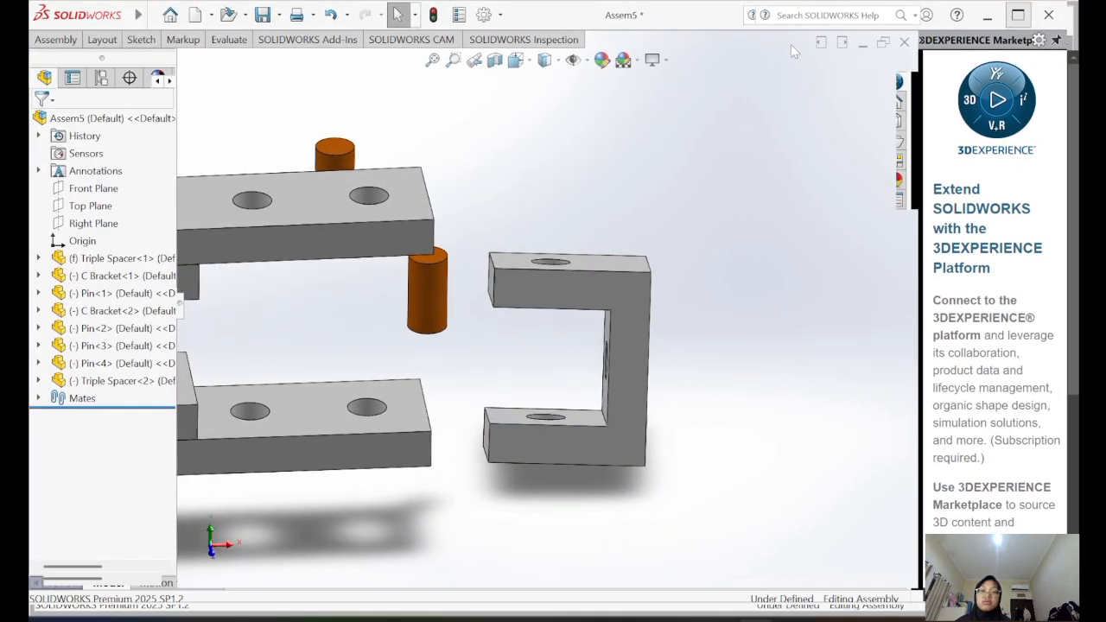
- Mate Pin<4>'s top edge coincident with the hole edge on the upper side of the second C Bracket's lower arm
click(62, 41)
click(158, 72)
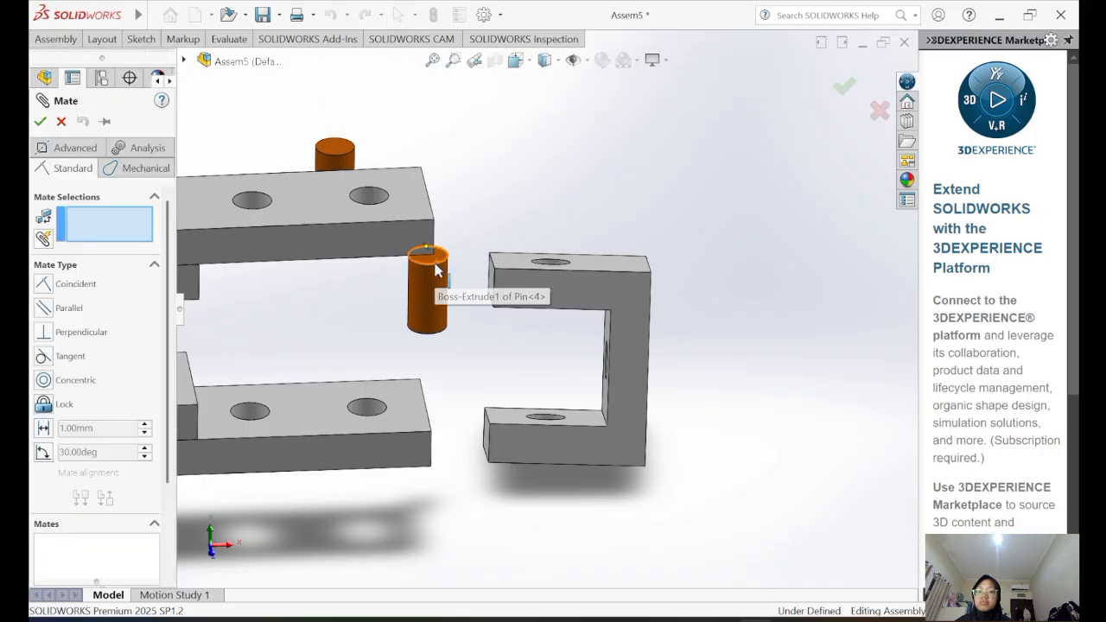
click(438, 259)
middle_drag(462, 291, 538, 242)
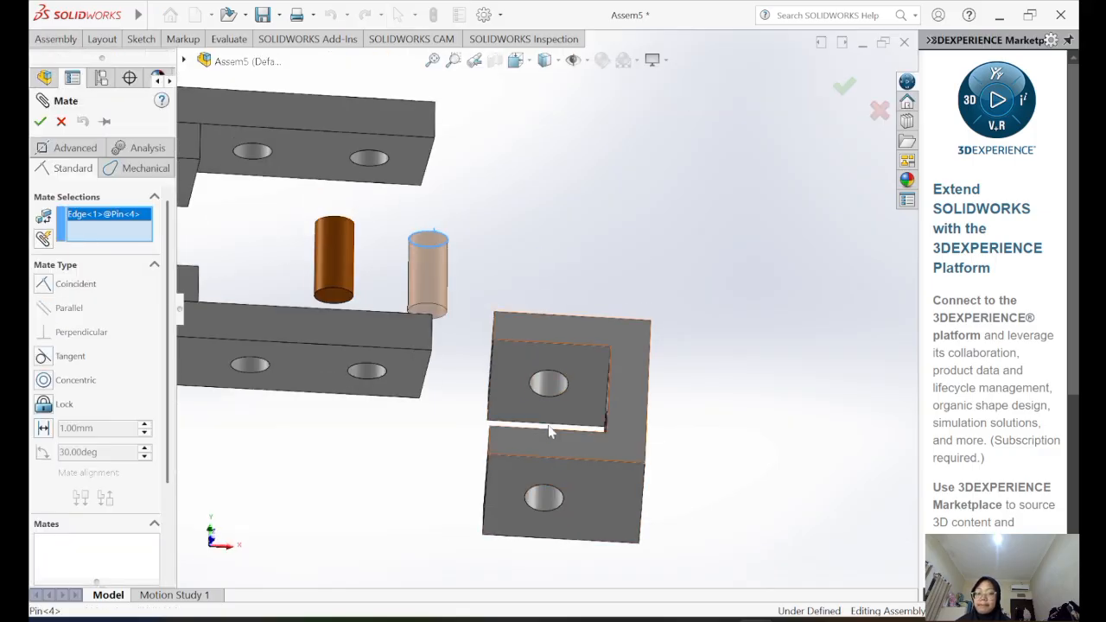
middle_drag(551, 428, 554, 553)
middle_drag(551, 359, 553, 460)
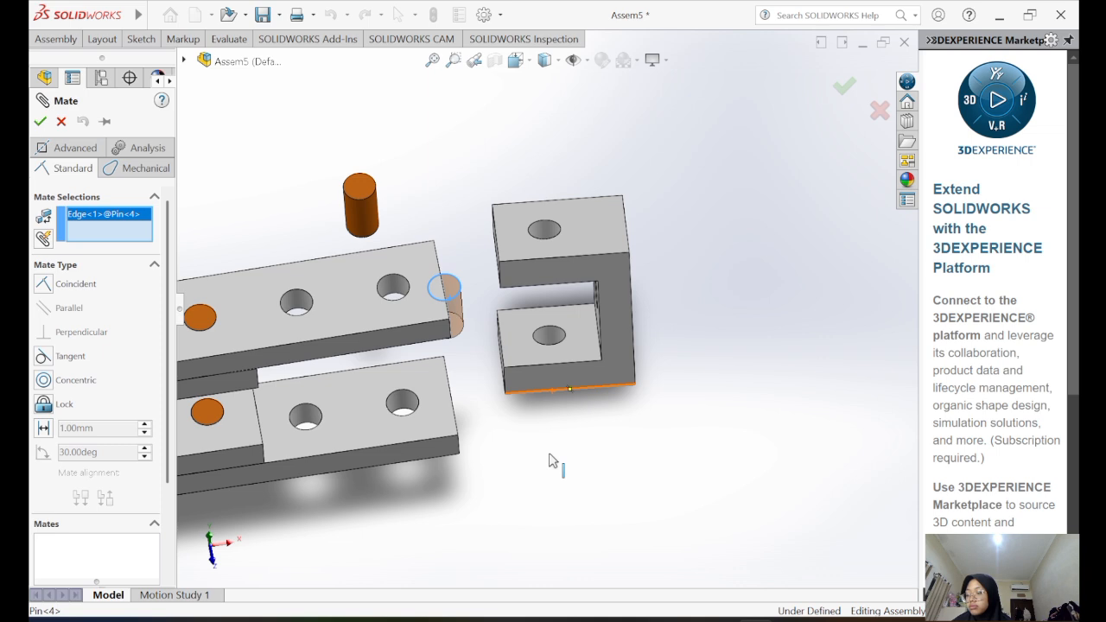
click(549, 328)
click(40, 121)
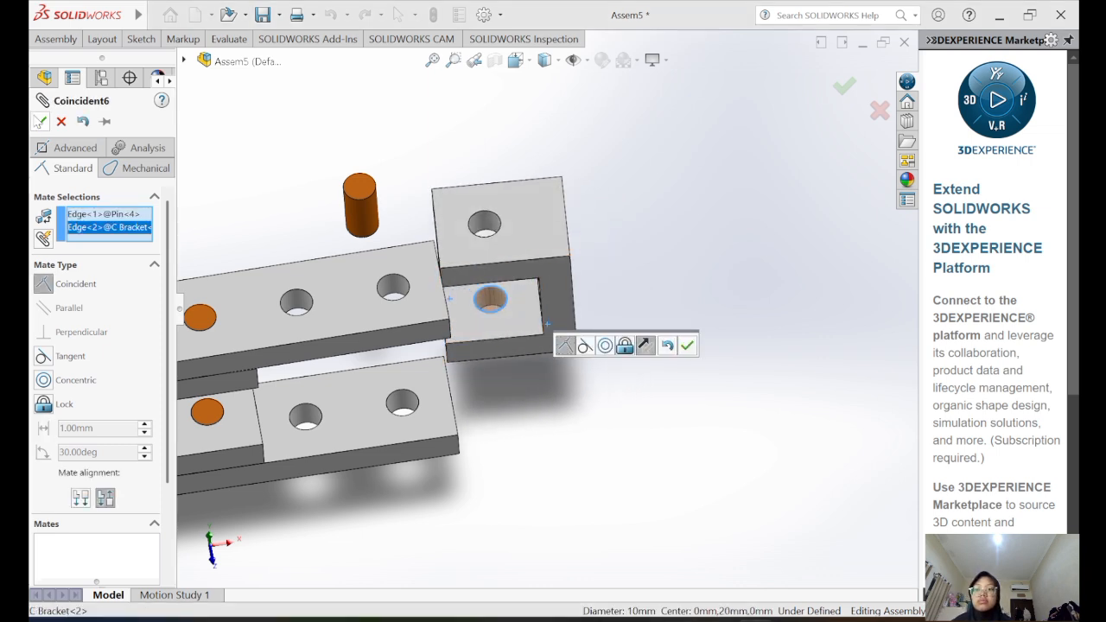
- Mate Pin<4>'s bottom edge coincident with the open end hole on the underside of the first Triple Spacer
middle_drag(481, 229, 476, 162)
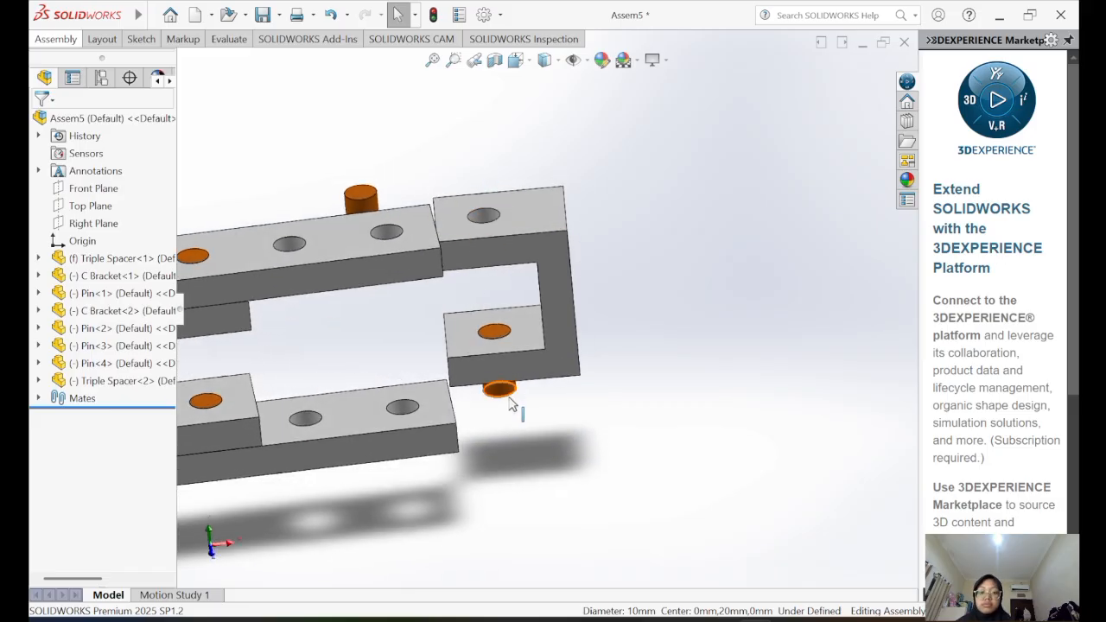
mouse_move(57, 40)
click(158, 69)
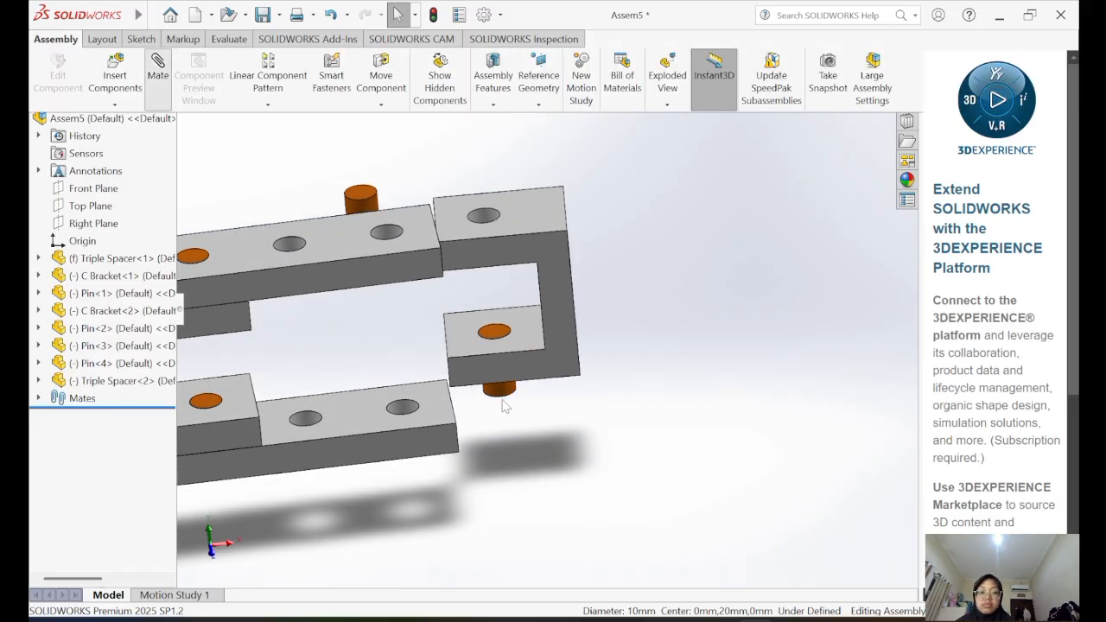
click(501, 395)
middle_drag(446, 444, 386, 321)
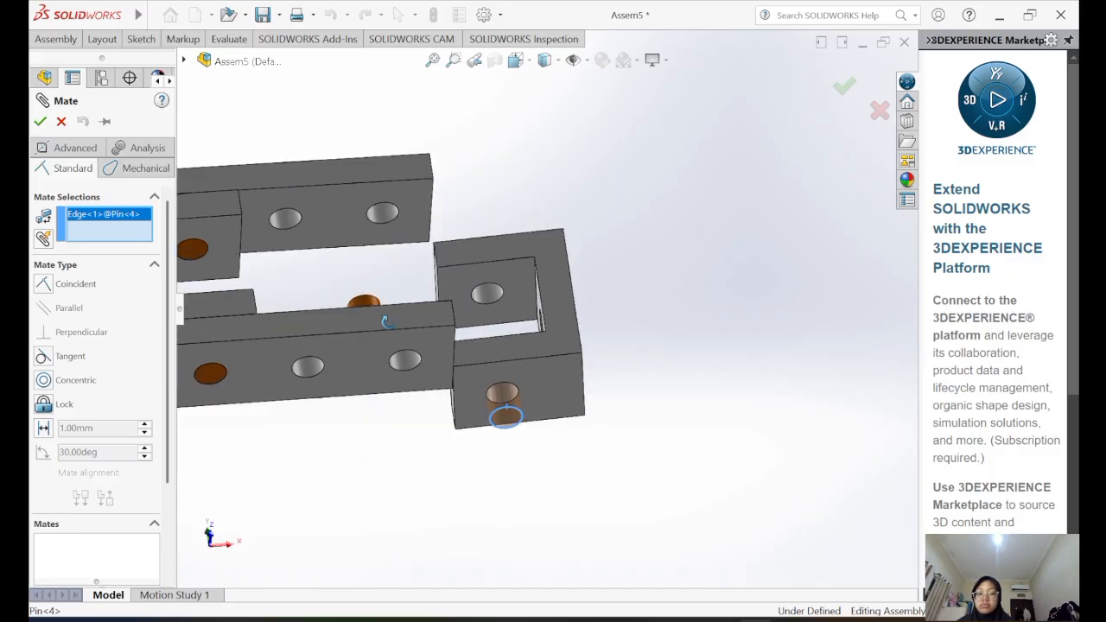
click(402, 366)
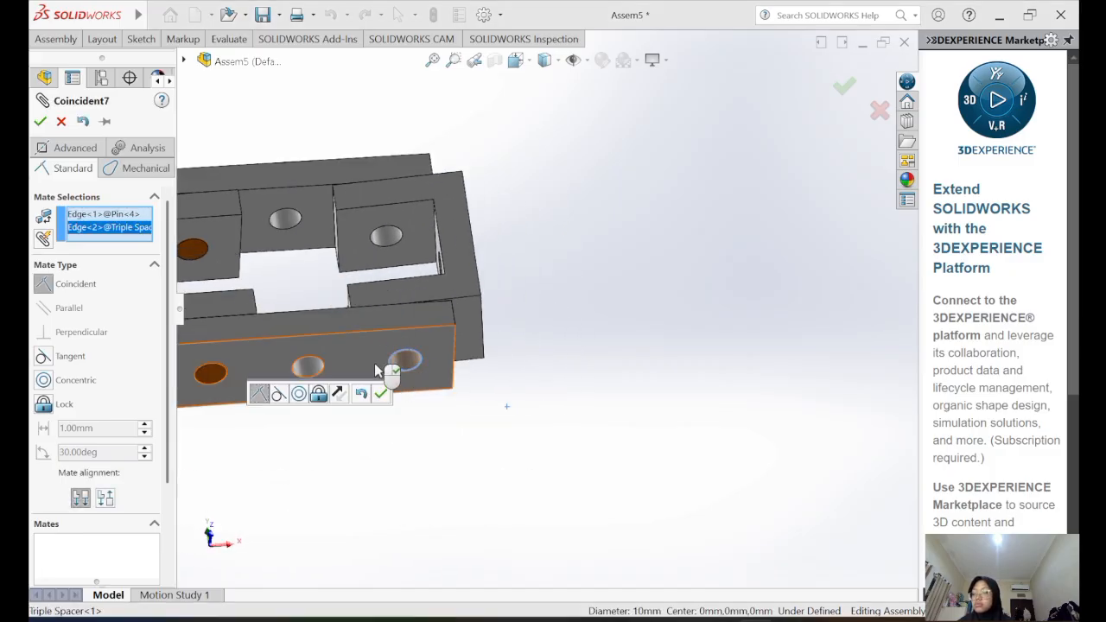
double_click(41, 122)
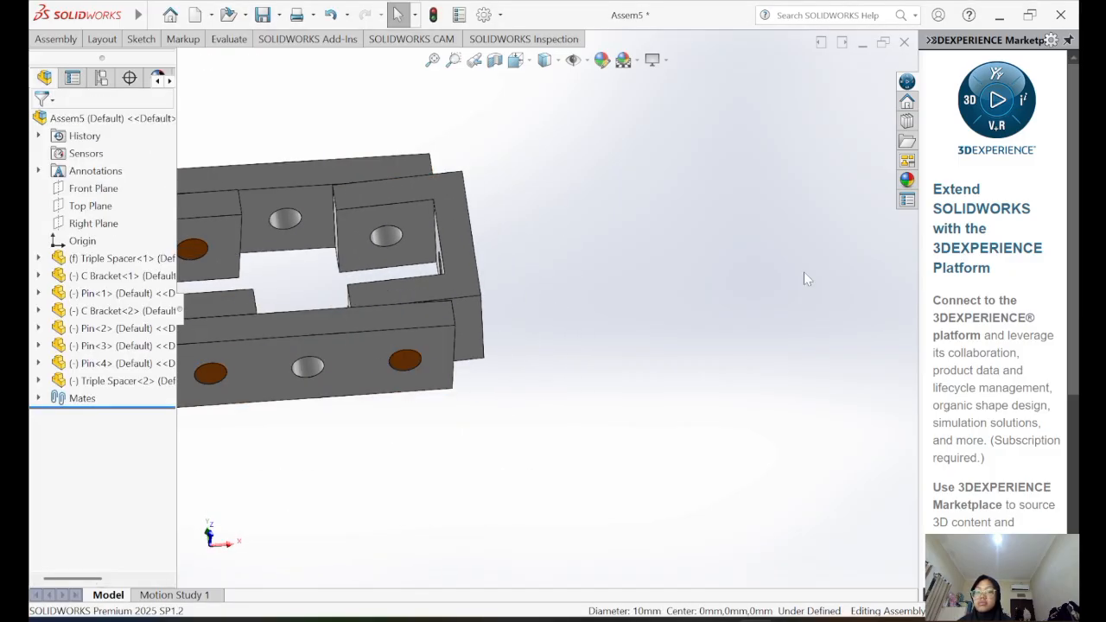
- Mate the top face of the remaining loose Pin coincident with the open end hole edge on the second Triple Spacer's top face
middle_drag(807, 276, 845, 484)
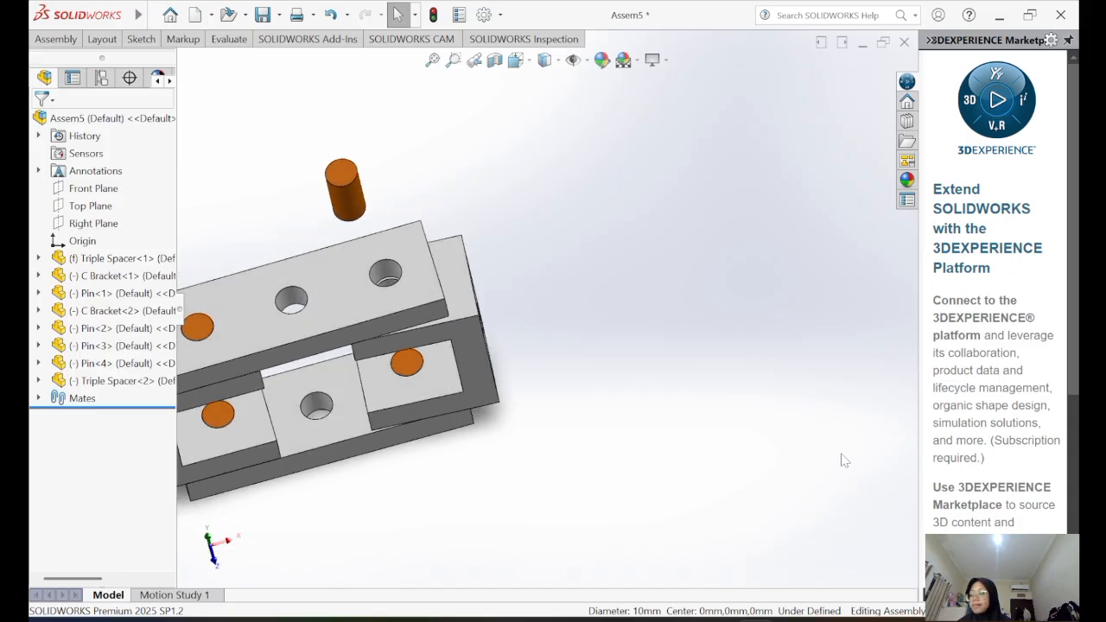
click(55, 38)
click(158, 76)
click(350, 218)
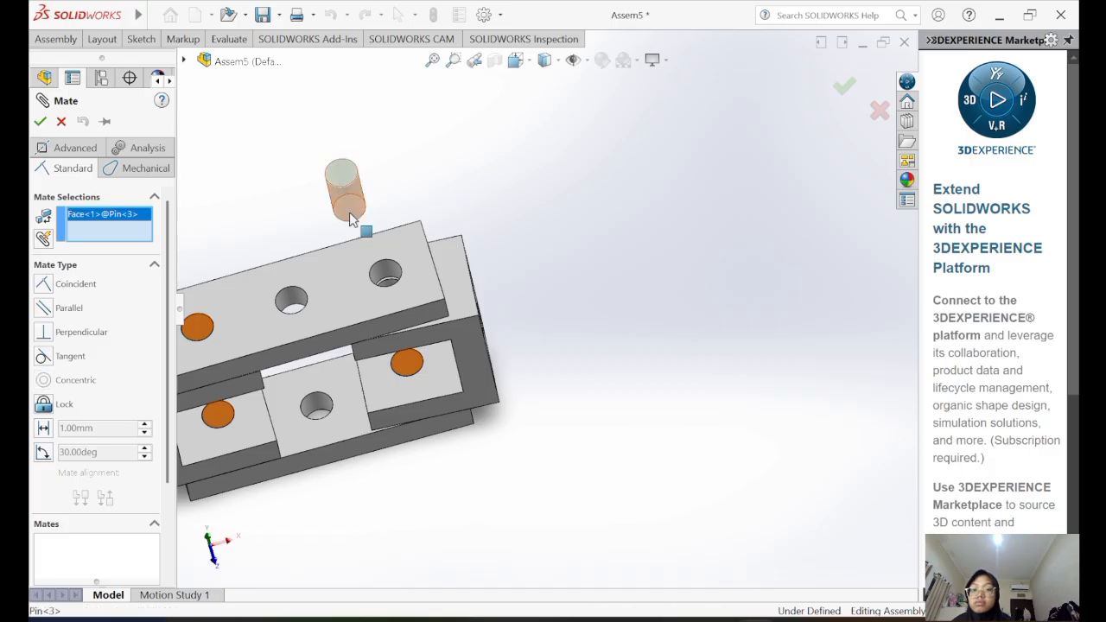
click(389, 267)
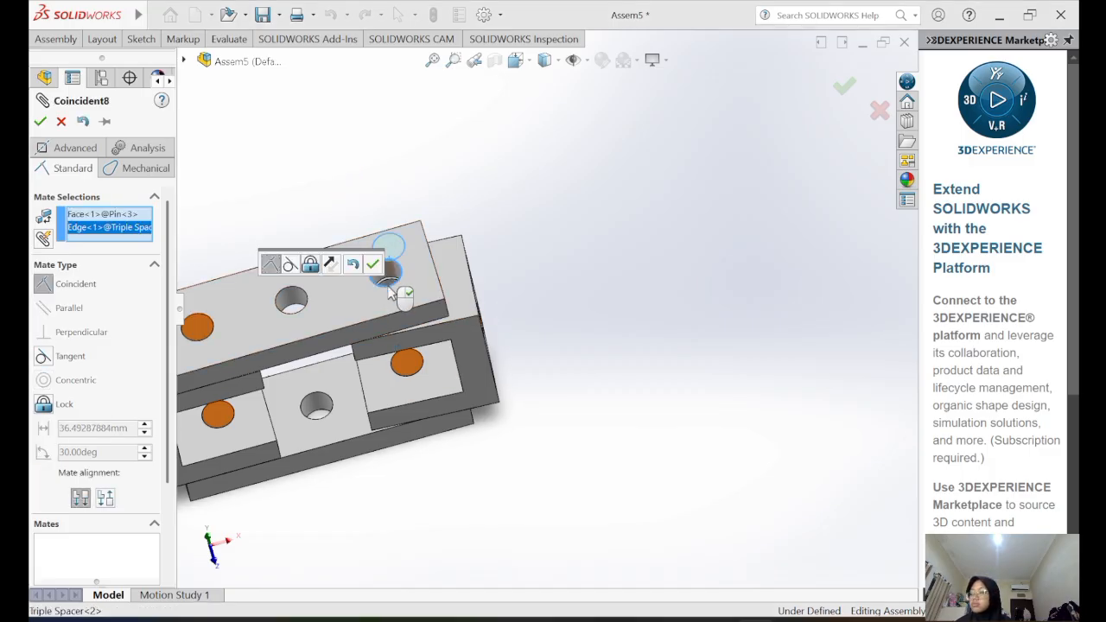
click(39, 121)
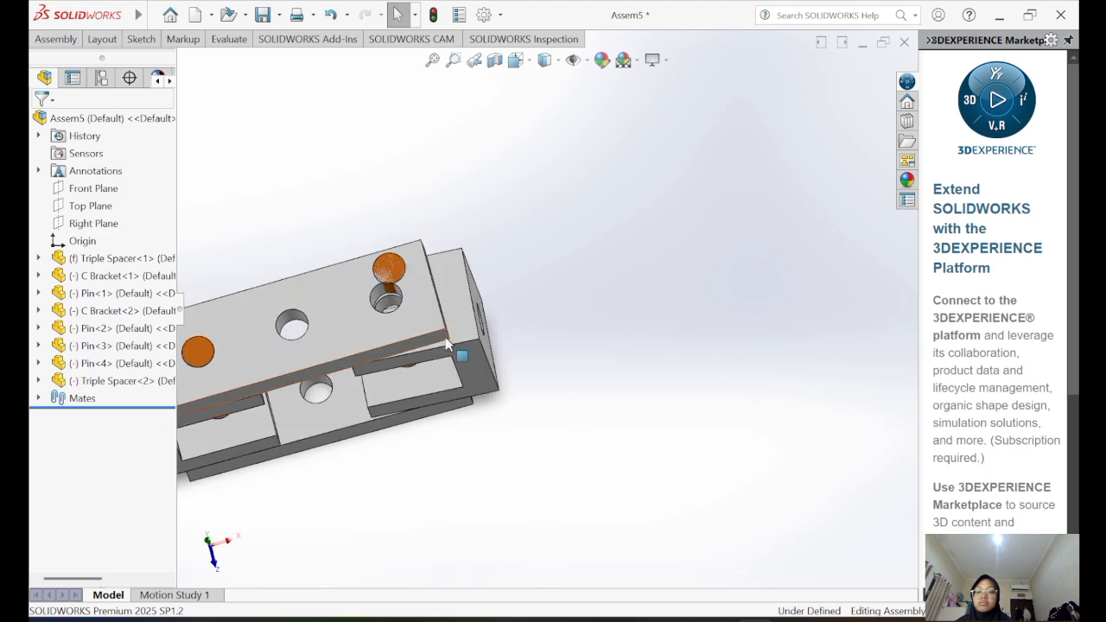
- Move Pin<3> clear of the second Triple Spacer's end hole so it sits beyond the spacer's corner
click(390, 307)
drag(390, 307, 458, 221)
click(421, 188)
drag(383, 248, 396, 286)
click(448, 235)
- Mate Pin<3>'s top edge coincident with the open end hole edge on the second Triple Spacer's top face
click(55, 39)
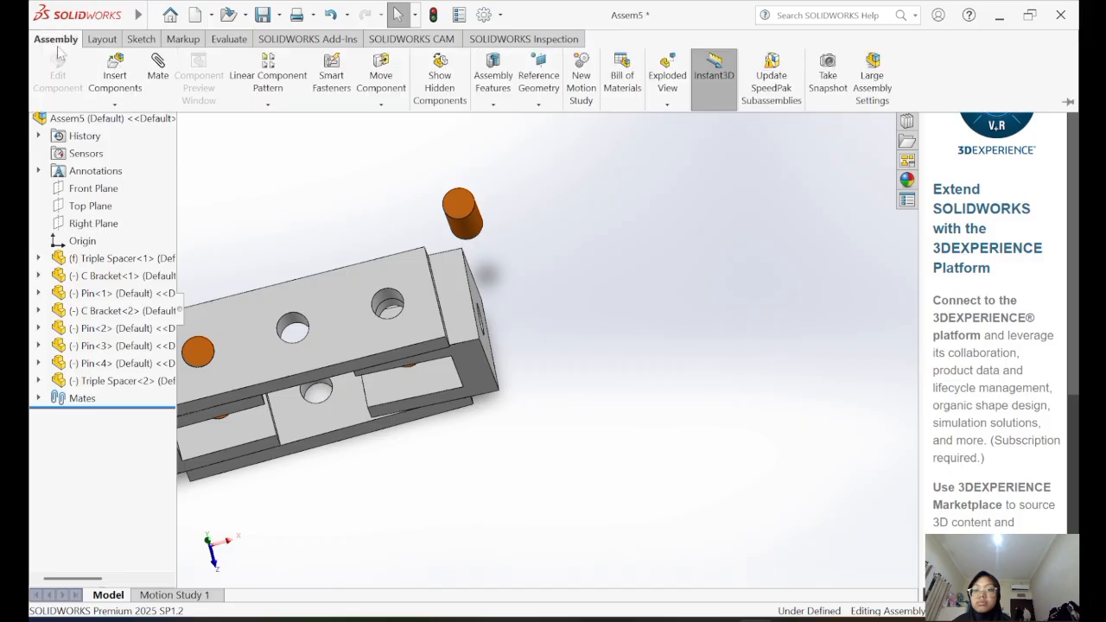
click(160, 85)
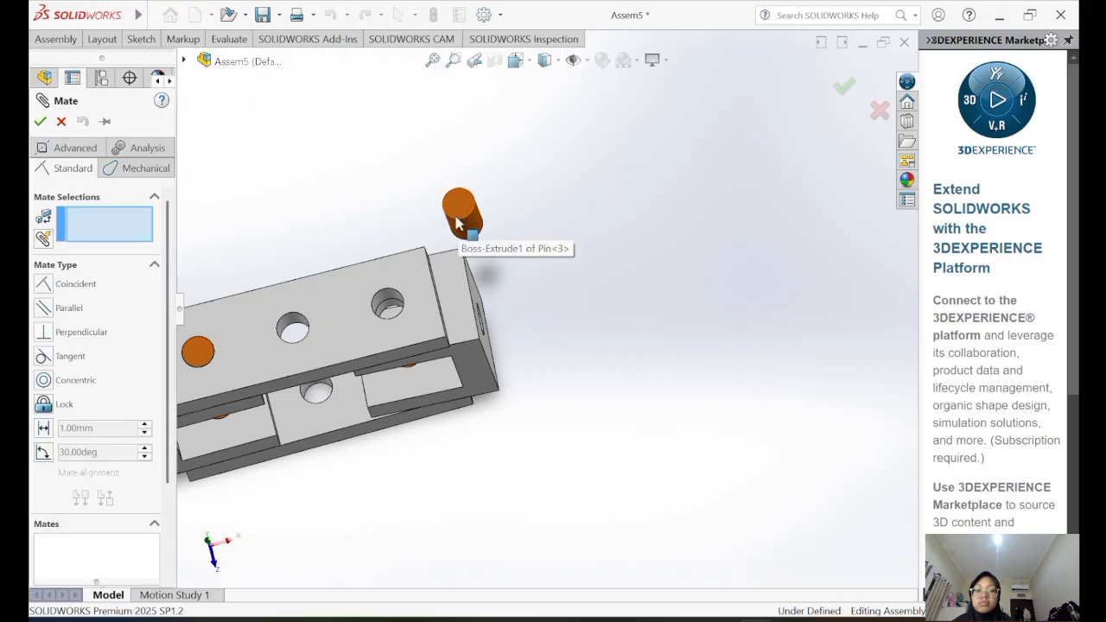
click(461, 215)
click(393, 317)
click(41, 121)
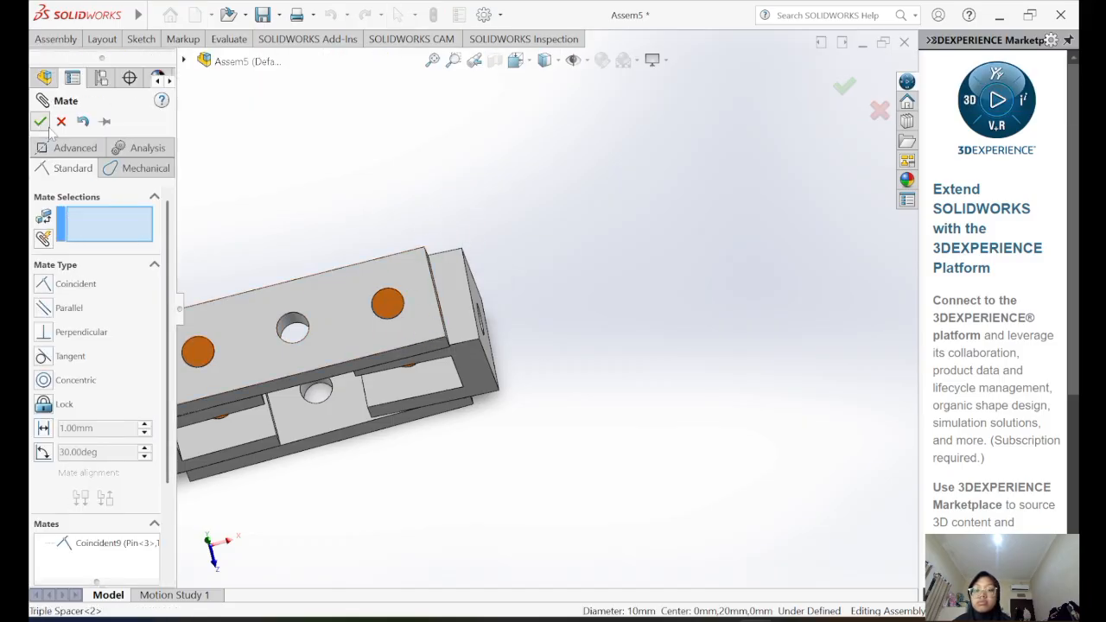
click(40, 121)
- Mate the second C Bracket's C-shaped side face coincident with the long side face of the adjoining second Triple Spacer
middle_drag(354, 180, 321, 298)
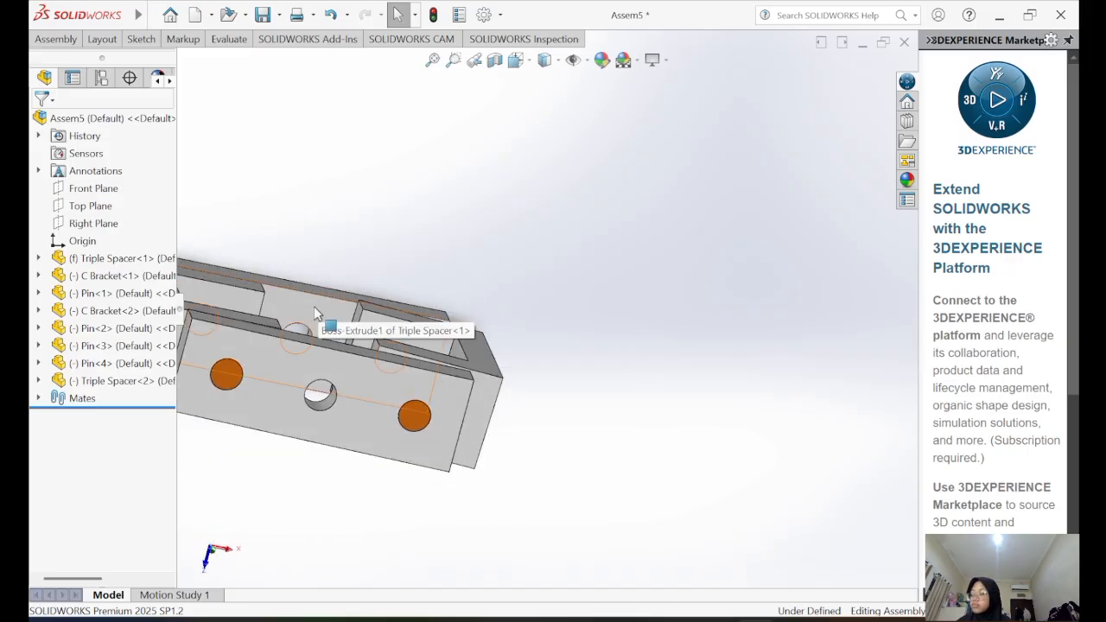
middle_drag(311, 299, 301, 370)
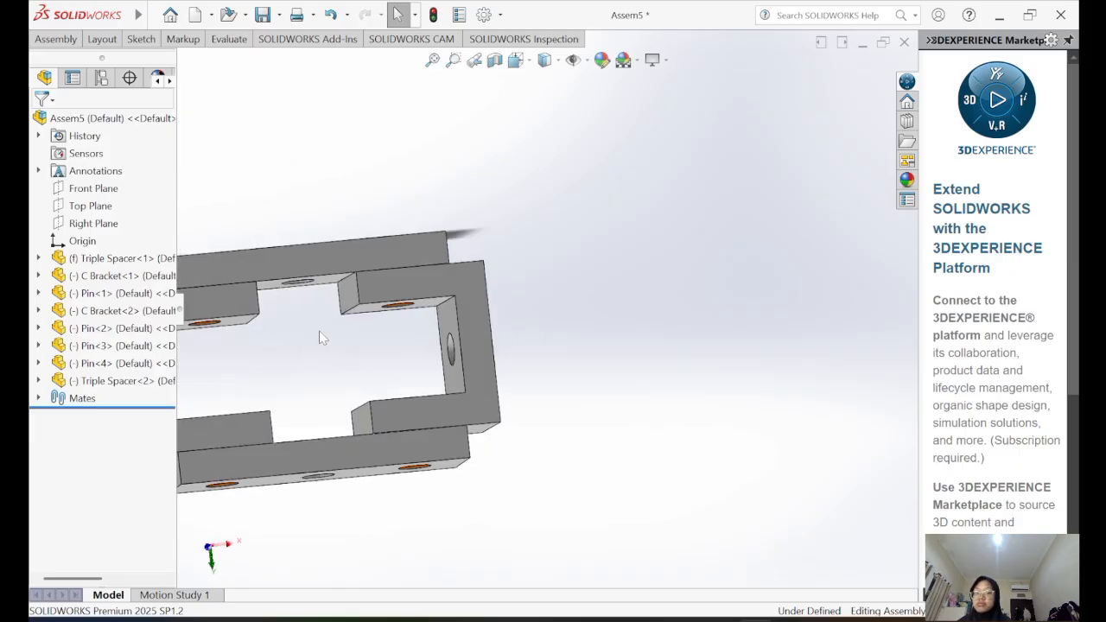
click(57, 39)
click(159, 71)
click(442, 415)
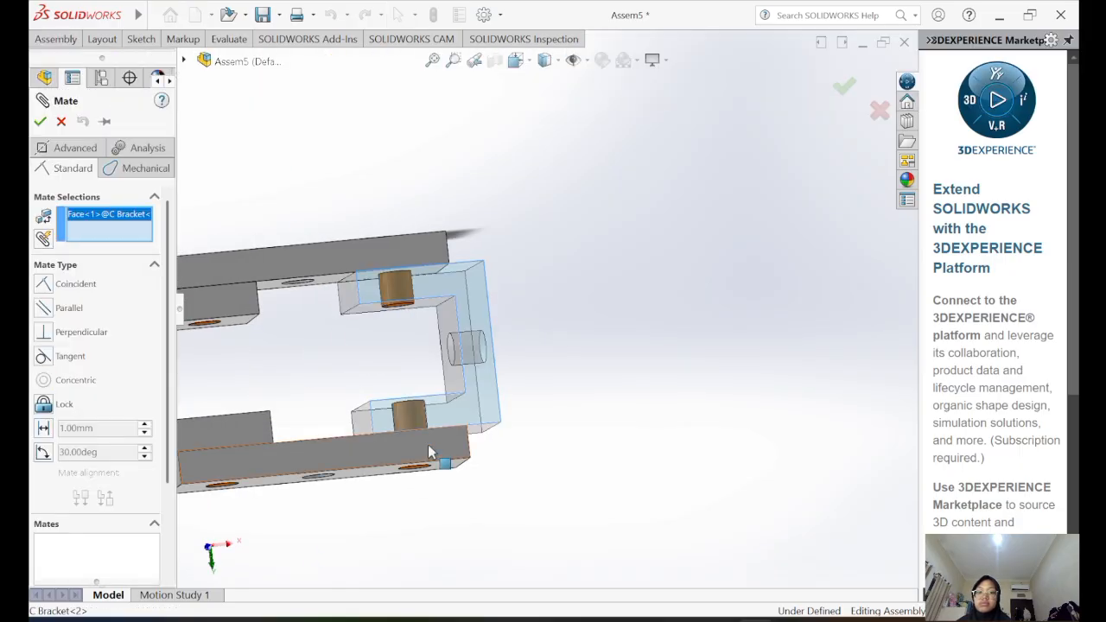
click(429, 448)
click(40, 120)
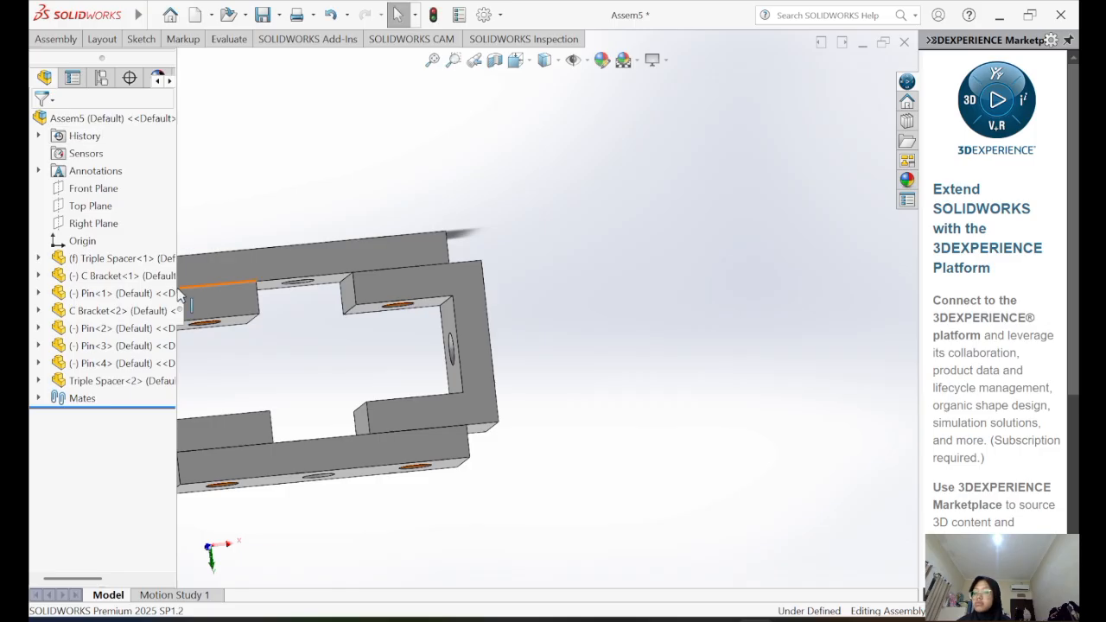
middle_drag(216, 328, 219, 295)
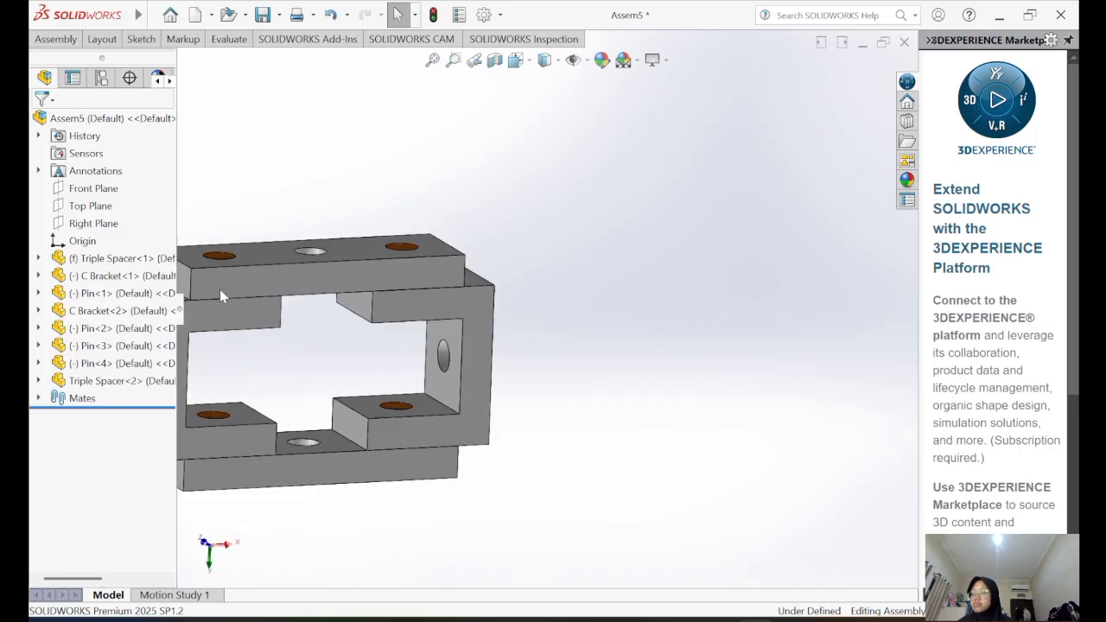
click(56, 39)
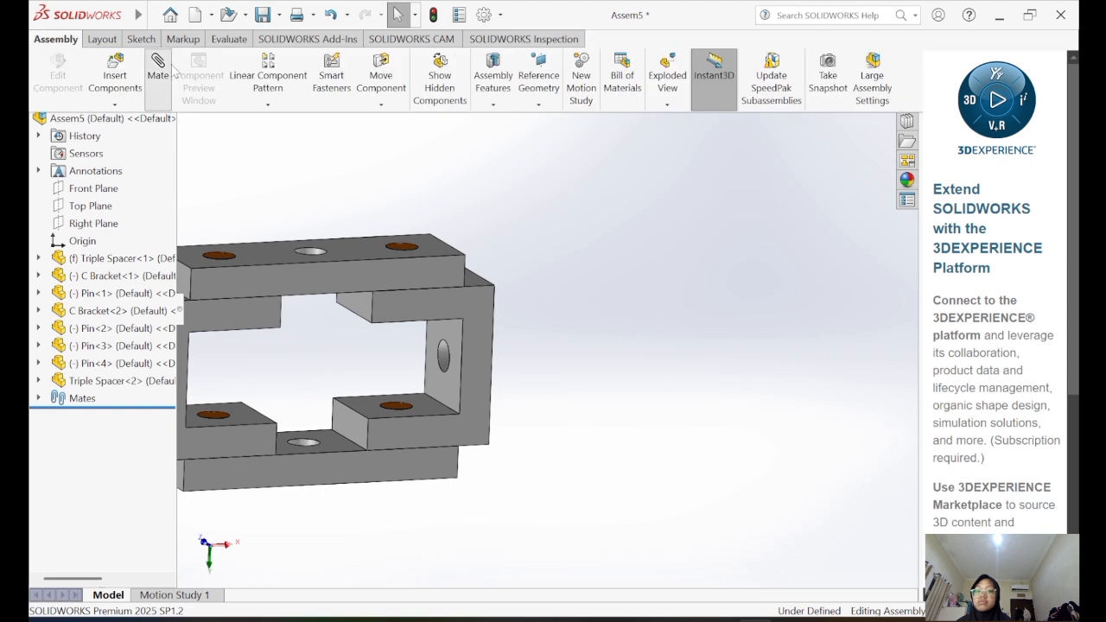
click(158, 70)
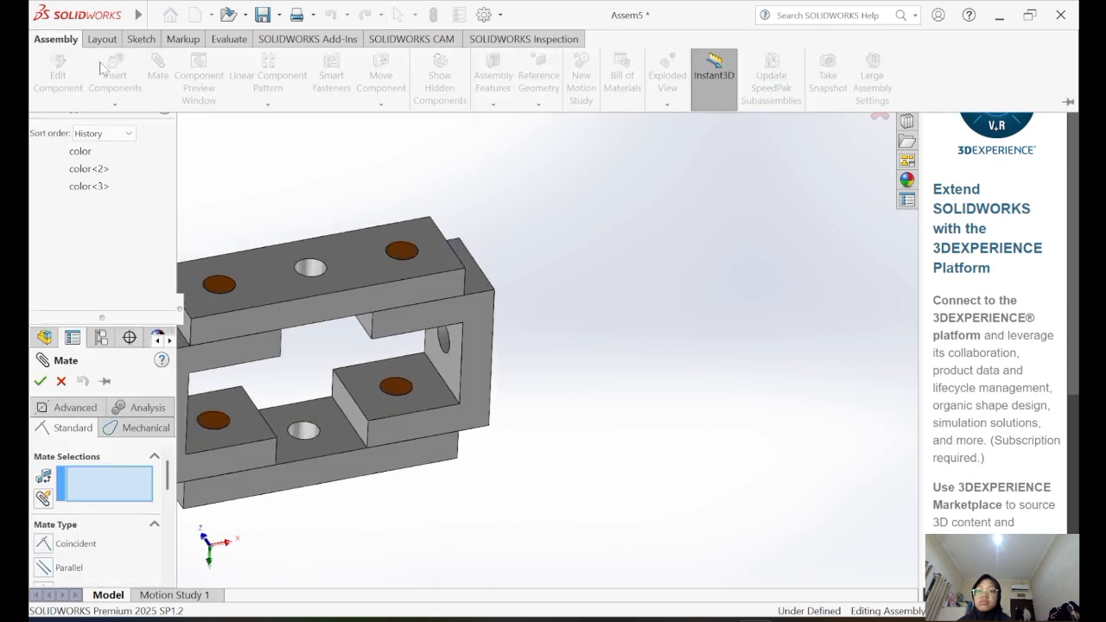
click(60, 380)
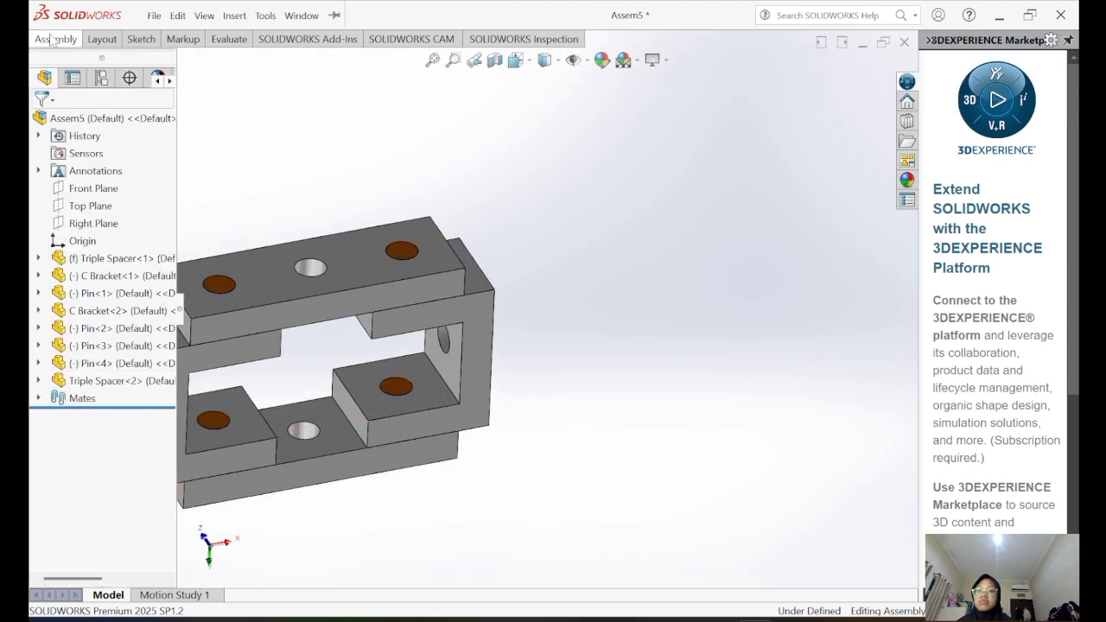
- Add a Lock mate between Pin<4>'s end face and the long side face of the first Triple Spacer
click(399, 252)
click(412, 292)
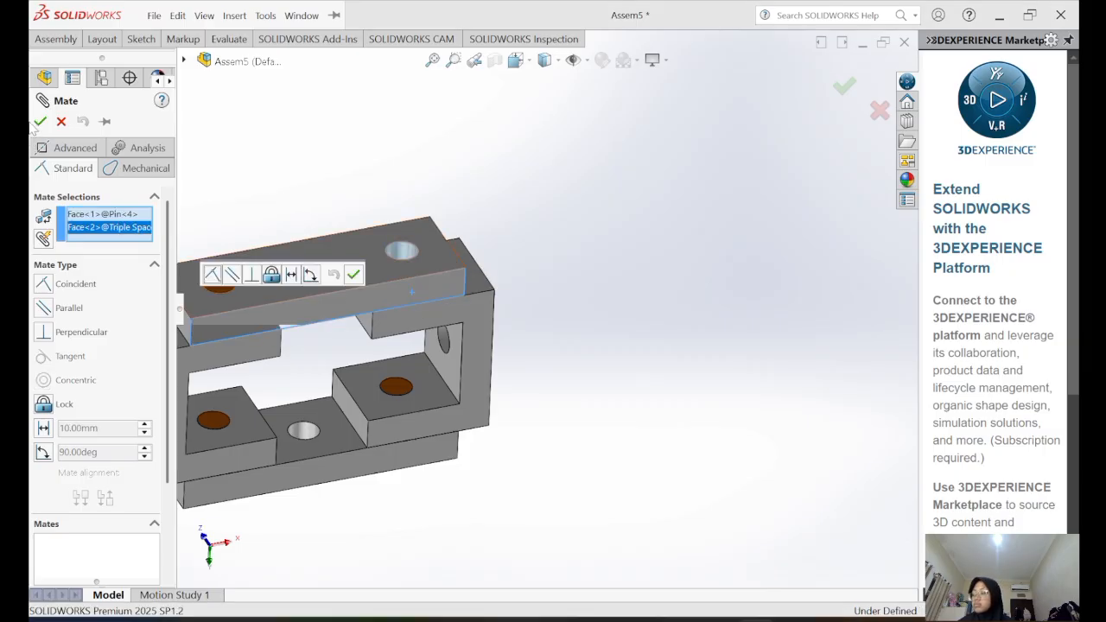
click(45, 406)
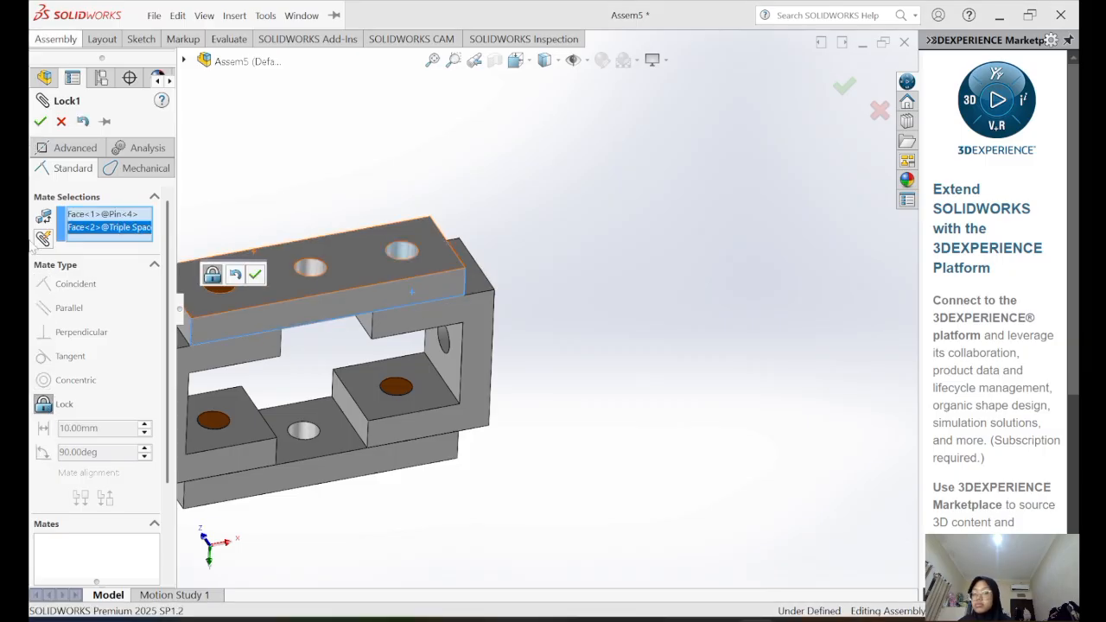
click(39, 121)
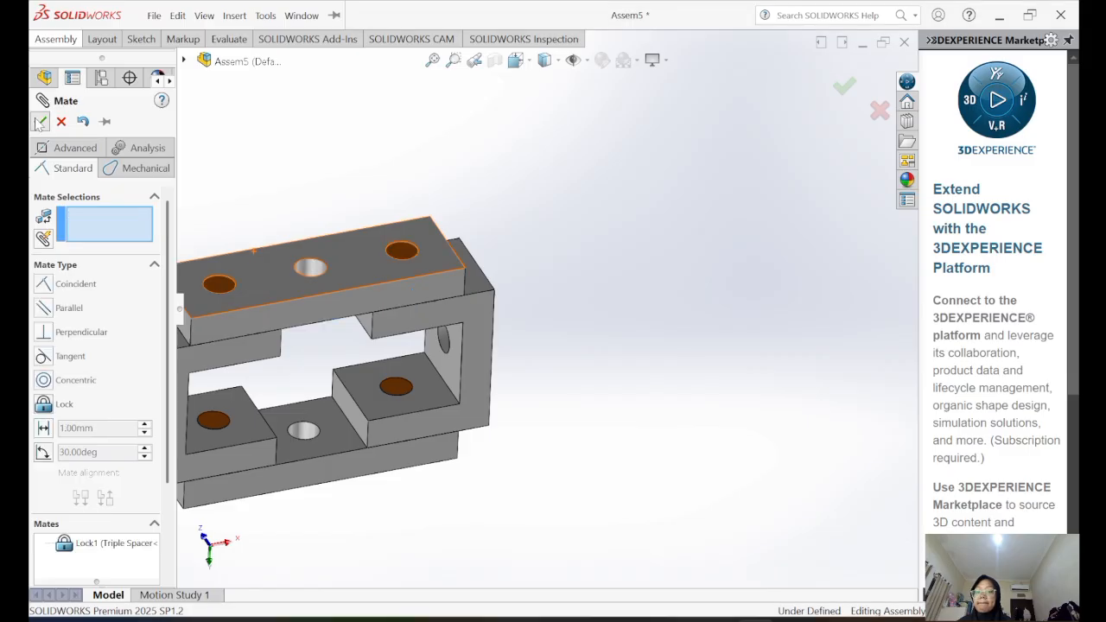
click(39, 121)
- Add a Lock mate between Pin<2>'s end face and the long side face of the first Triple Spacer
middle_drag(249, 255, 278, 243)
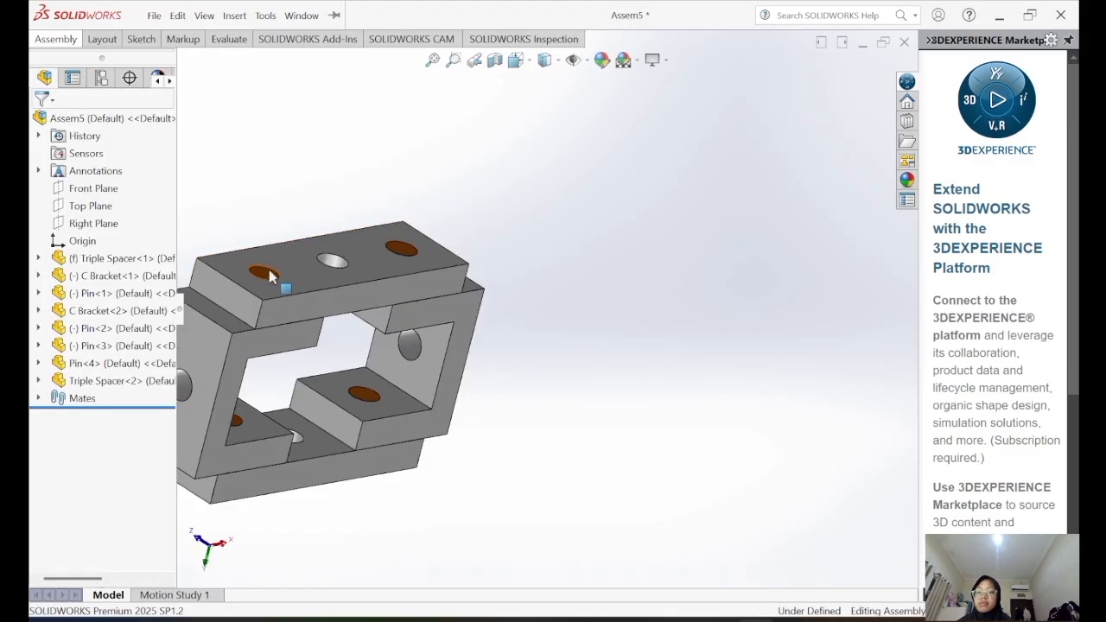
click(60, 41)
click(262, 273)
click(294, 301)
click(43, 404)
drag(240, 329, 283, 328)
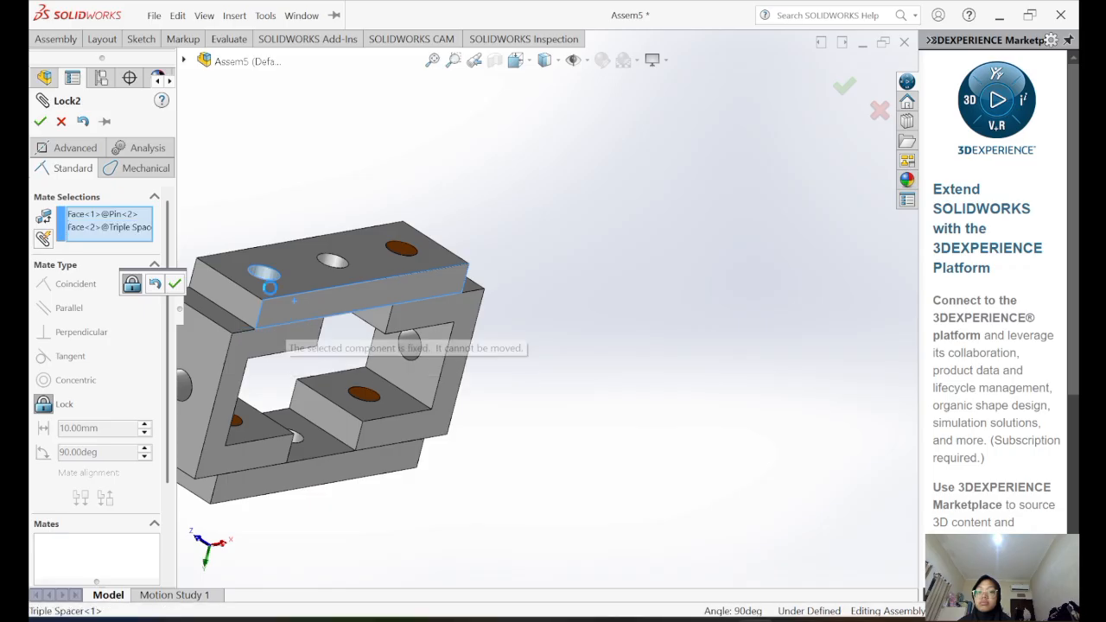
double_click(40, 122)
- Add a Lock mate between Pin<3>'s end face and the C-shaped side face of C Bracket<2>
click(275, 310)
click(245, 337)
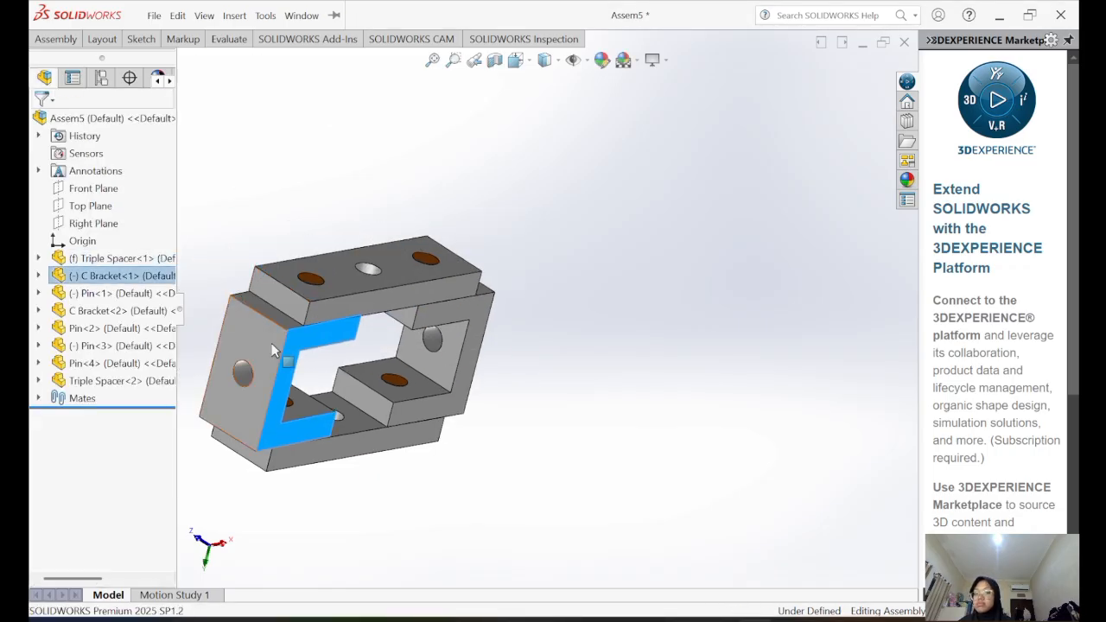
scroll(304, 355, down, 3)
scroll(303, 355, up, 3)
middle_drag(303, 361, 309, 383)
click(53, 40)
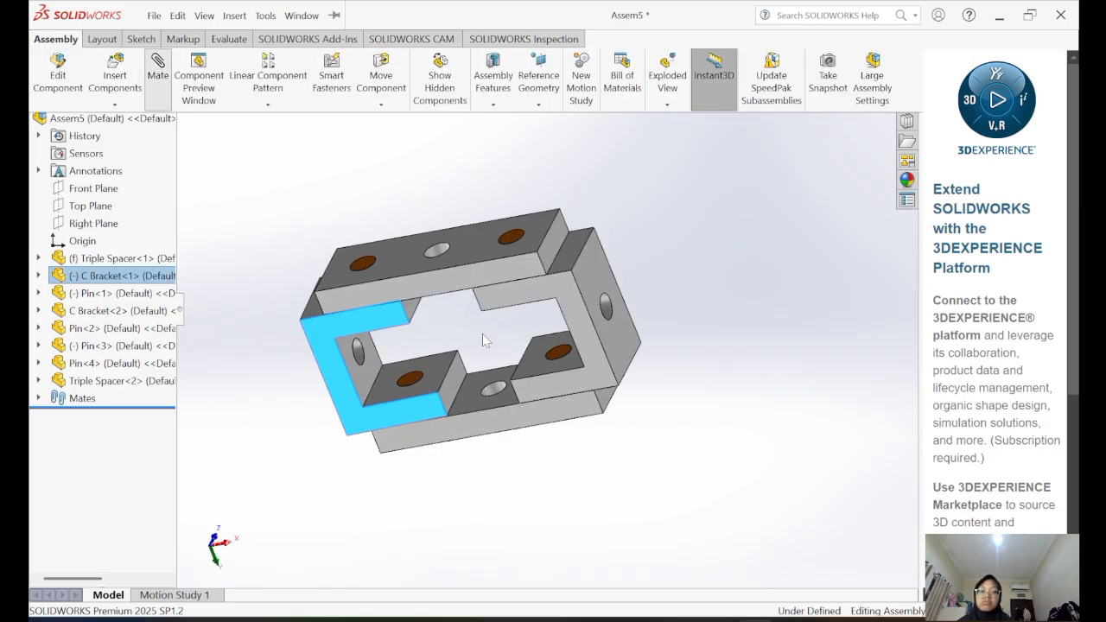
click(158, 73)
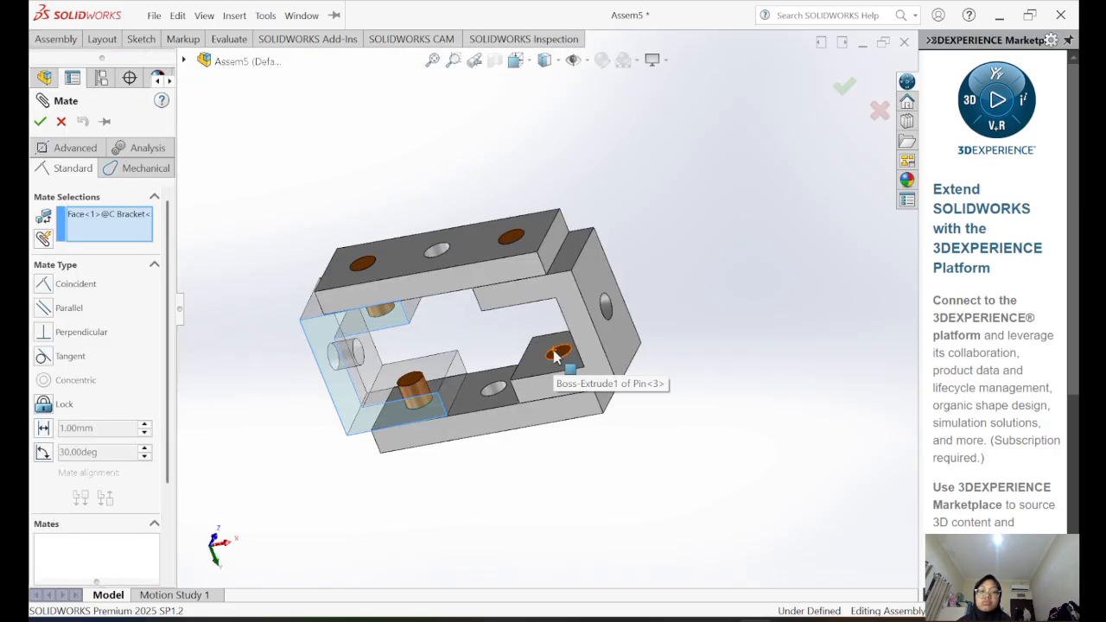
right_click(130, 219)
click(208, 230)
click(557, 353)
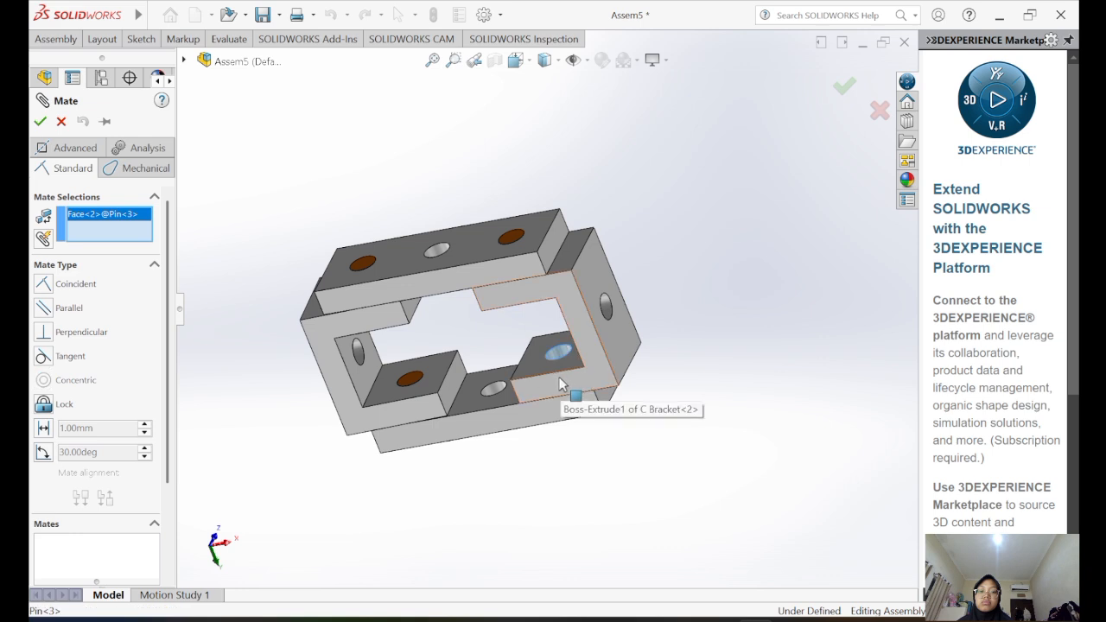
click(556, 390)
click(41, 404)
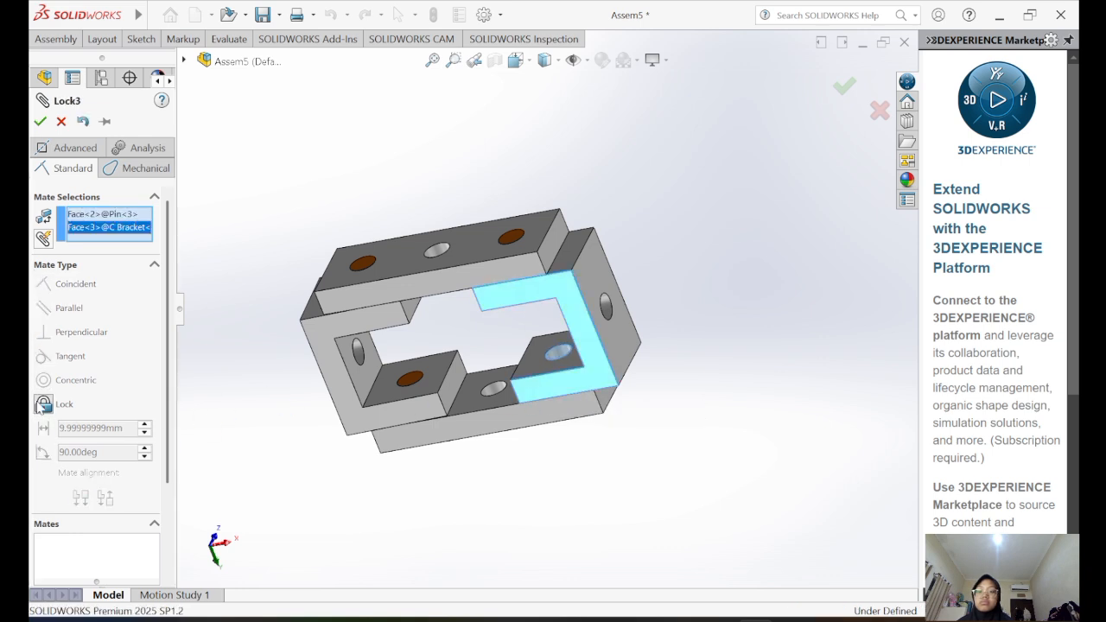
click(41, 122)
- Add a Lock mate between Pin<1>'s end face and the C-shaped side face of C Bracket<1>
click(56, 39)
click(158, 62)
click(410, 377)
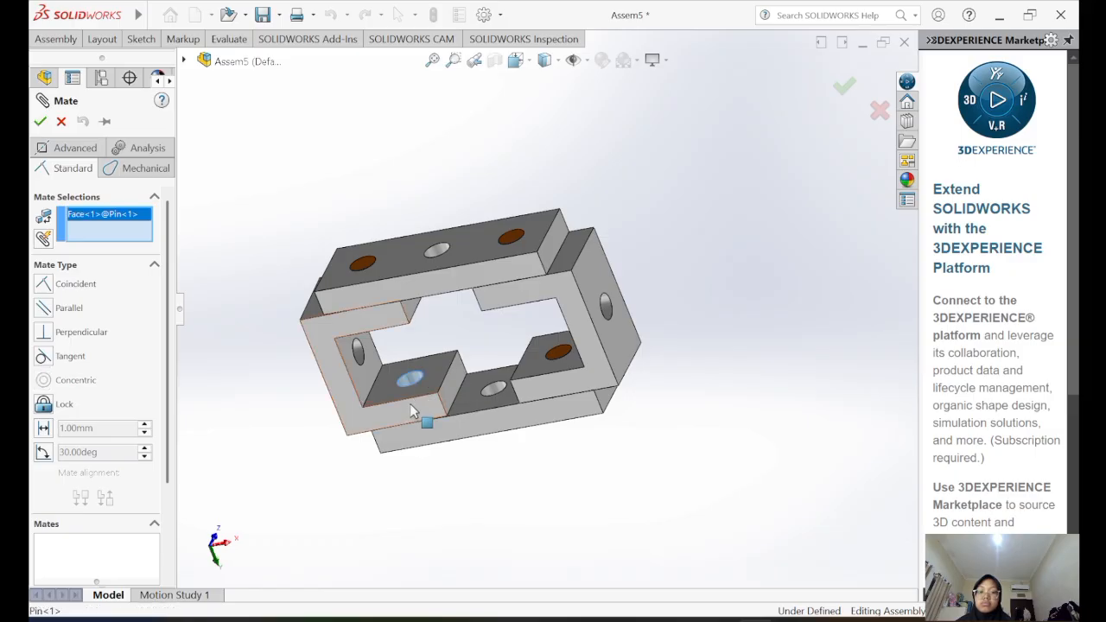
click(345, 380)
click(40, 122)
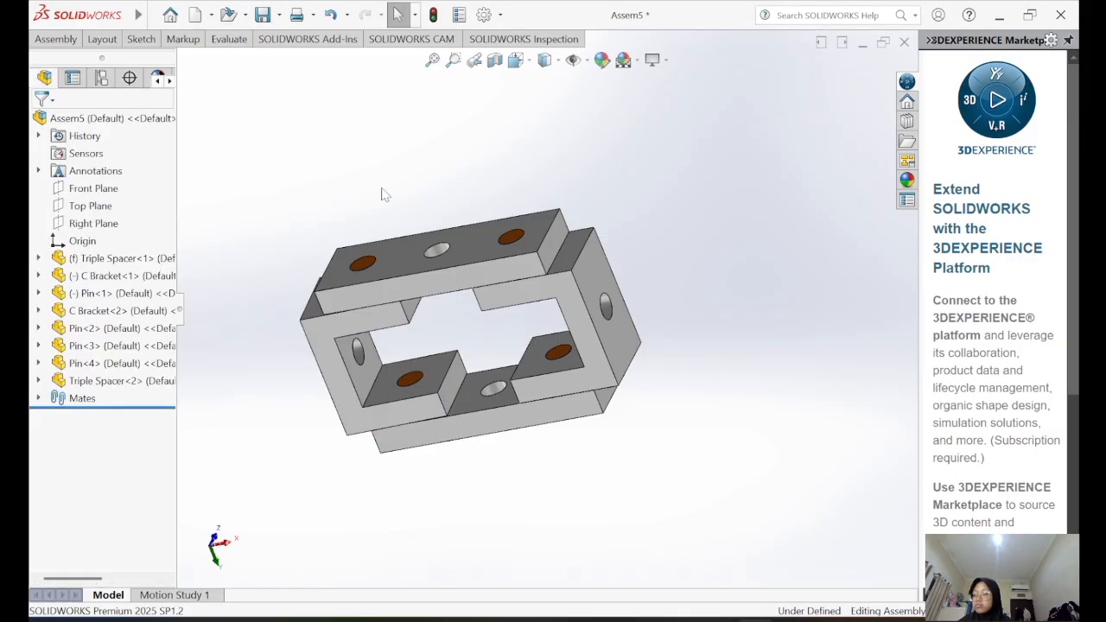
- Add a Lock mate between Pin<3>'s outer end face and the broad outer face of Triple Spacer<2>
middle_drag(384, 194, 420, 191)
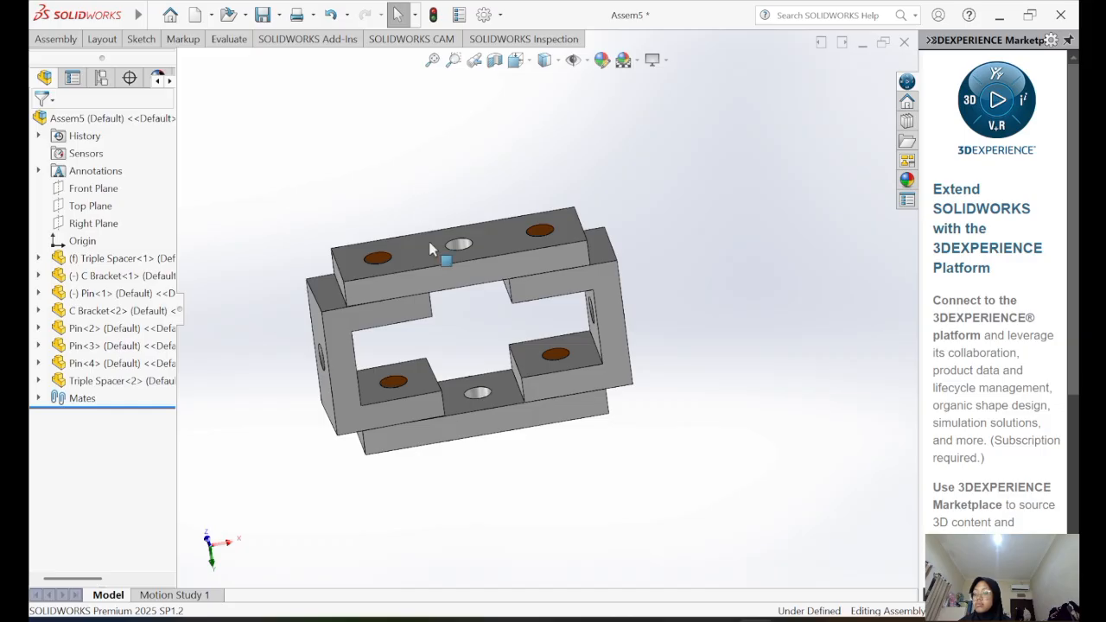
scroll(471, 315, up, 4)
scroll(520, 445, down, 4)
middle_drag(519, 431, 471, 6)
click(62, 37)
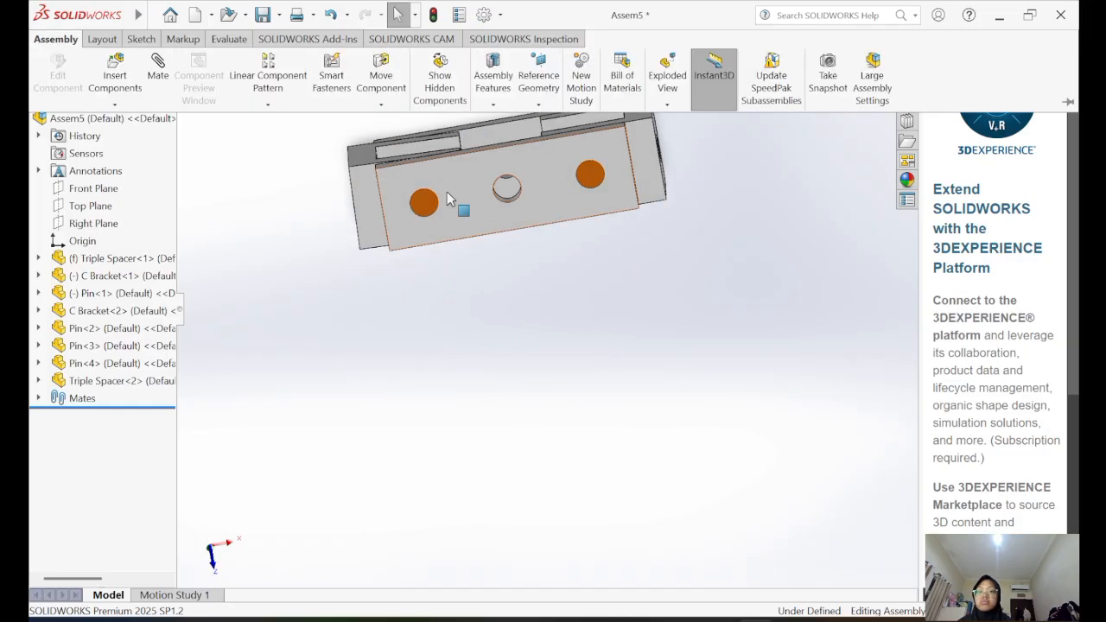
scroll(430, 180, down, 2)
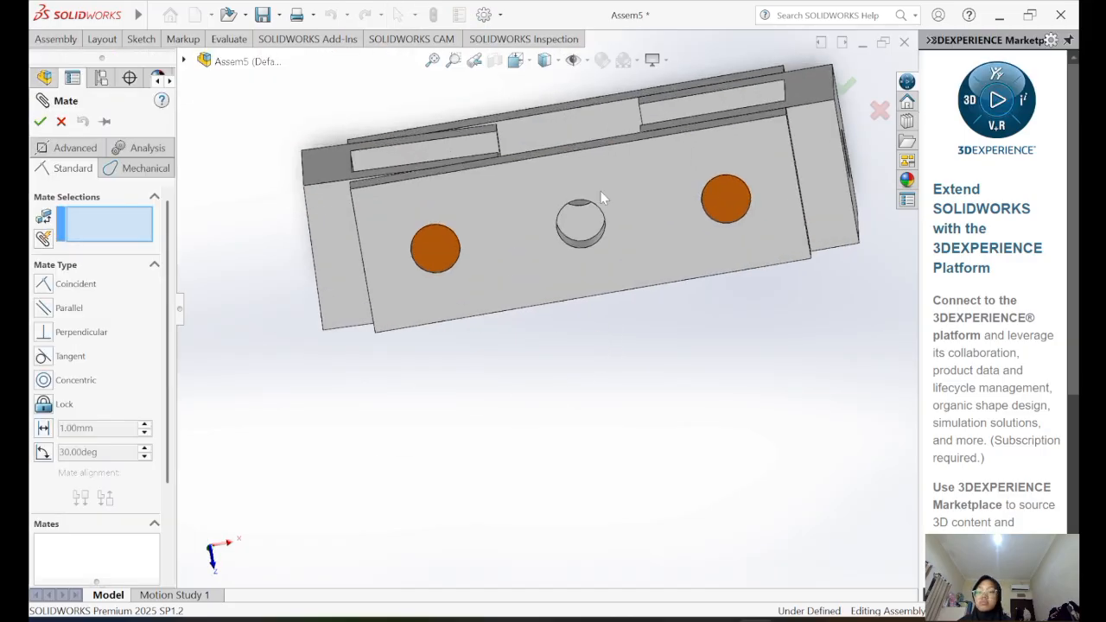
click(734, 206)
click(660, 196)
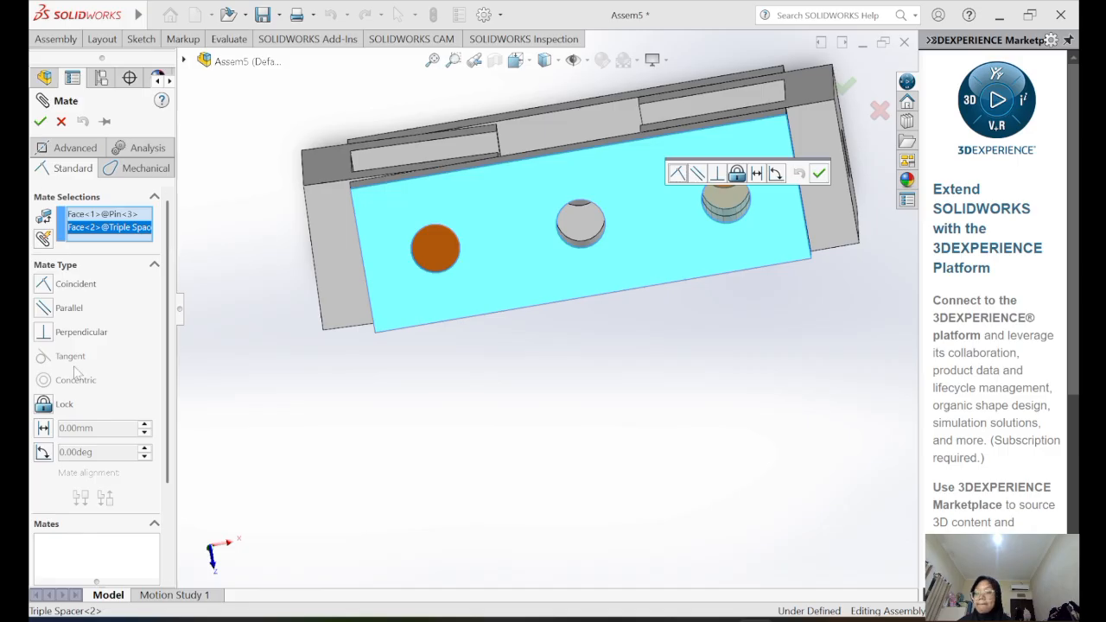
click(48, 408)
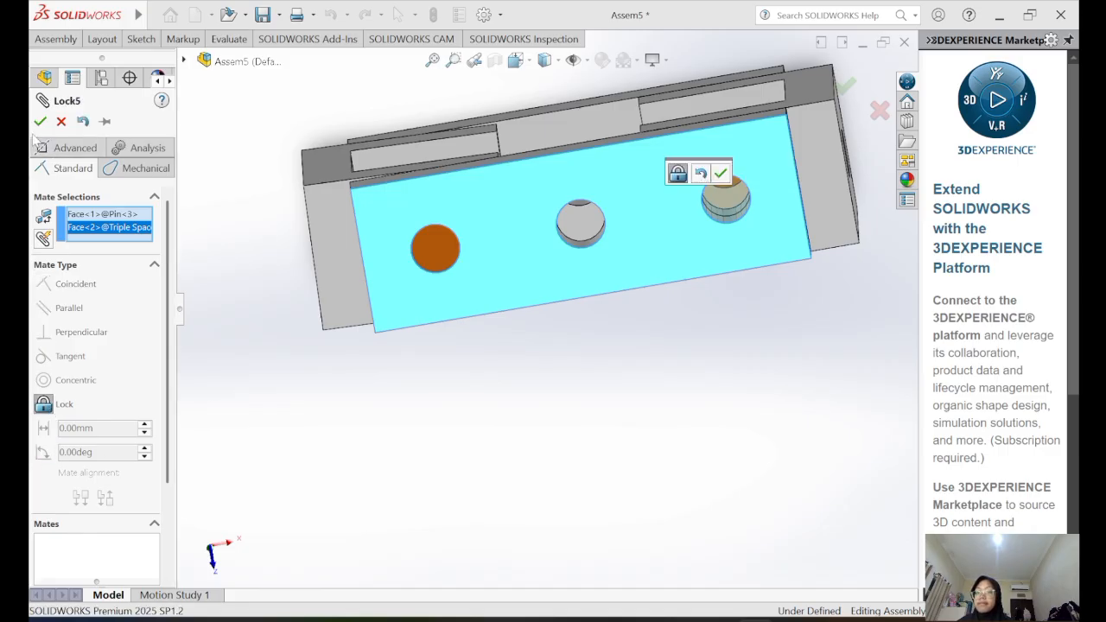
click(40, 121)
- Test whether C Bracket<1> still moves, inspect the assembly from several angles and compare it with the EX 2 _ Assembly drawing
click(326, 251)
drag(327, 245, 334, 240)
scroll(180, 344, up, 1)
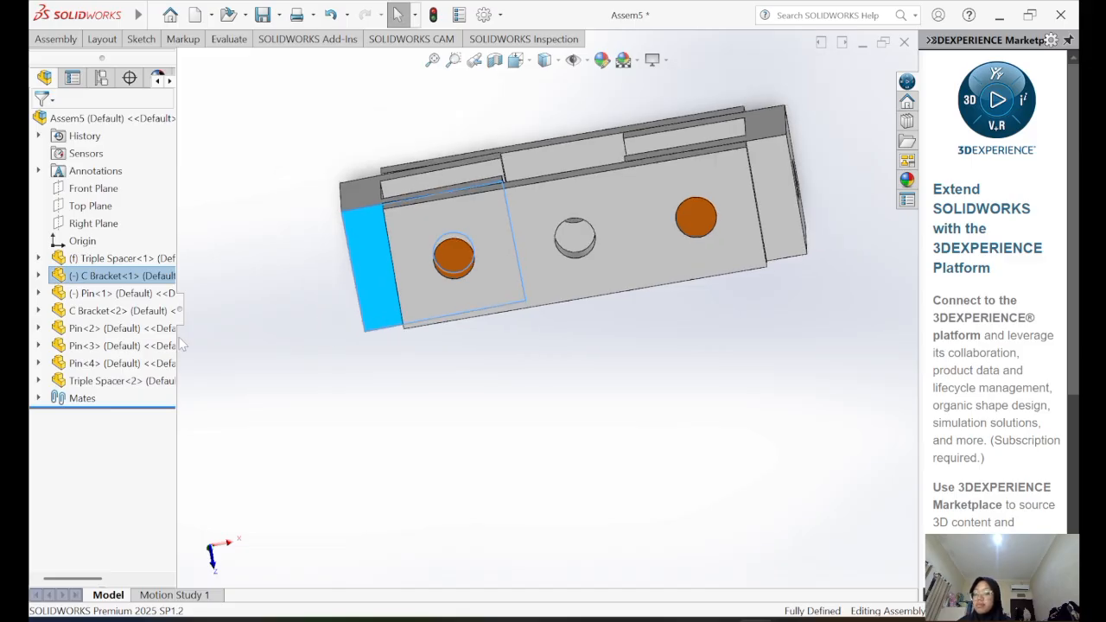
mouse_move(179, 344)
middle_down()
mouse_move(415, 371)
mouse_move(519, 461)
mouse_move(513, 524)
mouse_move(521, 403)
mouse_move(469, 432)
mouse_move(565, 423)
mouse_move(538, 366)
mouse_move(527, 404)
mouse_move(501, 217)
mouse_move(652, 341)
mouse_move(777, 316)
mouse_move(874, 358)
middle_up()
scroll(874, 358, up, 2)
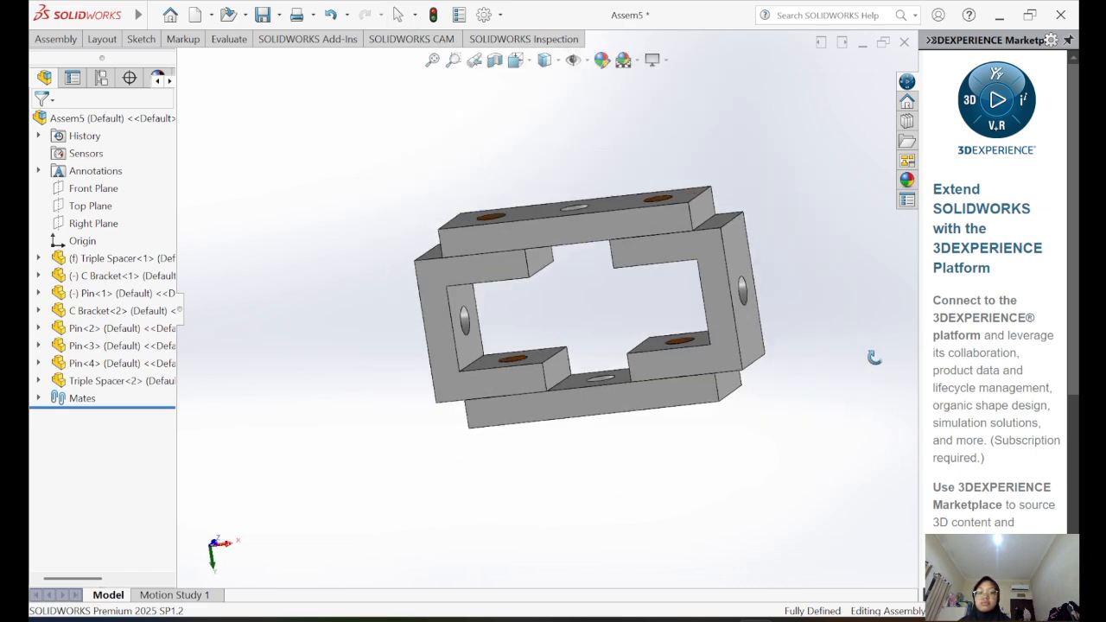
scroll(264, 253, up, 1)
scroll(263, 253, down, 1)
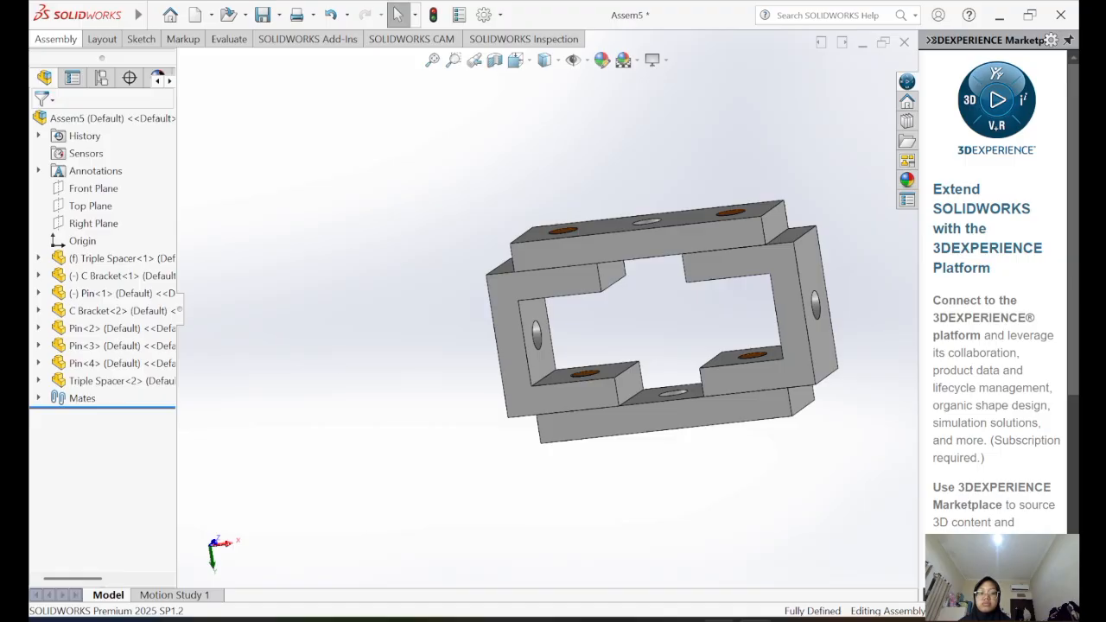
click(717, 620)
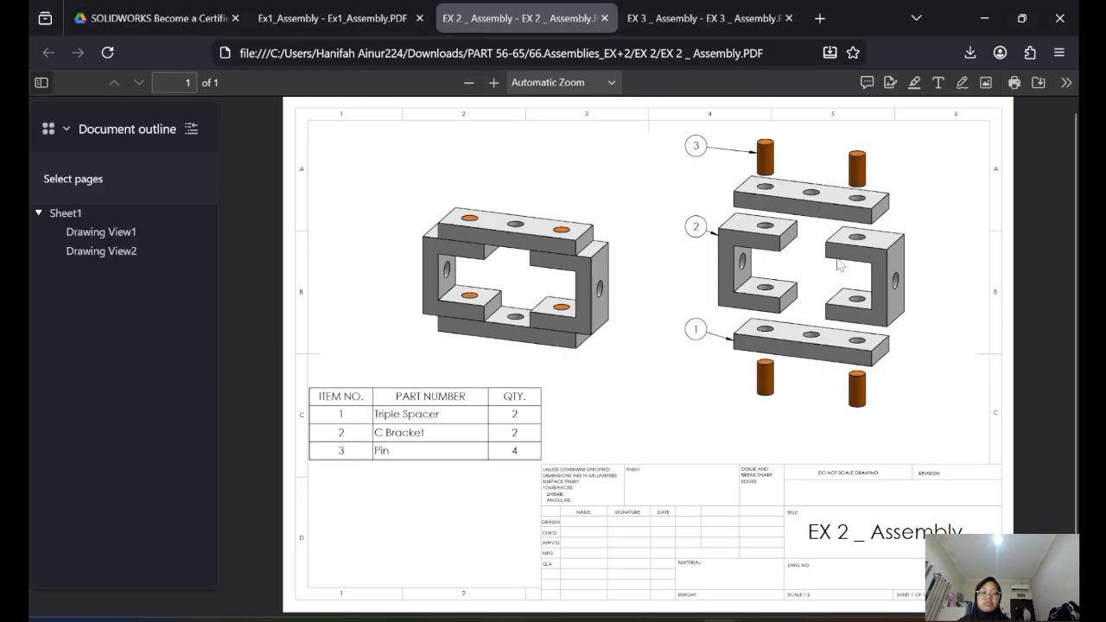
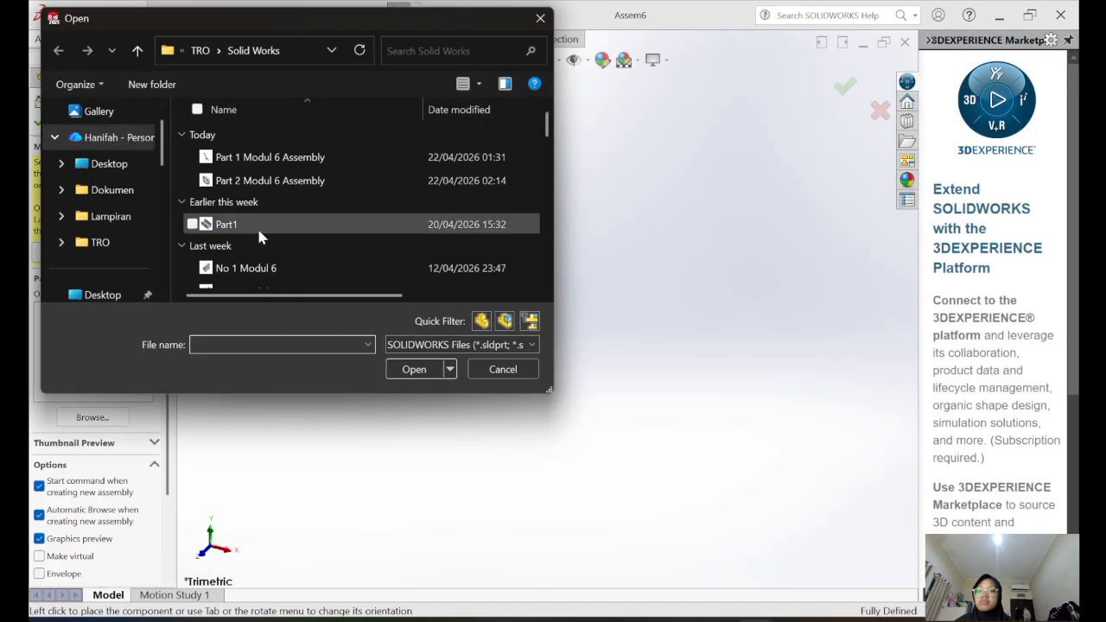
- Browse from Downloads into 66.Assemblies_EX+3 and its EX 3 folder, and show the part files as thumbnails
scroll(104, 212, down, 3)
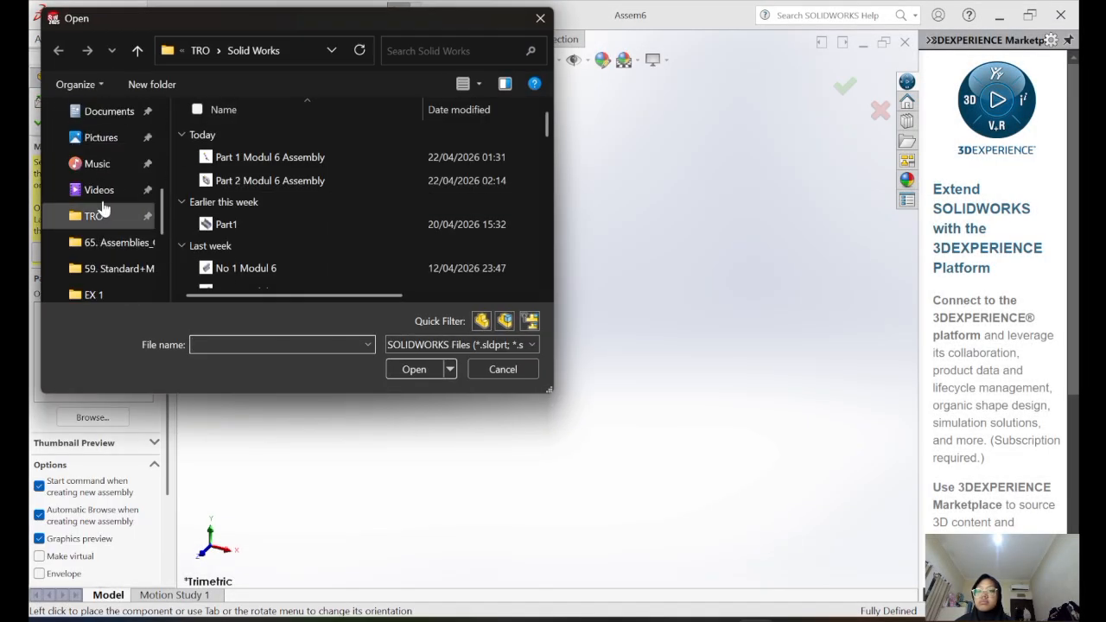
scroll(104, 211, up, 1)
click(102, 164)
double_click(276, 156)
double_click(284, 155)
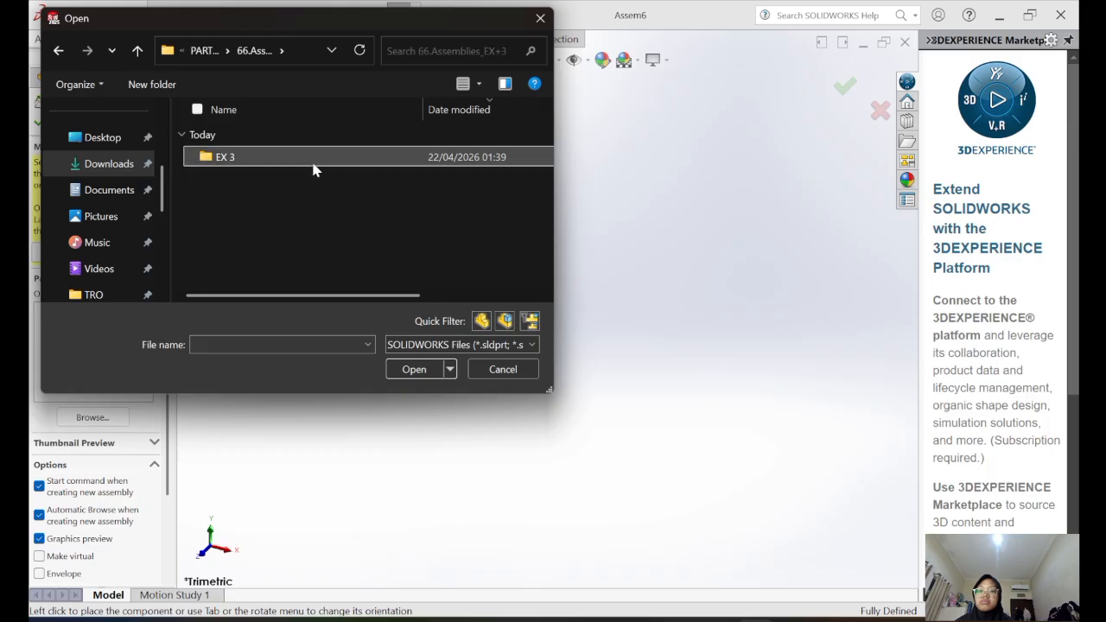
double_click(307, 158)
click(462, 84)
click(462, 84)
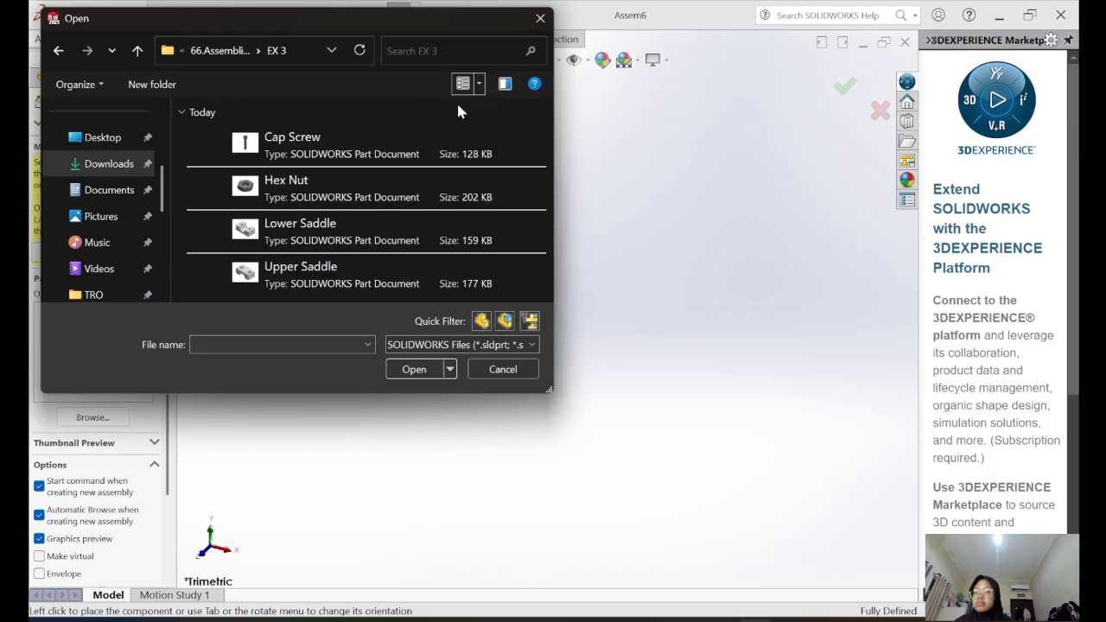
click(462, 84)
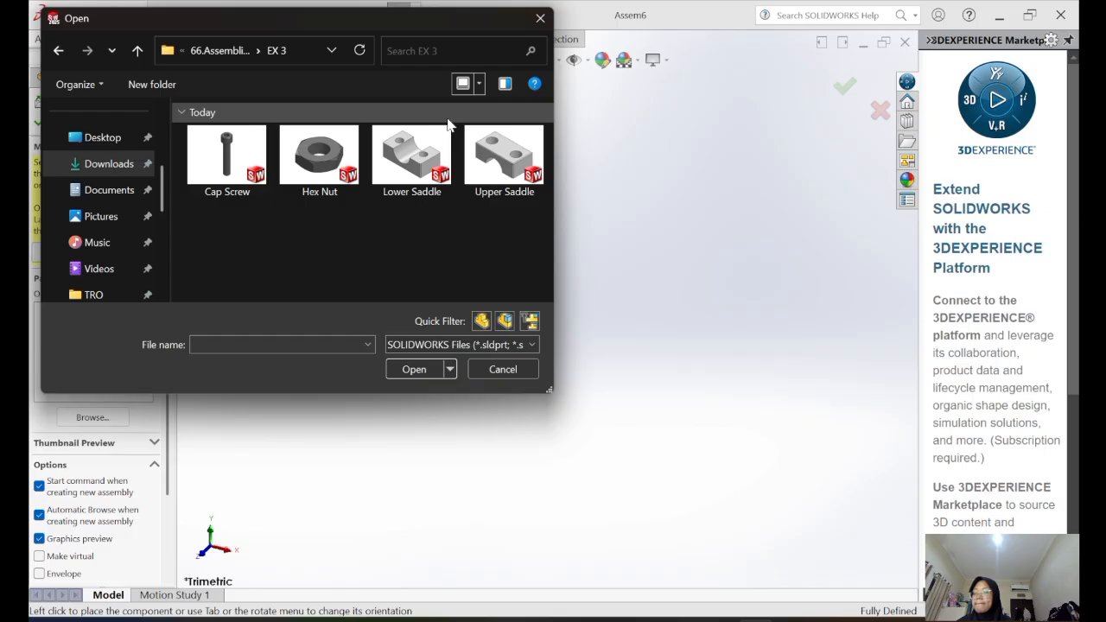
- Insert the Lower Saddle as the first component of Assem6
click(433, 162)
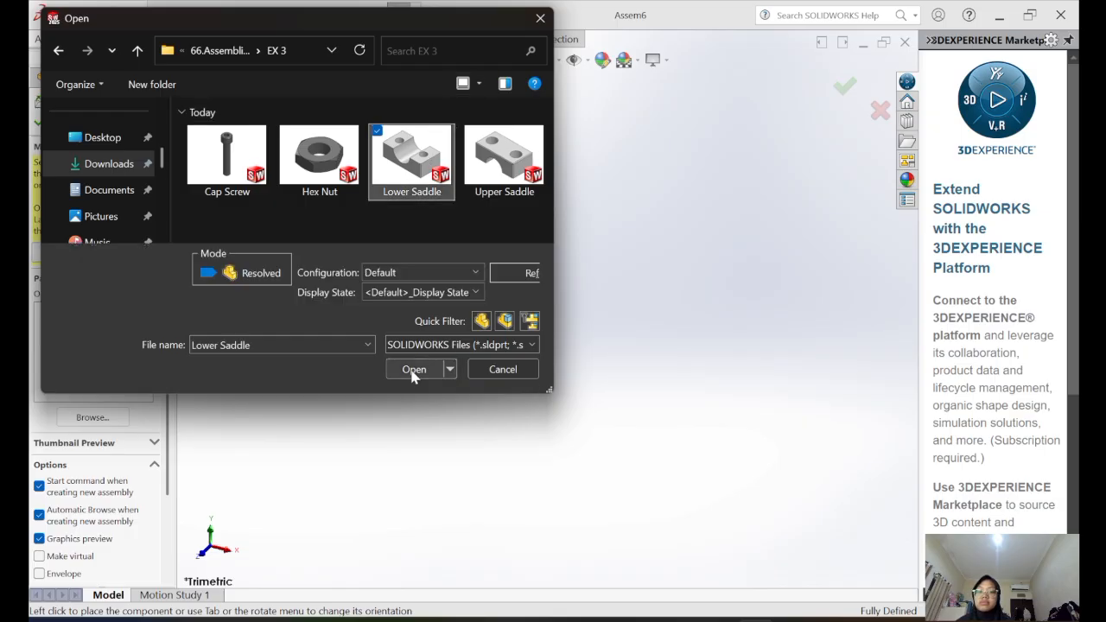
click(412, 370)
click(580, 352)
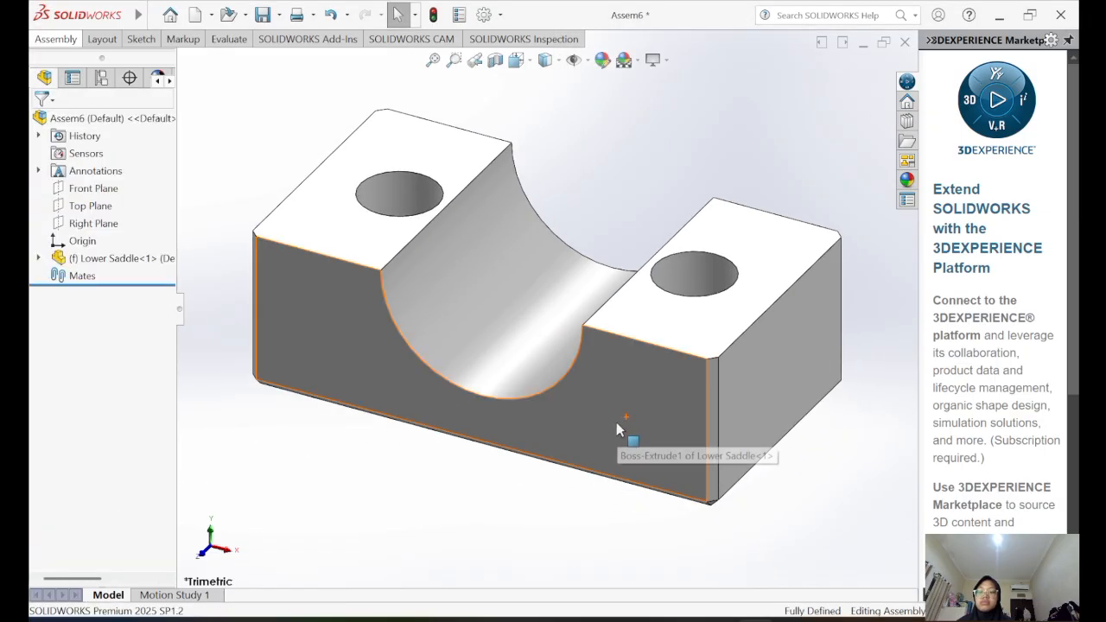
- Consult the EX 3 _ Assembly drawing in the browser, and insert the Upper Saddle above the Lower Saddle in Assem6
mouse_move(719, 620)
click(700, 553)
click(704, 18)
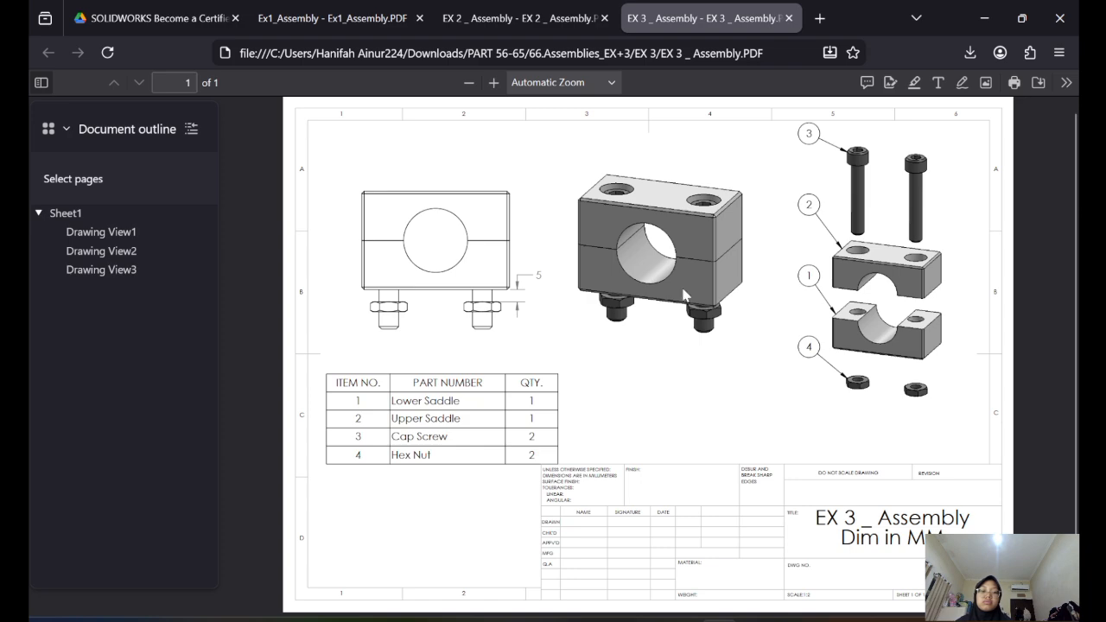
key(alt+Tab)
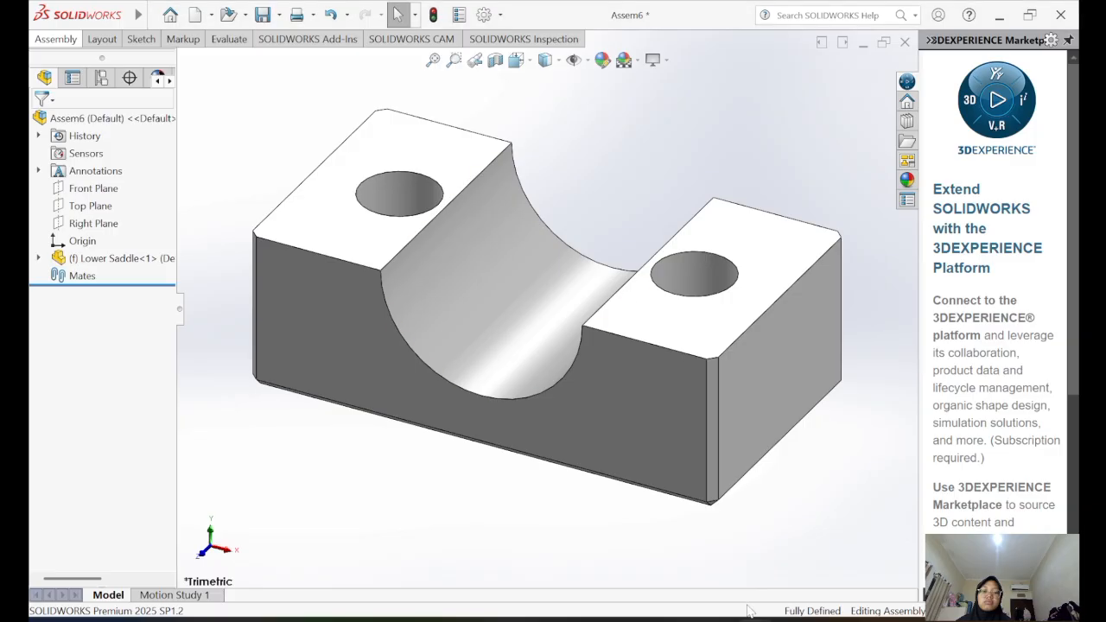
scroll(521, 232, up, 3)
scroll(520, 232, down, 1)
click(63, 39)
click(115, 69)
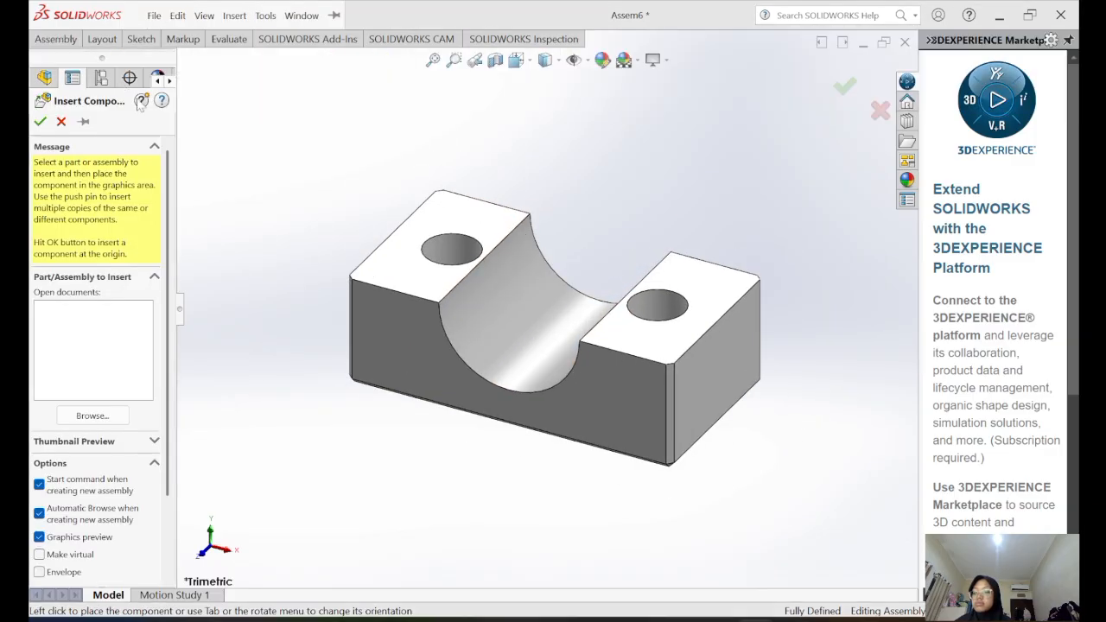
click(263, 146)
ctrl+click(317, 173)
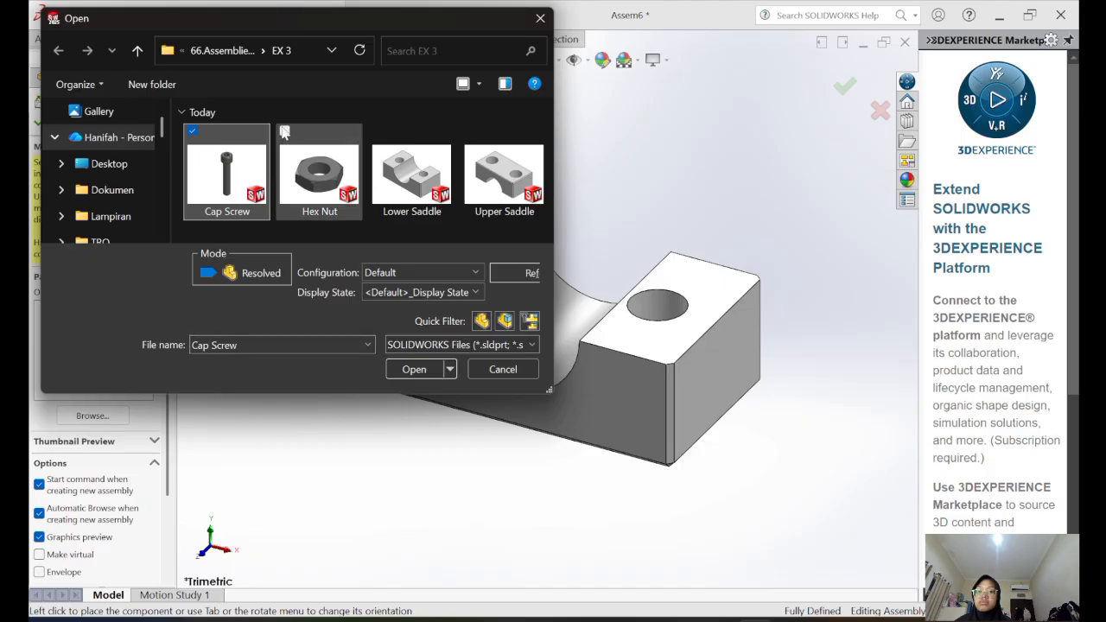
click(505, 173)
click(414, 369)
click(655, 163)
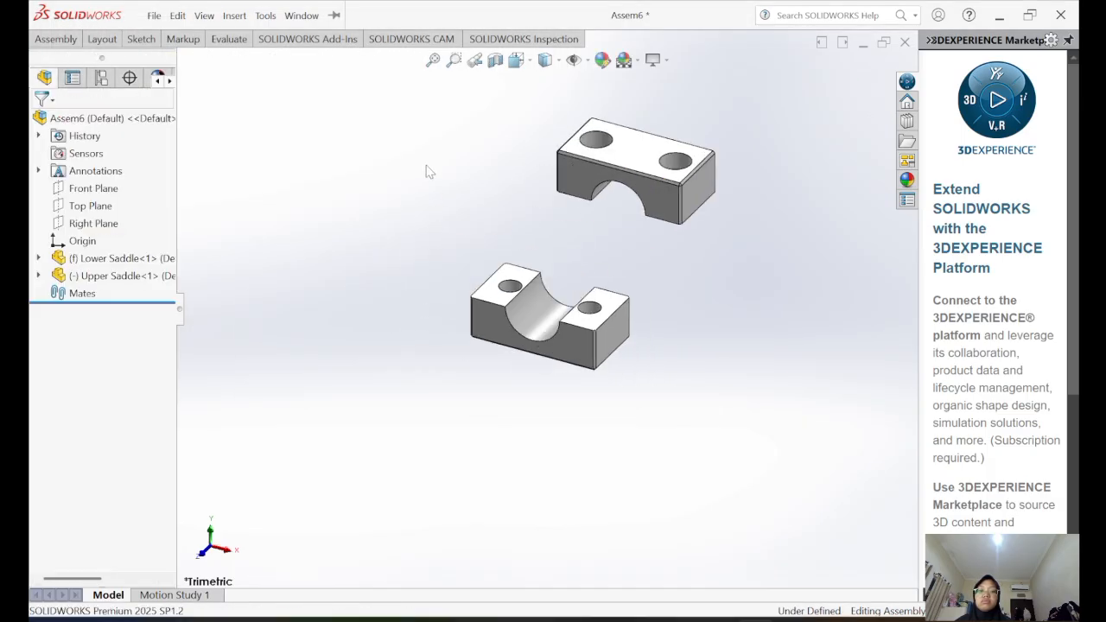
- Insert a Cap Screw and a Hex Nut together, placing them in empty space beside the Upper Saddle
click(55, 39)
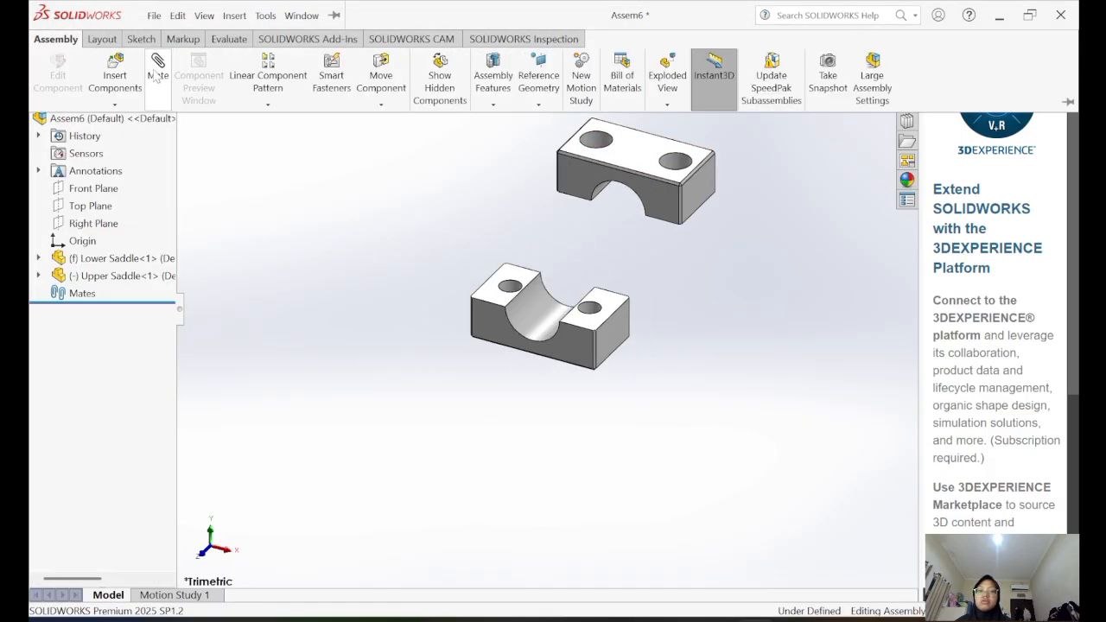
click(115, 69)
click(193, 132)
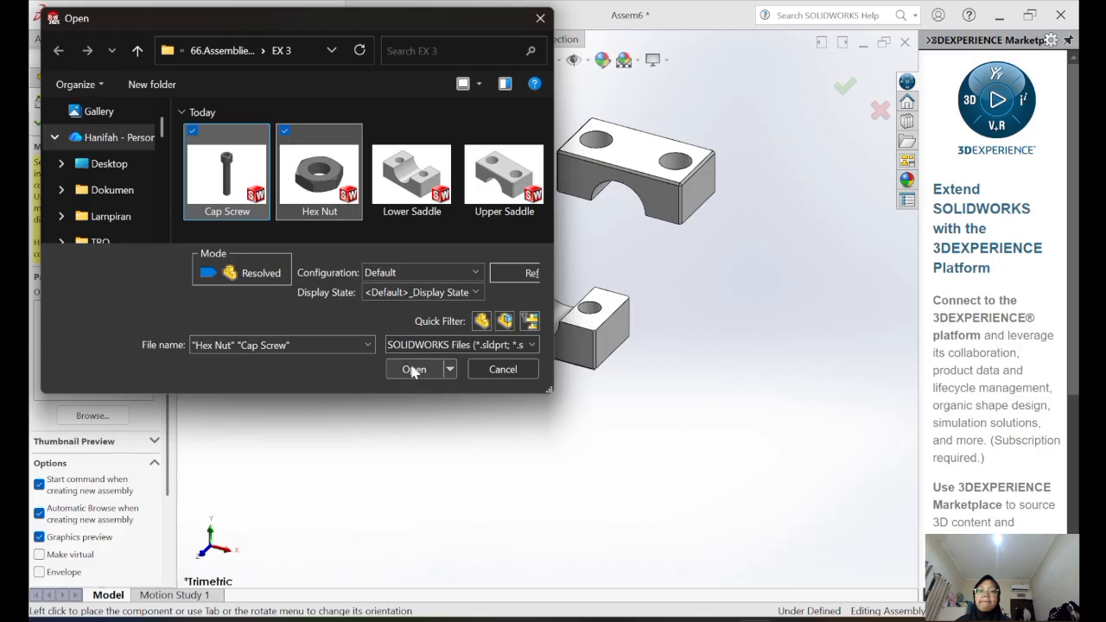
click(414, 369)
click(432, 173)
- Check the part quantities in the EX 3 _ Assembly drawing and insert a second Hex Nut just below the first
key(alt+Tab)
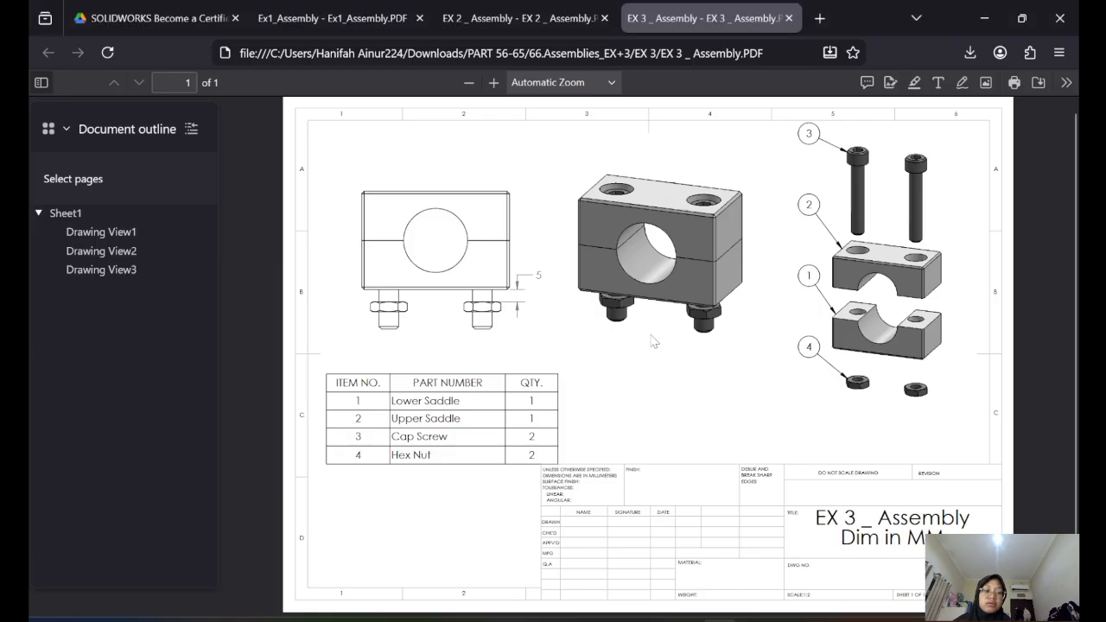
click(791, 620)
click(756, 620)
click(301, 15)
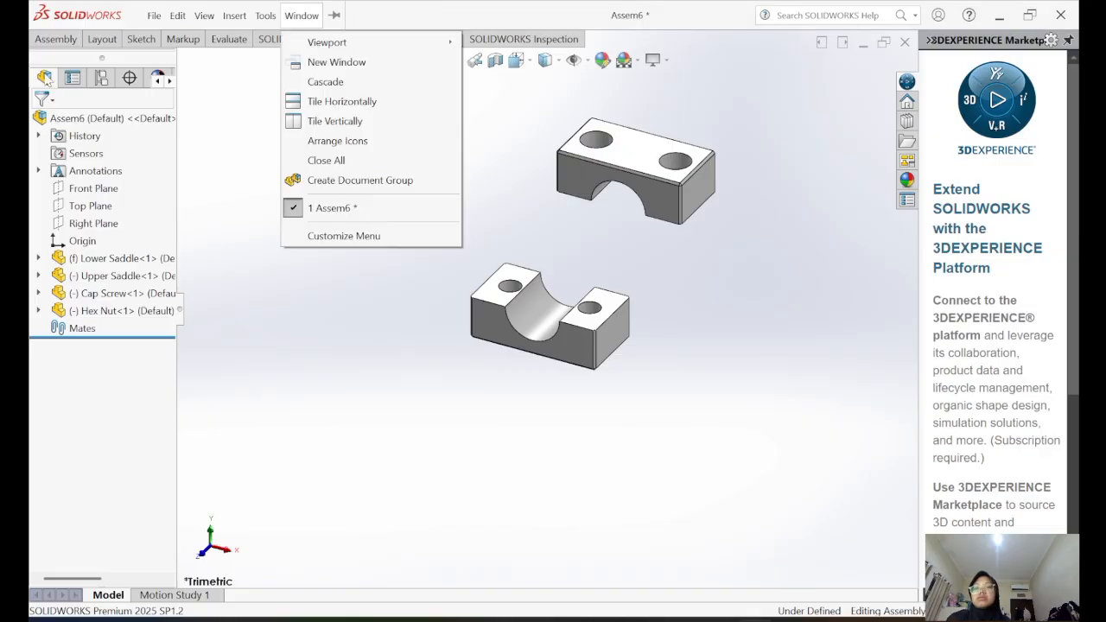
click(55, 39)
click(114, 69)
click(318, 173)
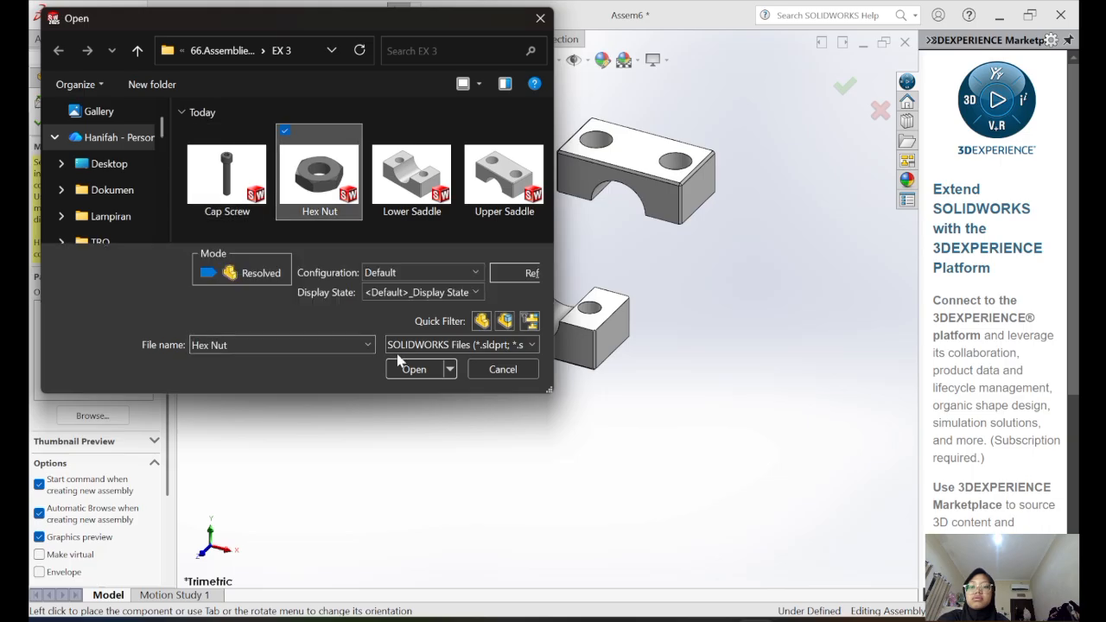
click(414, 369)
click(344, 263)
- Insert a second Cap Screw beside the first one, on the side away from the Upper Saddle
click(55, 39)
click(115, 69)
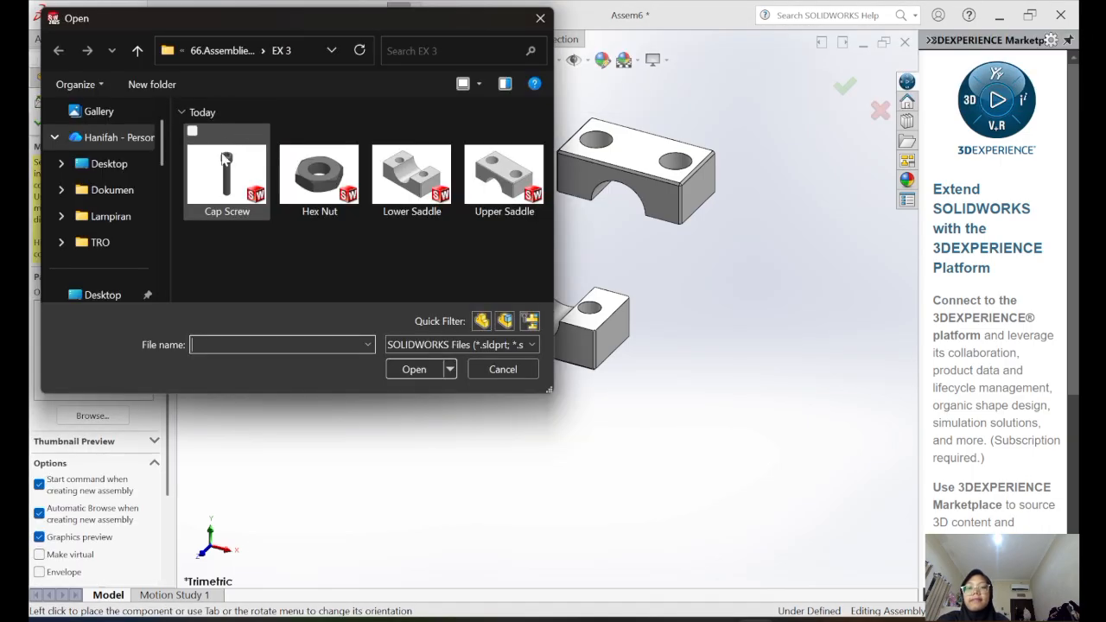
click(414, 369)
click(320, 135)
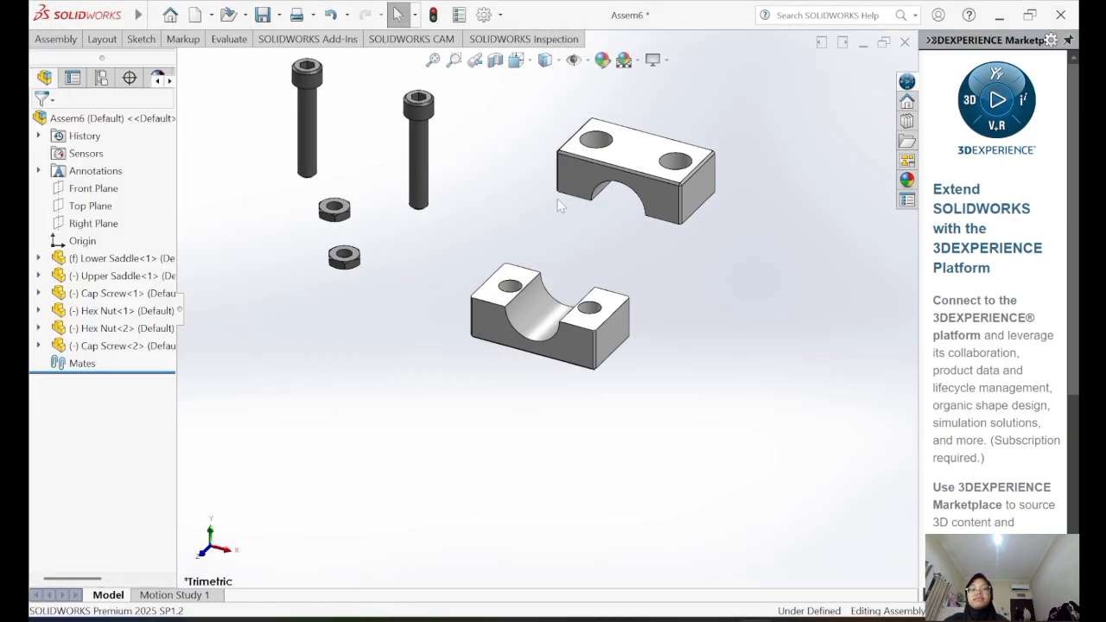
- Mate the Lower Saddle's top contact face coincident with the Upper Saddle's underside contact face
scroll(560, 162, down, 2)
scroll(482, 314, up, 2)
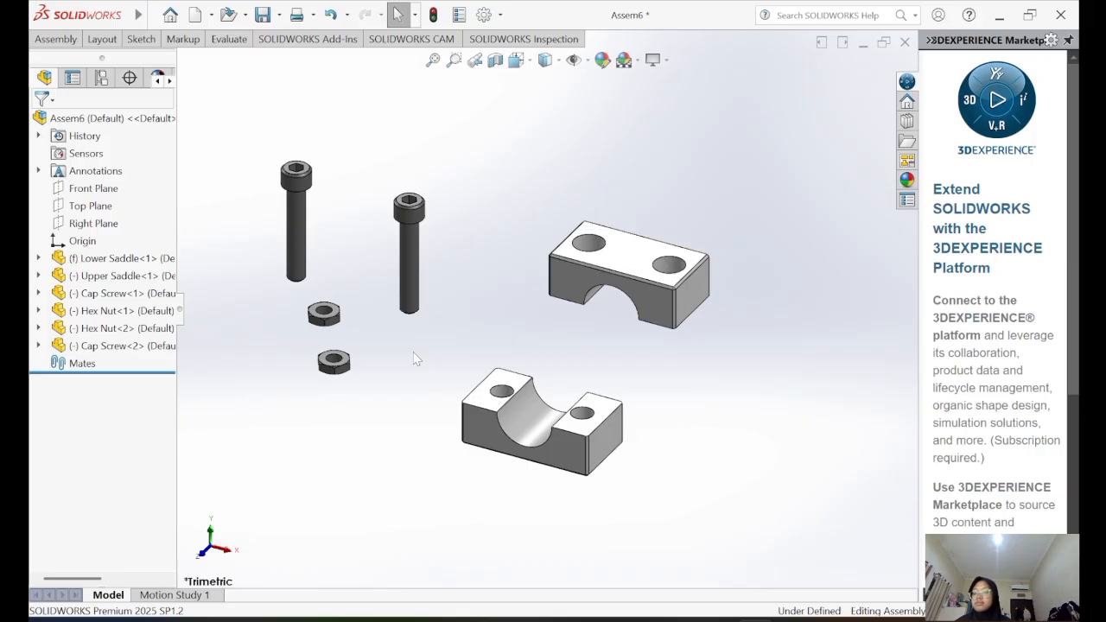
click(62, 39)
click(154, 65)
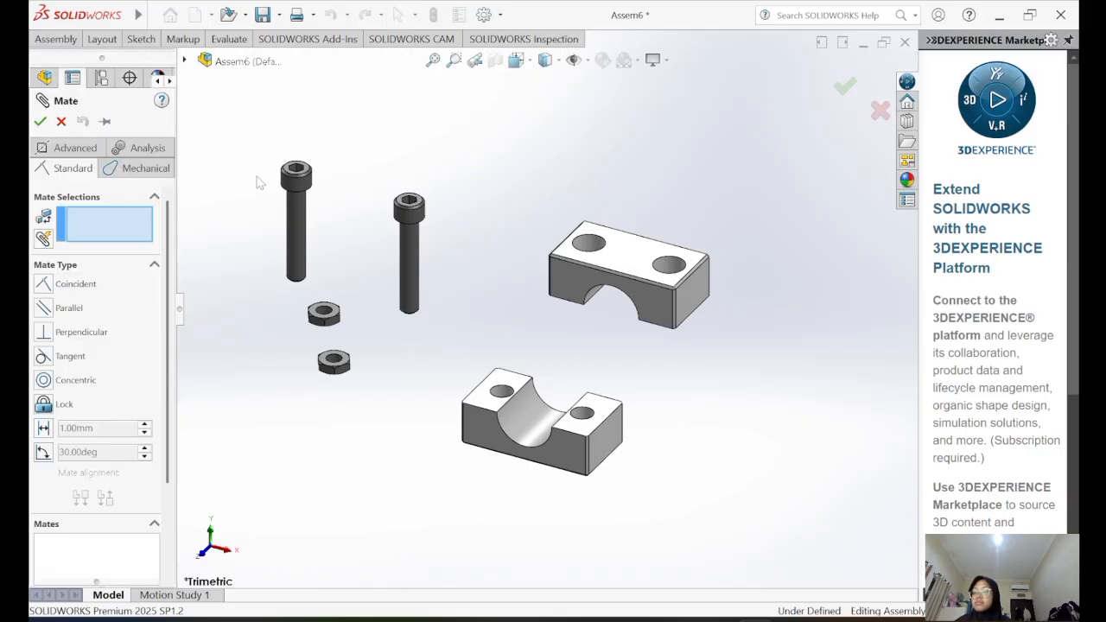
click(615, 425)
middle_drag(634, 365, 646, 294)
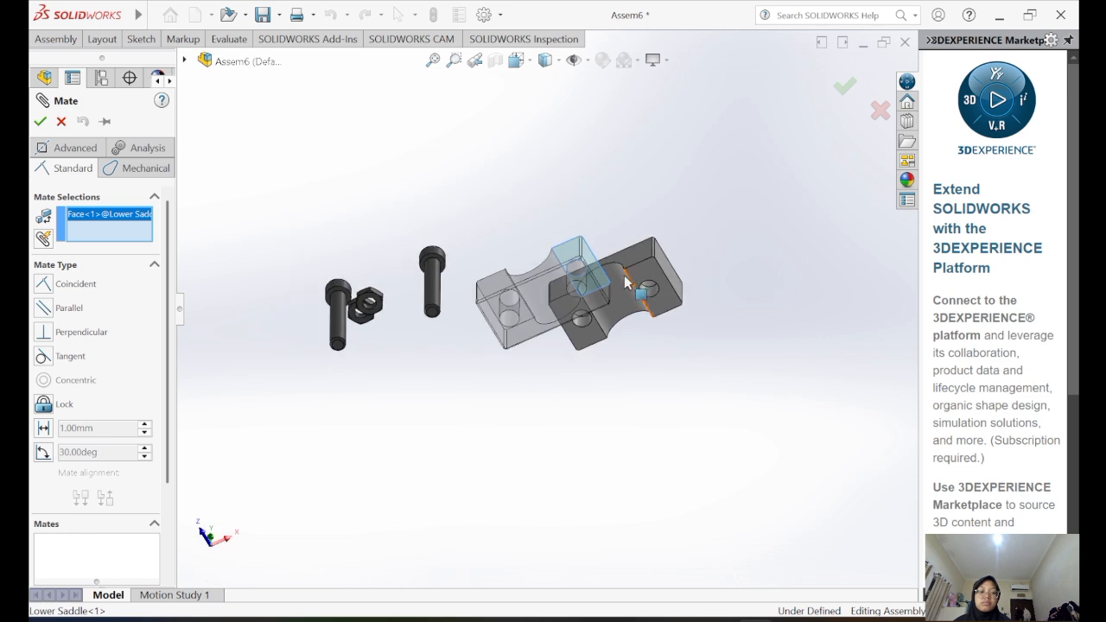
click(650, 292)
click(40, 122)
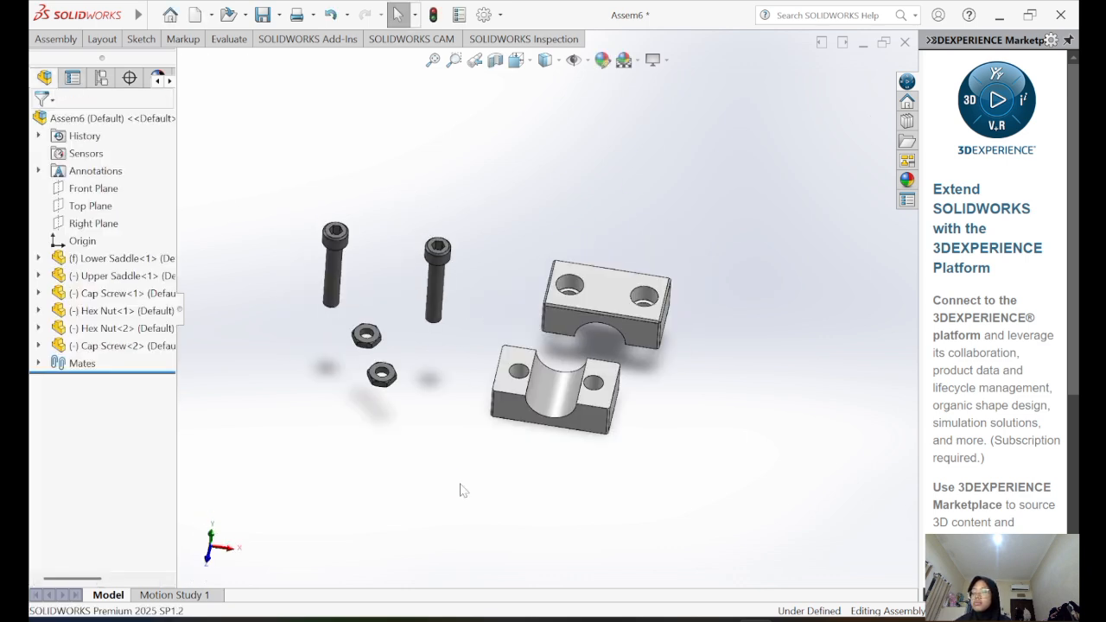
- Mate the Upper Saddle's front face coincident with the Lower Saddle's front face
click(55, 39)
click(157, 75)
click(654, 339)
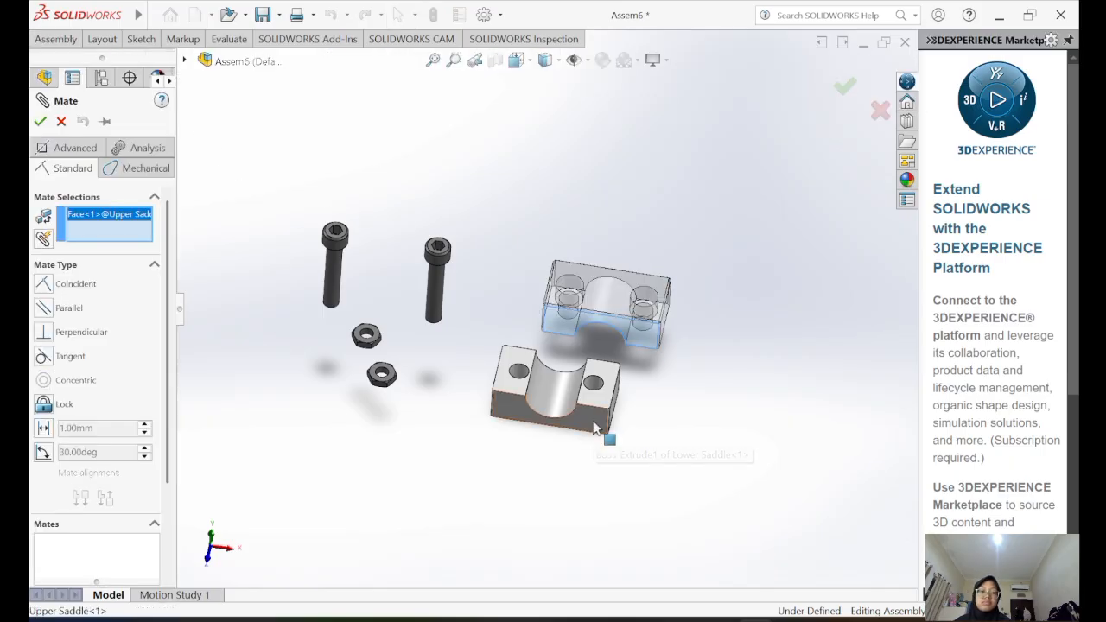
click(594, 421)
click(40, 122)
click(40, 122)
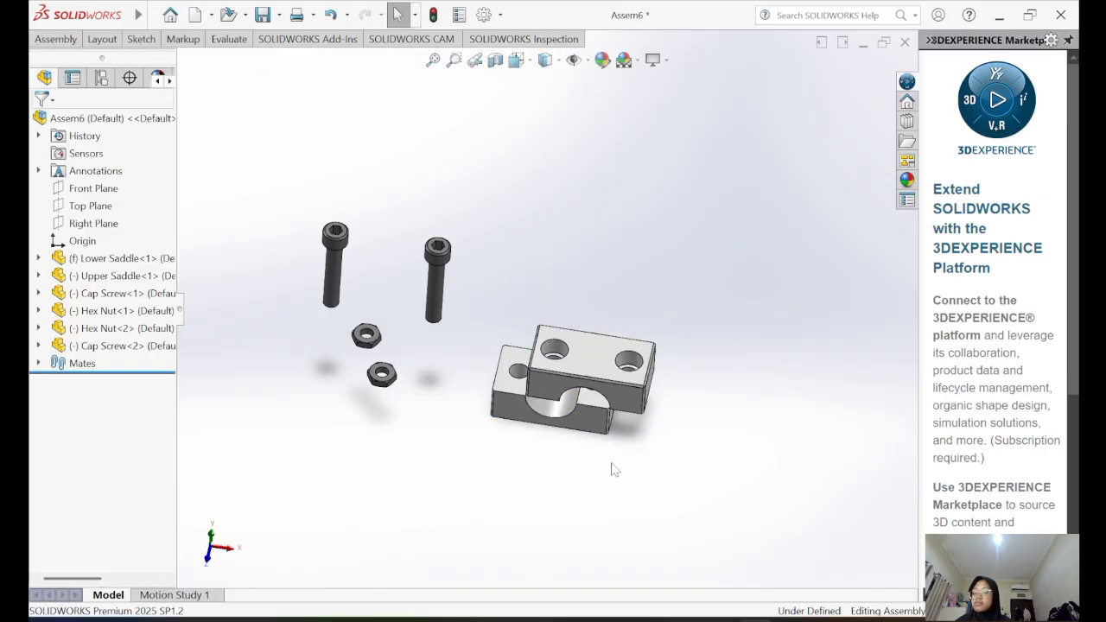
- Mate the two saddles' end faces nearest the screws coincident so that their half bores line up
middle_drag(619, 491, 677, 536)
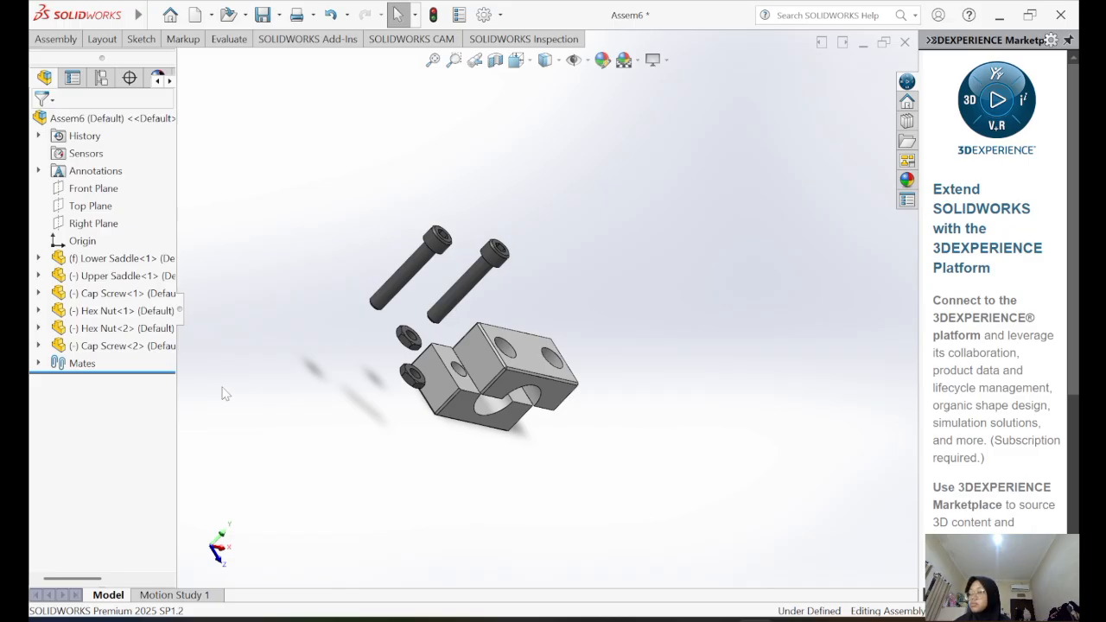
click(69, 41)
click(157, 73)
click(444, 394)
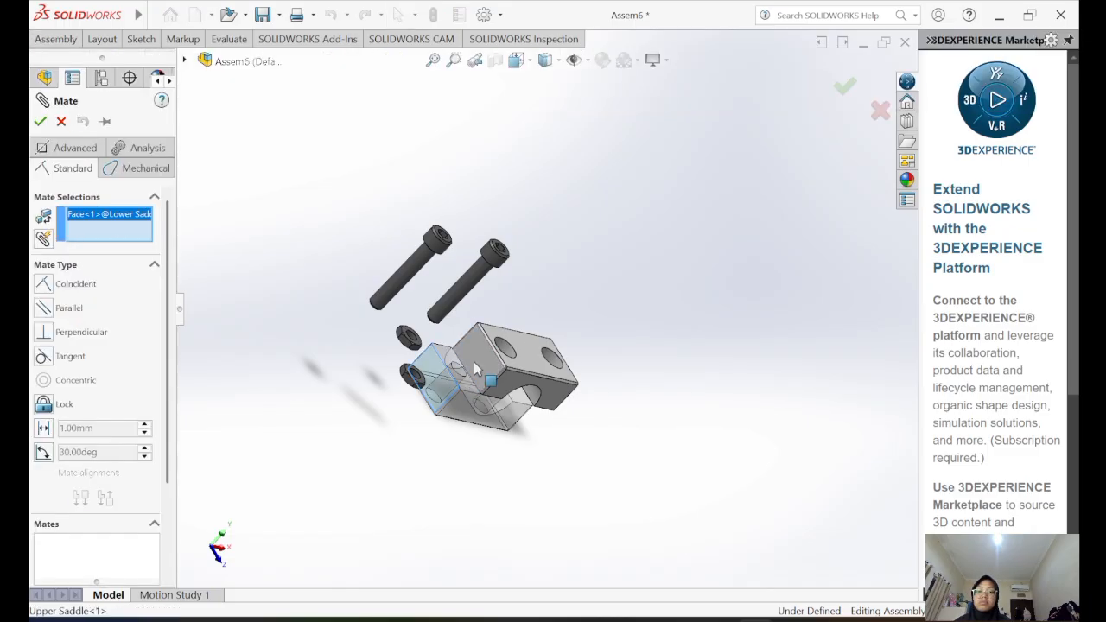
click(475, 367)
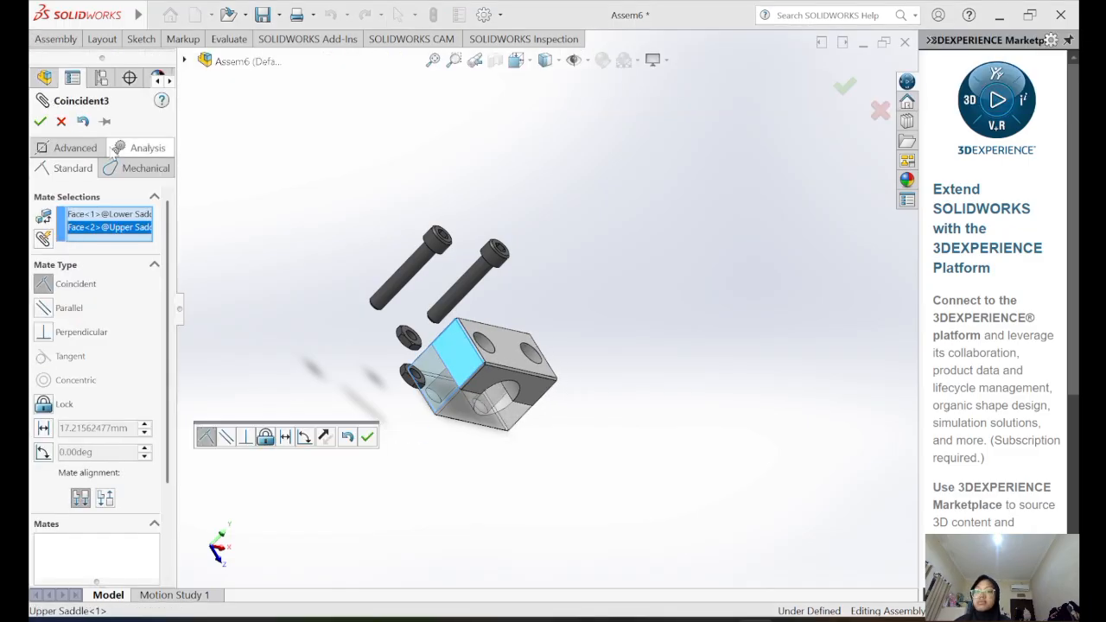
click(41, 121)
- Mate the nearer Cap Screw's shank concentric with the Lower Saddle hole on the side facing the screws
click(70, 44)
click(161, 59)
middle_drag(467, 436, 338, 279)
middle_drag(731, 517, 490, 256)
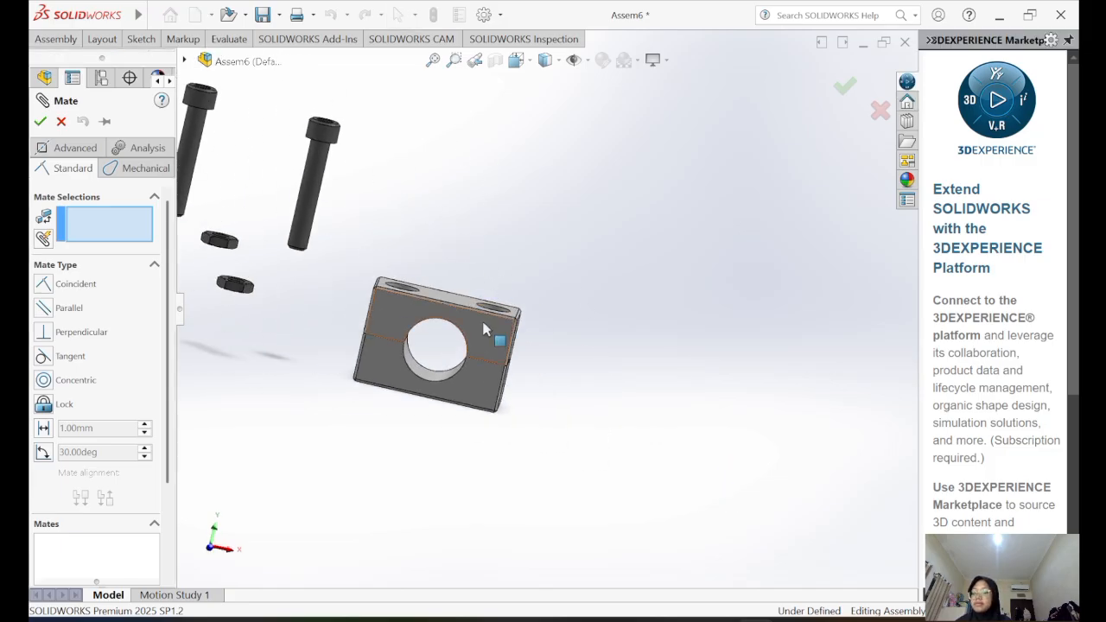
click(304, 203)
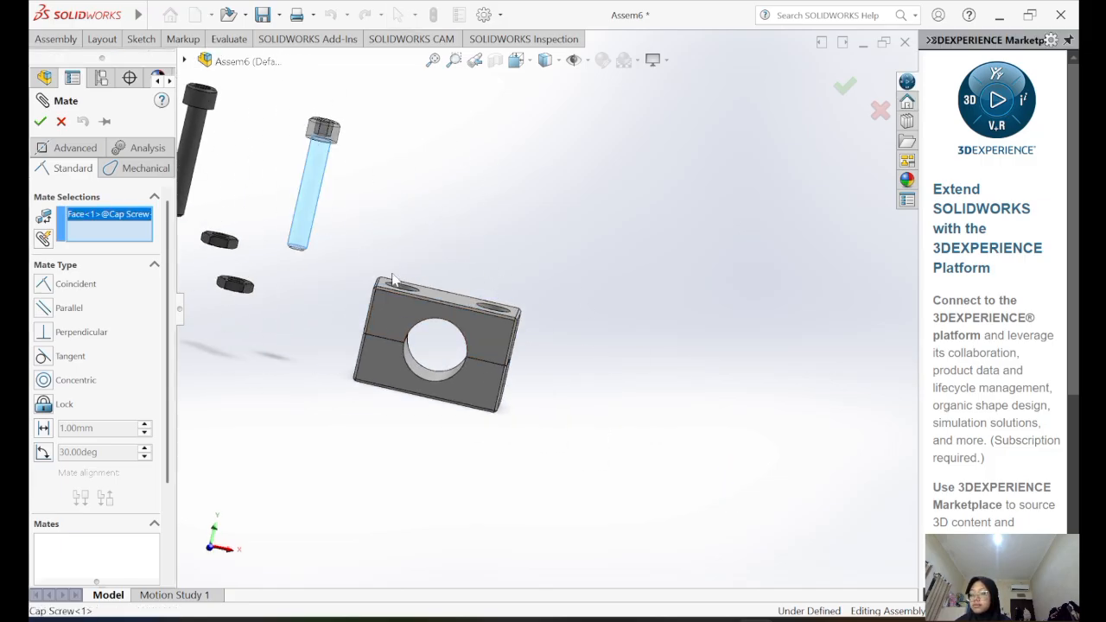
middle_drag(509, 302, 534, 371)
scroll(407, 259, down, 3)
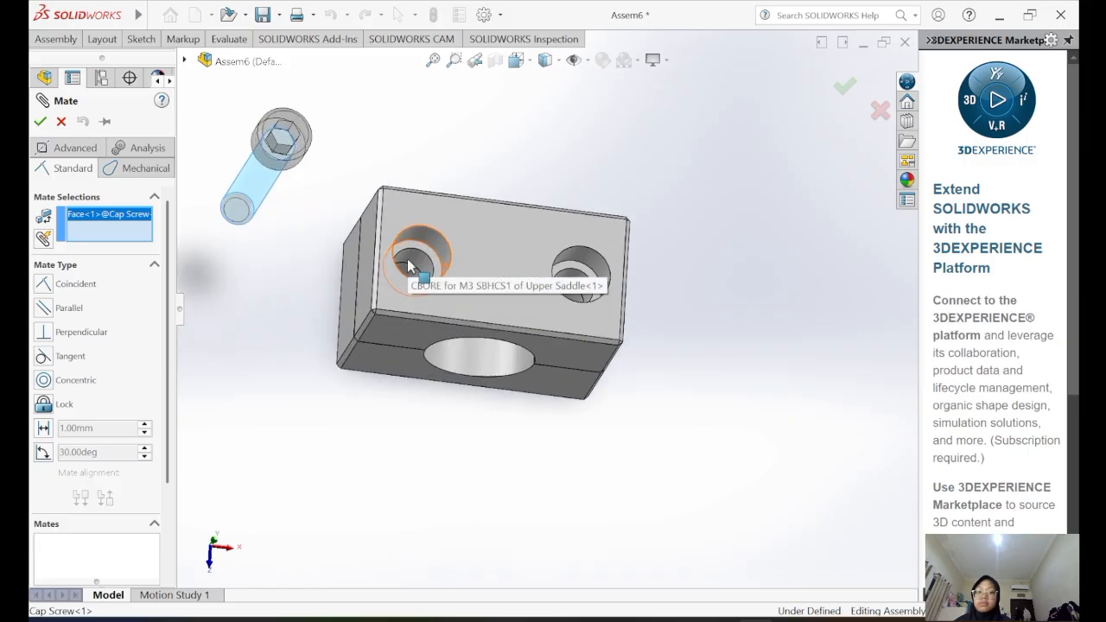
scroll(411, 272, down, 3)
middle_drag(410, 273, 403, 281)
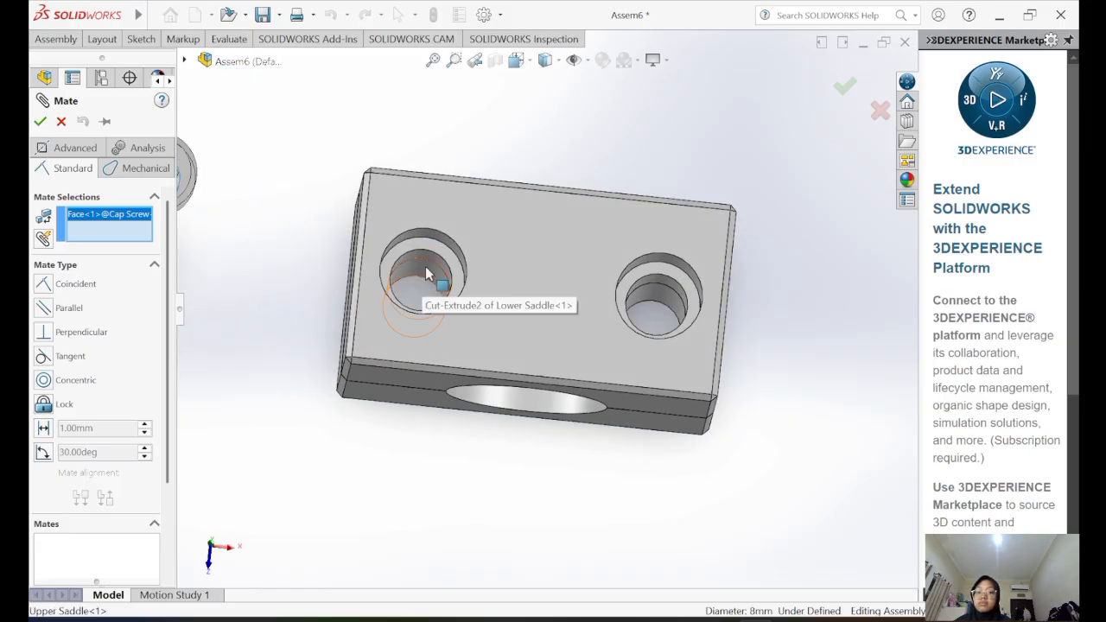
click(424, 268)
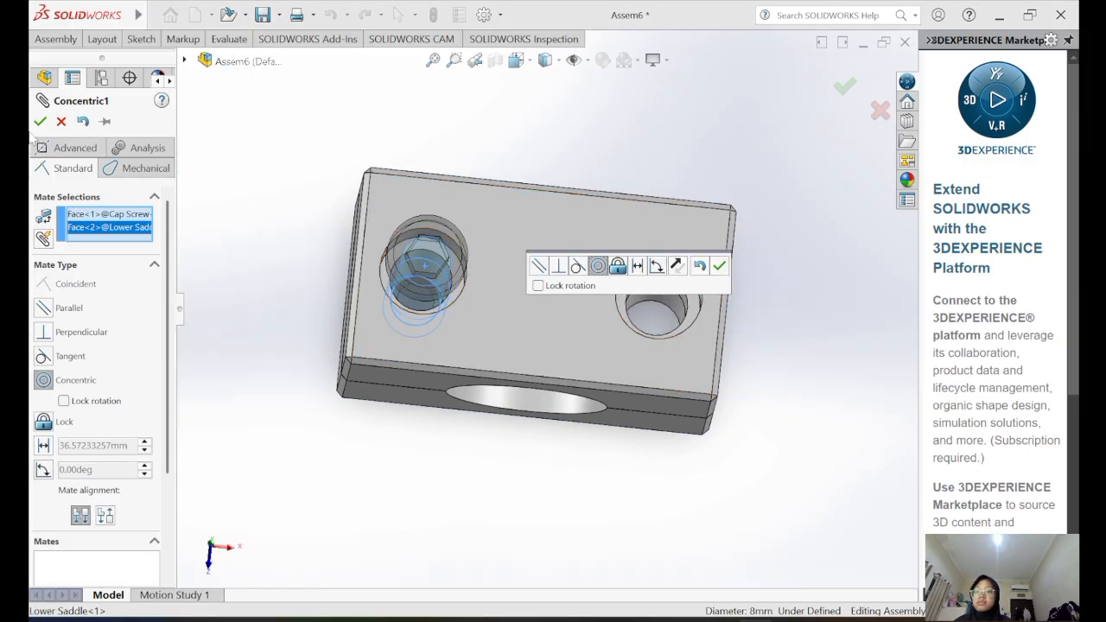
click(40, 121)
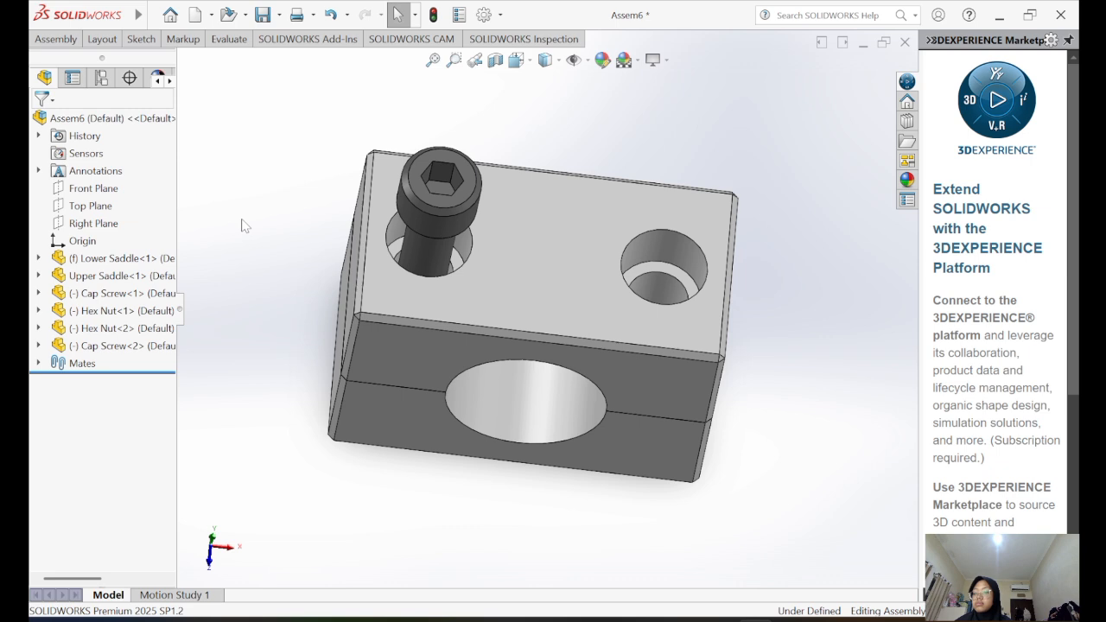
- Pull the Cap Screw out of its hole, try a concentric mate between its head edge and an Upper Saddle edge, and undo the screw mates
middle_drag(426, 210, 436, 180)
drag(444, 205, 489, 79)
scroll(496, 177, up, 2)
click(496, 171)
click(56, 40)
click(156, 79)
middle_drag(561, 214, 488, 287)
click(513, 185)
click(488, 287)
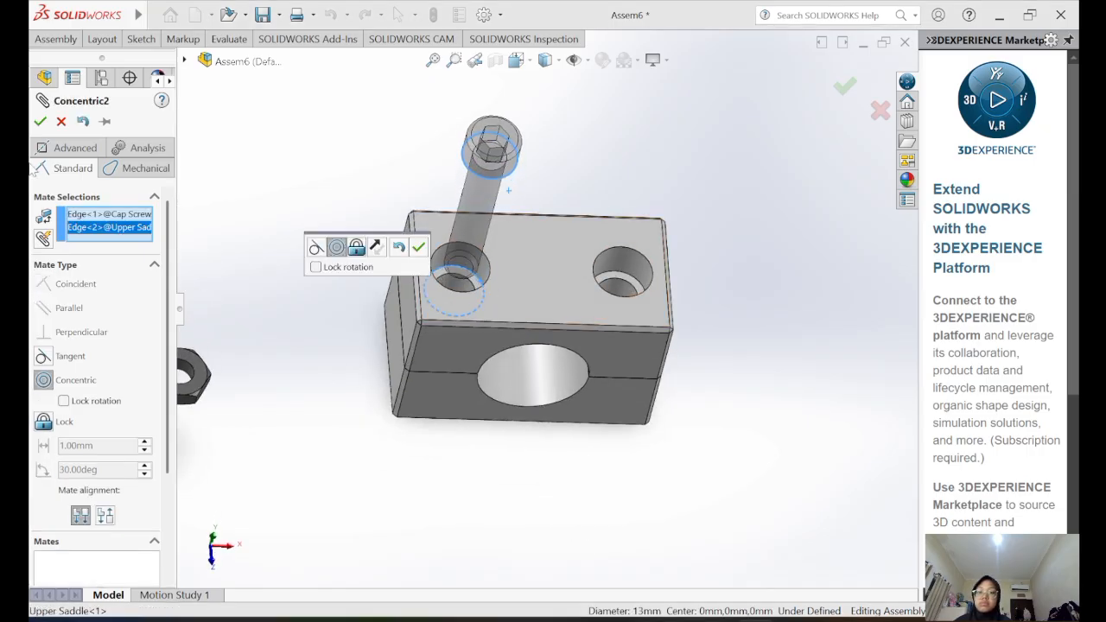
click(40, 121)
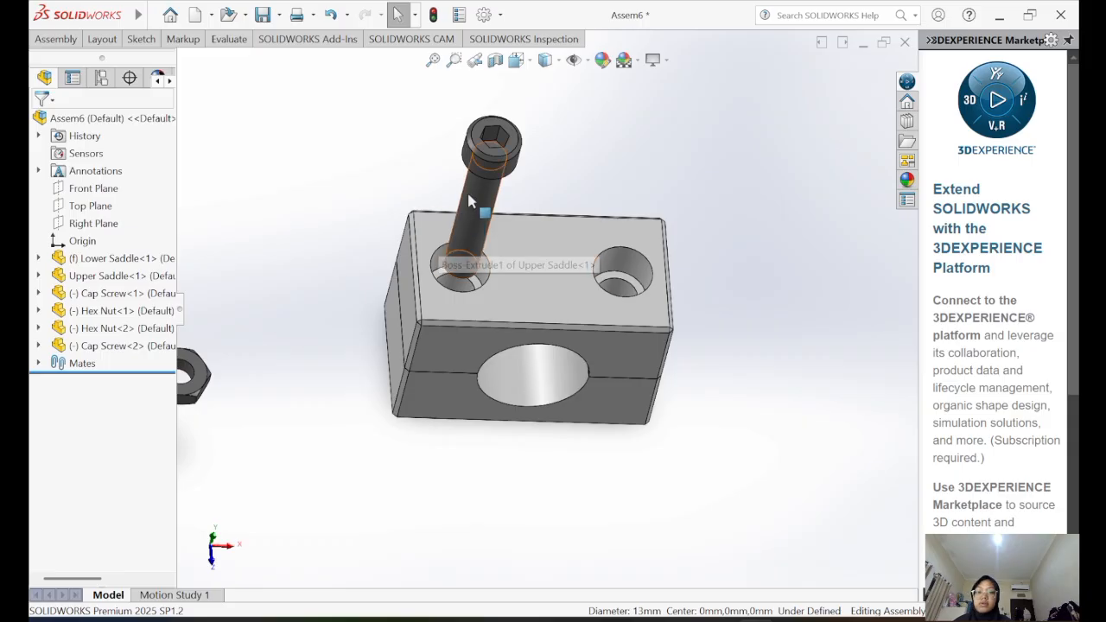
click(331, 15)
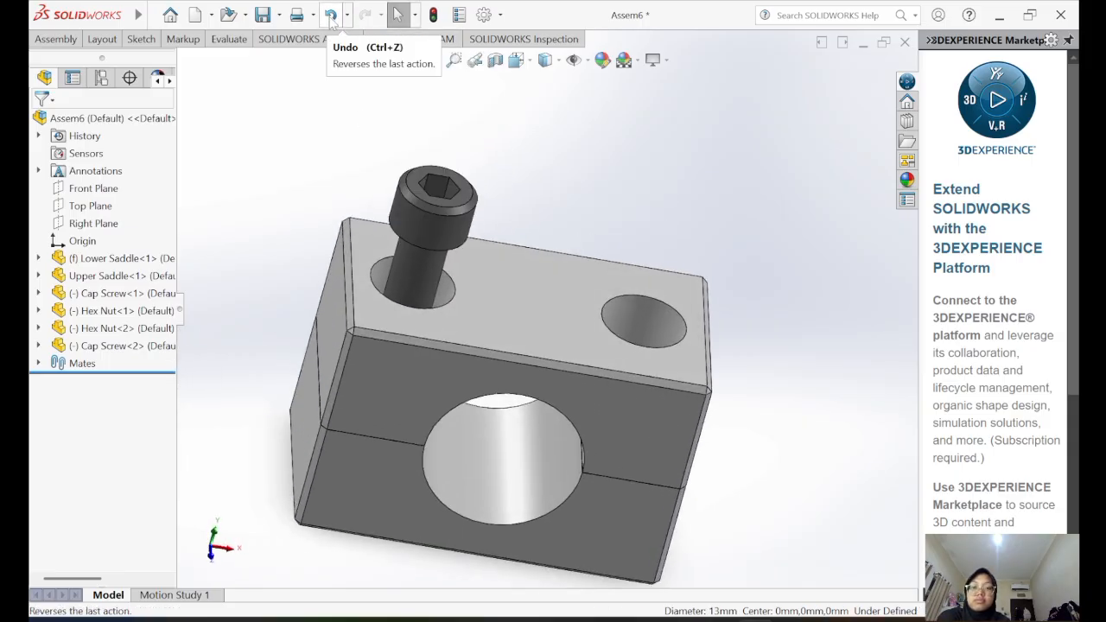
- Try again to mate the Cap Screw's shank concentric with the Lower Saddle hole, and undo back to before the saddles' end-face mate
click(55, 39)
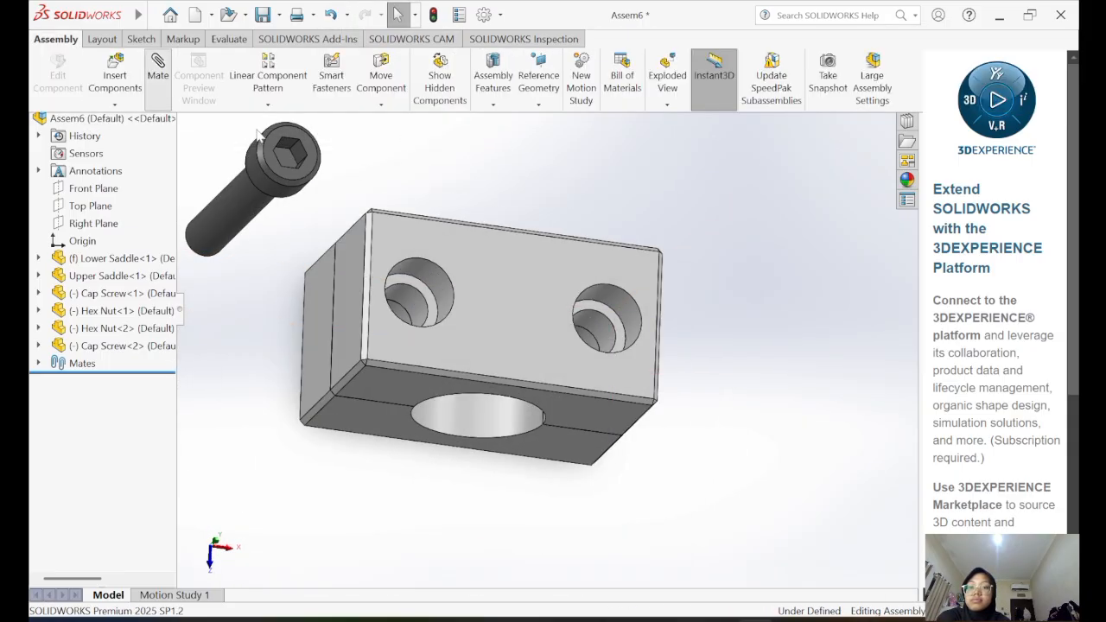
click(155, 78)
click(274, 215)
middle_drag(474, 168, 407, 277)
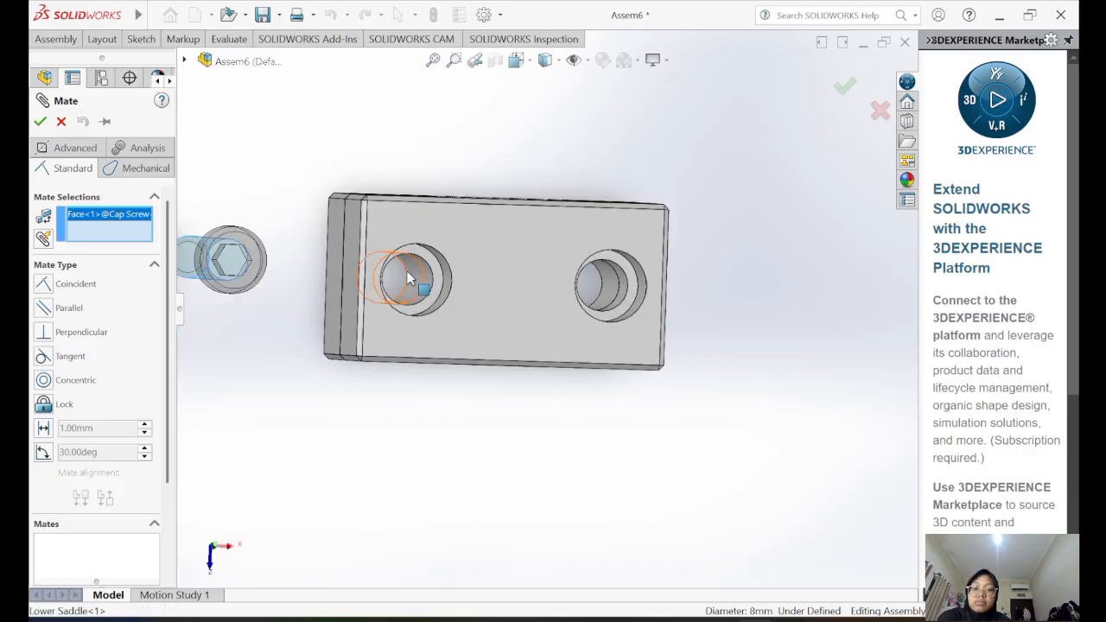
click(406, 279)
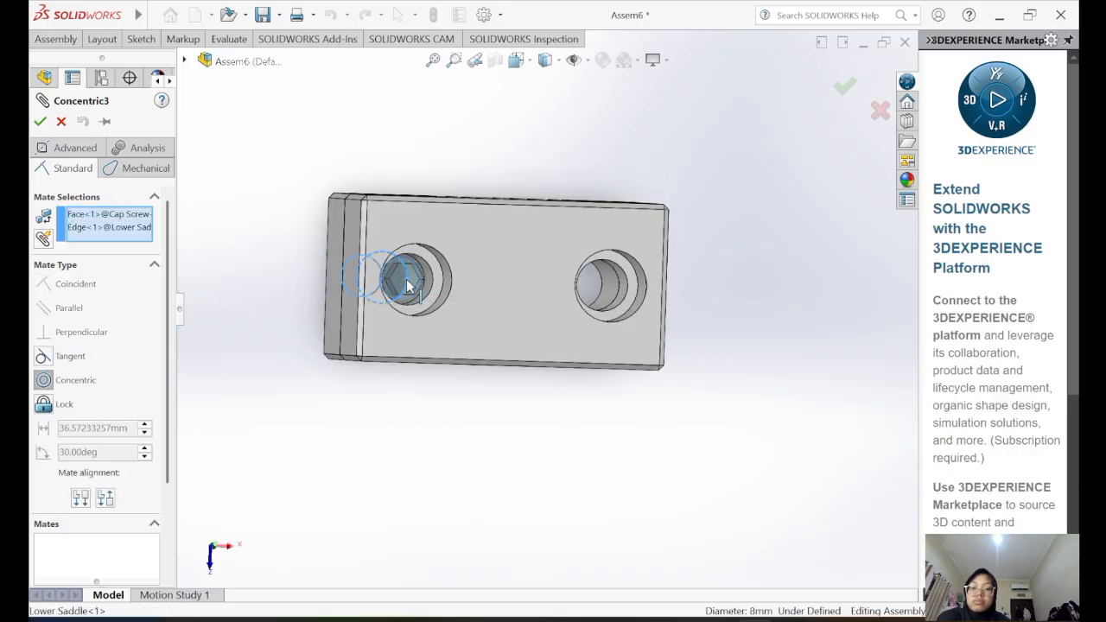
right_click(104, 227)
click(134, 257)
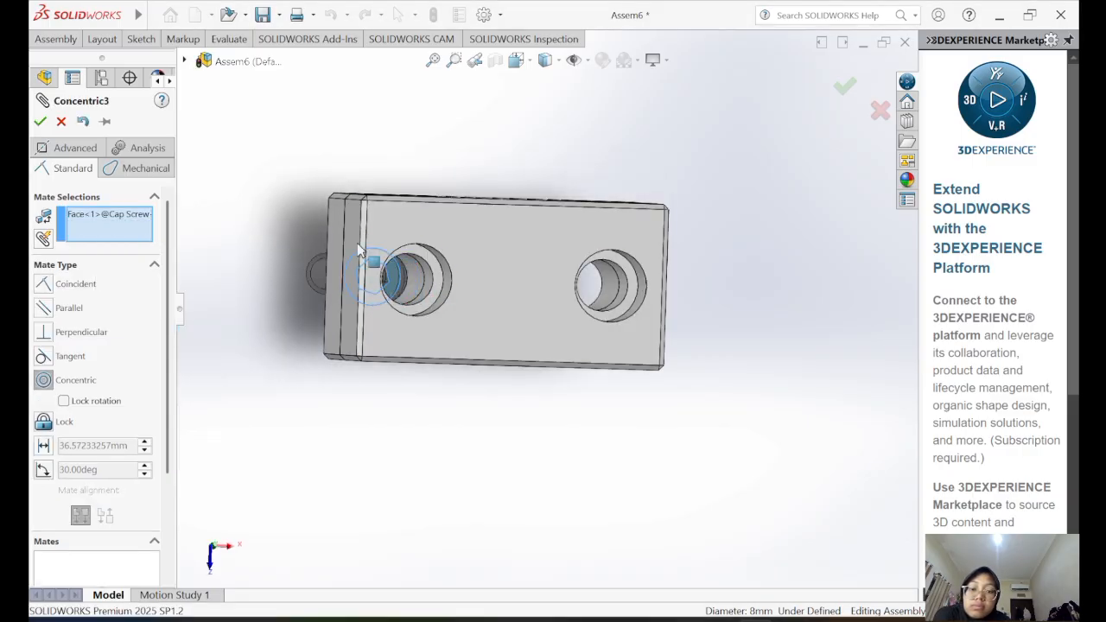
middle_drag(415, 285, 417, 291)
click(416, 289)
click(40, 122)
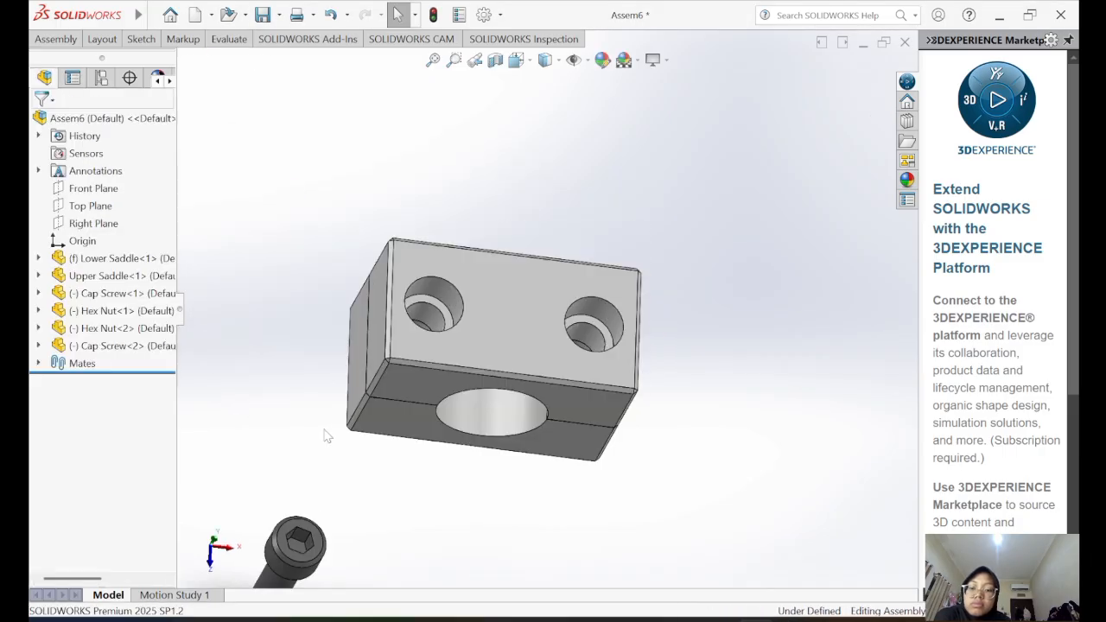
drag(296, 543, 304, 357)
click(330, 14)
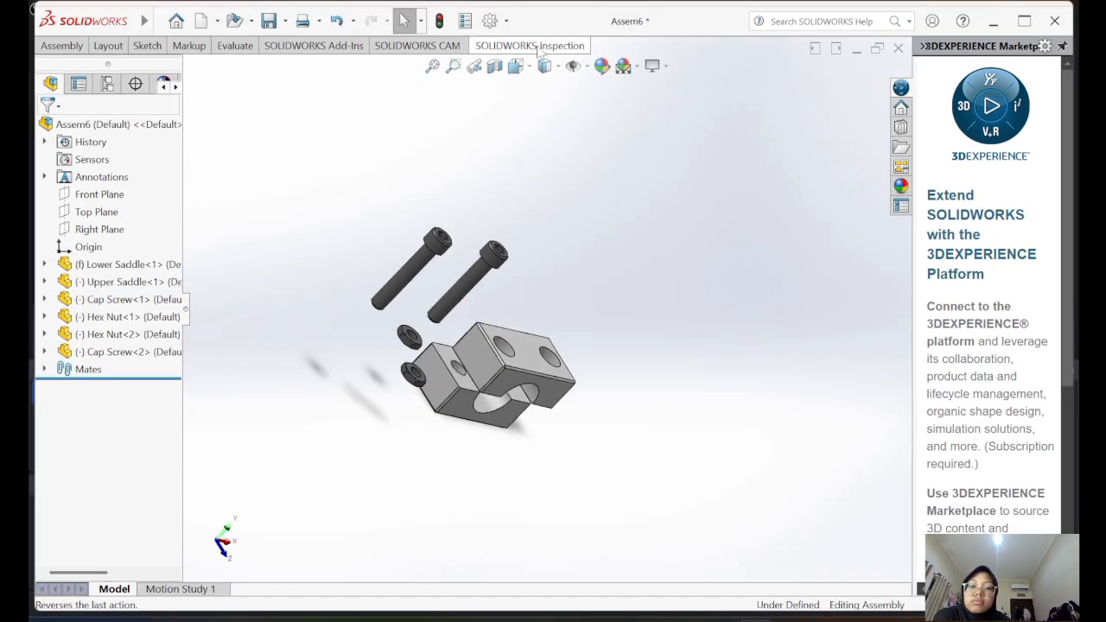
- Mate the Upper Saddle's end face coincident with the Lower Saddle's end face on the side facing the screws
middle_drag(605, 112, 699, 187)
scroll(682, 190, down, 3)
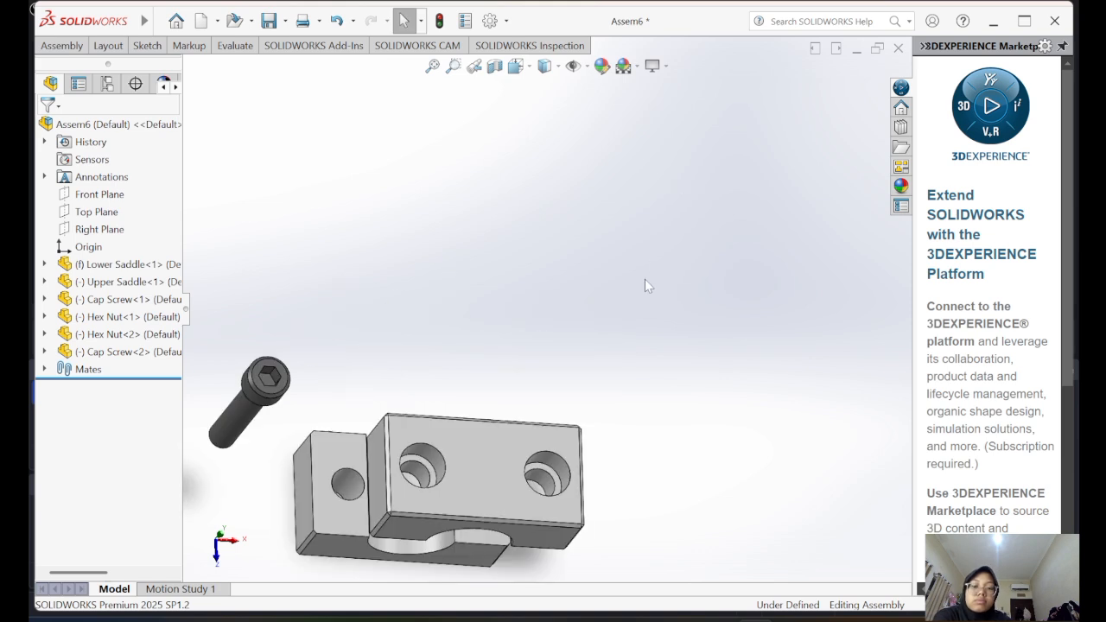
scroll(645, 280, up, 3)
click(1024, 21)
middle_drag(336, 386, 371, 376)
scroll(373, 410, down, 2)
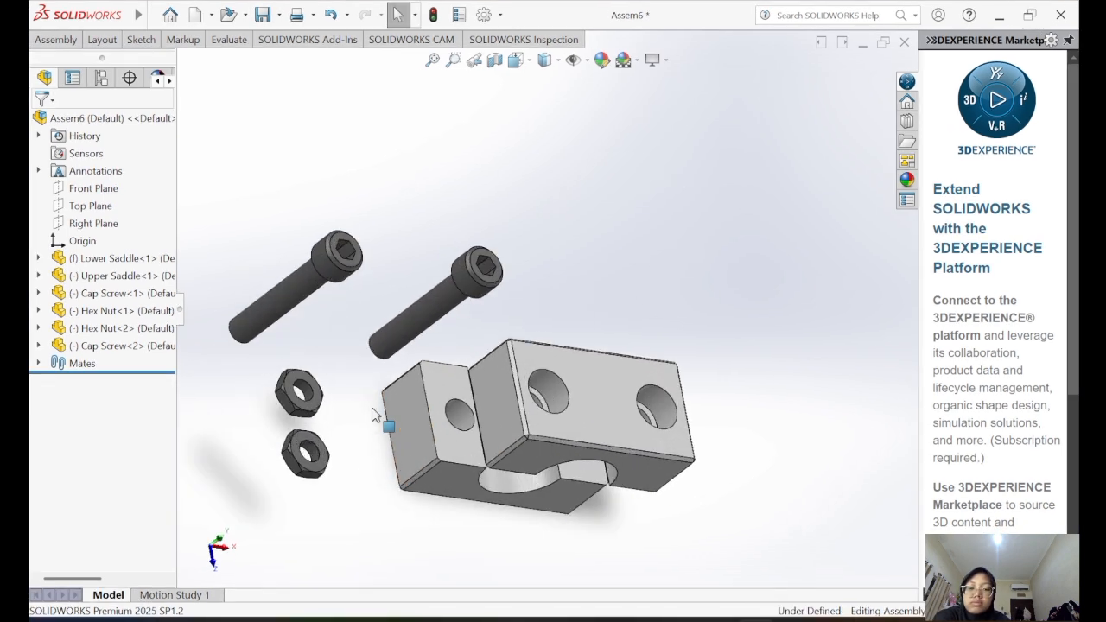
click(55, 40)
click(158, 71)
click(495, 402)
click(414, 431)
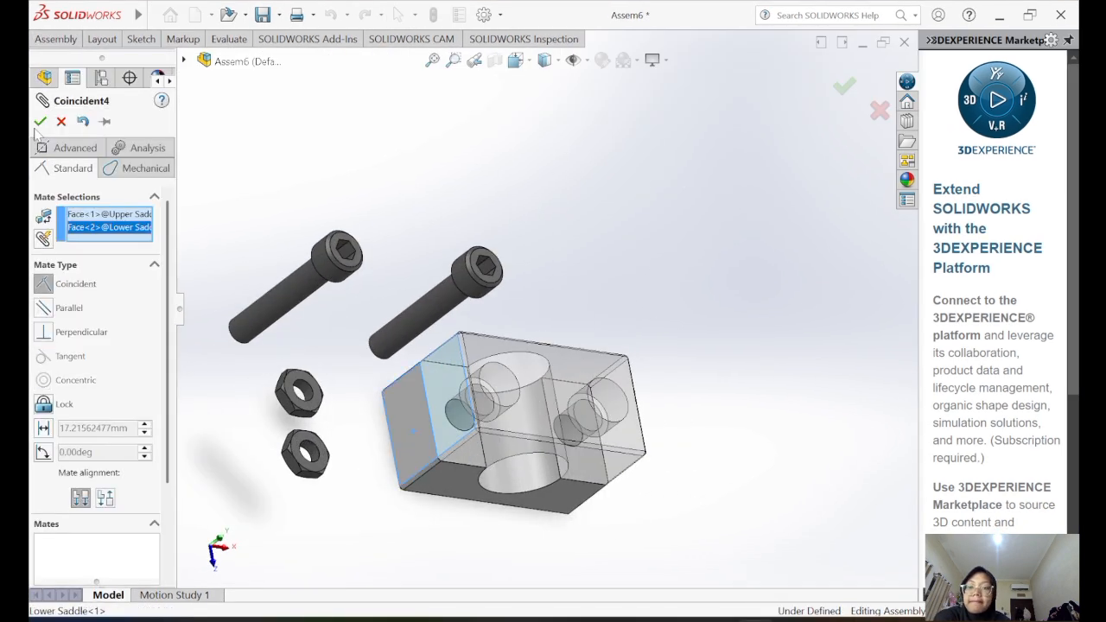
click(41, 122)
click(40, 122)
- Mate the shank of the Cap Screw farther from the saddles concentric with the Lower Saddle hole nearest the screws
click(308, 283)
click(56, 40)
click(158, 72)
middle_drag(552, 207, 532, 276)
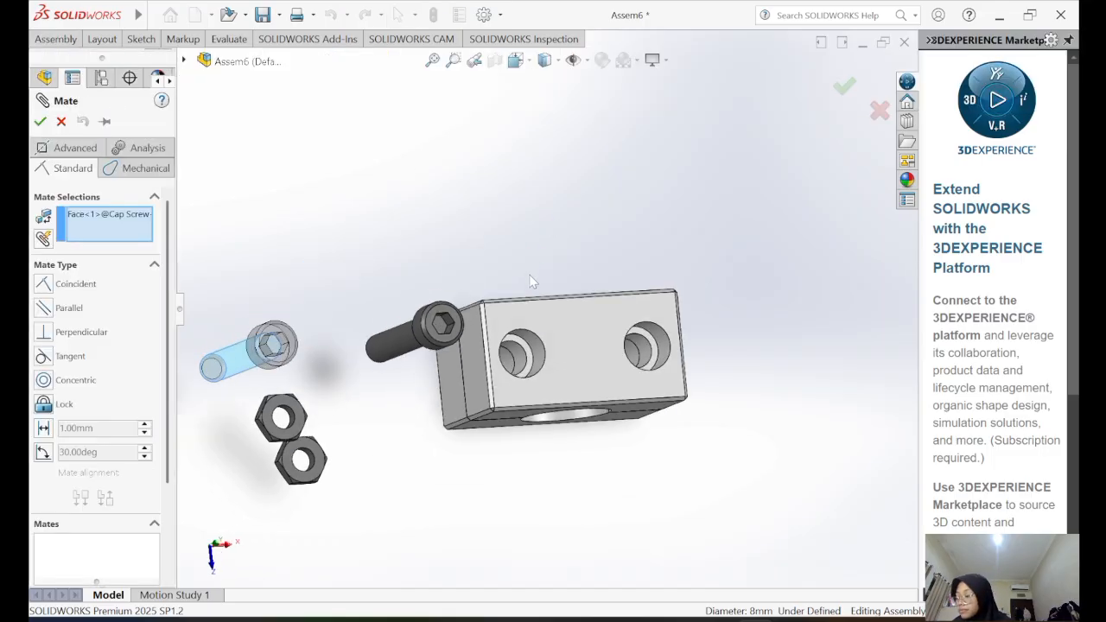
middle_drag(572, 386, 503, 447)
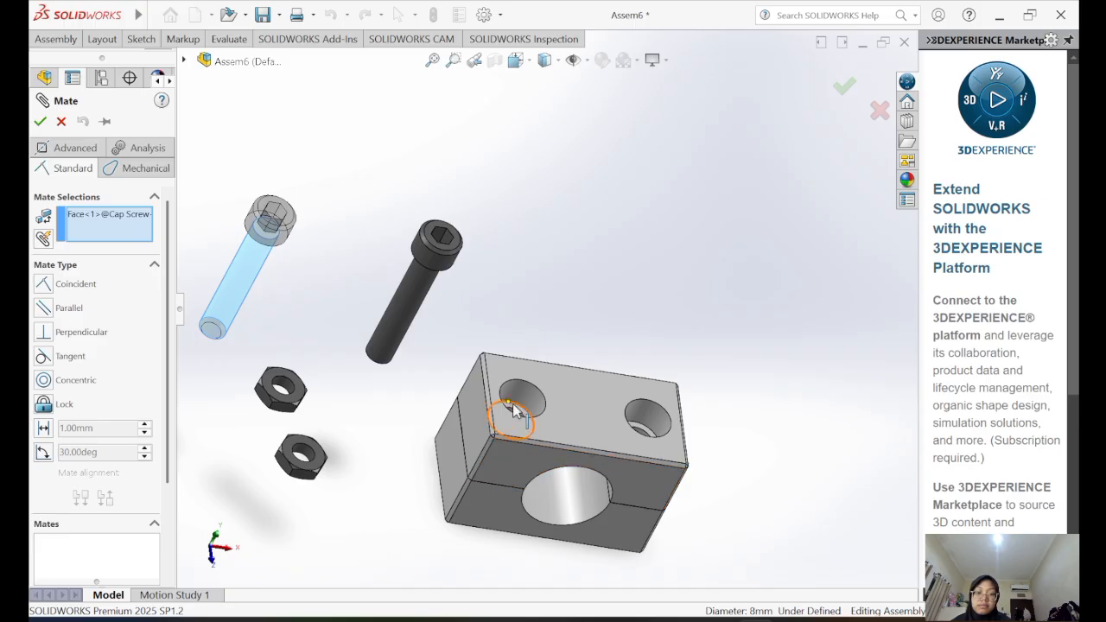
scroll(513, 411, down, 4)
click(517, 406)
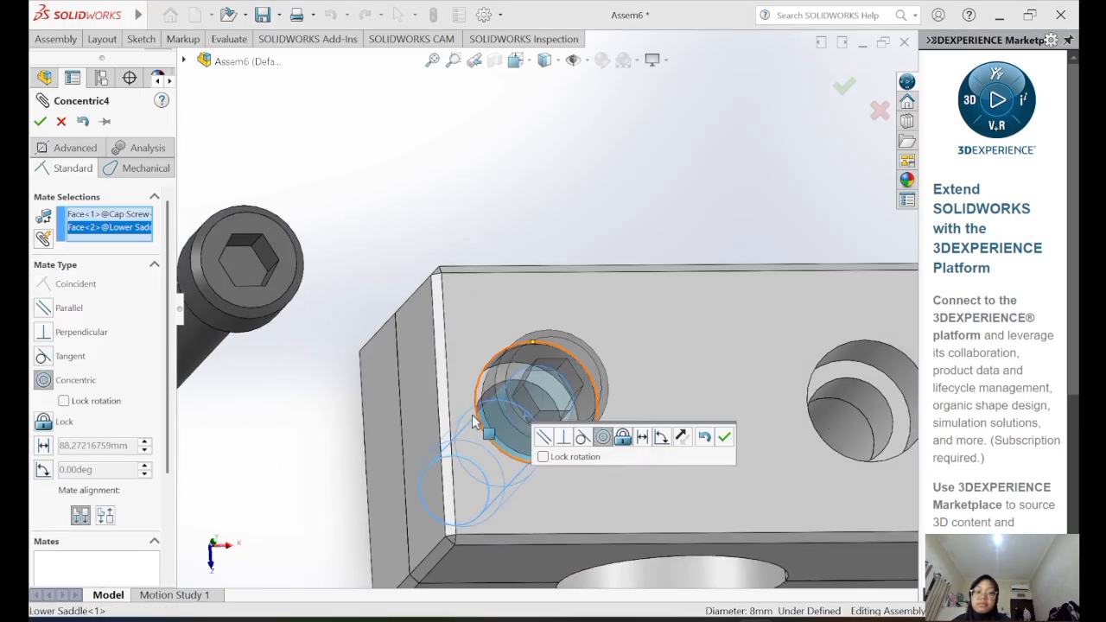
double_click(40, 122)
- Pull the Cap Screw up out of its hole and mate its head's underside coincident with the Upper Saddle's counterbore seat
middle_drag(500, 371, 515, 264)
drag(545, 408, 646, 211)
click(57, 39)
click(469, 230)
click(57, 40)
click(158, 69)
middle_drag(366, 227, 769, 143)
click(769, 143)
middle_drag(814, 218, 669, 263)
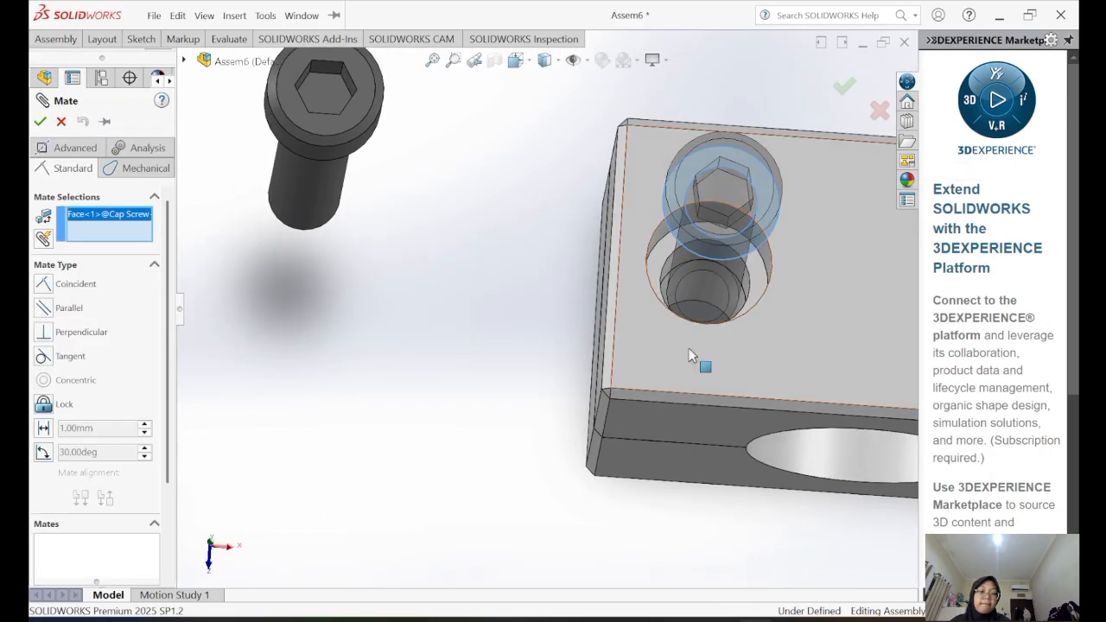
click(654, 269)
key(Return)
key(Return)
- Mate the bore of the Hex Nut nearest the saddles concentric with the shank of the Cap Screw seated in the saddles
scroll(609, 298, up, 1)
scroll(754, 290, down, 1)
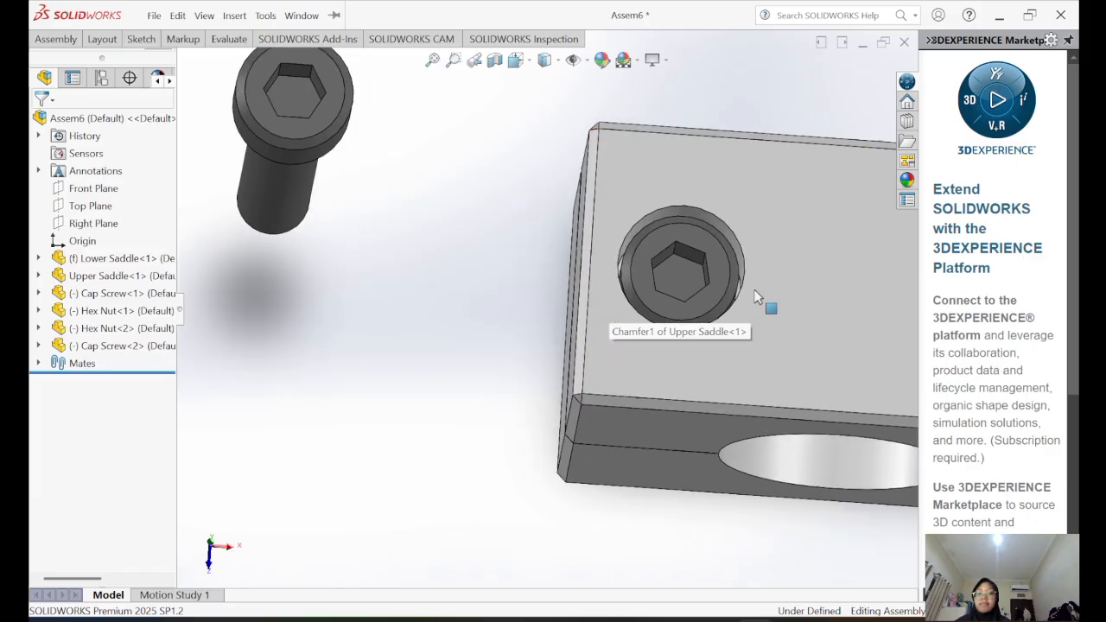
middle_drag(754, 297, 783, 298)
scroll(782, 290, up, 1)
scroll(782, 290, down, 1)
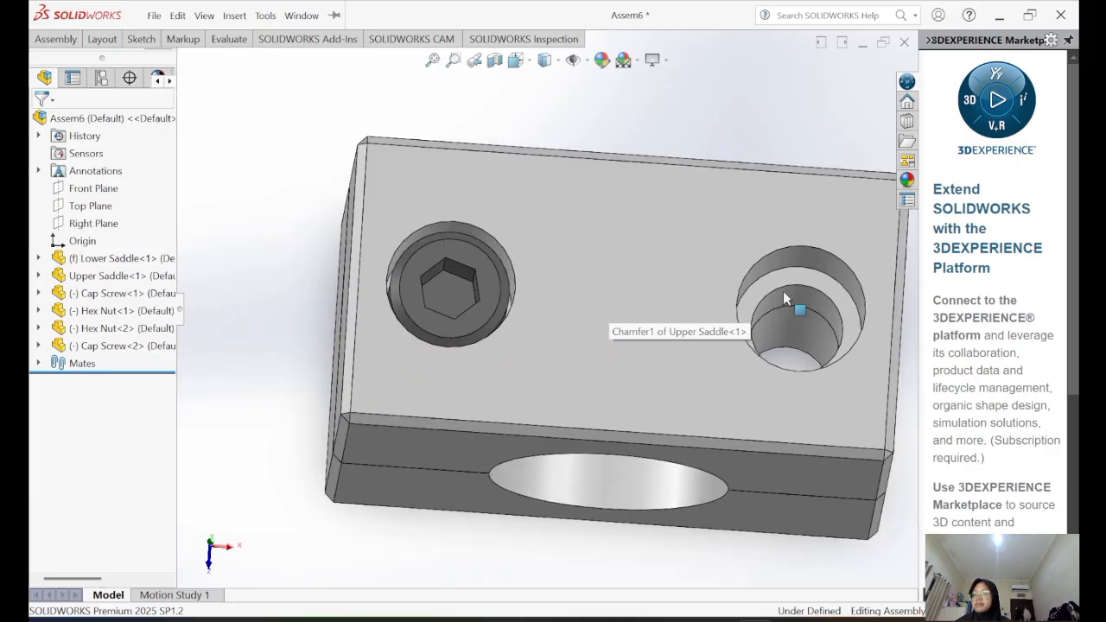
scroll(783, 291, up, 1)
scroll(783, 290, down, 1)
middle_drag(783, 290, 478, 489)
scroll(478, 489, up, 5)
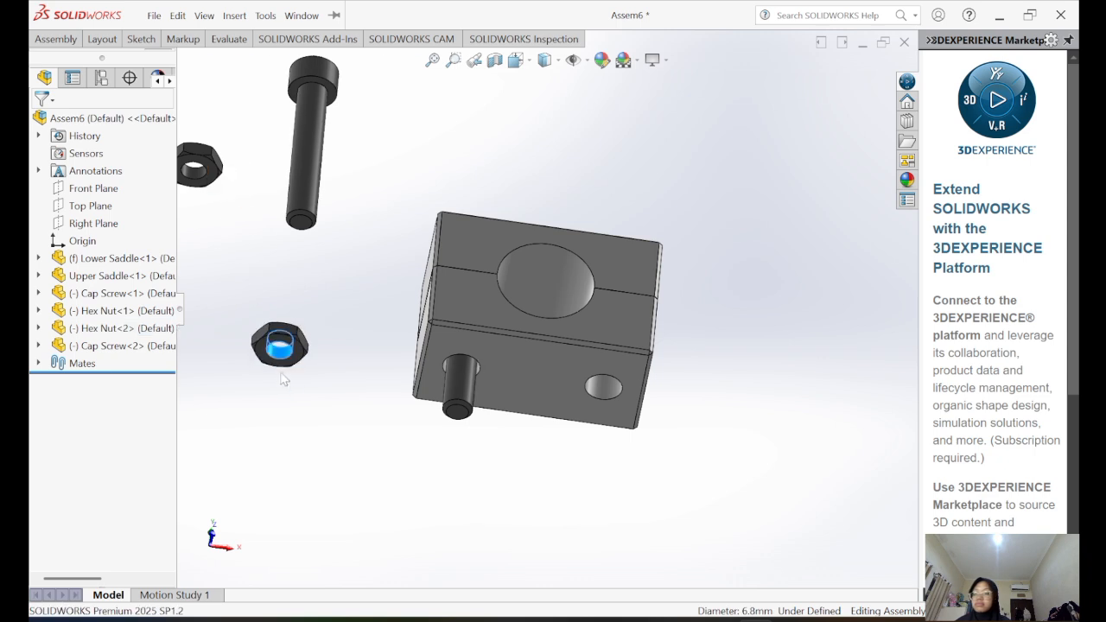
click(71, 39)
click(158, 85)
right_click(117, 211)
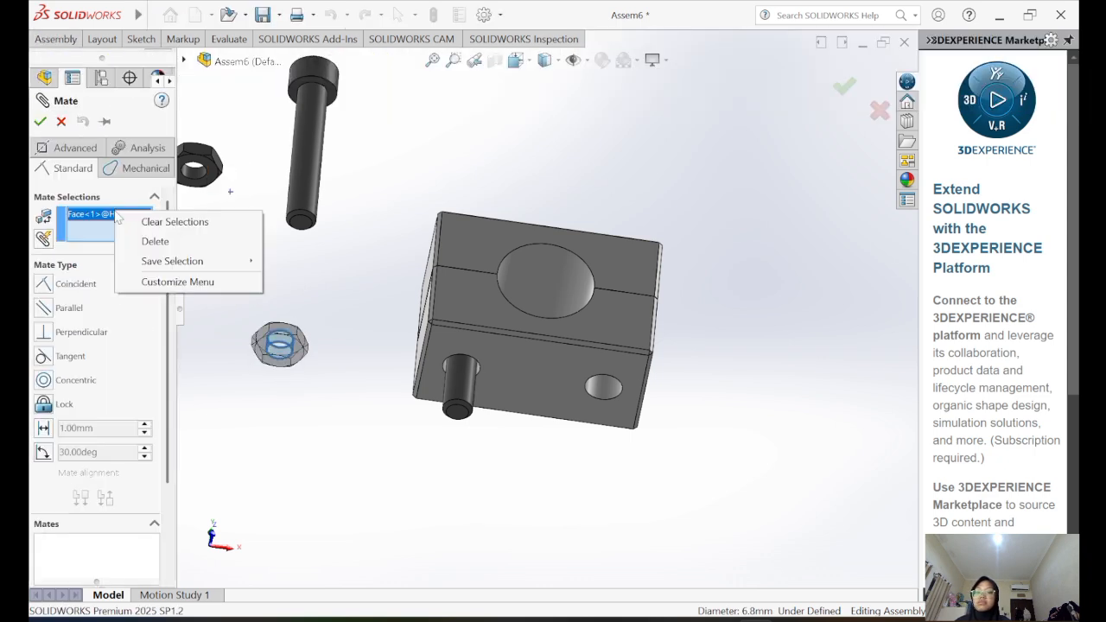
click(149, 241)
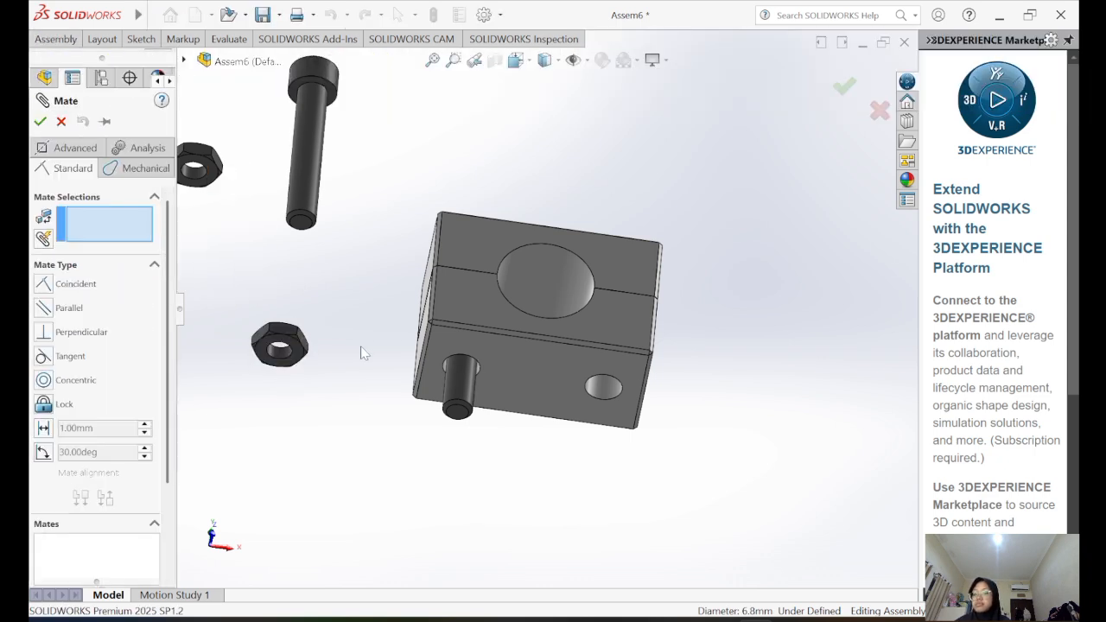
click(278, 345)
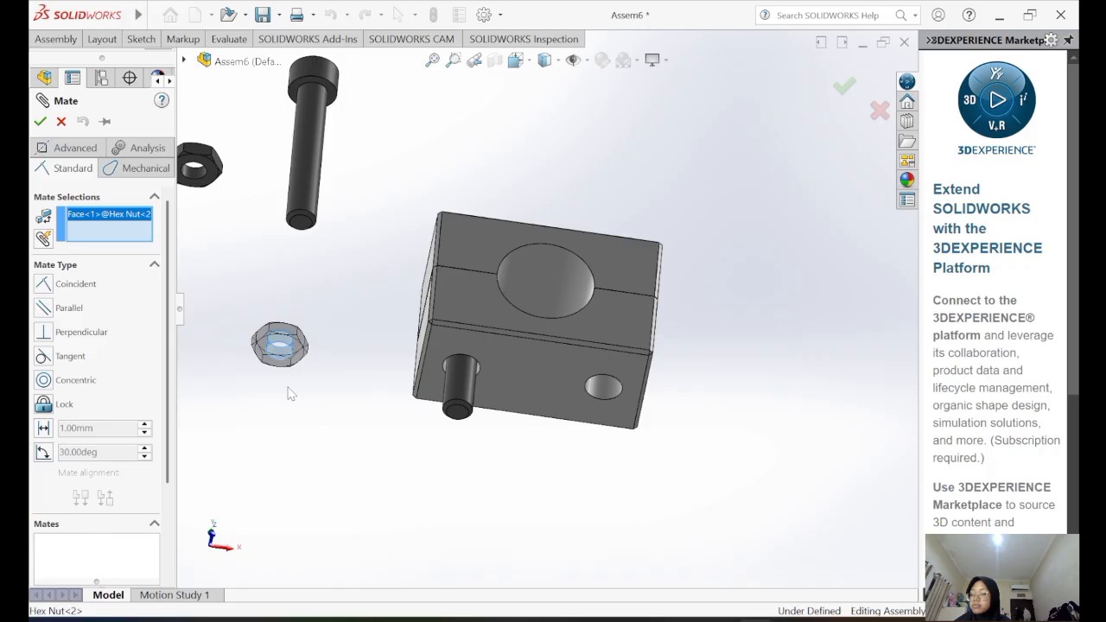
click(415, 402)
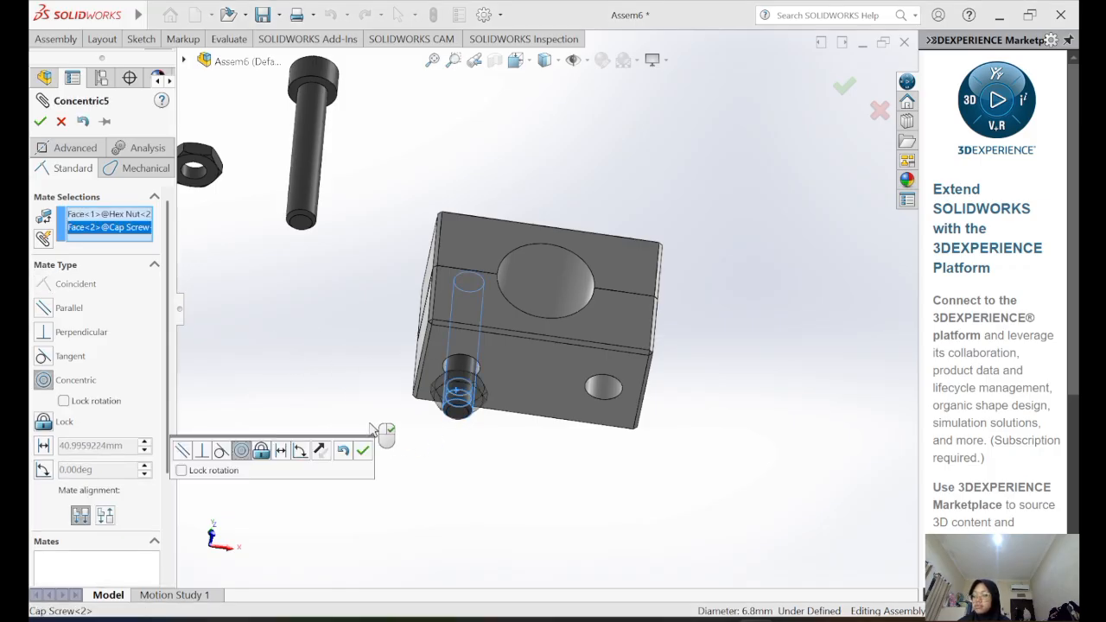
click(41, 121)
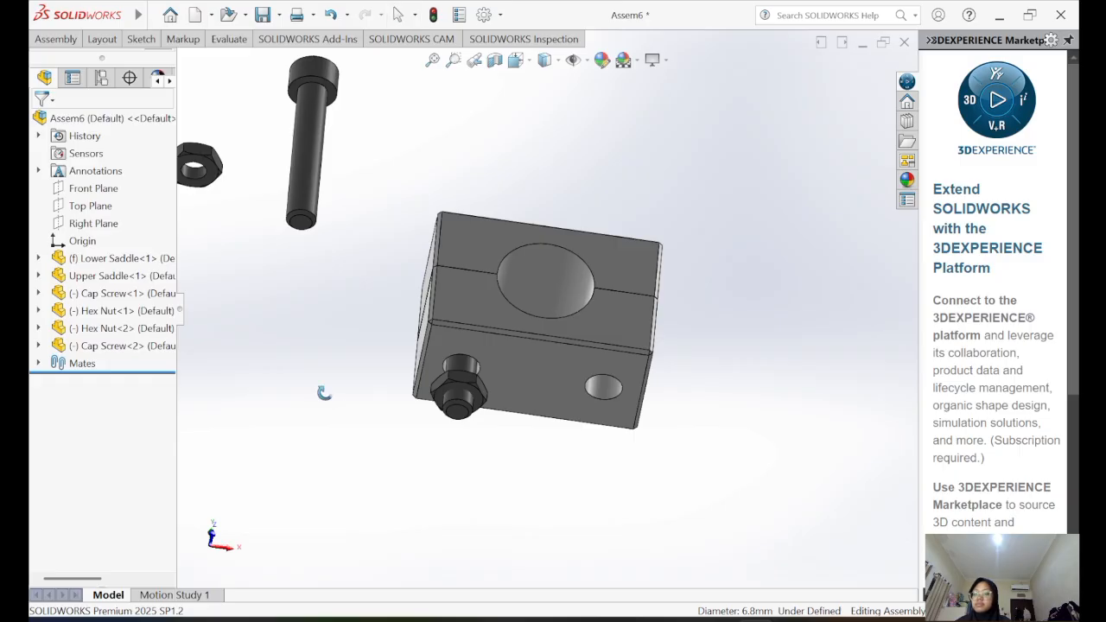
- Add a 5 mm distance mate between the fitted Hex Nut's upper face and the Lower Saddle's underside
middle_drag(324, 393, 348, 441)
scroll(353, 429, down, 3)
middle_drag(525, 351, 406, 473)
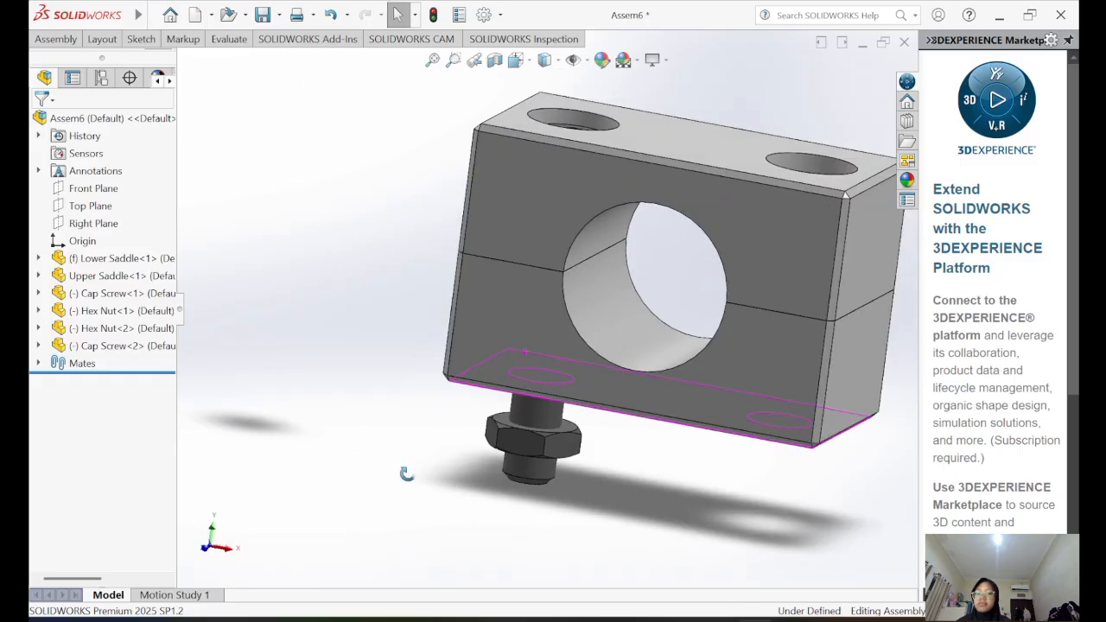
click(57, 43)
click(153, 74)
scroll(407, 401, down, 2)
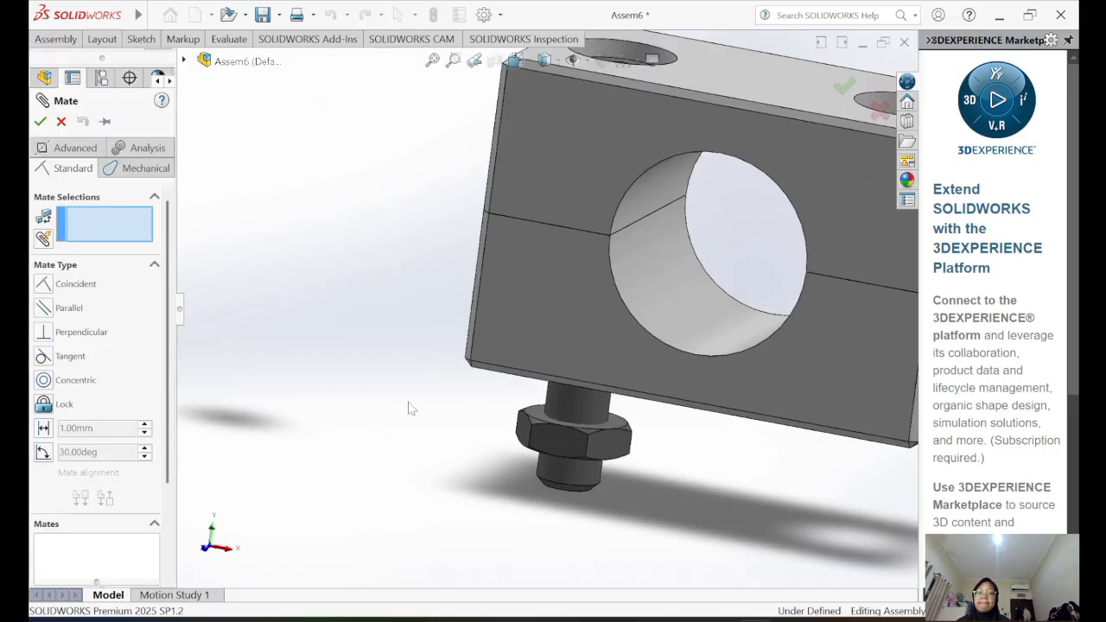
middle_drag(730, 501, 748, 407)
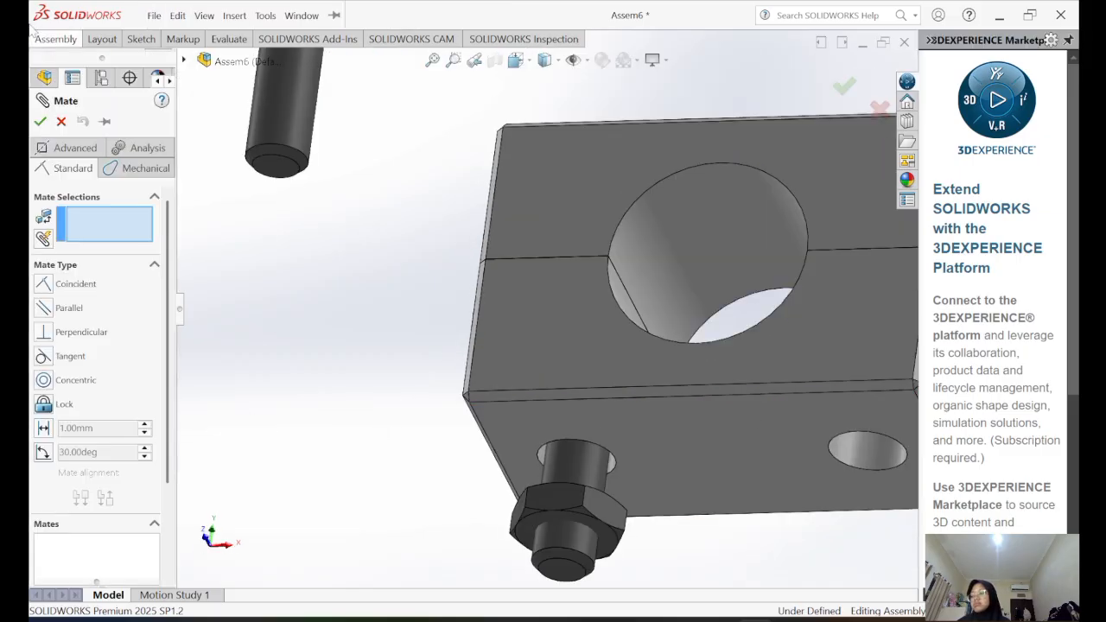
middle_drag(332, 363, 388, 518)
click(505, 435)
middle_drag(507, 435, 577, 346)
click(575, 373)
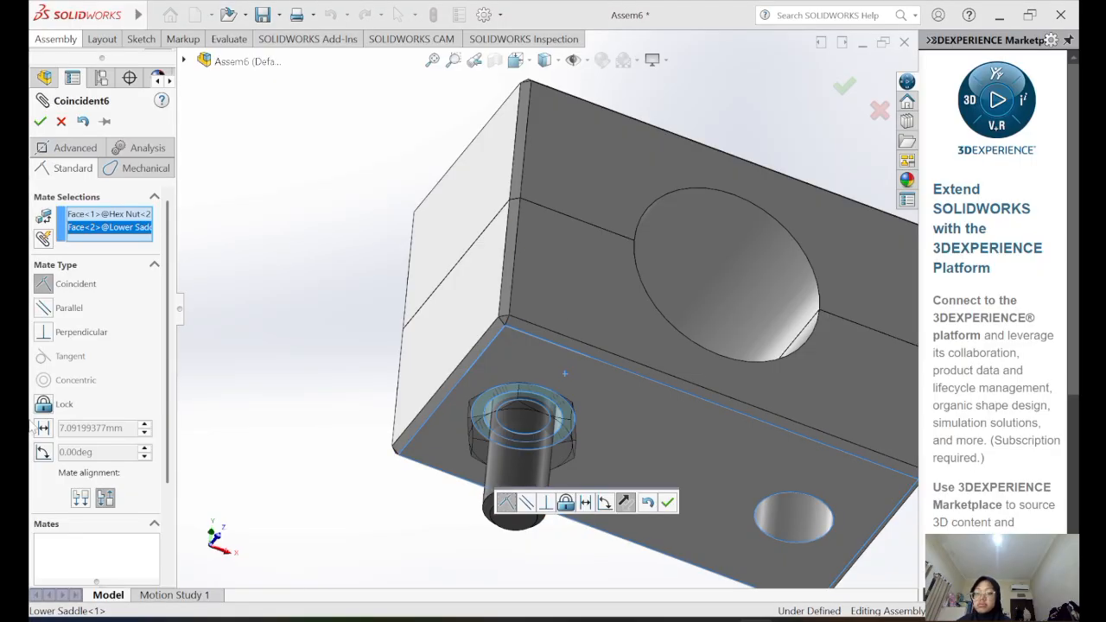
click(43, 428)
text(5)
key(Return)
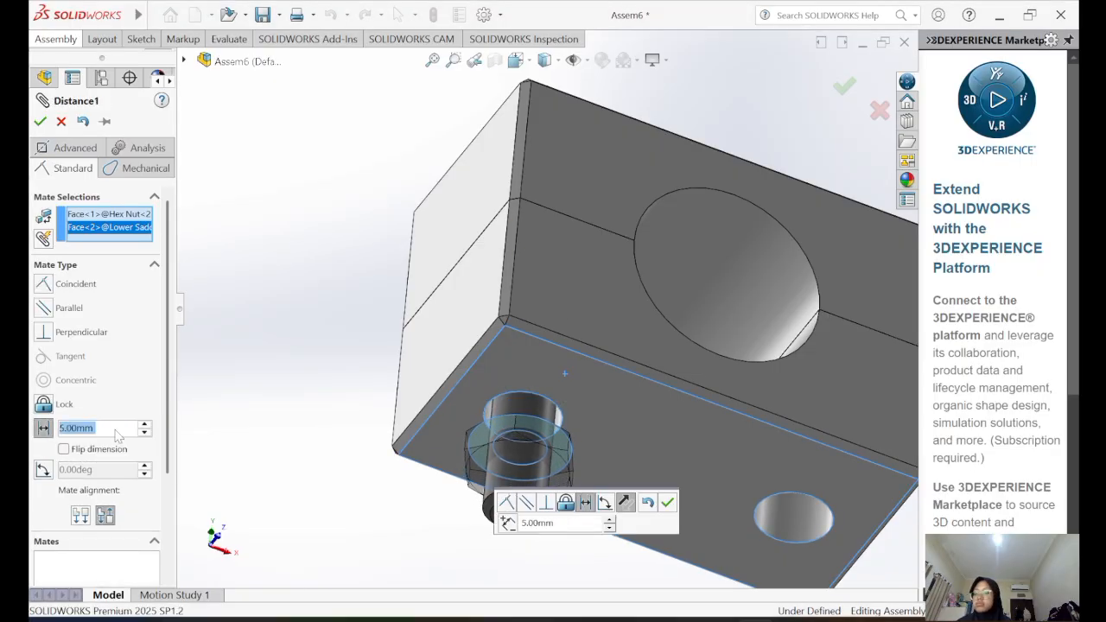
click(41, 122)
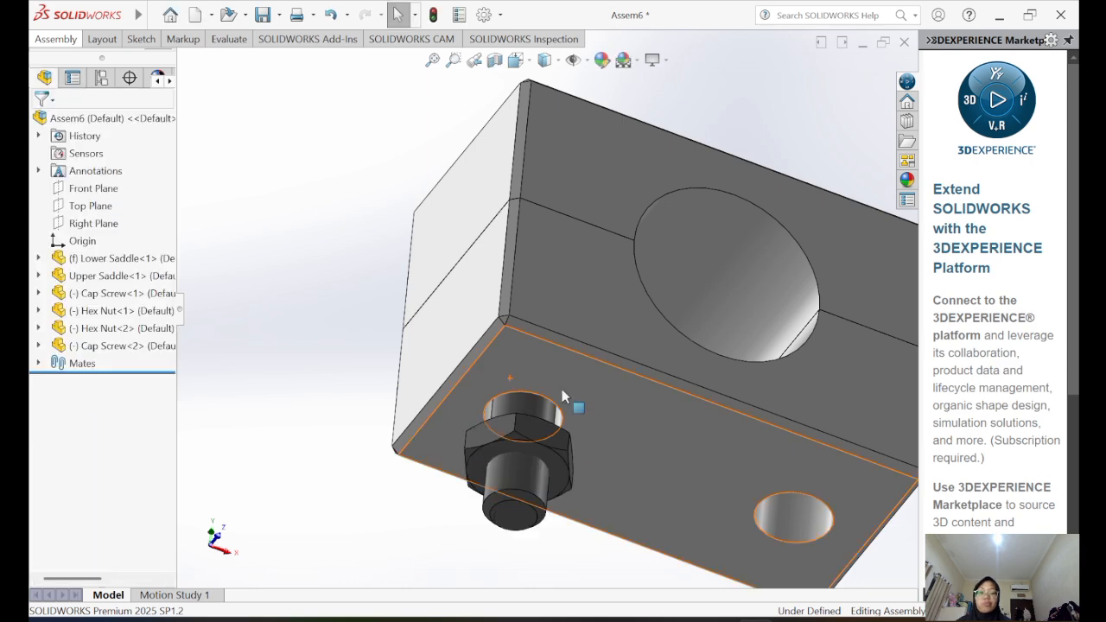
- Move the loose Cap Screw across to the side of the saddles with the empty counterbored hole
middle_drag(548, 413, 555, 501)
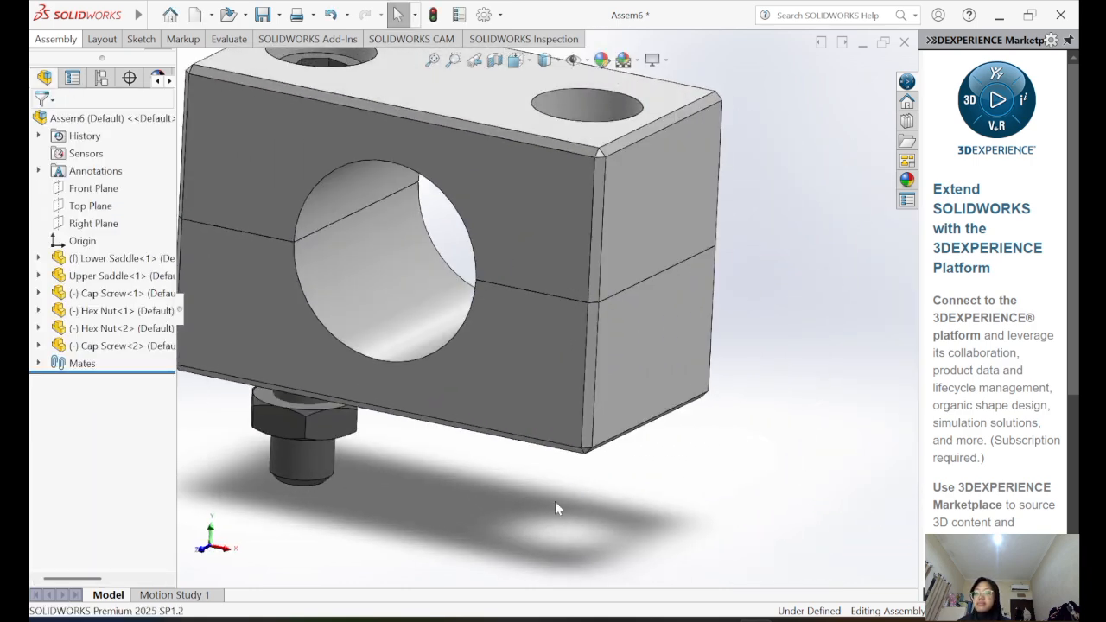
scroll(517, 337, up, 6)
drag(377, 138, 717, 221)
middle_drag(578, 164, 572, 257)
scroll(571, 257, down, 2)
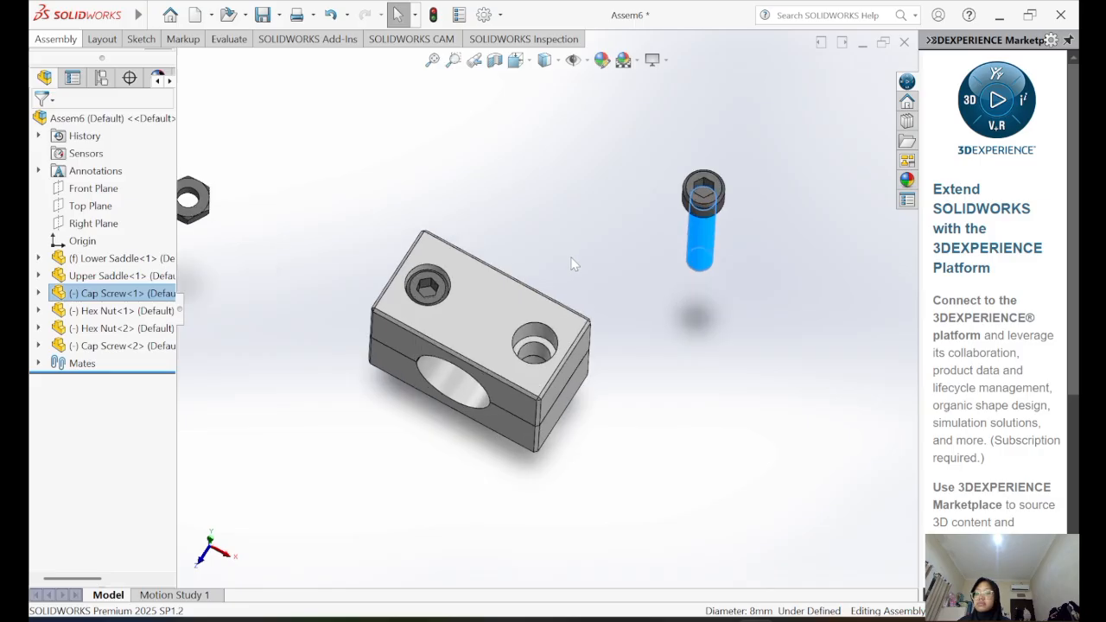
- Mate the loose Cap Screw's shank concentric with the Upper Saddle's empty counterbored hole
click(55, 39)
click(158, 64)
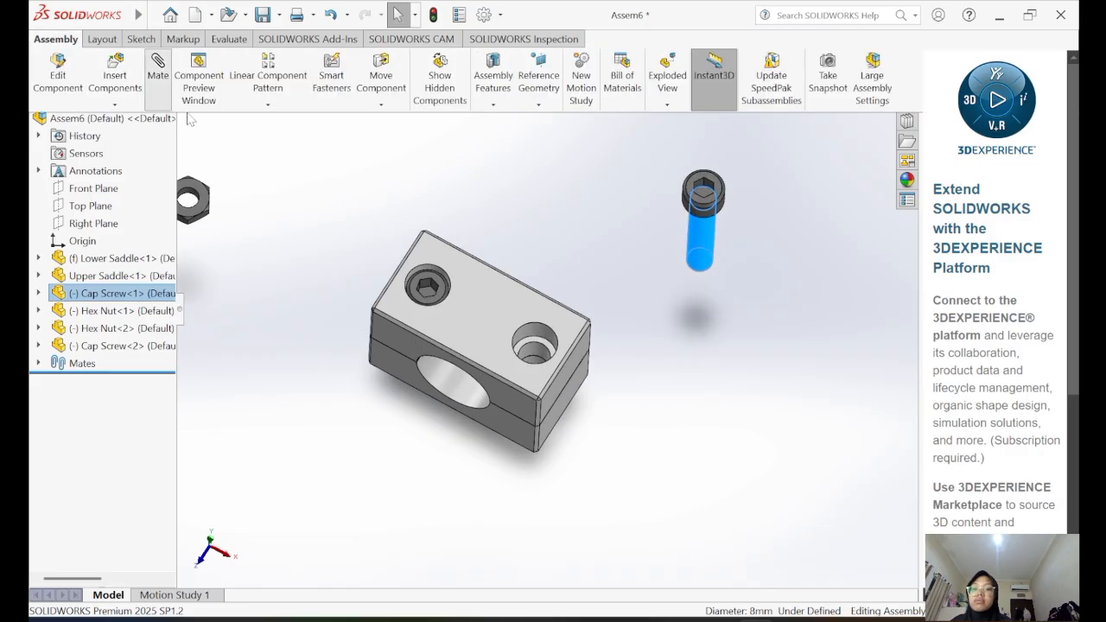
click(532, 326)
middle_drag(609, 379, 615, 262)
click(41, 122)
click(41, 122)
- Mate the underside of the second Cap Screw's head coincident with the seat of its counterbore in the Upper Saddle
middle_drag(494, 324, 497, 275)
middle_drag(584, 188, 609, 214)
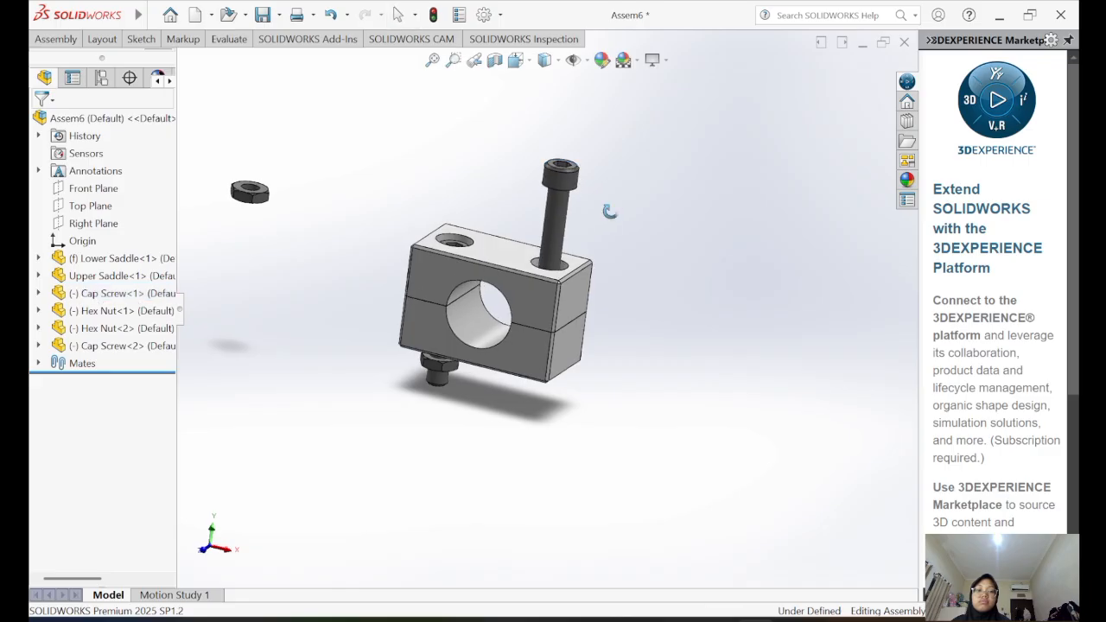
scroll(614, 205, down, 5)
middle_drag(524, 266, 533, 186)
click(56, 40)
click(157, 67)
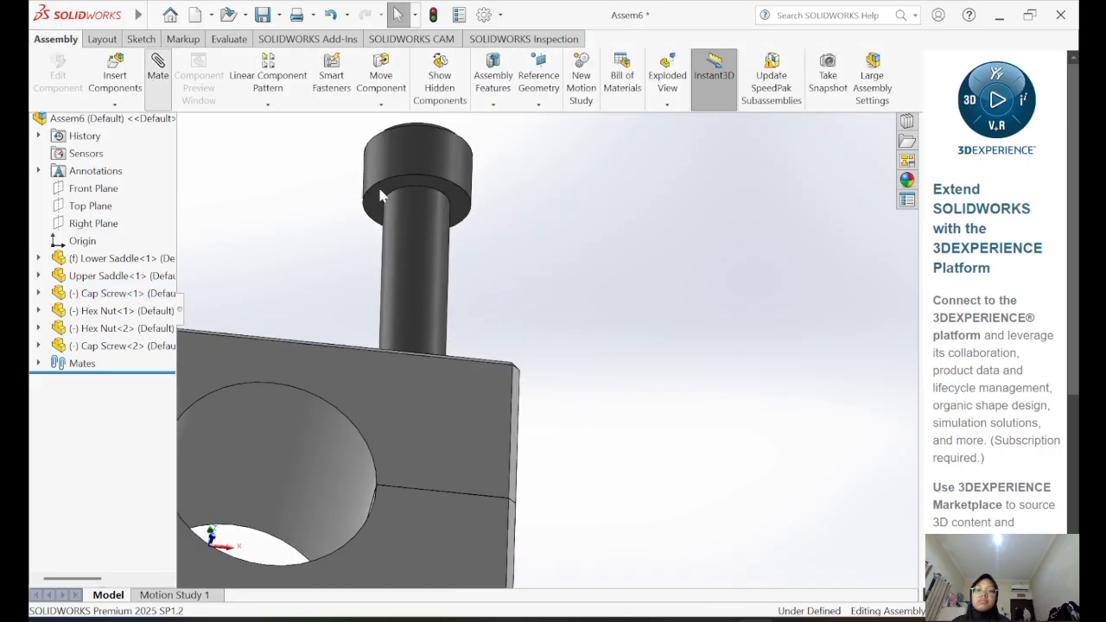
click(40, 121)
- Move the loose Hex Nut below the saddles, near the end of the second Cap Screw
middle_drag(321, 330, 298, 281)
scroll(294, 286, down, 3)
scroll(289, 289, up, 8)
drag(189, 367, 494, 481)
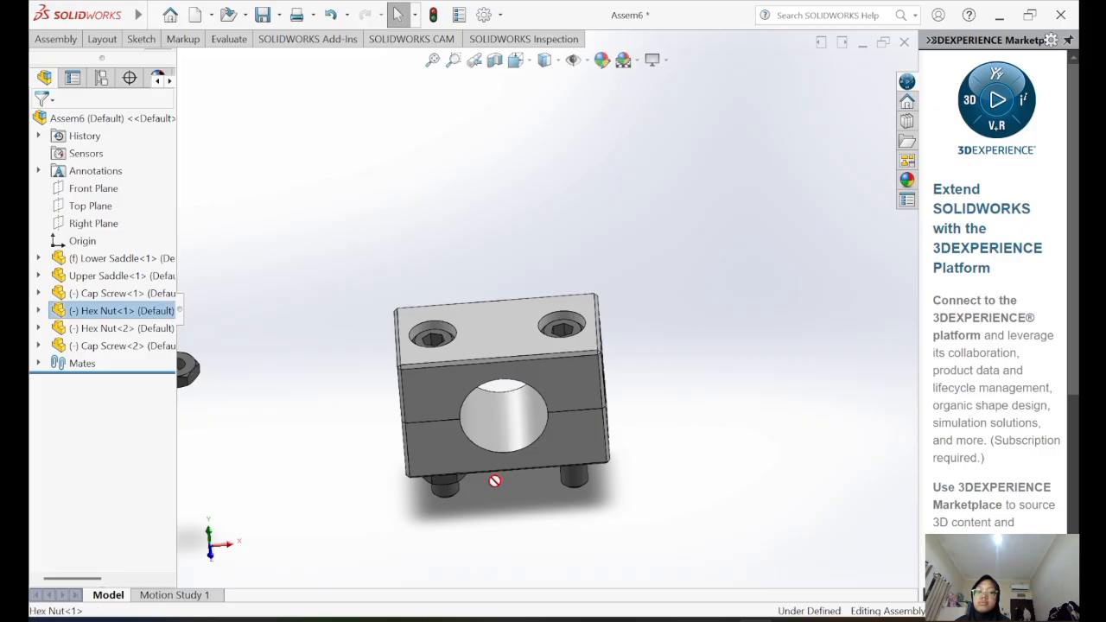
drag(197, 371, 573, 543)
scroll(573, 526, up, 2)
scroll(520, 417, down, 5)
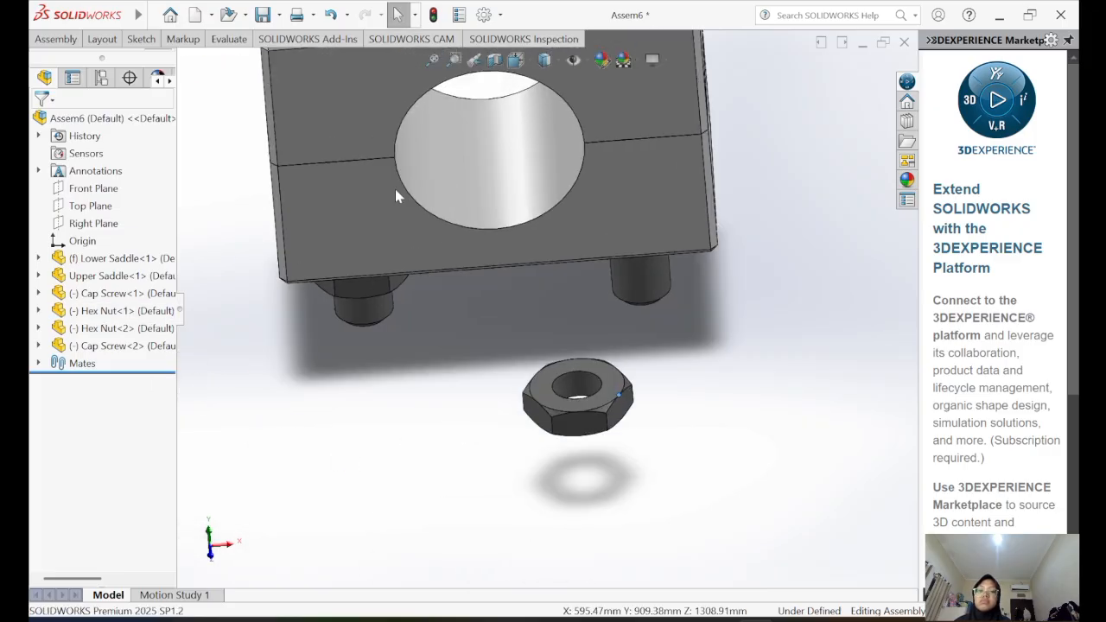
- Mate the loose Hex Nut's bore concentric with the second Cap Screw's shank
click(60, 39)
click(156, 84)
click(579, 383)
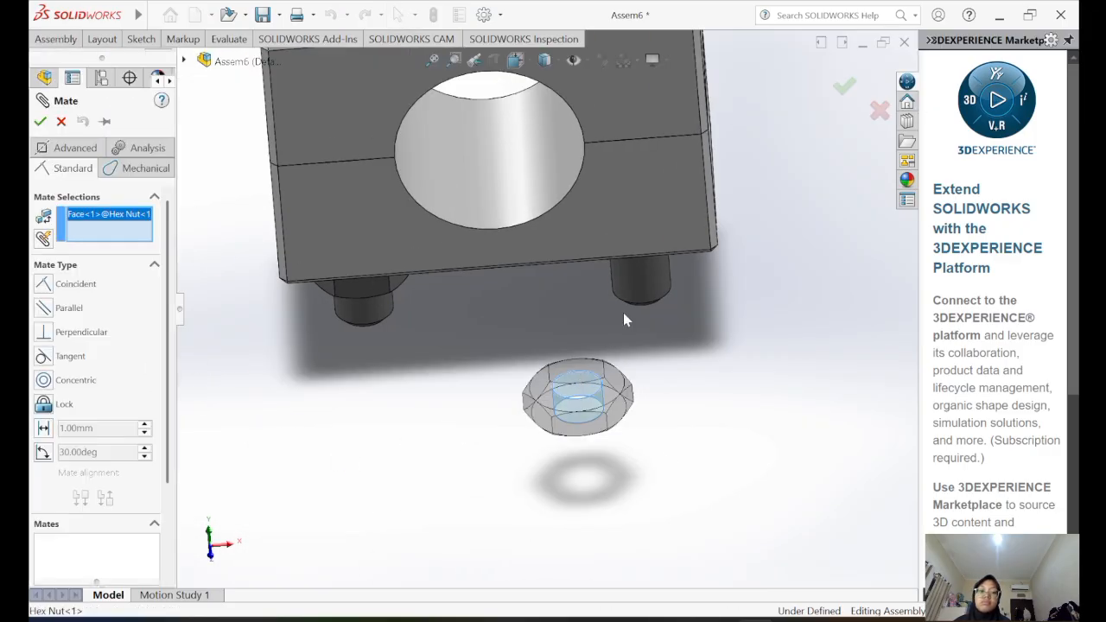
click(640, 287)
click(40, 120)
click(40, 120)
- Add a 5 mm distance mate between the second Hex Nut's upper face and the Lower Saddle's underside
middle_drag(675, 420, 648, 335)
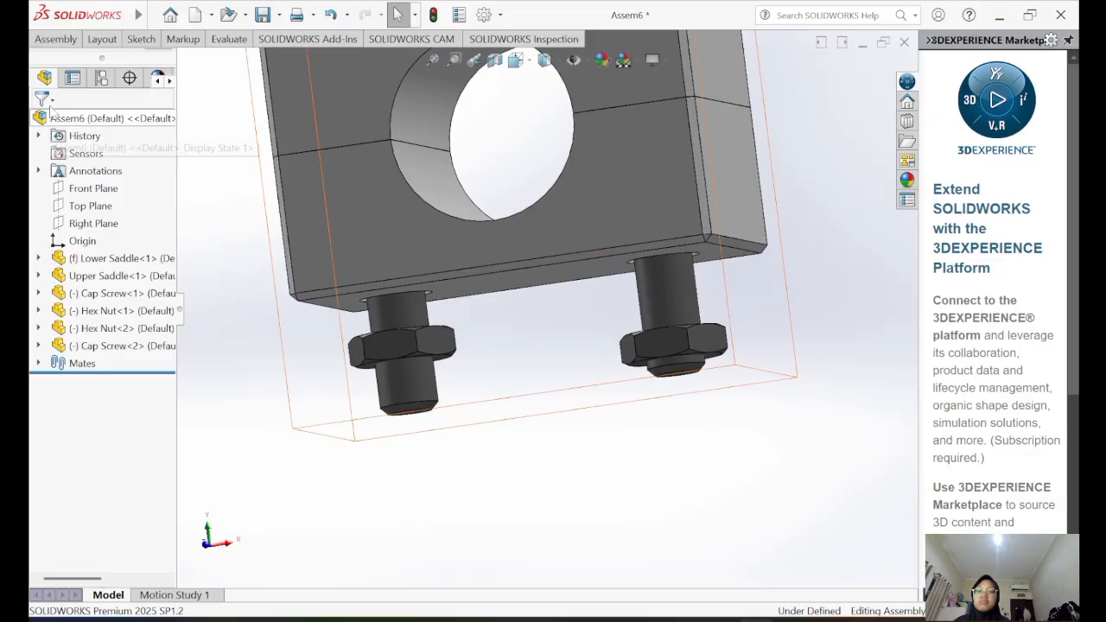
click(57, 40)
click(158, 84)
middle_drag(755, 403, 753, 460)
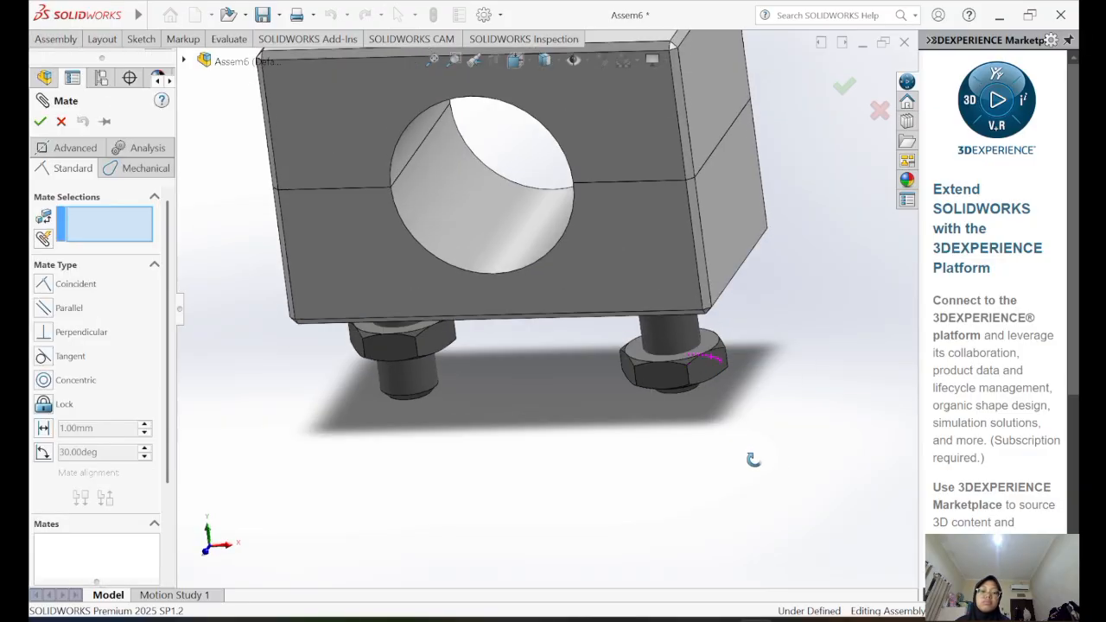
click(694, 355)
middle_drag(740, 380, 731, 285)
click(695, 281)
click(44, 431)
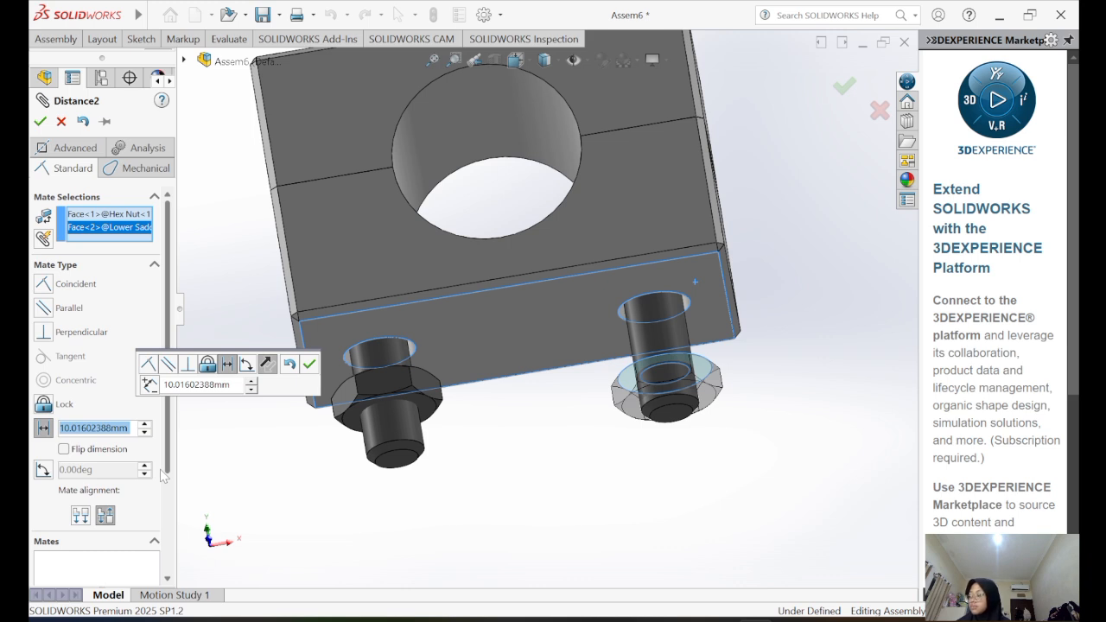
text(5)
key(Return)
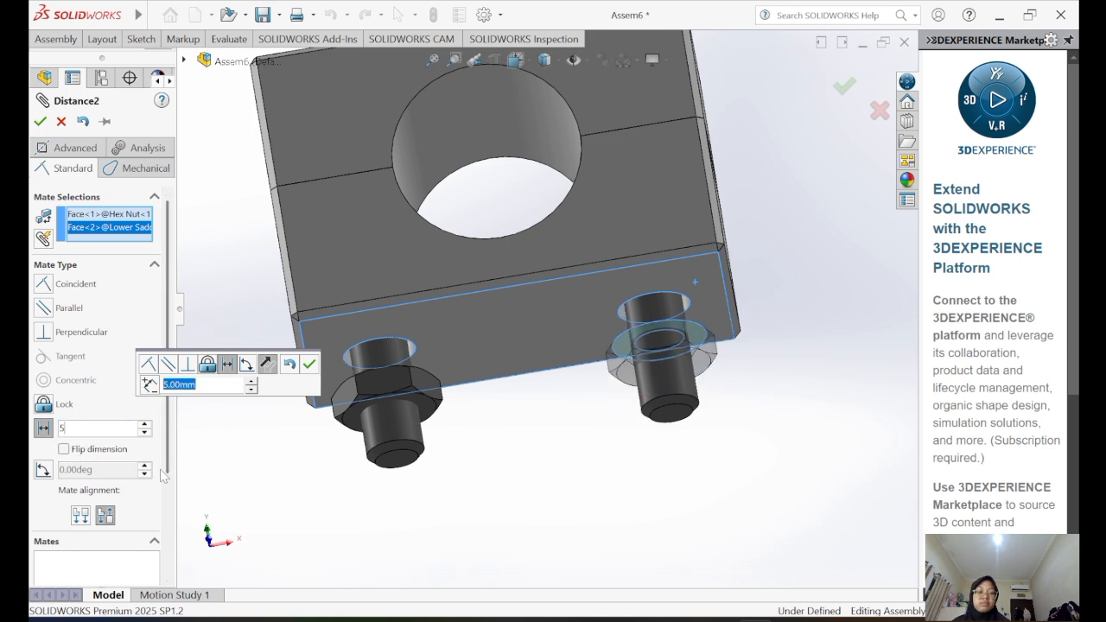
click(40, 121)
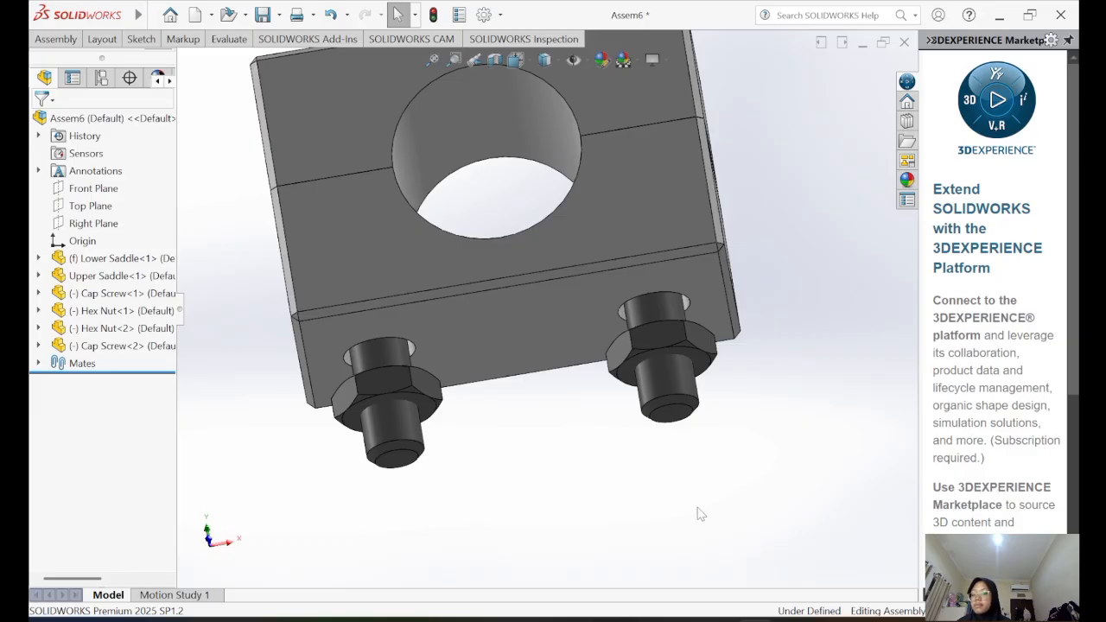
- Mate a hex socket face of the second Cap Screw parallel to the Upper Saddle's front face
middle_drag(697, 507, 696, 572)
scroll(631, 496, up, 2)
middle_drag(655, 459, 639, 357)
click(101, 39)
click(56, 39)
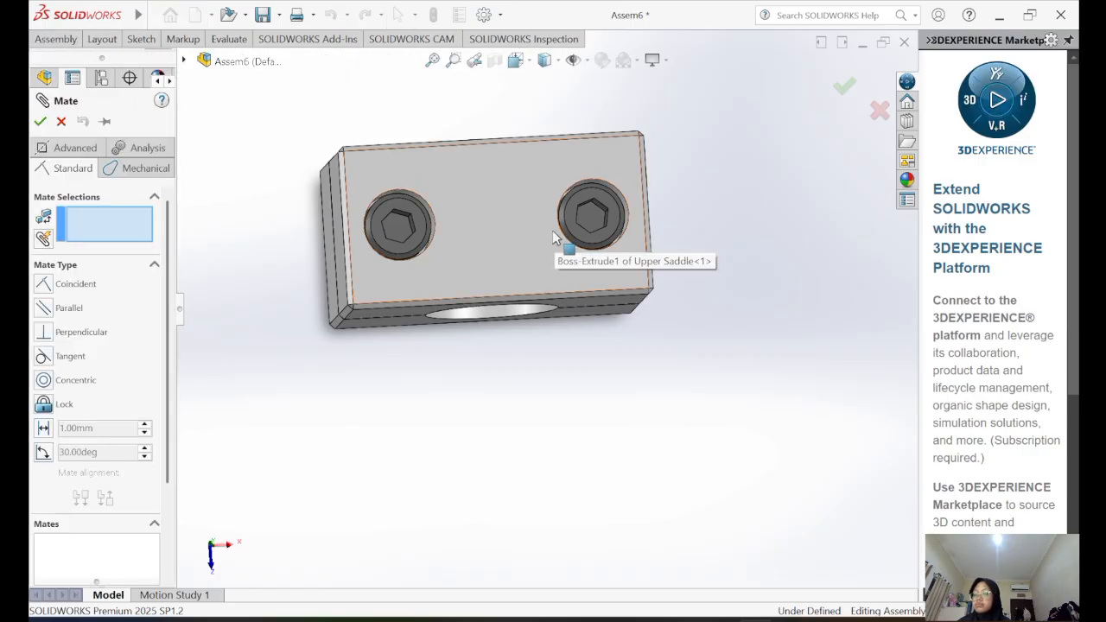
click(558, 232)
middle_drag(558, 231, 557, 186)
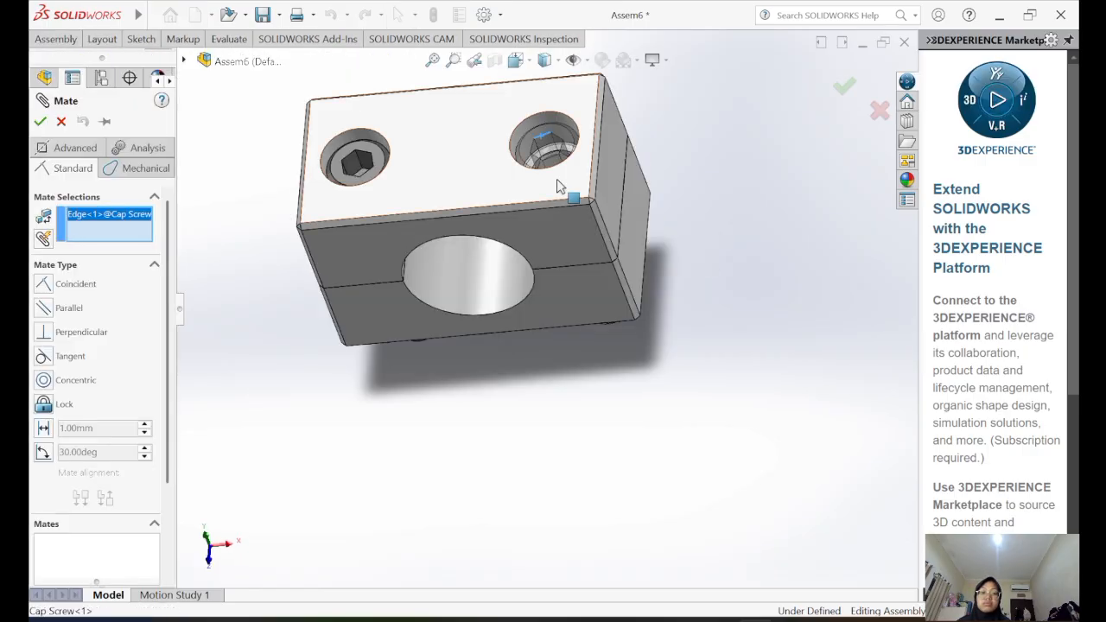
right_click(109, 216)
click(164, 218)
scroll(484, 173, down, 3)
click(581, 168)
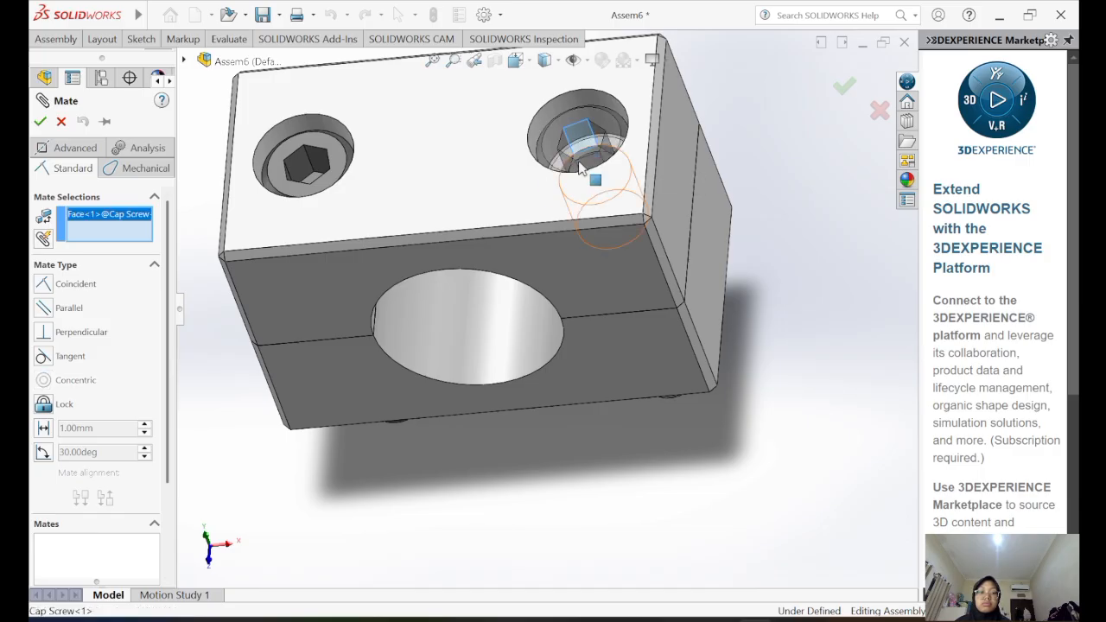
click(586, 288)
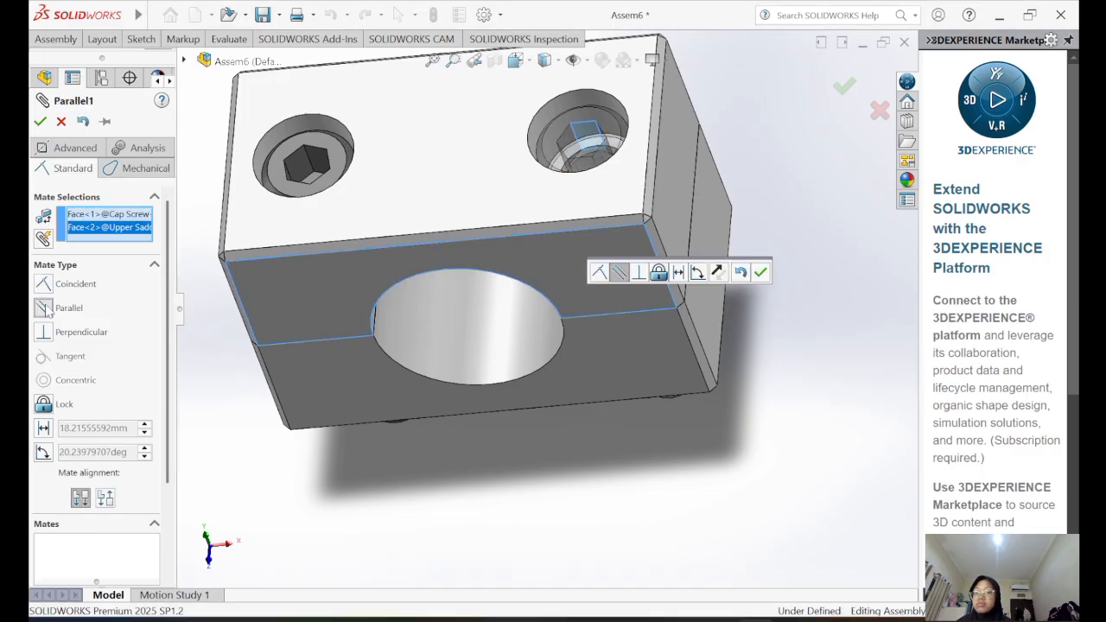
click(40, 121)
click(39, 121)
- Mate a hex socket face of the first Cap Screw parallel to the Upper Saddle's front face
middle_drag(298, 192, 357, 195)
click(57, 39)
click(158, 65)
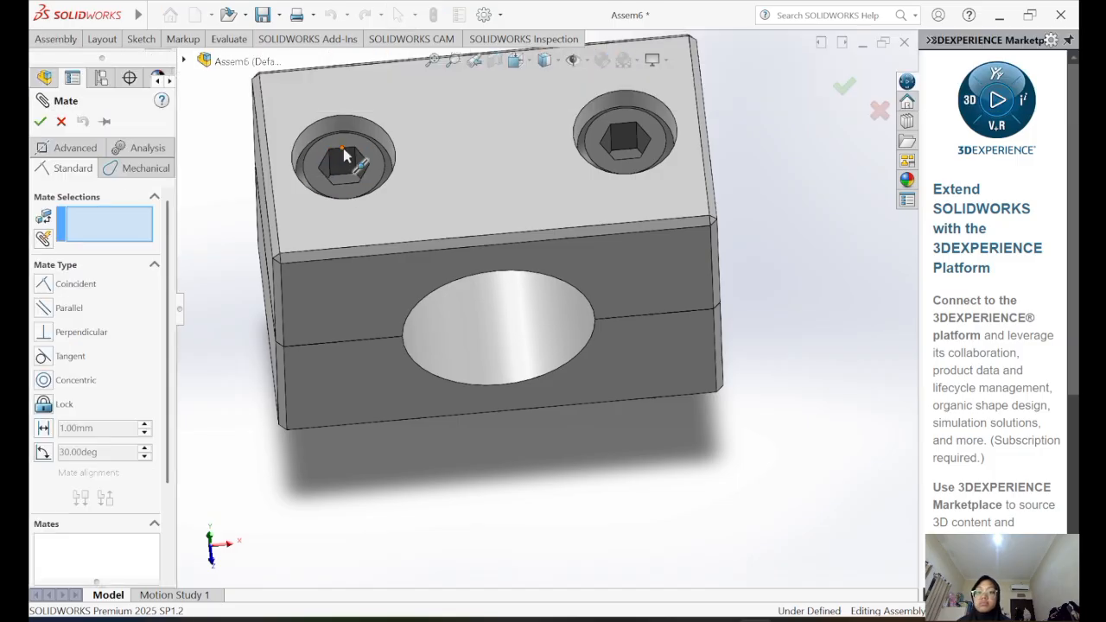
click(319, 170)
click(366, 291)
click(40, 121)
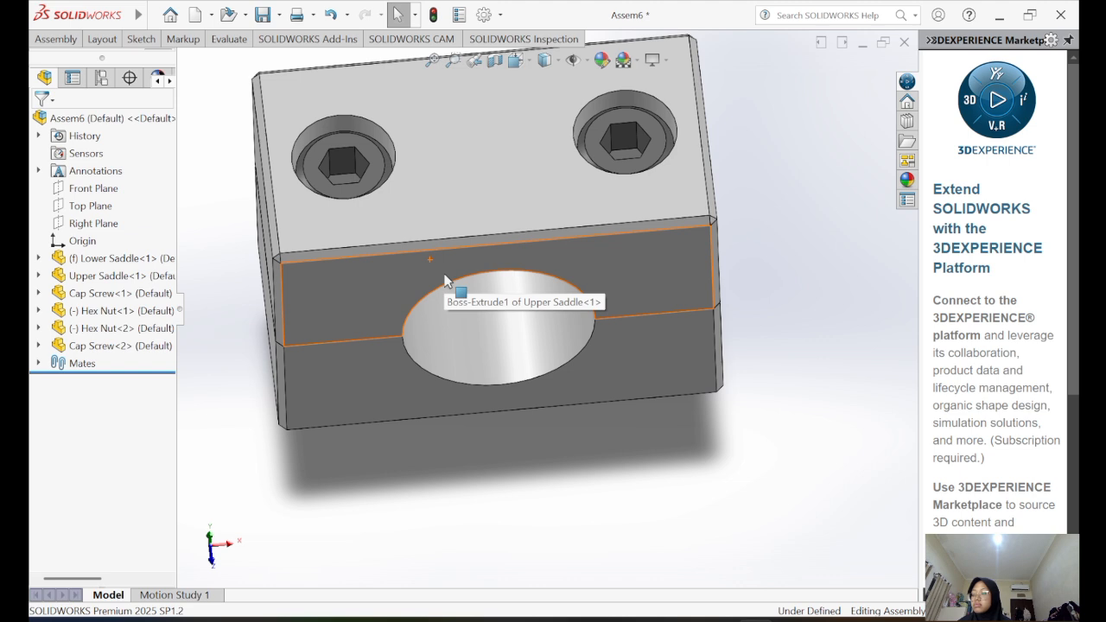
- Mate a side flat of the Hex Nut on the first Cap Screw parallel to the Lower Saddle's front face
click(56, 39)
click(158, 68)
middle_drag(371, 321, 415, 425)
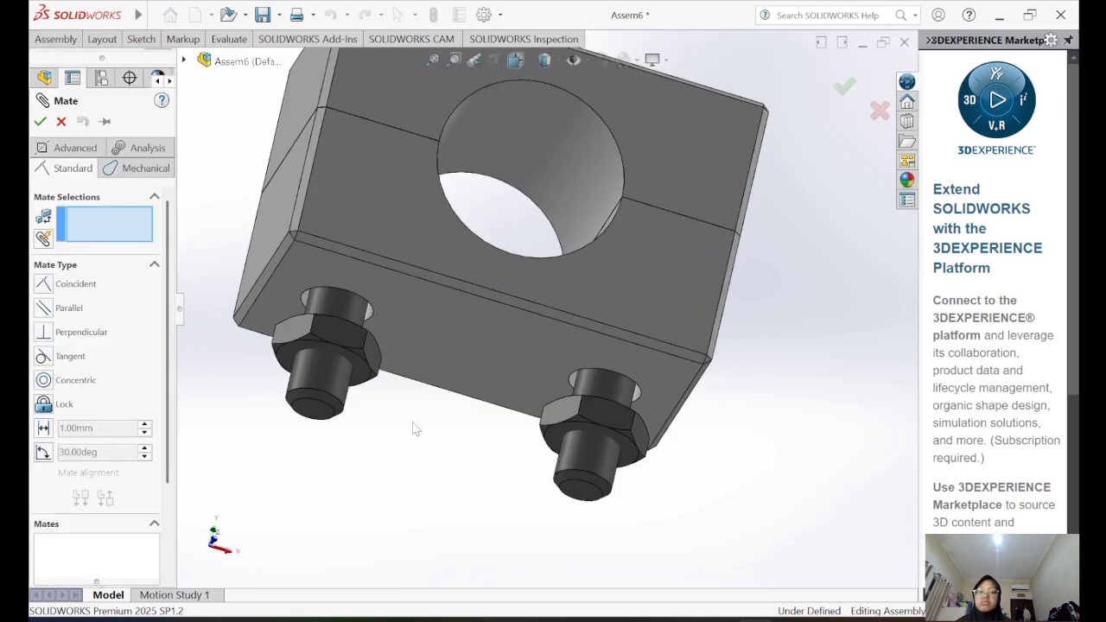
click(337, 359)
click(354, 251)
click(40, 121)
- Mate a side flat of the Hex Nut on the second Cap Screw parallel to the Lower Saddle's front face
click(56, 43)
click(158, 67)
click(620, 436)
click(389, 259)
click(40, 121)
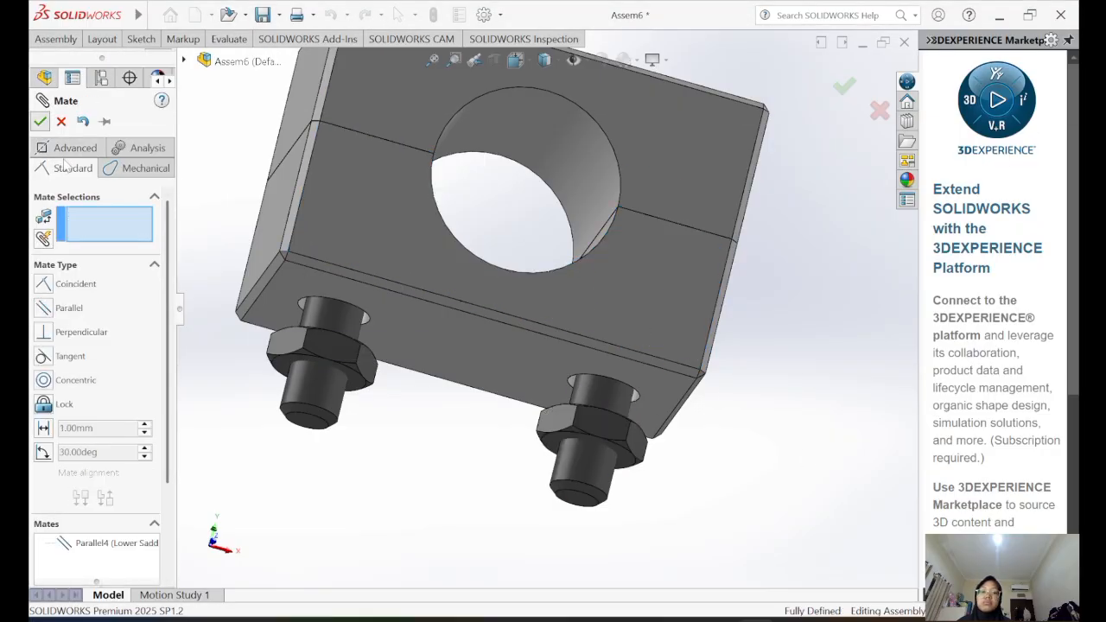
middle_drag(527, 289, 440, 376)
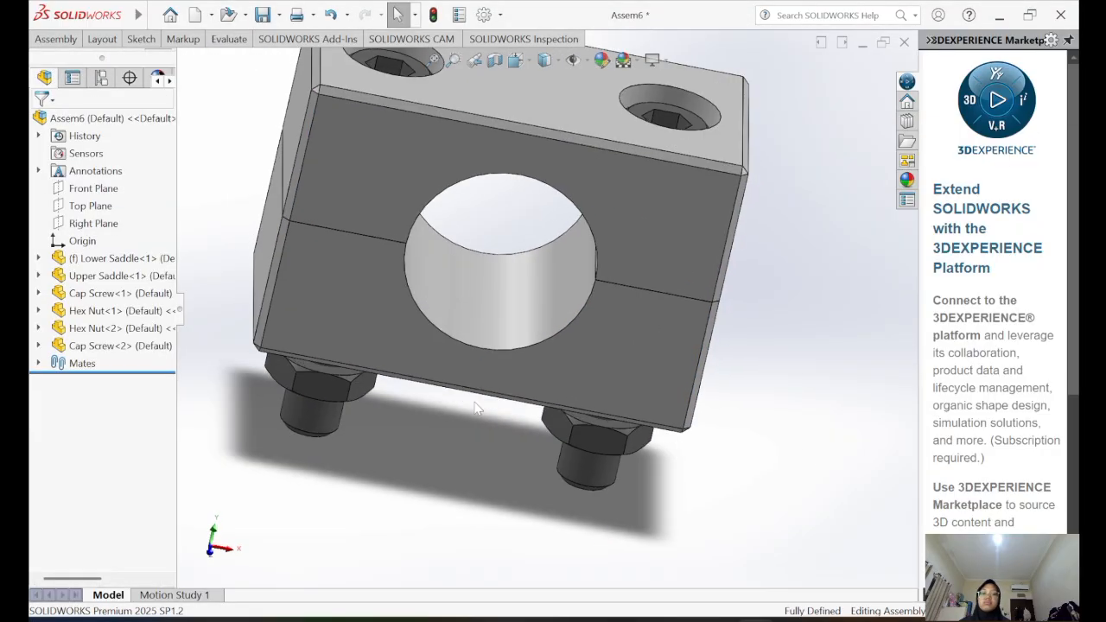
scroll(436, 371, up, 3)
mouse_move(760, 241)
middle_down()
mouse_move(515, 252)
mouse_move(469, 291)
mouse_move(484, 286)
middle_up()
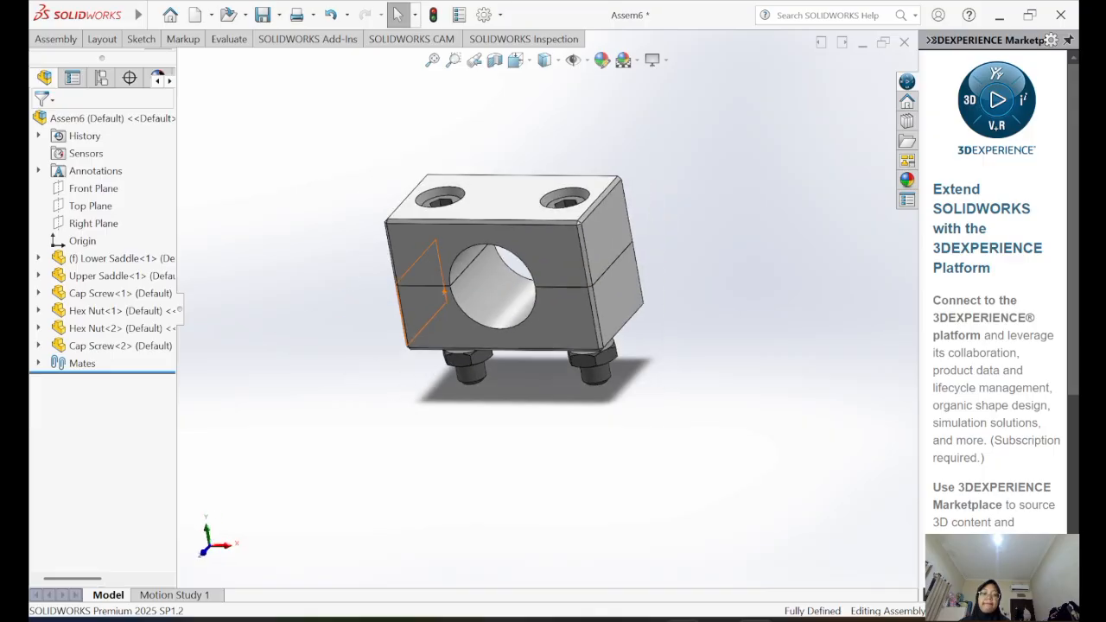
key(alt+Tab)
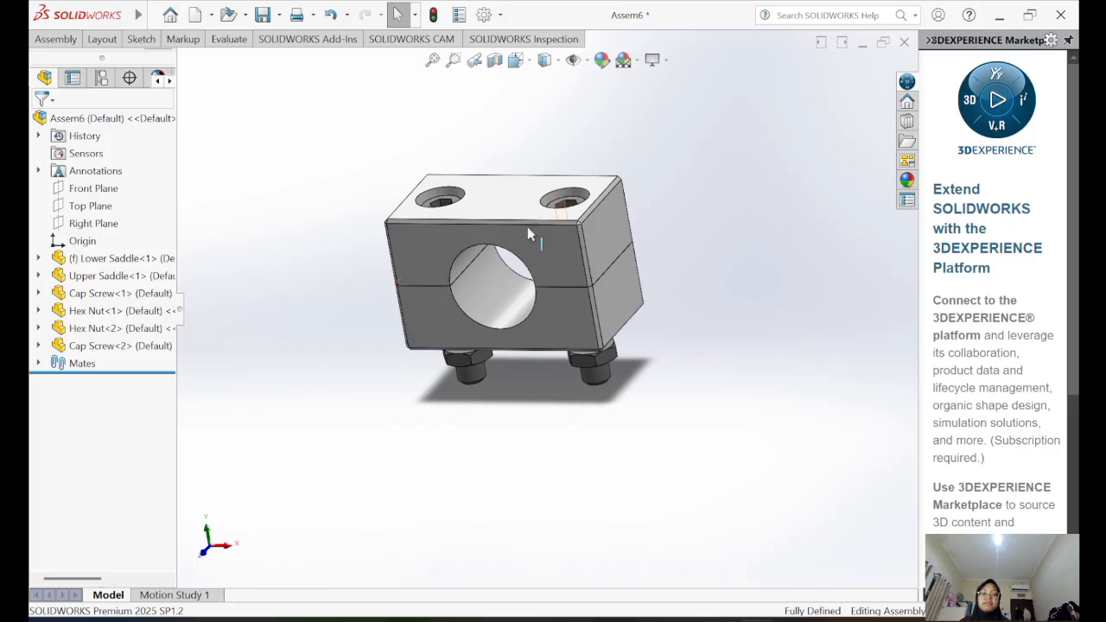